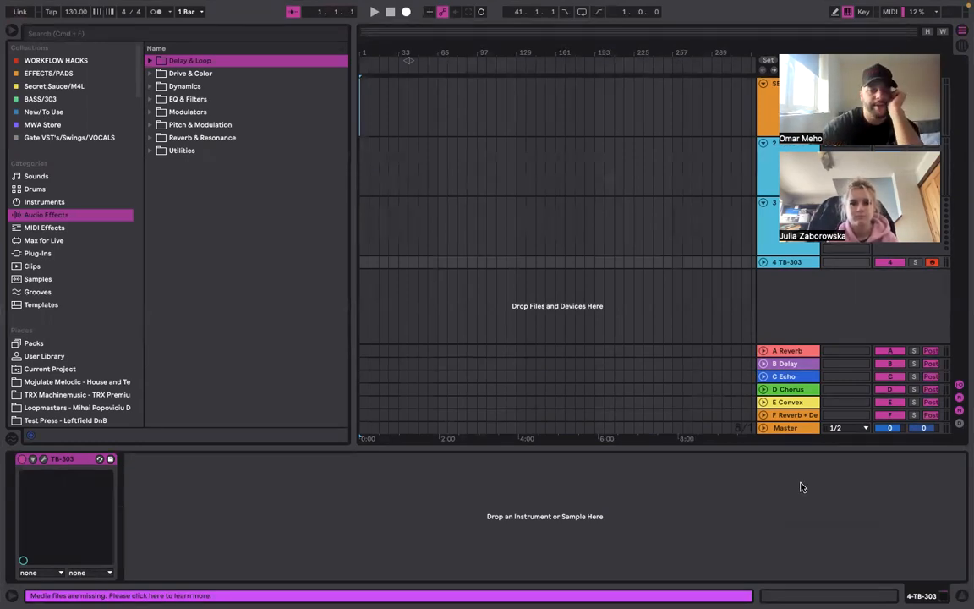
Delete the two MIDI tracks and the TB-303 track below the SEQUND track
left_click(789, 177)
key("Delete")
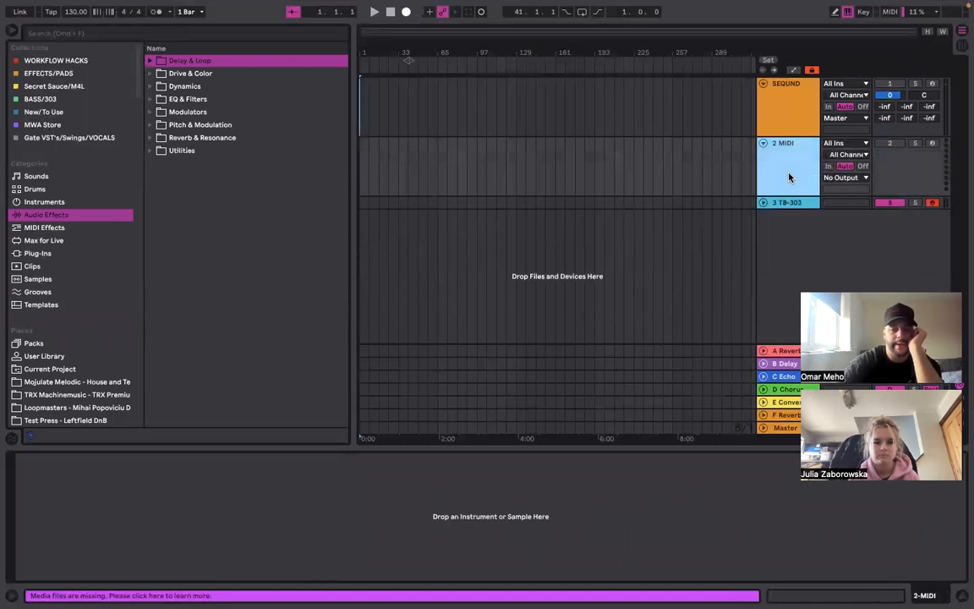
key("Delete")
key("Delete")
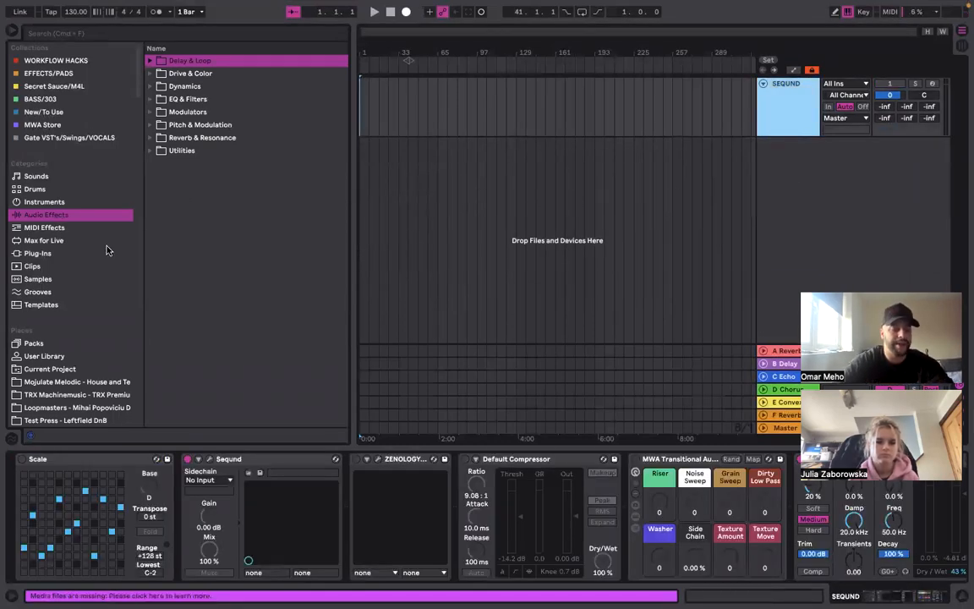
left_click(71, 241)
left_click(72, 227)
left_click(69, 217)
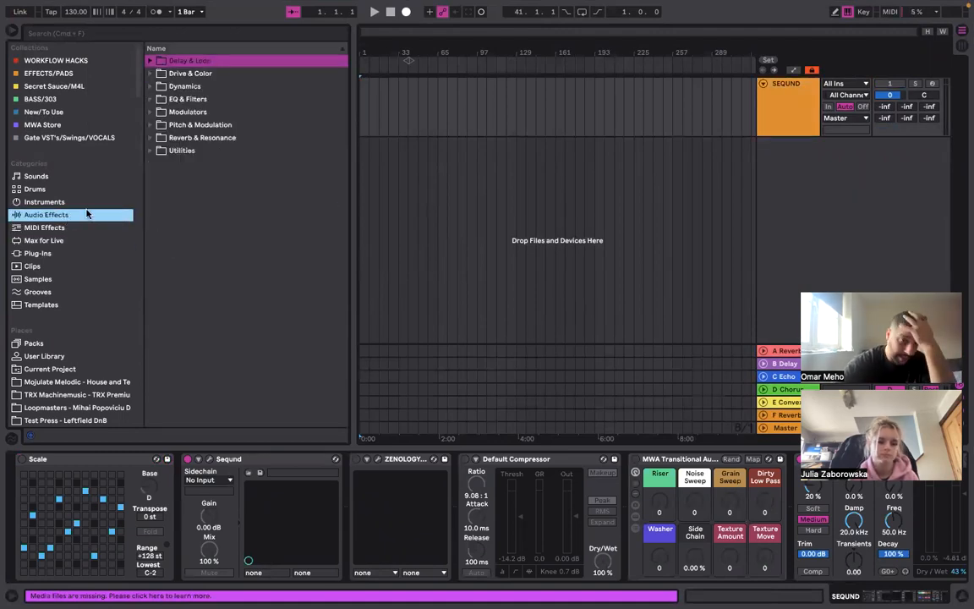
Remove all the devices from the SEQUND track, including Scale, Seqund, ZENOLOGY, Default Compressor, MWA Transitional and Drum Buss
scroll(76, 253, "down", 3)
left_click(90, 463)
key("Delete")
key("Delete")
key("Delete")
key("Delete")
key("Delete")
key("Delete")
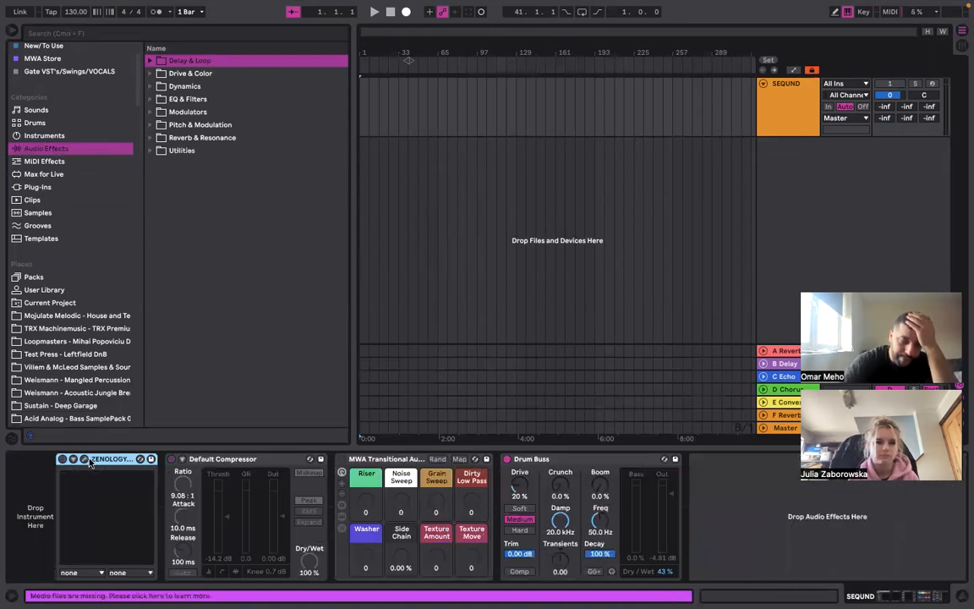
Insert a new audio track and delete the SEQUND track
right_click(820, 172)
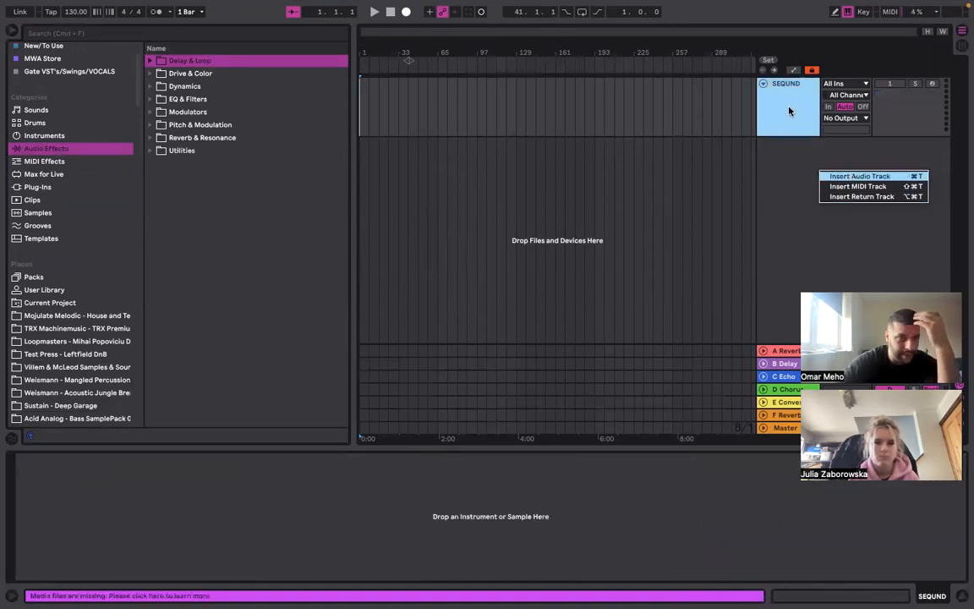
left_click(860, 176)
left_click(786, 97)
key("Delete")
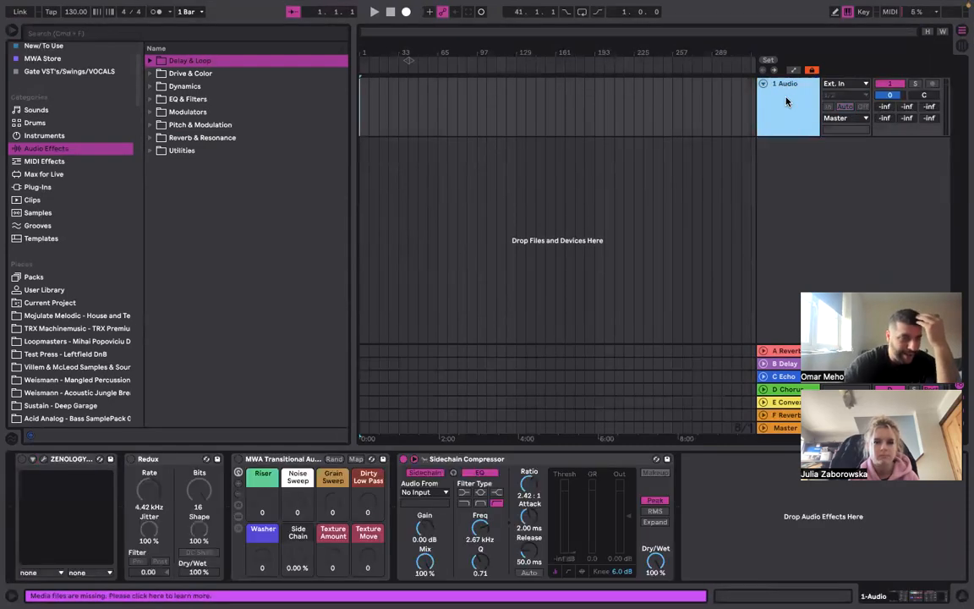
Expand the Kicks folder inside the Samples of the Mojulate Melodic sample pack
left_click(78, 317)
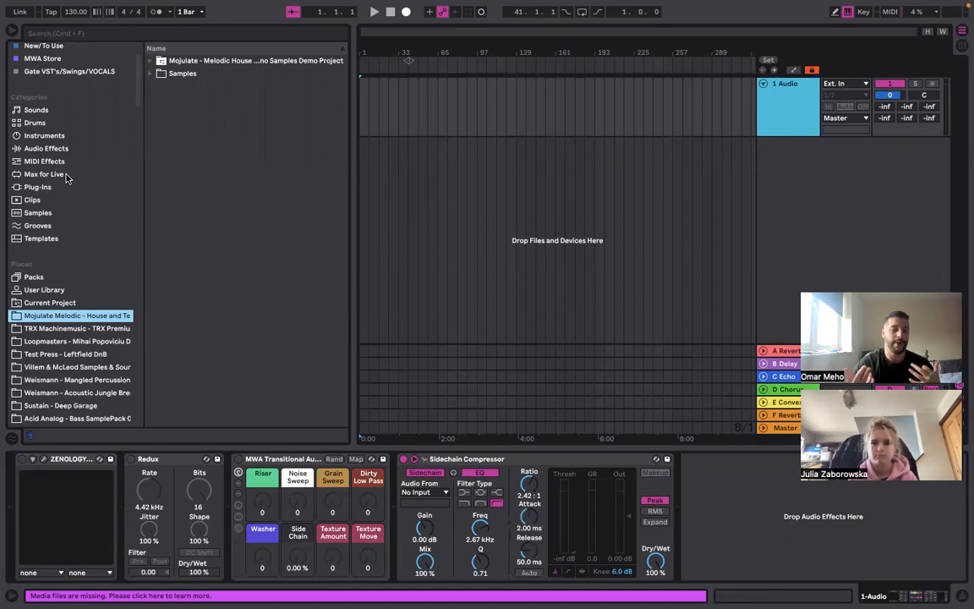
left_click(151, 73)
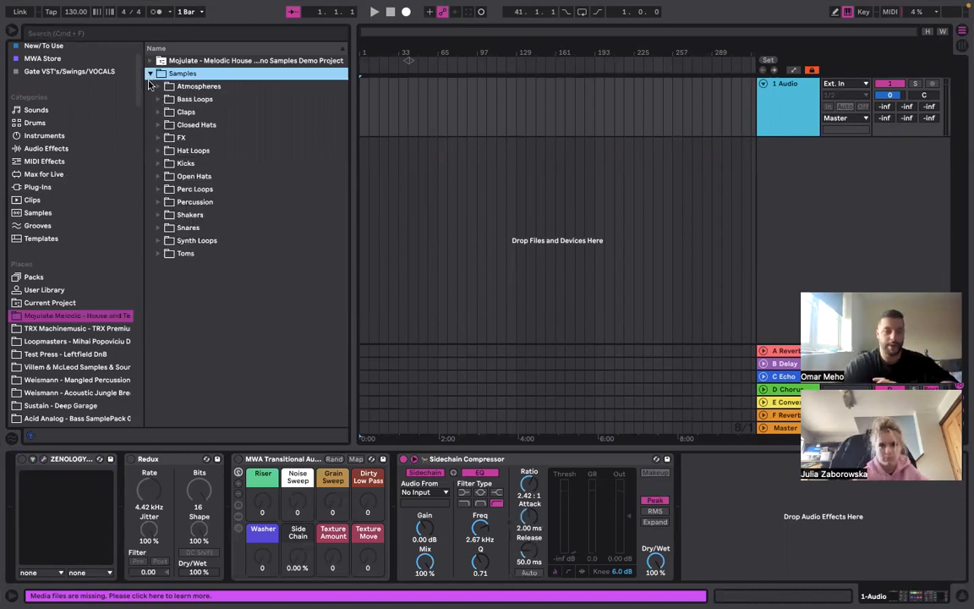
scroll(80, 330, "down", 10)
scroll(80, 330, "up", 12)
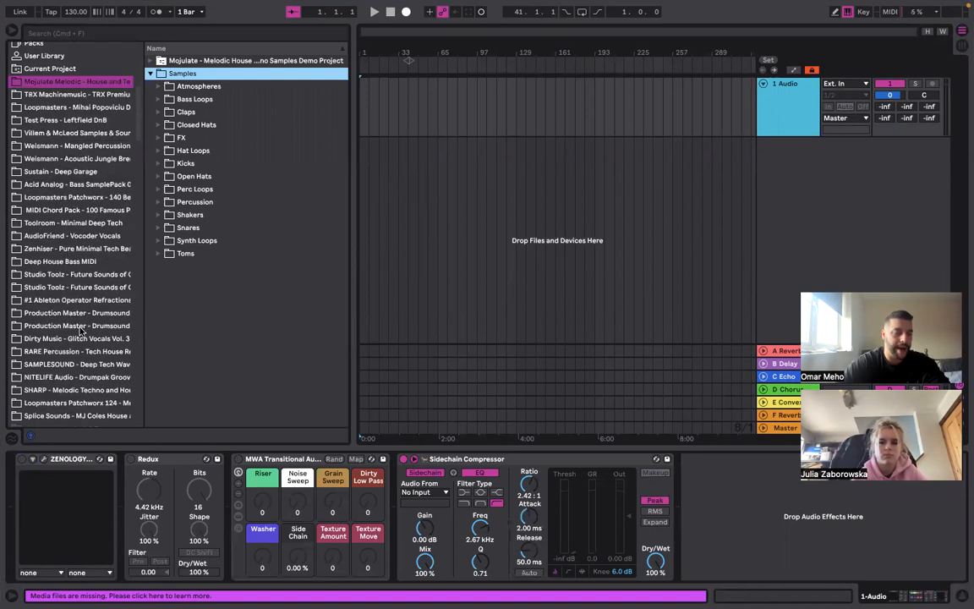
left_click(159, 163)
Audition several Mojulate kick samples, from MHT1_Kick1.wav through MHT1_Kick37.wav
left_click(168, 176)
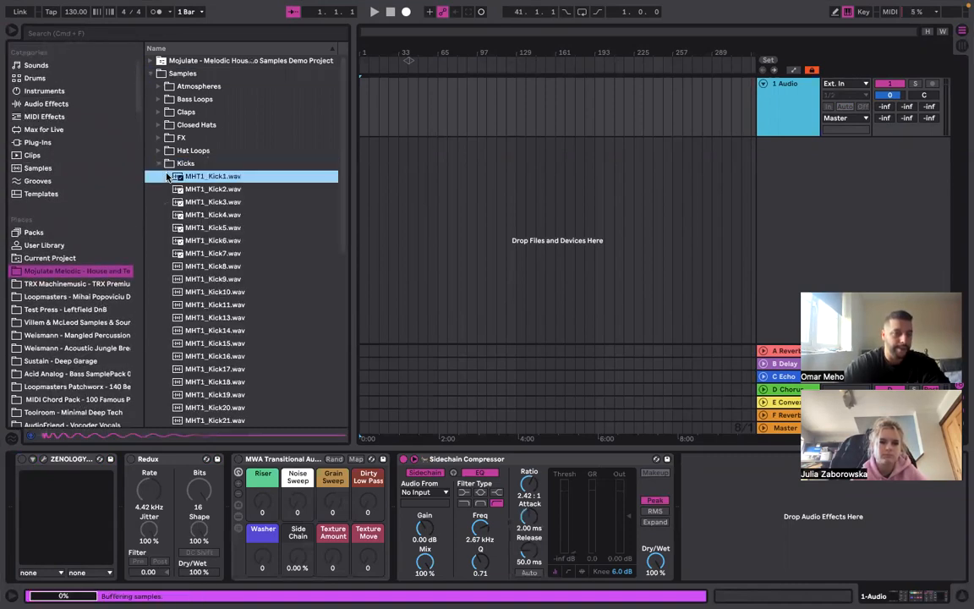
left_click(187, 206)
left_click(182, 313)
scroll(183, 314, "down", 2)
scroll(183, 316, "down", 7)
left_click(183, 318)
scroll(183, 317, "down", 4)
left_click(183, 293)
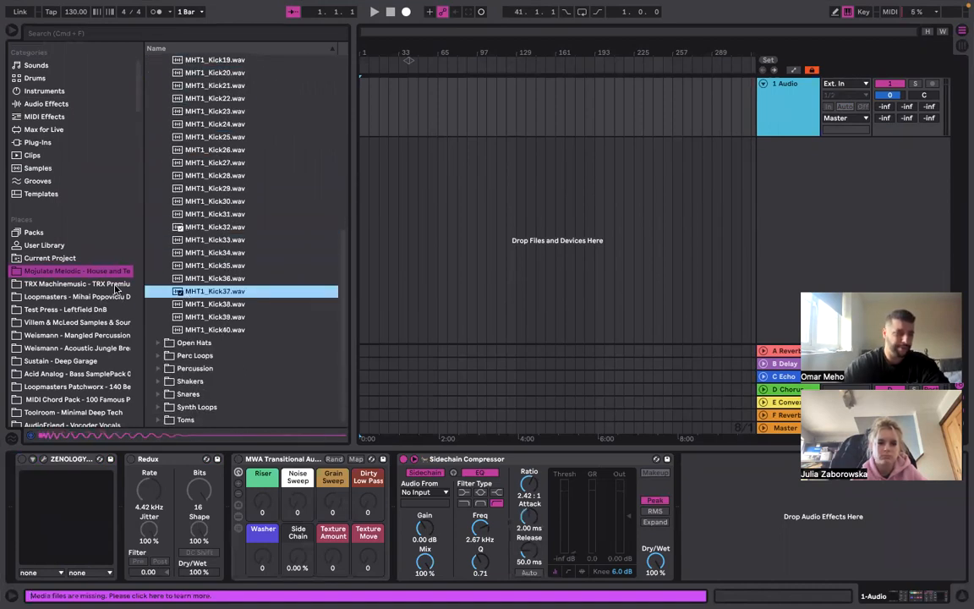
Audition TRX_Locked Grooves - Fleek KICK.wav from the TRX Machinemusic Kick folder and place it at bar 1 of the audio track
left_click(116, 285)
left_click(150, 61)
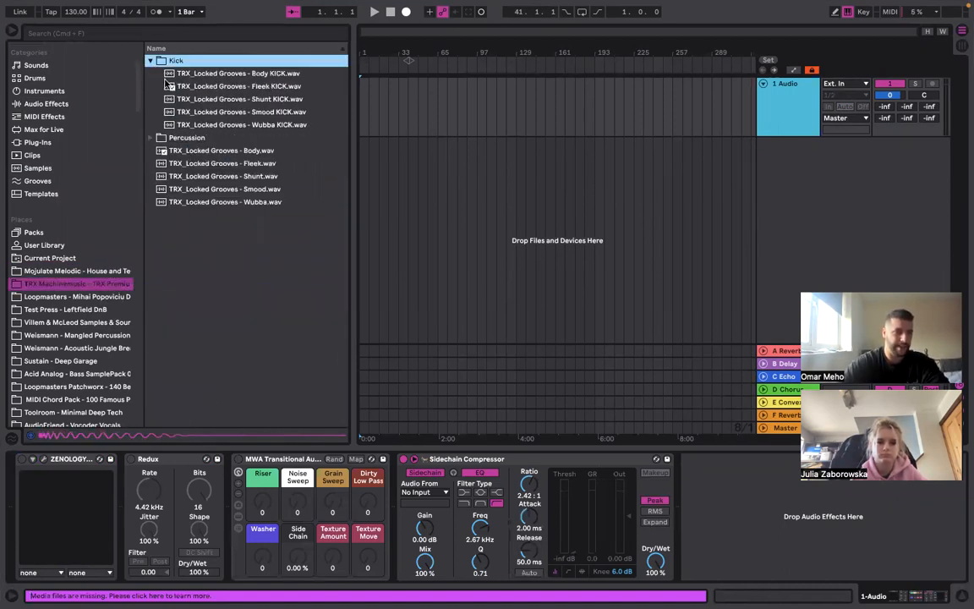
left_click(168, 86)
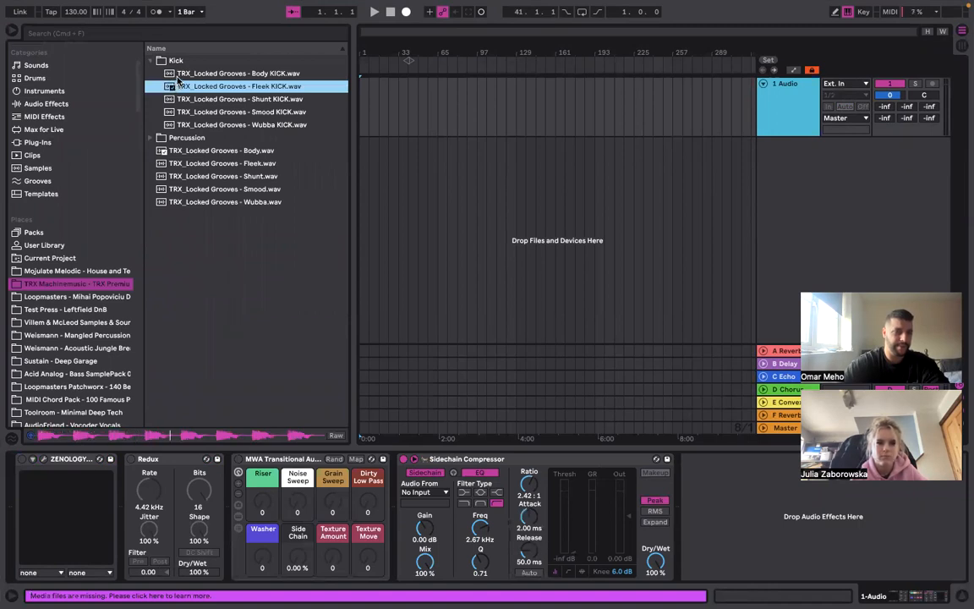
left_click_drag(213, 88, 367, 108)
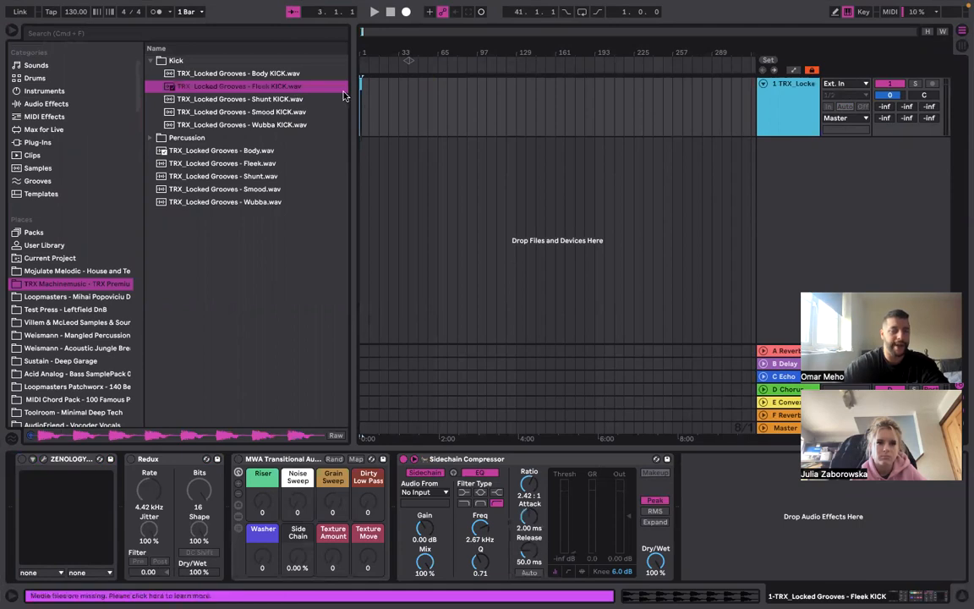
Extend the Fleek KICK clip to bar 29 and play it
scroll(370, 106, "up", 5)
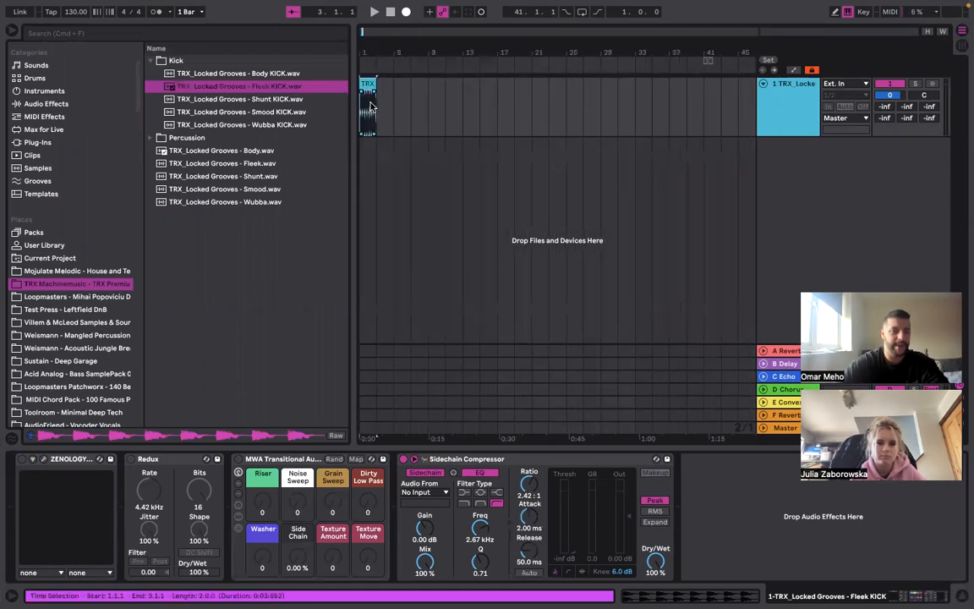
left_click(805, 105)
left_click_drag(377, 84, 601, 95)
left_click(448, 84)
key("space")
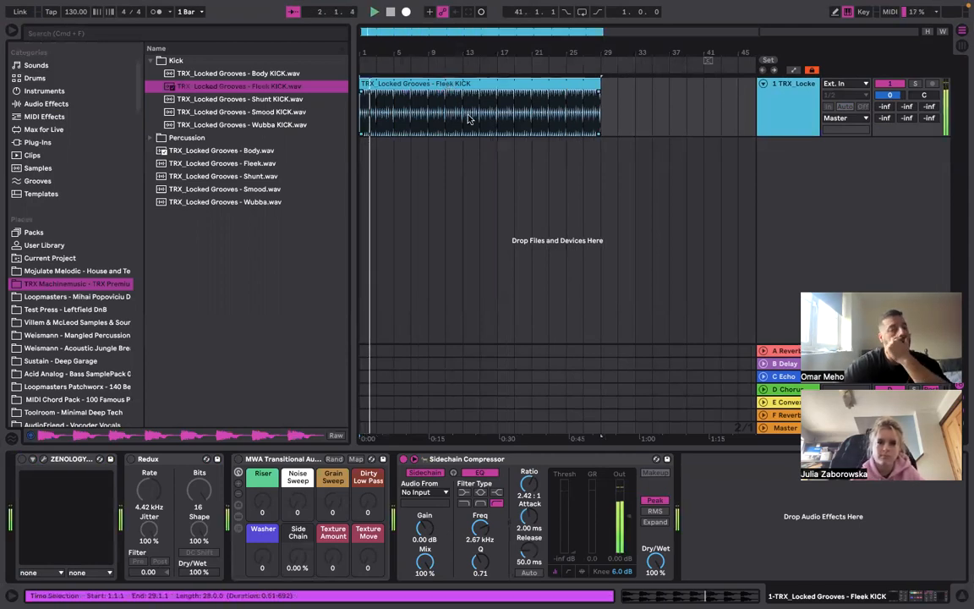
Remove ZENOLOGY, Redux, MWA Transitional and Sidechain Compressor from the kick track and play the loop again
left_click(78, 458)
key("Delete")
key("Delete")
key("Delete")
key("Delete")
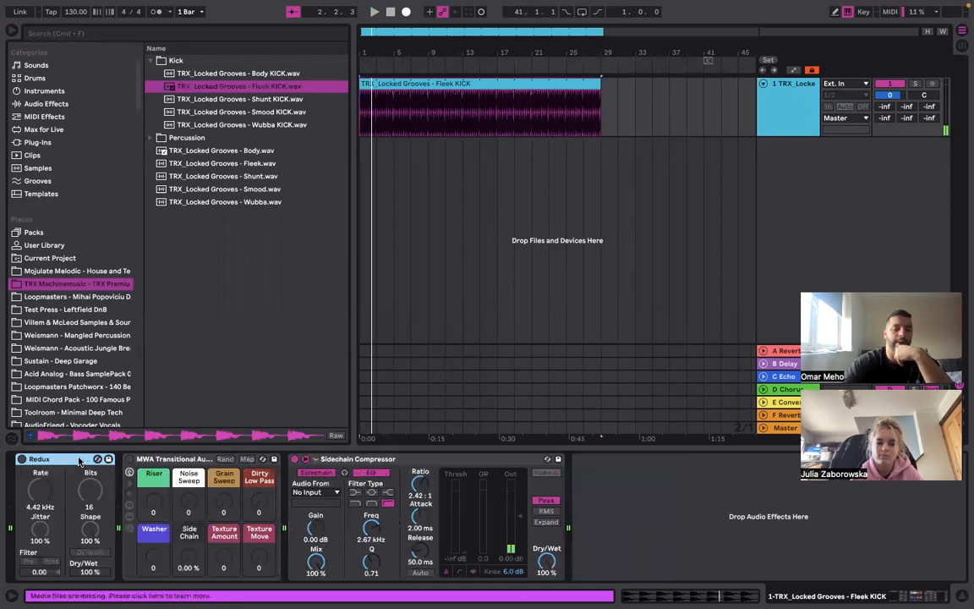
left_click(434, 82)
key("space")
key("minus")
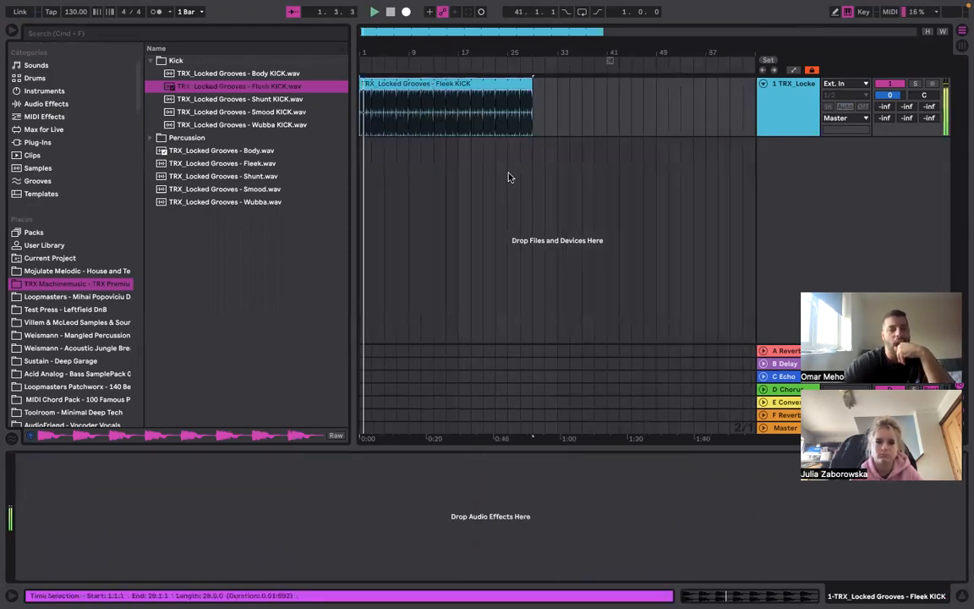
Audition the Body, Smood and Wubba kick loops in the TRX Kick folder
left_click(314, 73)
left_click(250, 111)
key("Down")
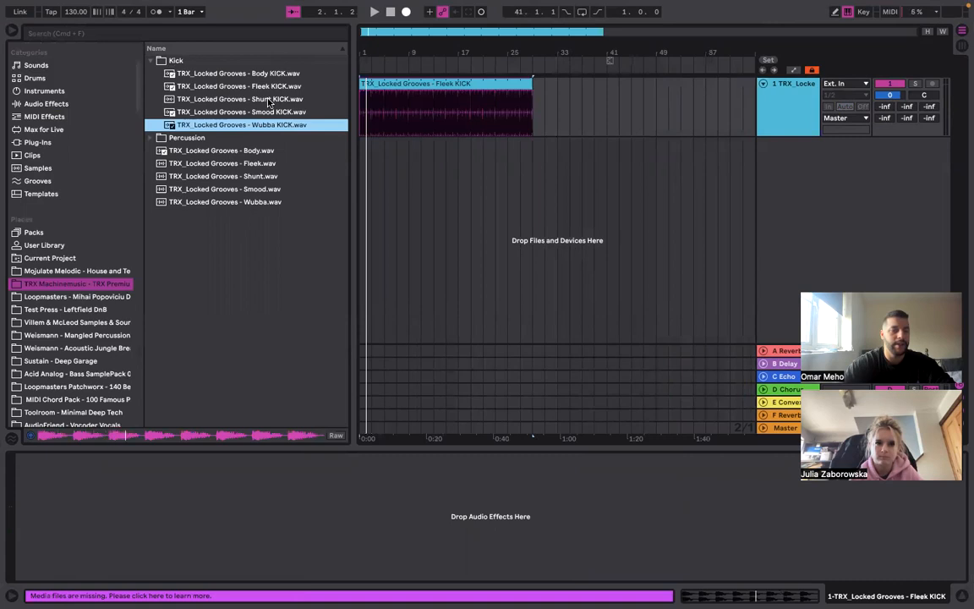
Insert a MIDI track below the kick audio track
right_click(793, 181)
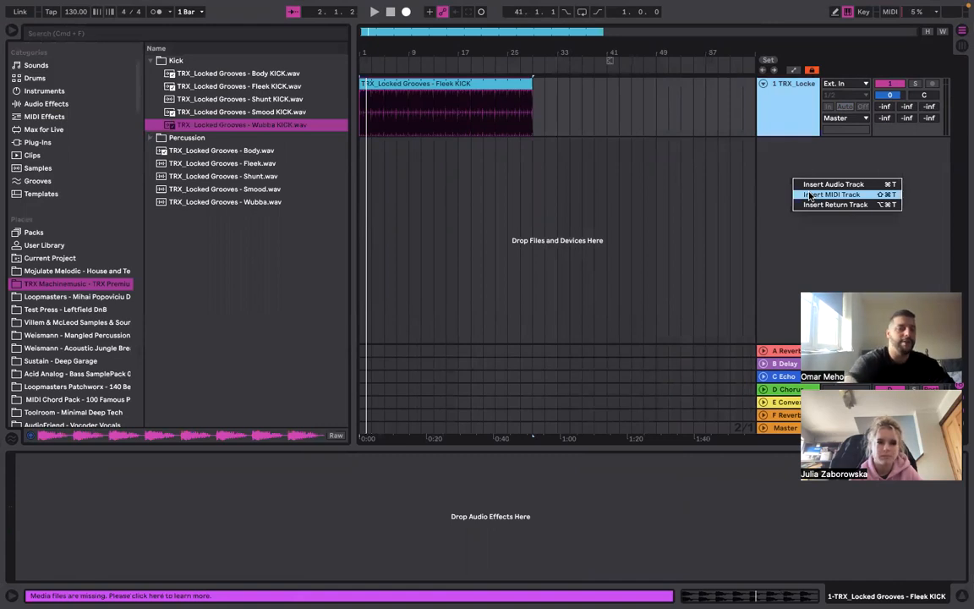
left_click(812, 194)
left_click(781, 167)
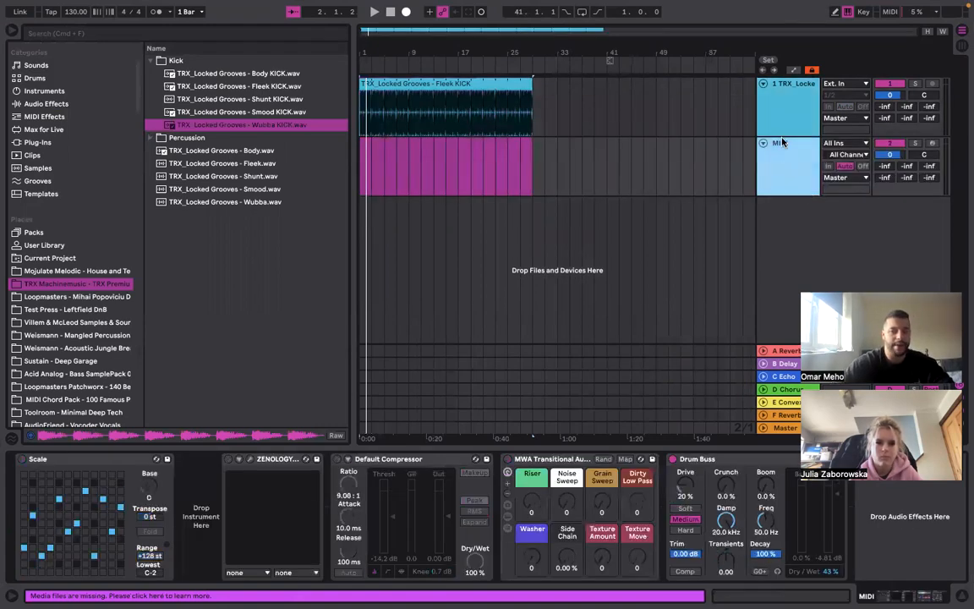
Load the 909 Core Kit from the Drums category onto the MIDI track
left_click(59, 77)
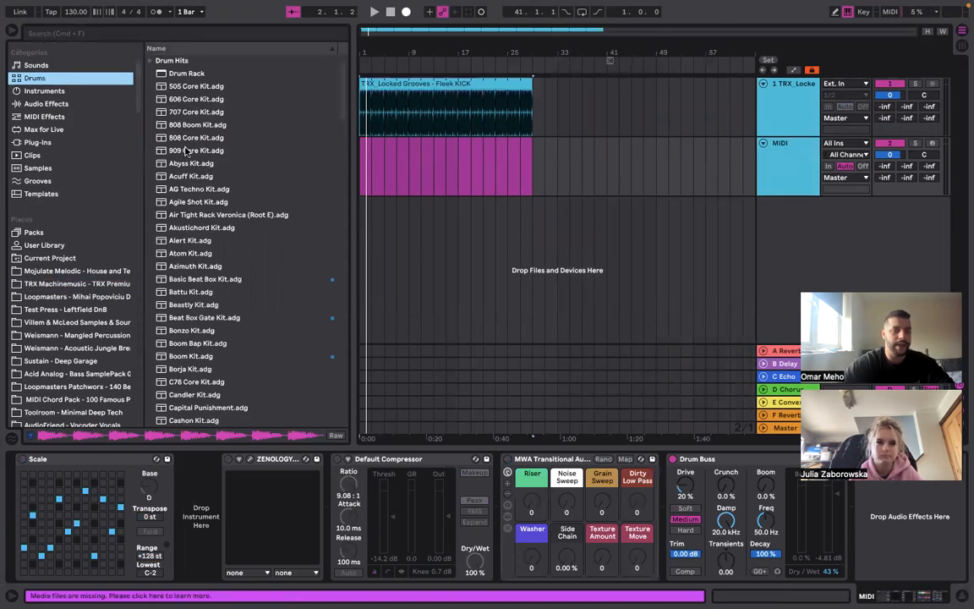
left_click(186, 150)
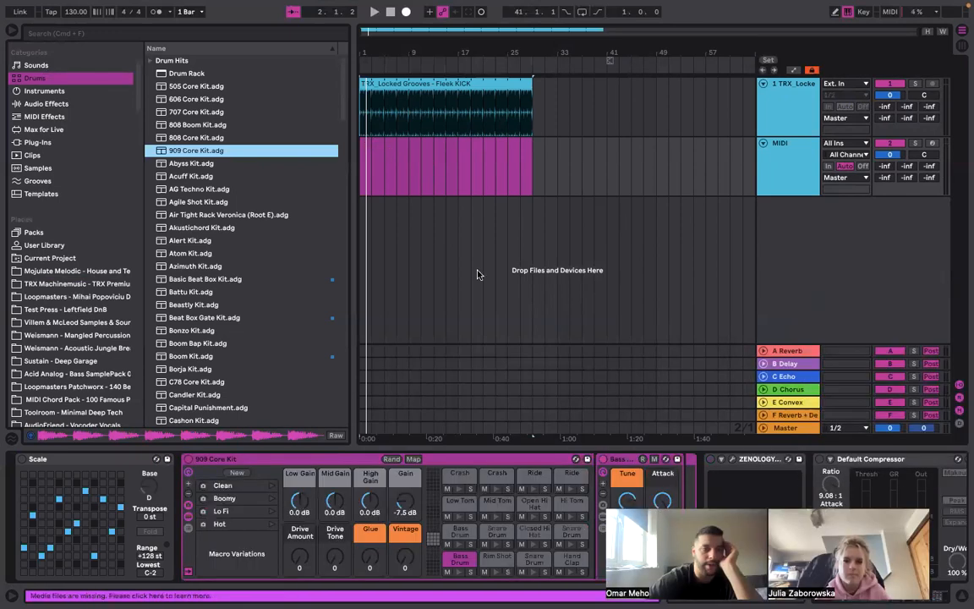
left_click(205, 152)
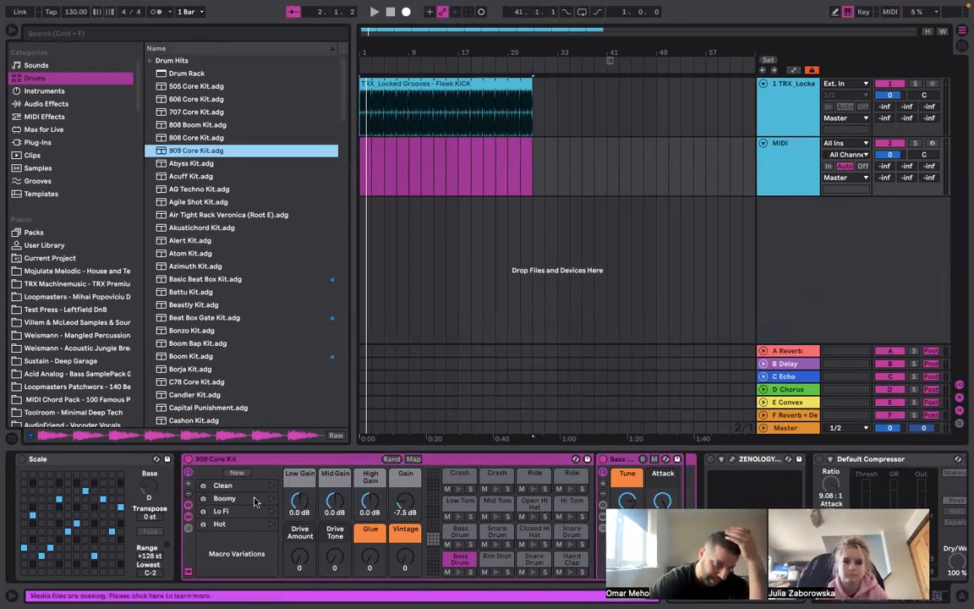
Create a two-beat MIDI clip at the start of the MIDI track, from 1.1.1 to 1.3.1
left_click(368, 152)
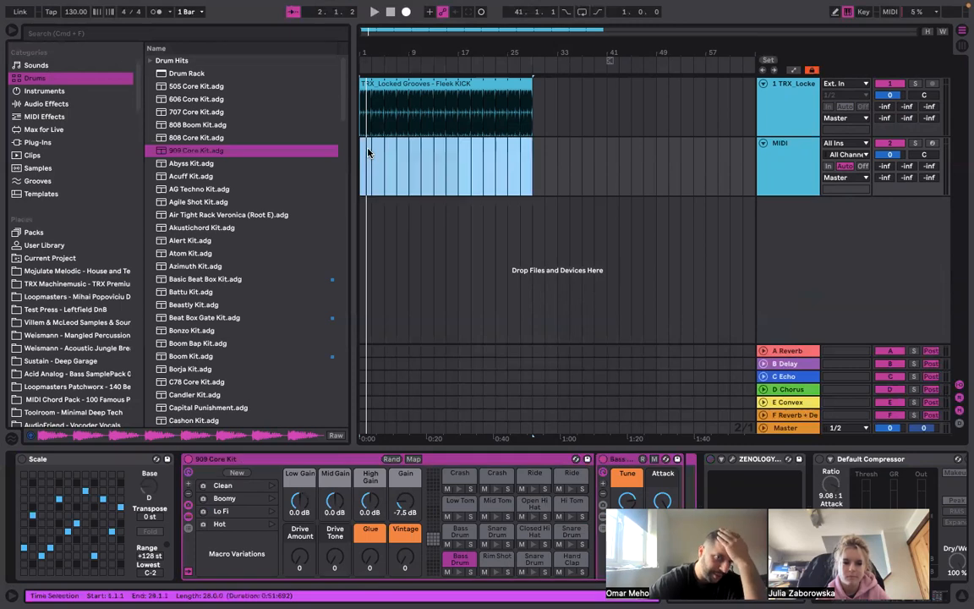
scroll(370, 153, "up", 4)
left_click(368, 150)
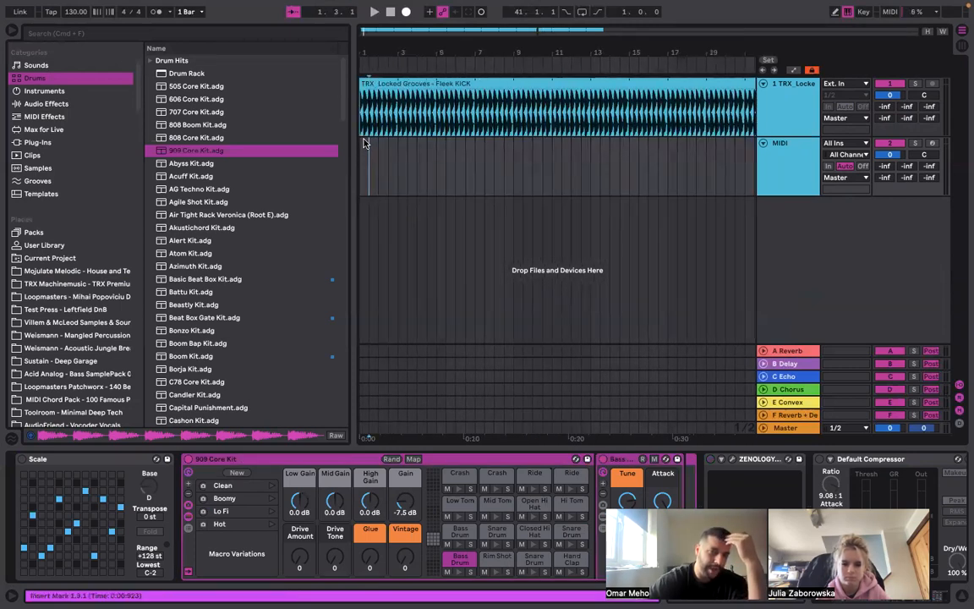
double_click(363, 143)
double_click(375, 211)
scroll(376, 213, "down", 2)
scroll(365, 143, "up", 2)
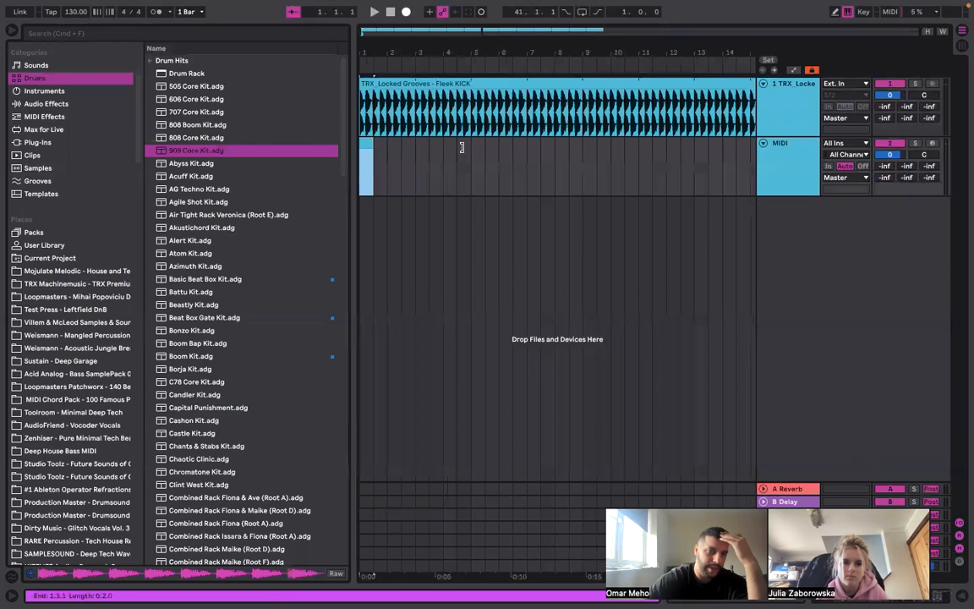
Extend the looping MIDI clip to bar 29, matching the end of the kick clip
left_click_drag(371, 146, 594, 159)
scroll(433, 153, "down", 4)
left_click_drag(413, 145, 543, 144)
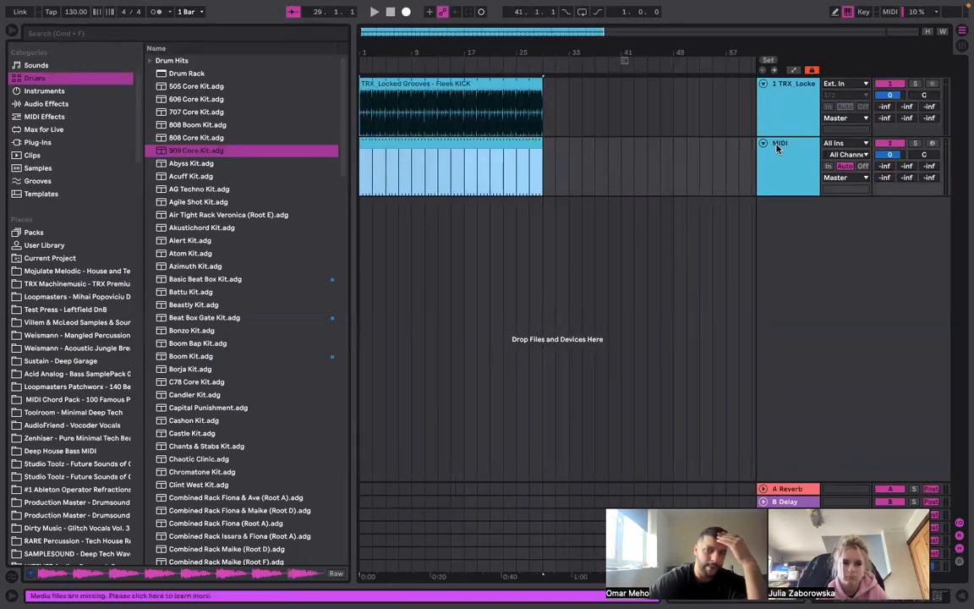
Open the MIDI clip for note editing and audition the 909 kit's sounds, including the rides, crash, toms, hi-hat and snares
left_click(405, 145)
double_click(405, 144)
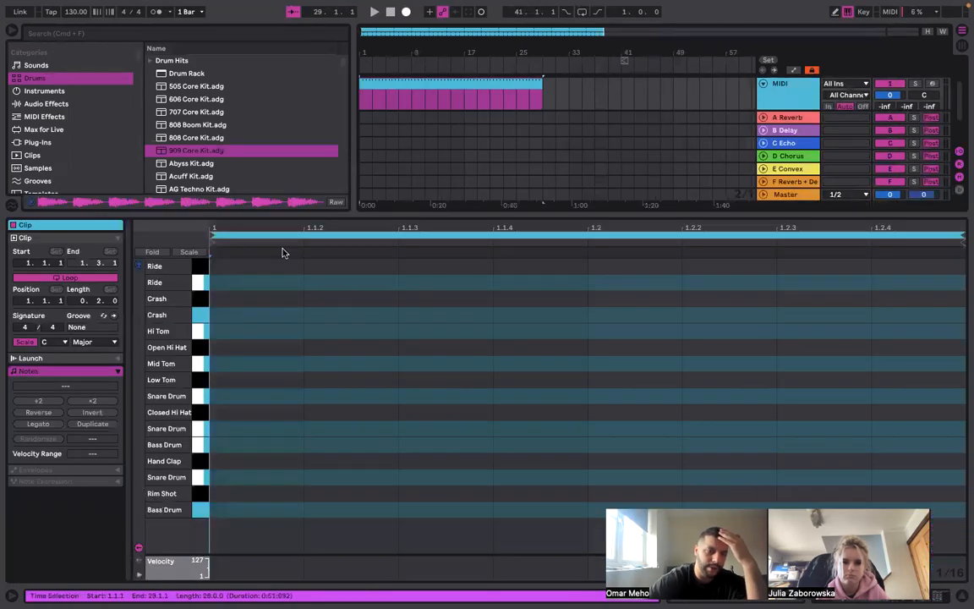
left_click(198, 269)
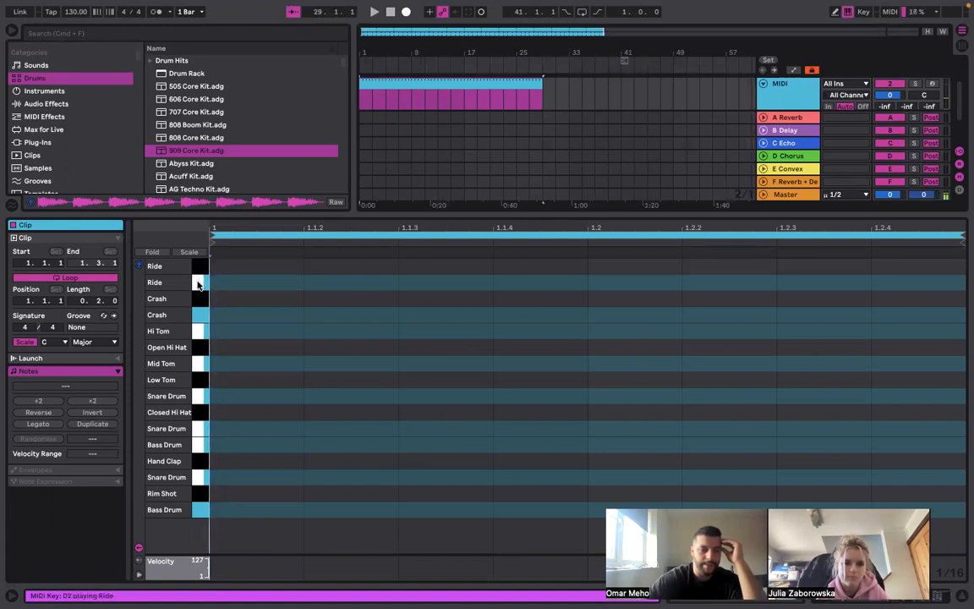
left_click(199, 301)
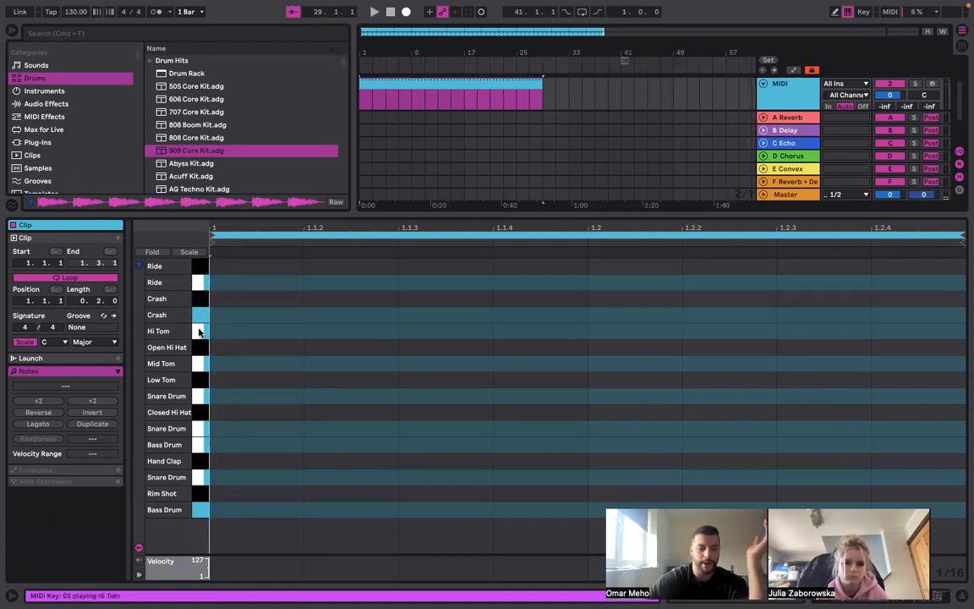
left_click(200, 332)
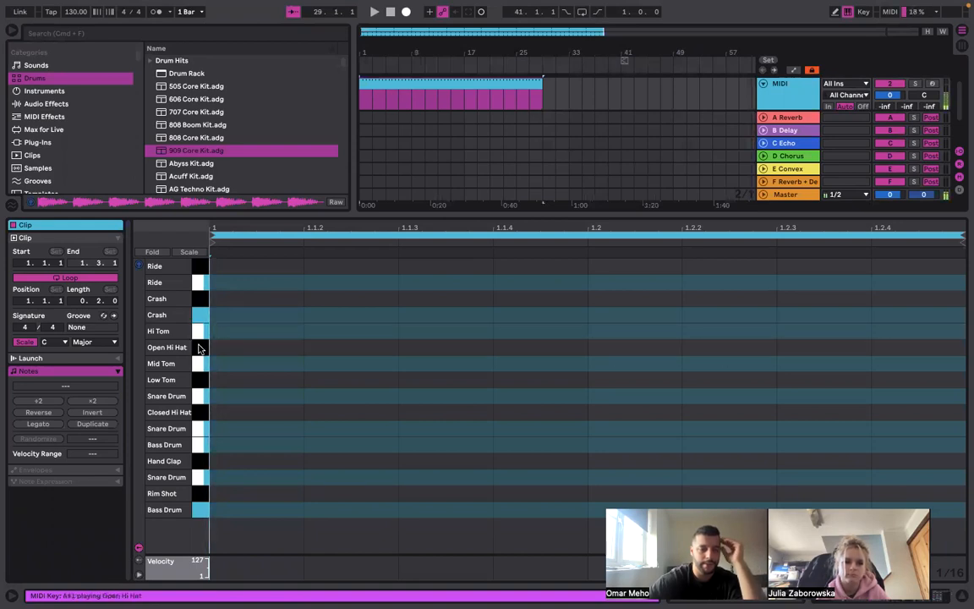
left_click(200, 363)
left_click(200, 378)
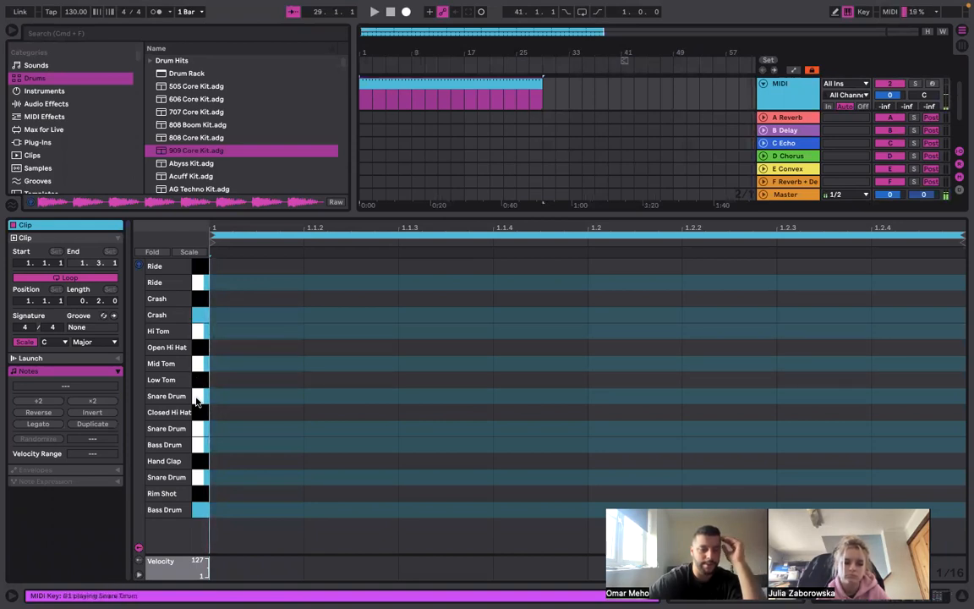
left_click(196, 398)
left_click(198, 429)
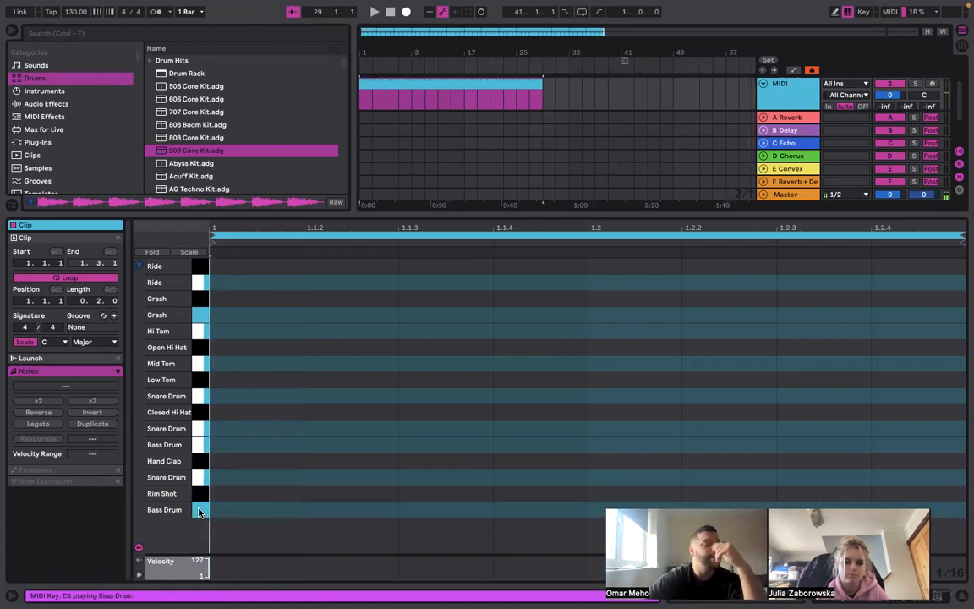
Add a Bass Drum note at the clip's start and lengthen it to one beat, ending at 1.2
double_click(242, 512)
left_click_drag(302, 509, 587, 509)
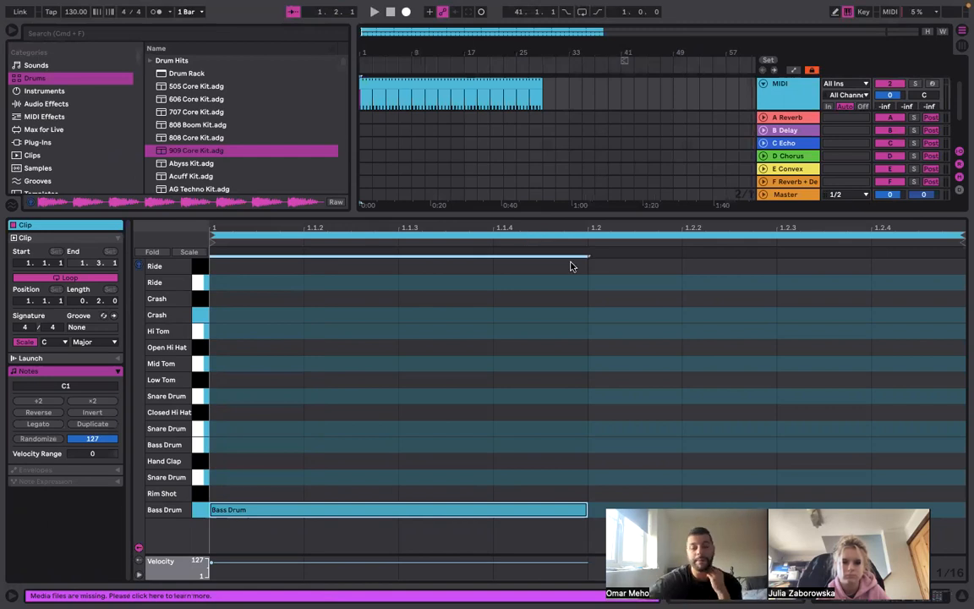
Add a second Bass Drum note at 1.2 and lengthen it to one beat, ending at 1.3
double_click(622, 507)
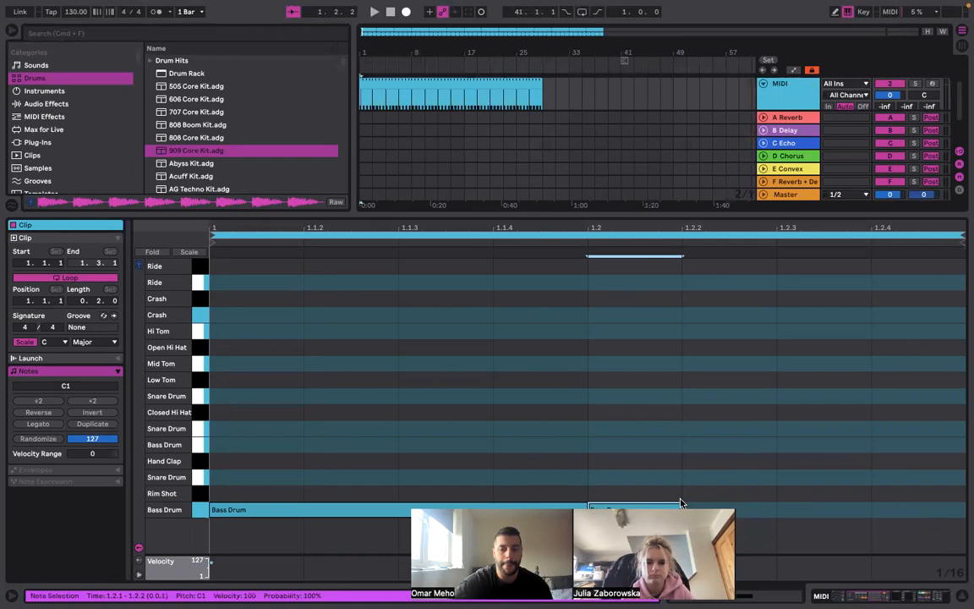
left_click_drag(681, 508, 964, 508)
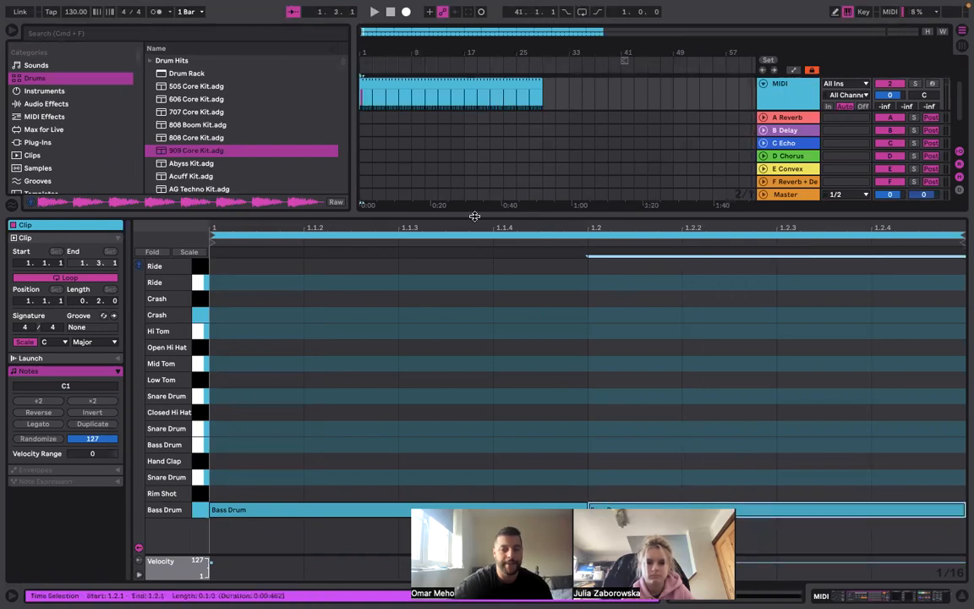
Split the looping MIDI clip at bar 3 in the arrangement and delete everything after the split
key("alt+super+l")
key("plus")
key("plus")
left_click(457, 178)
left_click(411, 169)
key("super+e")
left_click(425, 144)
key("Delete")
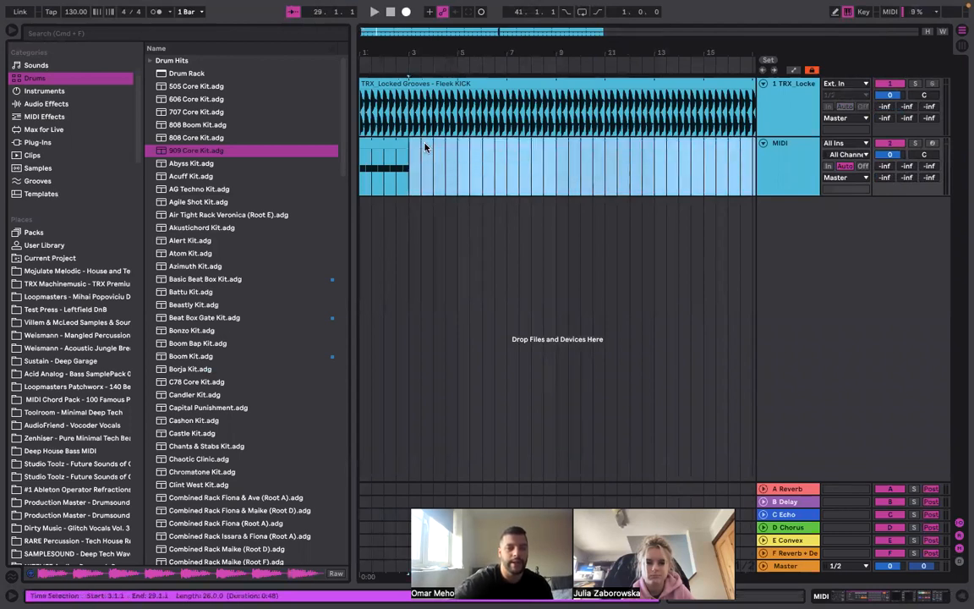
Consolidate the remaining two-bar MIDI clip and delete all its Bass Drum notes from 1.2 onward
left_click(365, 148)
double_click(365, 148)
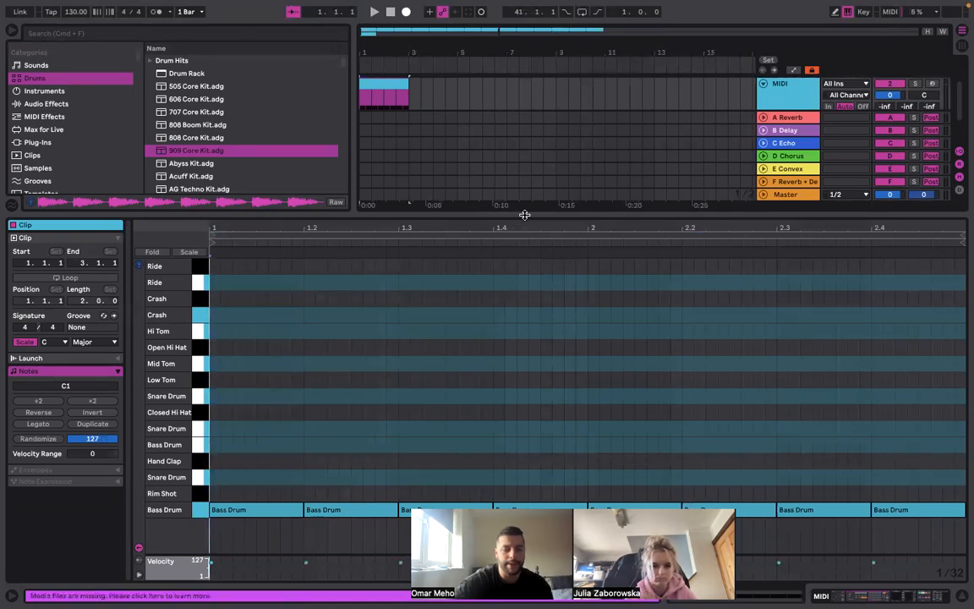
left_click_drag(524, 215, 530, 136)
left_click_drag(363, 396, 966, 498)
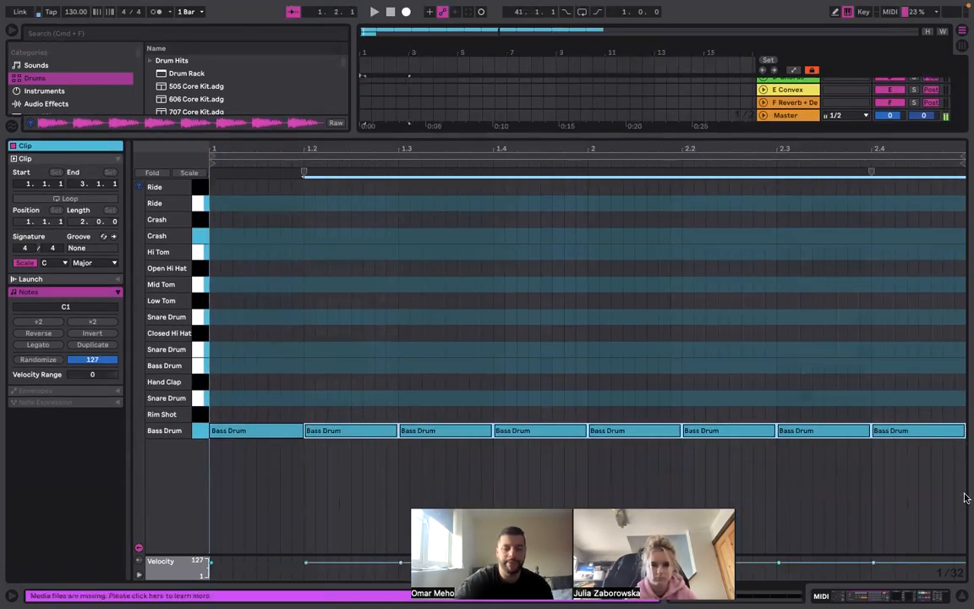
key("Delete")
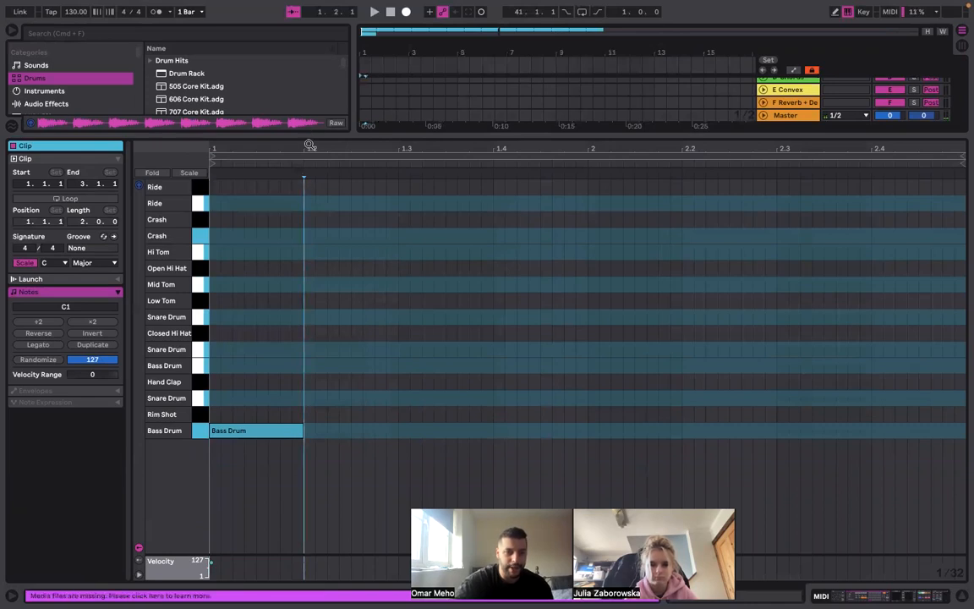
Add a short Bass Drum note on every beat from 1.2 through 2.4
double_click(309, 431)
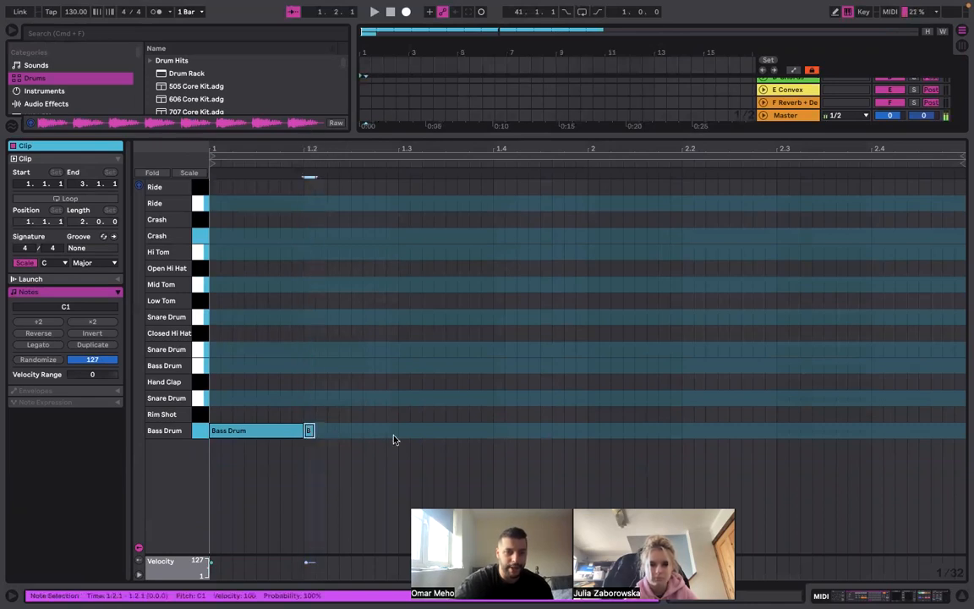
double_click(499, 431)
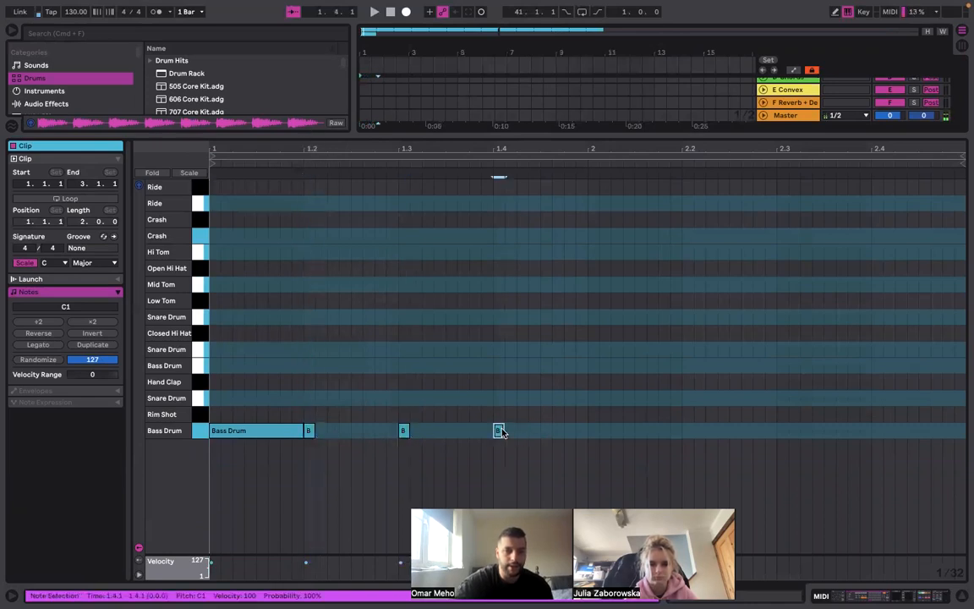
left_click_drag(605, 431, 594, 432)
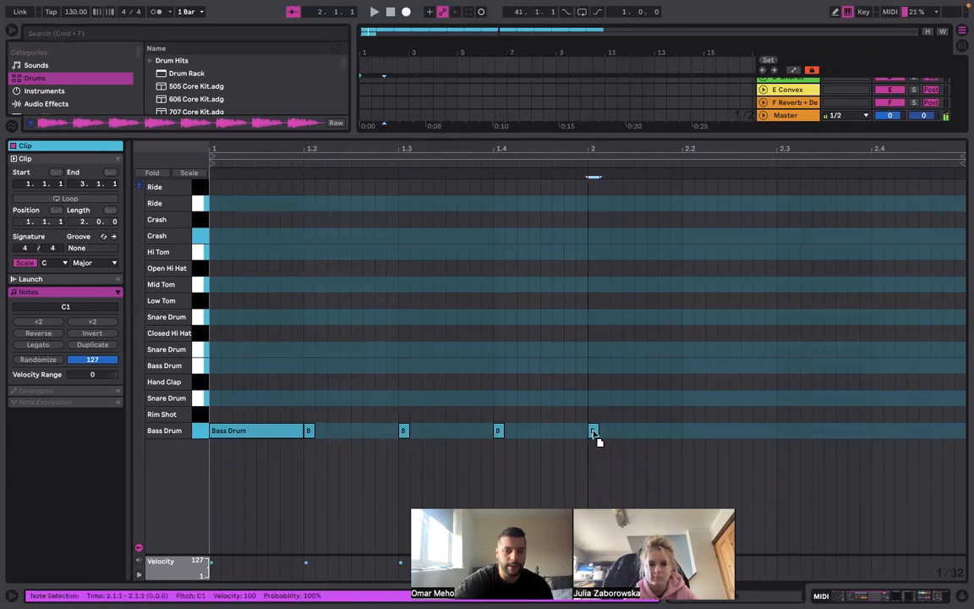
double_click(688, 431)
double_click(782, 431)
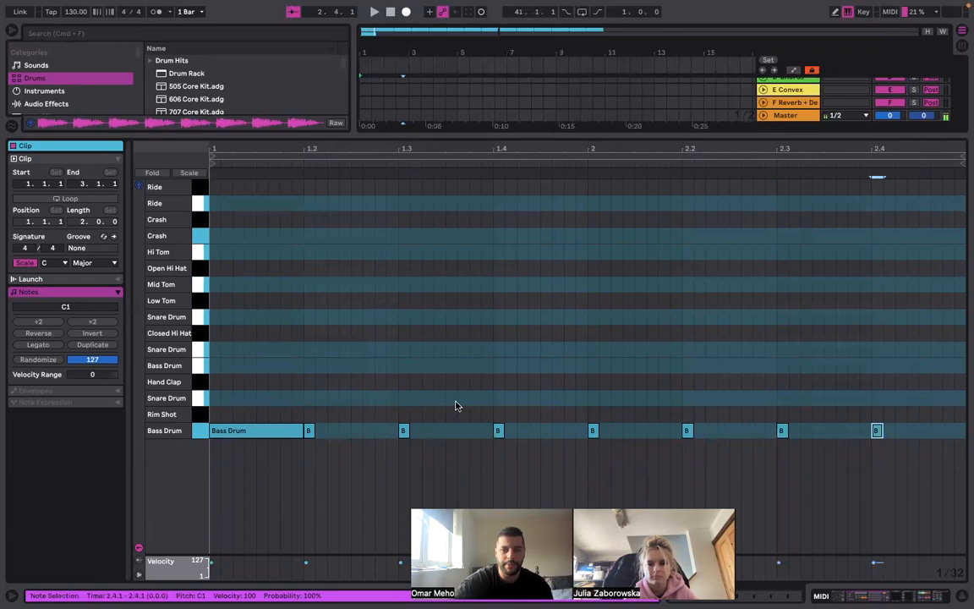
Lengthen the seven short Bass Drum notes together so that each fills a full beat
left_click_drag(312, 409, 889, 457)
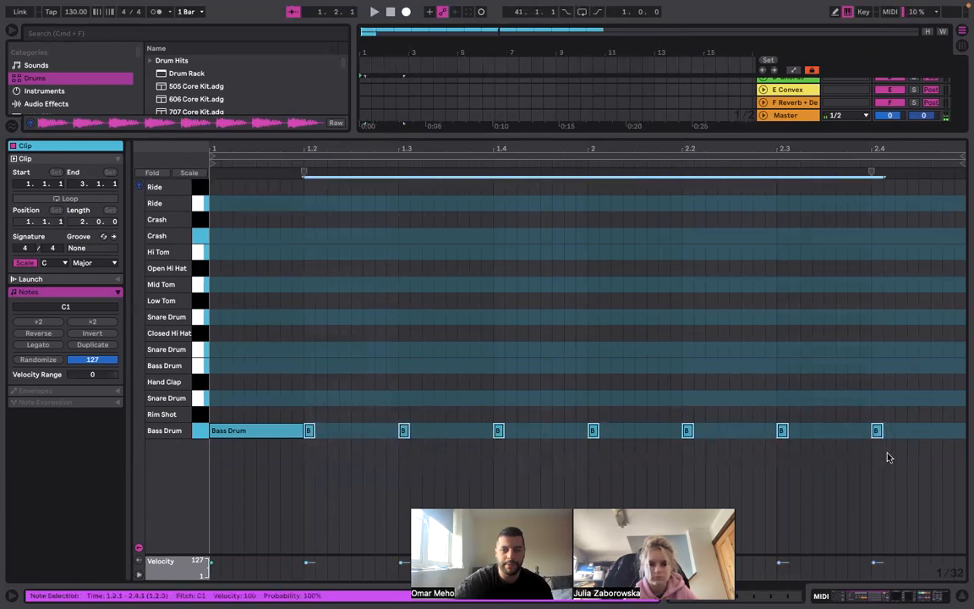
key("shift+Right")
key("shift+Right")
key("shift+Right")
key("shift+Right")
key("shift+Right")
key("shift+Right")
key("shift+Right")
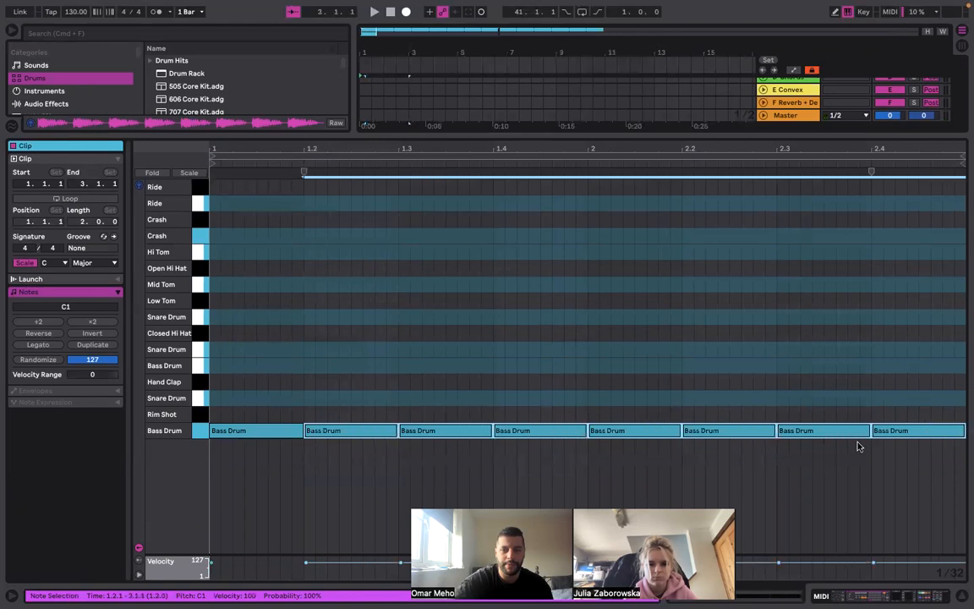
Mute the TRX kick track and play the MIDI clip looped over its two bars
left_click(682, 365)
double_click(671, 133)
left_click(889, 83)
left_click(398, 143)
scroll(399, 143, "up", 5)
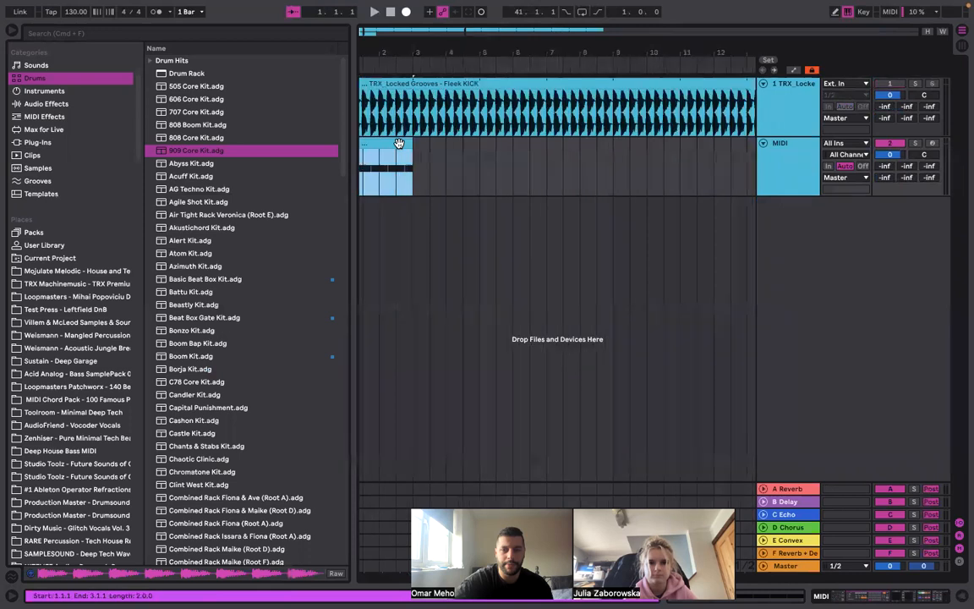
scroll(399, 143, "left", 2)
key("space")
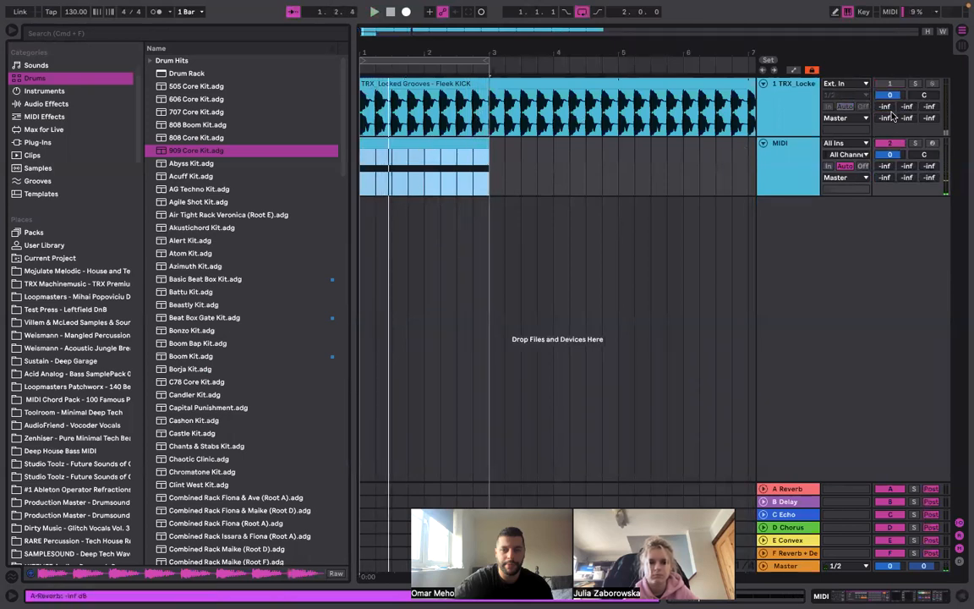
Mute the 909 kit MIDI track and insert a new MIDI track below it
left_click(893, 144)
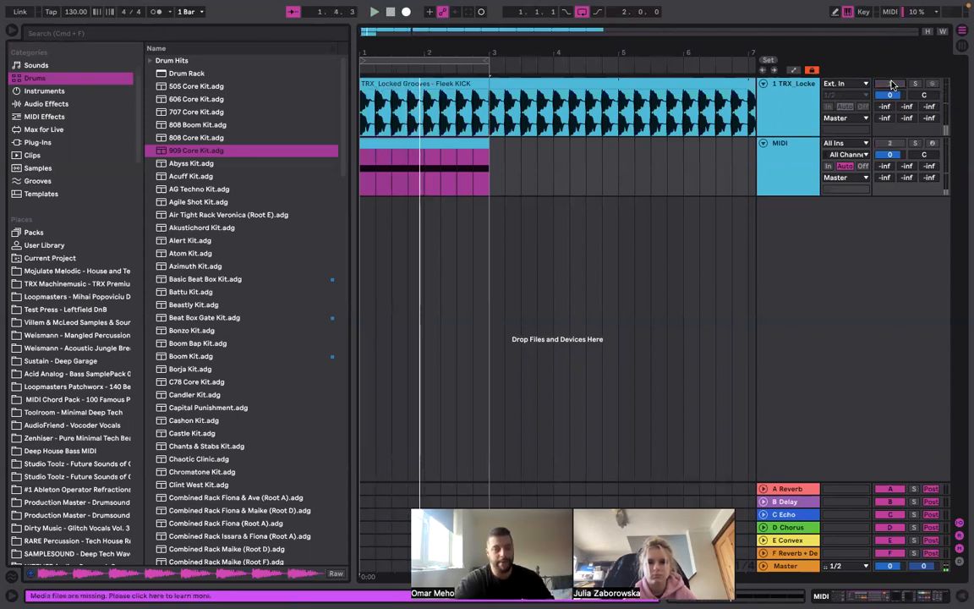
double_click(791, 107)
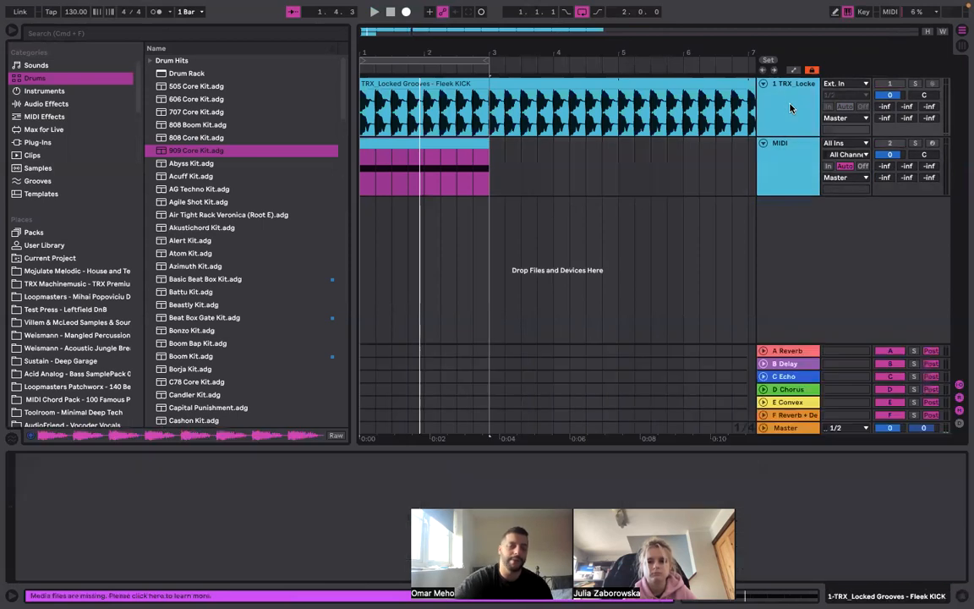
left_click(791, 187)
right_click(793, 226)
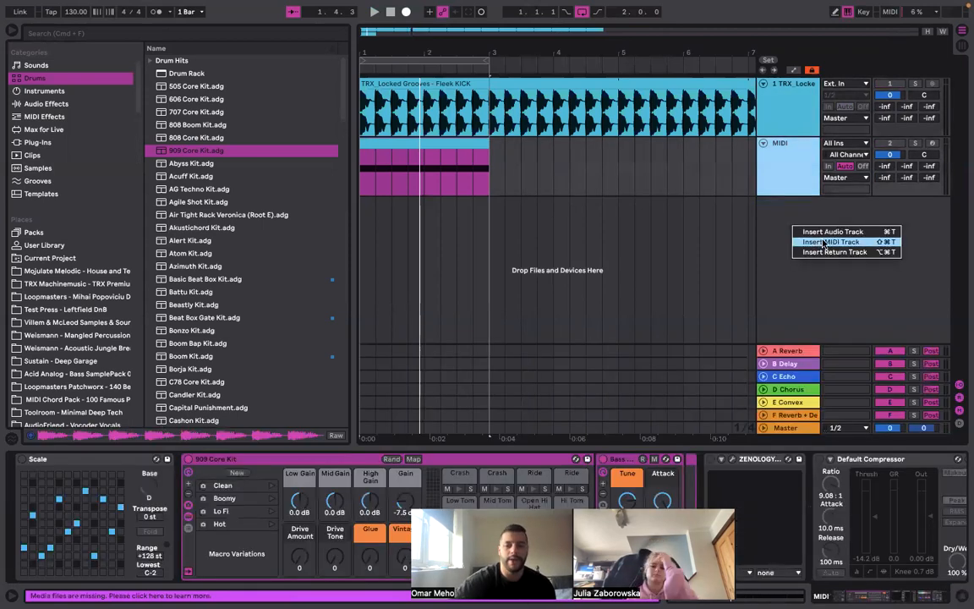
left_click(824, 243)
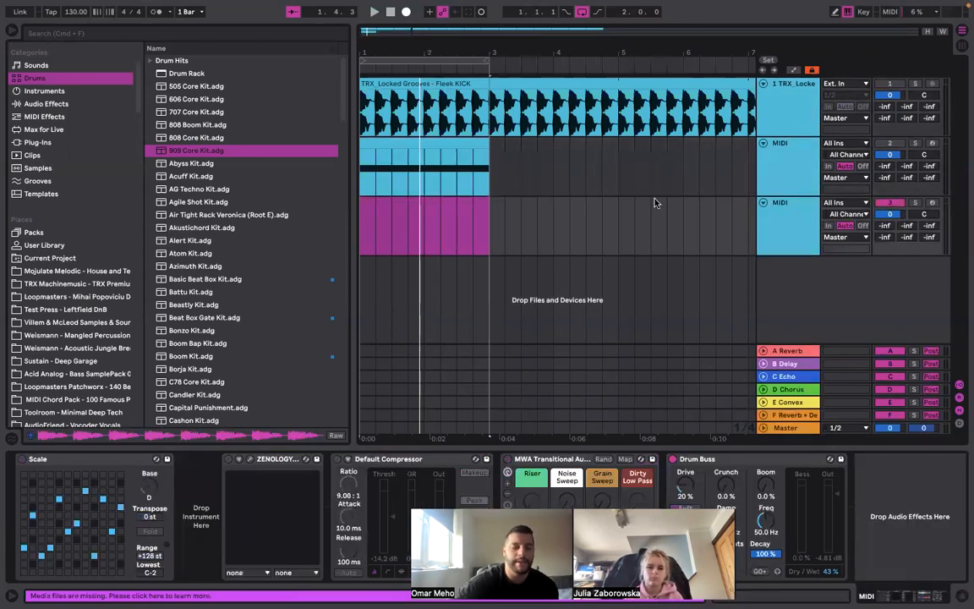
Load the TRX_Locked Grooves - Fleek KICK clip into the new MIDI track as a Simpler instrument
left_click(800, 220)
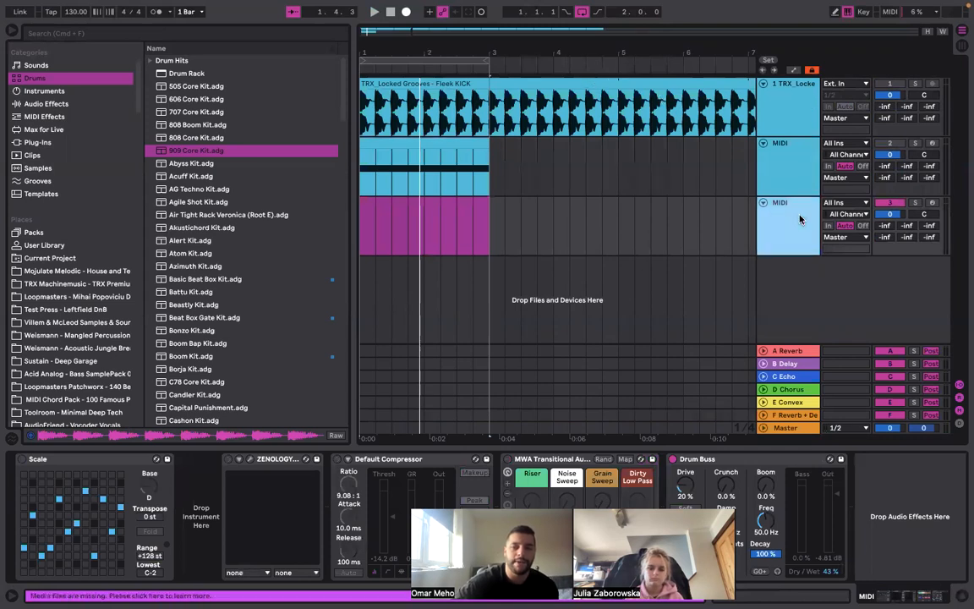
left_click(429, 82)
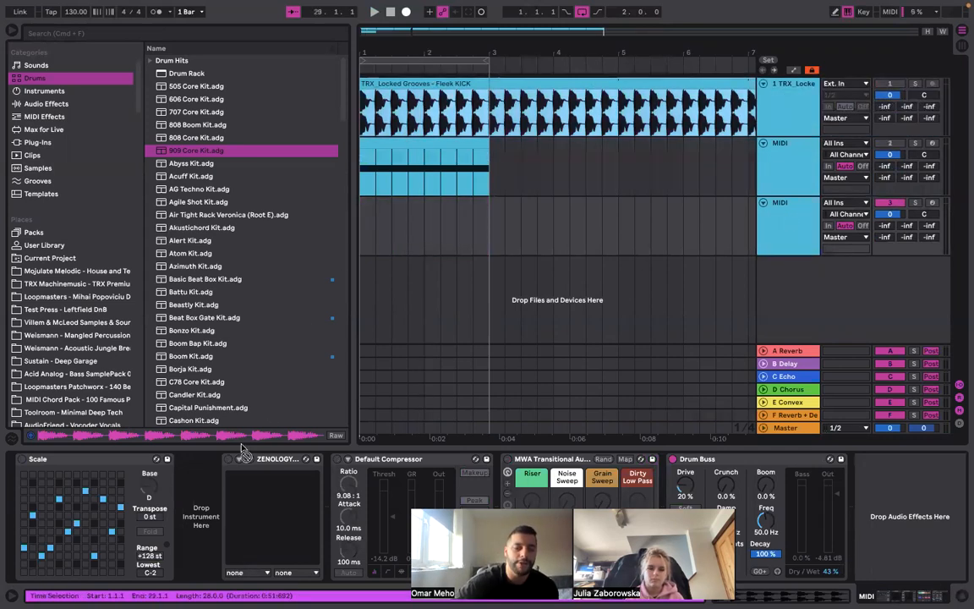
left_click_drag(242, 454, 203, 488)
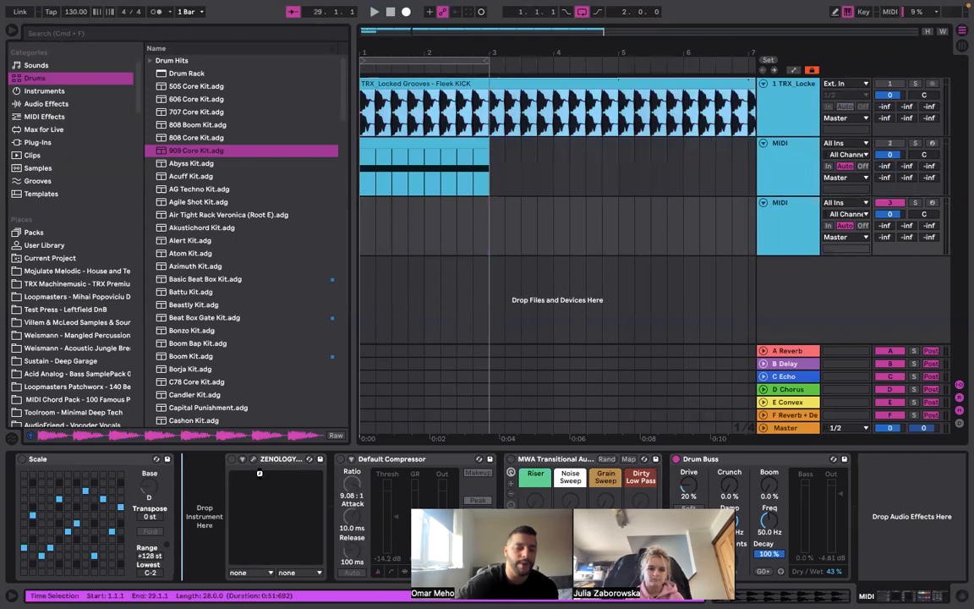
left_click_drag(256, 474, 257, 469)
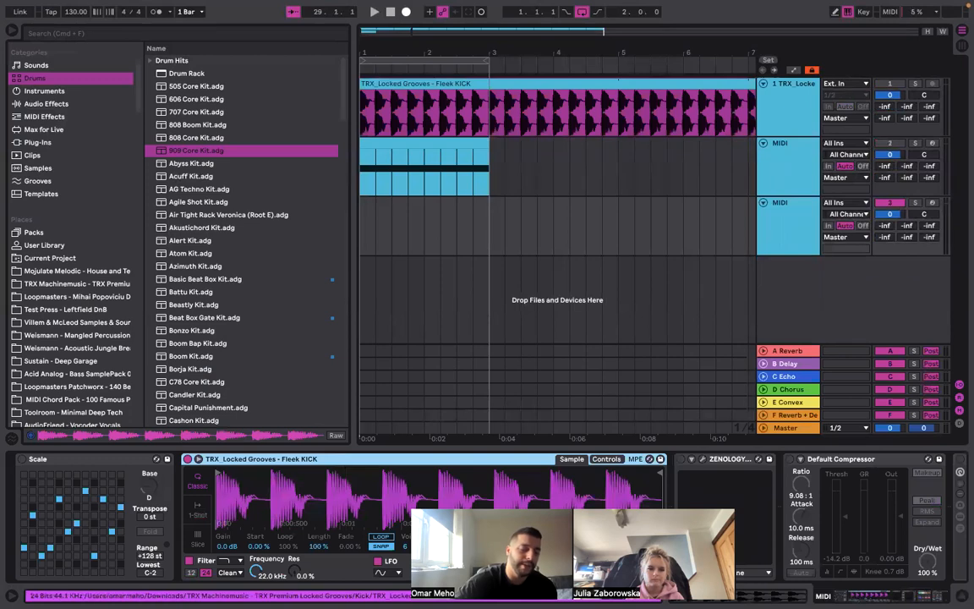
Convert the kick's Simpler to Sampler and back to Simpler
right_click(396, 459)
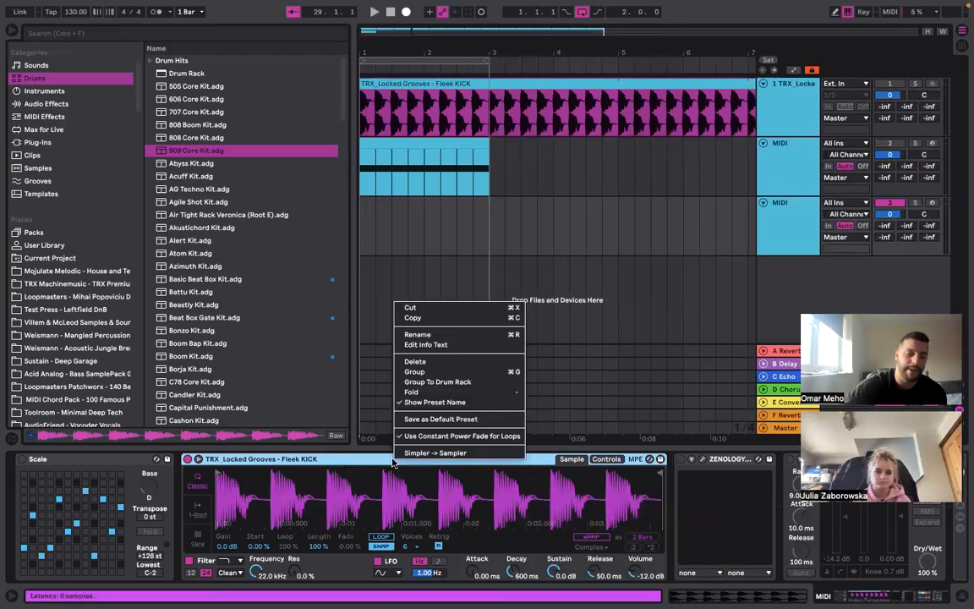
left_click(454, 453)
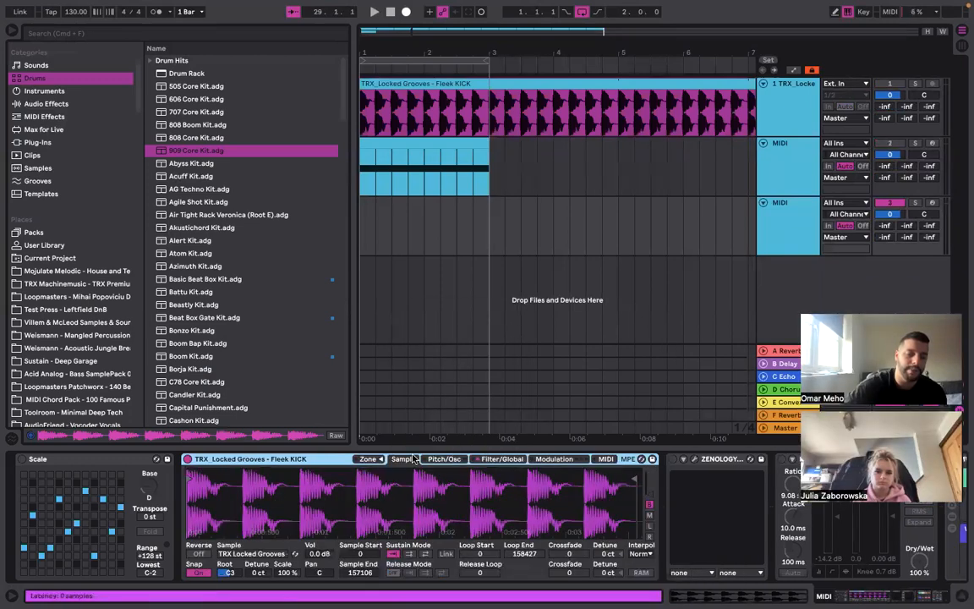
right_click(336, 458)
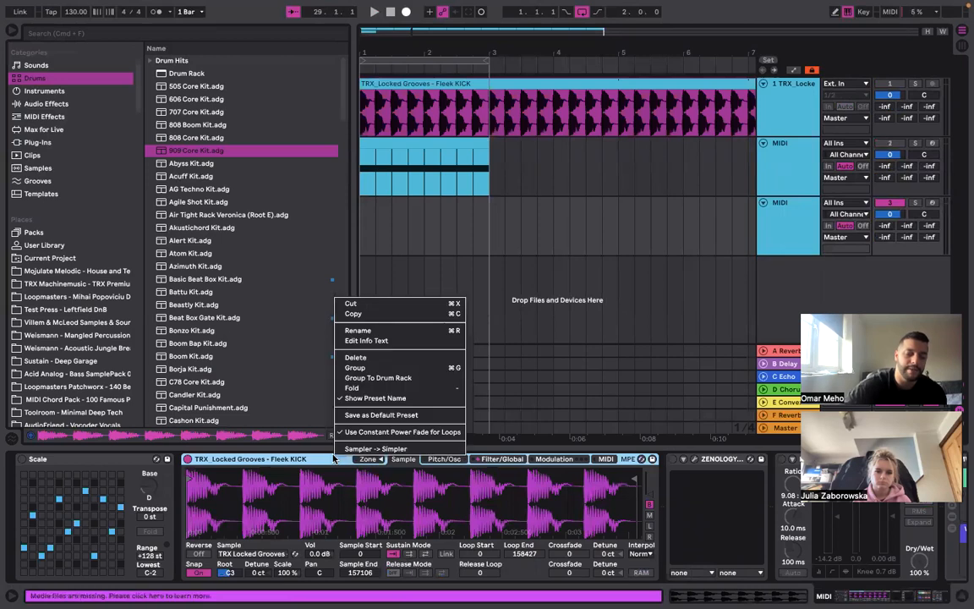
left_click(411, 450)
Create a one-beat MIDI clip at the start of the new track, audition C3 and add a sixteenth-long C3 note at 1.1.1
double_click(369, 206)
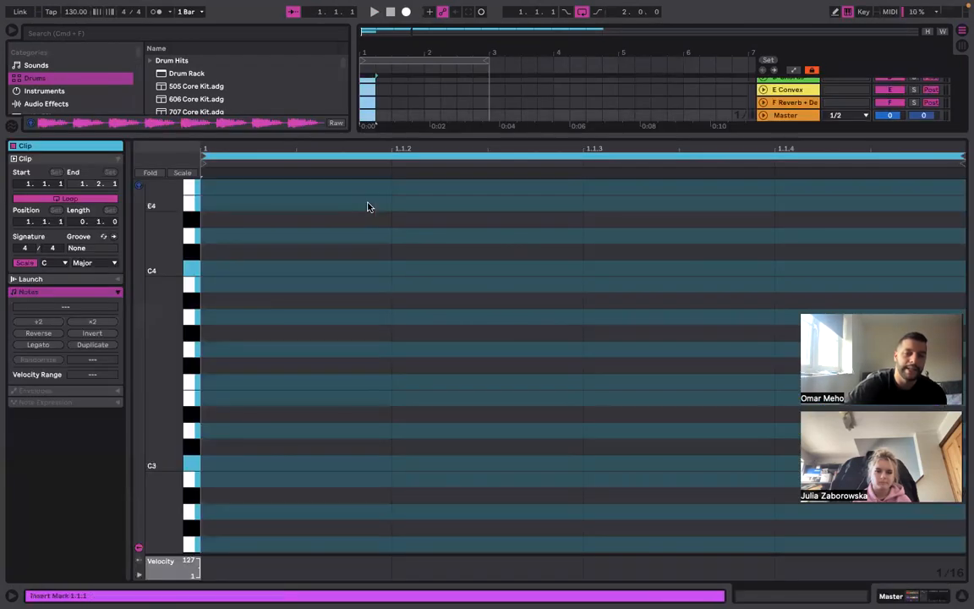
left_click(191, 466)
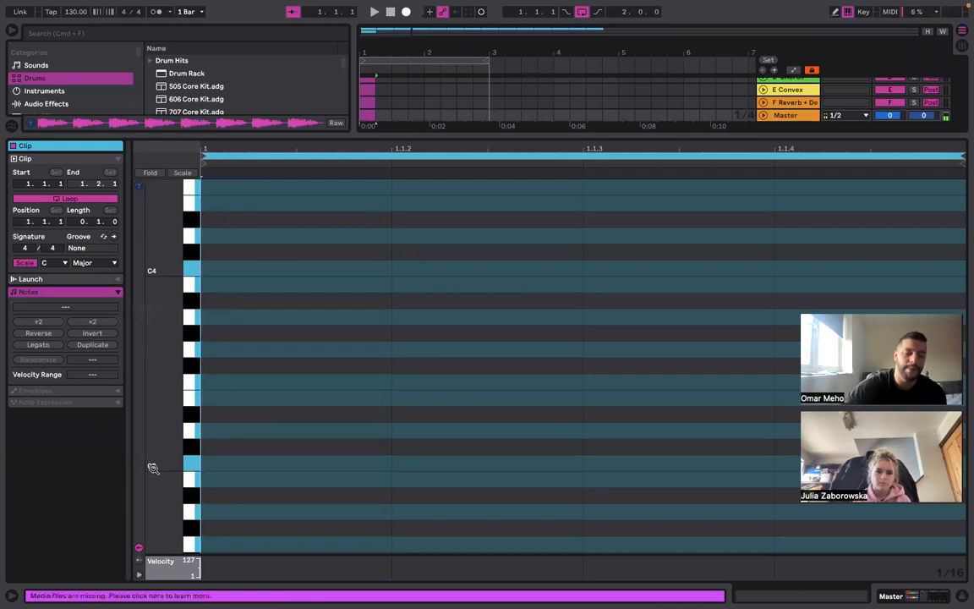
left_click(191, 465)
double_click(232, 463)
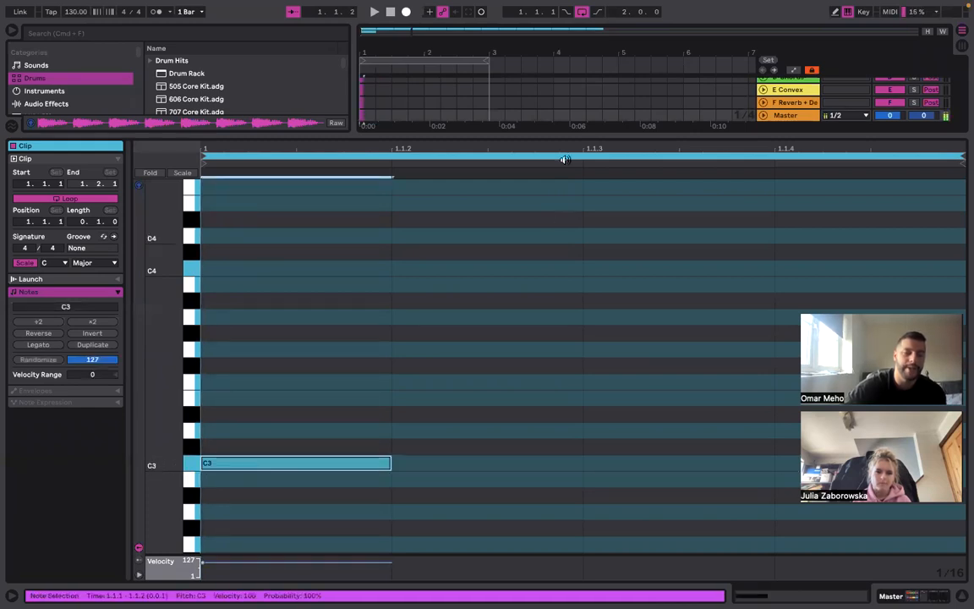
Extend the new looping MIDI clip to bar 3, matching the end of the 909 clip
double_click(558, 134)
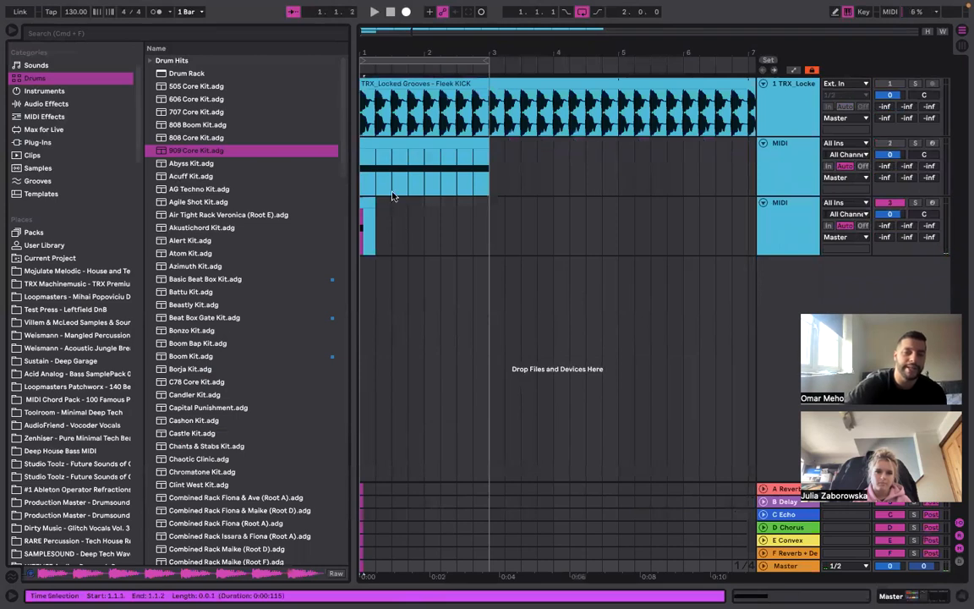
left_click_drag(376, 209, 489, 209)
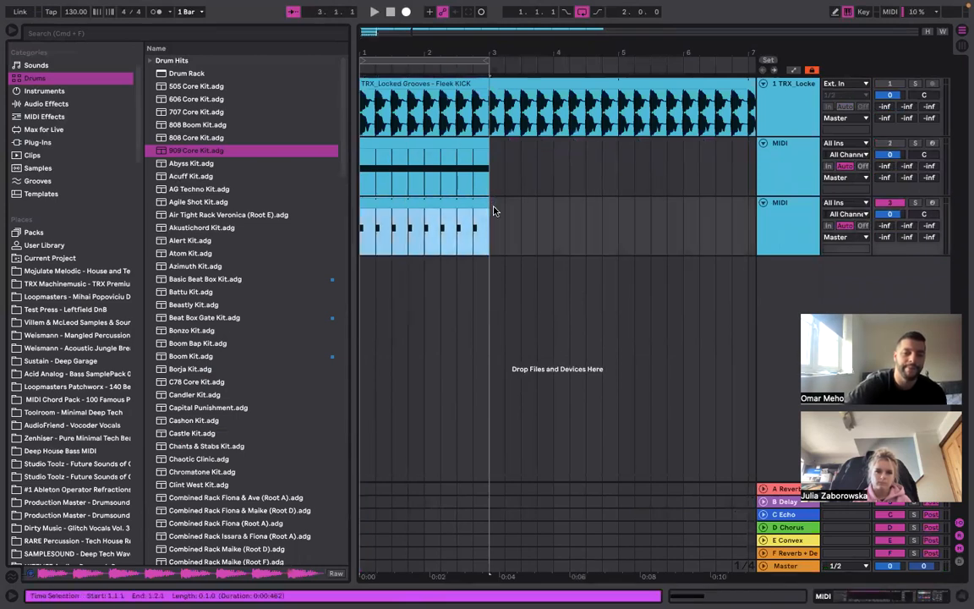
Lengthen the C3 note in the looping clip to fill the whole beat, ending at 1.2.1
double_click(432, 199)
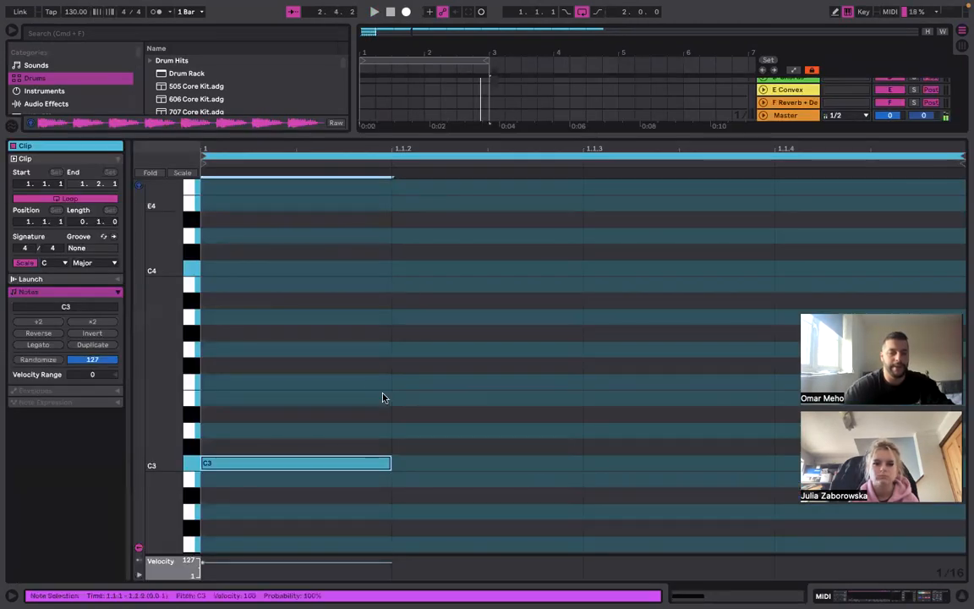
left_click(353, 383)
key("super+a")
key("shift+Right")
key("shift+Right")
key("shift+Right")
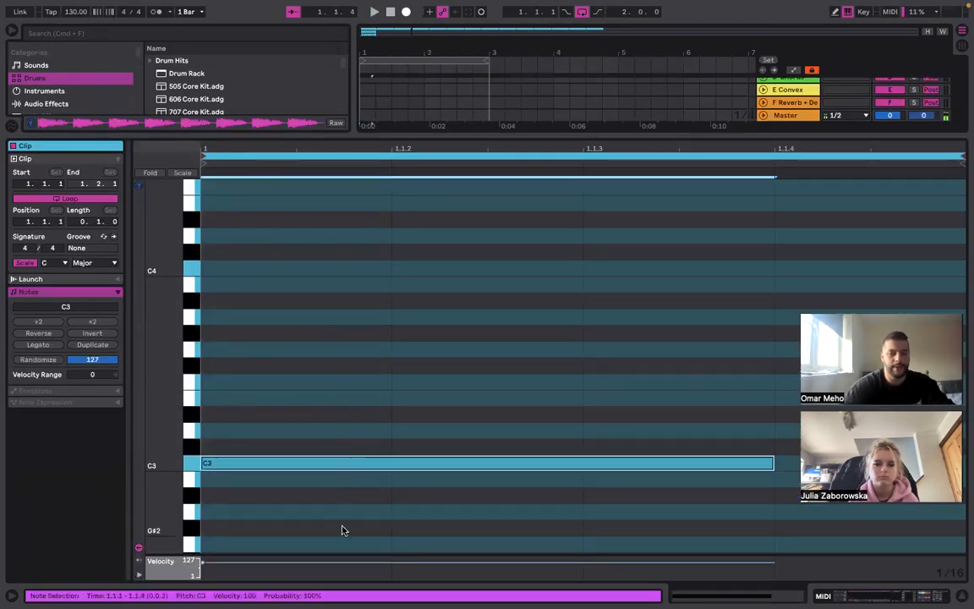
Play the looped kick pattern and review its clip in the arrangement and the note editor
key("space")
double_click(496, 135)
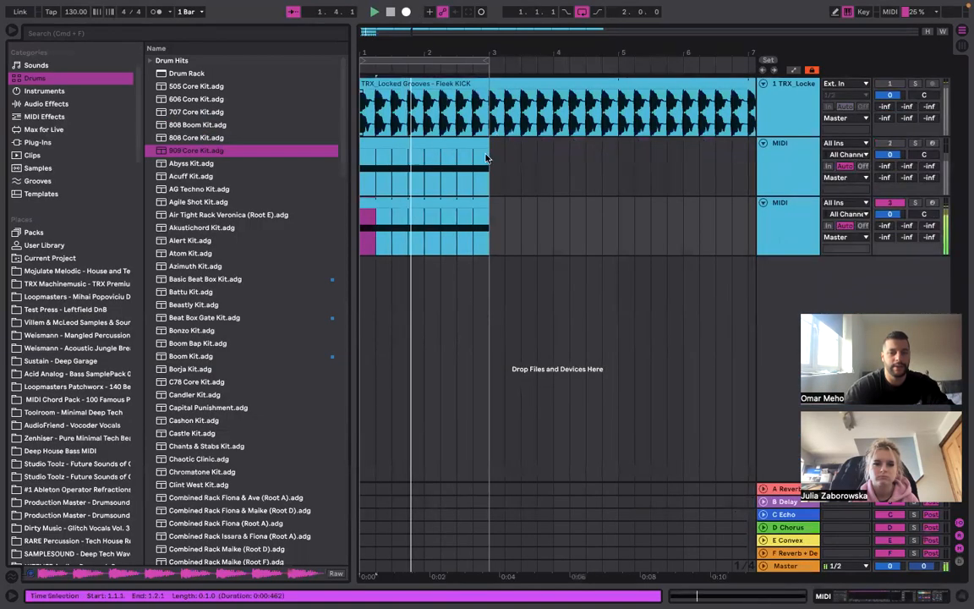
double_click(487, 199)
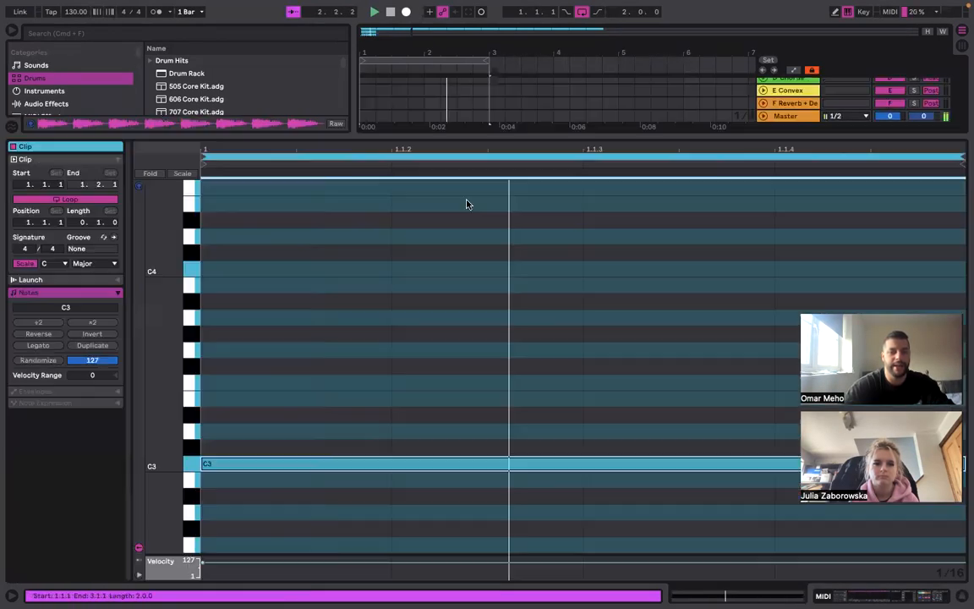
double_click(741, 136)
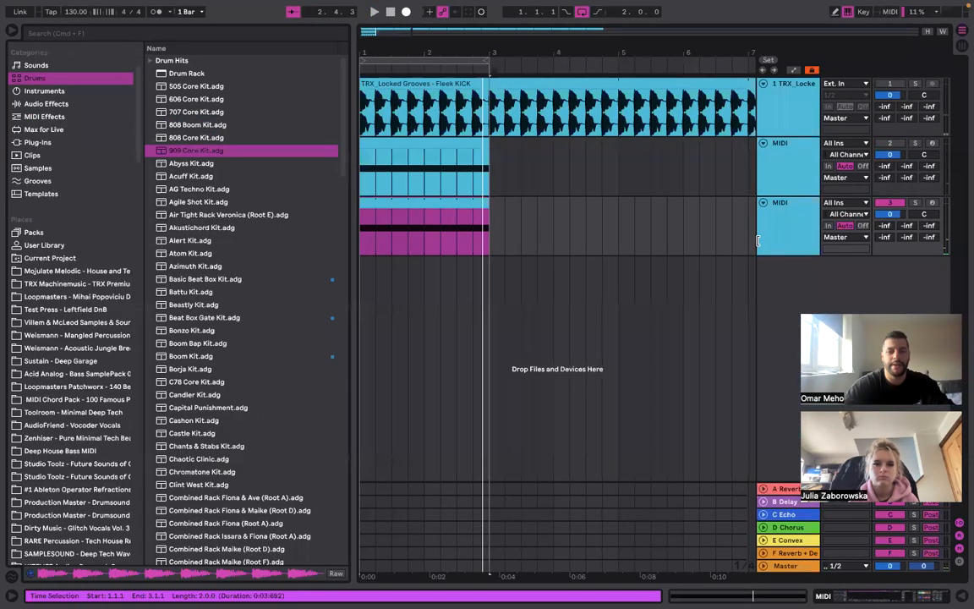
Check the third track's sampler device, then shorten the looping clip's C3 note to end at 1.1.4 and play it back
double_click(787, 237)
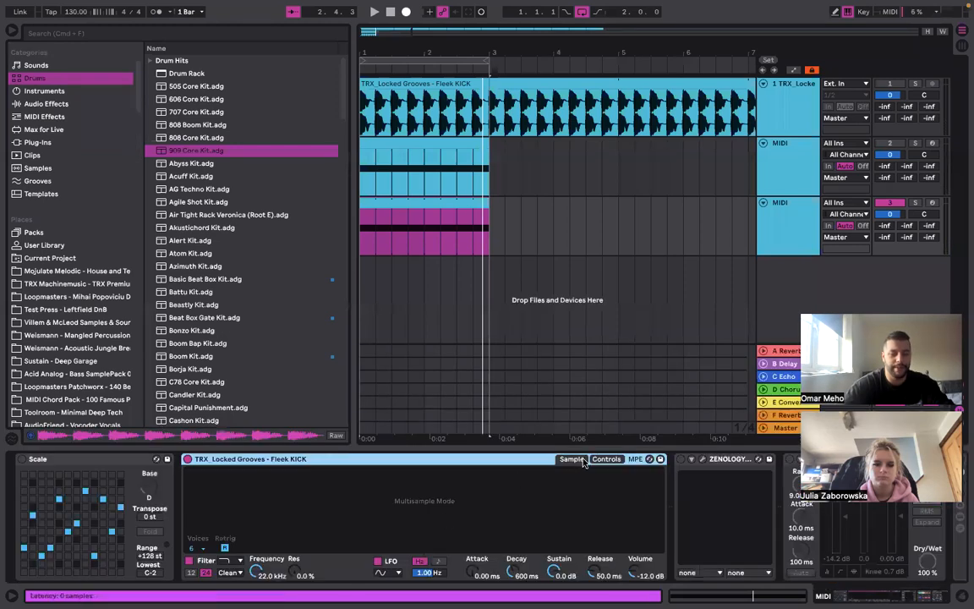
right_click(460, 506)
left_click(446, 507)
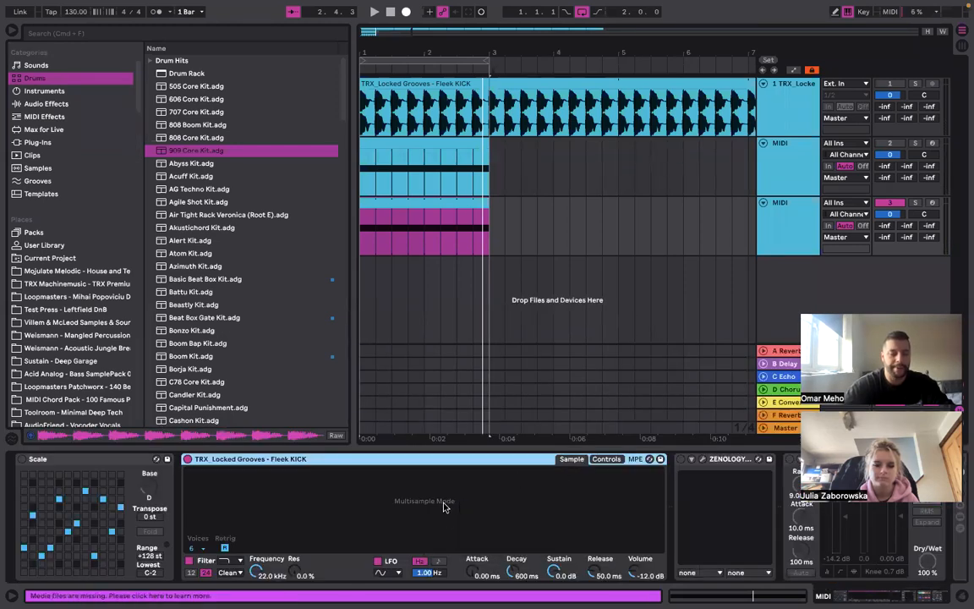
double_click(410, 182)
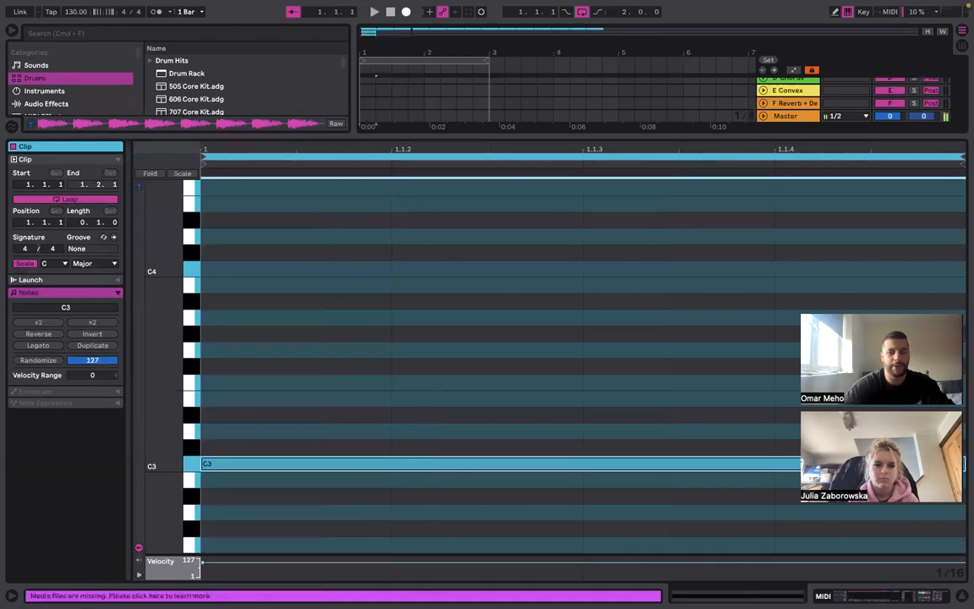
key("space")
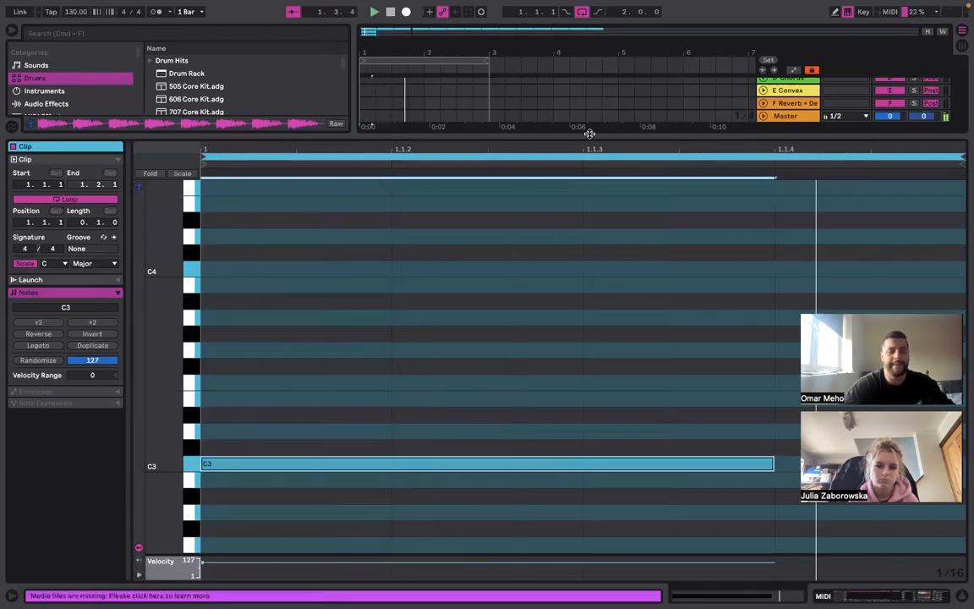
key("super+alt+l")
scroll(502, 275, "right", 1)
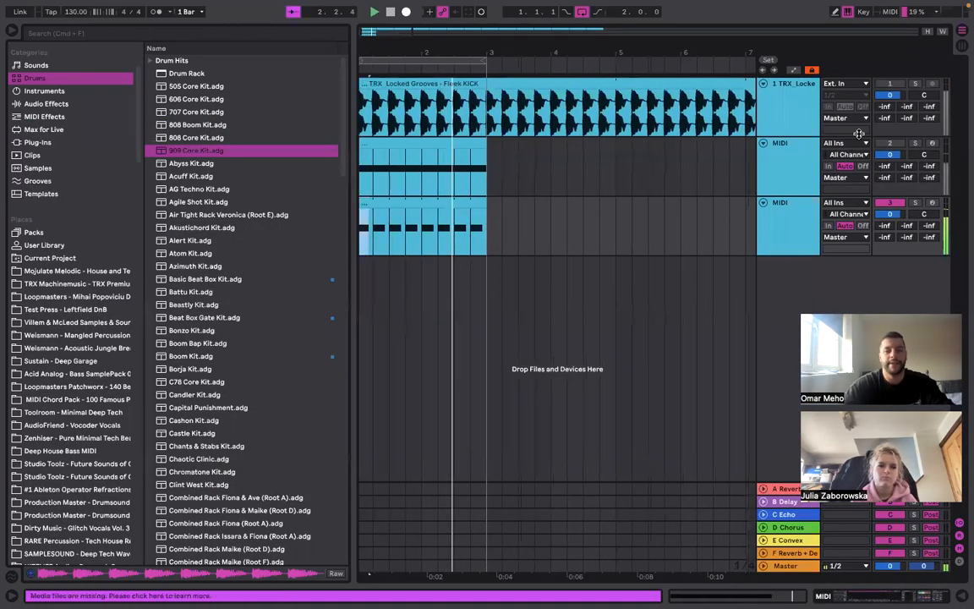
Compare the kicks during playback by soloing the TRX loop, the third track and the second track in turn
left_click(916, 85)
left_click(914, 203)
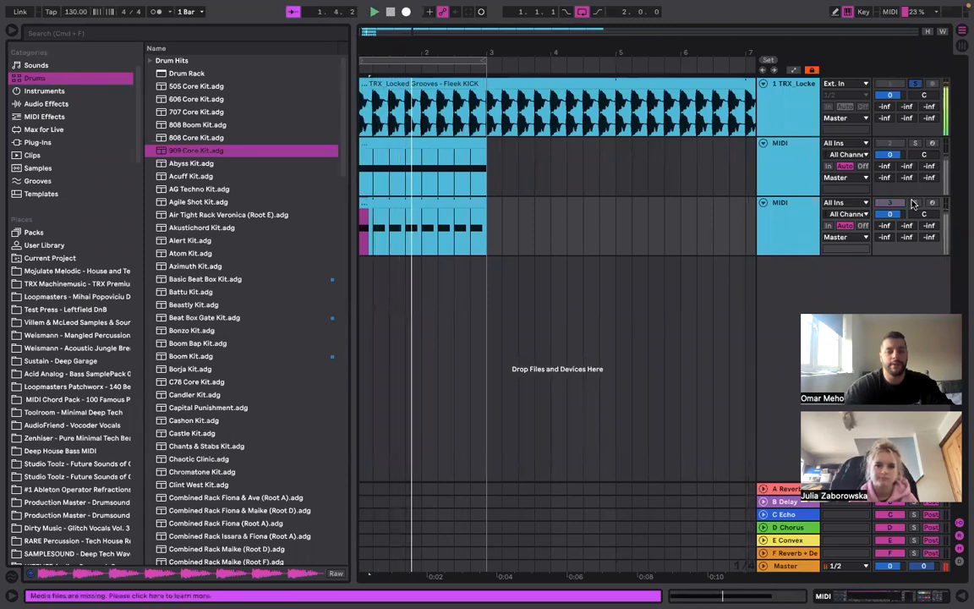
left_click(916, 143)
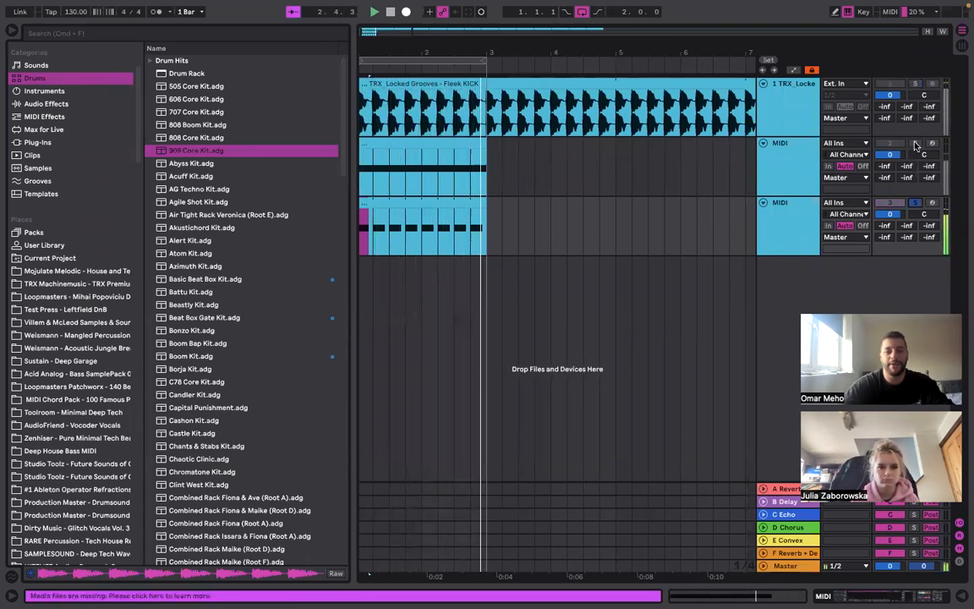
key("space")
Freeze the second track holding the 909 kick clip and flatten it to audio
left_click(488, 200)
left_click(465, 201)
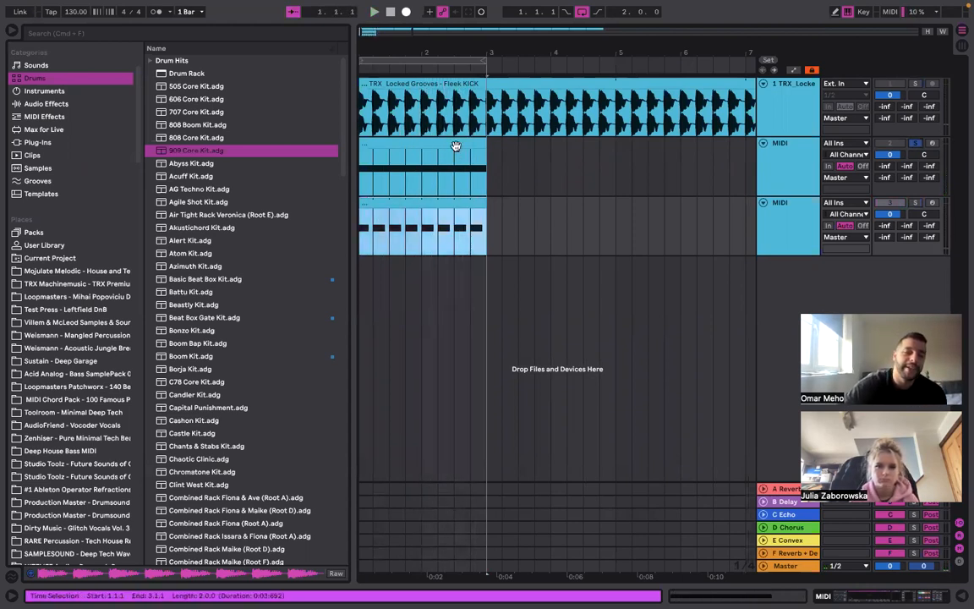
left_click(458, 145)
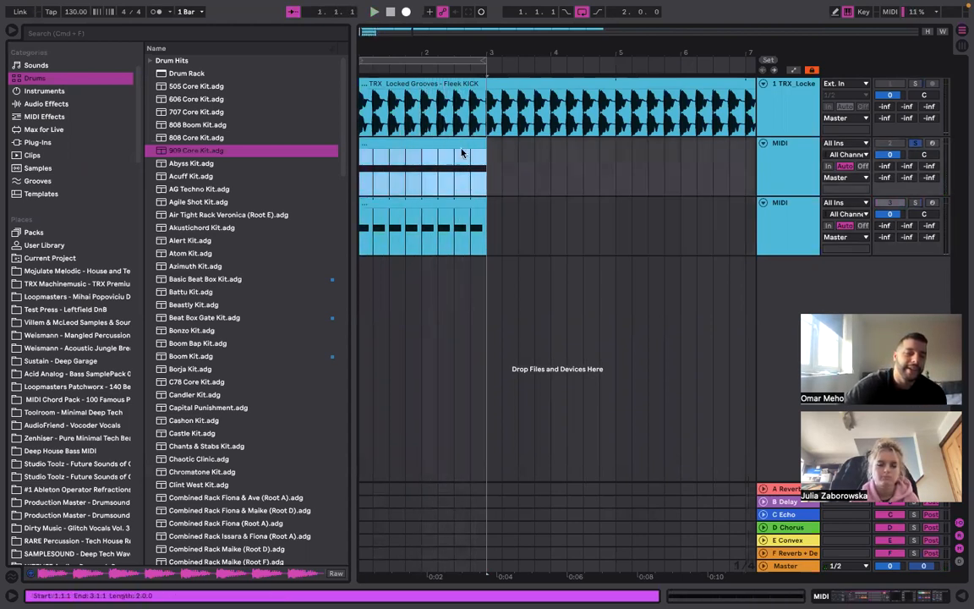
right_click(415, 145)
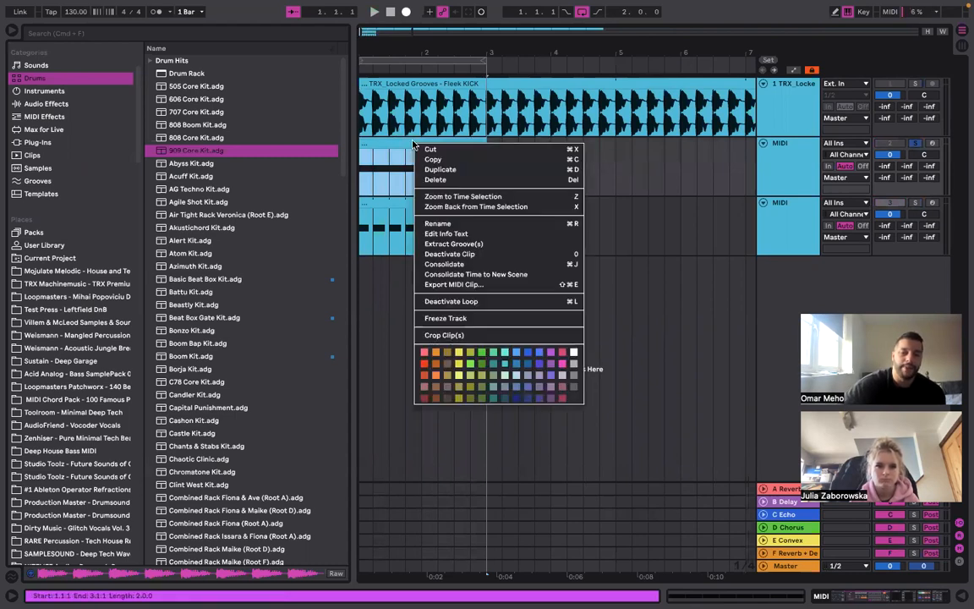
left_click(454, 323)
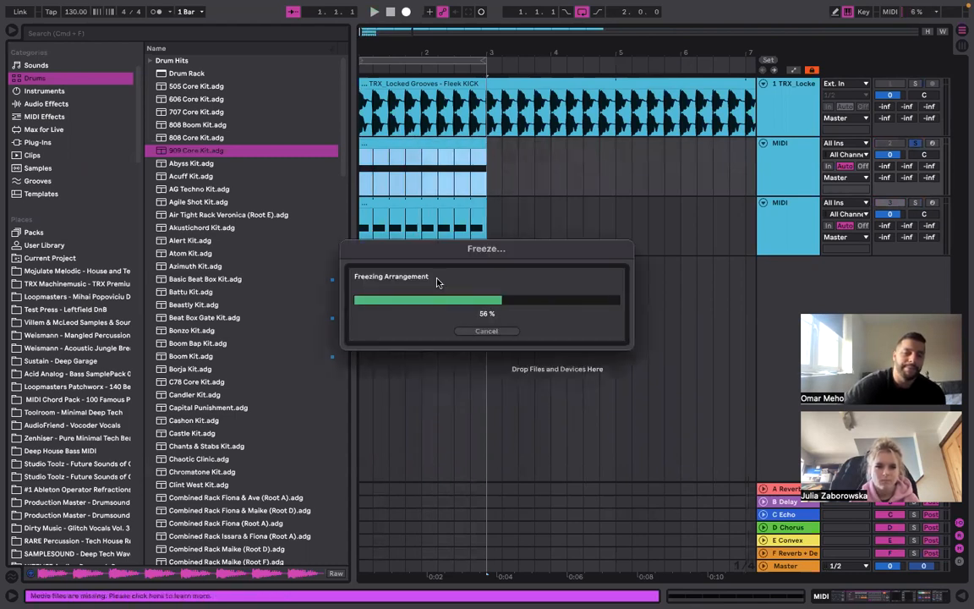
right_click(435, 141)
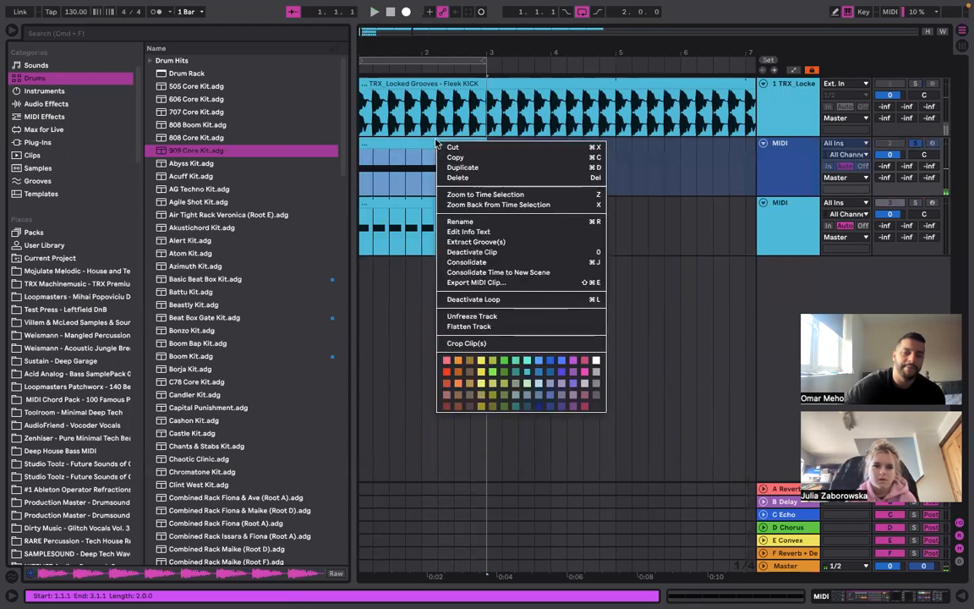
left_click(470, 327)
scroll(477, 178, "left", 1)
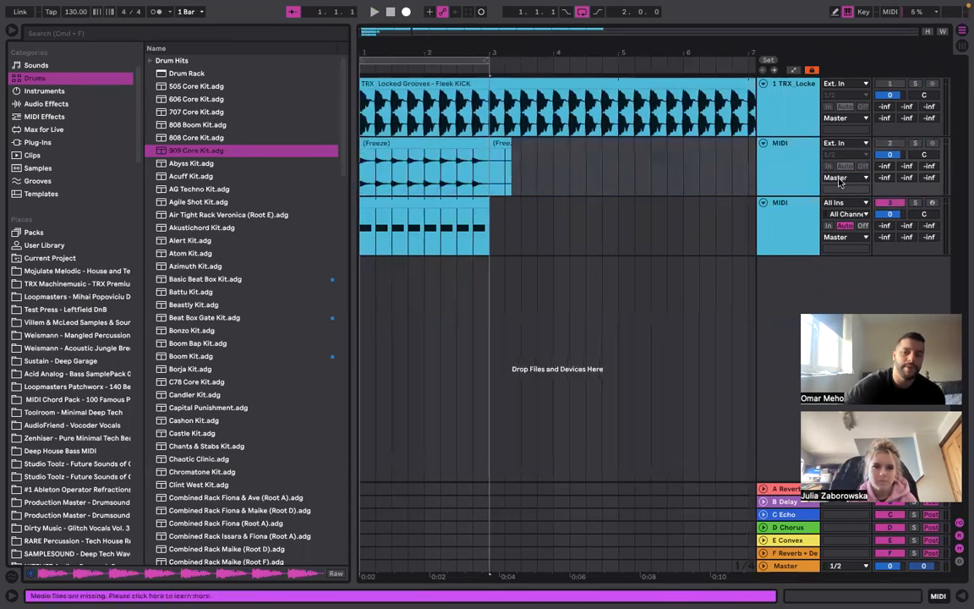
Compare the waveforms of the TRX loop and the flattened 909 kick up close and play them back
left_click(364, 163)
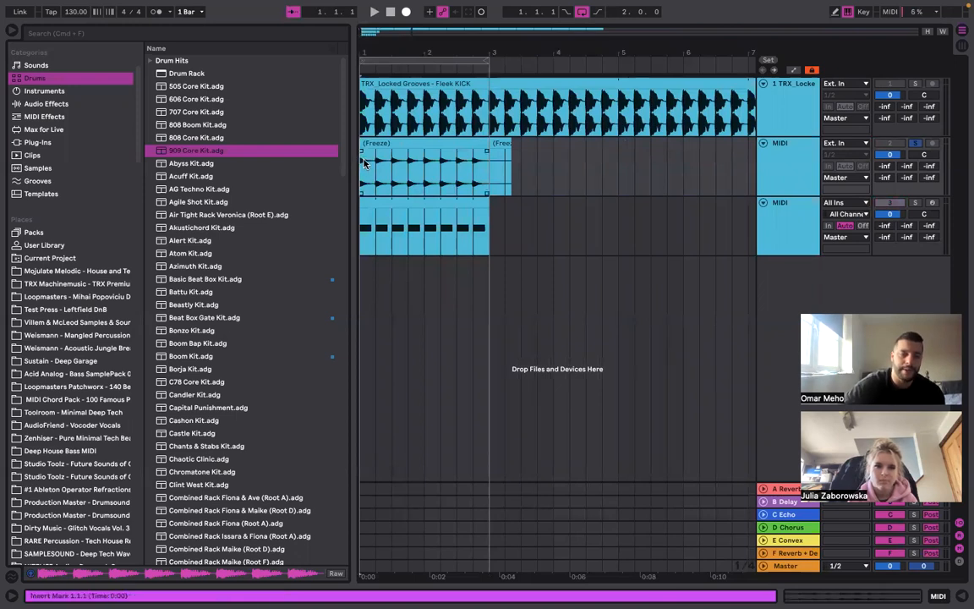
scroll(365, 163, "up", 6)
scroll(364, 163, "up", 3)
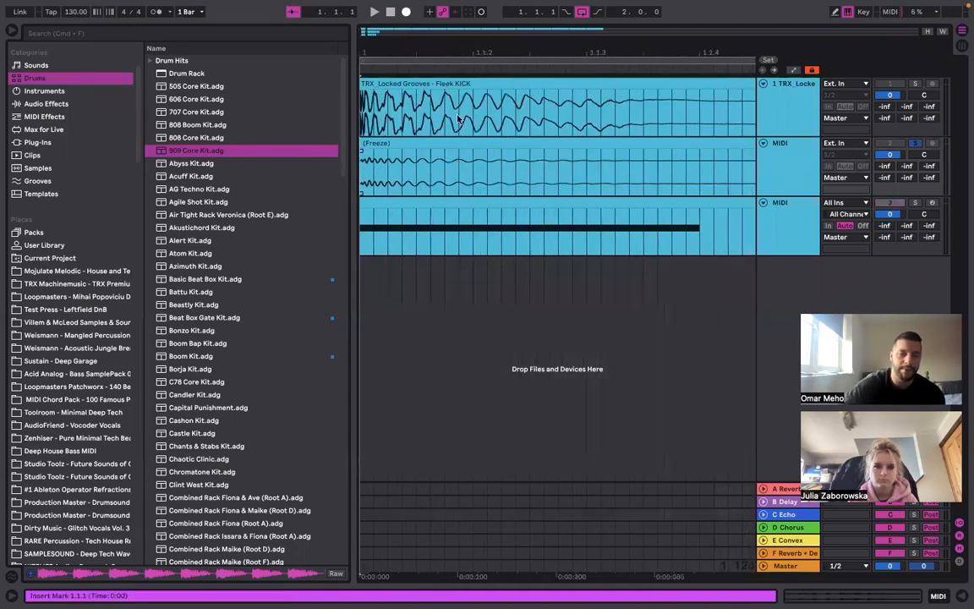
scroll(391, 159, "down", 2)
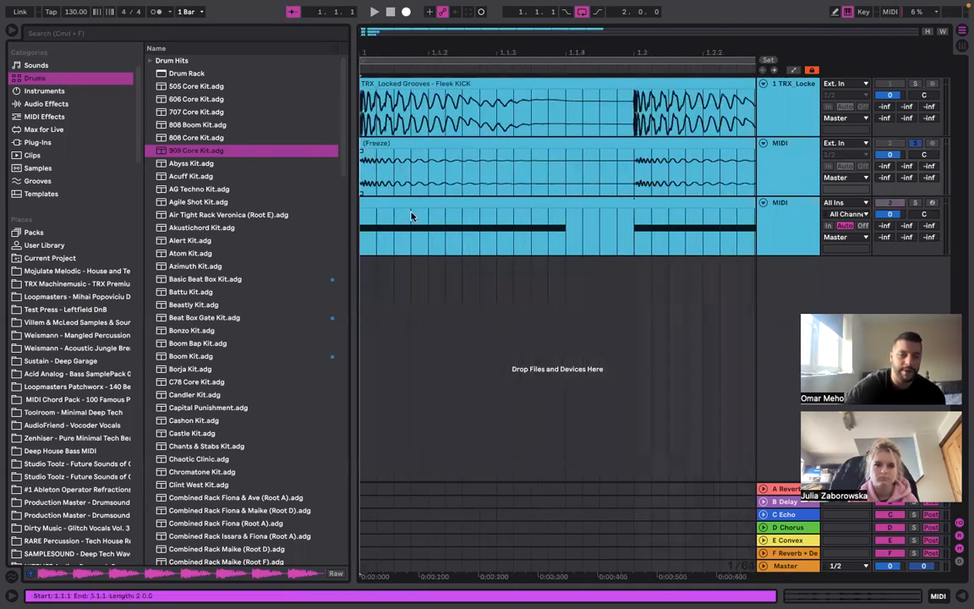
scroll(412, 217, "up", 4)
scroll(470, 226, "down", 5)
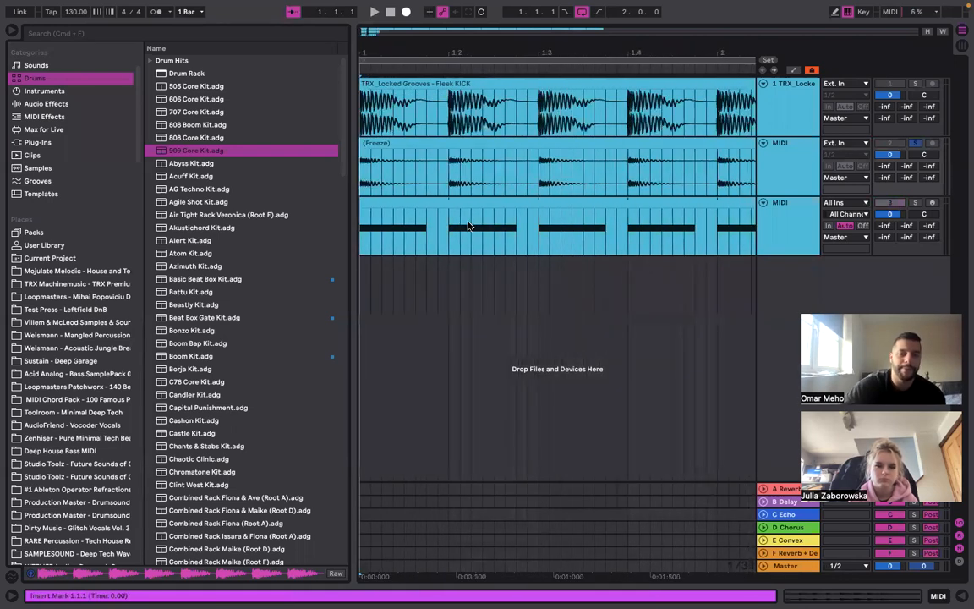
key("space")
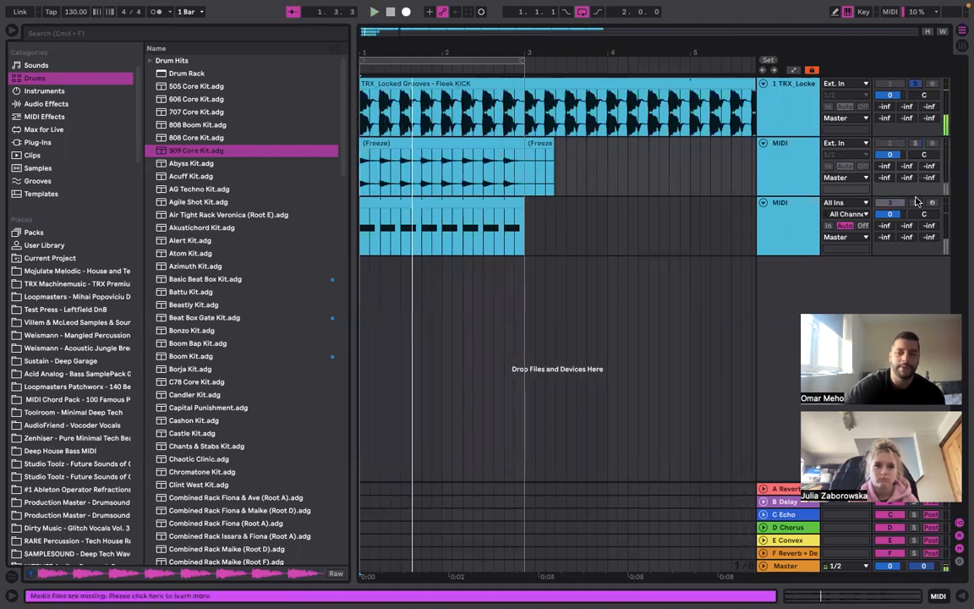
Freeze the third track with the sampled kick pattern, flatten it to audio and select the resulting clip
right_click(484, 203)
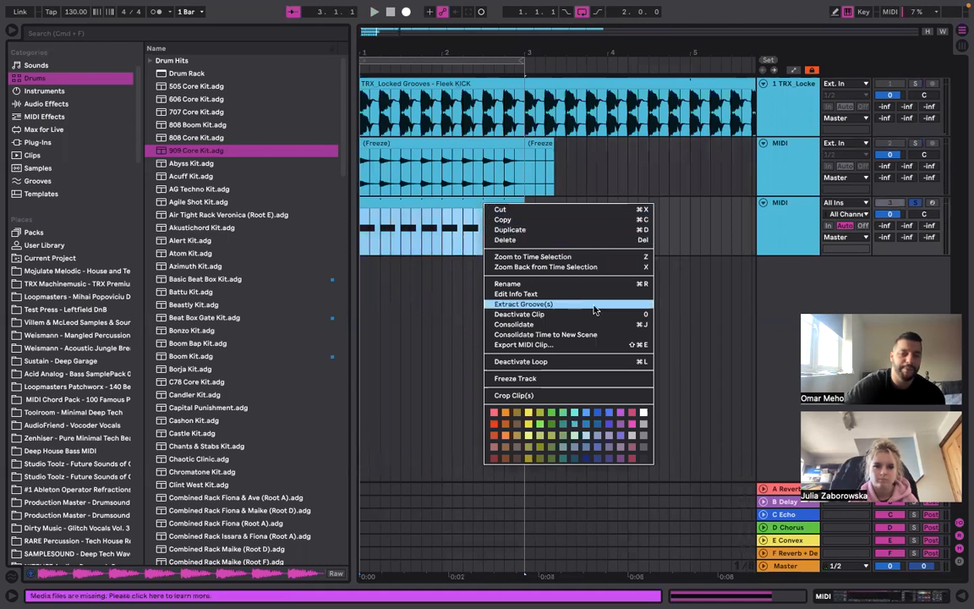
left_click(582, 379)
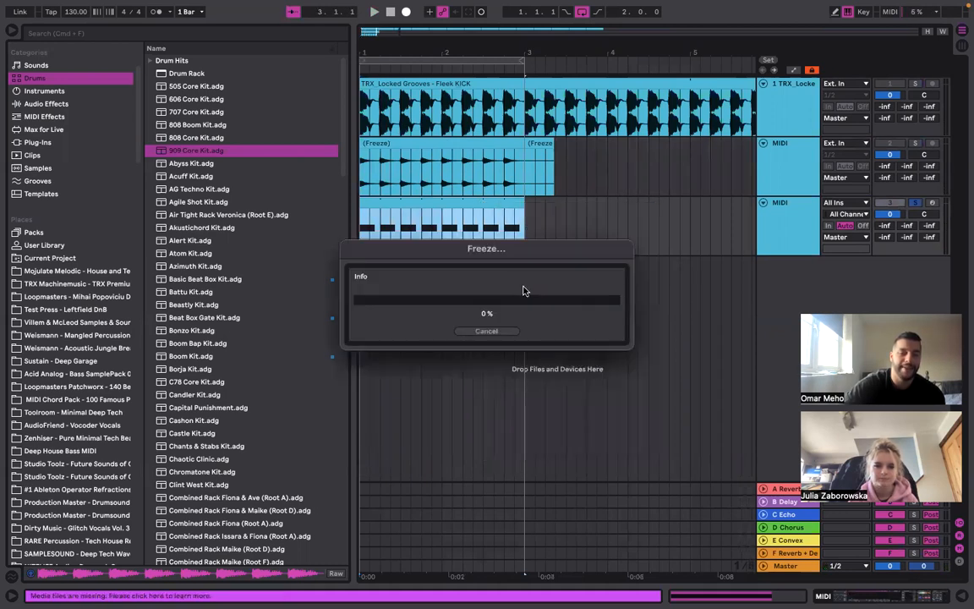
right_click(479, 207)
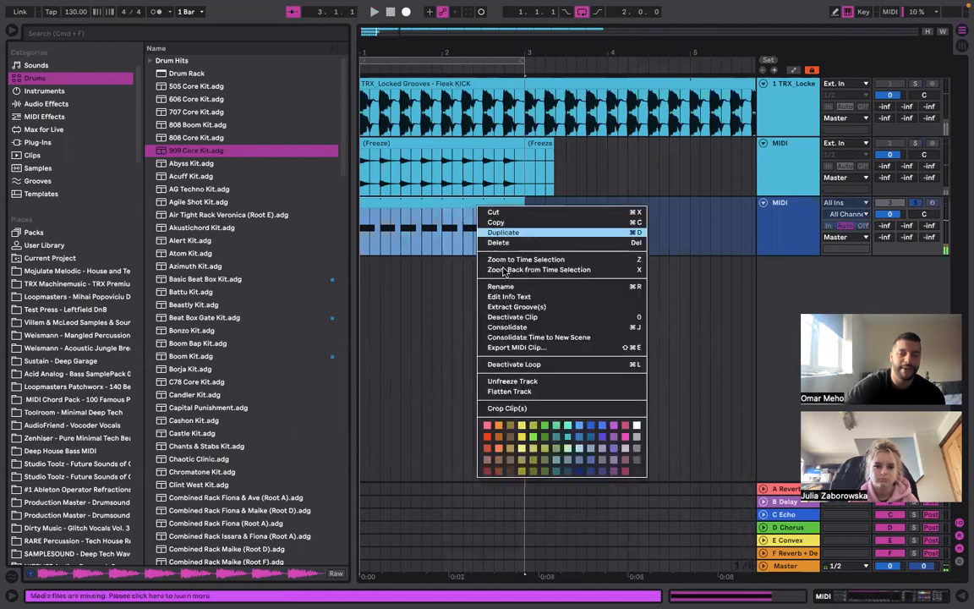
left_click(536, 392)
left_click(505, 218)
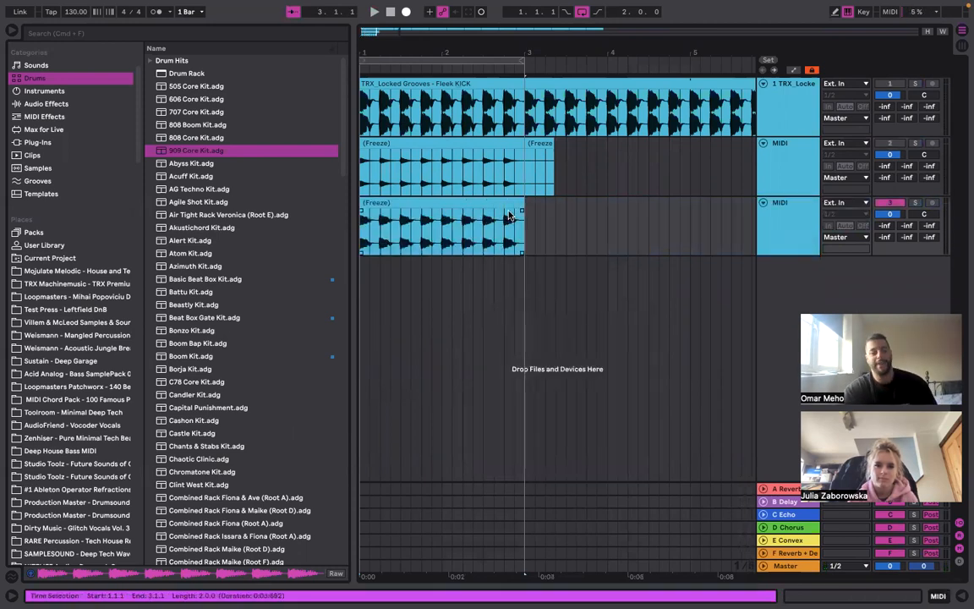
left_click(516, 203)
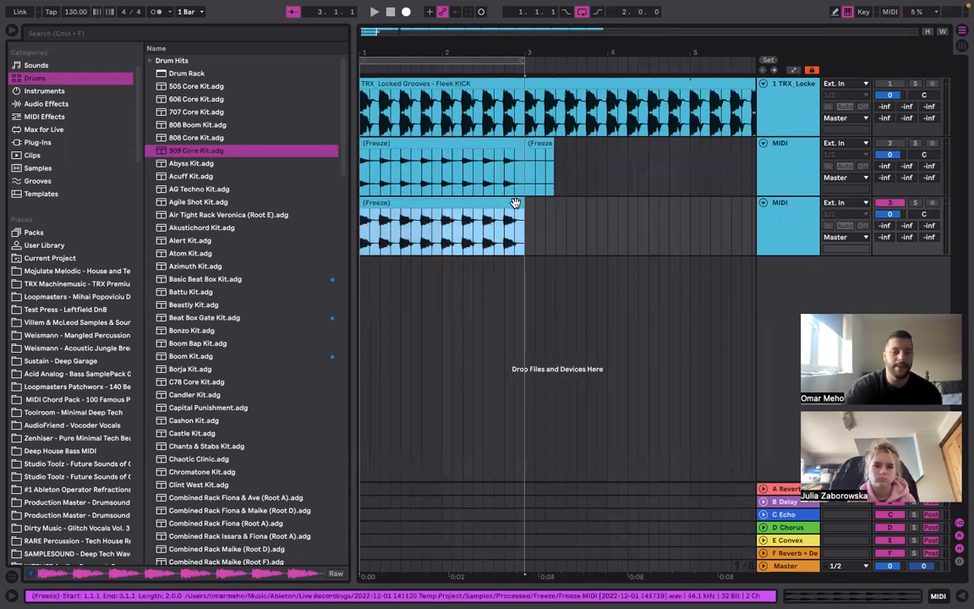
Audition the audio versions by soloing the flattened third track, the flattened second track and the TRX loop in turn
left_click(916, 203)
key("space")
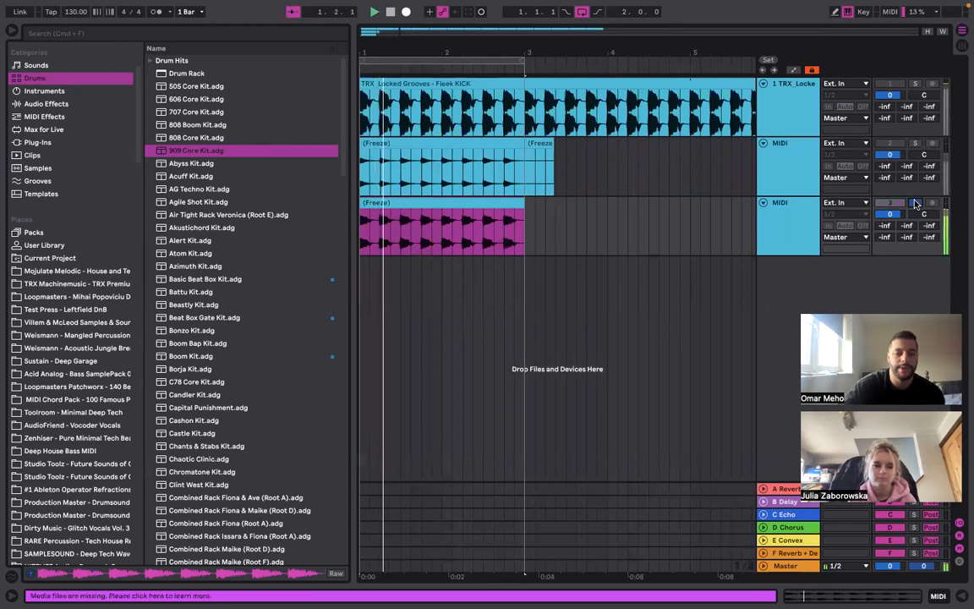
left_click(917, 144)
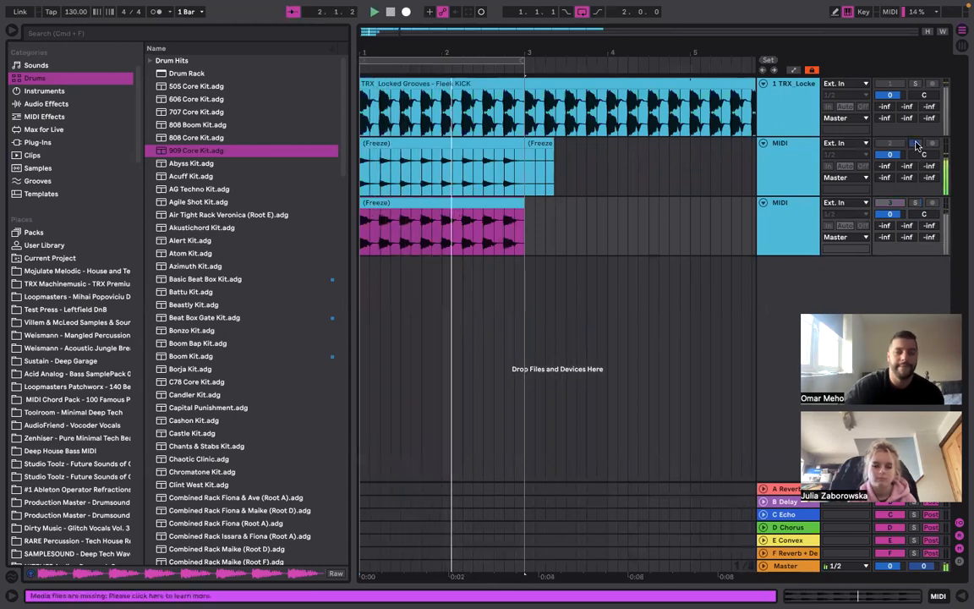
left_click(918, 85)
key("space")
Delete the leftover audio clip after bar 3 on the second track
left_click(535, 145)
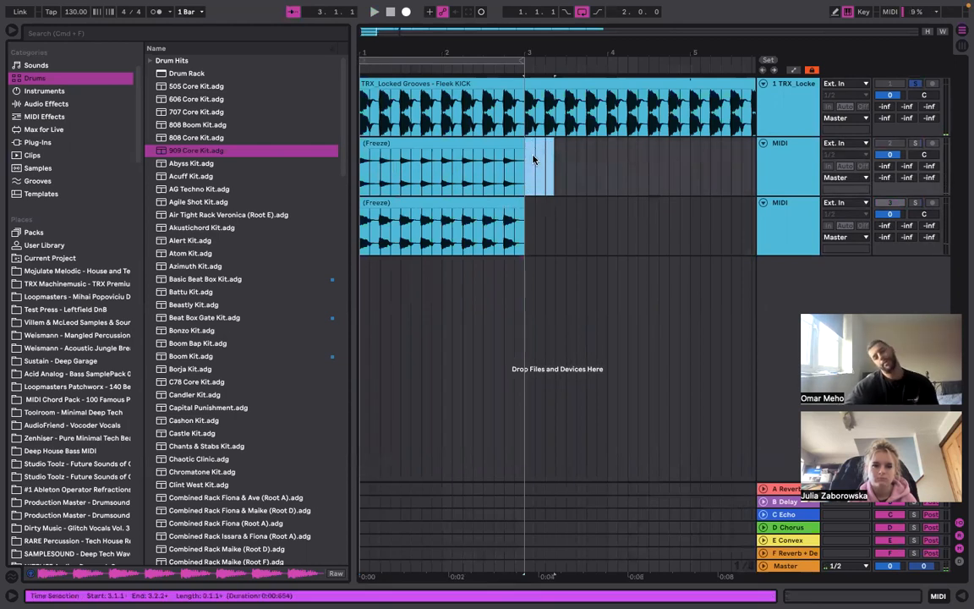
left_click(527, 166)
mouse_move(526, 223)
left_mouse_down()
mouse_move(359, 91)
mouse_move(364, 97)
left_mouse_up()
left_click(389, 95)
left_click(393, 83)
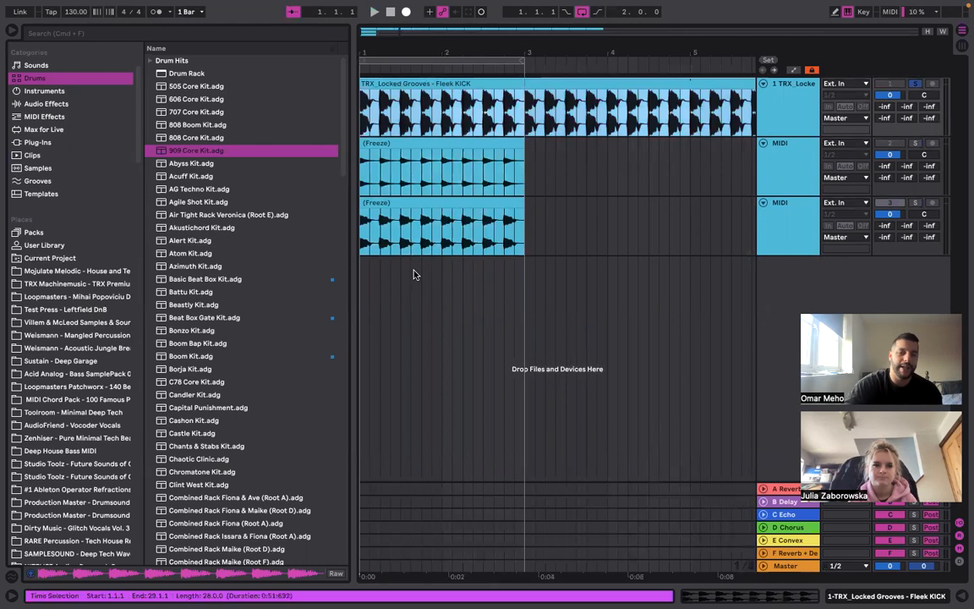
left_click(410, 204)
left_click(414, 146)
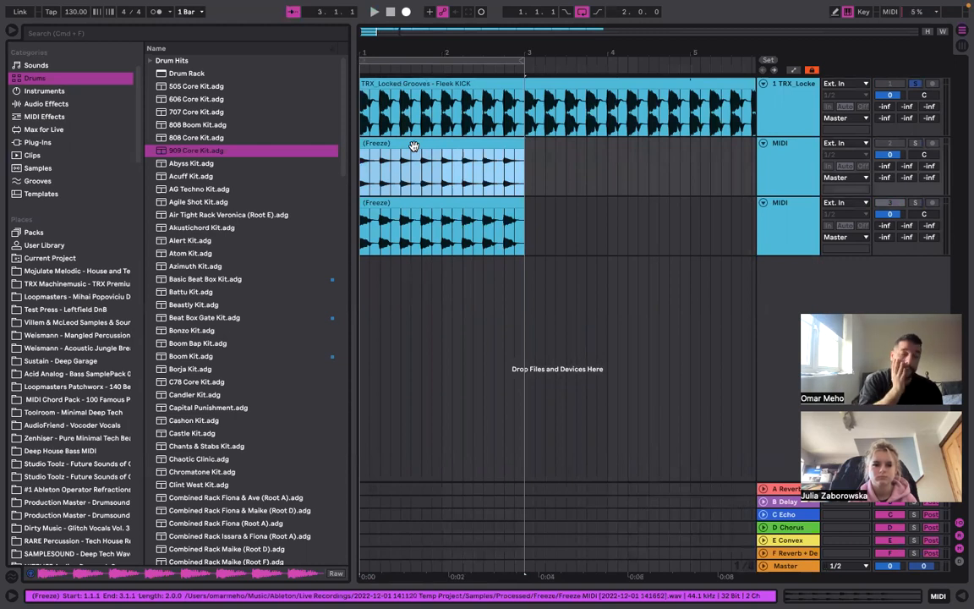
Delete both flattened kick clips and their two tracks, keeping only the TRX loop track
left_click_drag(454, 169, 536, 217)
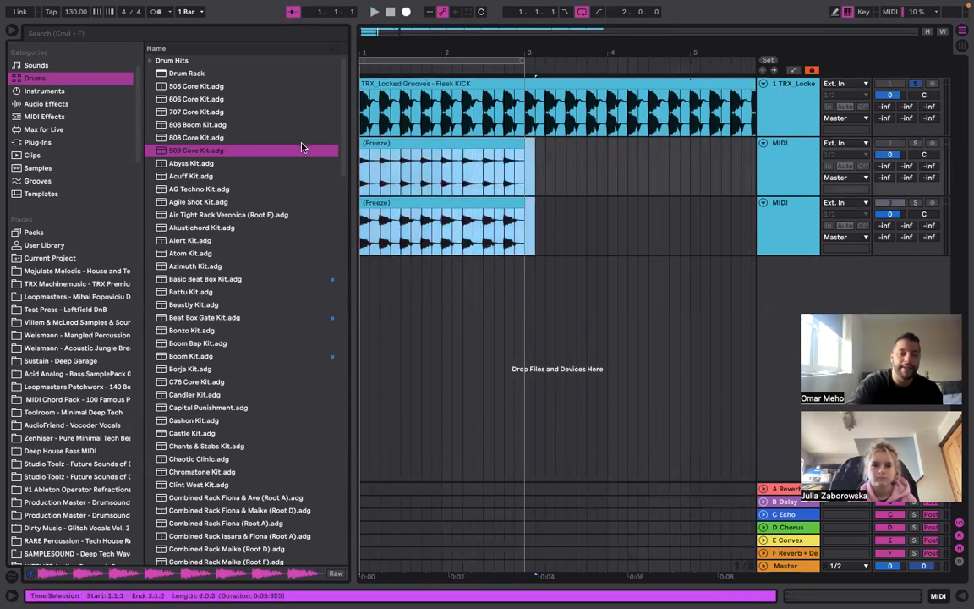
key("Delete")
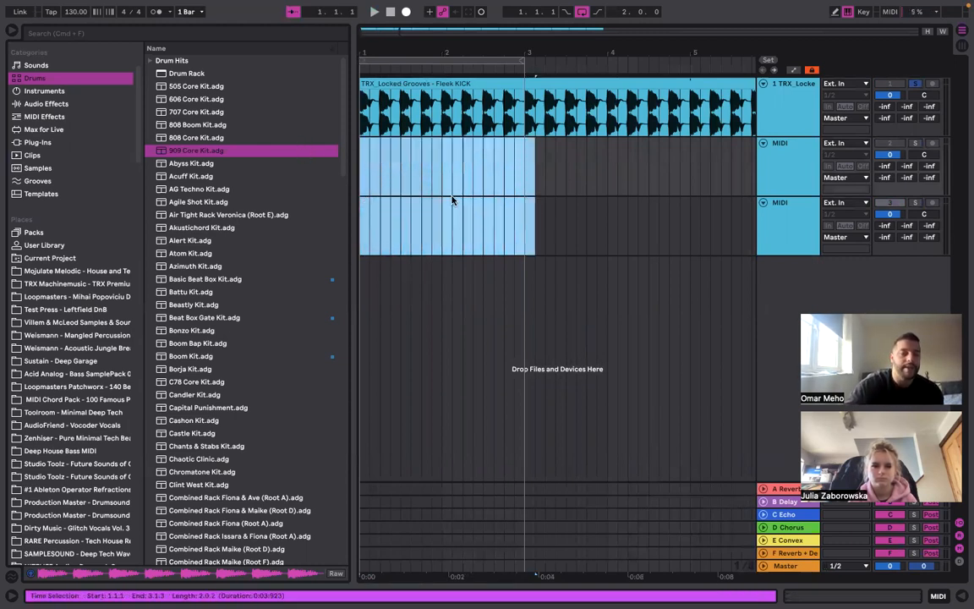
left_click(452, 202)
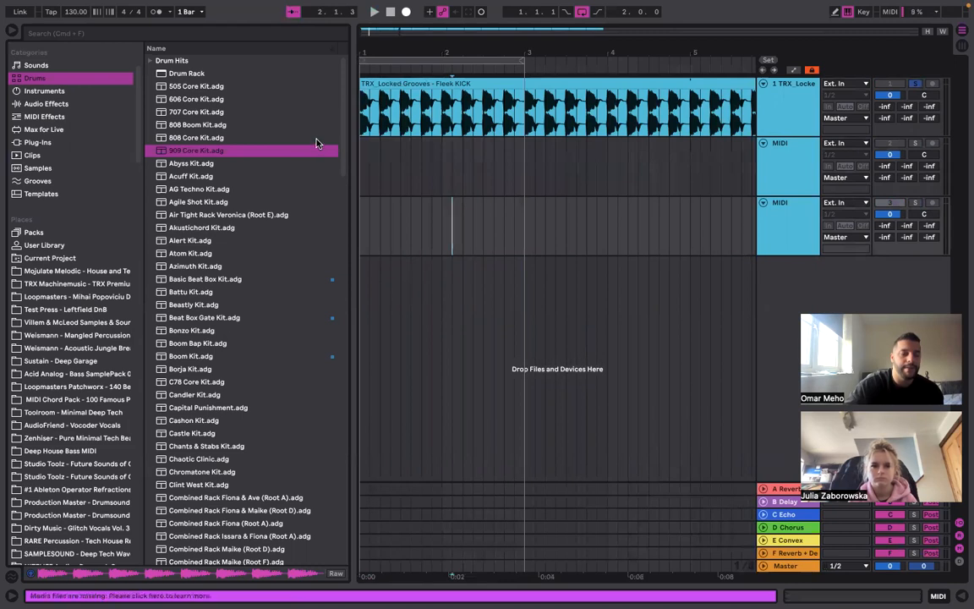
left_click(762, 181)
key("Delete")
key("Delete")
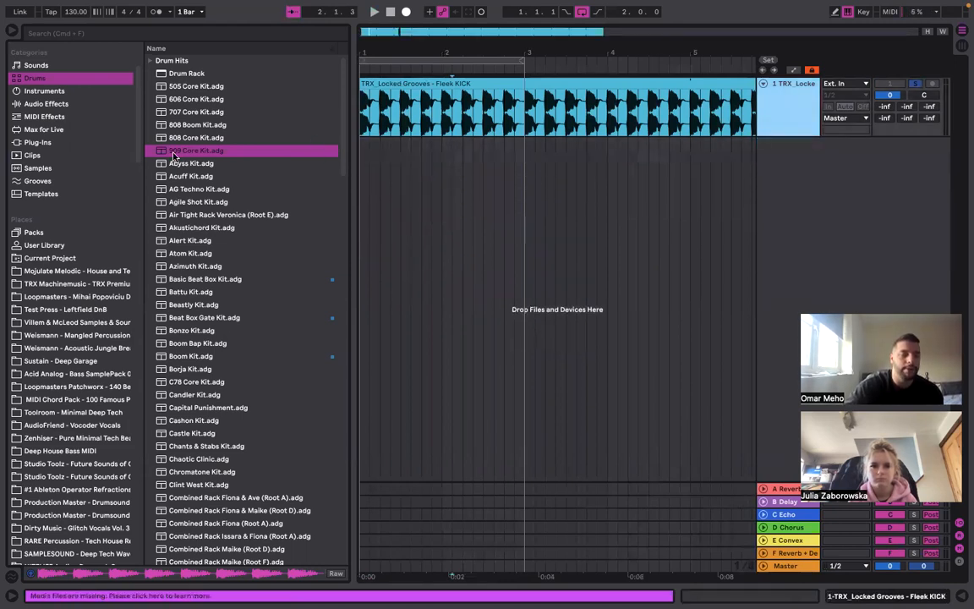
Search the Drums category of the browser for "clap"
left_click(175, 152)
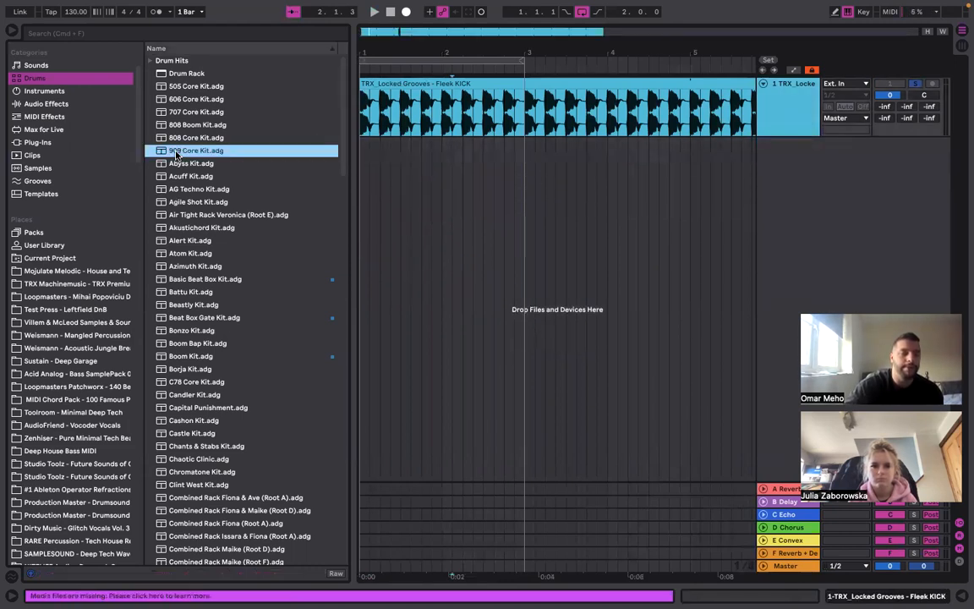
left_click(143, 35)
type("c")
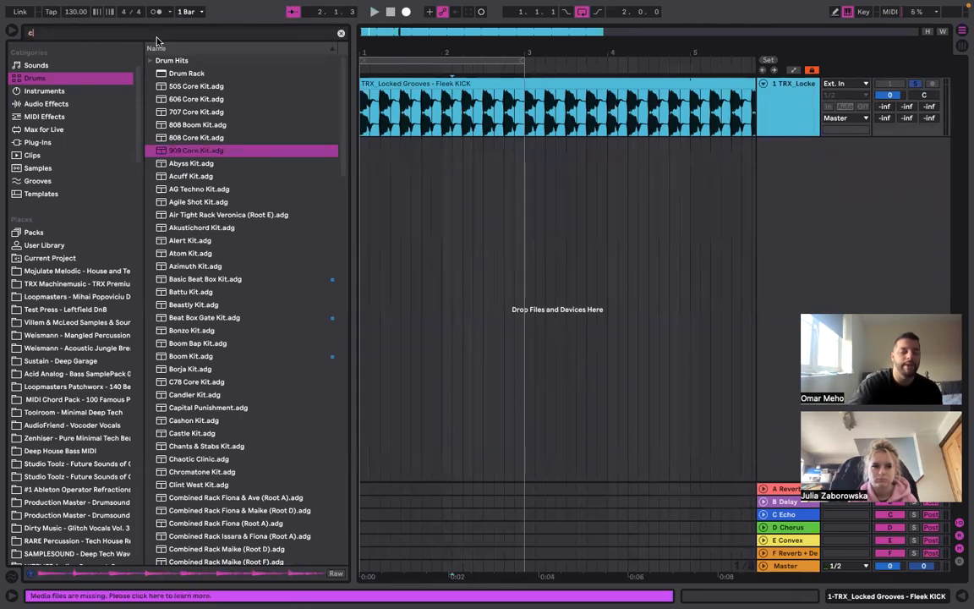
type("lap")
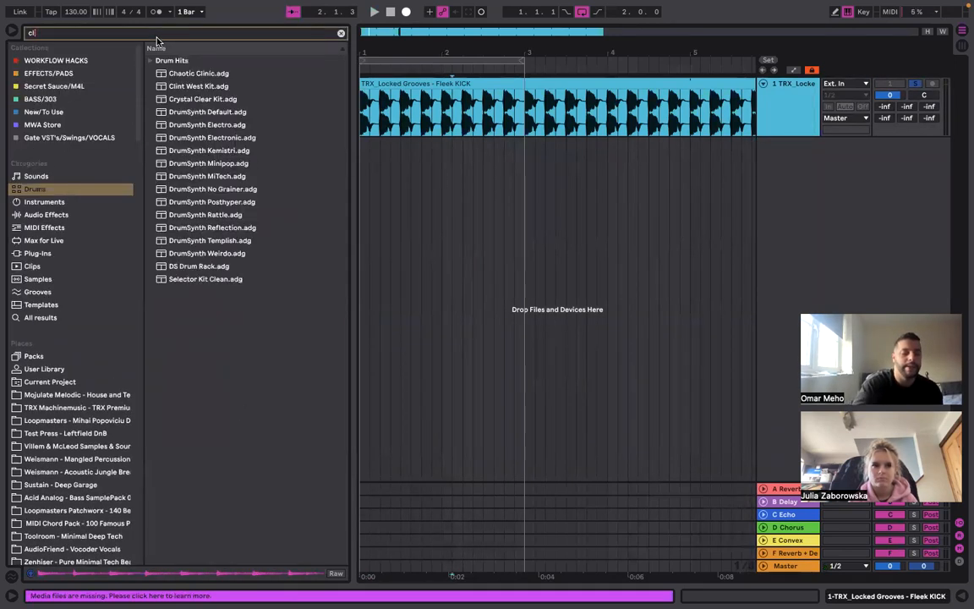
Show all results for the "clap" search and audition the Clap Asap, Clap Analog Source and Clap Acoustified samples
left_click(60, 317)
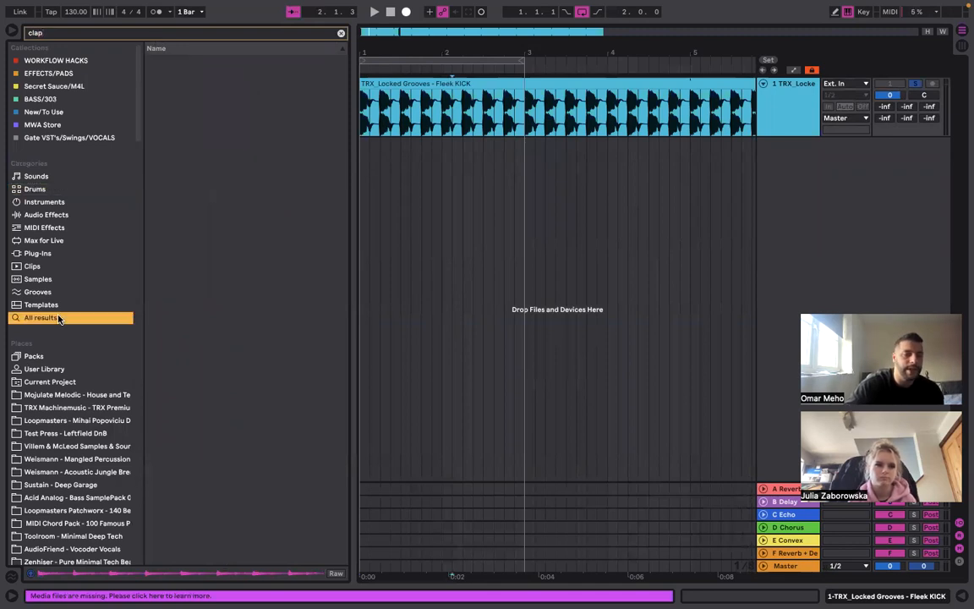
left_click(192, 253)
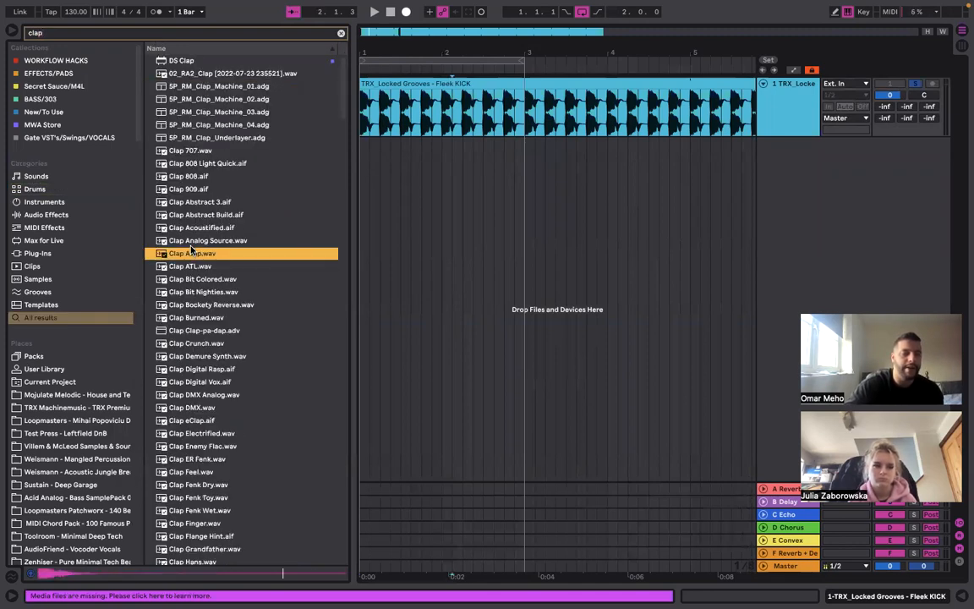
left_click(190, 242)
left_click(191, 230)
left_click(190, 253)
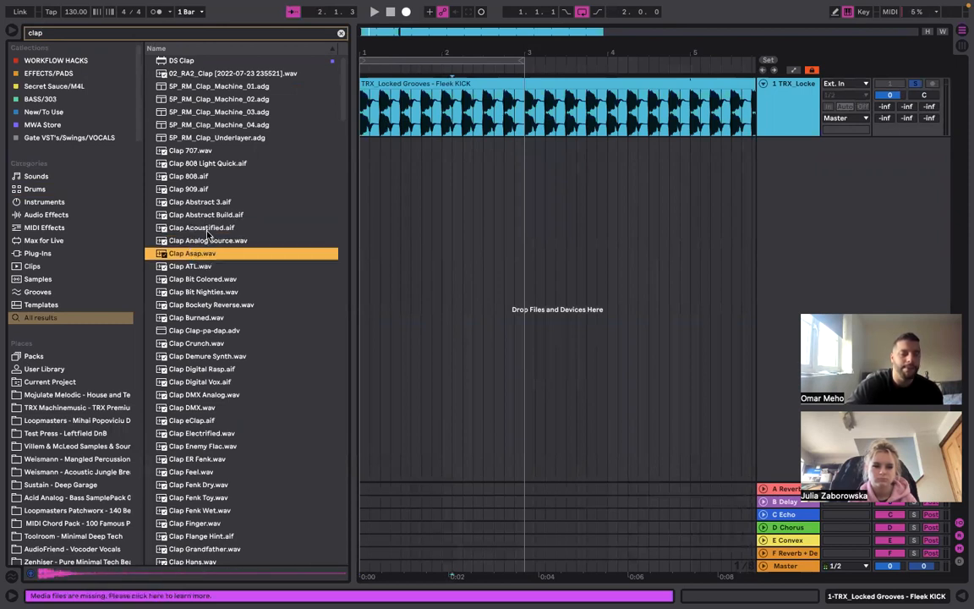
left_click(207, 230)
Place Clap Acoustified.aif on a new track at beat 1.2 and trim the clip to end at beat 1.3
left_click_drag(357, 179, 377, 165)
scroll(377, 165, "up", 10)
scroll(377, 166, "left", 5)
scroll(377, 166, "down", 5)
left_click_drag(234, 229, 474, 165)
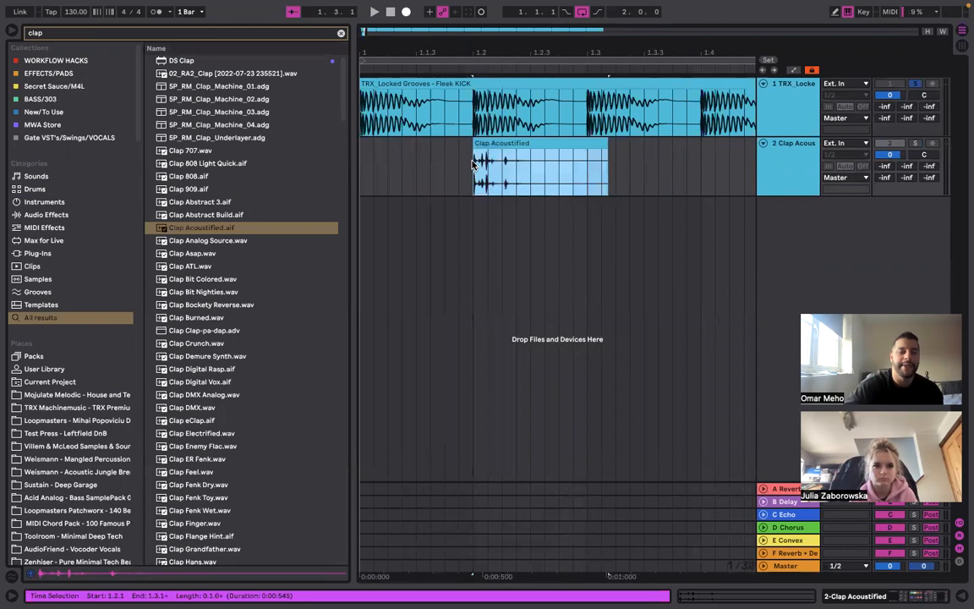
left_click_drag(607, 143, 587, 144)
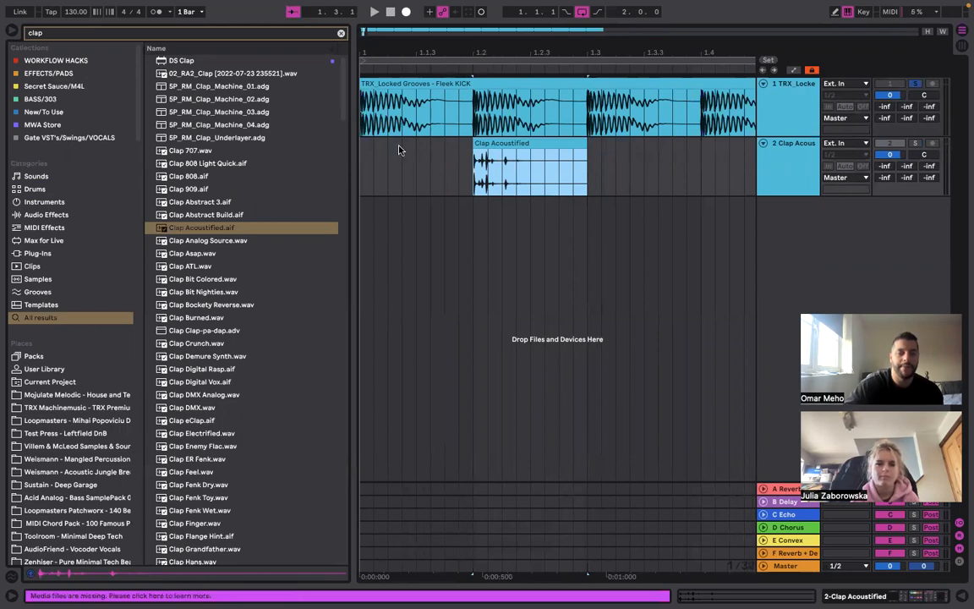
Add a second Clap Acoustified clip at beat 1.4 on the clap track and trim it to end at bar 2
left_click_drag(224, 228, 702, 191)
scroll(702, 191, "down", 3)
left_click_drag(583, 144, 570, 145)
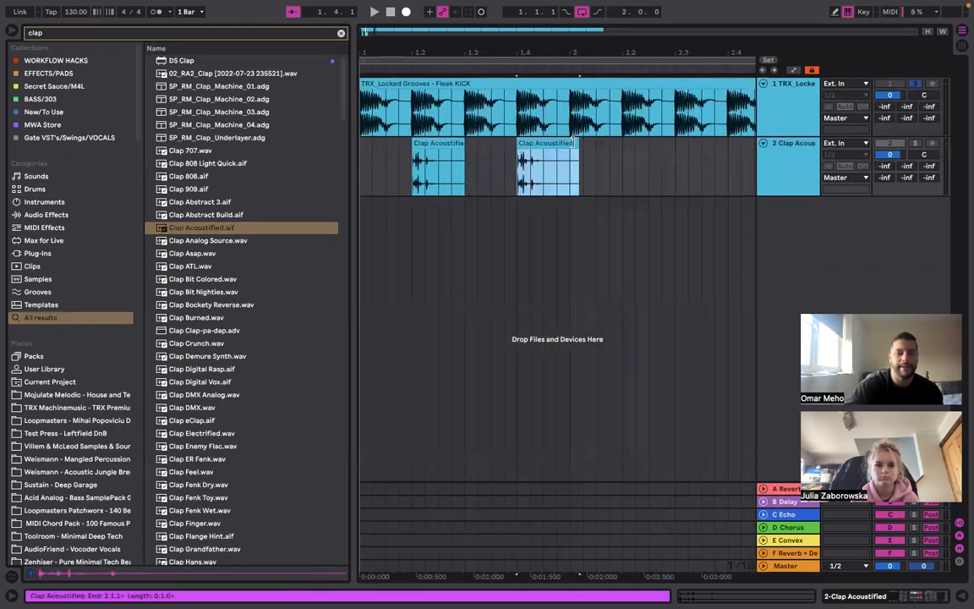
left_click(398, 168)
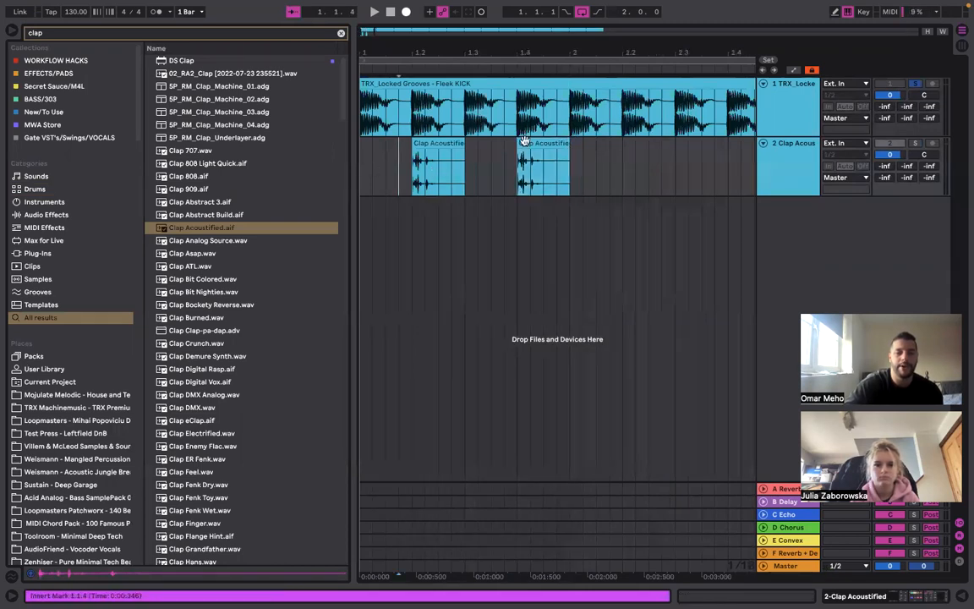
Clear the solo so the kick and clap tracks are both active, and briefly play them together
left_click(917, 144)
left_click(917, 144)
left_click(898, 86)
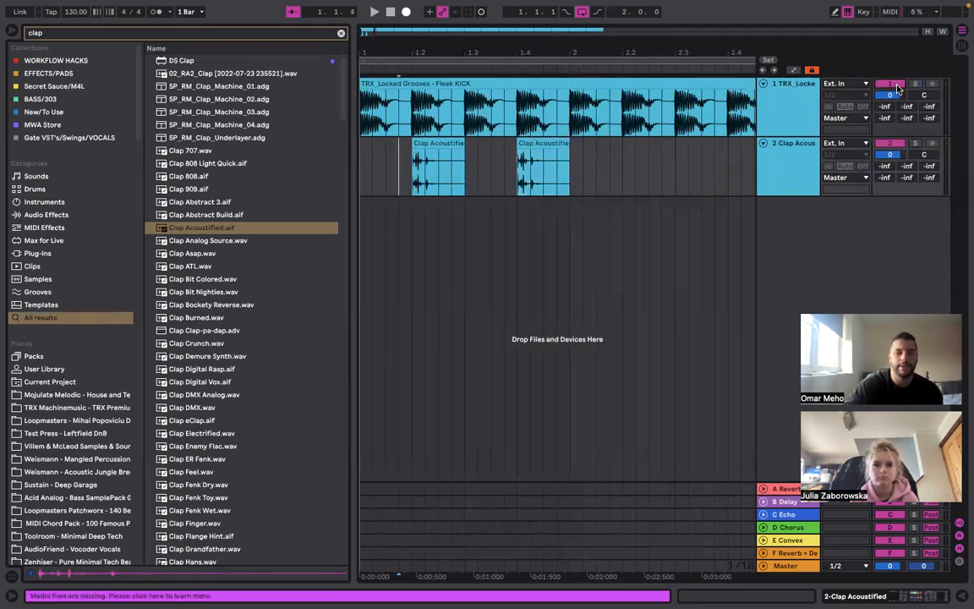
key("space")
scroll(539, 170, "left", 1)
left_click(367, 163)
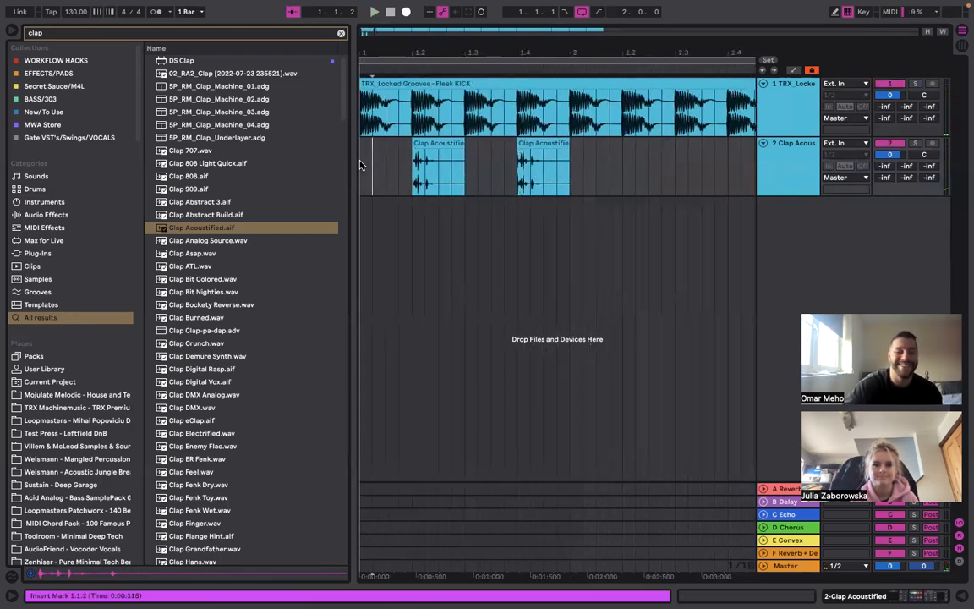
Copy the one-beat clap clip to beats 2.2 and 2.4 to fill the second bar
left_click(438, 165)
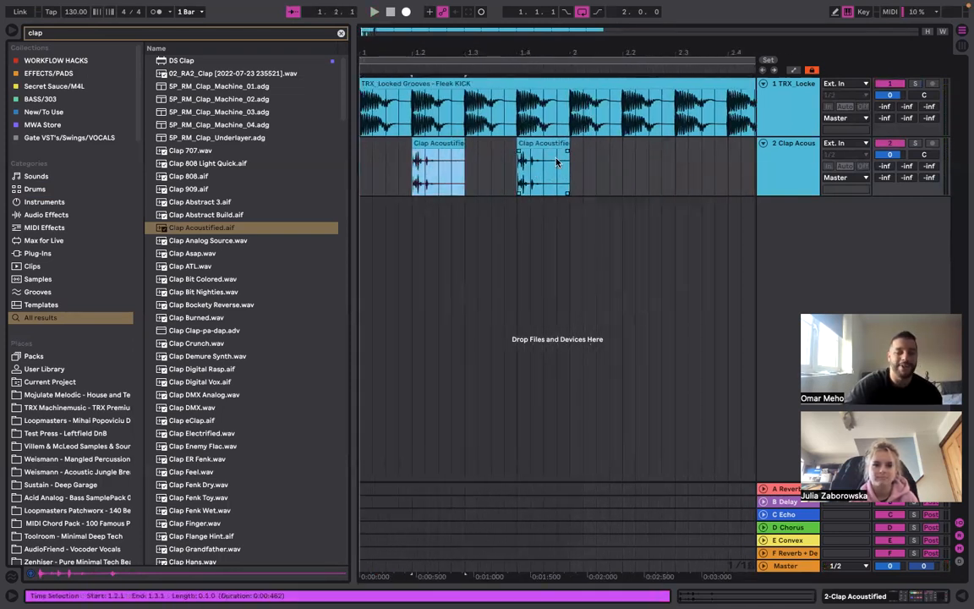
left_click(628, 170)
key("super+v")
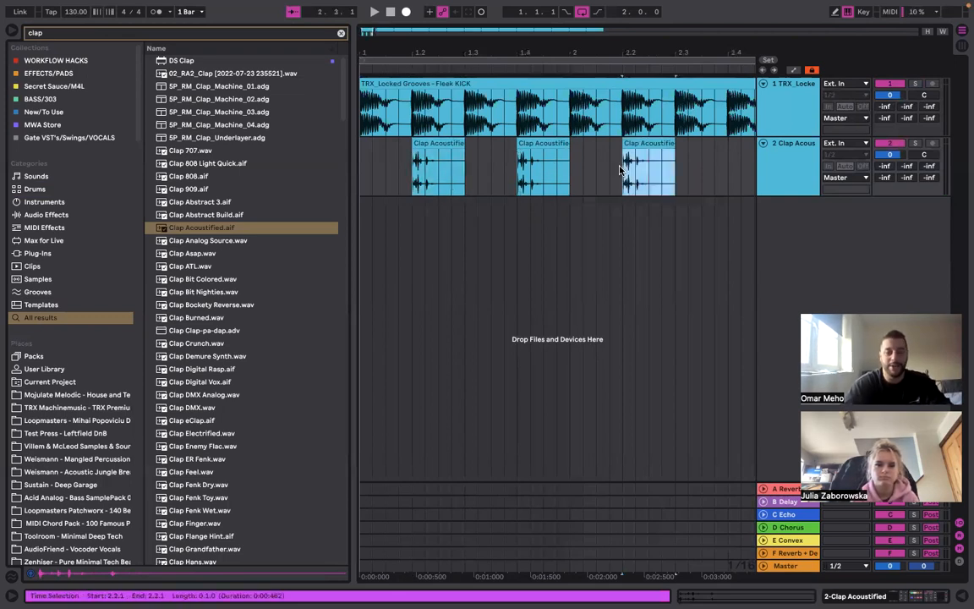
scroll(620, 169, "right", 1)
left_click(668, 164)
key("super+v")
scroll(667, 165, "left", 1)
scroll(667, 165, "down", 3)
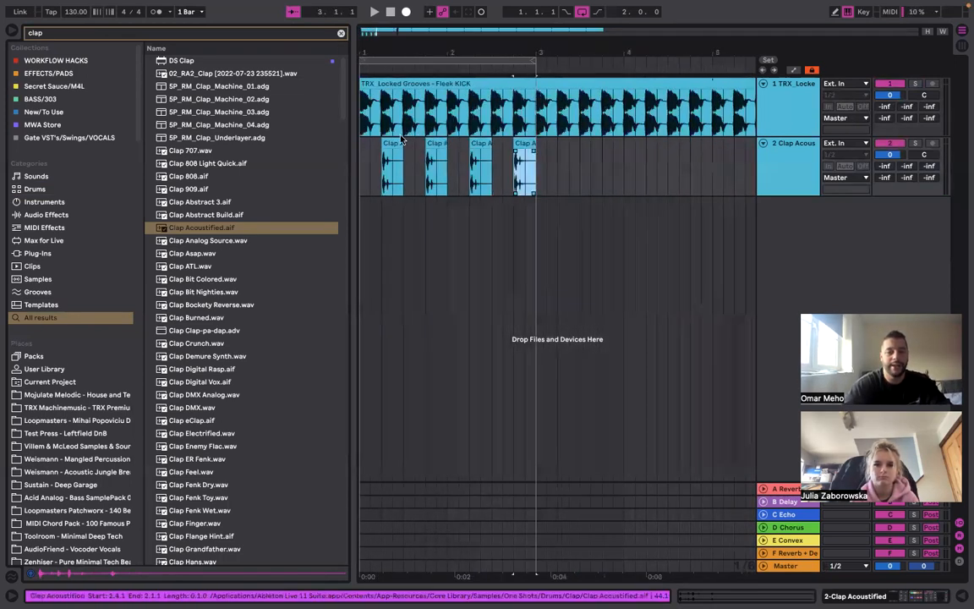
Play back the two-bar kick and clap pattern
left_click(363, 159)
key("space")
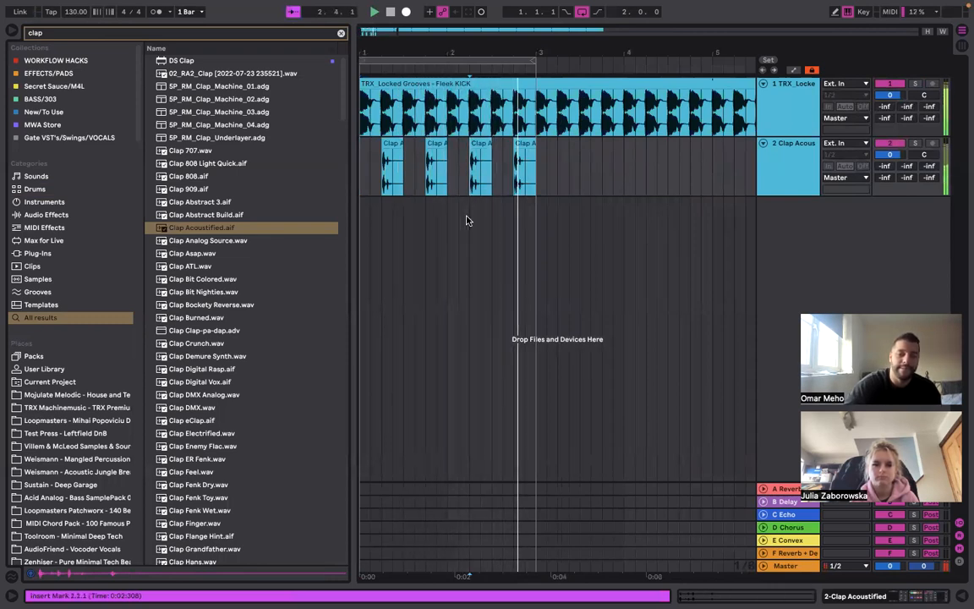
key("space")
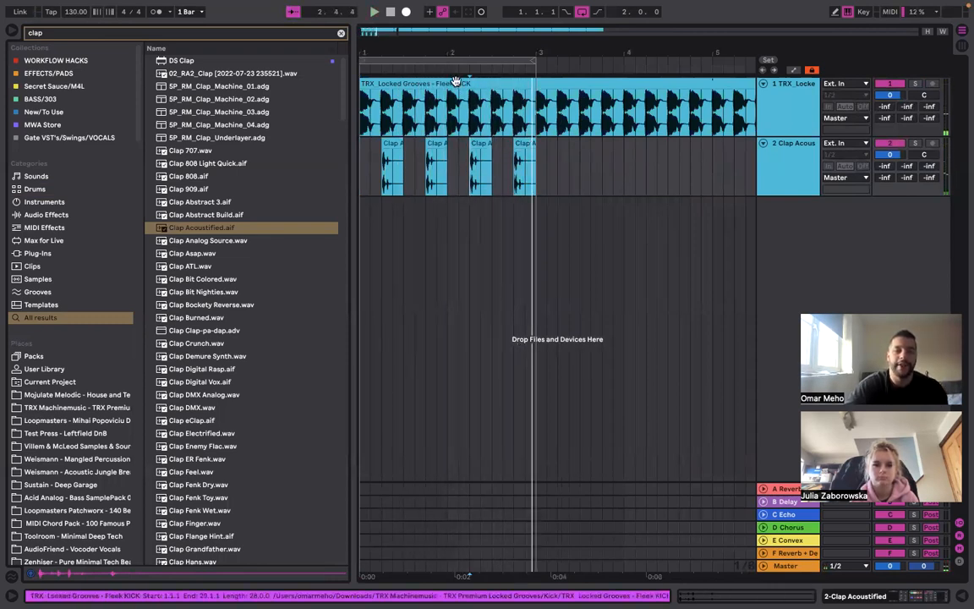
Consolidate the clap track from bar 1 to bar 3 into a single two-bar clip
left_click(457, 83)
scroll(456, 83, "down", 5)
scroll(379, 155, "up", 4)
scroll(379, 154, "left", 3)
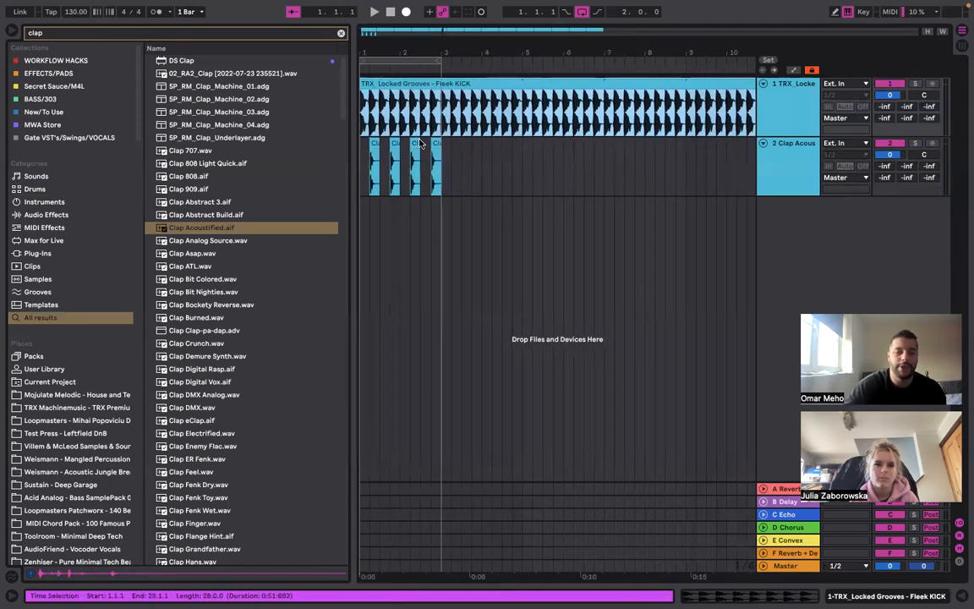
left_click(435, 142)
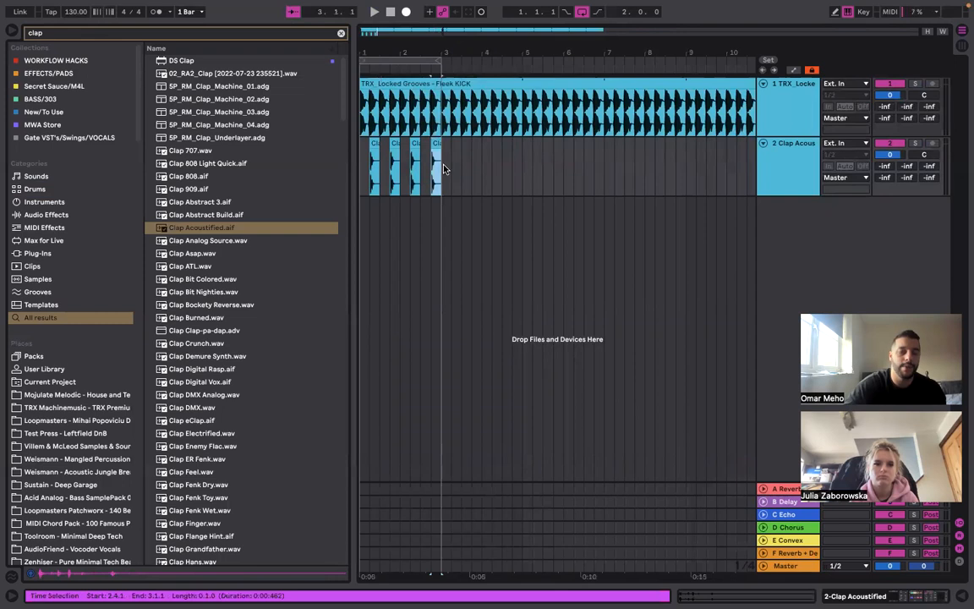
scroll(446, 170, "up", 1)
scroll(457, 170, "left", 1)
left_click_drag(454, 168, 321, 131)
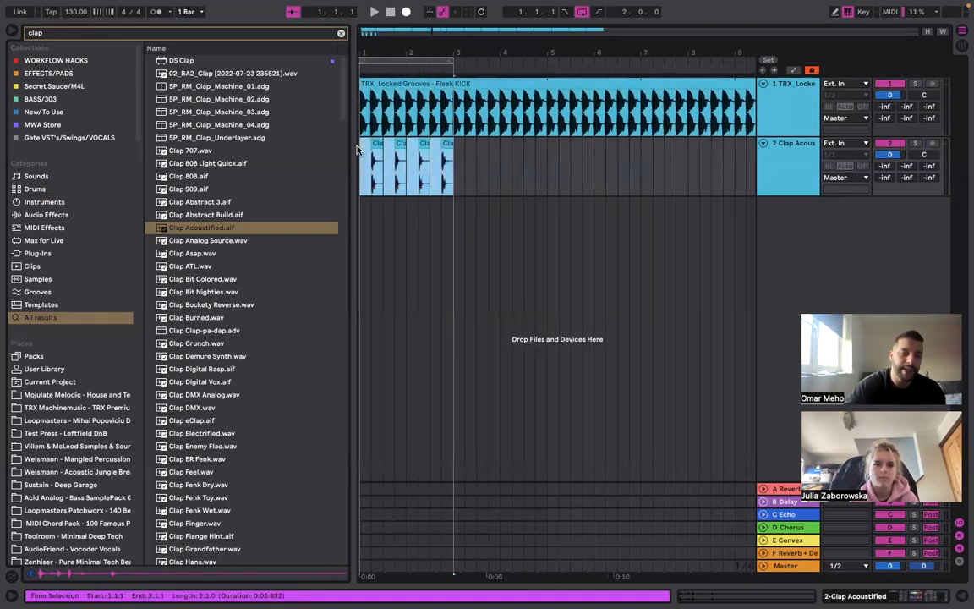
right_click(451, 145)
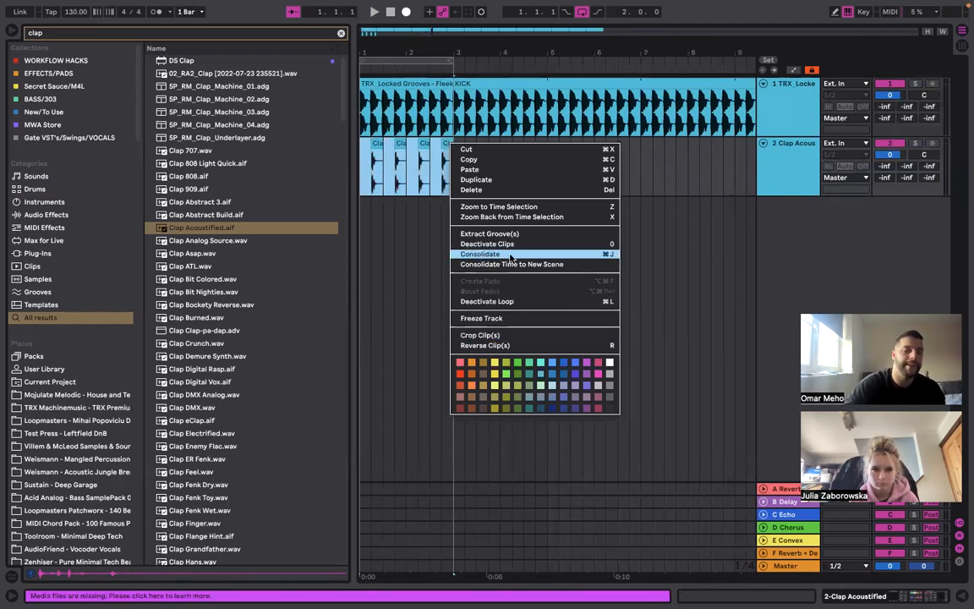
left_click(579, 255)
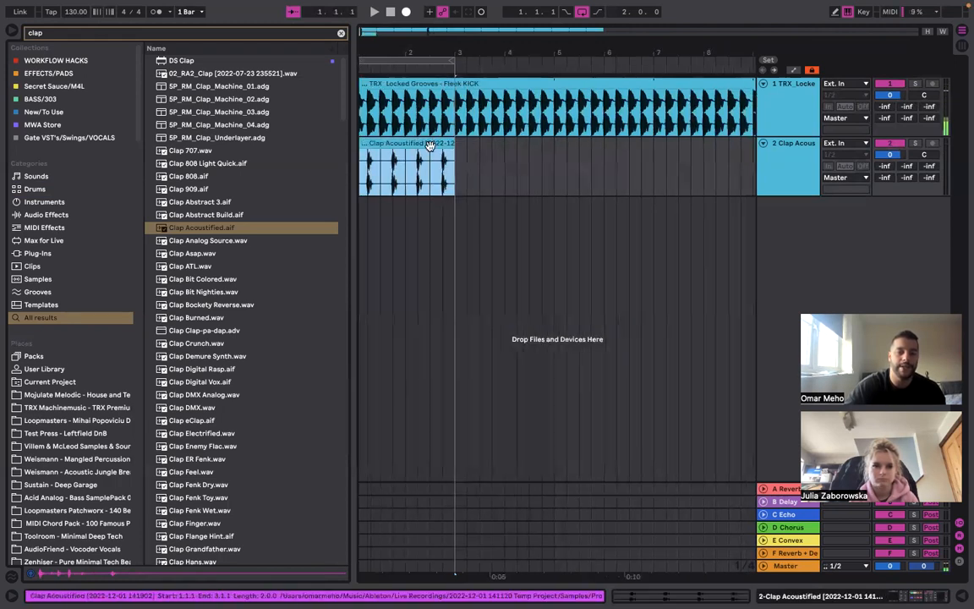
Listen to the consolidated clap clip together with the kick loop
key("z")
key("space")
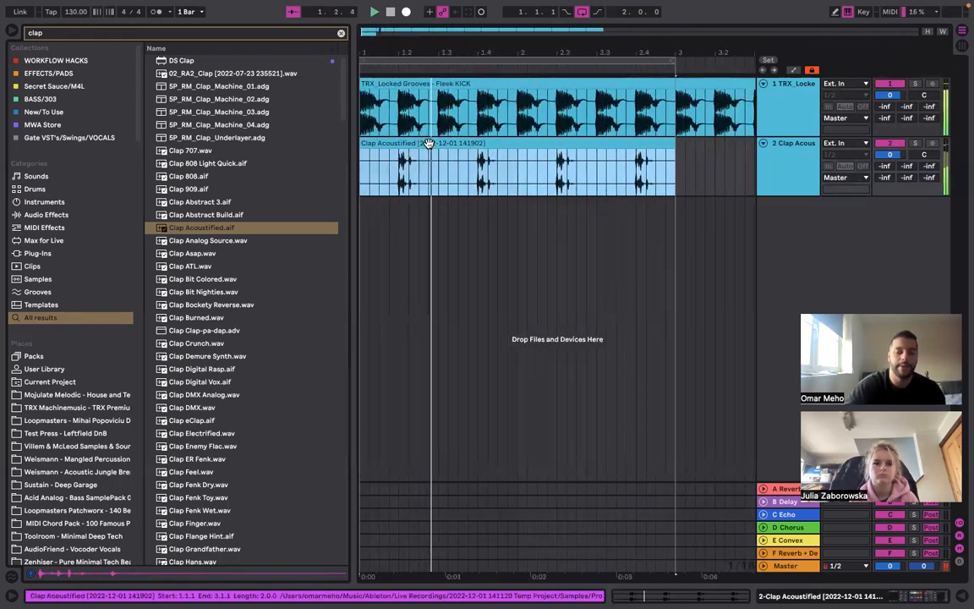
scroll(428, 143, "down", 3)
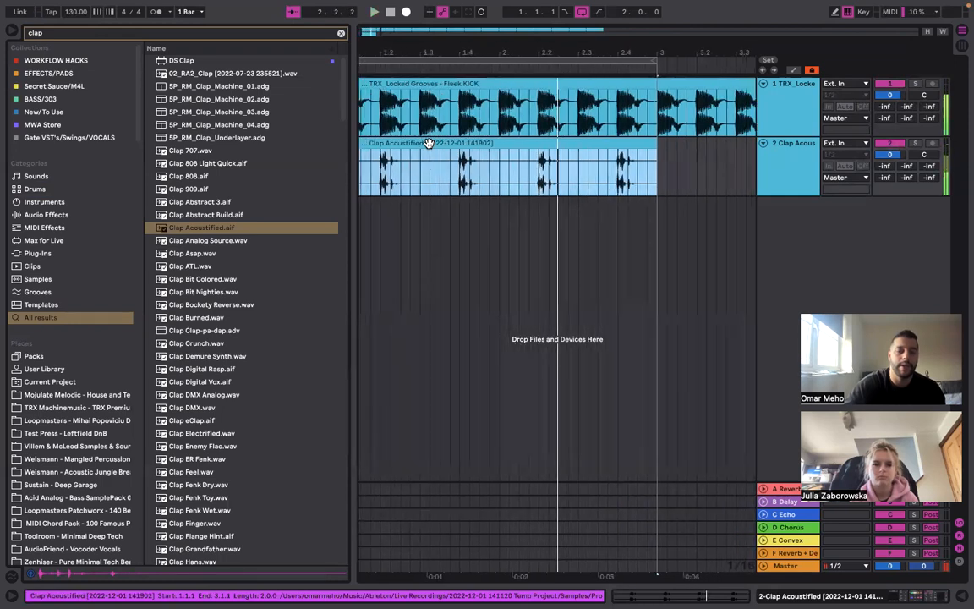
key("space")
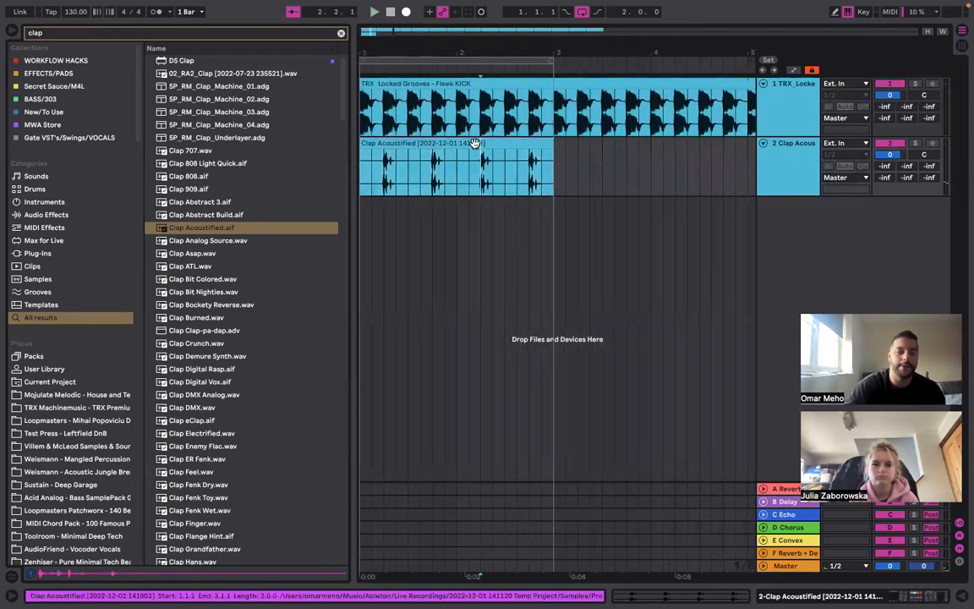
Enable looping for the consolidated clap clip and extend it to bar 29, matching the kick clip's end
double_click(474, 144)
left_click_drag(452, 134, 427, 311)
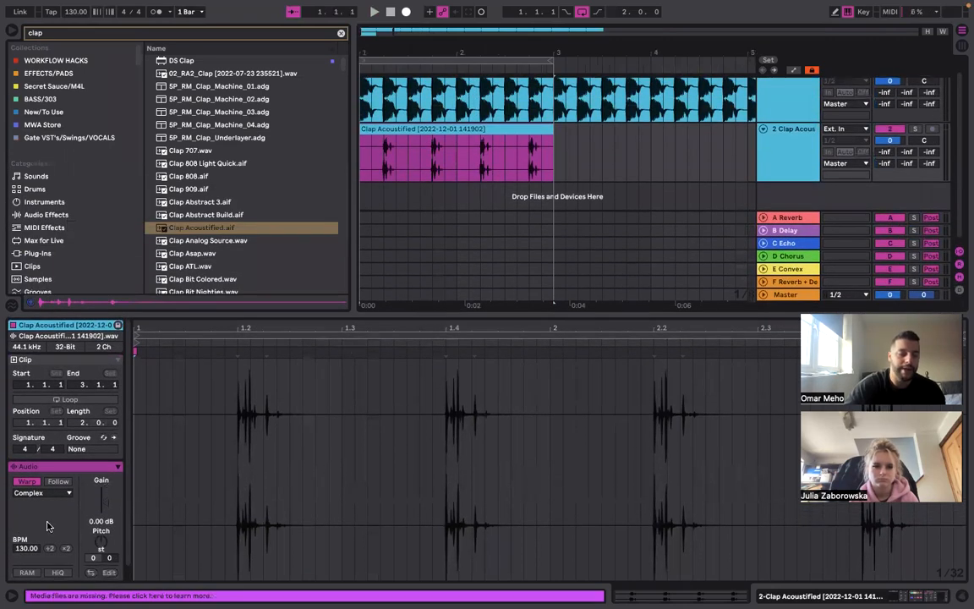
left_click(63, 400)
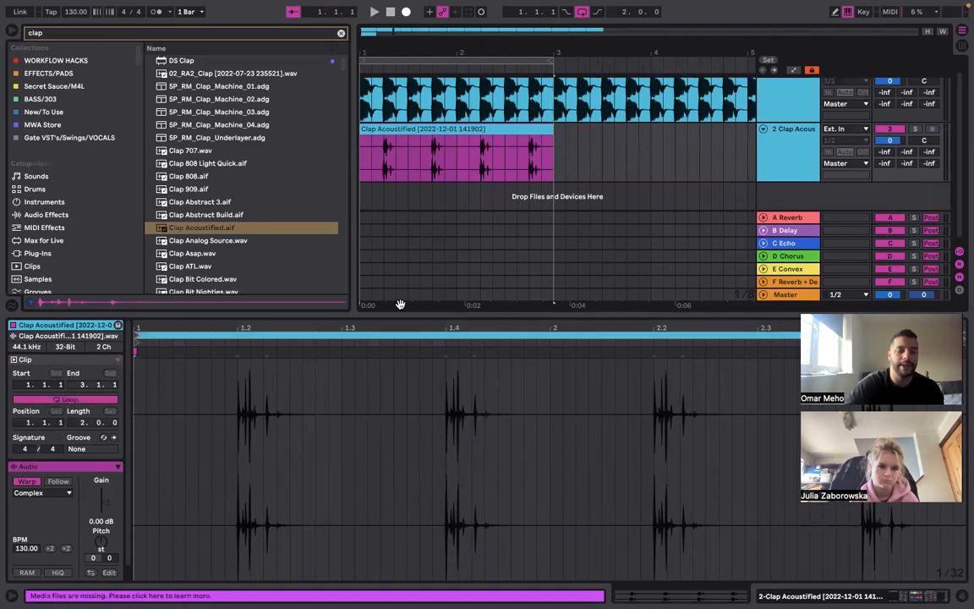
key("super+alt+l")
key("x")
left_click_drag(369, 145, 572, 146)
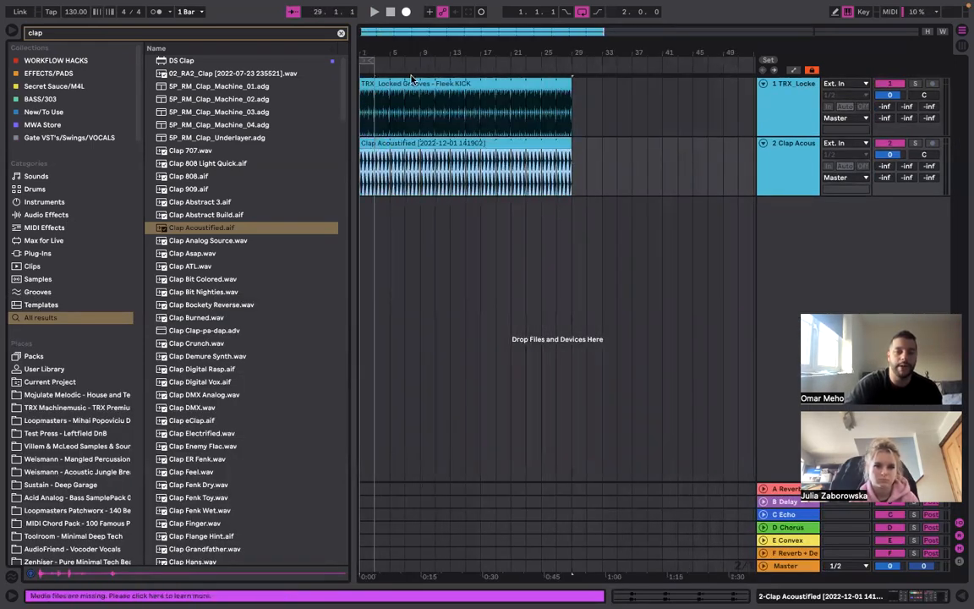
Turn off the arrangement loop and play the kick and clap from bar 1
right_click(369, 63)
left_click(378, 69)
left_click(367, 106)
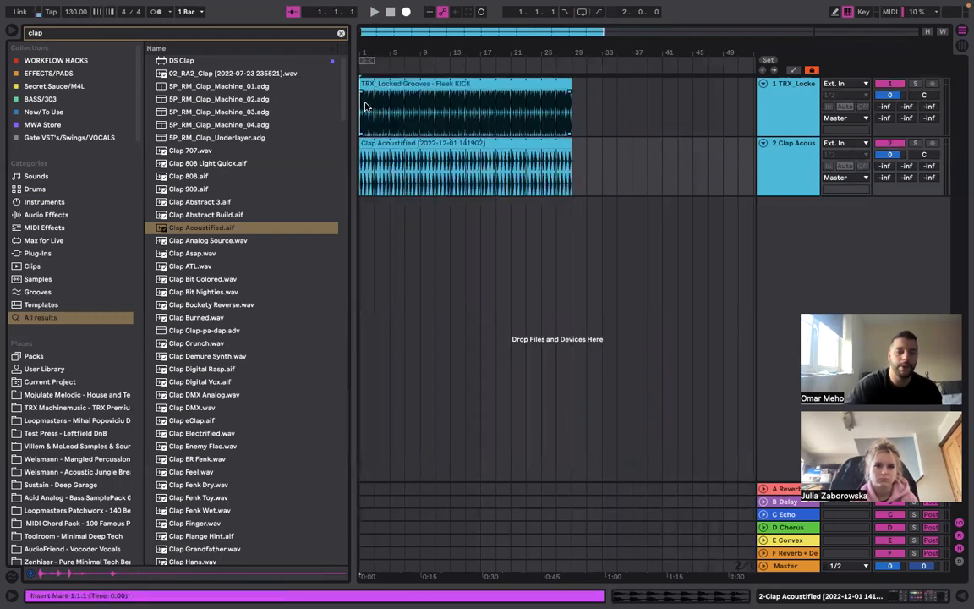
key("space")
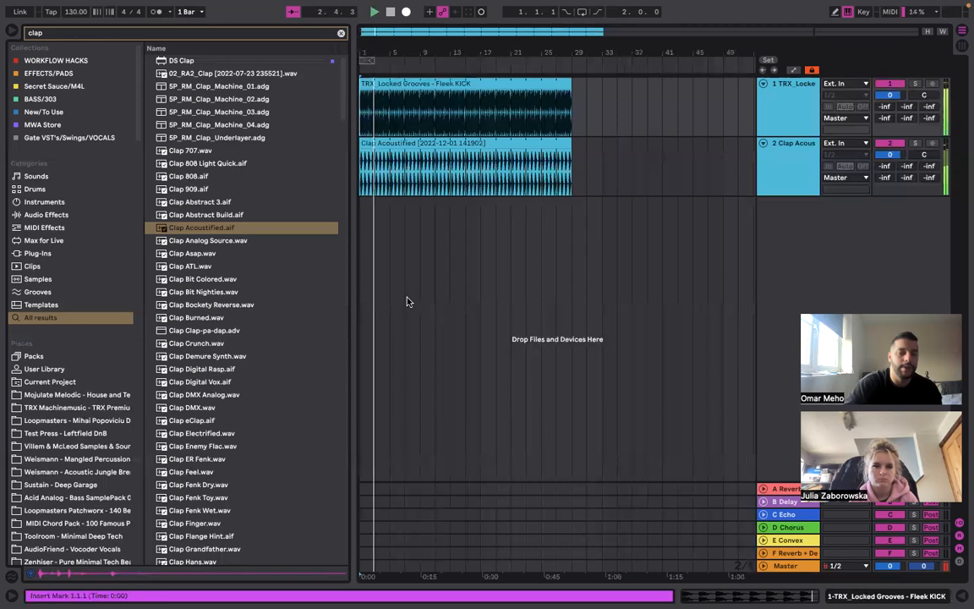
key("plus")
key("plus")
key("plus")
key("plus")
key("plus")
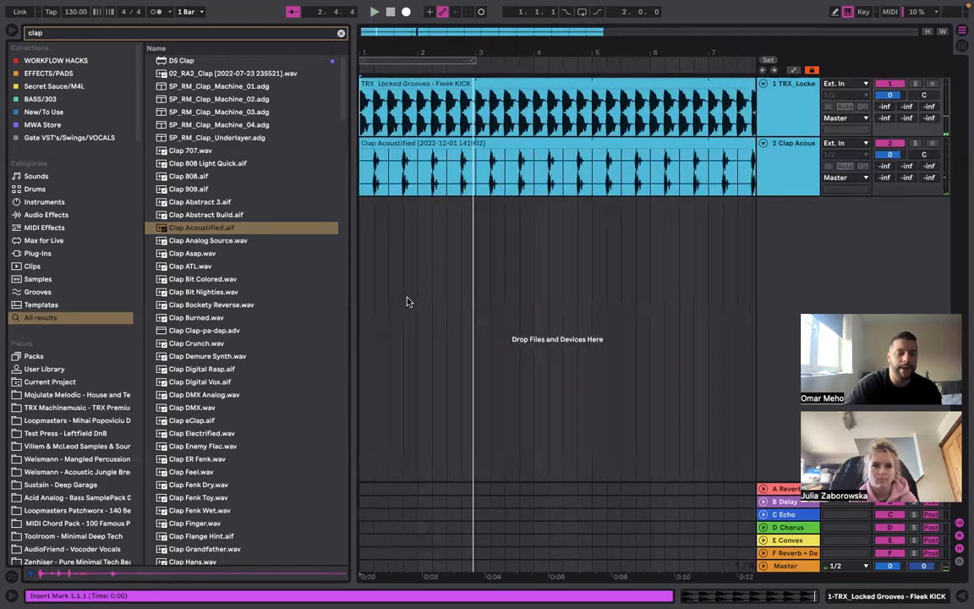
Search the browser for "hi hat" and audition HiHat Repeat 03 105 bpm.aif
left_click(246, 35)
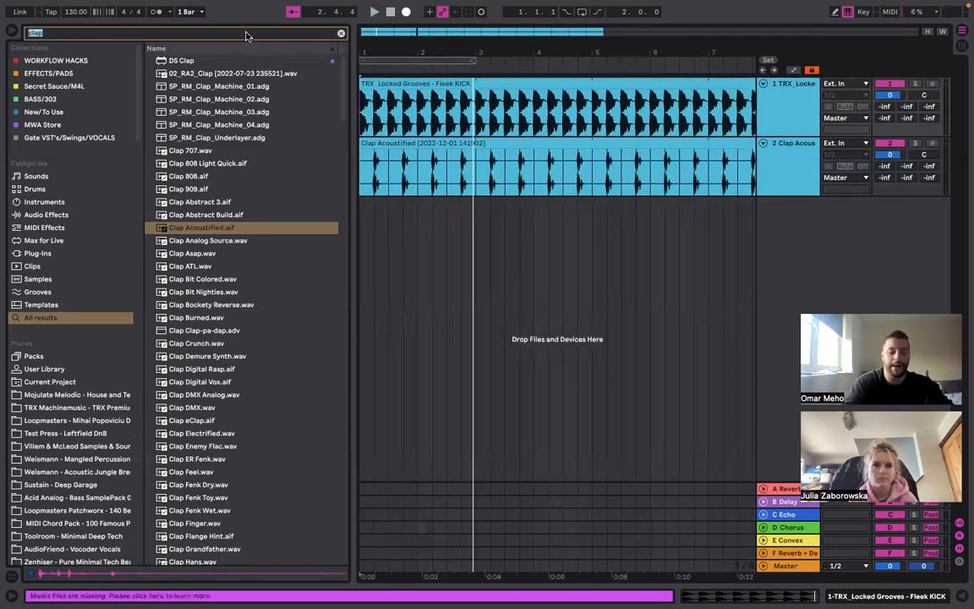
type("hi hat")
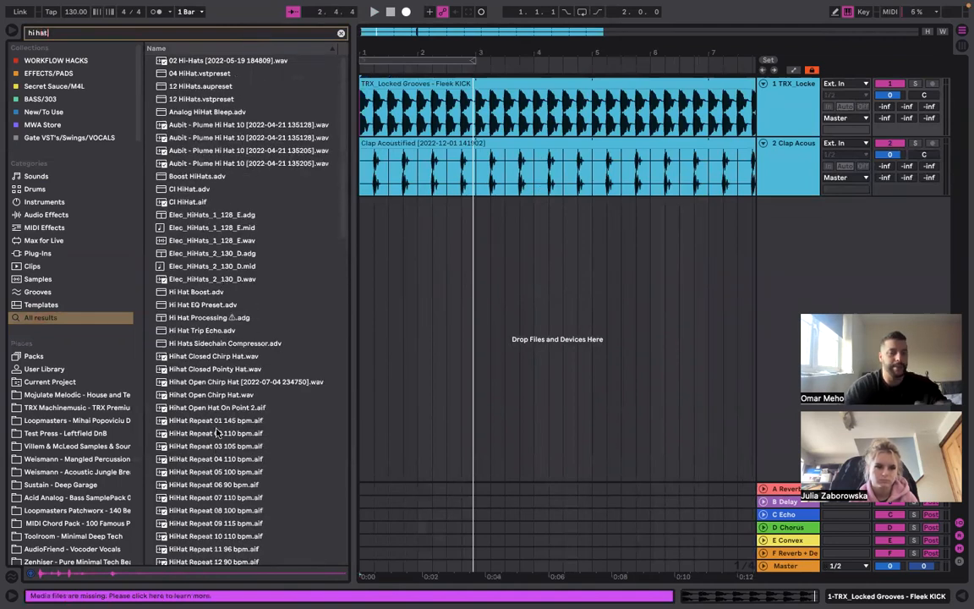
left_click(217, 446)
scroll(218, 435, "down", 2)
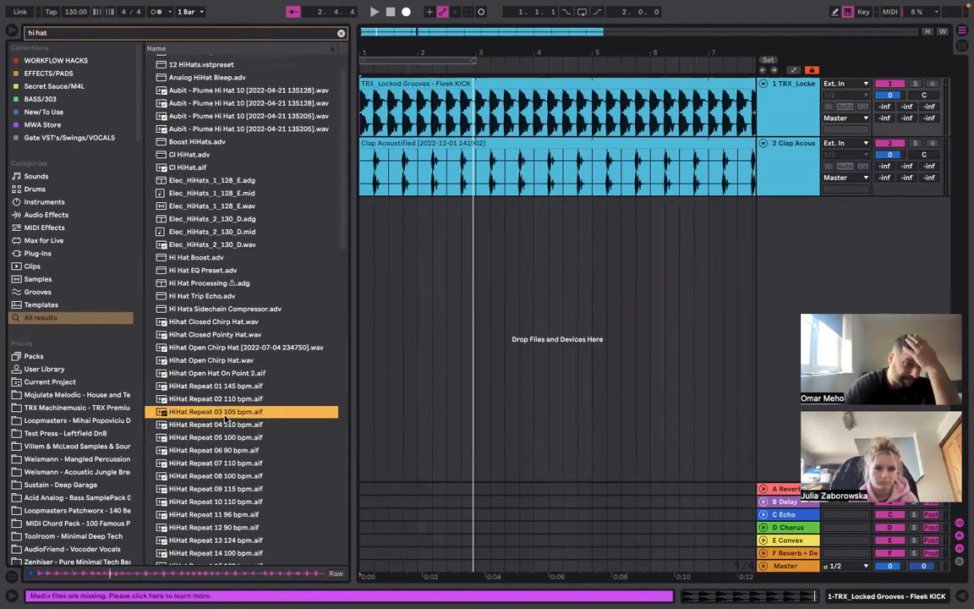
Audition the RARE_THRP_124 techno hi-hat loops, including Hard Swing, Crisp, 16th Filter, High End Ethnic, LoFi Roll and Offbeat High
scroll(227, 437, "down", 10)
left_click(227, 435)
left_click(229, 435)
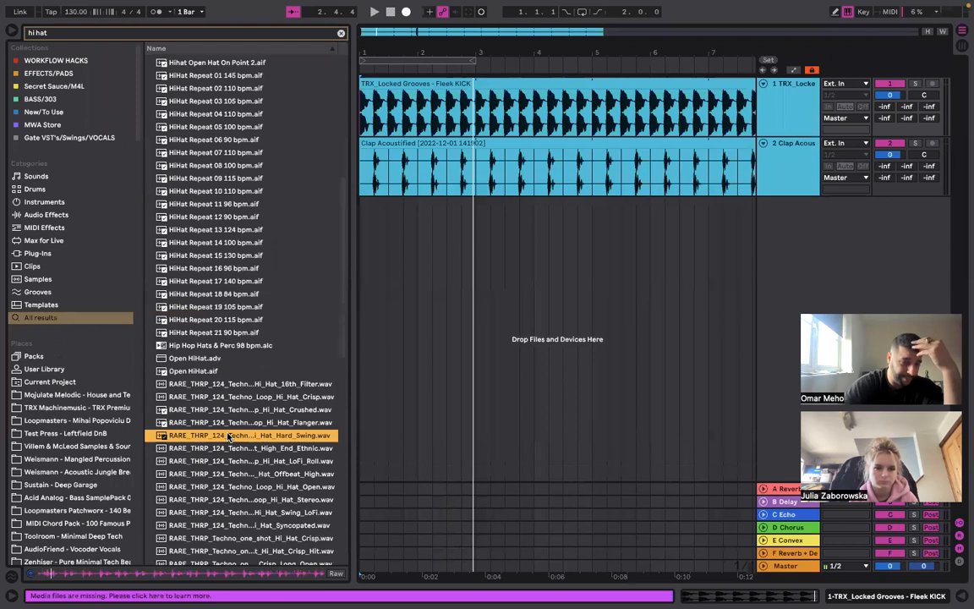
left_click(234, 396)
left_click(236, 384)
left_click(250, 435)
left_click(260, 448)
left_click(265, 460)
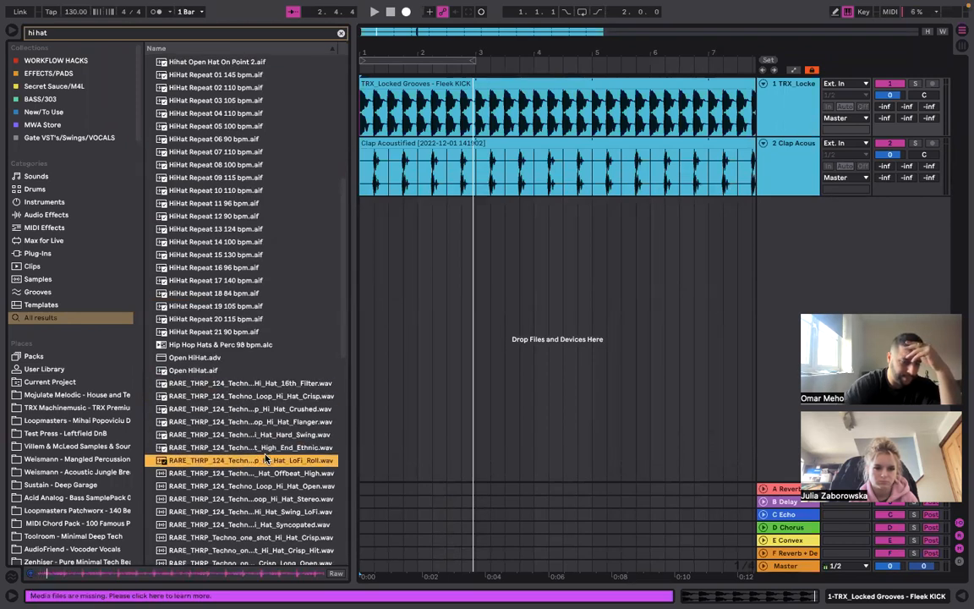
left_click(265, 474)
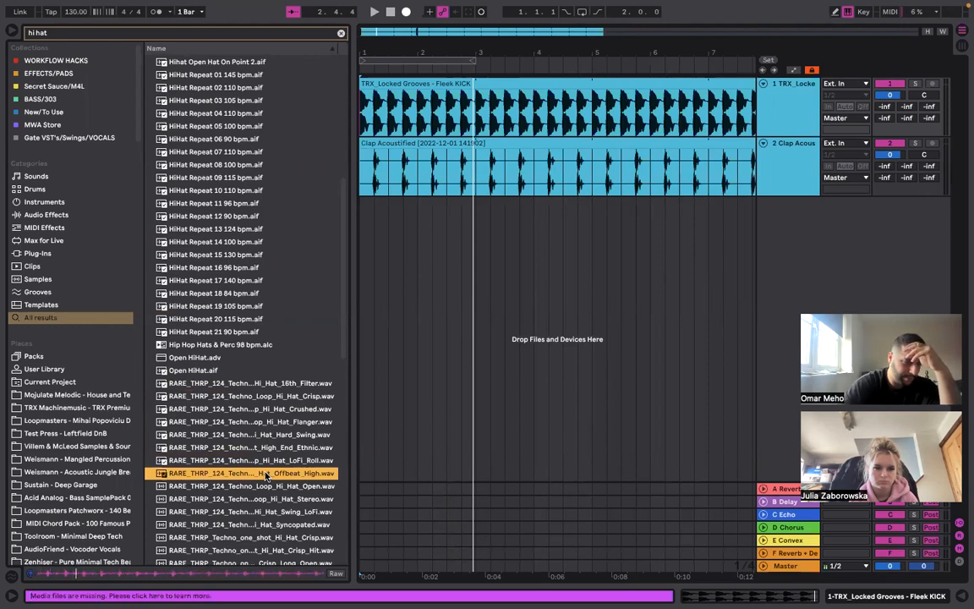
Add the RARE_THRP_124 Hi_Hat_Offbeat_High loop to a new third track at bar 1 and extend it to bar 29
left_click_drag(266, 473, 715, 205)
scroll(402, 236, "down", 5)
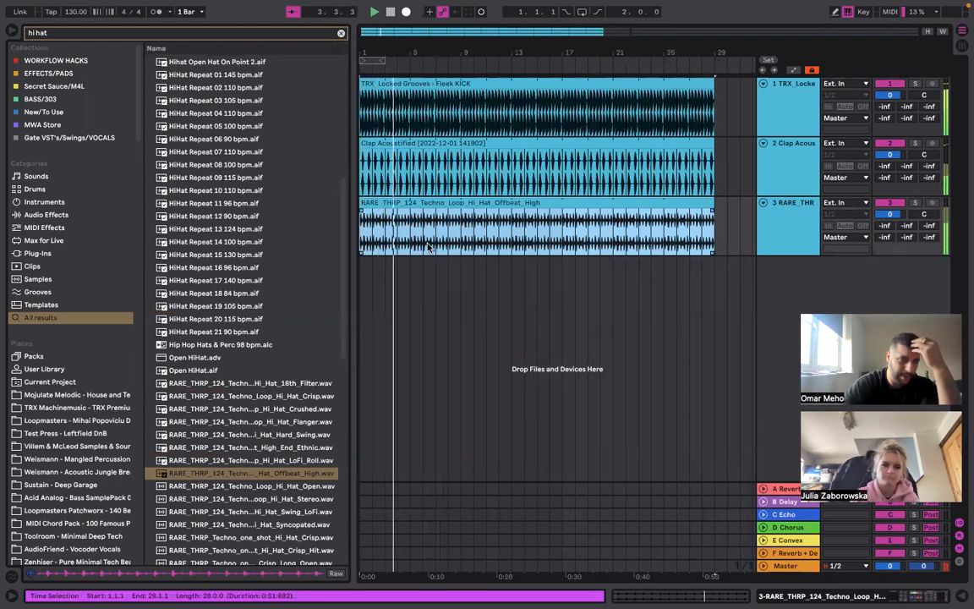
Stop playback, clear the browser search, and audition SU_DG_130_Am_Metalic_Bass.wav from the Sustain - Deep Garage Bass Loops folder
key("space")
left_click(341, 34)
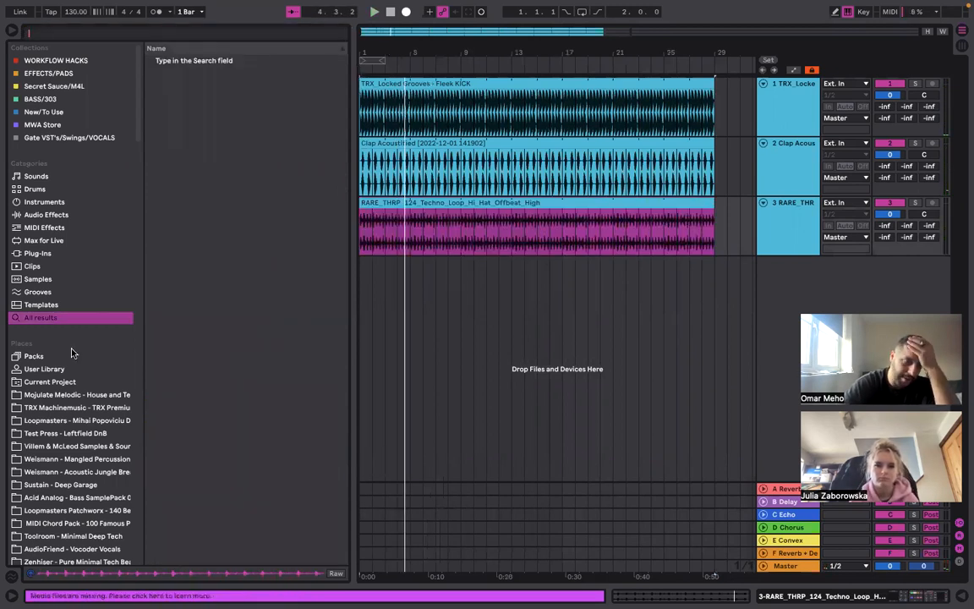
scroll(88, 373, "down", 5)
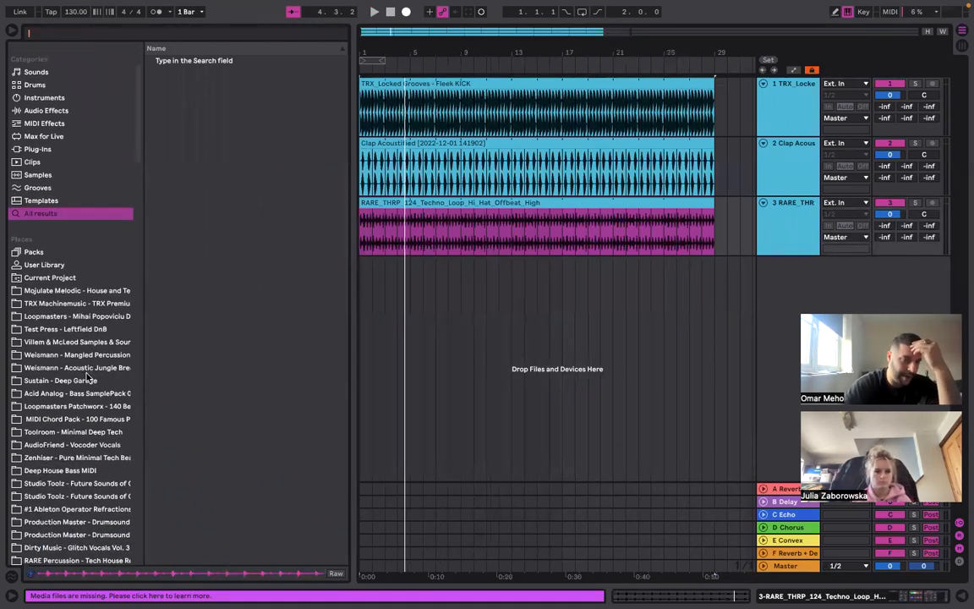
left_click(88, 380)
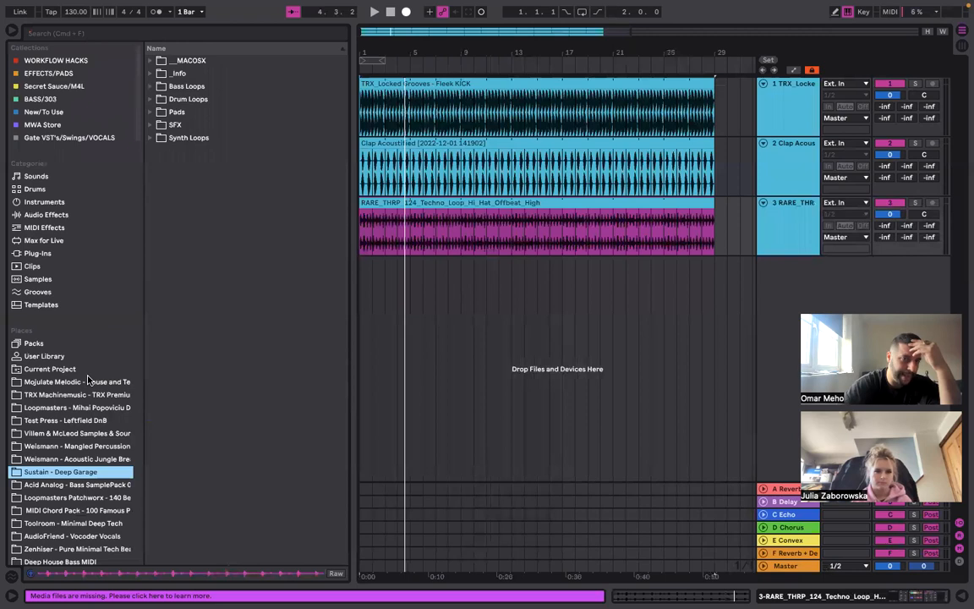
left_click(151, 86)
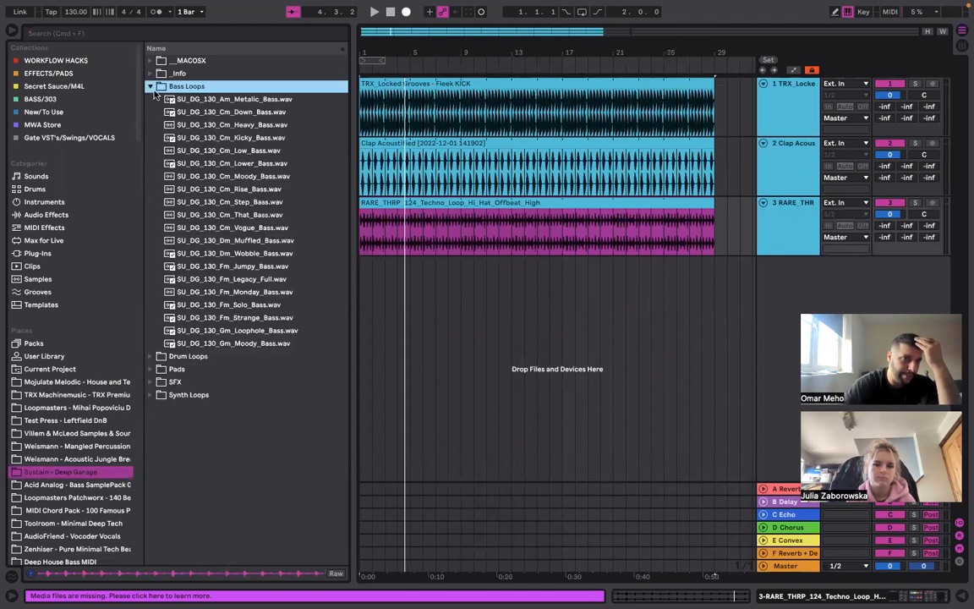
left_click(167, 99)
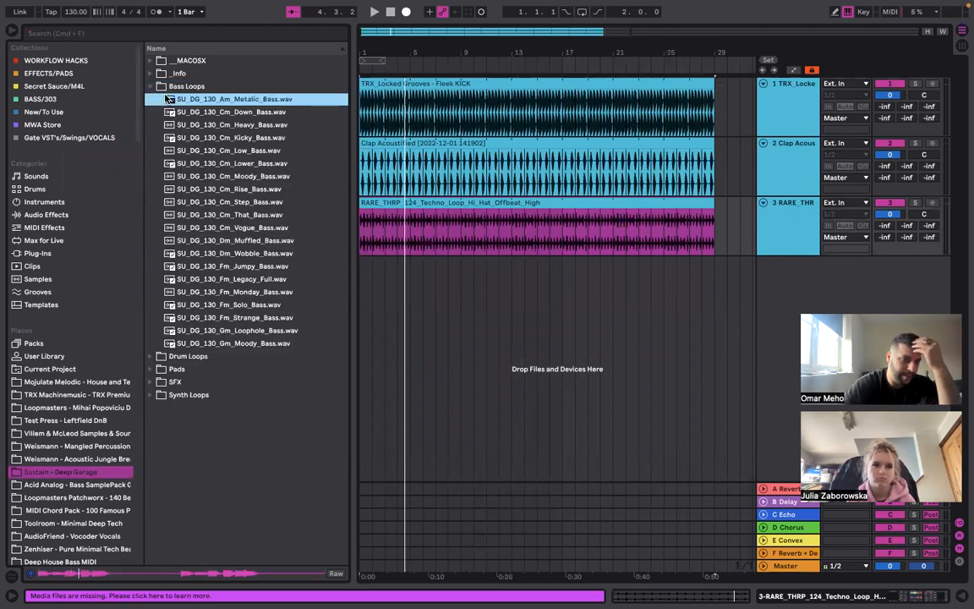
Add SU_DG_130_Am_Metalic_Bass to a new fourth track at bar 1, extend it to bar 29, and play the arrangement
left_click_drag(169, 99, 716, 276)
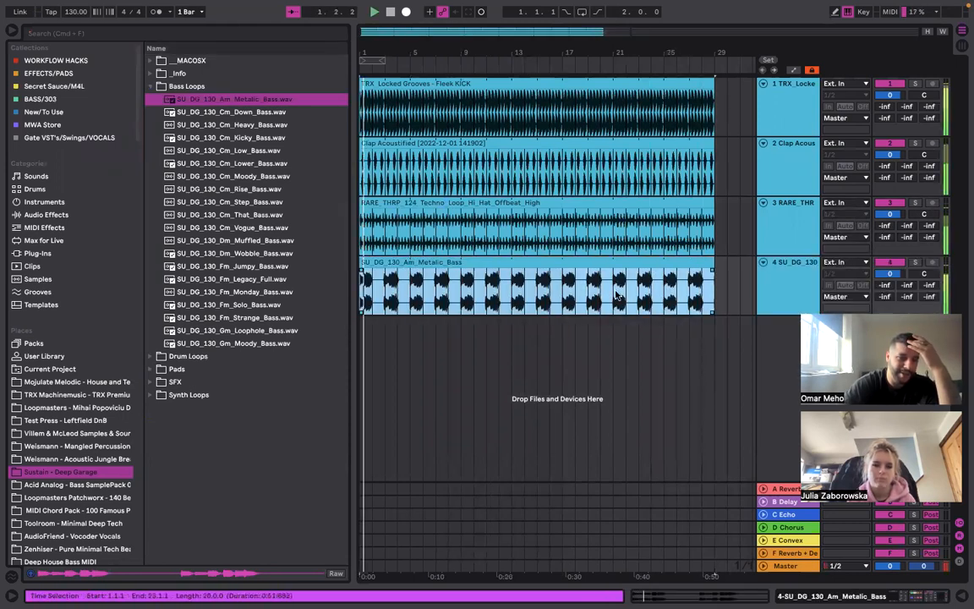
left_click(550, 326)
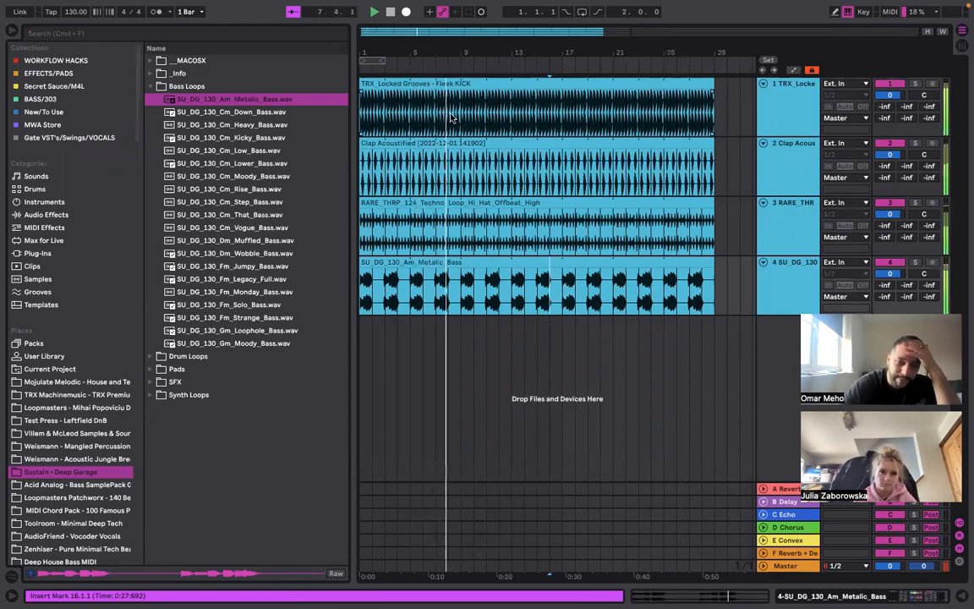
key("space")
Delete the TRX Locked Grooves kick clip and its emptied audio track
left_click(458, 85)
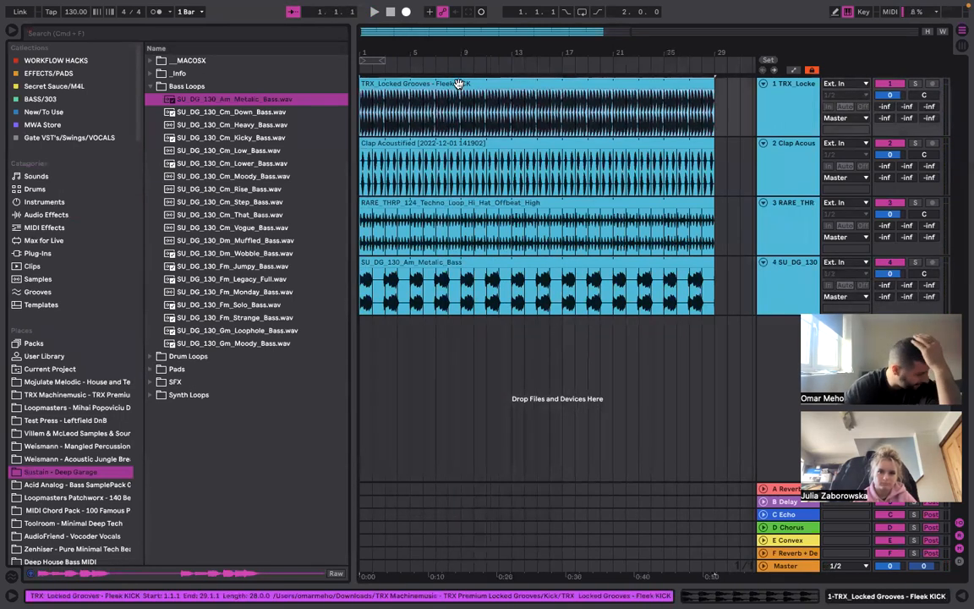
key("plus")
key("plus")
key("plus")
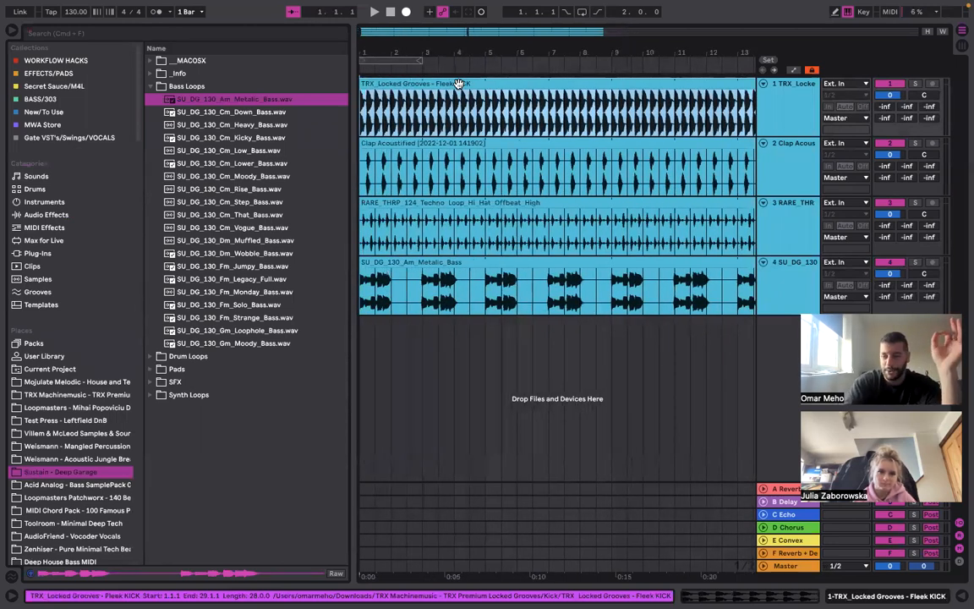
key("Delete")
left_click(800, 101)
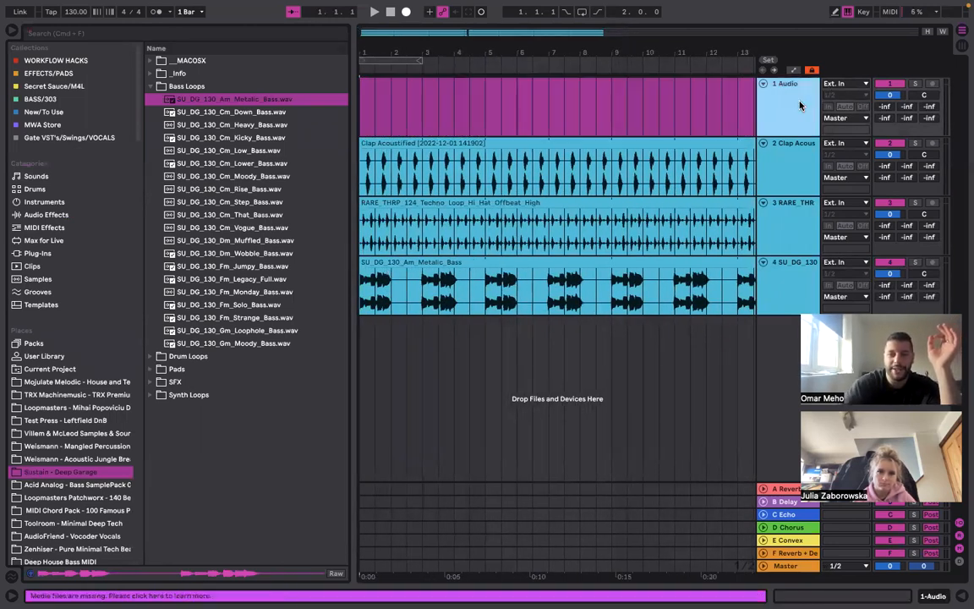
key("Delete")
Insert a MIDI track and move it above the clap track as the first track
right_click(782, 304)
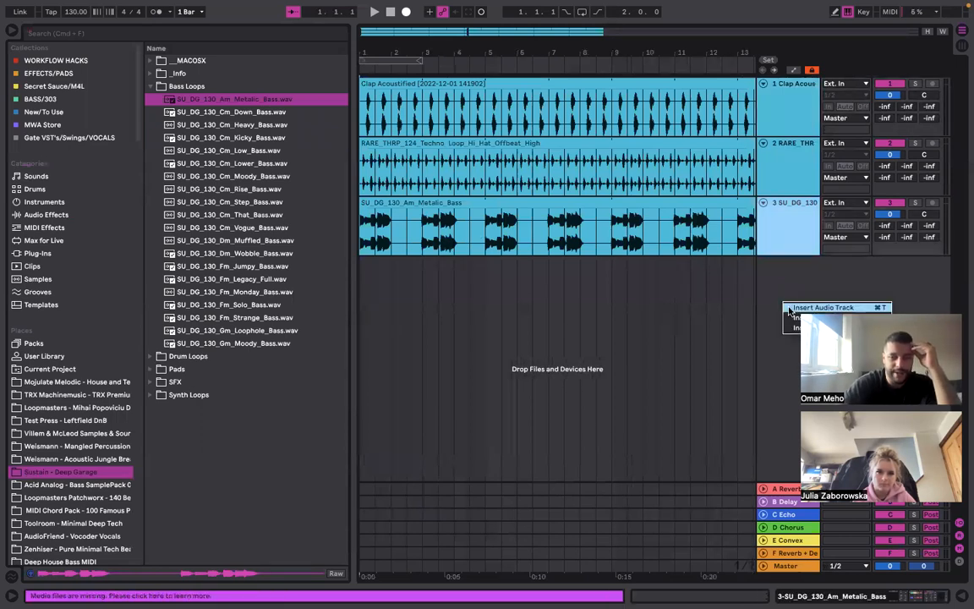
left_click(795, 318)
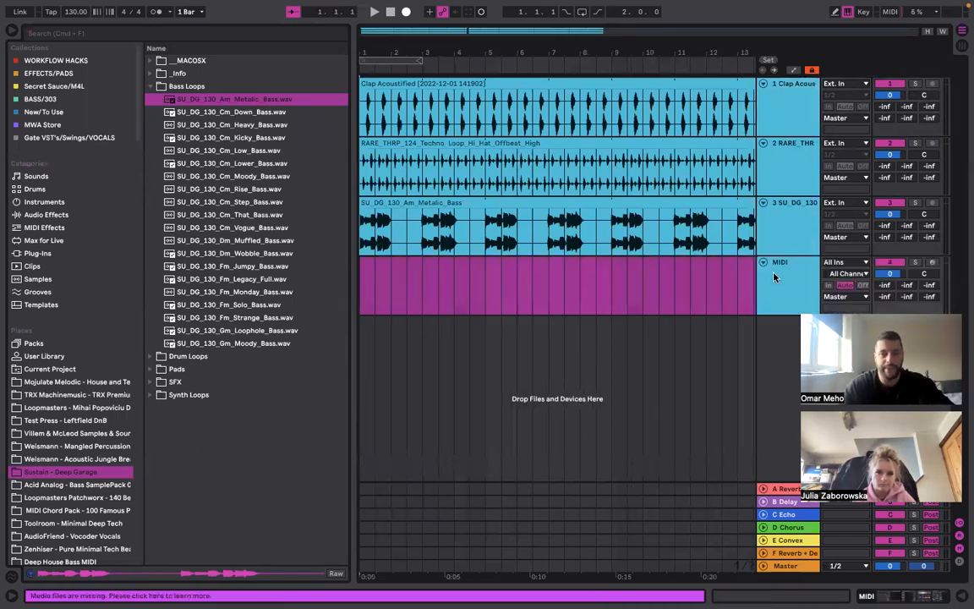
left_click_drag(779, 87, 778, 86)
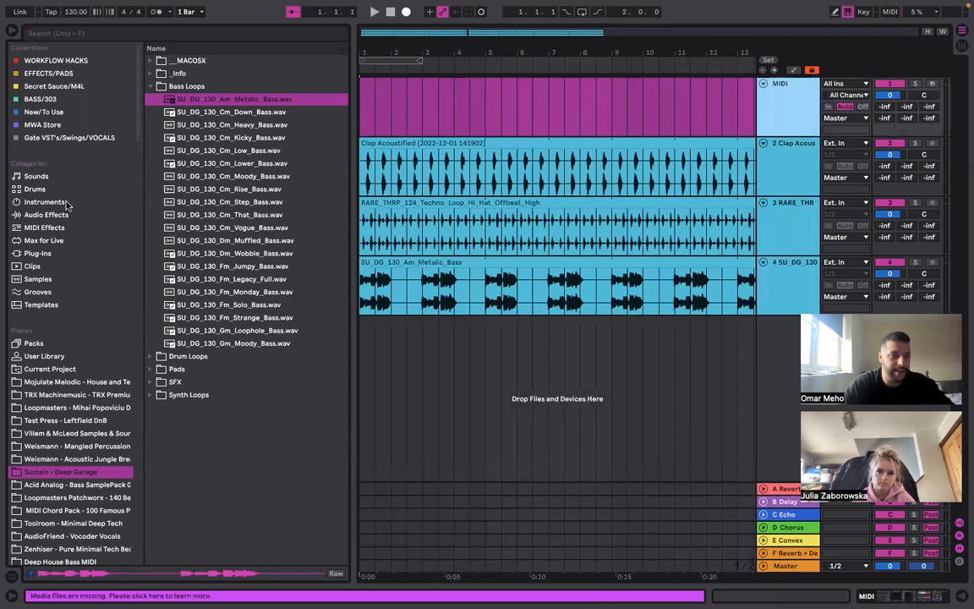
left_click(124, 39)
type("able")
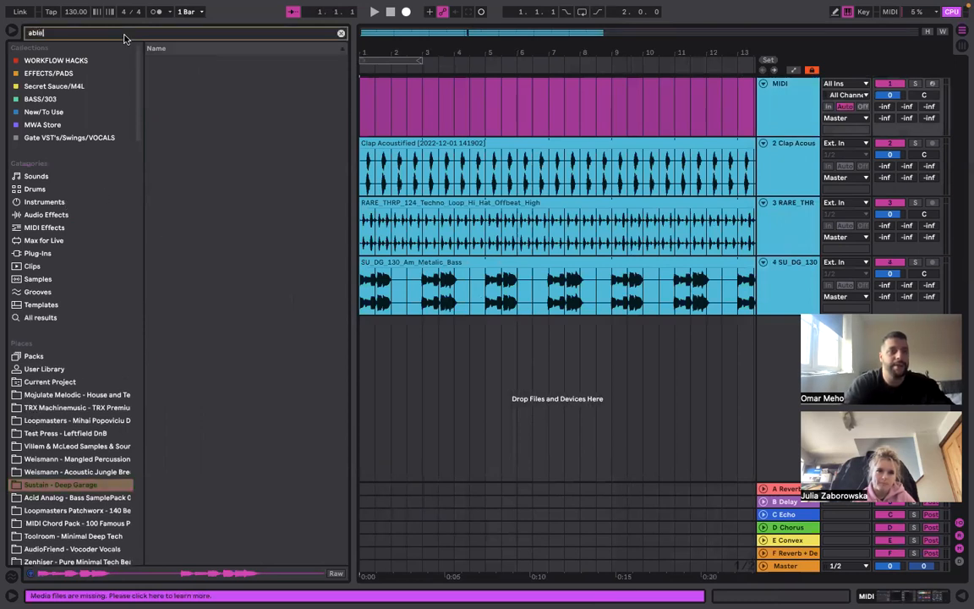
left_click(42, 318)
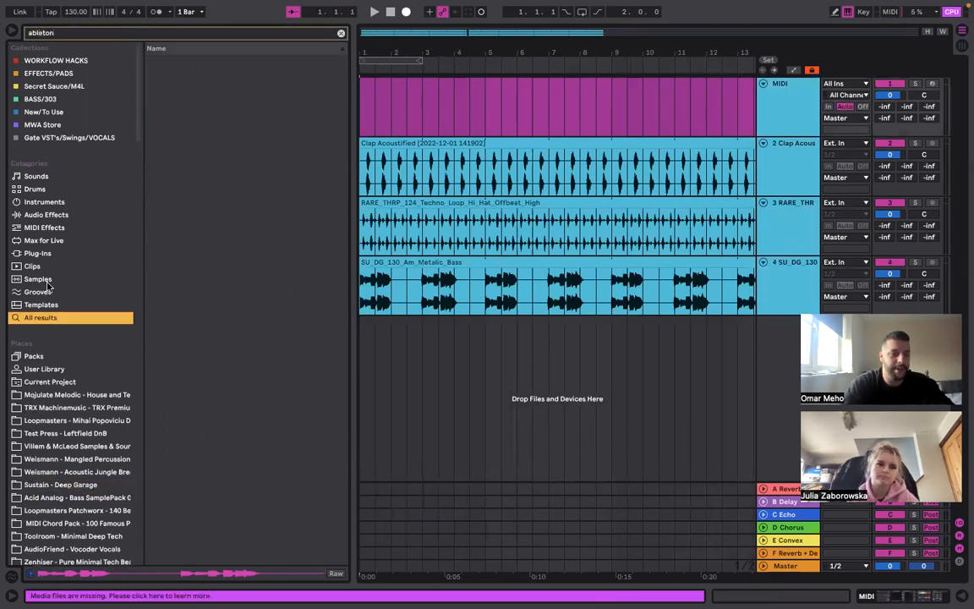
left_click(48, 242)
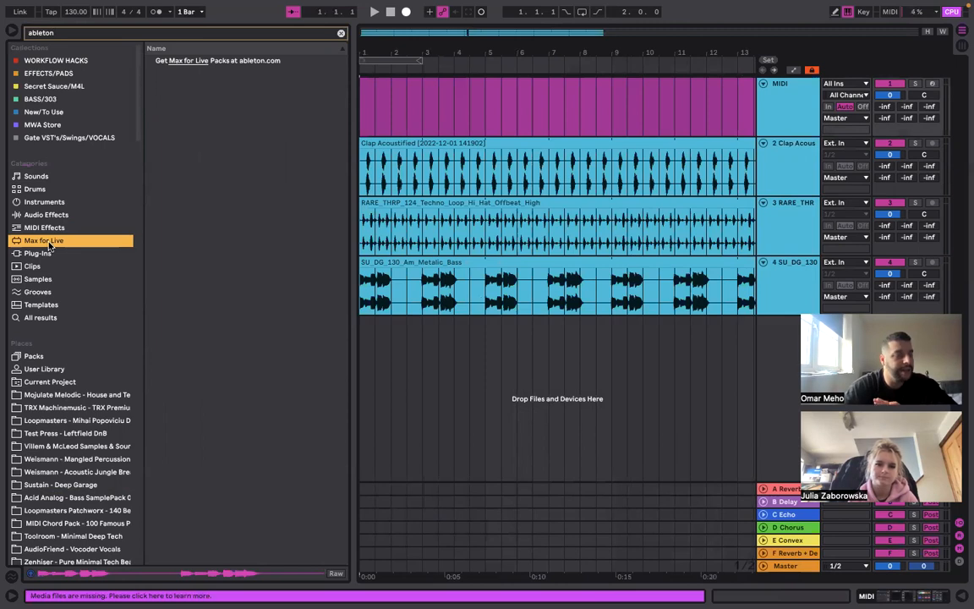
Search all browser results for "analog kick"
double_click(64, 34)
type("anal")
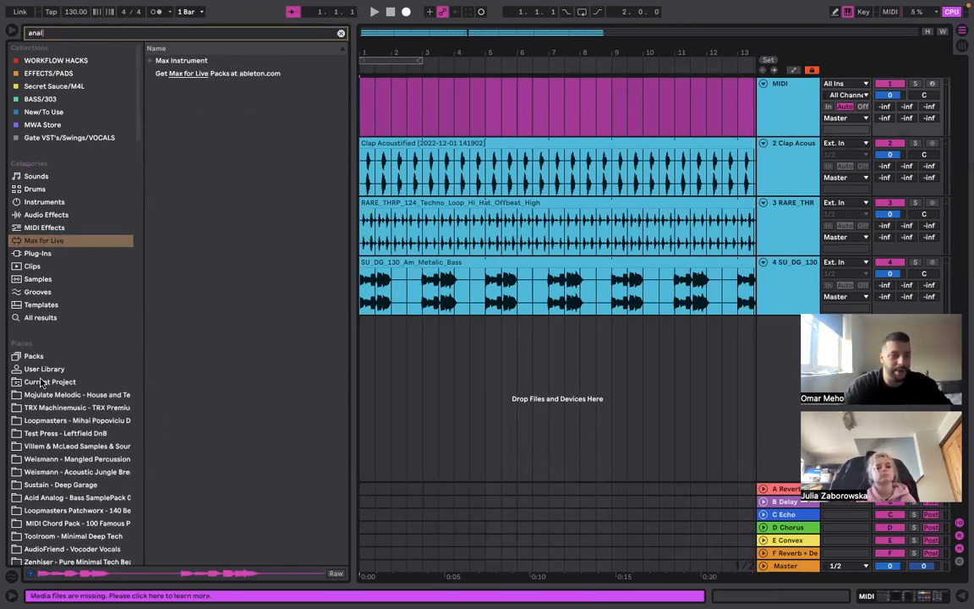
left_click(38, 317)
left_click(164, 32)
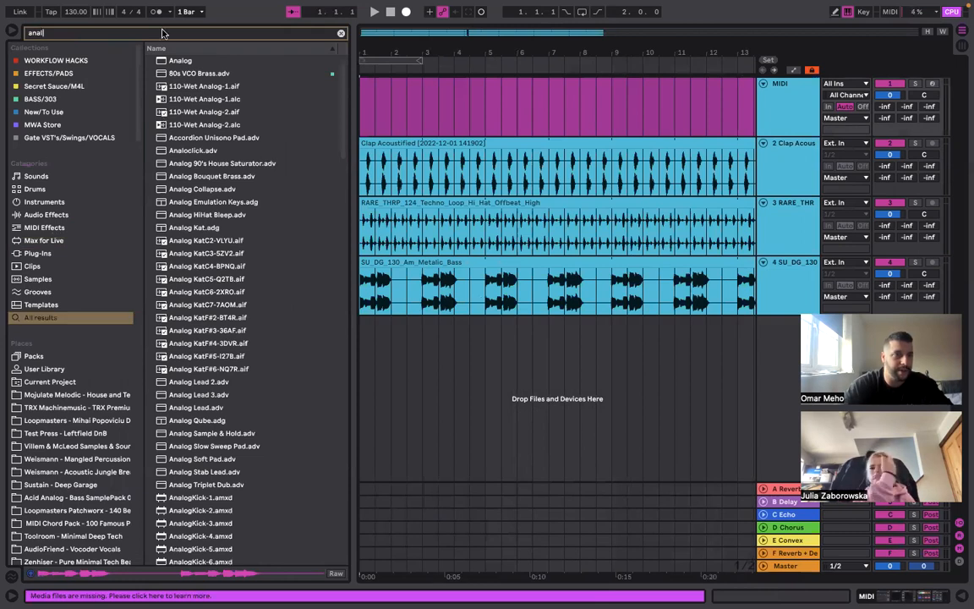
type("og")
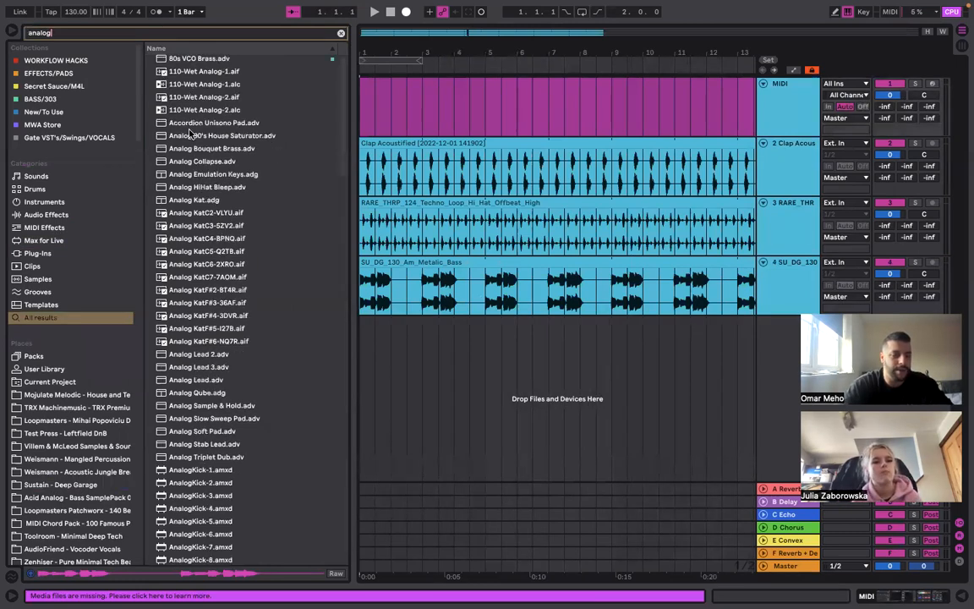
type(" kick")
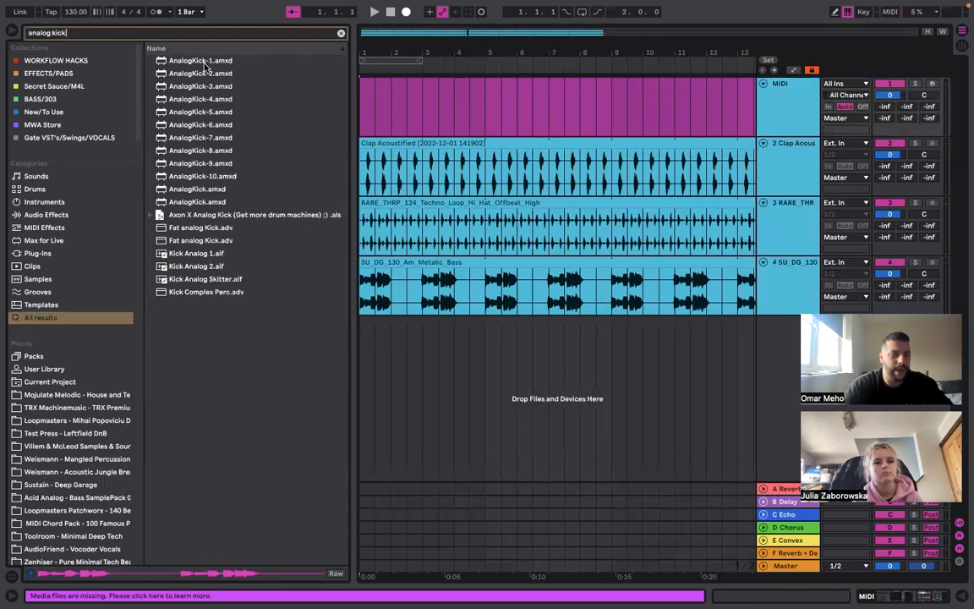
Load the AnalogKick-1.amxd instrument onto a new track below the bass loop and unfold that track
left_click(203, 65)
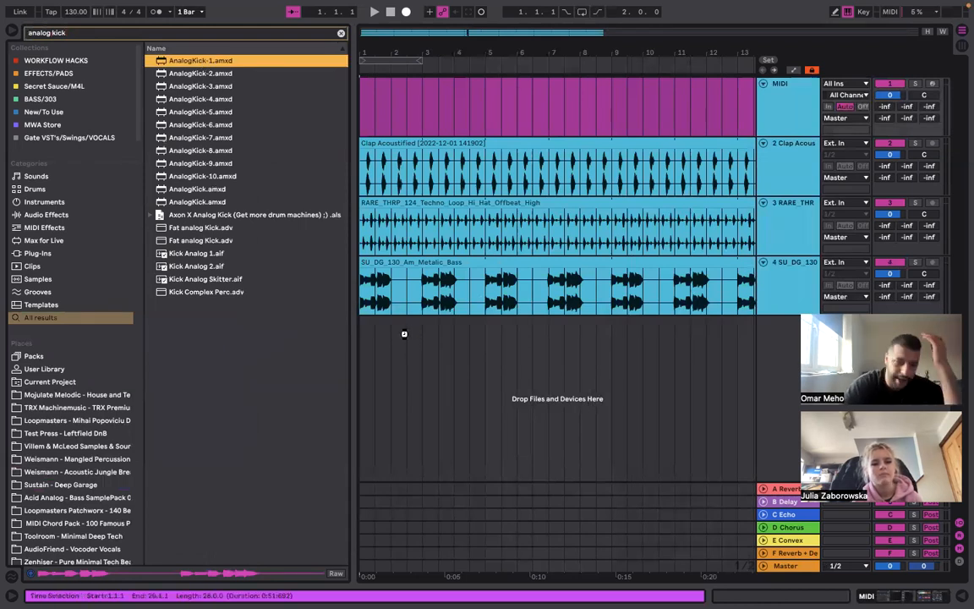
left_click_drag(357, 335, 357, 335)
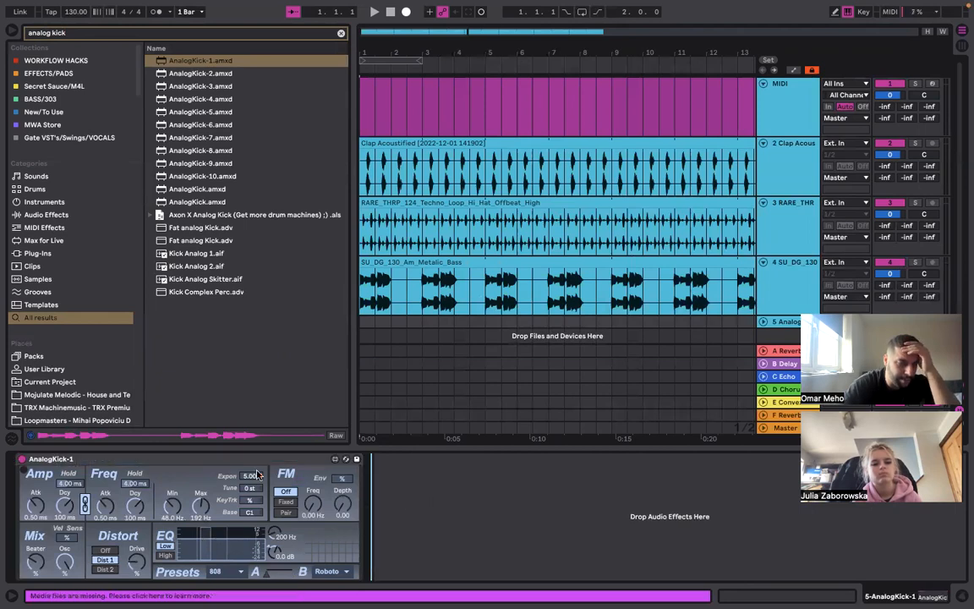
left_click(432, 517)
left_click(265, 461)
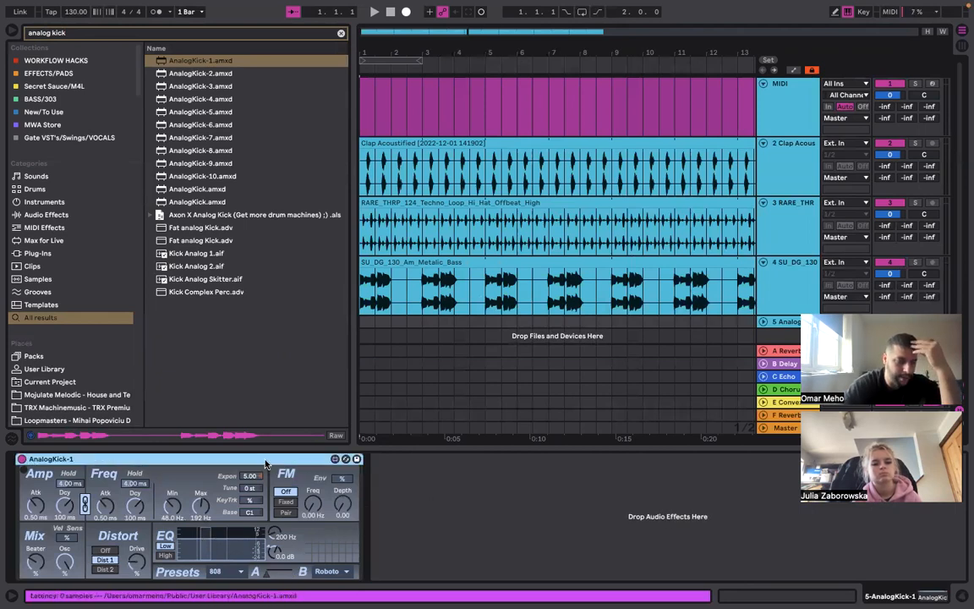
left_click_drag(408, 101, 407, 289)
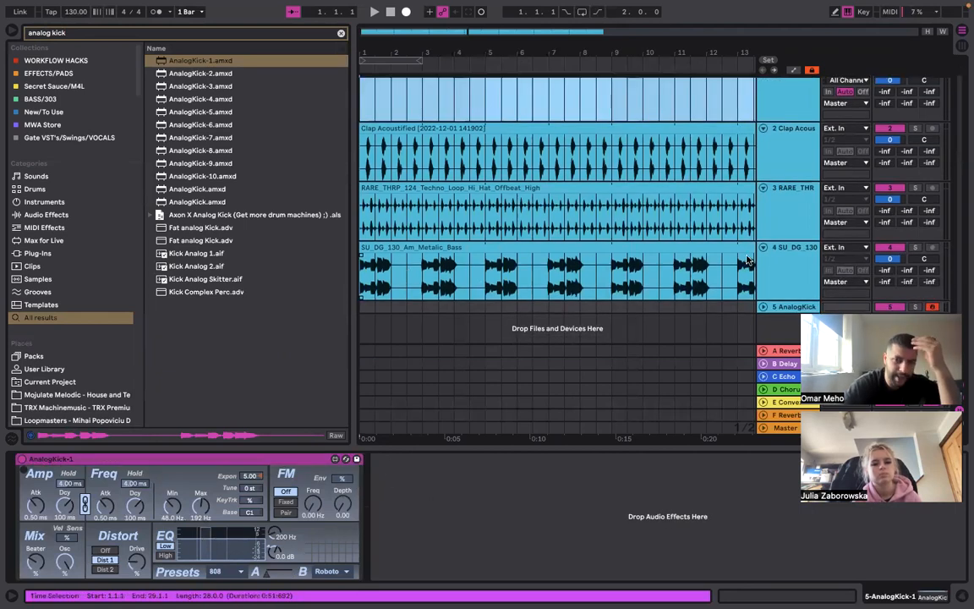
left_click(763, 307)
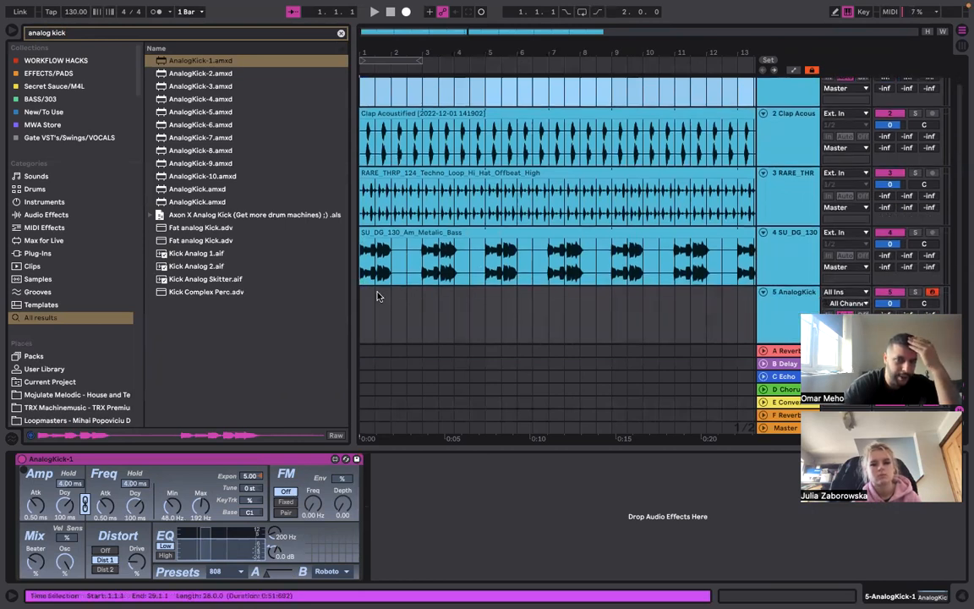
Create a half-bar MIDI clip at bar 1 on the AnalogKick track with C3 notes on beats 1 and 2, each one beat long
scroll(378, 295, "up", 1)
scroll(375, 283, "down", 2)
double_click(369, 265)
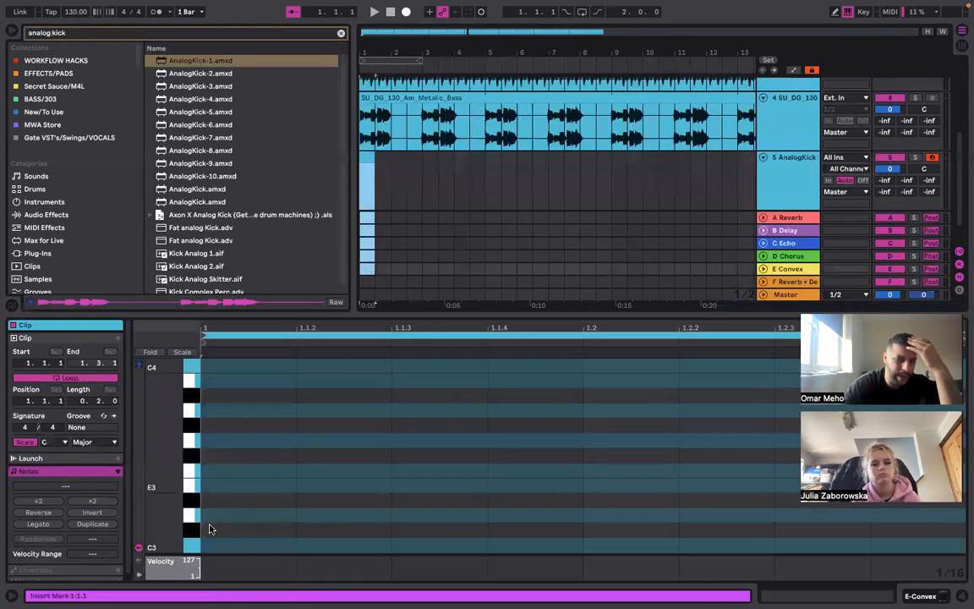
double_click(235, 545)
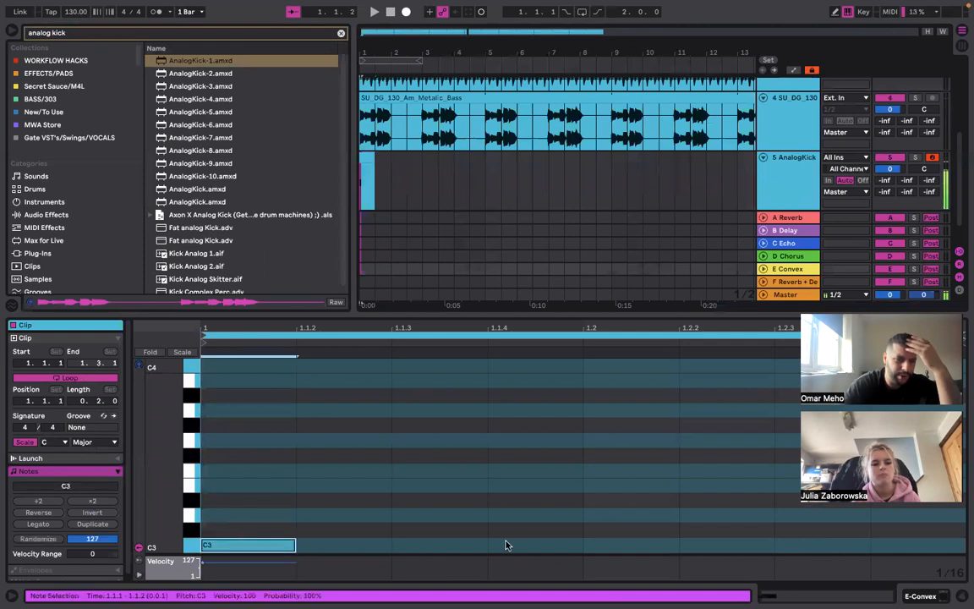
double_click(626, 545)
left_click(609, 504)
key("super+a")
key("shift+Right")
key("shift+Right")
key("shift+Right")
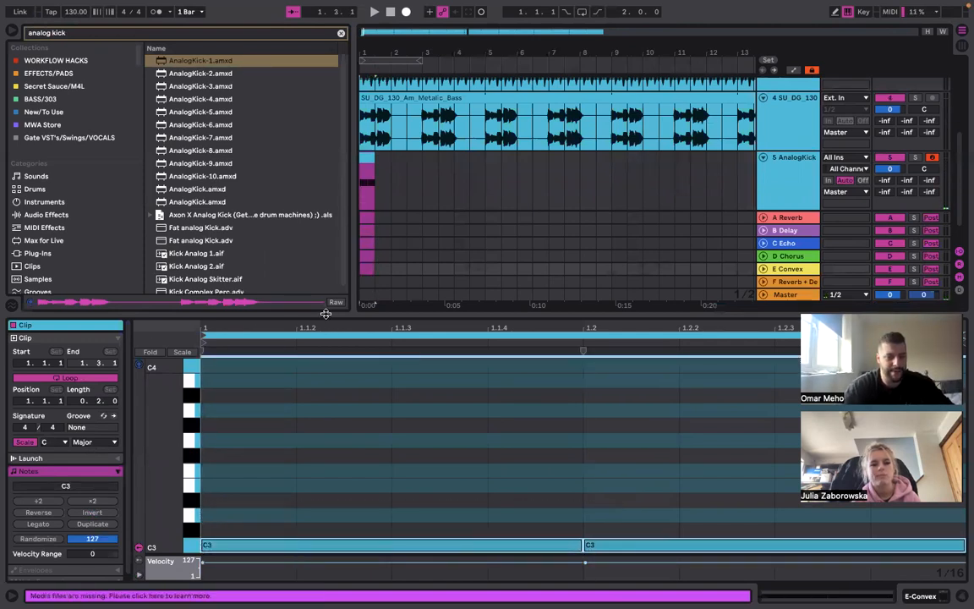
Turn on looping for the AnalogKick clip, extend it to bar 29, and play the arrangement
key("super+alt+l")
left_click(367, 321)
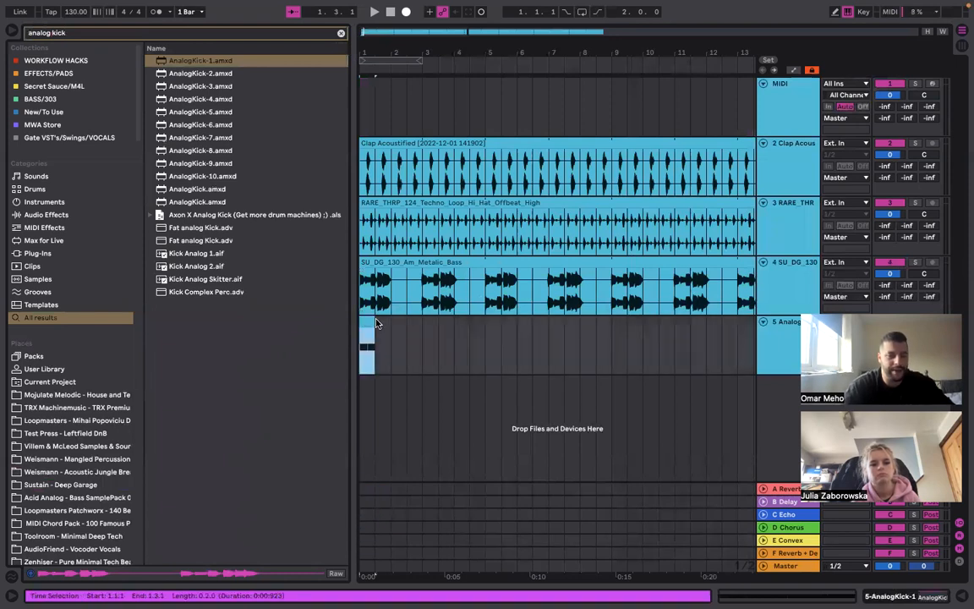
key("super+alt+l")
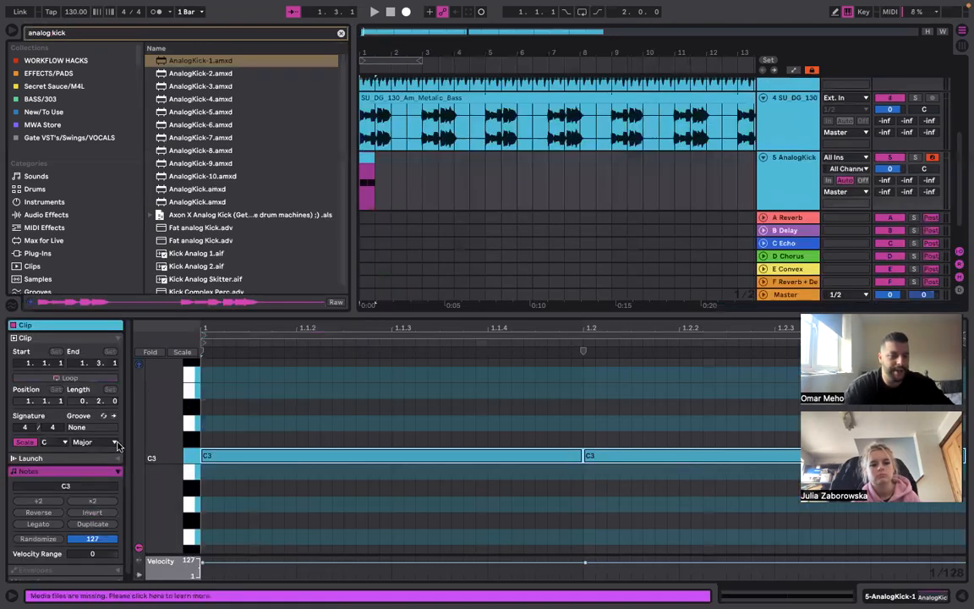
left_click(102, 380)
left_click_drag(374, 159, 646, 179)
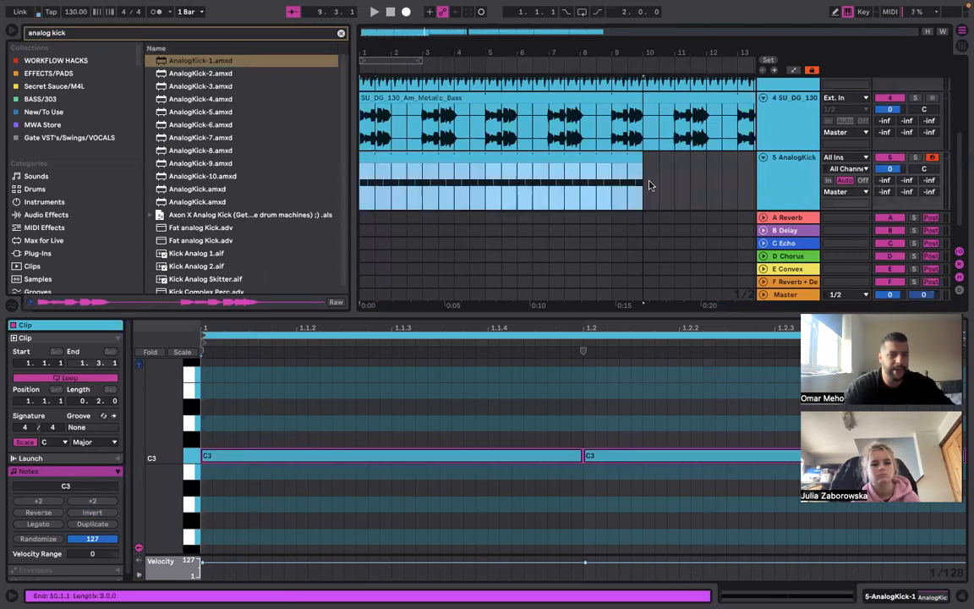
key("space")
key("minus")
key("minus")
left_click_drag(449, 159, 630, 160)
Move the AnalogKick track directly above the clap track
scroll(776, 80, "up", 3)
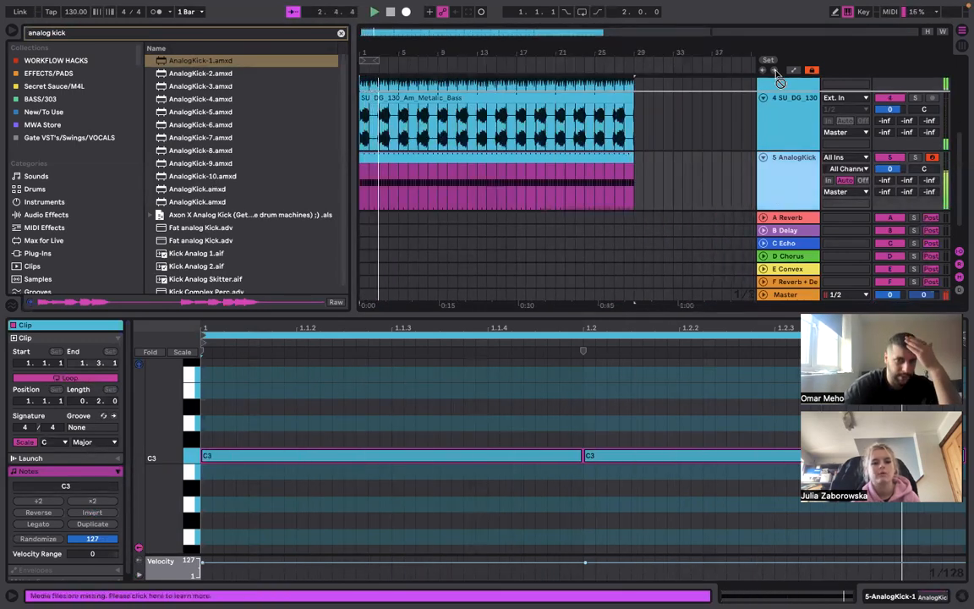
left_click_drag(774, 93, 772, 90)
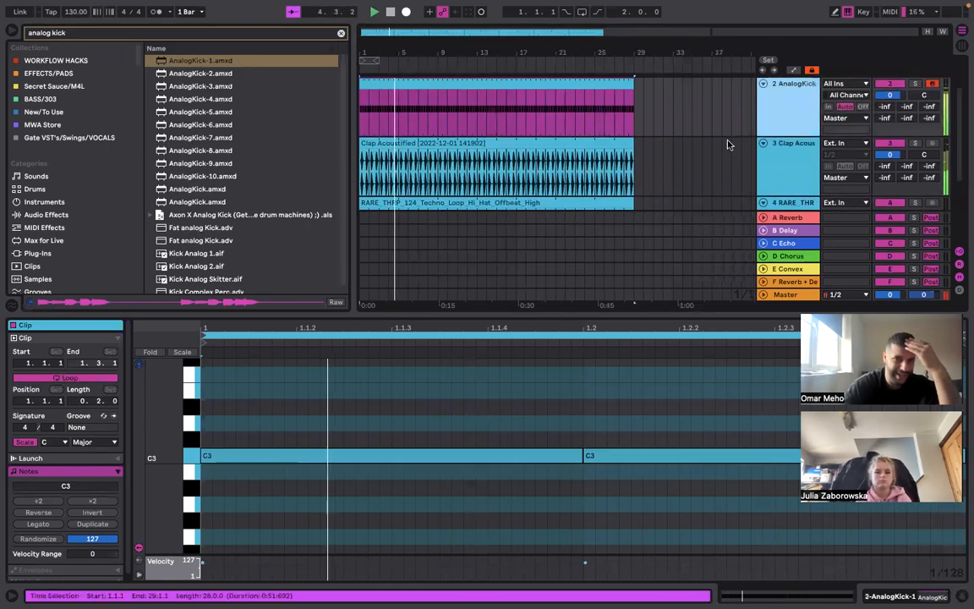
Delete the Clap Acoustified clip from the clap track
left_click(596, 144)
scroll(169, 234, "down", 1)
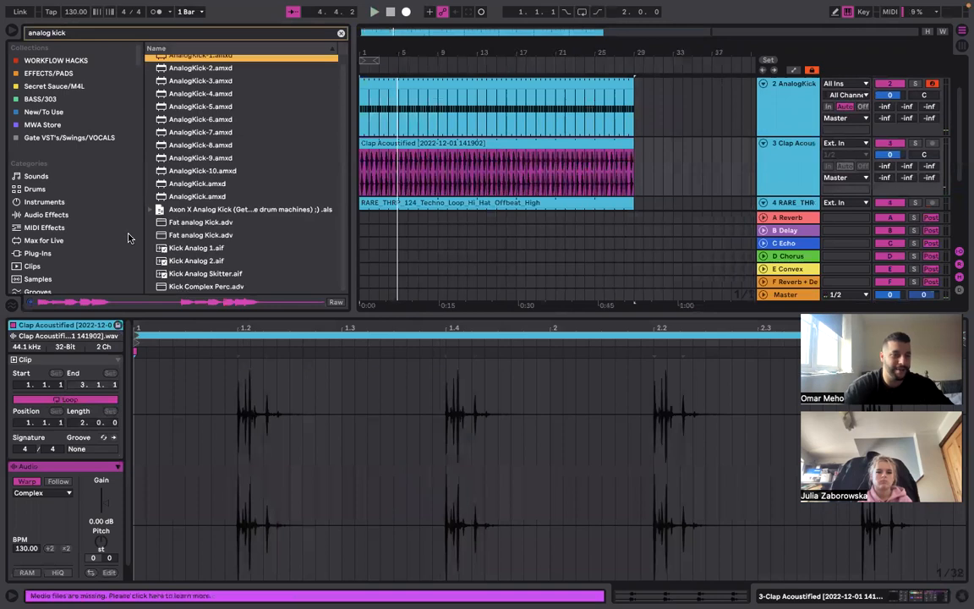
scroll(129, 237, "down", 5)
key("Delete")
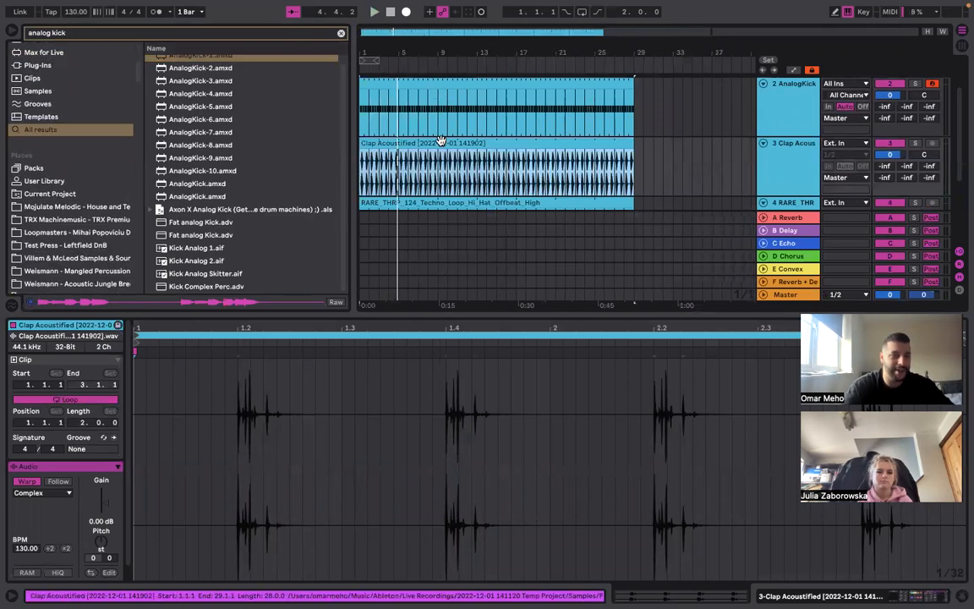
Search the browser for "clap"
triple_click(224, 32)
key("BackSpace")
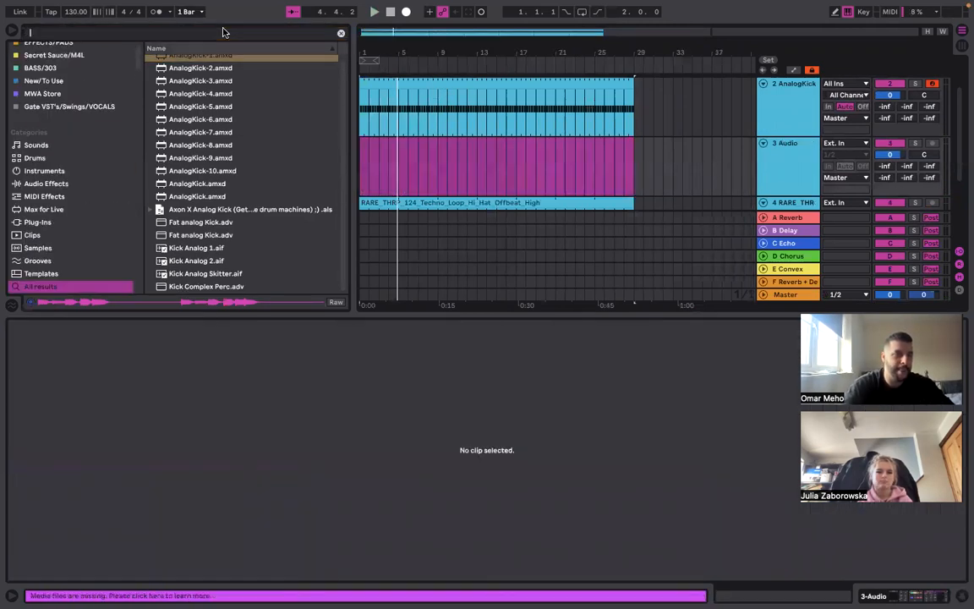
type("ho")
key("BackSpace")
key("BackSpace")
type("calp")
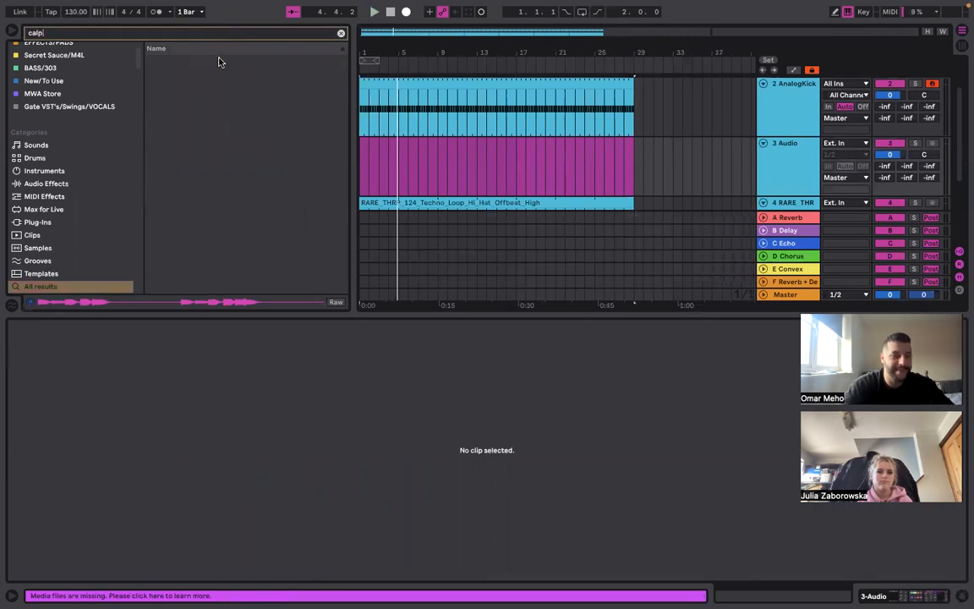
key("BackSpace")
key("BackSpace")
key("BackSpace")
key("BackSpace")
type("clap")
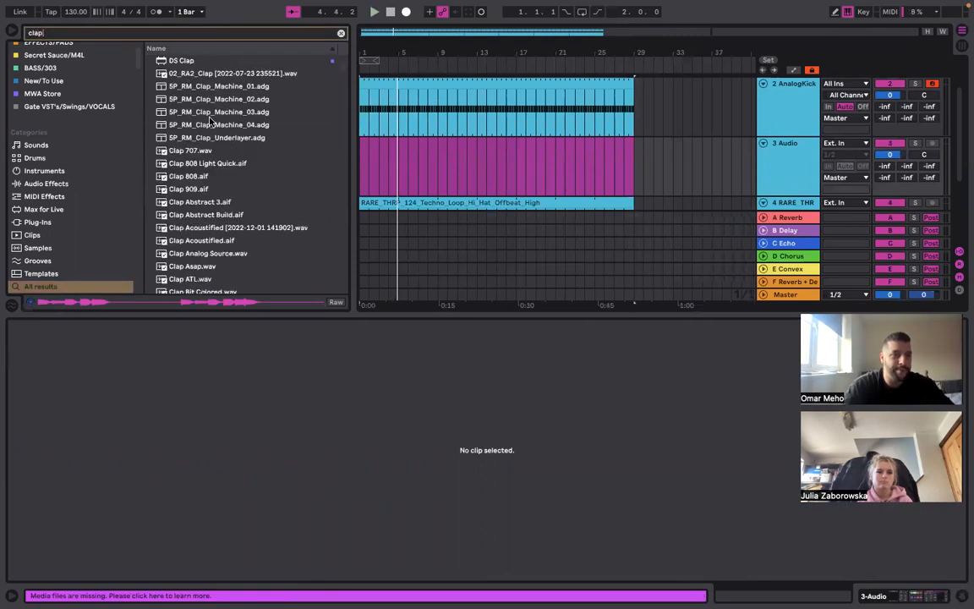
Audition the Clap 808, Clap 909 and Clap 707 samples in the browser results
left_click(204, 176)
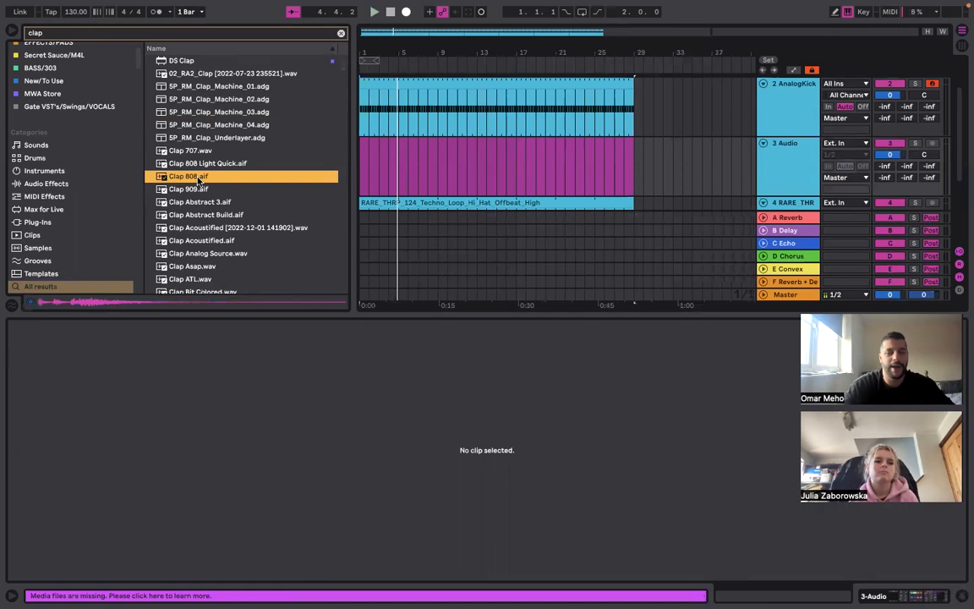
scroll(386, 191, "up", 10)
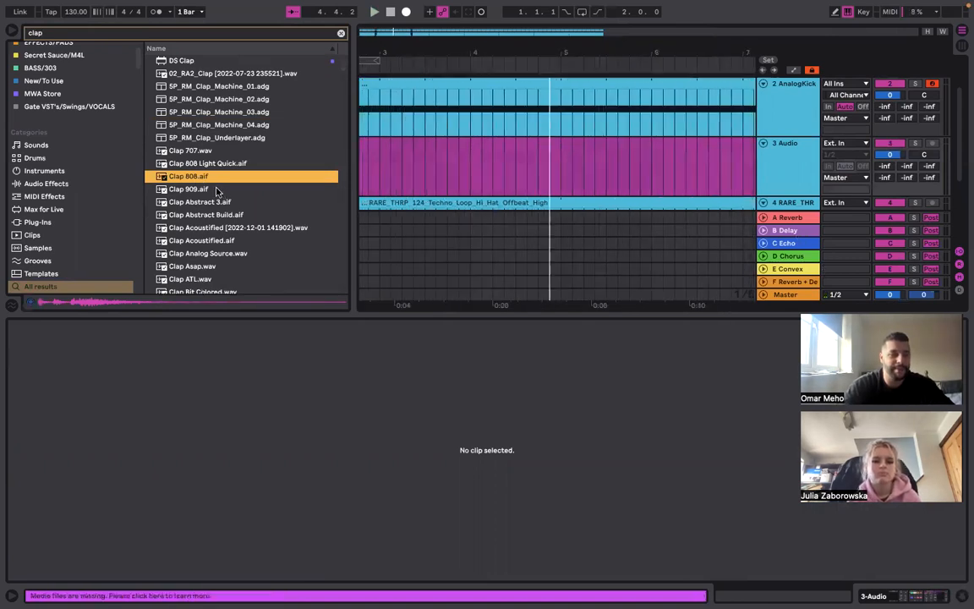
left_click(202, 191)
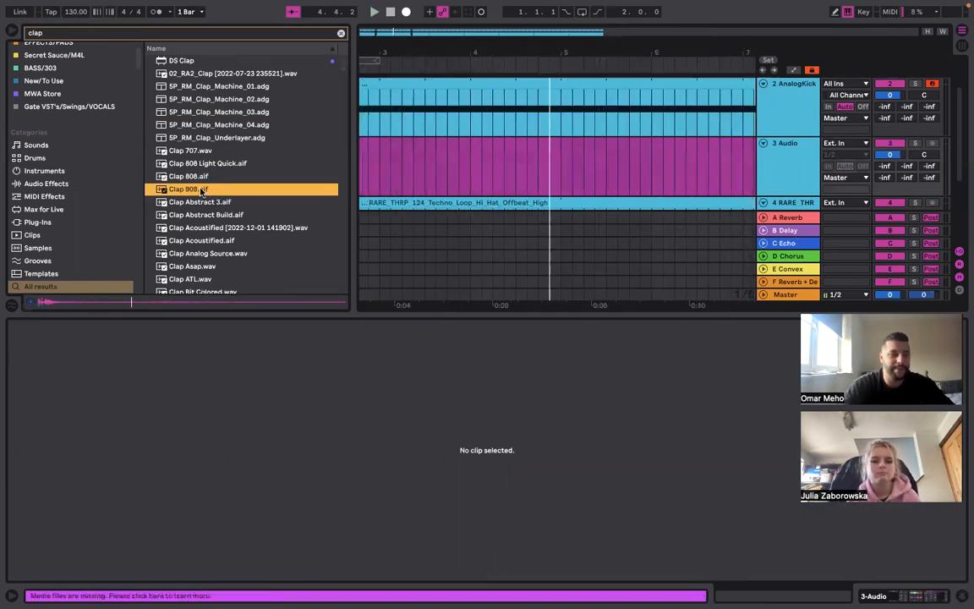
left_click(300, 151)
scroll(365, 138, "left", 5)
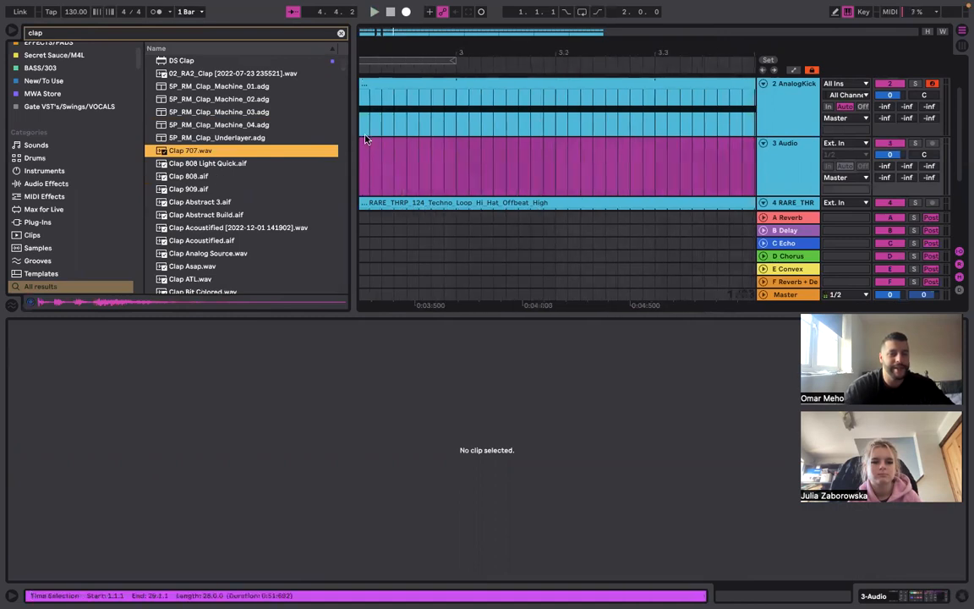
Place Clap 909.aif on beat 2 of bar 1 on the emptied audio track and paste a copy on beat 4
left_click(385, 153)
scroll(385, 153, "up", 10)
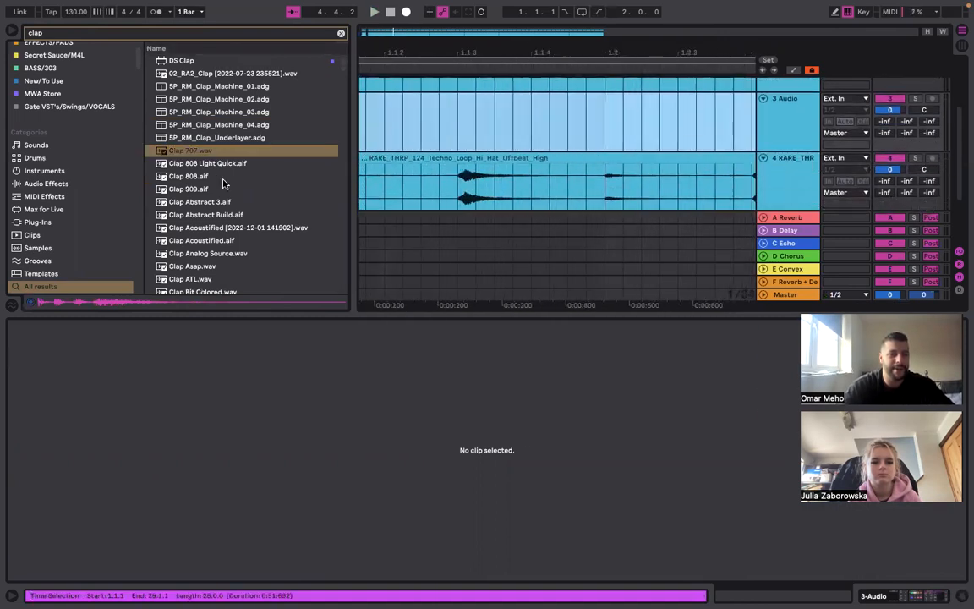
left_click_drag(224, 184, 533, 98)
scroll(600, 119, "down", 5)
key("super+c")
left_click(619, 109)
key("super+v")
scroll(620, 109, "down", 3)
Consolidate bar 1 of the Clap 909 track into a single clip and turn on looping for it
left_click_drag(557, 115, 324, 129)
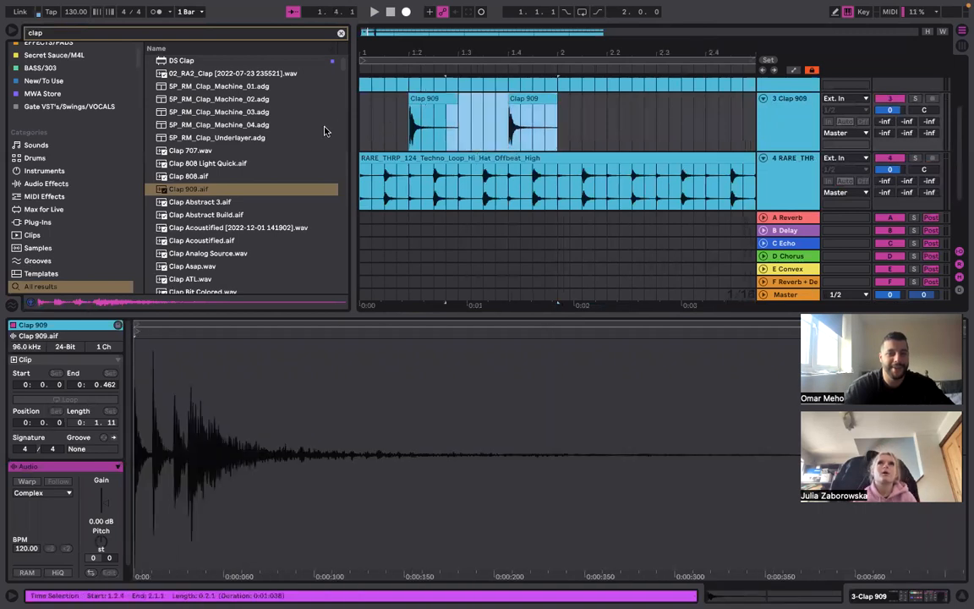
key("super+j")
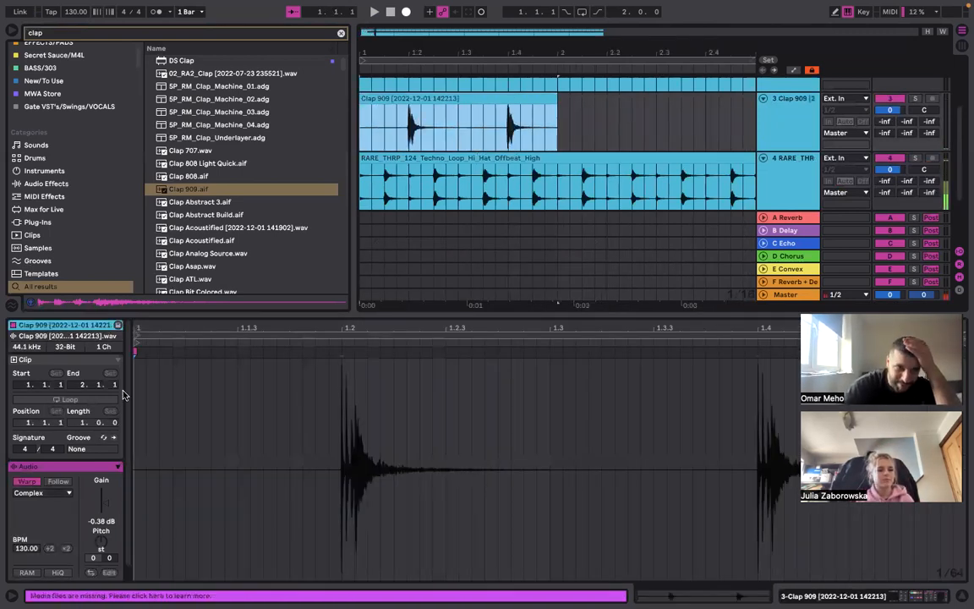
key("super+l")
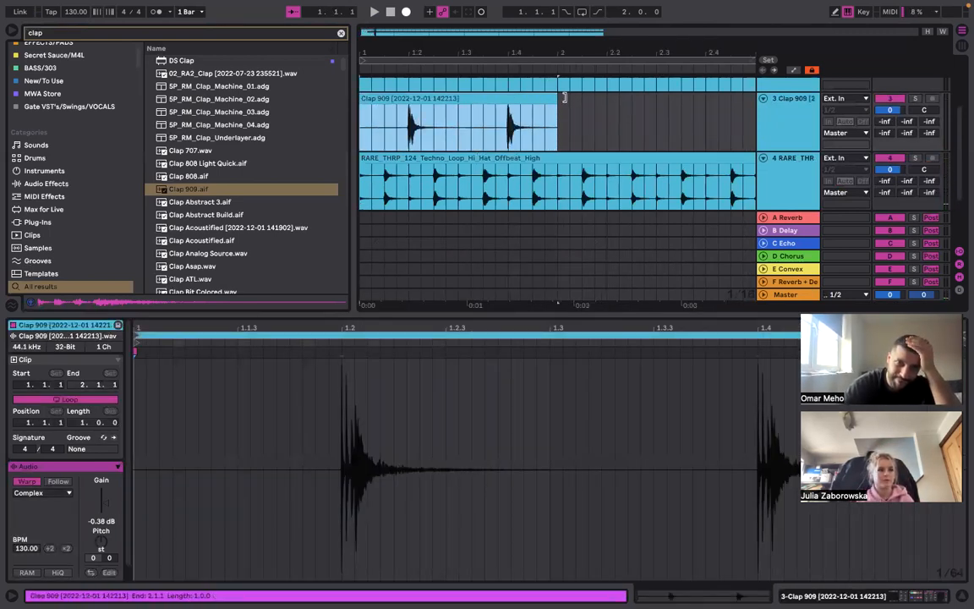
Extend the looped Clap 909 clip to bar 29, closing the clip view for more arrangement space
left_click_drag(559, 97, 780, 102)
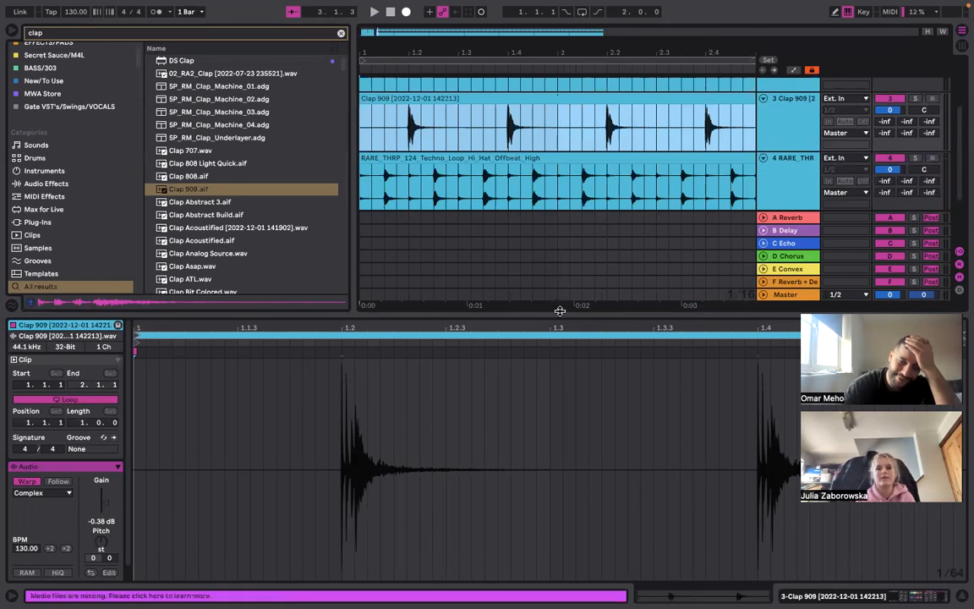
double_click(560, 311)
scroll(560, 311, "down", 5)
left_click_drag(439, 203, 689, 217)
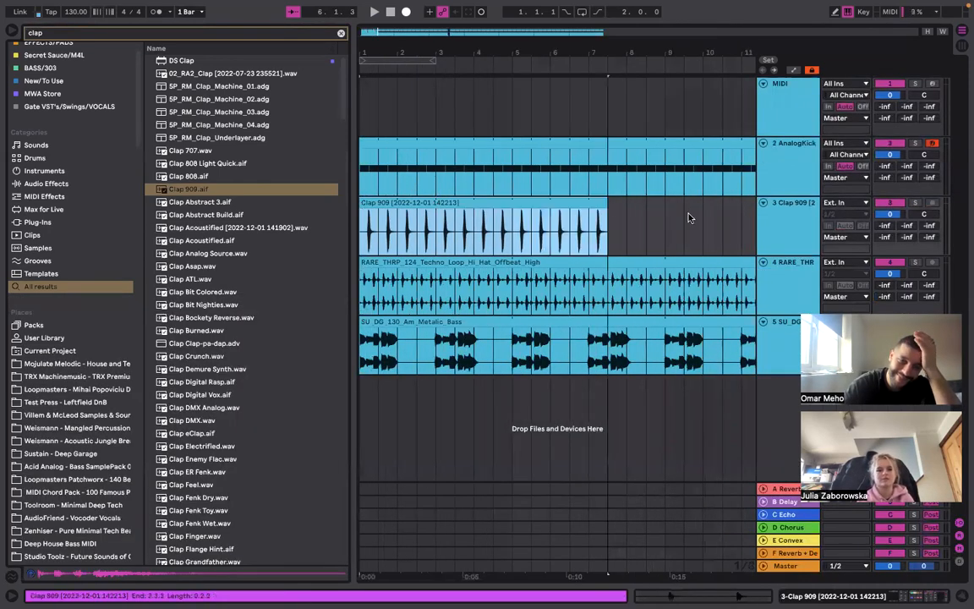
scroll(694, 211, "down", 2)
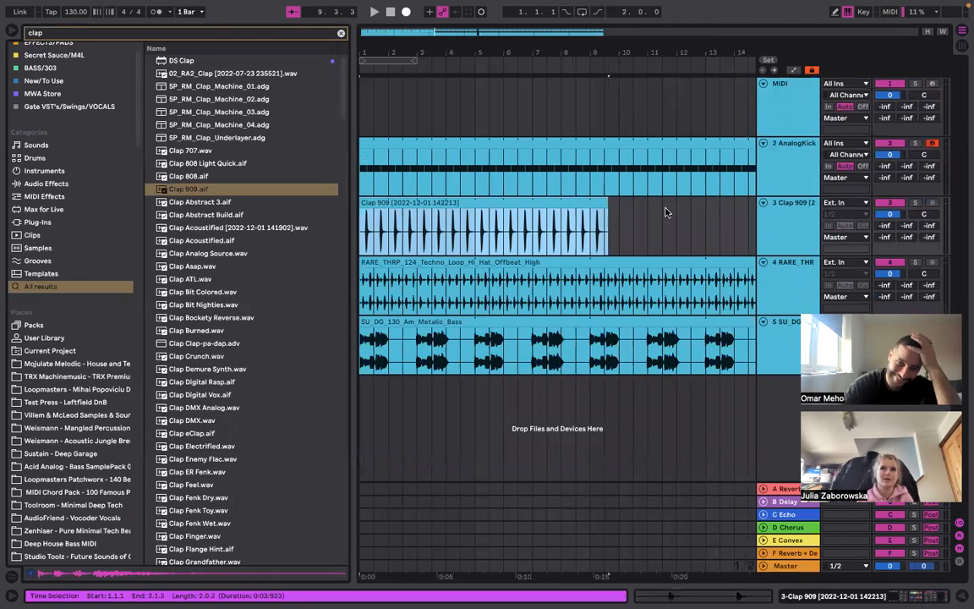
scroll(666, 213, "down", 4)
left_click_drag(475, 208, 733, 211)
Delete the empty MIDI track above the AnalogKick track
left_click(814, 110)
key("Delete")
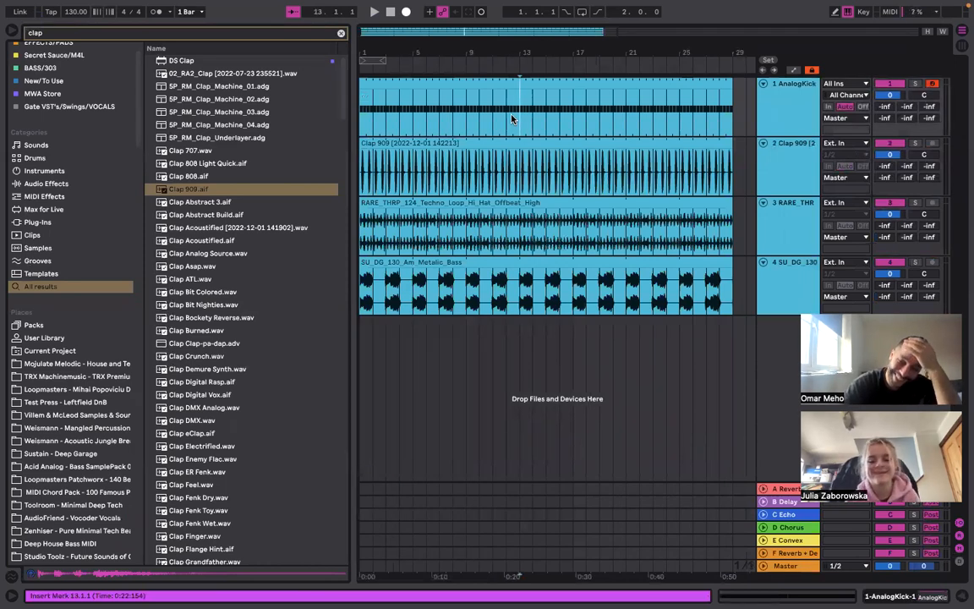
left_click(364, 164)
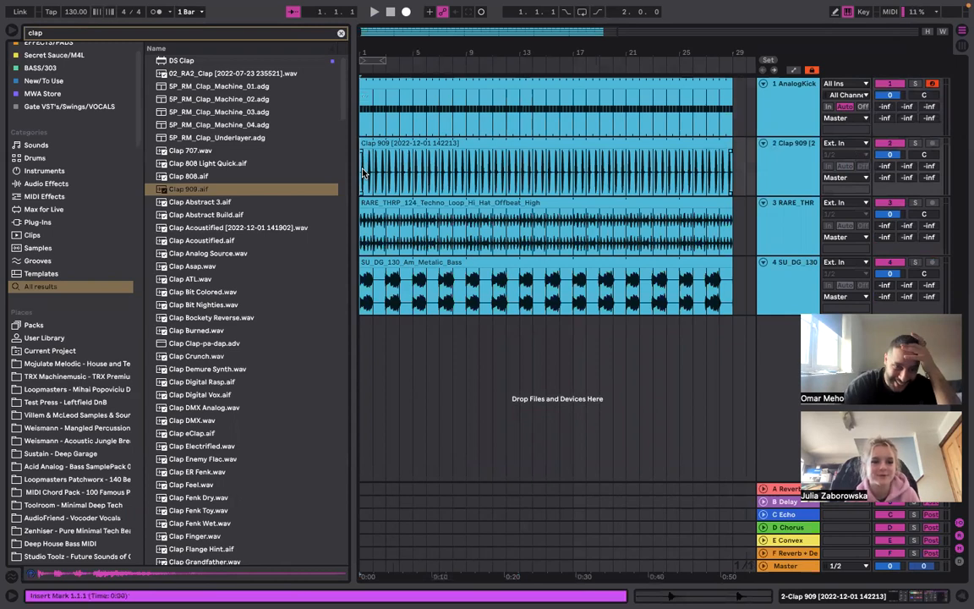
Clear the browser search and narrow the browser, and play the arrangement from bar 1
left_click(339, 31)
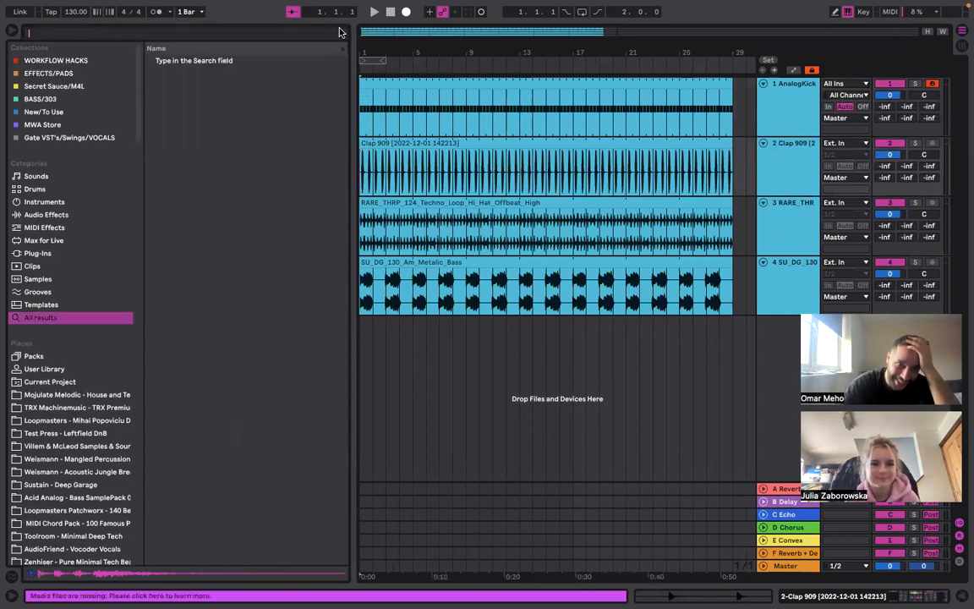
left_click_drag(351, 46, 211, 46)
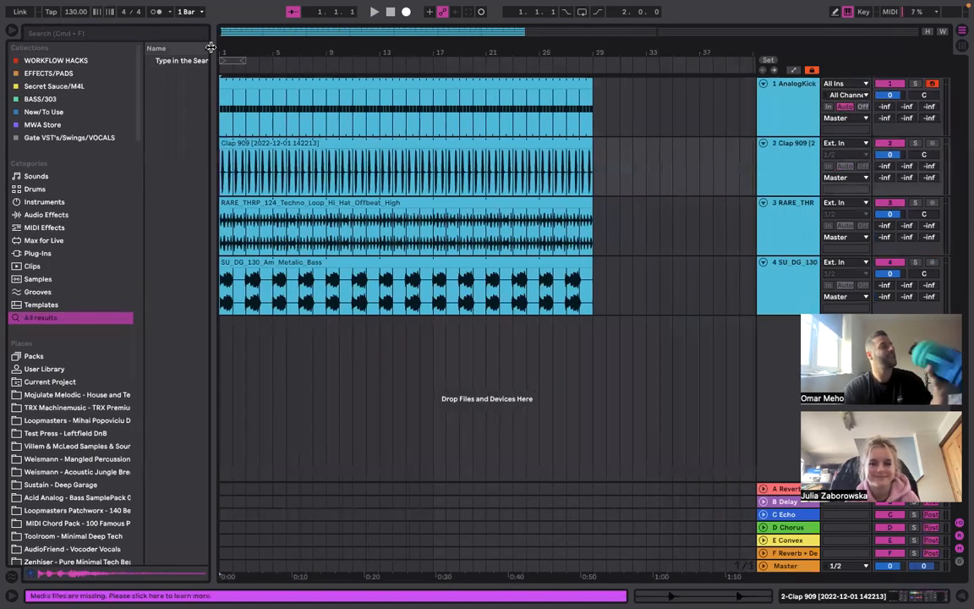
left_click(298, 157)
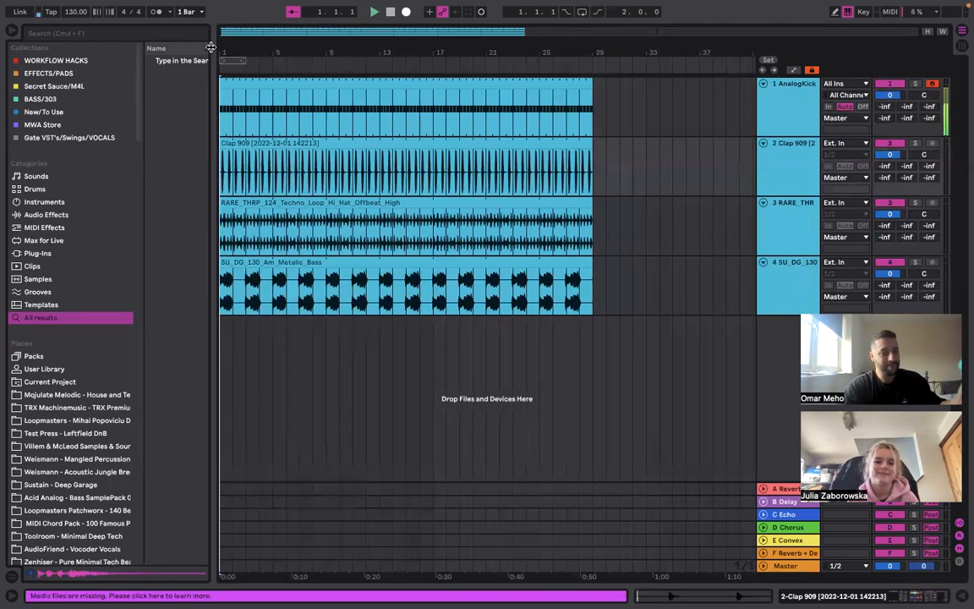
key("space")
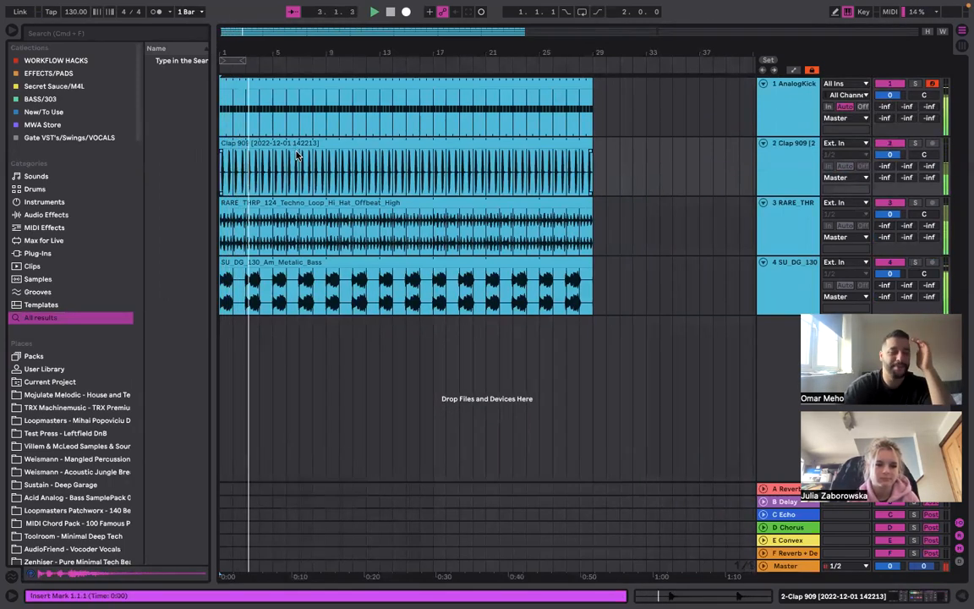
Try AnalogKick-1's FM and distortion modes during playback, ending on Fixed FM and Dist 1, and close the device view
double_click(785, 114)
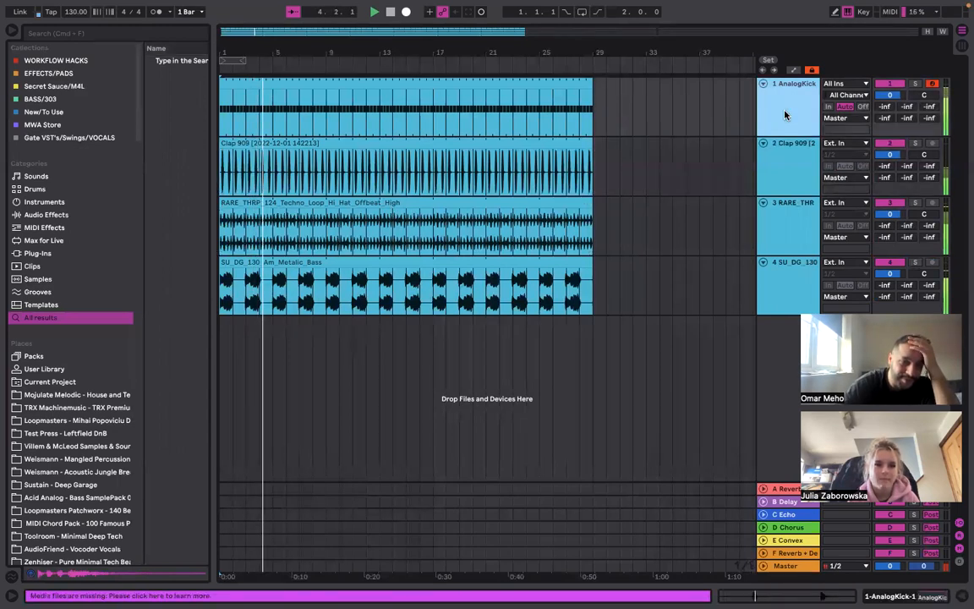
left_click_drag(271, 574, 265, 574)
left_click(292, 511)
left_click(286, 502)
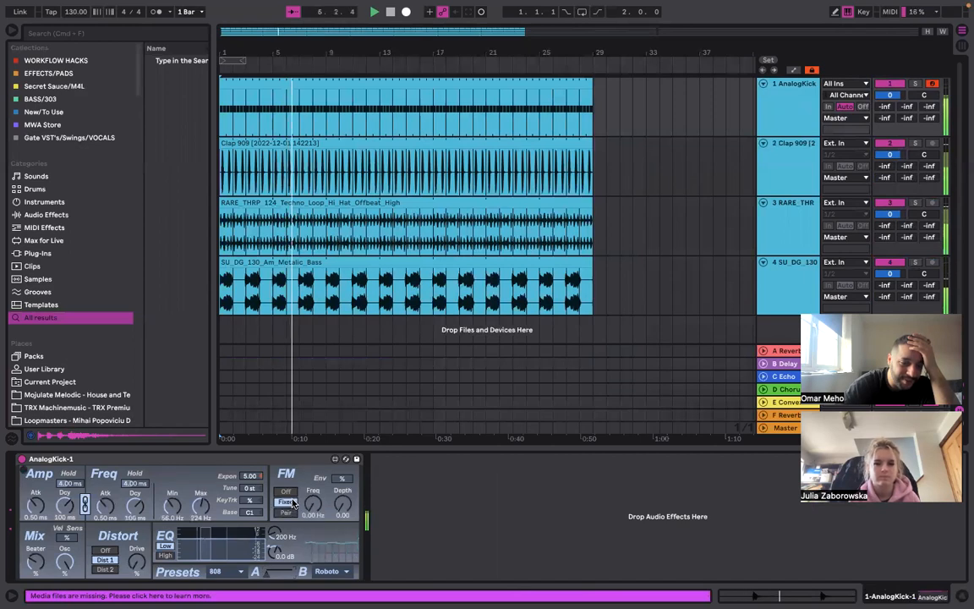
left_click(110, 568)
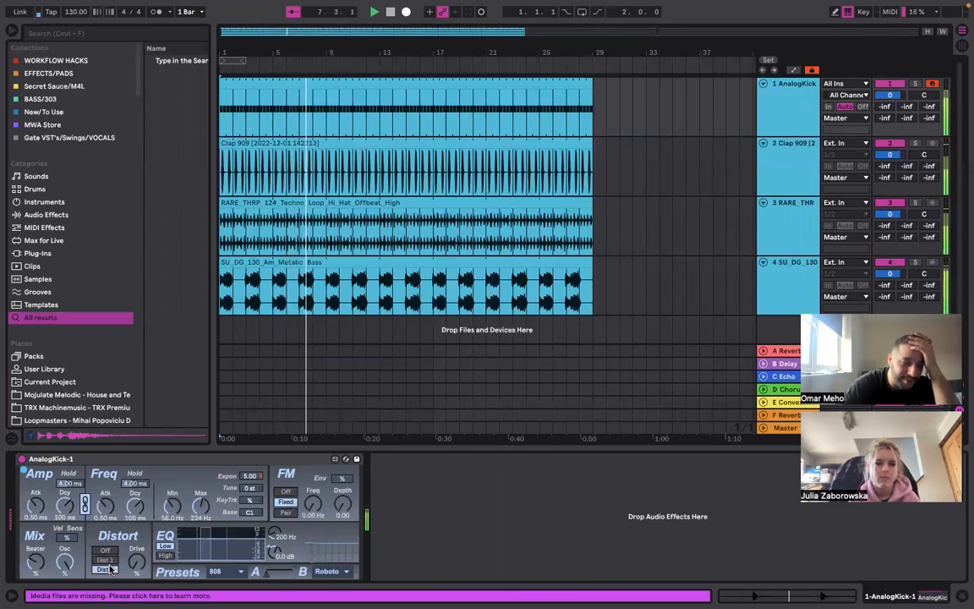
left_click(107, 560)
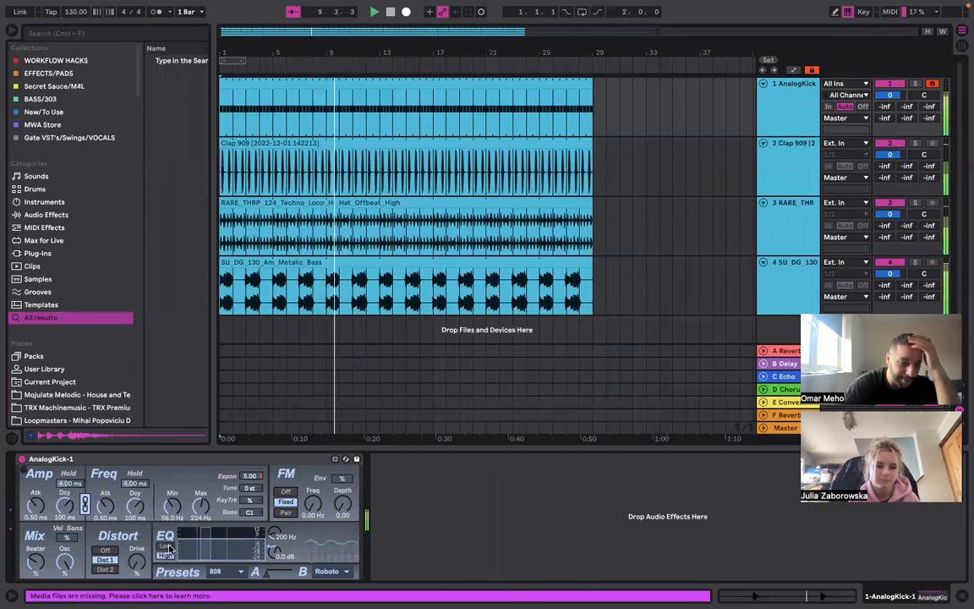
key("space")
left_click(397, 447)
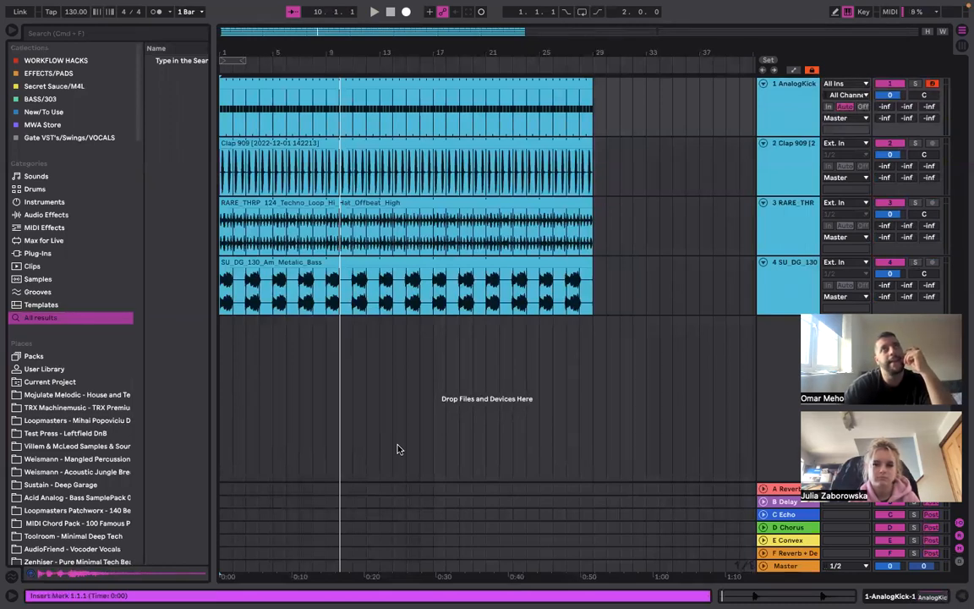
Solo the SU_DG_130_Am_Metalic_Bass track, listen to it from bar 1, and turn its solo off again
left_click(775, 299)
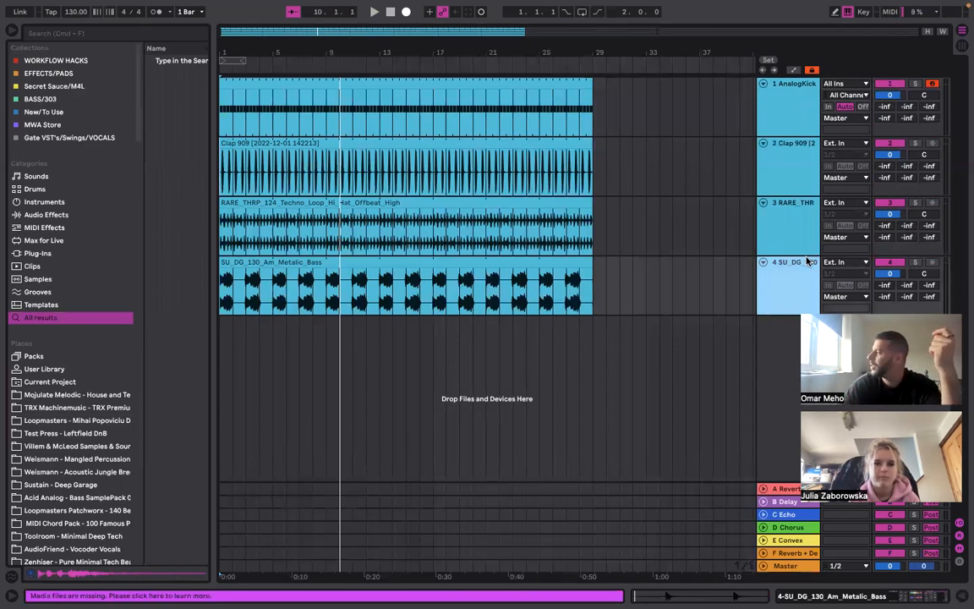
left_click(914, 264)
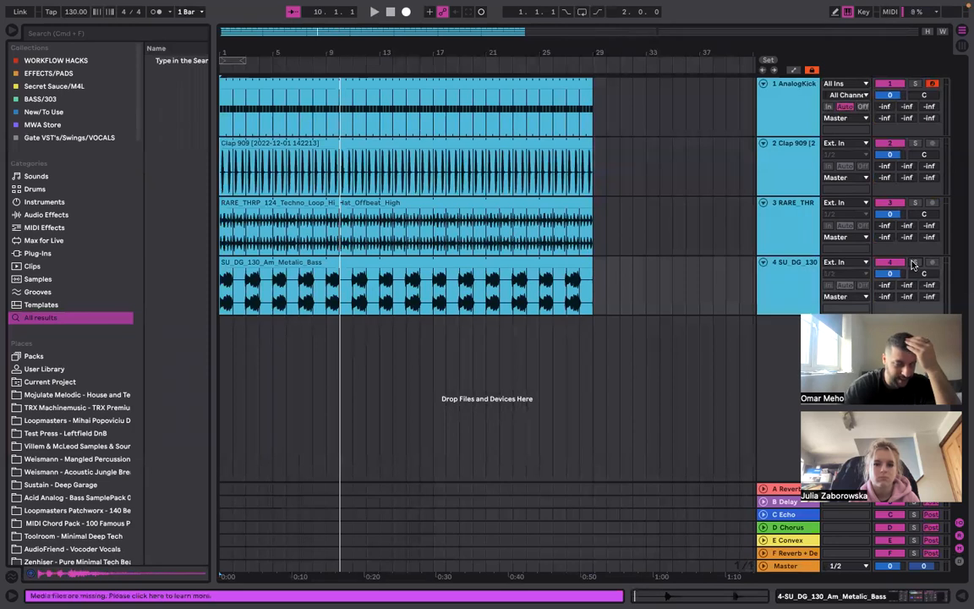
key("space")
left_click(914, 264)
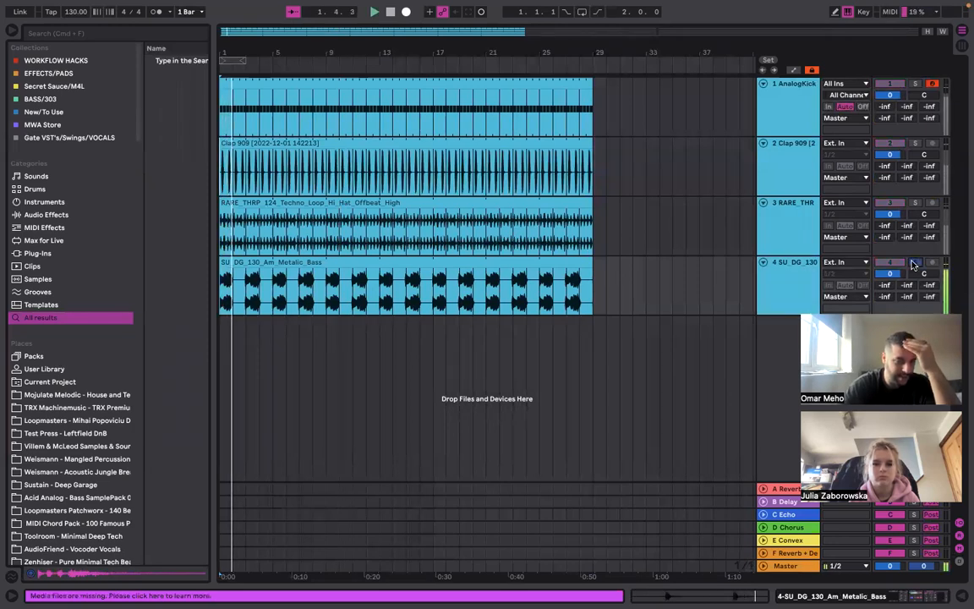
Search the widened browser for "rc 20" and load the RC-20 Retro Color effect onto the Am Metalic bass track
left_click(180, 33)
type("rc 20")
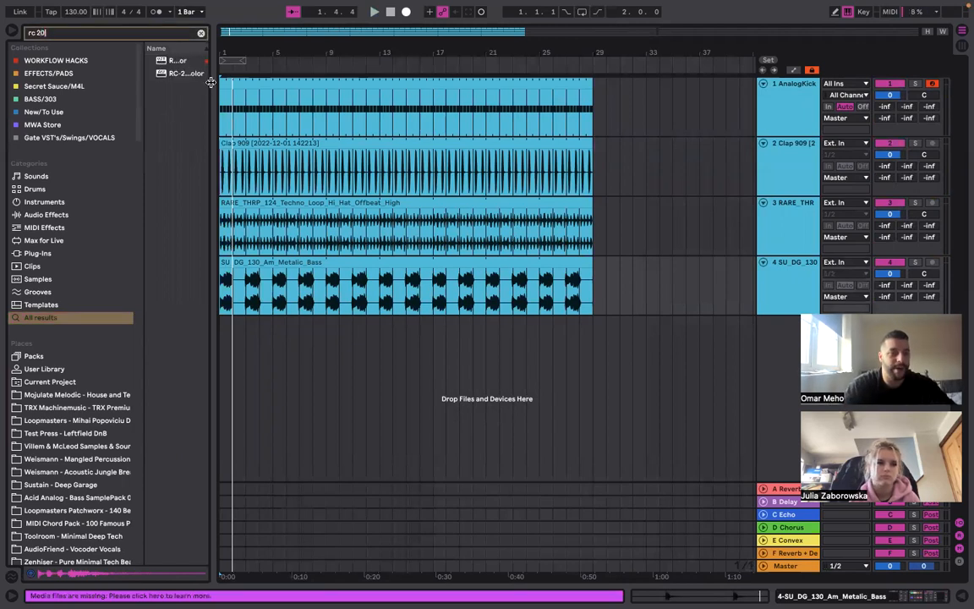
left_click_drag(211, 82, 331, 82)
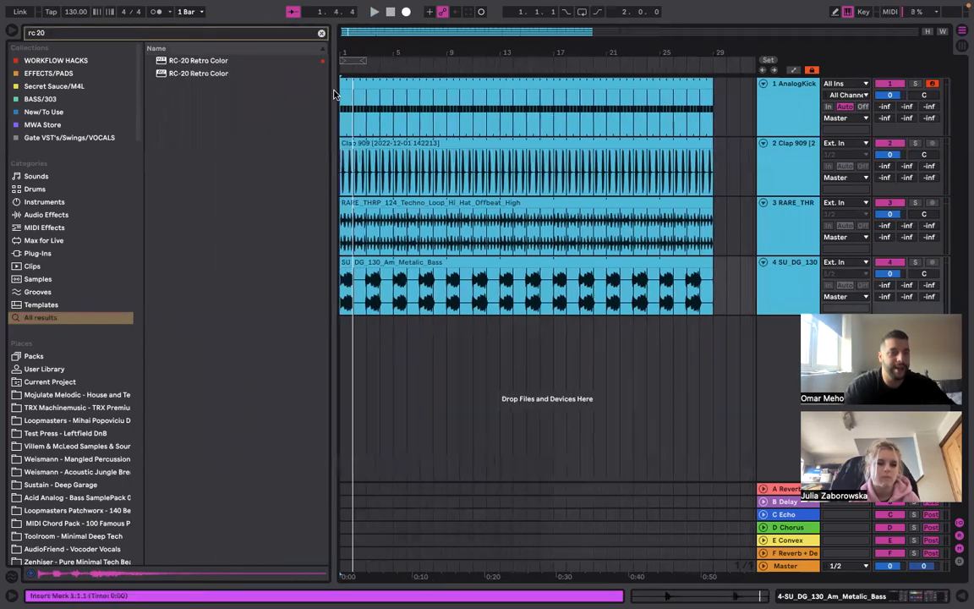
left_click(181, 64)
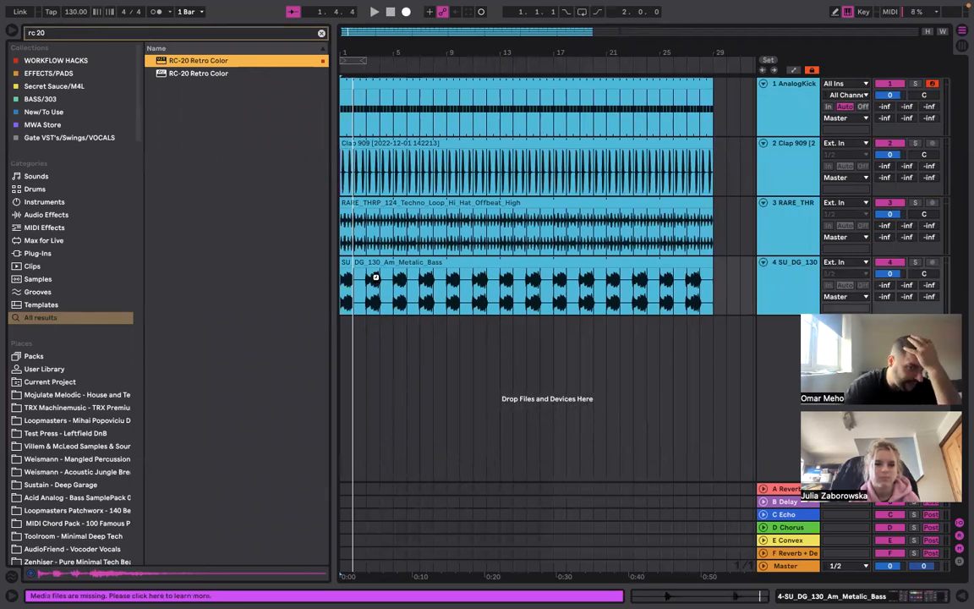
left_click_drag(376, 278, 374, 278)
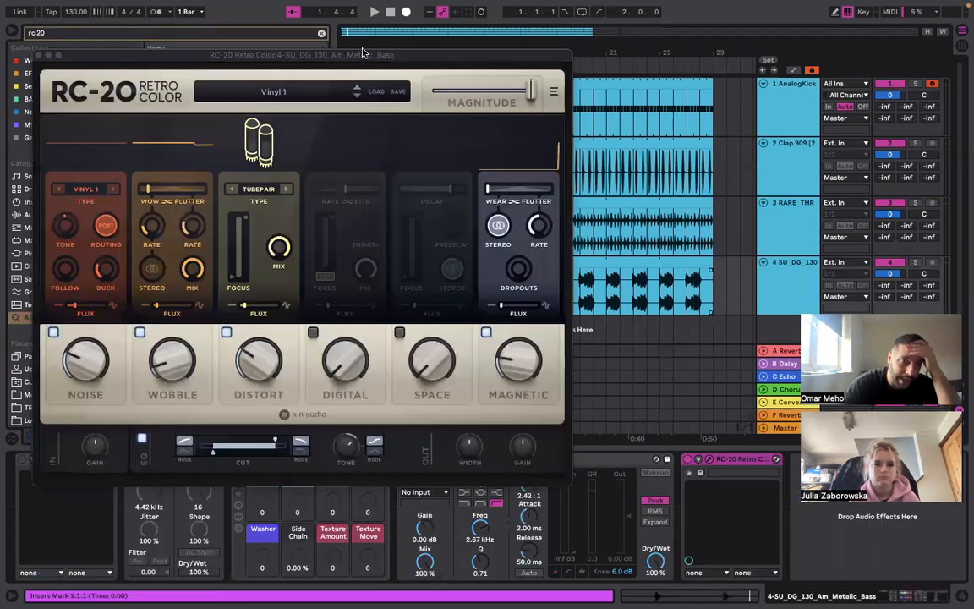
left_click_drag(364, 53, 383, 58)
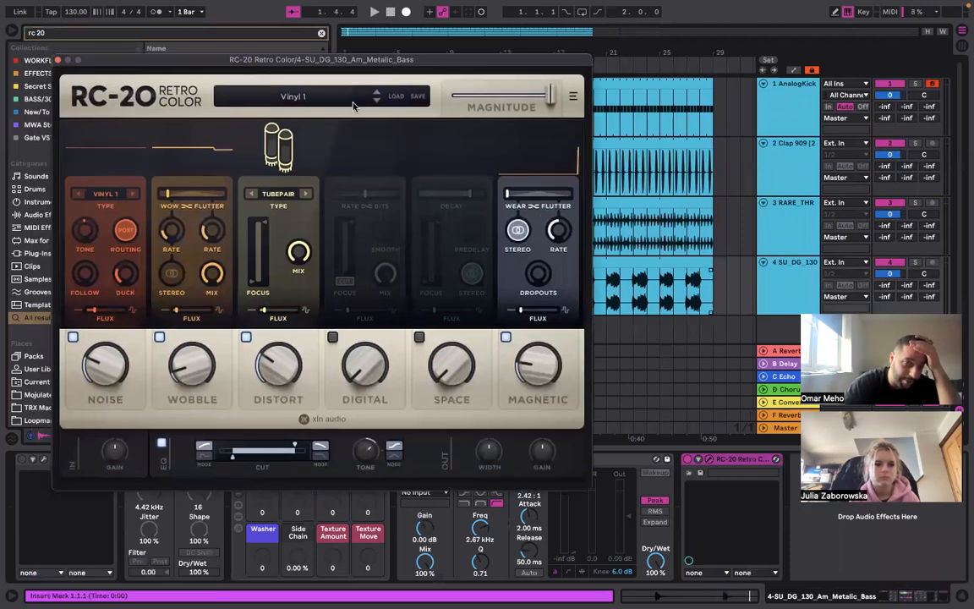
Load the 808 Crush preset in RC-20 Retro Color and close the plug-in window
left_click(315, 99)
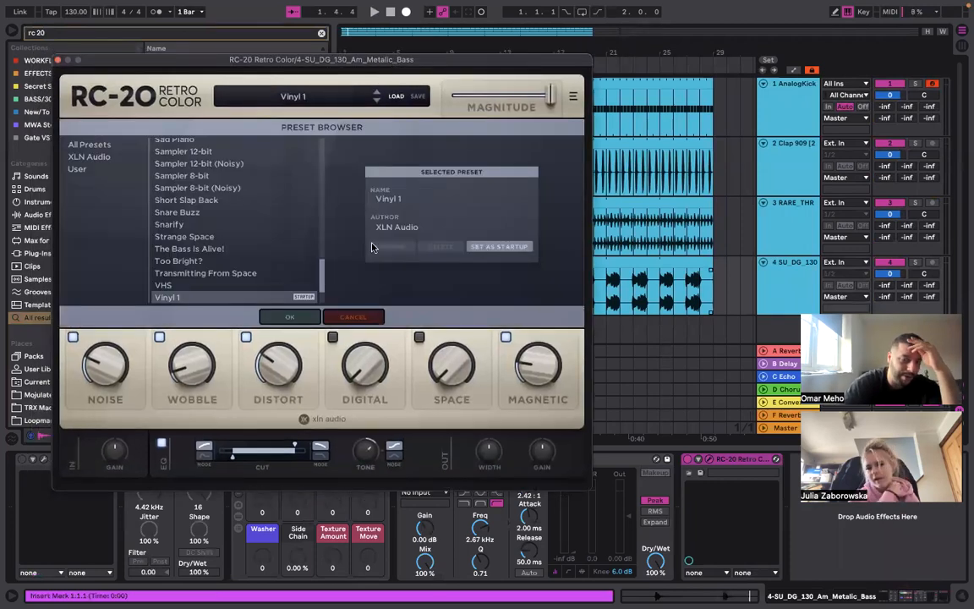
scroll(277, 220, "up", 15)
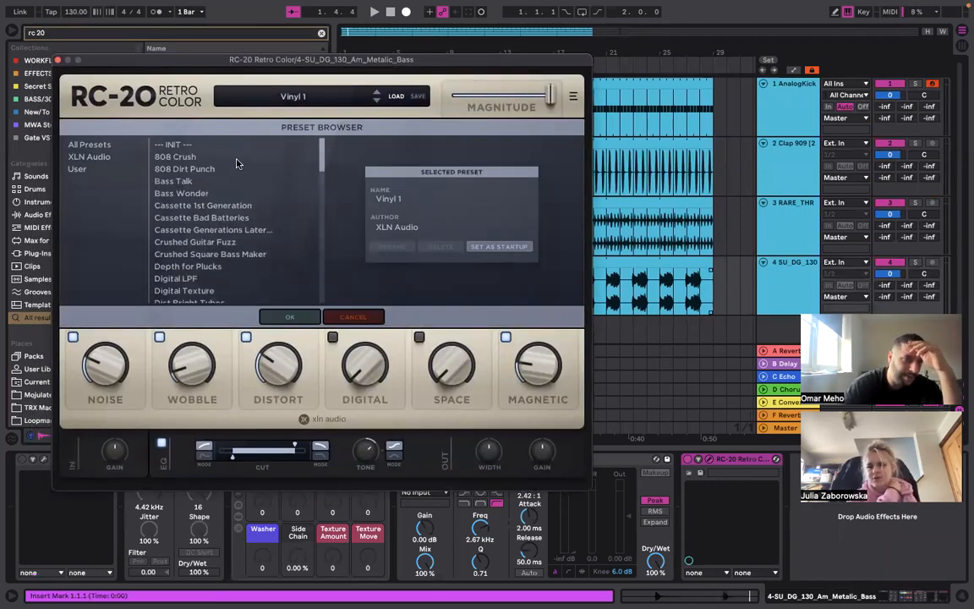
left_click(195, 155)
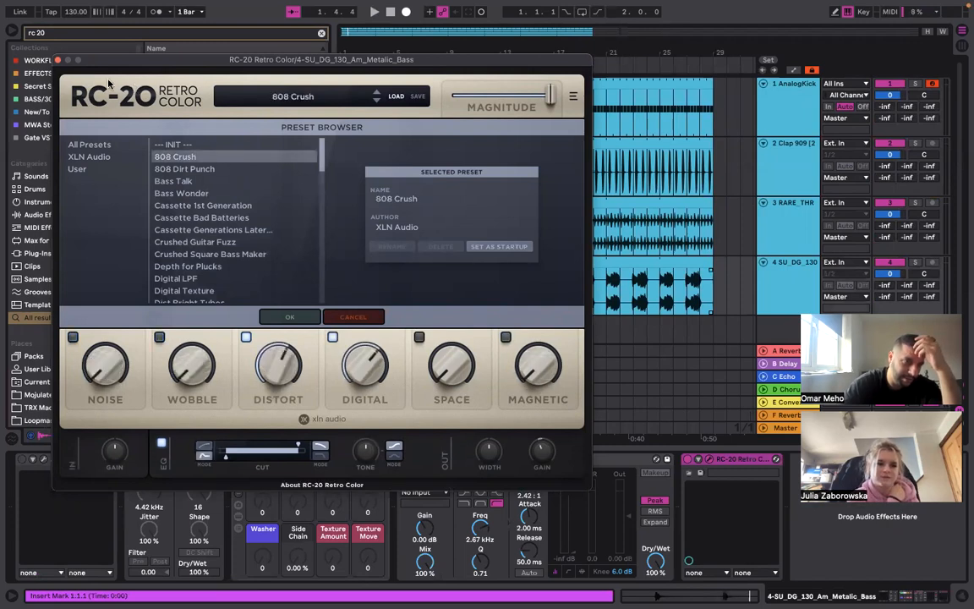
left_click(58, 60)
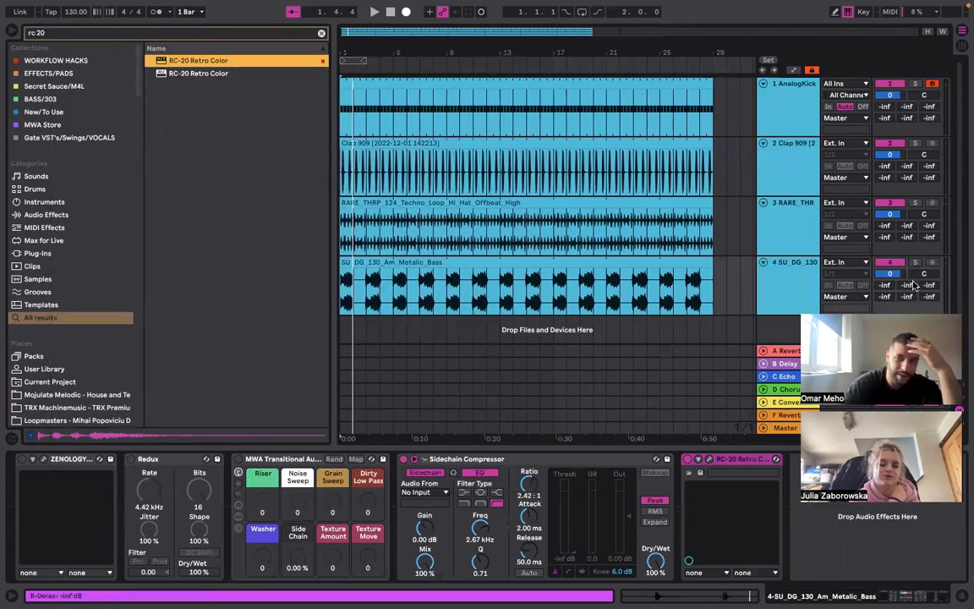
Solo the Am Metalic bass track, loop the full length of its clip, and play it with the RC-20 window reopened
left_click(564, 265)
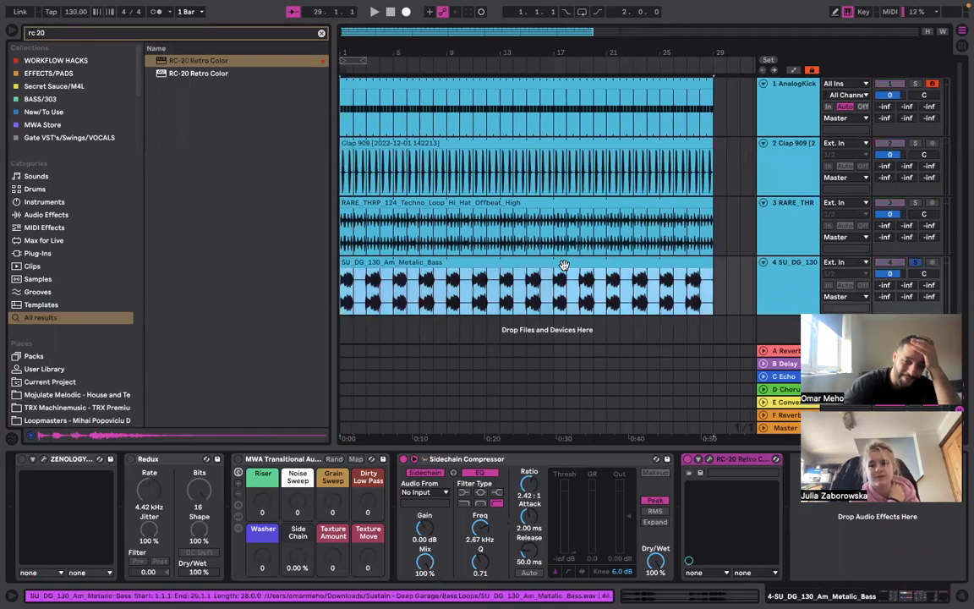
key("super+l")
left_click(709, 459)
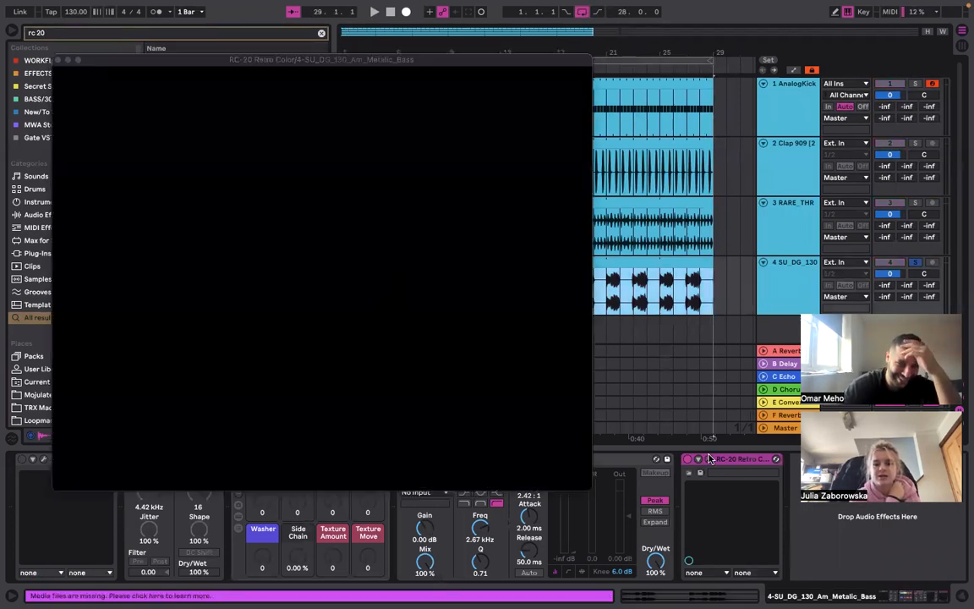
key("space")
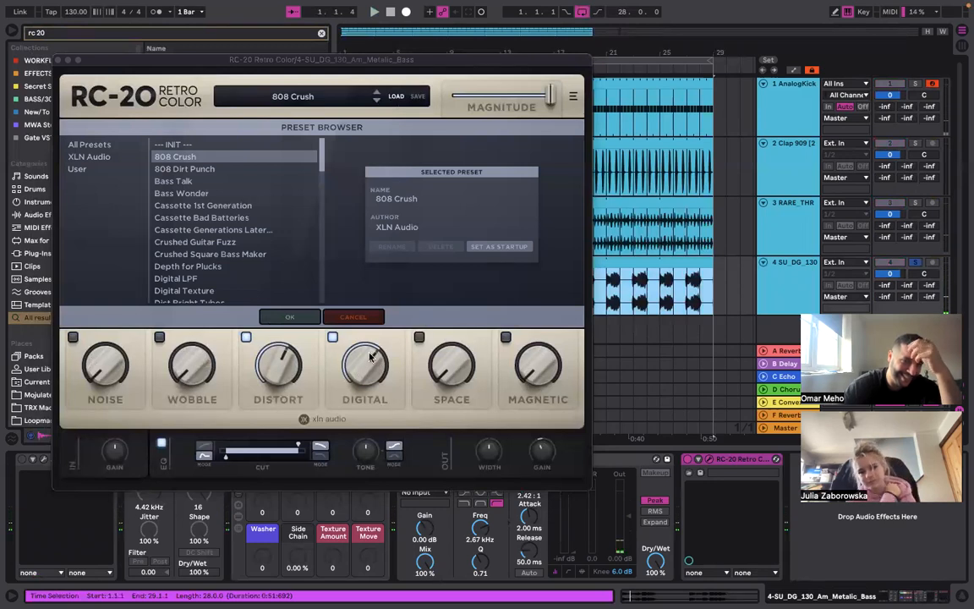
Lower RC-20's Distort to 42% and Digital to its minimum, then close the plug-in and turn off the bass track's solo
left_click_drag(272, 364, 286, 423)
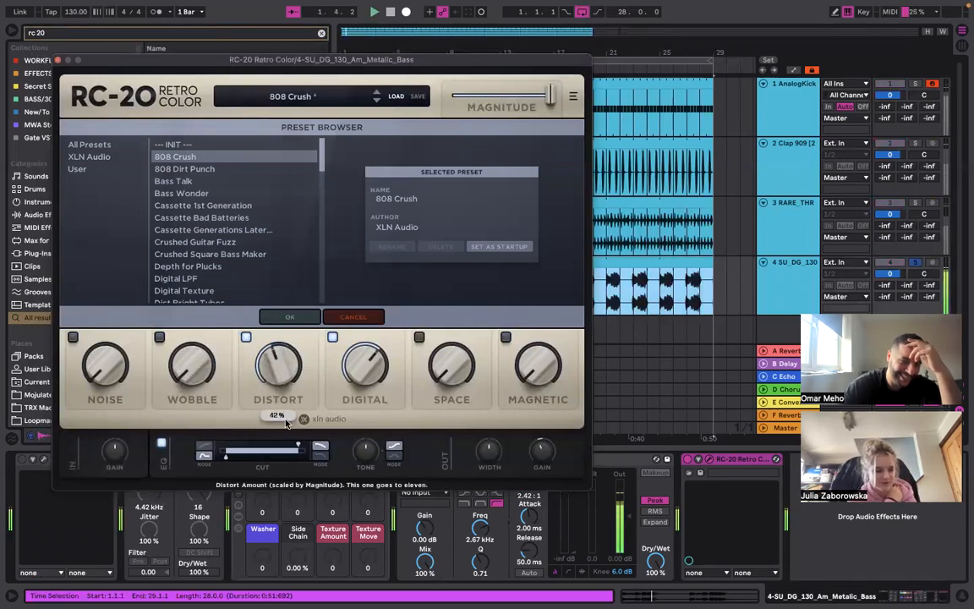
left_click_drag(367, 365, 372, 419)
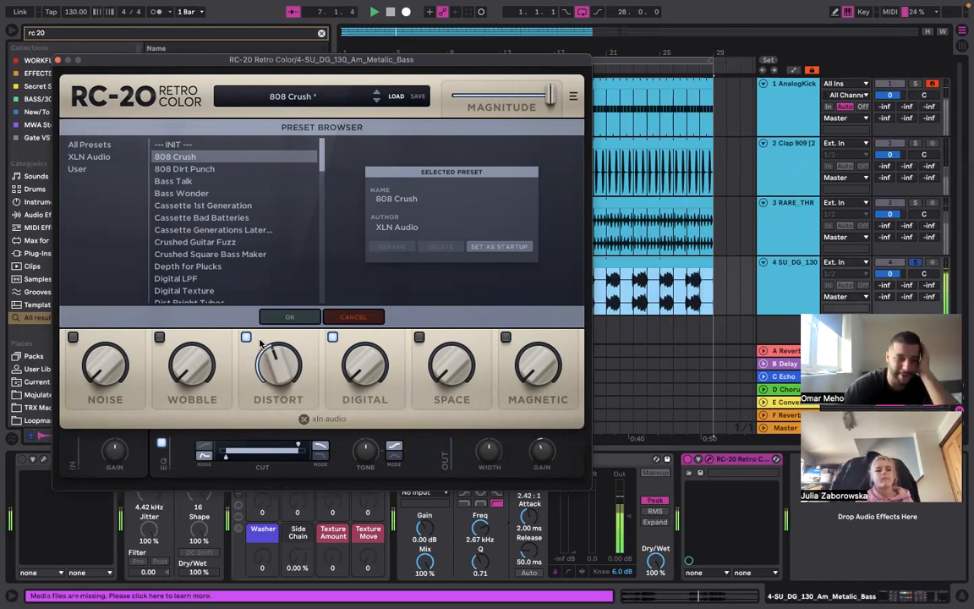
left_click(58, 60)
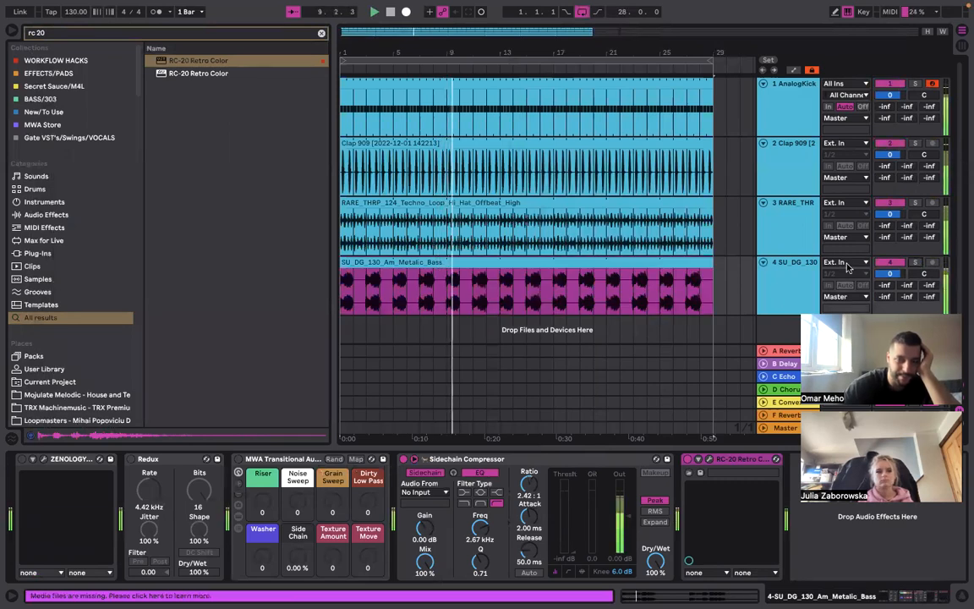
In RC-20, enable Wobble and try it at 63% and 100% before lowering it to a small amount, with Digital and Distort switched off
left_click(700, 458)
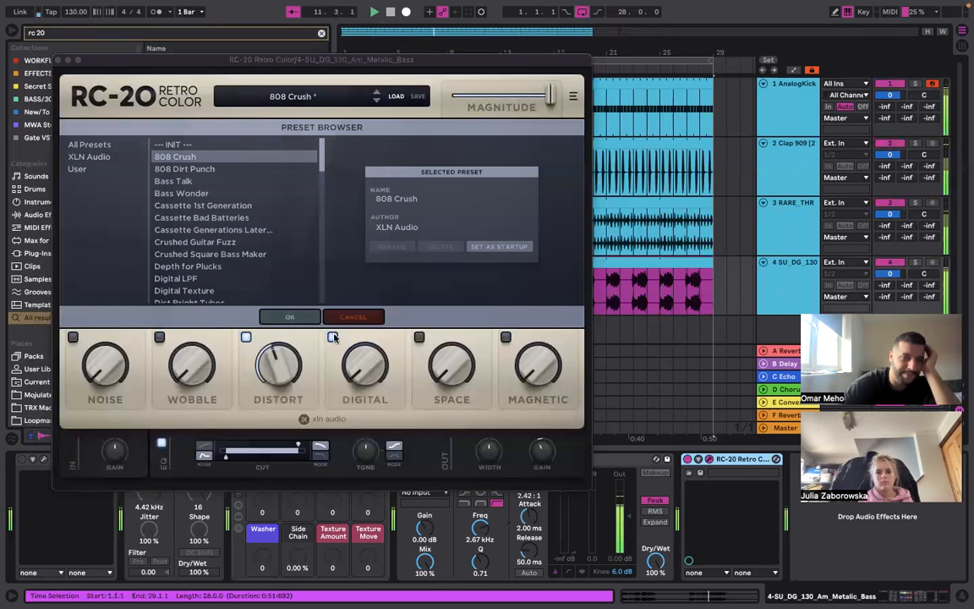
left_click(160, 337)
left_click_drag(190, 280, 226, 231)
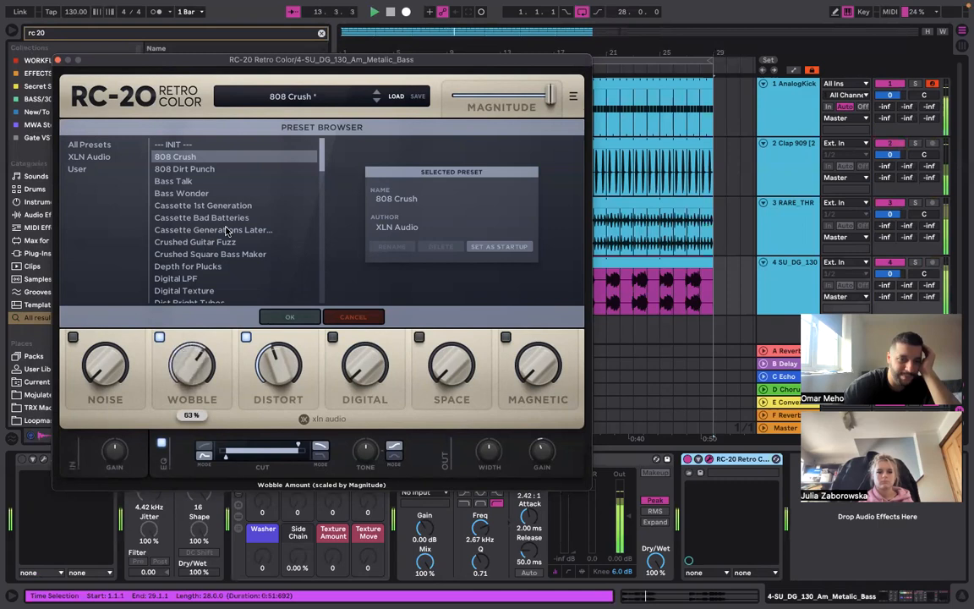
left_click_drag(186, 391, 207, 319)
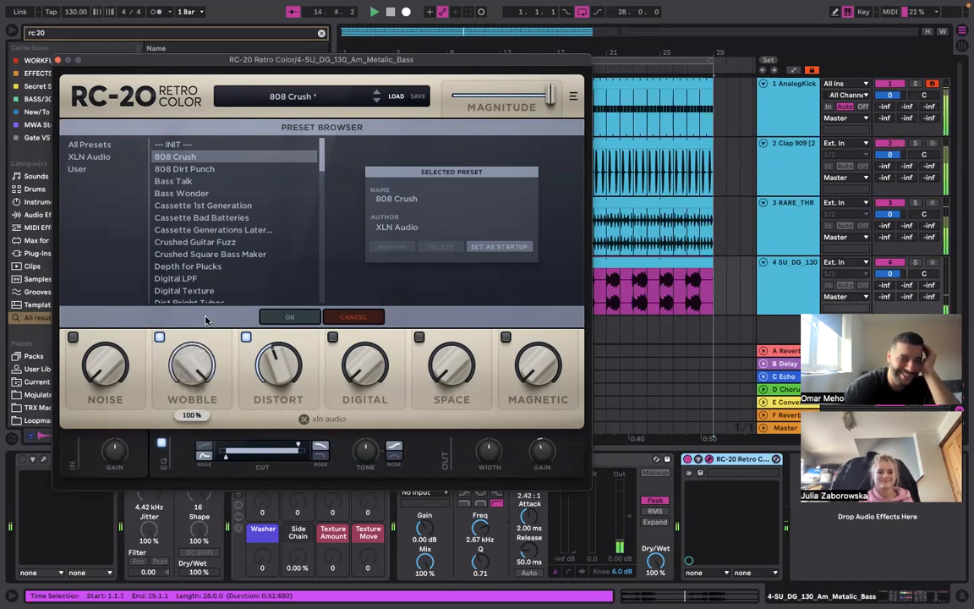
left_click_drag(191, 363, 199, 412)
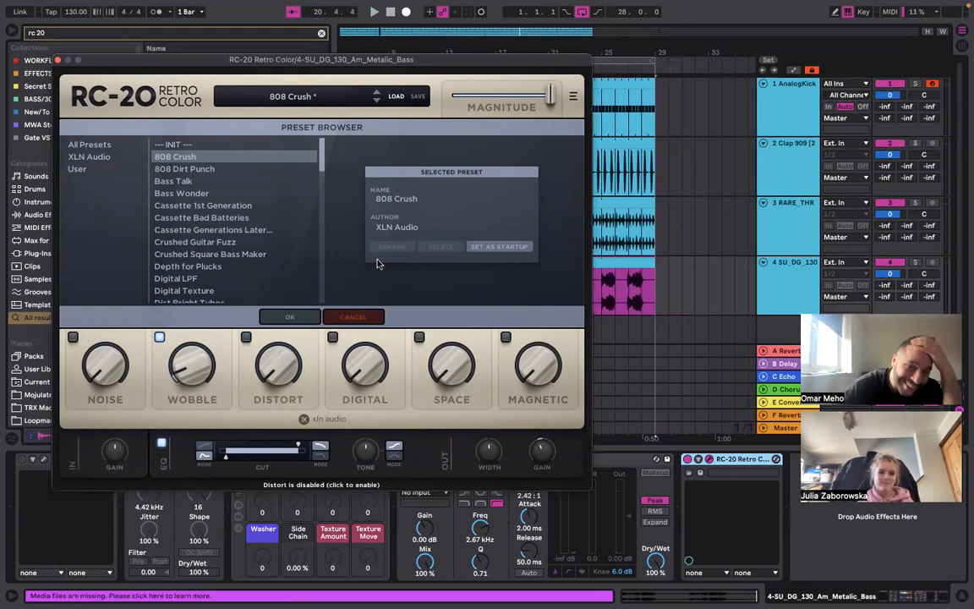
Play the loop again from bar 1 and re-enable RC-20's Digital module with its amount kept at minimum
key("space")
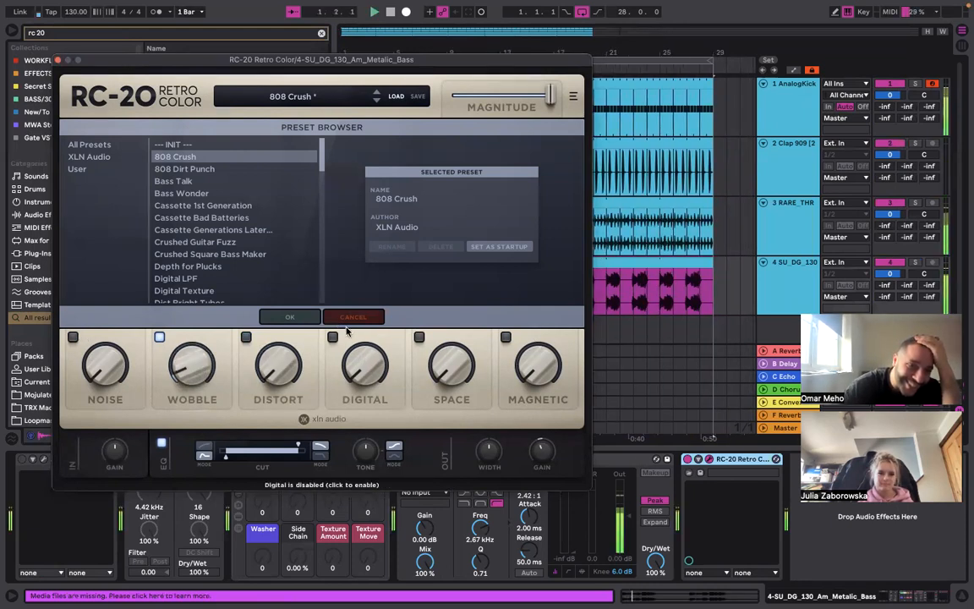
left_click(332, 338)
left_click_drag(375, 379, 352, 434)
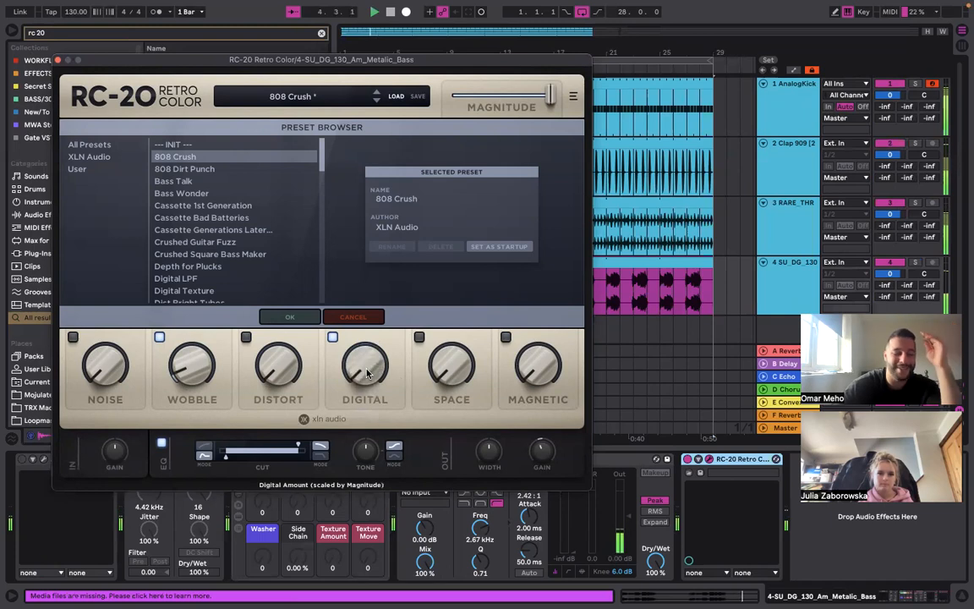
Enable RC-20's Space module at its minimum amount and enable Magnetic with its amount turned up high
left_click(420, 337)
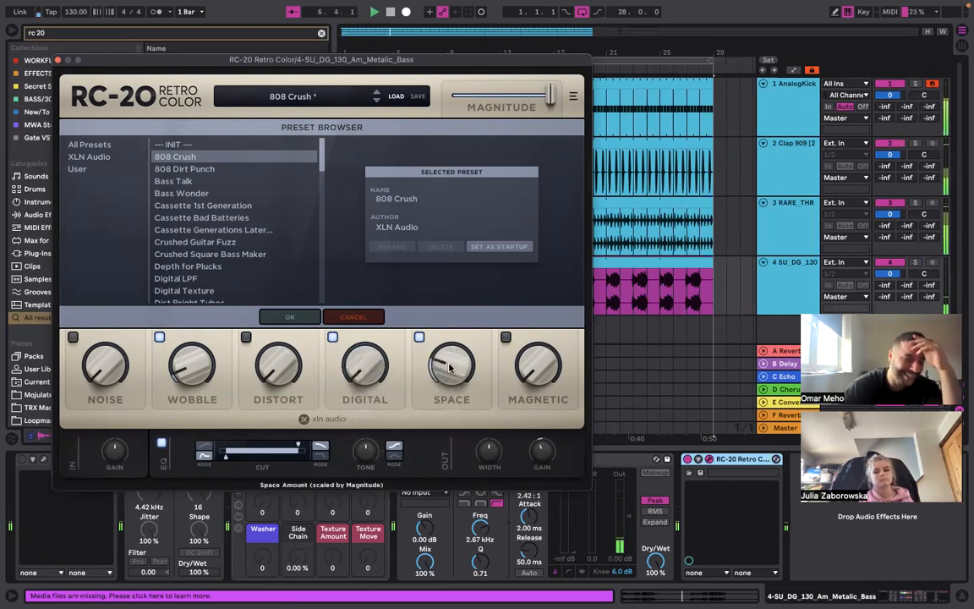
mouse_move(449, 368)
left_mouse_down()
mouse_move(448, 398)
mouse_move(467, 367)
mouse_move(457, 385)
left_mouse_up()
left_click(507, 338)
left_click_drag(529, 370, 605, 284)
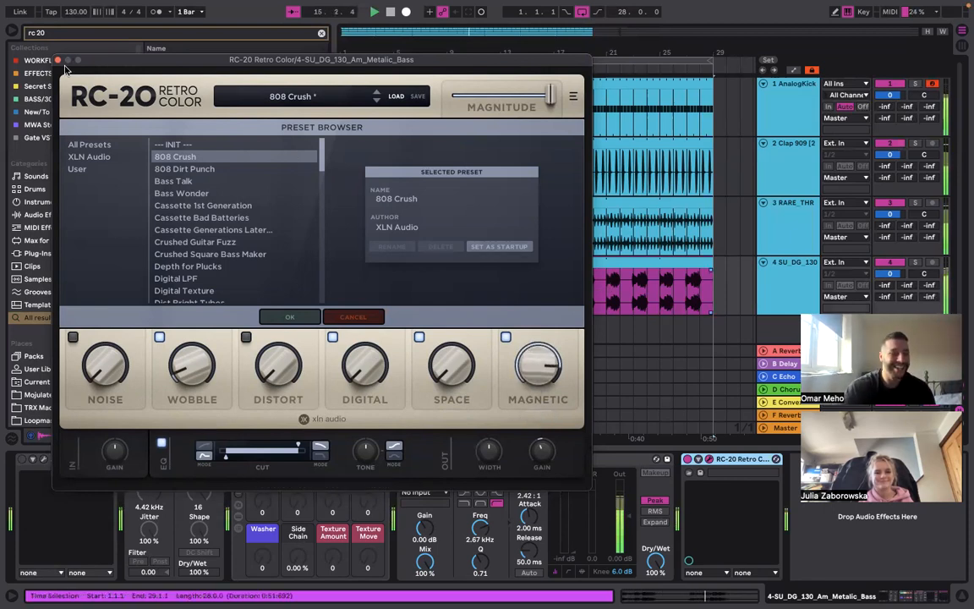
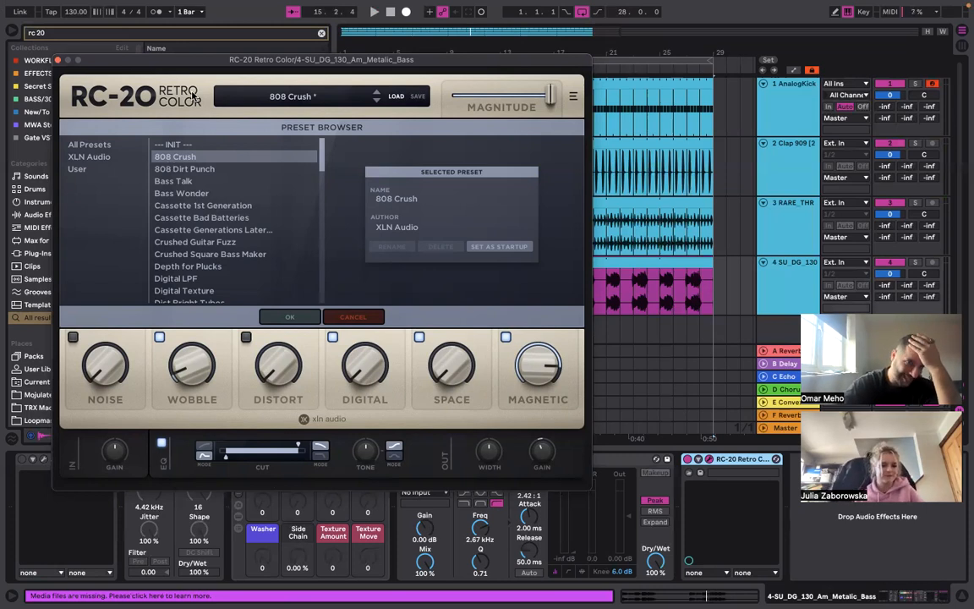
Reposition and close the RC-20 window, and clear the browser search
left_click_drag(203, 61, 231, 61)
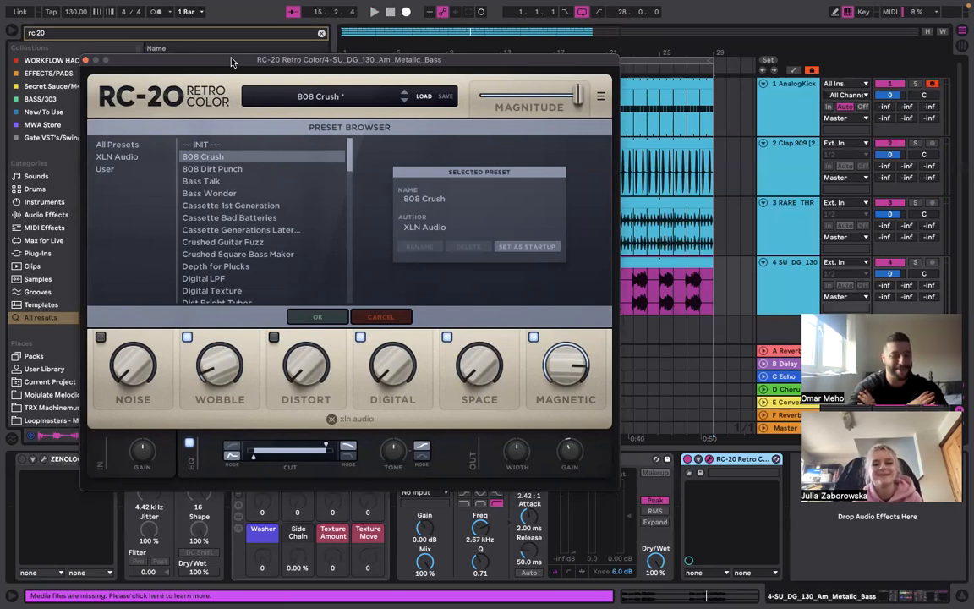
left_click_drag(232, 62, 225, 62)
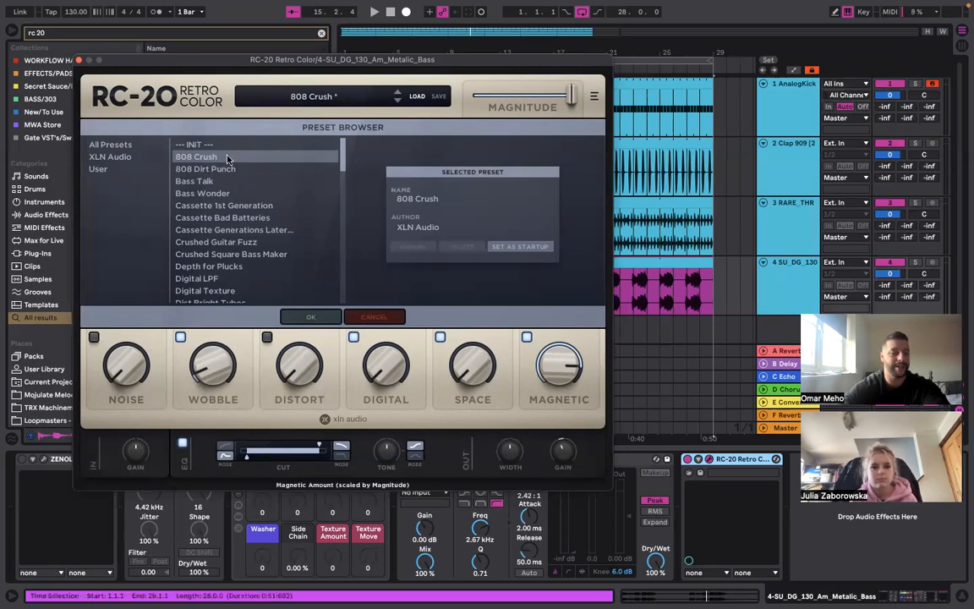
left_click(78, 61)
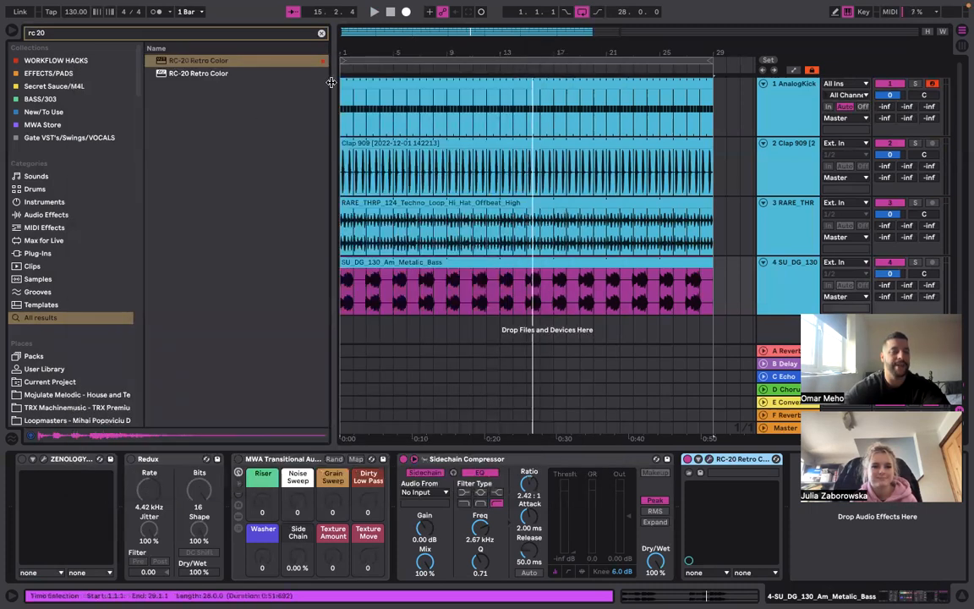
left_click(322, 34)
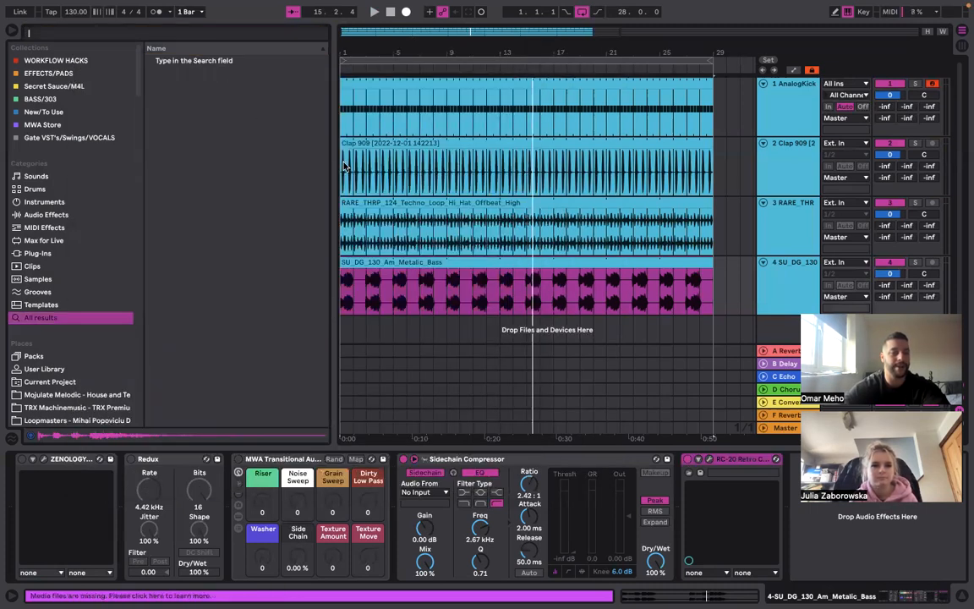
Play the arrangement from bar 1 and set the bass track's send A to the reverb return at -17.2 dB
left_click(344, 237)
key("space")
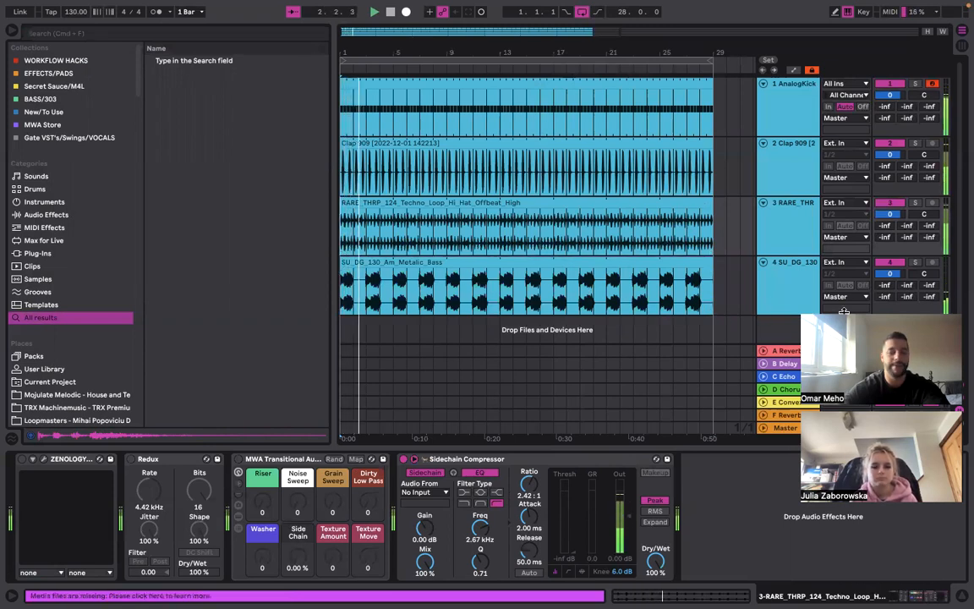
mouse_move(889, 287)
left_mouse_down()
mouse_move(889, 254)
mouse_move(889, 277)
left_mouse_up()
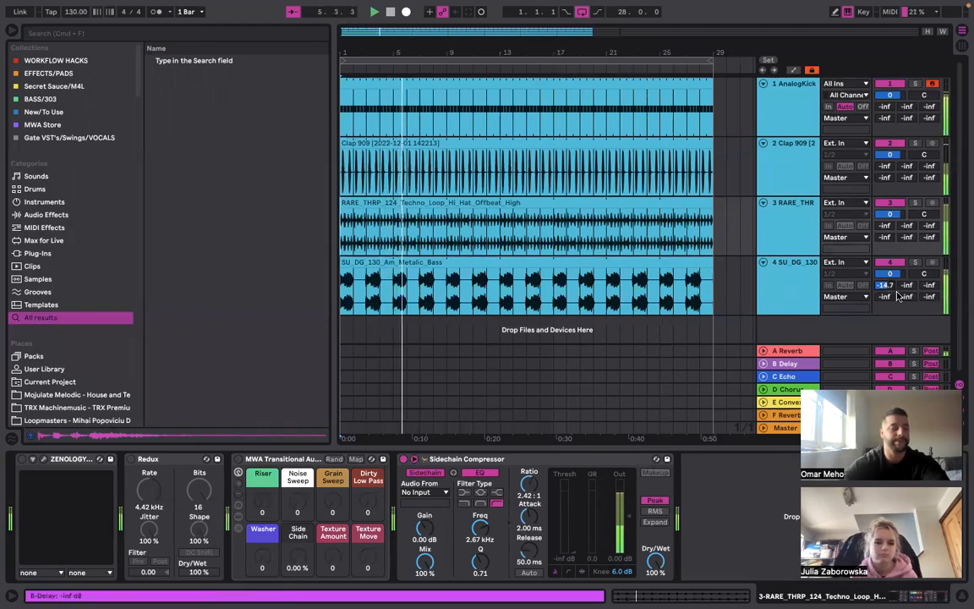
right_click(927, 278)
left_click(915, 285)
right_click(913, 275)
left_click(896, 279)
left_click_drag(886, 286, 885, 292)
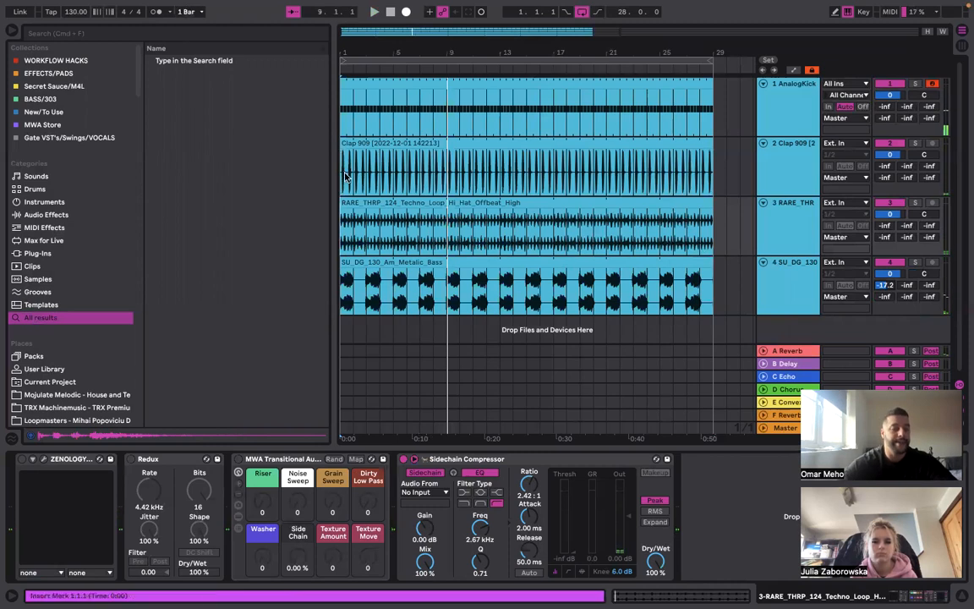
Search the browser for "vocal" and preview 003_Vocal_125bpm_G_Glitch.wav
left_click(214, 36)
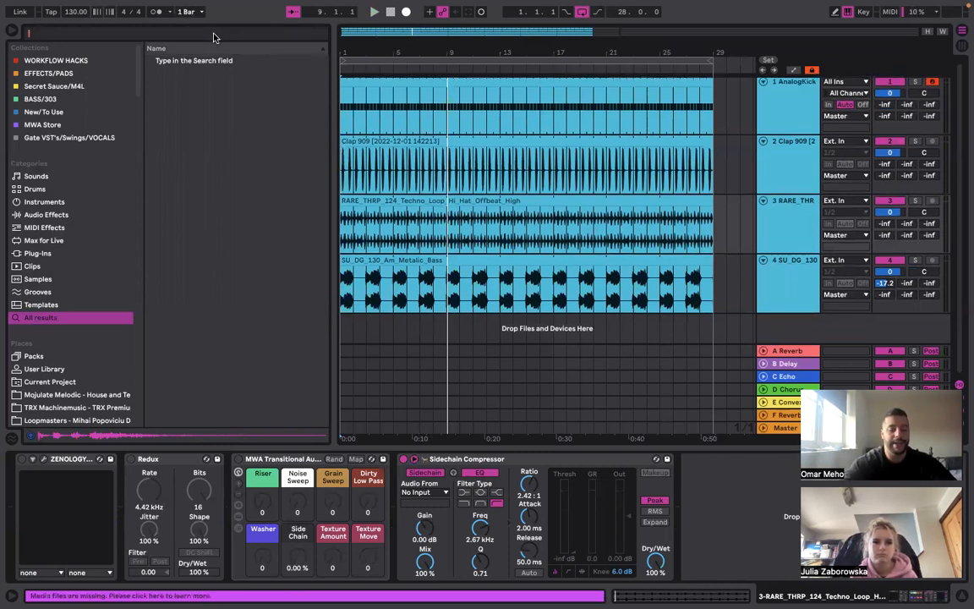
type("vocal")
left_click(176, 123)
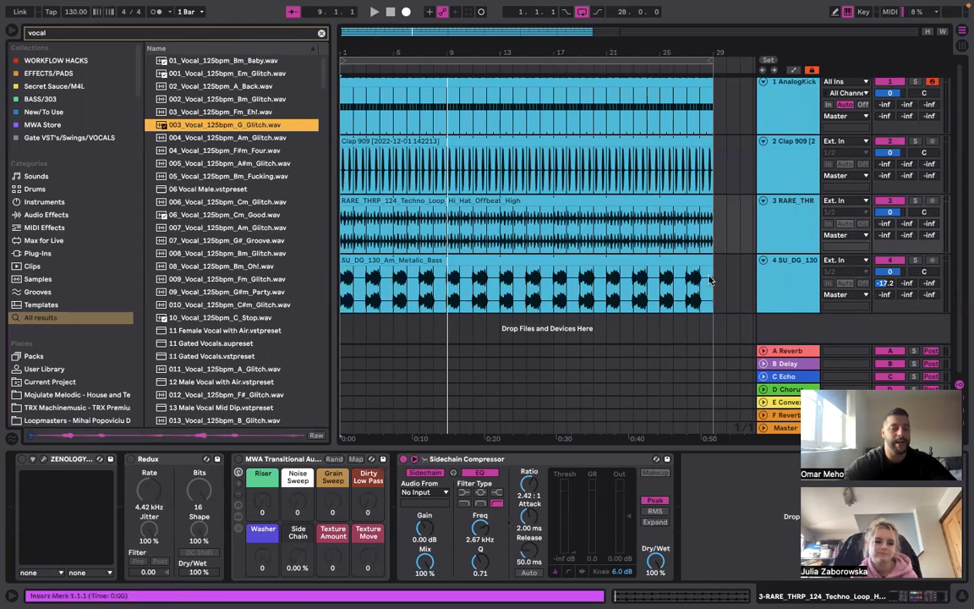
Insert a MIDI track below the bass, load 003_Vocal_125bpm_G_Glitch.wav as its instrument, and arm the track to test the sample
right_click(777, 341)
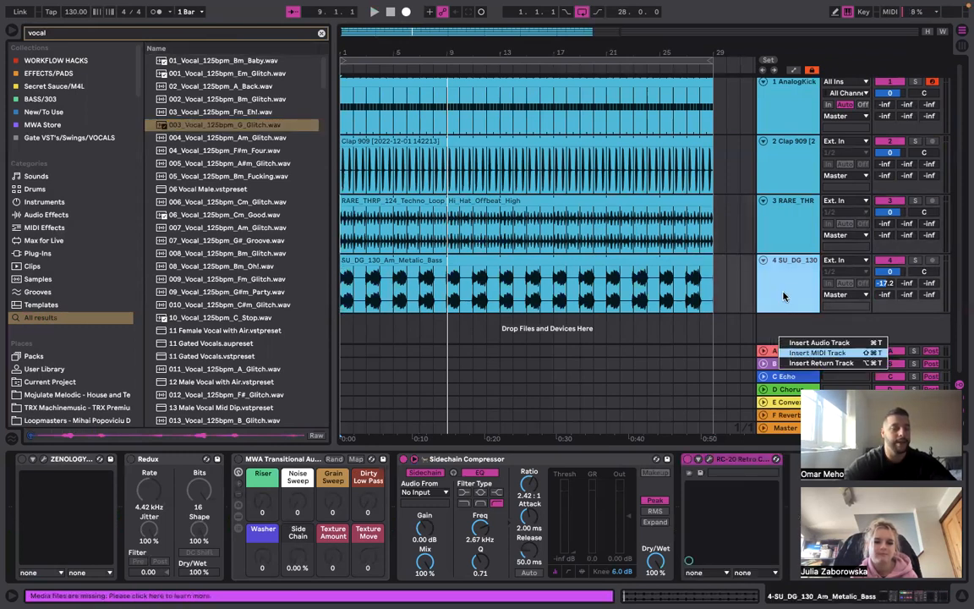
key("Return")
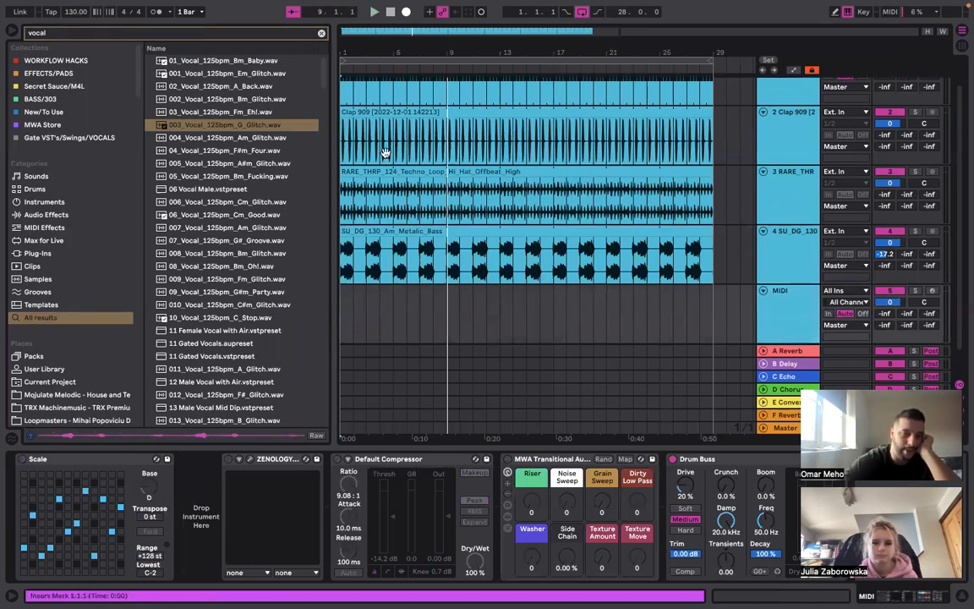
left_click_drag(237, 124, 202, 492)
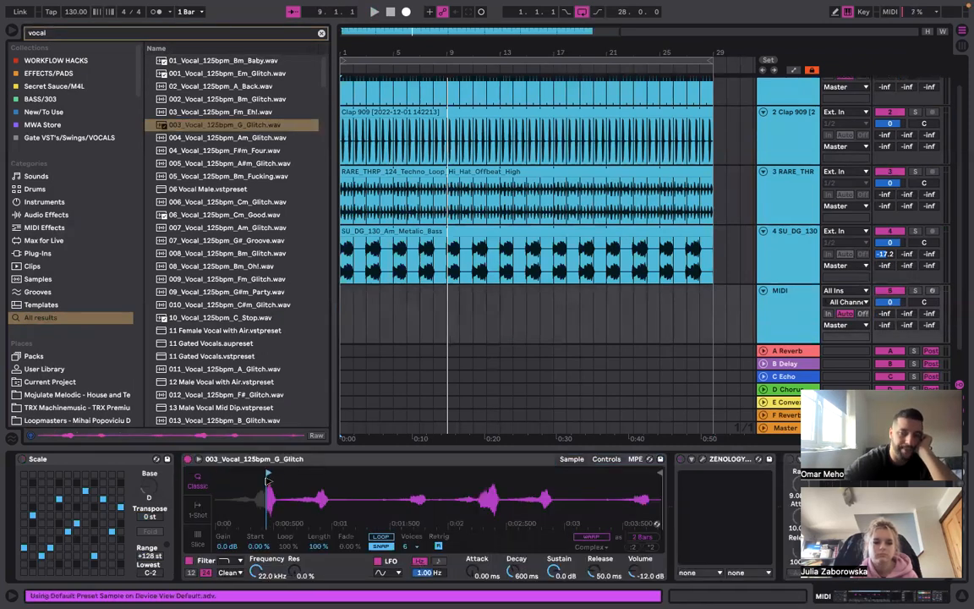
left_click(934, 290)
key("a")
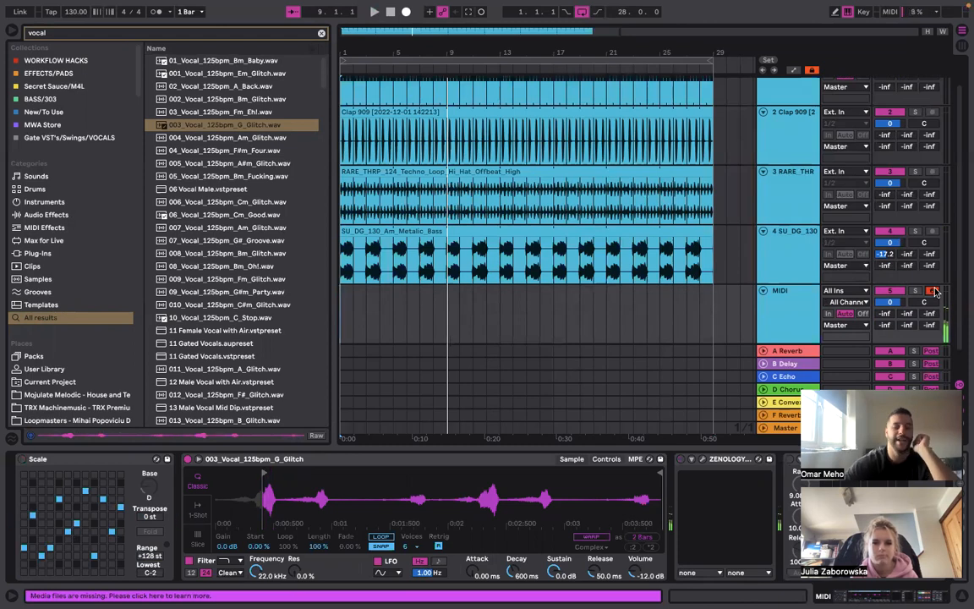
Create an empty clip at bar 1 of the MIDI track and record a vocal-sample performance from bar 1 to about bar 17
left_click(343, 292)
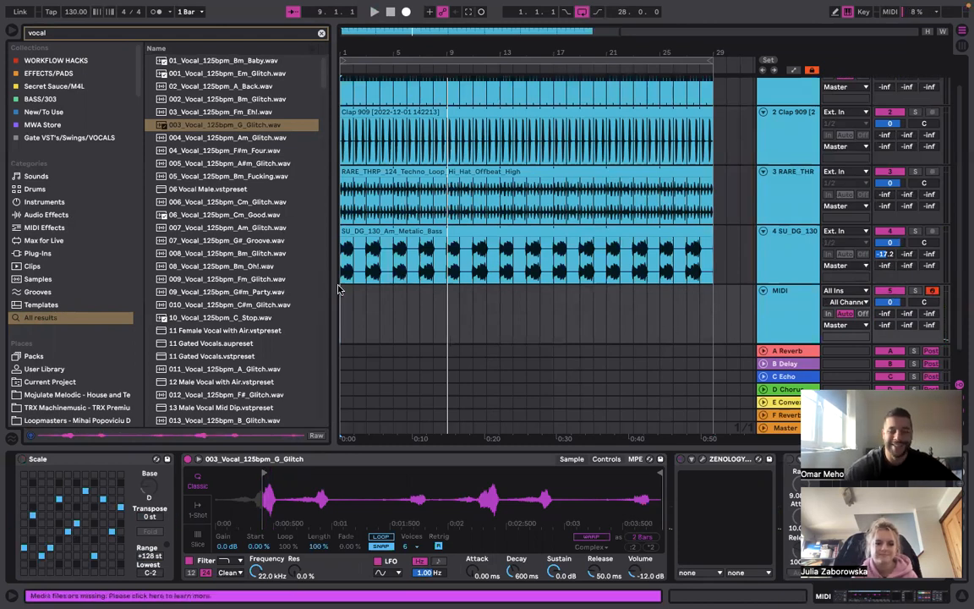
key("super+shift+m")
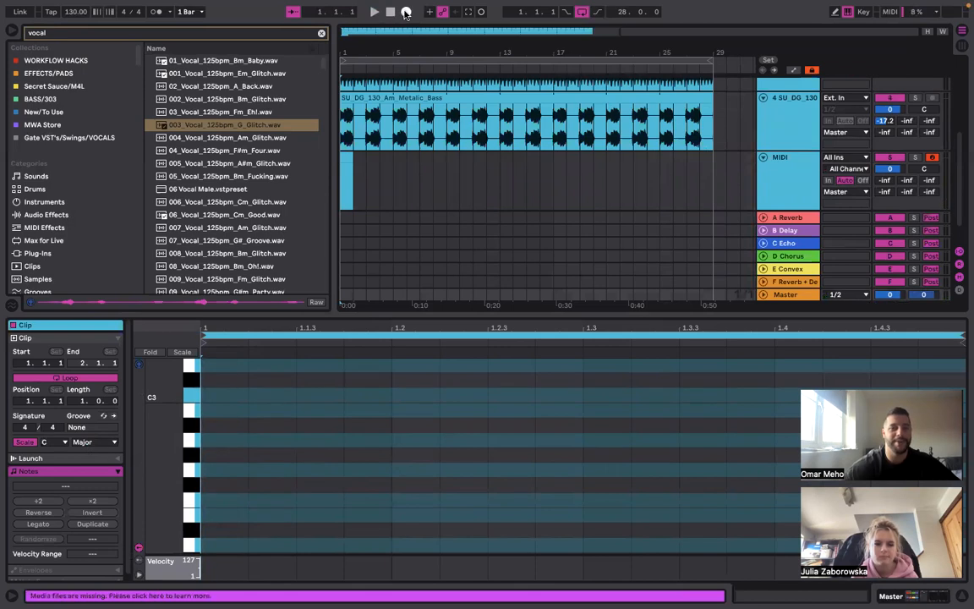
left_click(406, 13)
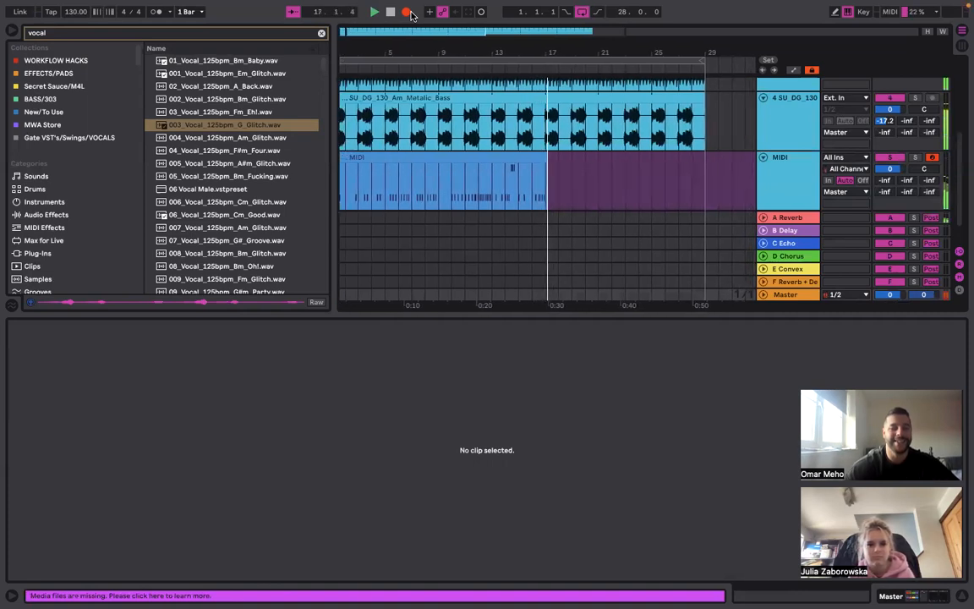
left_click(409, 13)
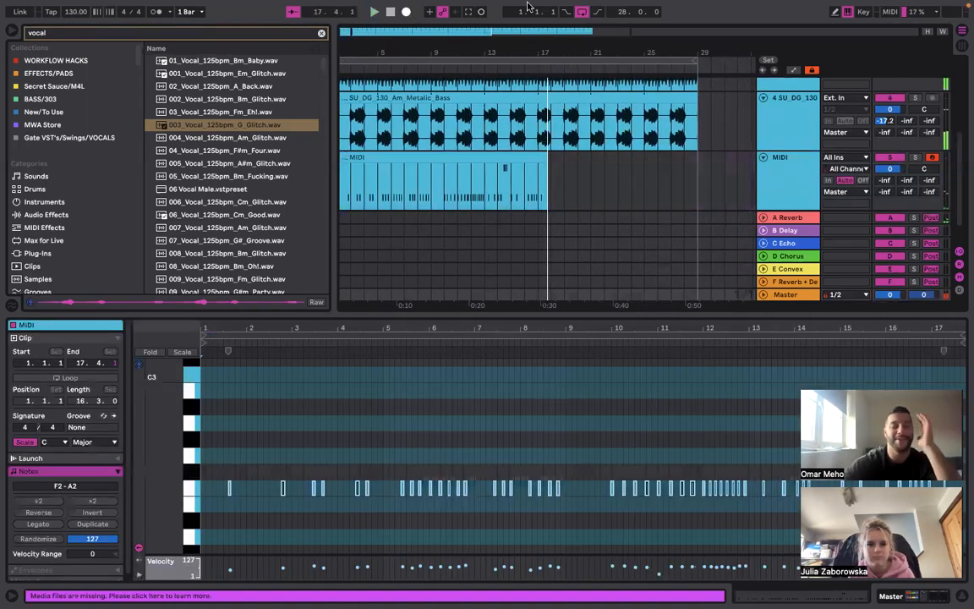
Play back the recorded MIDI clip from bar 1 and examine its notes up close in the piano roll
scroll(470, 162, "left", 1)
left_click(469, 153)
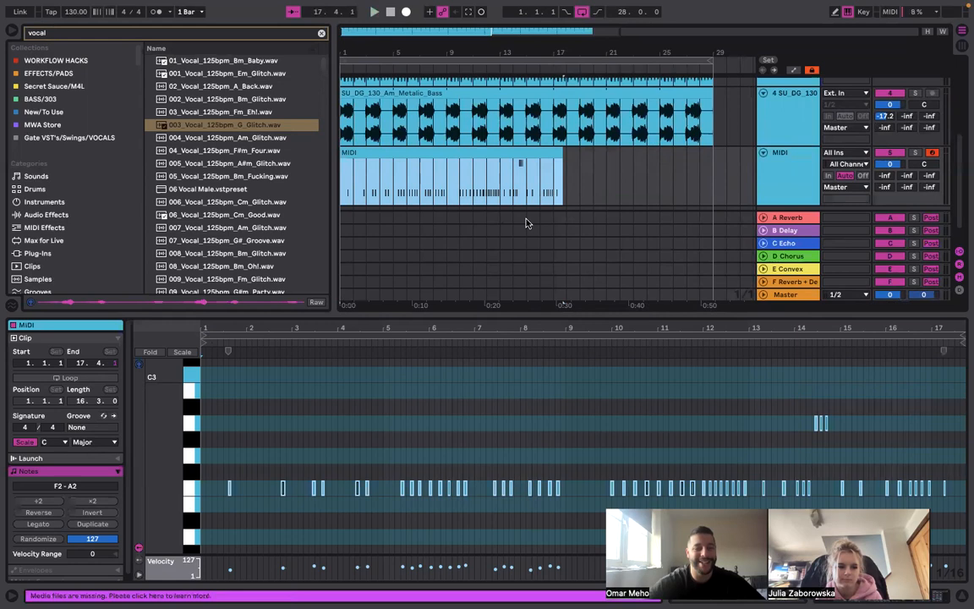
key("space")
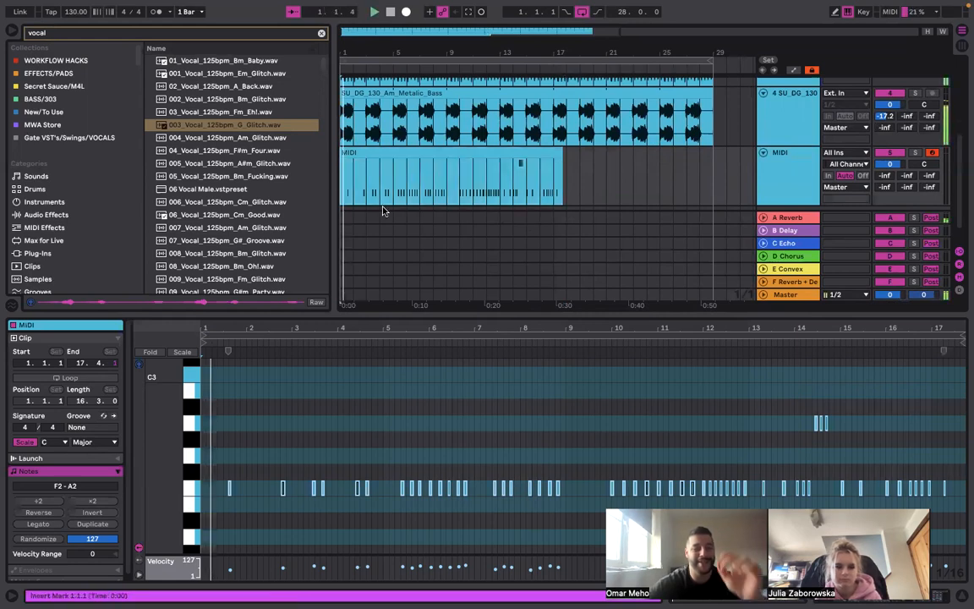
scroll(285, 445, "up", 5)
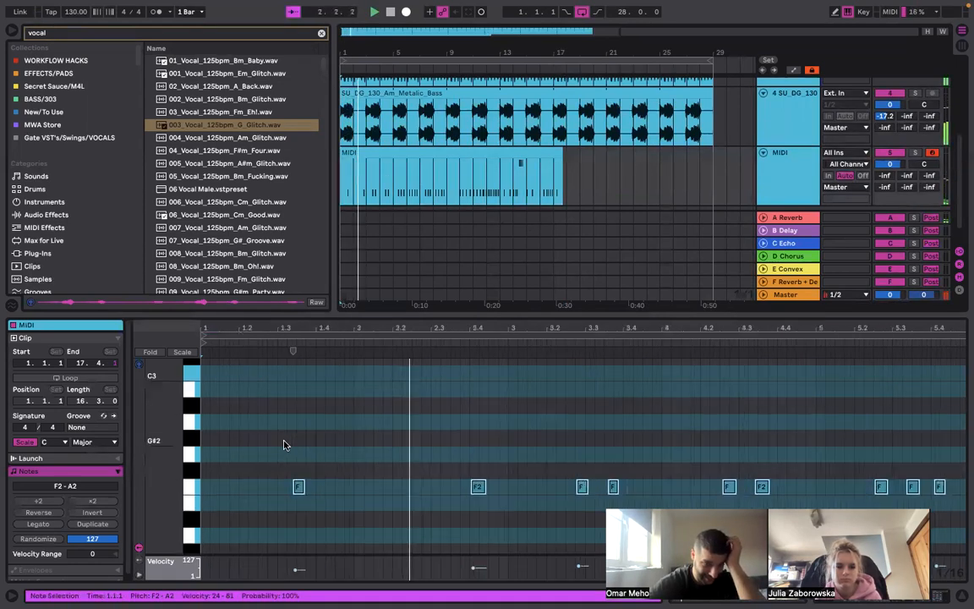
scroll(284, 445, "down", 1)
scroll(284, 445, "down", 3)
left_click(284, 445)
key("space")
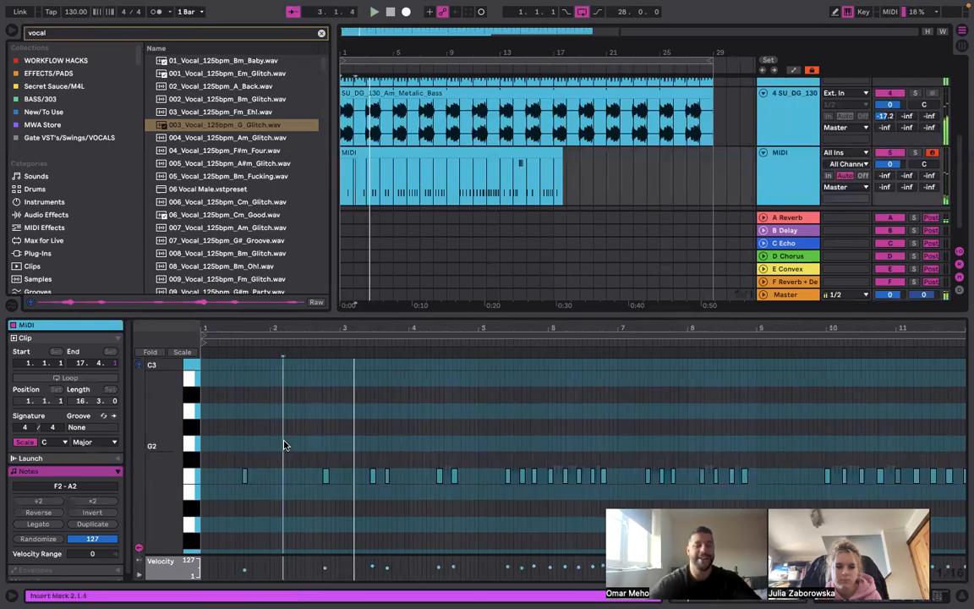
Delete all the recorded notes from the MIDI clip
key("super+a")
key("Delete")
scroll(284, 445, "up", 5)
scroll(265, 444, "up", 1)
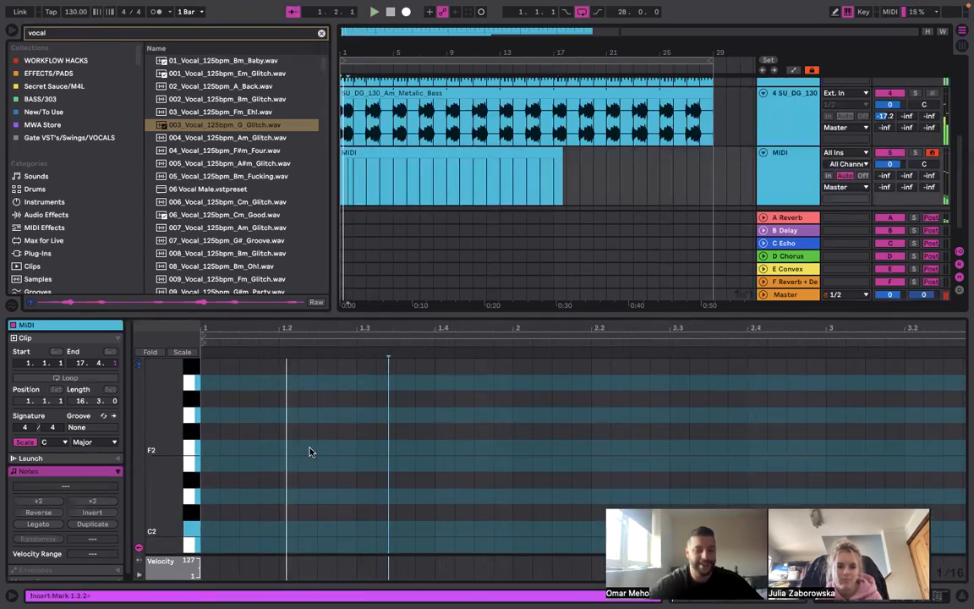
Add two F2 notes in bar 1 and adjust their timing to 1.2.1 and 1.2.4 while listening to the playback
double_click(306, 448)
double_click(343, 448)
left_click_drag(312, 450, 291, 457)
key("space")
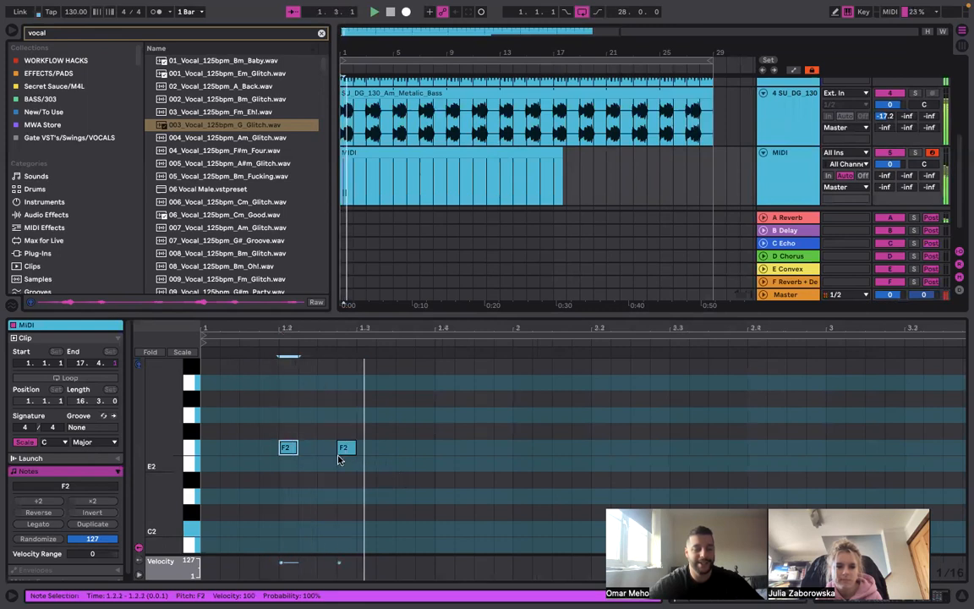
left_click_drag(343, 451, 366, 453)
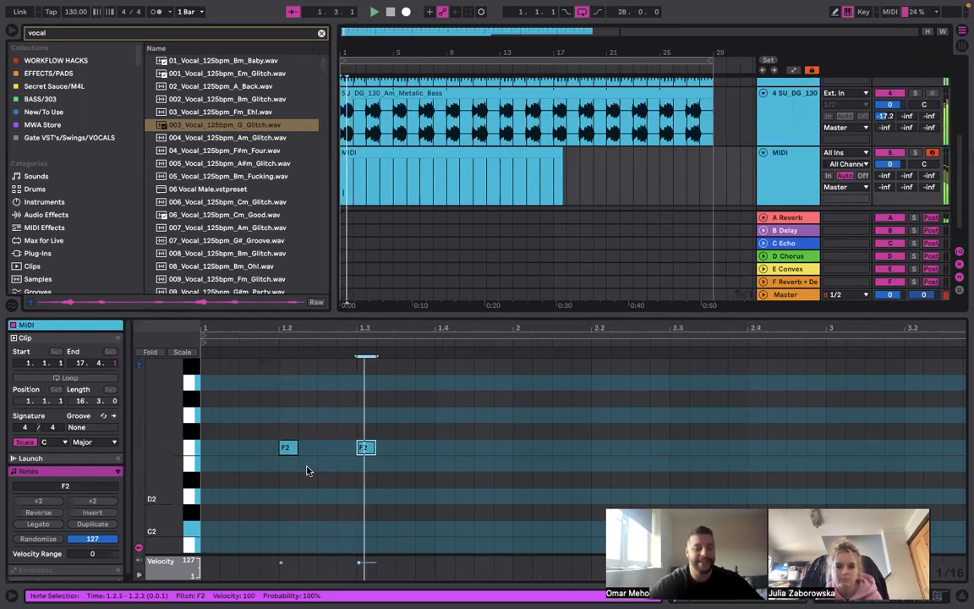
mouse_move(286, 449)
left_mouse_down()
mouse_move(342, 451)
mouse_move(281, 452)
left_mouse_up()
left_click(342, 479)
left_click(319, 508)
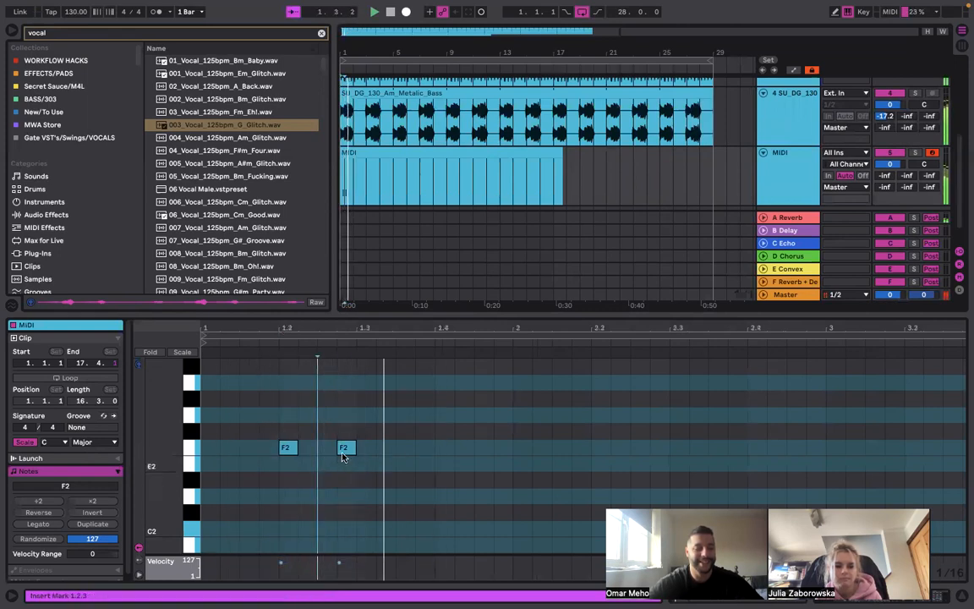
key("space")
Duplicate the two-note F2 pattern every half bar along the MIDI clip
scroll(351, 485, "down", 3)
left_click_drag(288, 483, 137, 408)
key("super+d")
key("super+d")
key("super+d")
key("super+d")
key("super+d")
key("super+d")
key("super+d")
key("super+d")
key("super+d")
key("super+d")
key("super+d")
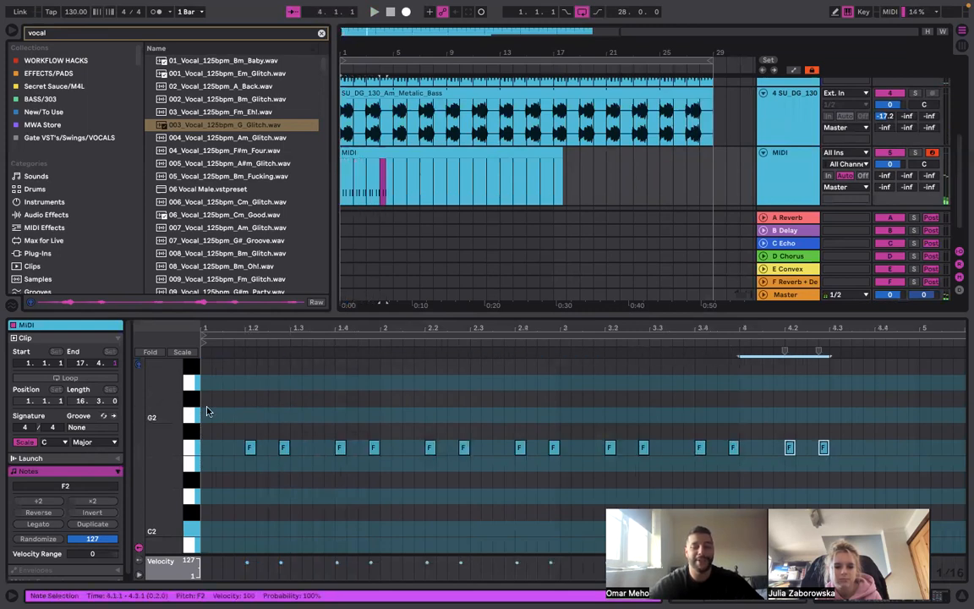
key("super+d")
key("super+d")
key("super+d")
key("super+d")
key("super+d")
key("super+d")
key("super+d")
key("super+d")
key("super+d")
key("super+d")
key("super+d")
key("super+d")
key("super+d")
key("super+d")
key("super+d")
key("super+d")
key("super+d")
key("super+d")
key("super+d")
key("super+d")
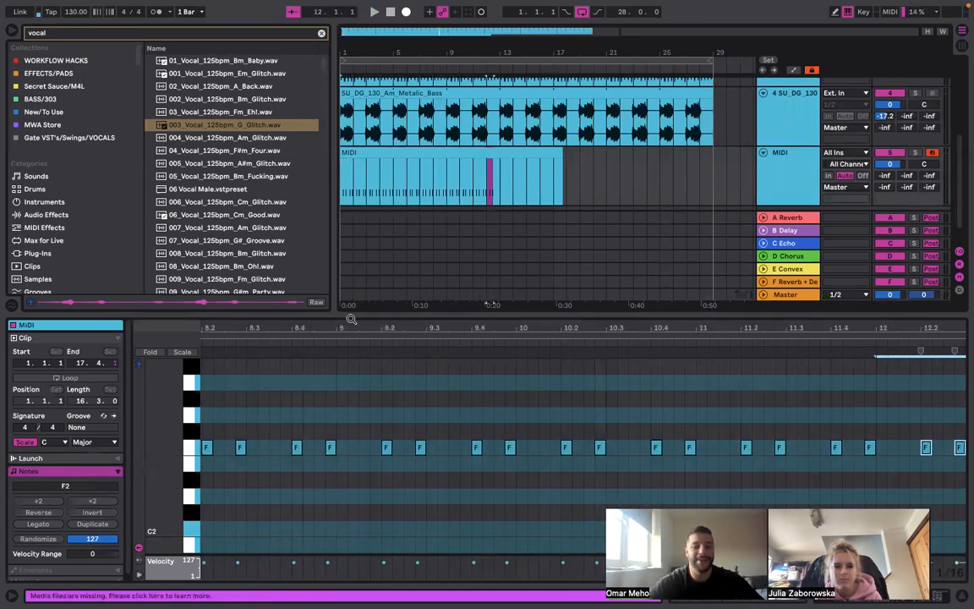
key("super+d")
key("super+d")
key("super+d")
key("super+d")
Split the MIDI clip at bar 9, repeat its eight-bar section, consolidate bars 1 to 29 into one clip and play it
left_click(444, 174)
key("super+e")
left_click(433, 152)
key("super+d")
key("super+d")
key("super+d")
scroll(676, 159, "down", 4)
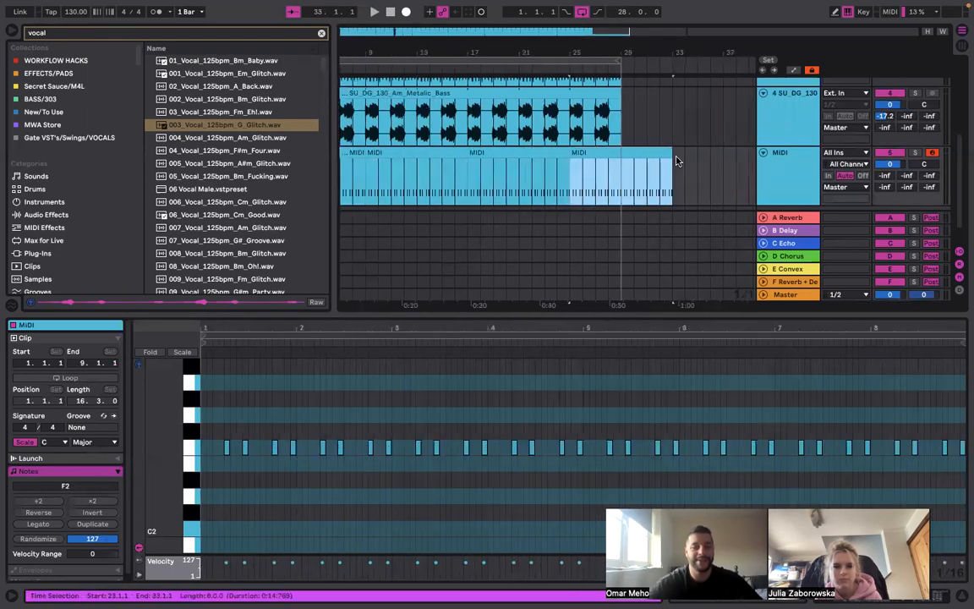
left_click_drag(572, 155, 302, 175)
key("super+j")
key("space")
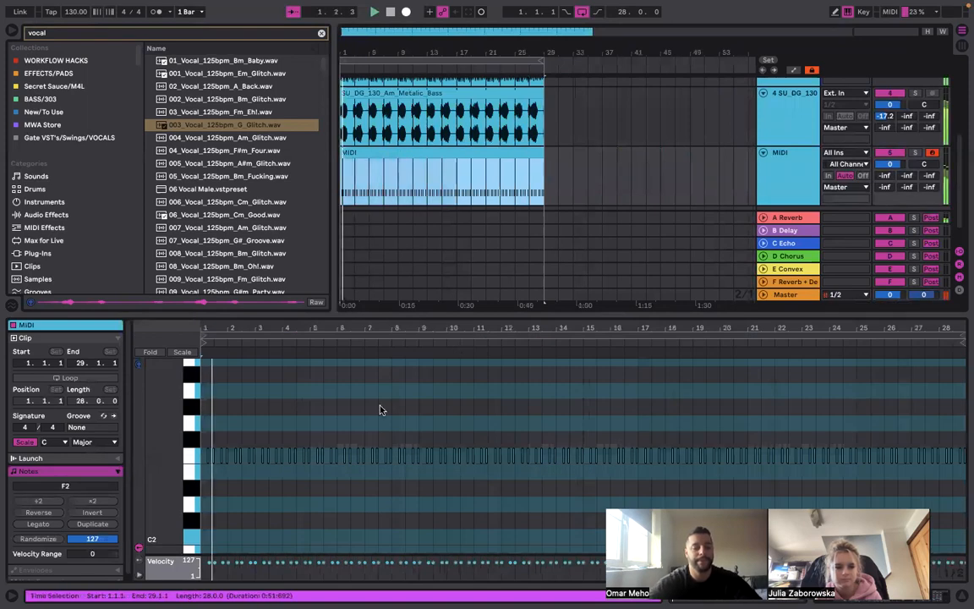
Delete all the F2 notes from the consolidated 28-bar MIDI clip
scroll(362, 412, "up", 5)
scroll(361, 414, "down", 1)
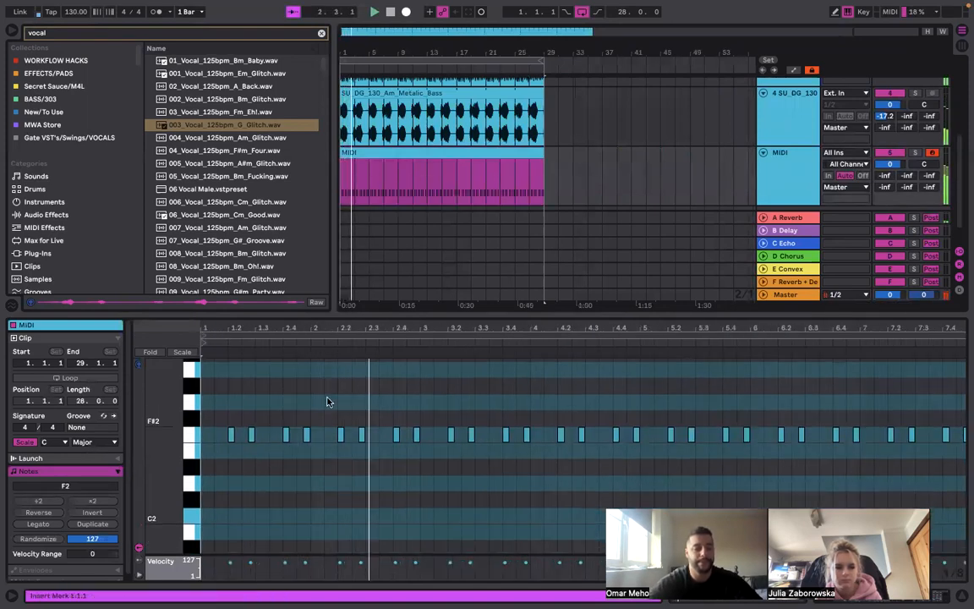
key("space")
left_click_drag(275, 416, 311, 452)
key("Delete")
key("super+a")
key("Delete")
Add two F2 notes at 1.2.3 and 1.3.3 in the emptied clip while the arrangement plays
key("space")
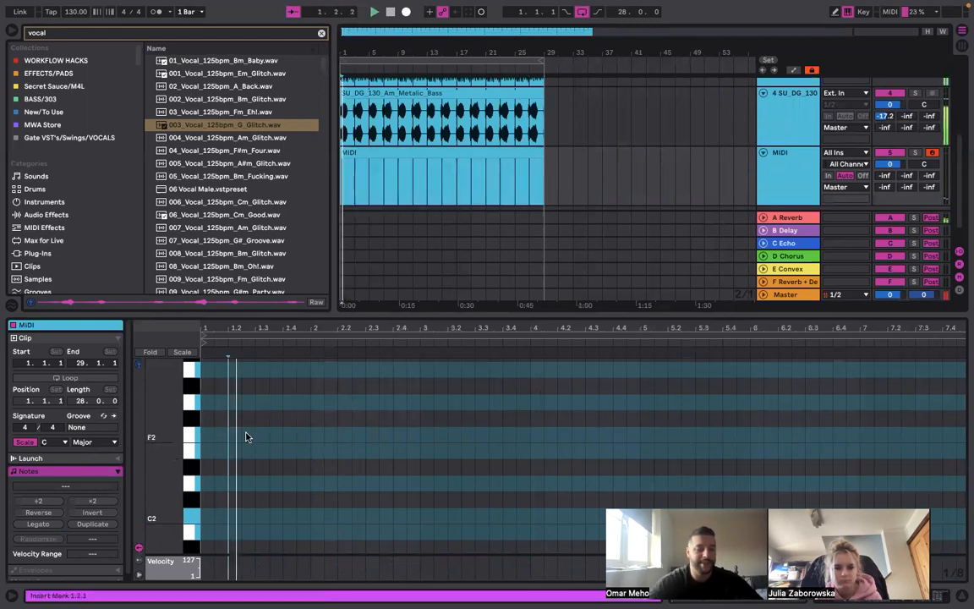
double_click(246, 436)
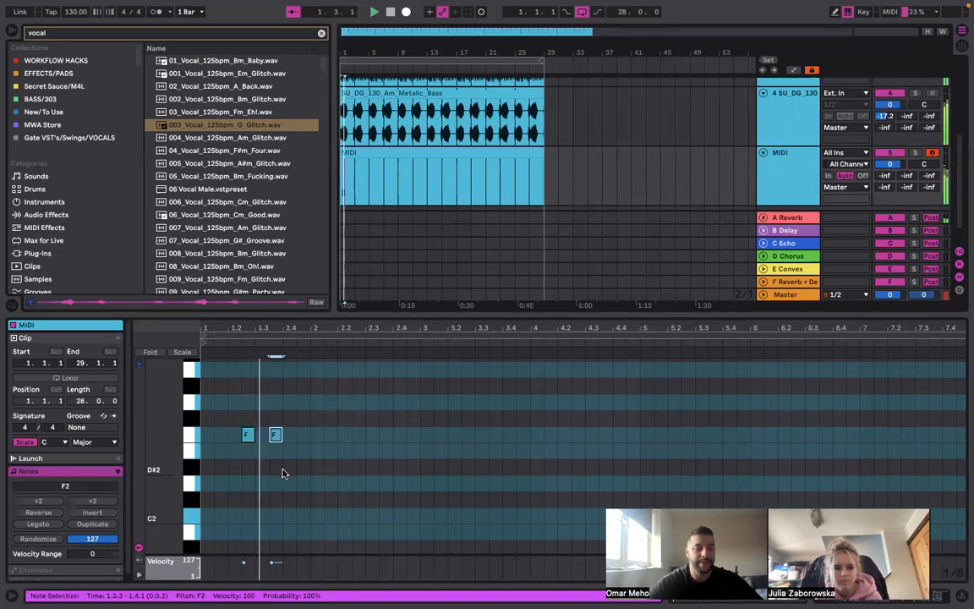
key("space")
left_click_drag(304, 479, 178, 404)
key("ctrl+d")
key("ctrl+d")
key("ctrl+d")
key("ctrl+d")
key("ctrl+d")
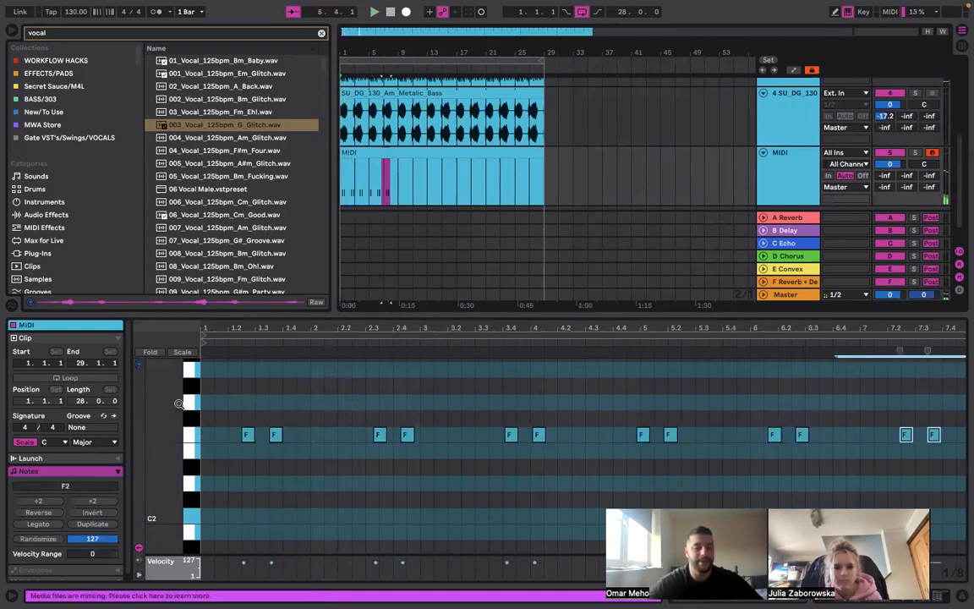
key("ctrl+z")
key("ctrl+z")
key("ctrl+z")
key("ctrl+z")
key("ctrl+z")
Duplicate the full first bar with its two F2 notes through bar 28 of the clip, checking it in playback
left_click_drag(307, 507, 179, 406)
key("ctrl+d")
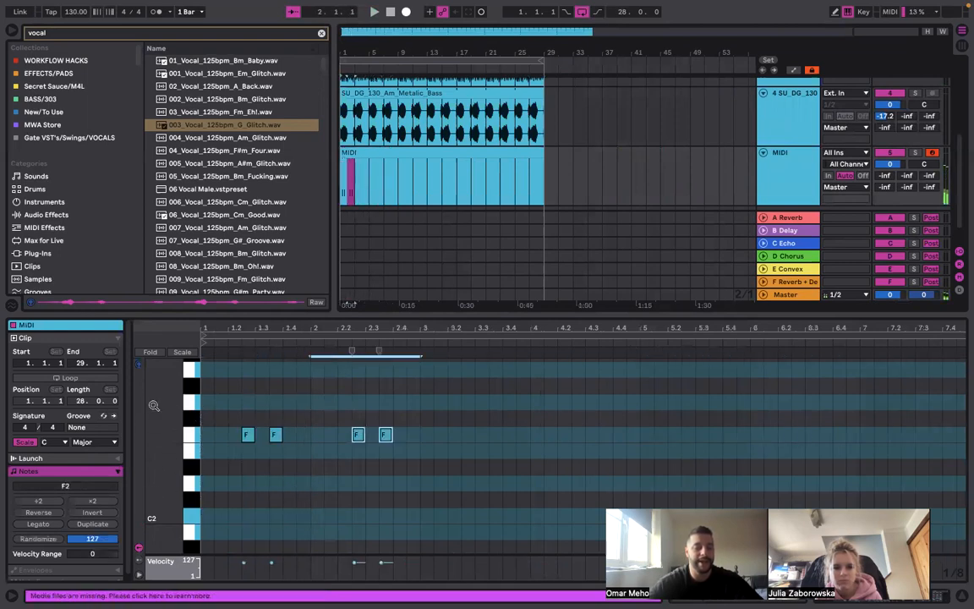
key("space")
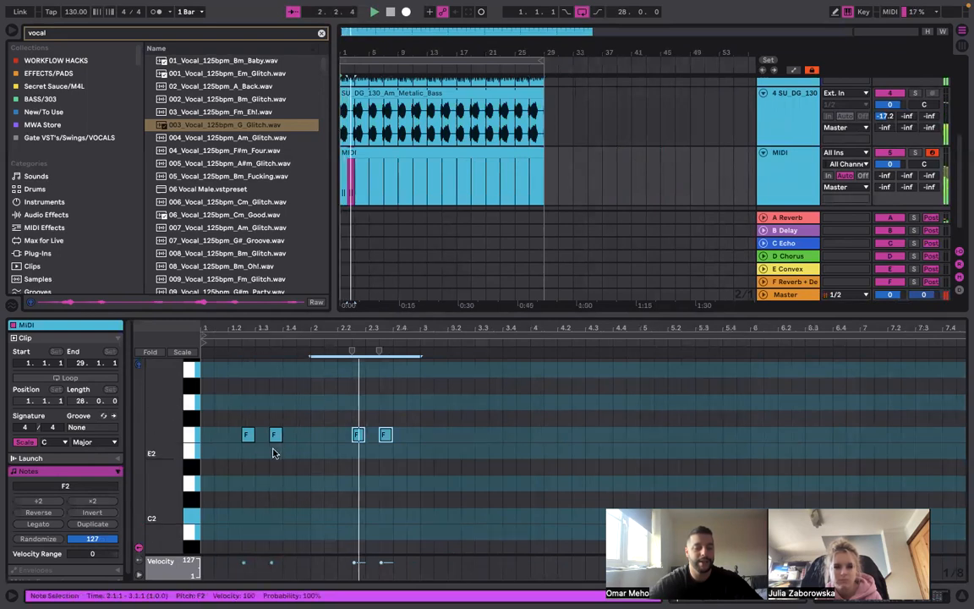
key("ctrl+d")
key("ctrl+d")
key("ctrl+d")
key("ctrl+d")
key("ctrl+d")
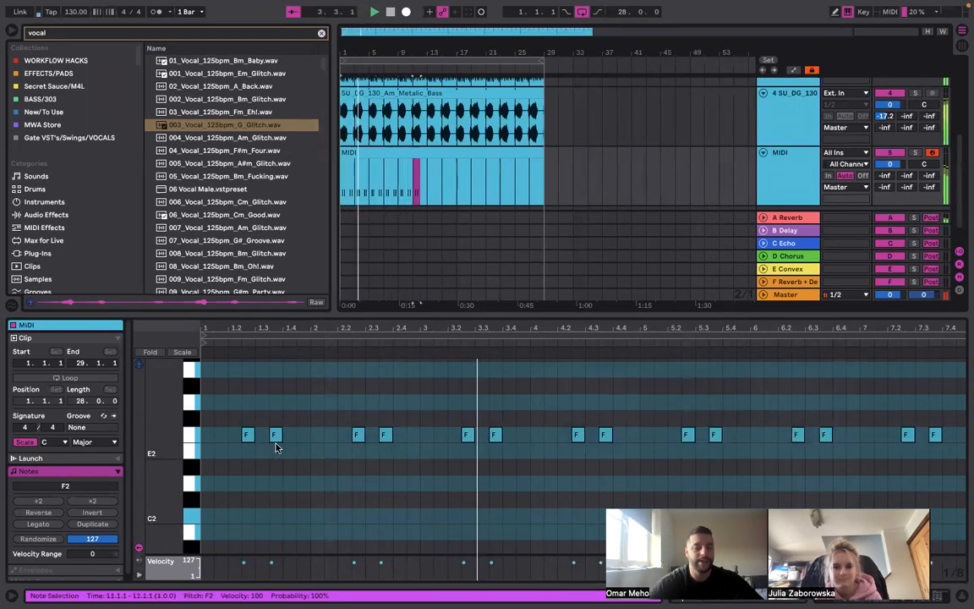
scroll(276, 440, "right", 3)
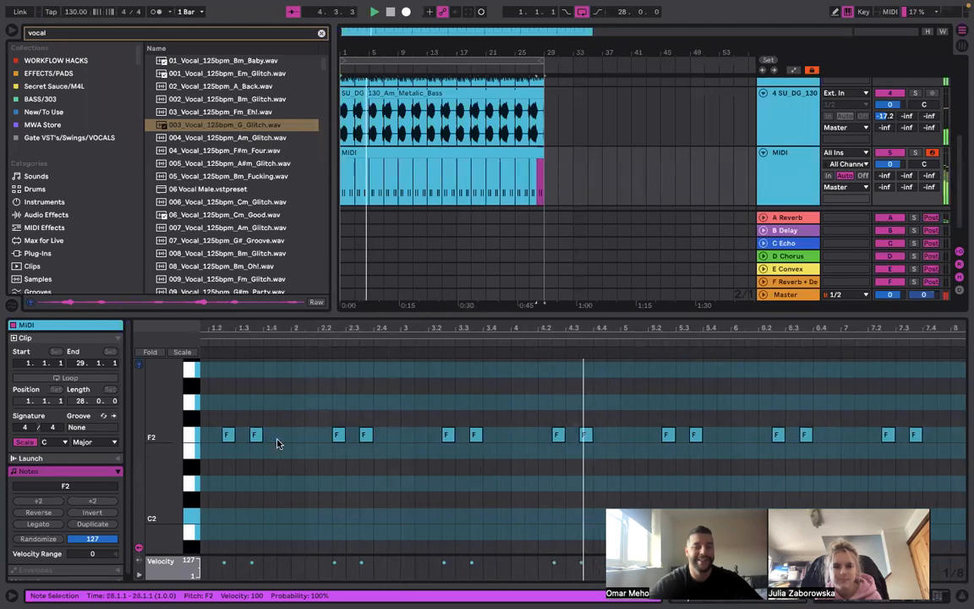
Trim the vocal sample in its instrument so only the short first hit plays, adjusting the start and end markers during playback
double_click(454, 312)
double_click(783, 349)
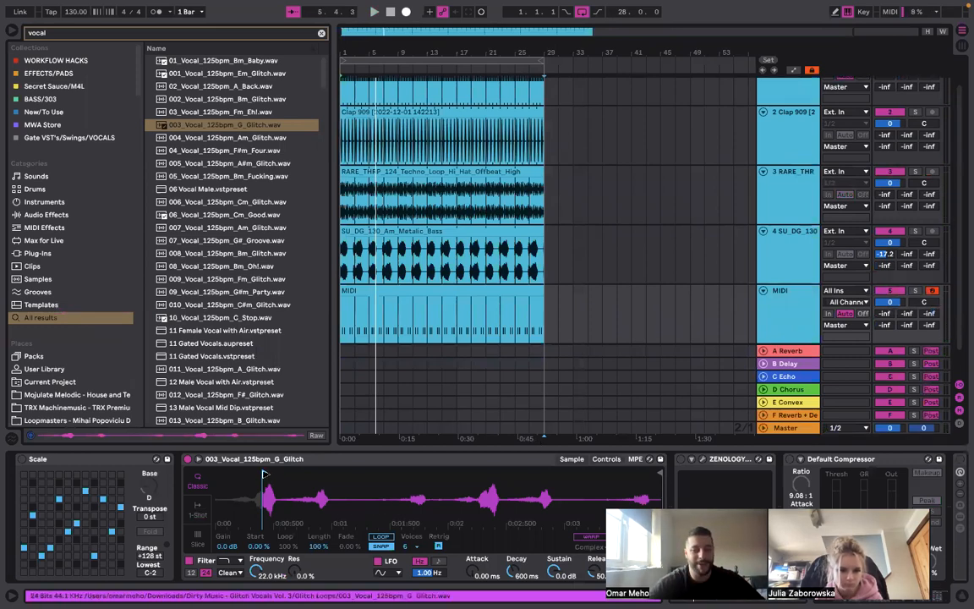
key("space")
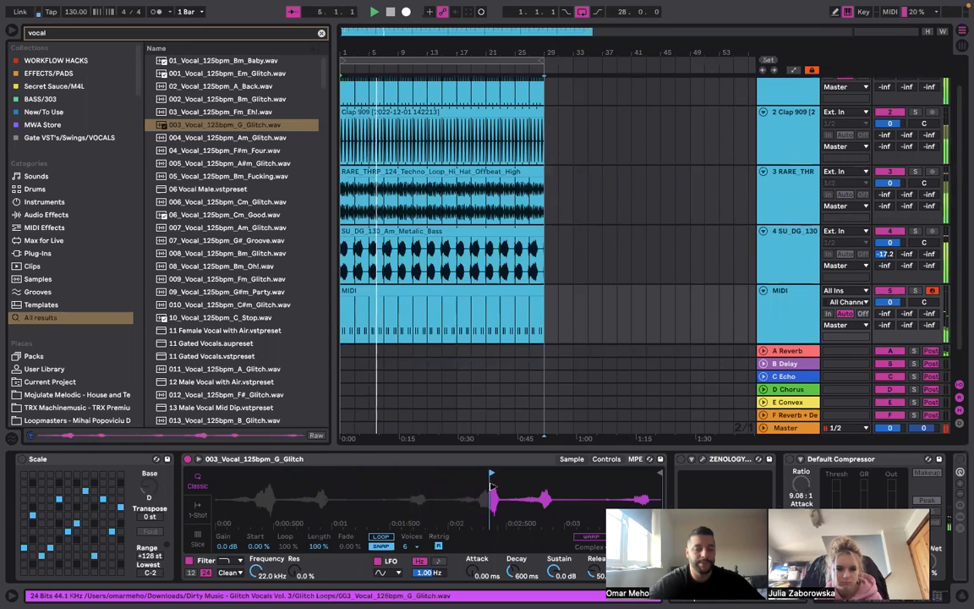
mouse_move(493, 472)
left_mouse_down()
mouse_move(246, 476)
mouse_move(269, 479)
mouse_move(260, 482)
left_mouse_up()
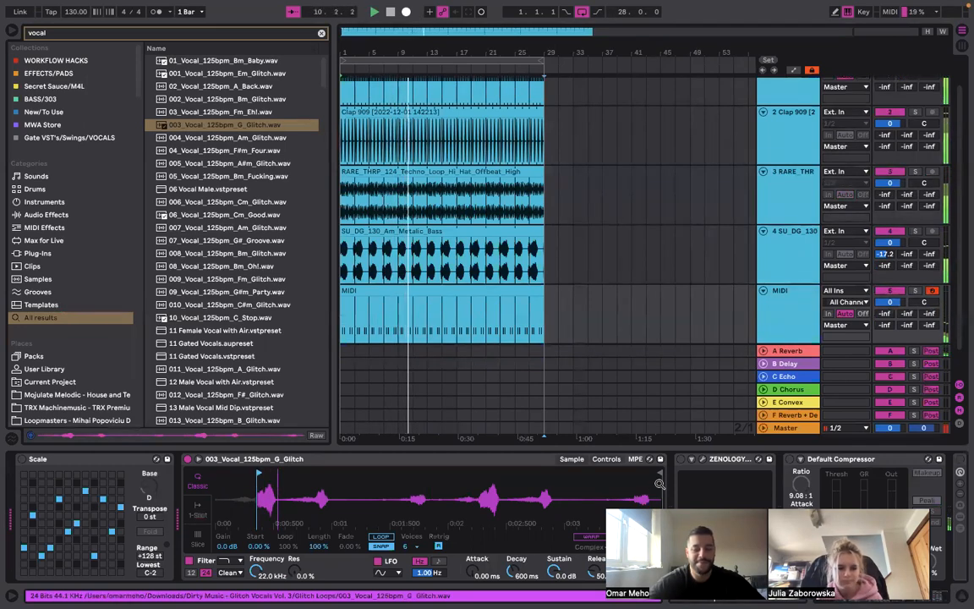
left_click_drag(562, 474, 261, 477)
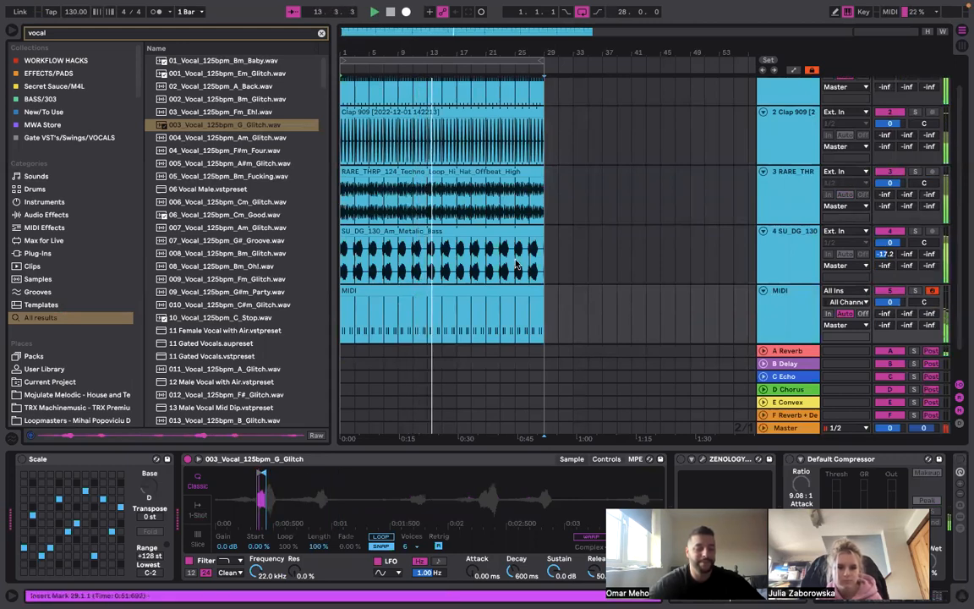
Transpose all the MIDI clip's notes up one octave to F3 and unsolo the track to hear it with the mix
double_click(388, 302)
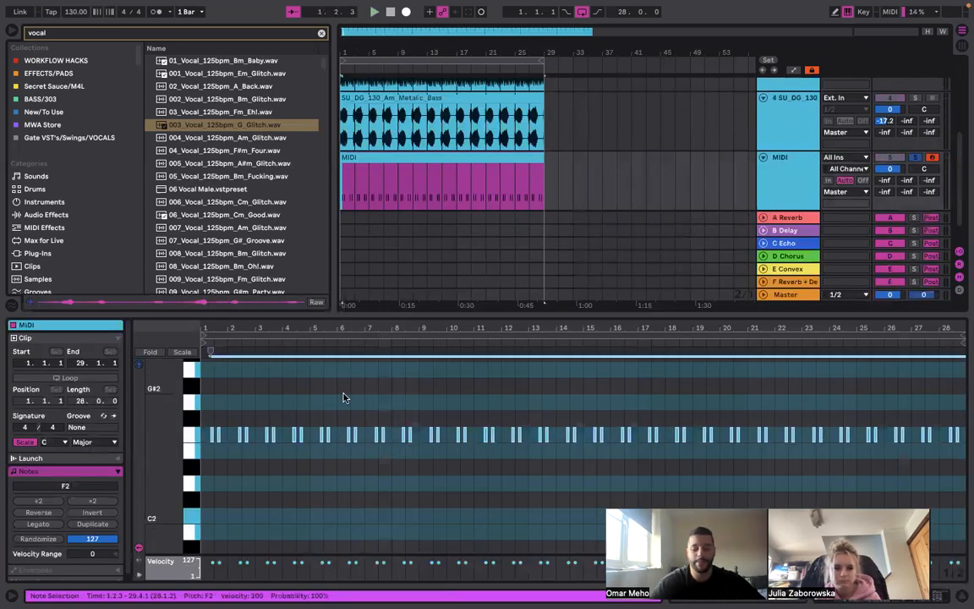
key("shift+Up")
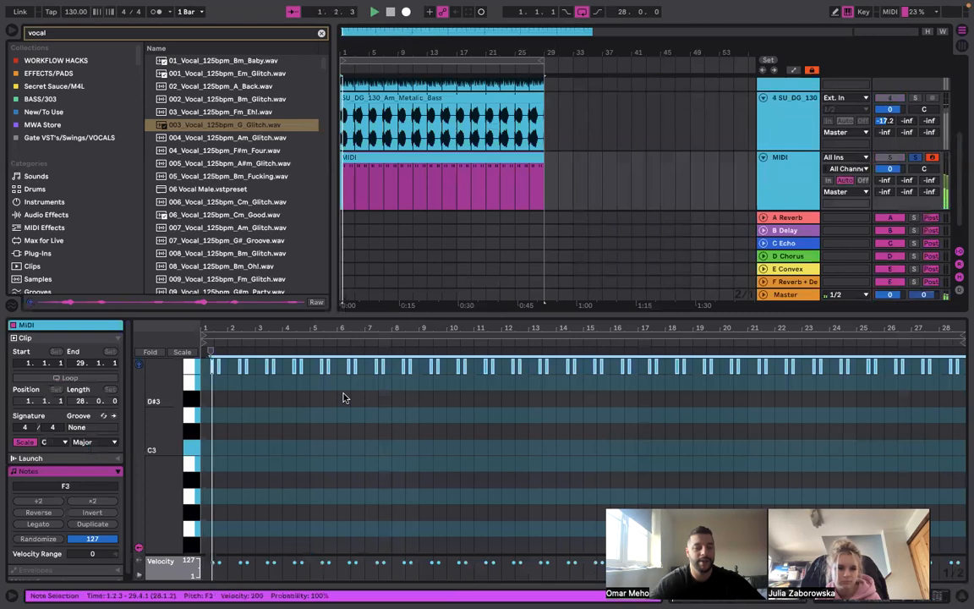
key("space")
left_click(916, 158)
key("space")
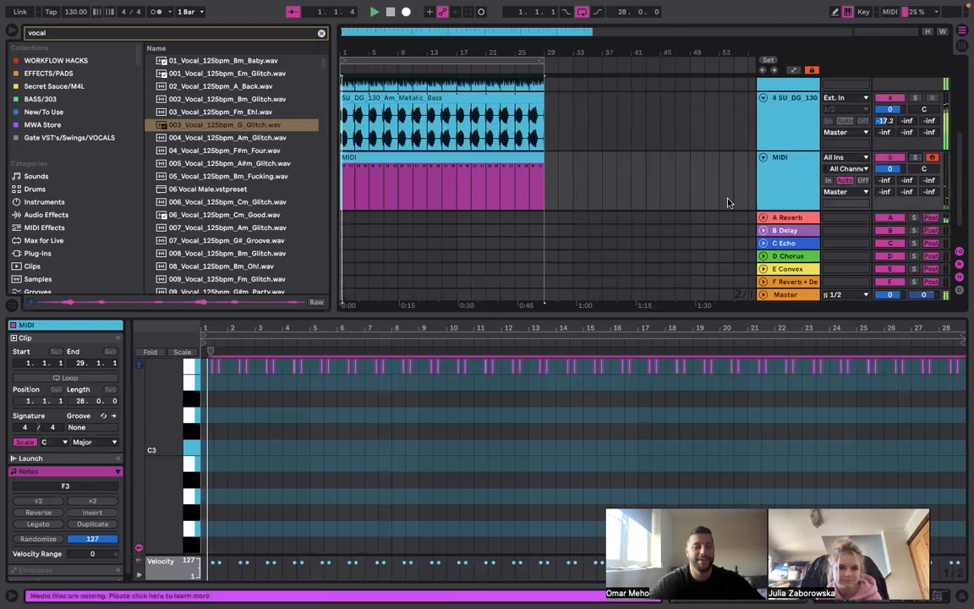
Add three consecutive sixteenth F3 notes at 1.4.4, 2.1.1 and 2.1.2, and play the clip from bar 1
left_click(297, 395)
key("super+a")
scroll(298, 395, "up", 2)
scroll(296, 394, "up", 2)
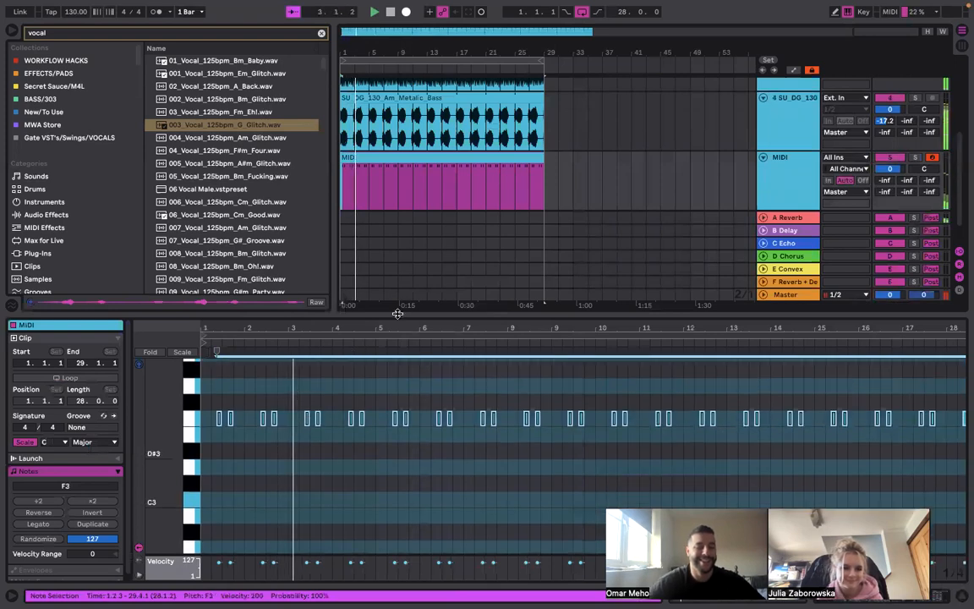
left_click(290, 412)
scroll(315, 406, "up", 3)
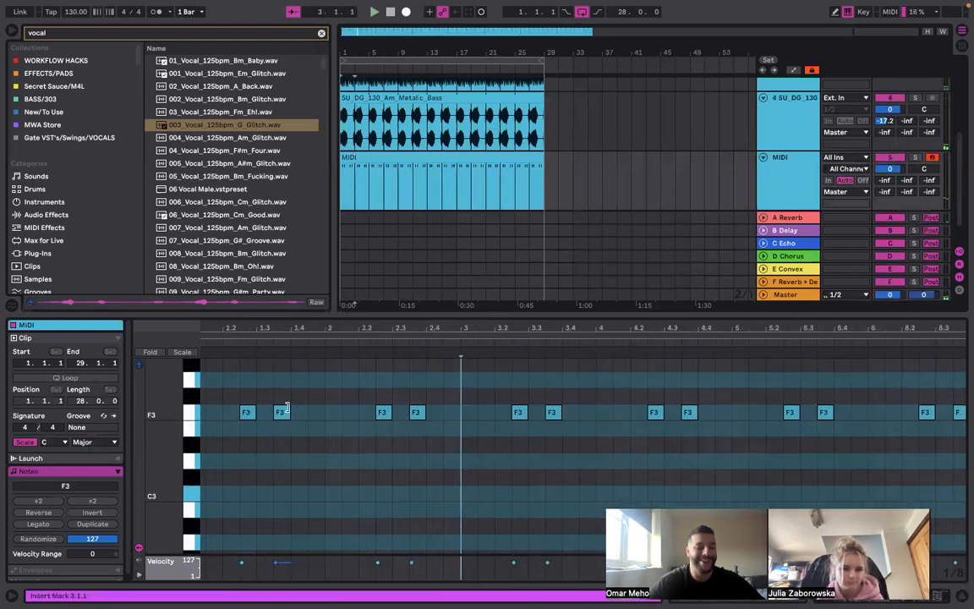
key("space")
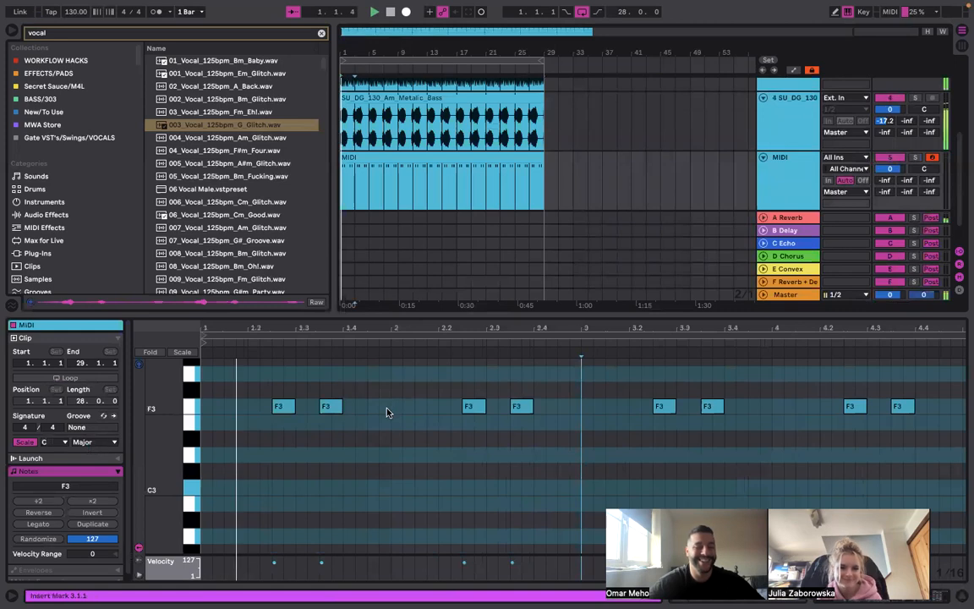
double_click(386, 409)
double_click(399, 408)
double_click(410, 408)
key("space")
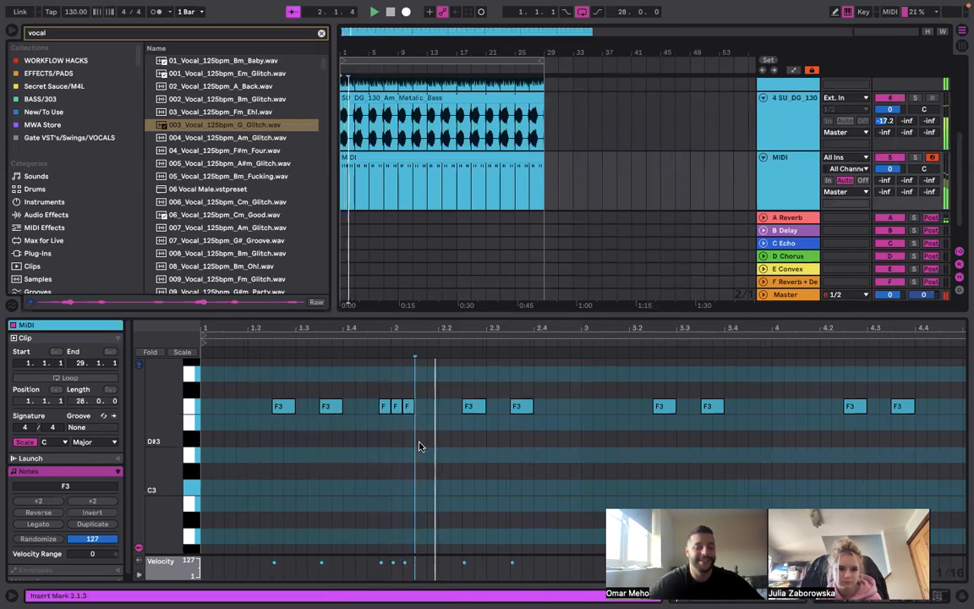
Stop playback and copy the three-note F3 run around the start of bar 2 to the same place at bar 3
key("minus")
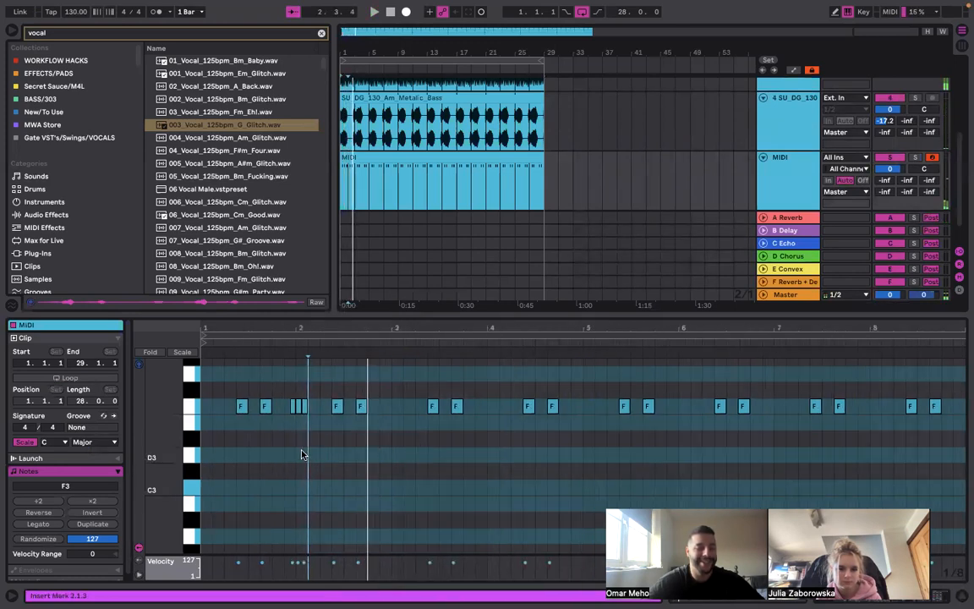
key("space")
left_click_drag(304, 457, 206, 392)
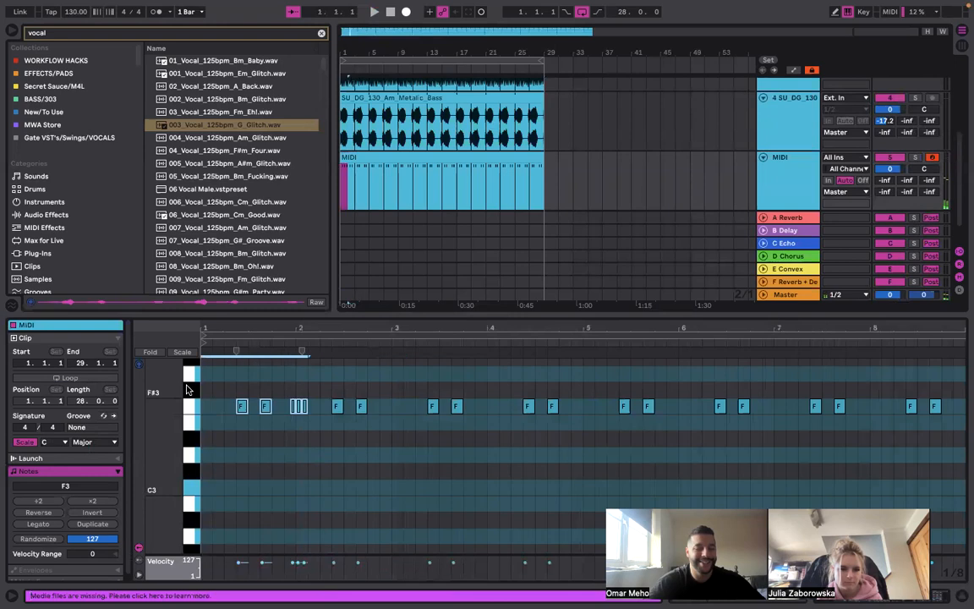
left_click(302, 458)
left_click_drag(302, 457, 207, 392)
left_click_drag(286, 410, 317, 411)
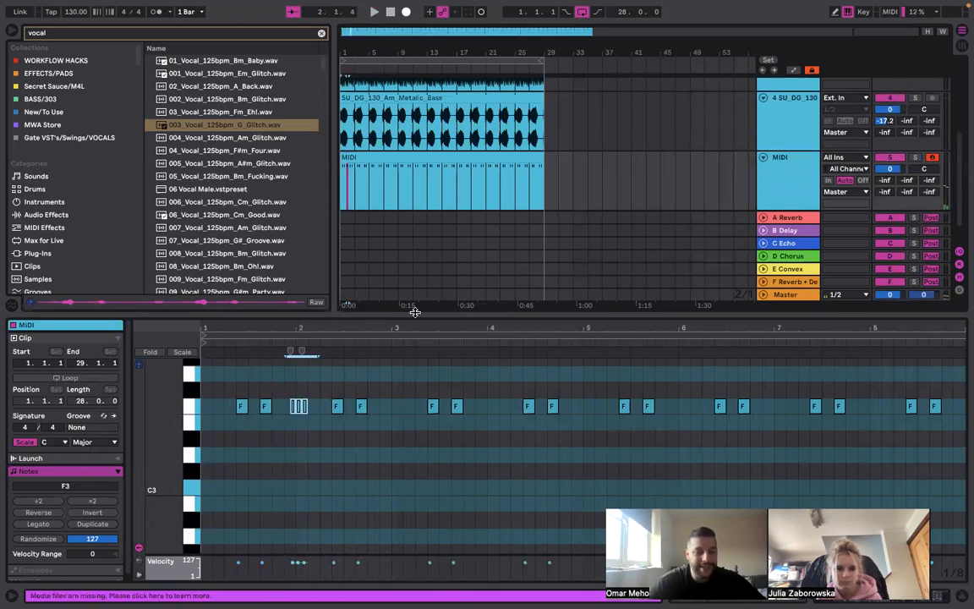
scroll(382, 392, "up", 4)
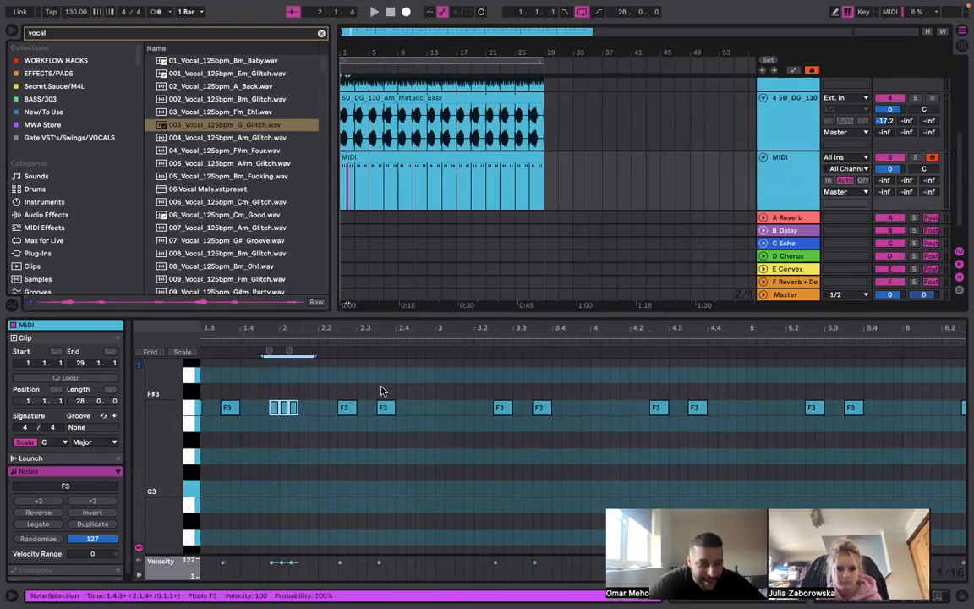
scroll(403, 400, "up", 1)
key("ctrl+d")
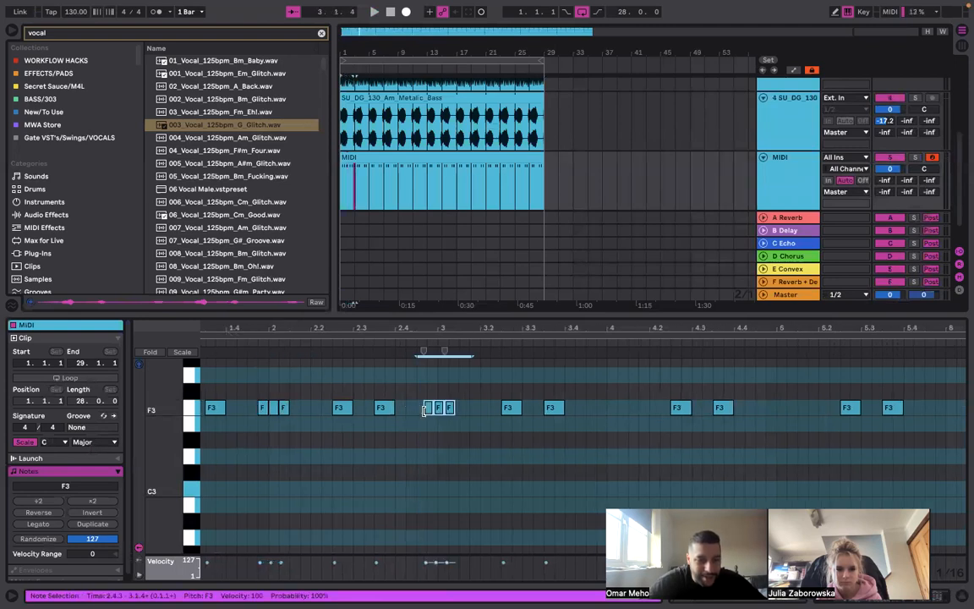
Paste the three-note F3 run across the transitions into bars 4 and 5, matching its earlier placement
scroll(576, 418, "left", 2)
left_click(668, 407)
key("super+v")
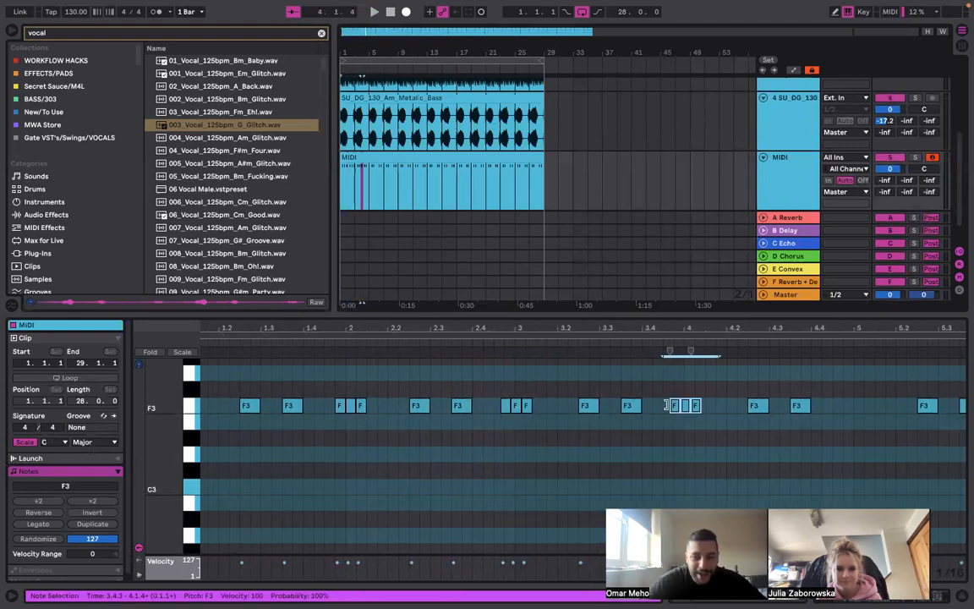
scroll(715, 404, "right", 2)
left_click(737, 404)
key("super+v")
scroll(733, 402, "right", 3)
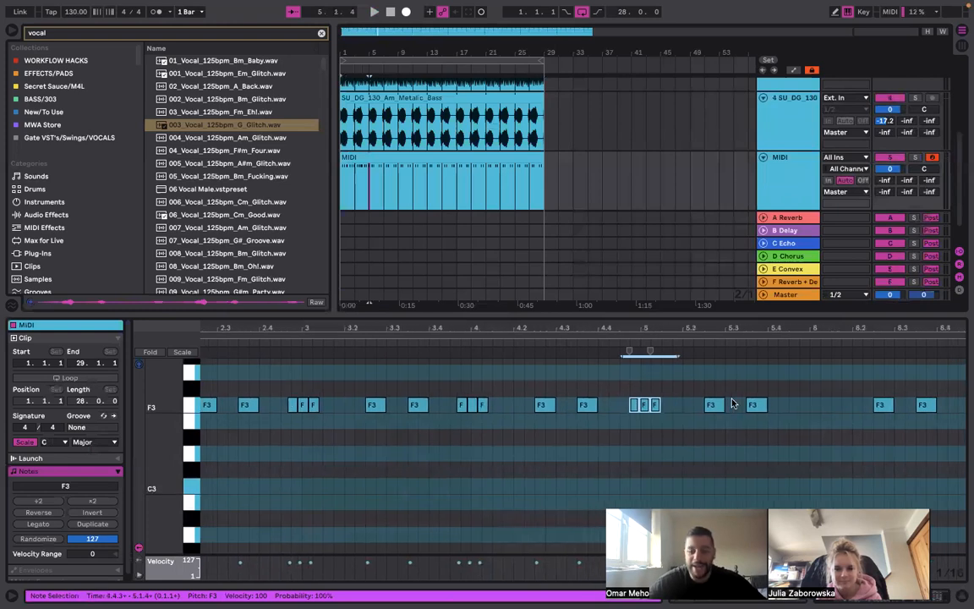
Continue pasting the three-note F3 run across the transitions into bars 6, 7 and 8
left_click(794, 405)
key("super+v")
scroll(793, 406, "right", 3)
left_click(816, 407)
key("super+v")
scroll(813, 410, "right", 3)
left_click(793, 403)
key("super+v")
scroll(796, 405, "right", 2)
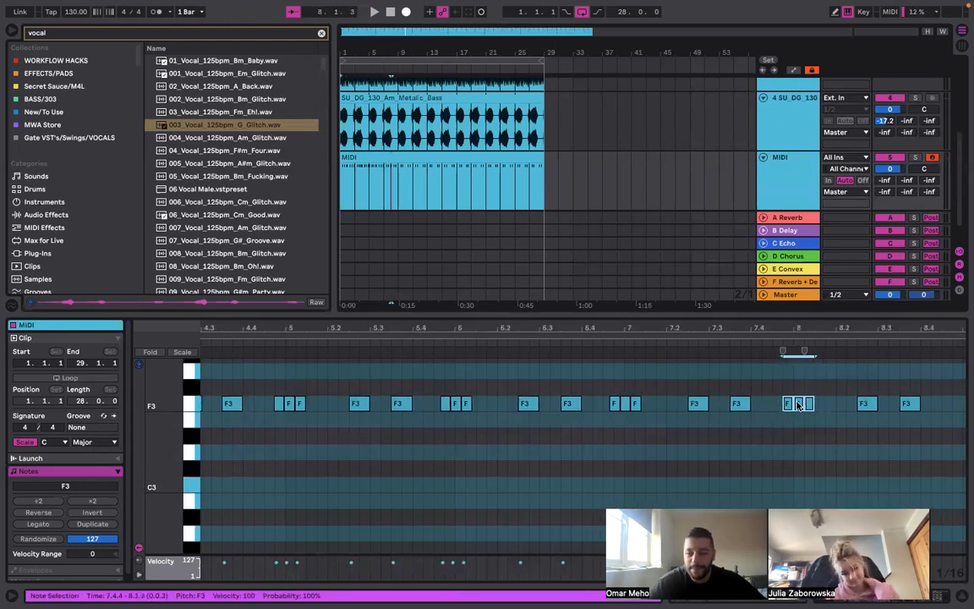
Paste the three-note F3 run from 8.4.4 and 9.4.4, leading into bars 9 and 10
scroll(798, 405, "right", 2)
left_click(896, 408)
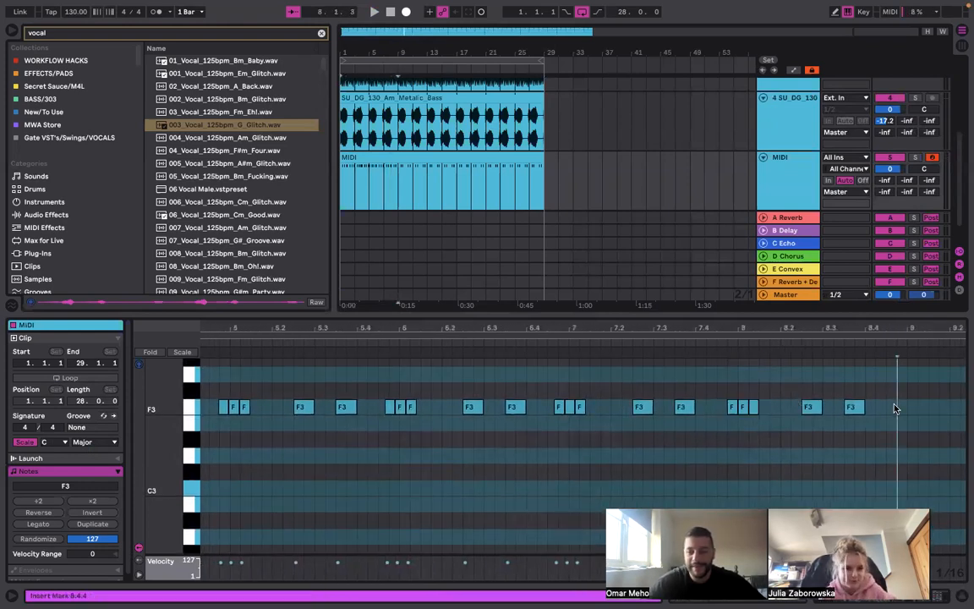
key("super+v")
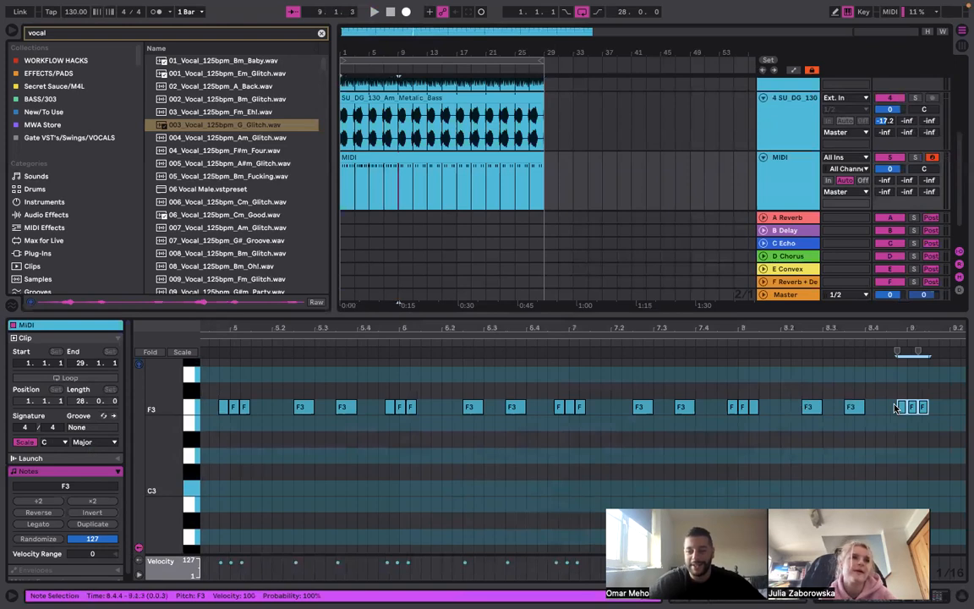
scroll(896, 408, "right", 6)
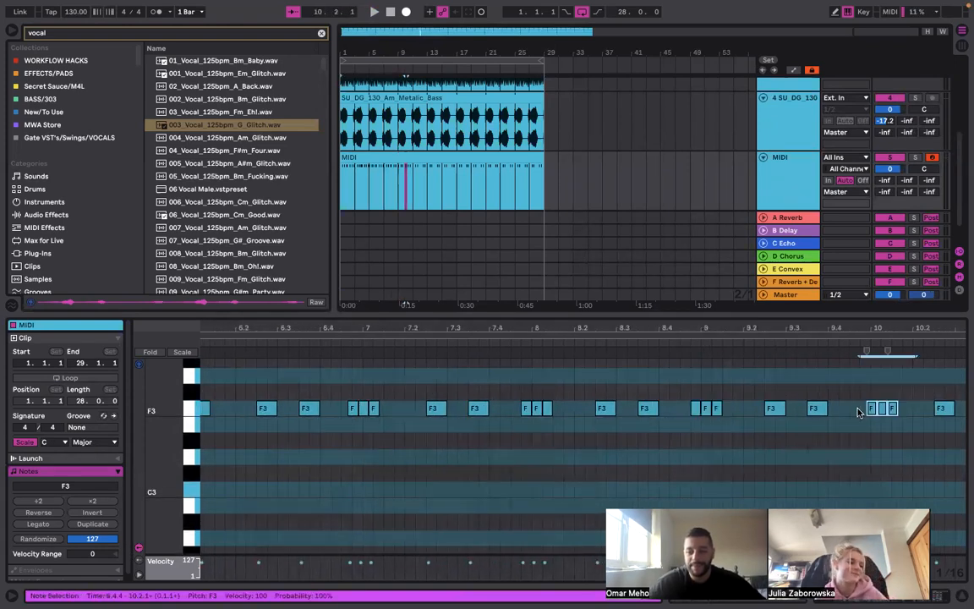
key("super+v")
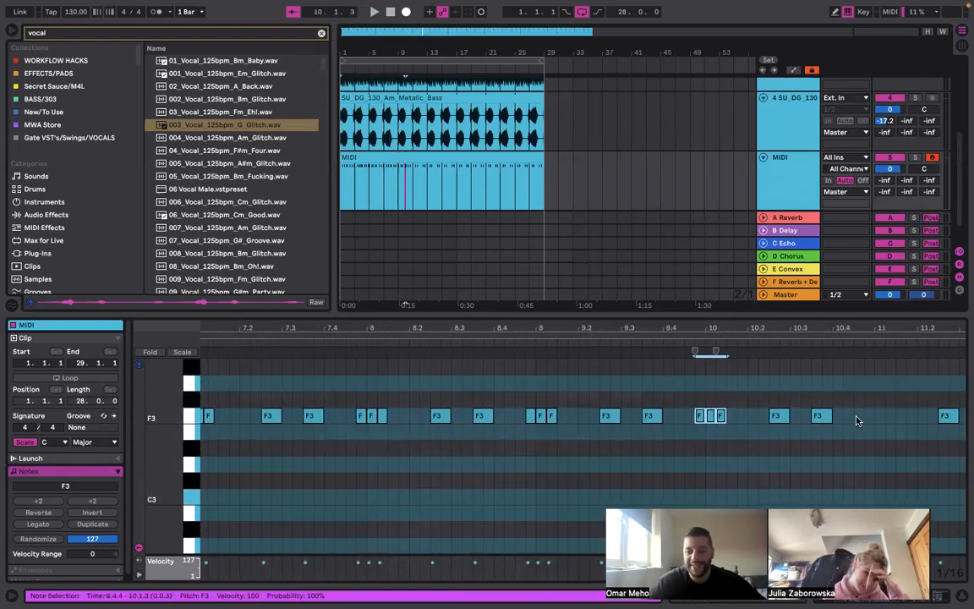
Paste the three-note F3 run from 10.4.4 into bar 11 and clear the stray short note just before it
key("super+v")
left_click(857, 420)
double_click(857, 421)
scroll(858, 420, "right", 3)
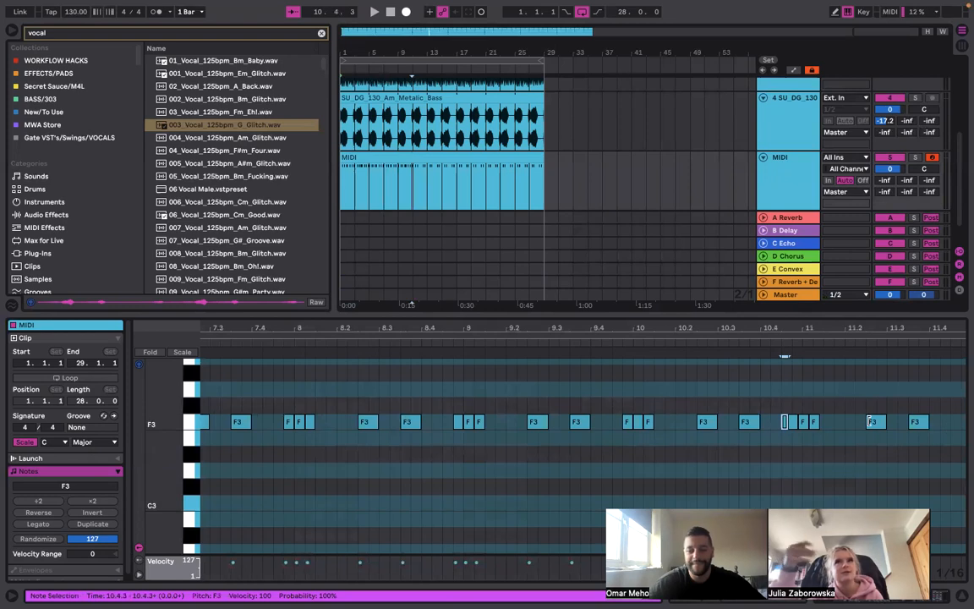
left_click(789, 417)
key("super+v")
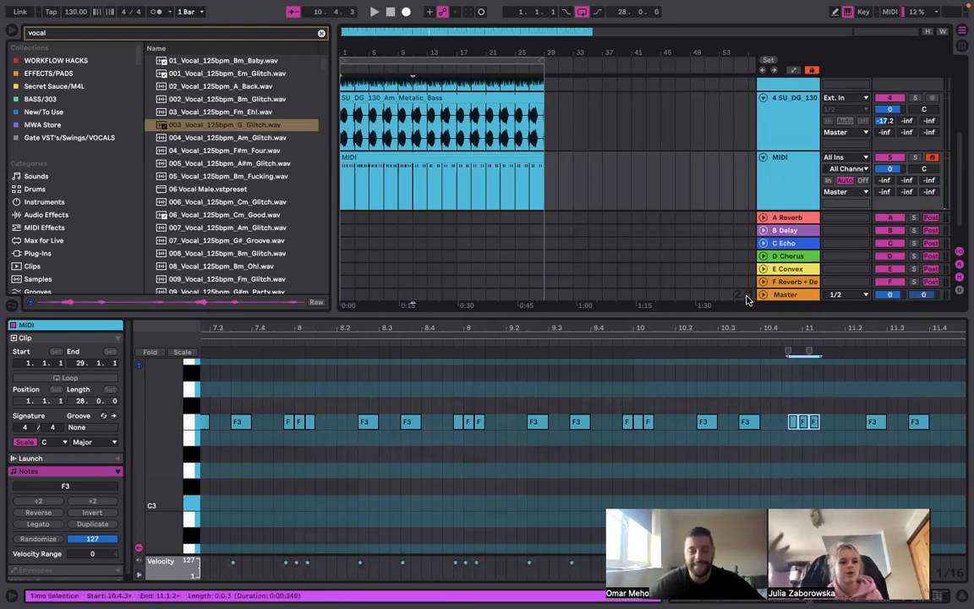
Close the note editor, return to 1.1.1, and save the Live Set under a new name in the Shark Of The Ocean folder
key("super+alt+l")
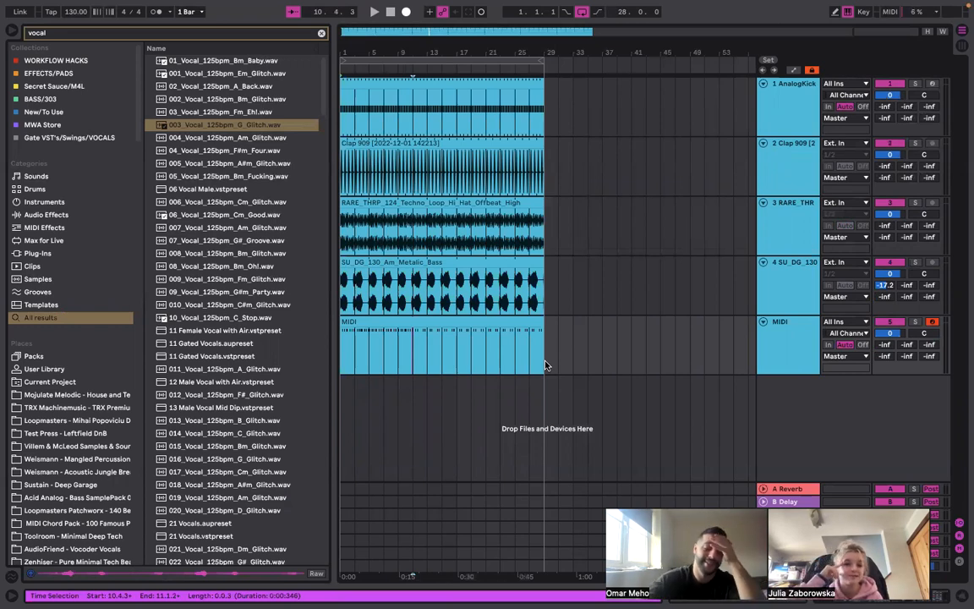
left_click(343, 286)
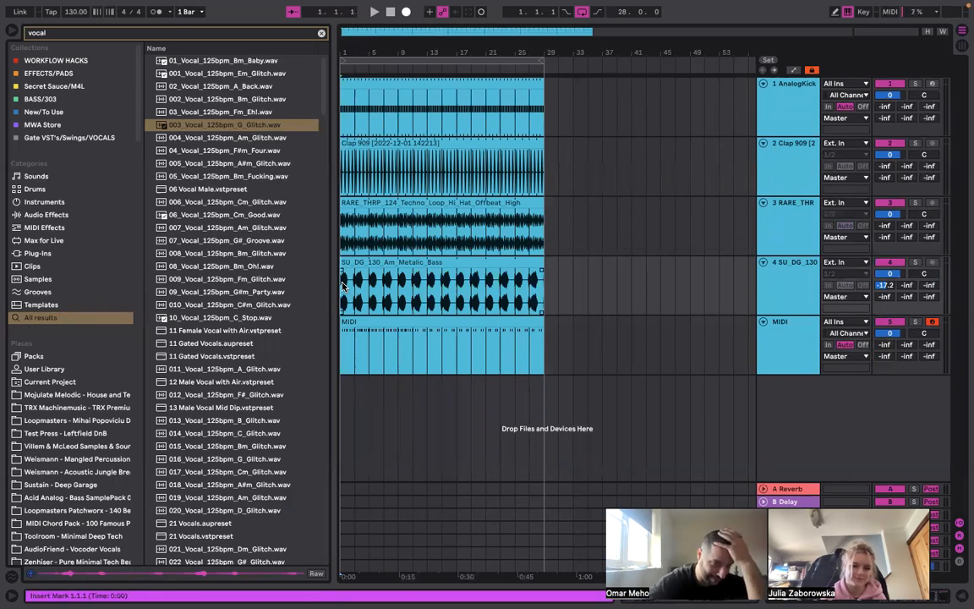
key("super+s")
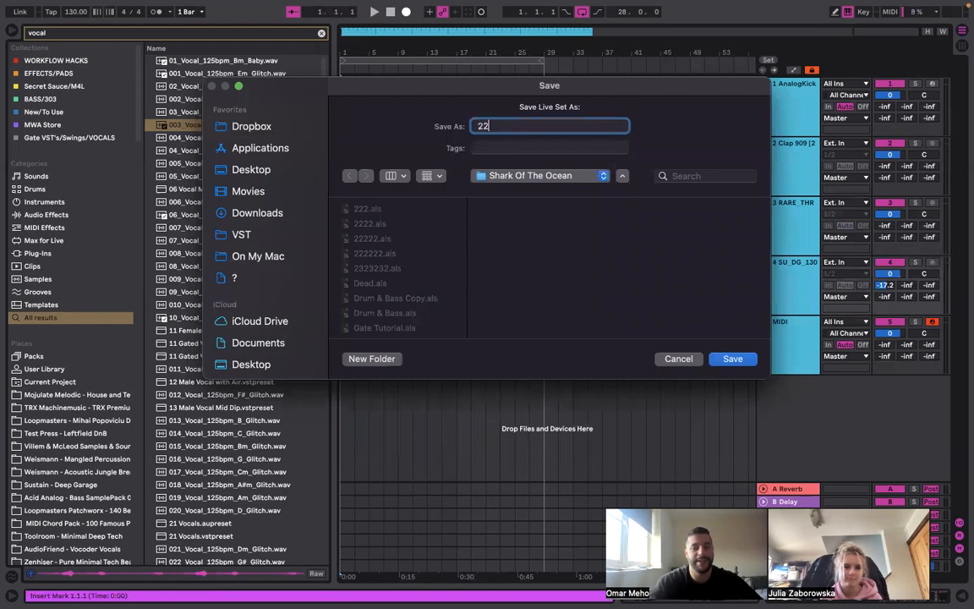
key("Return")
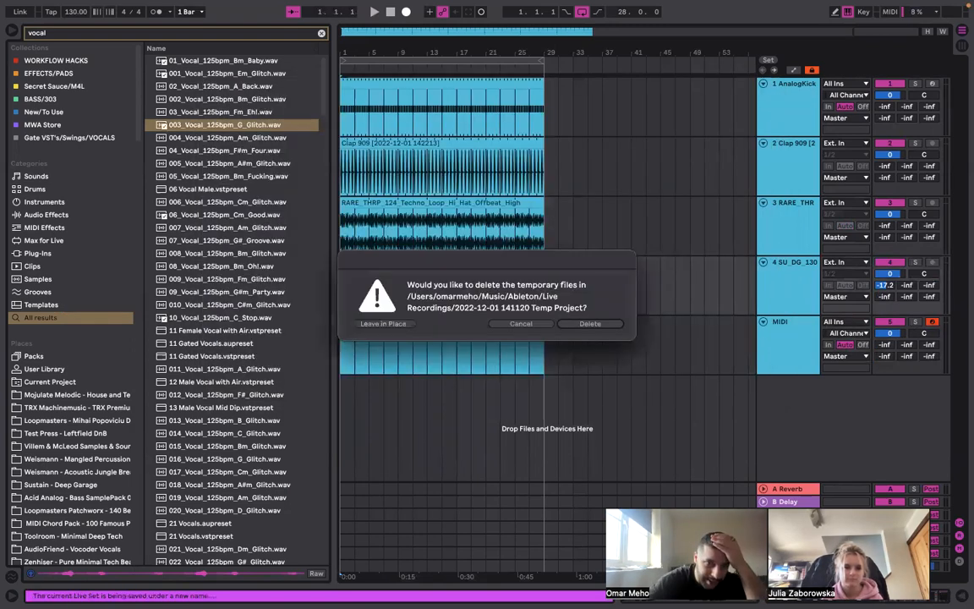
key("Return")
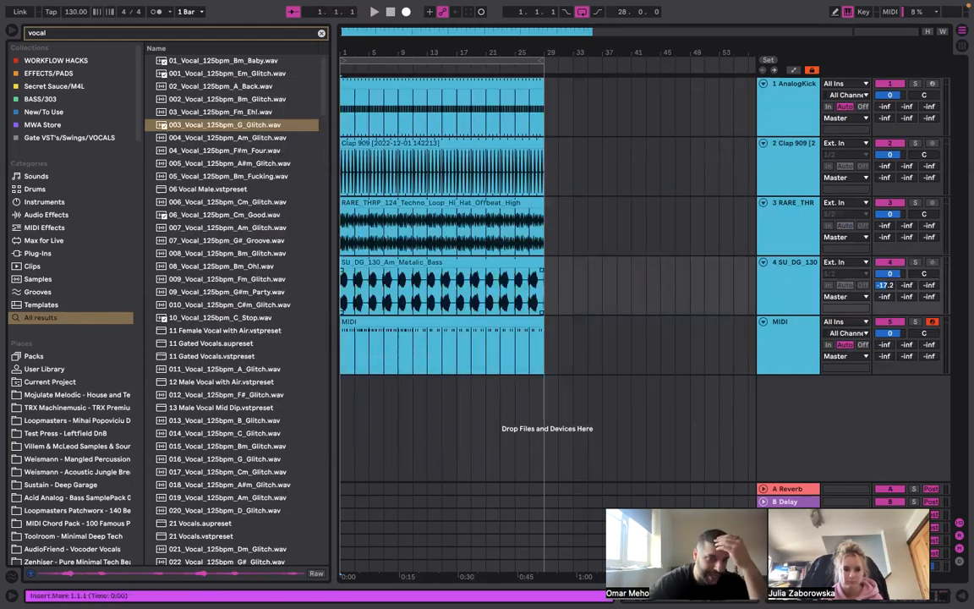
Find RC-20 Retro Color, add it to the vocal MIDI track's device chain, and play the track soloed
double_click(785, 323)
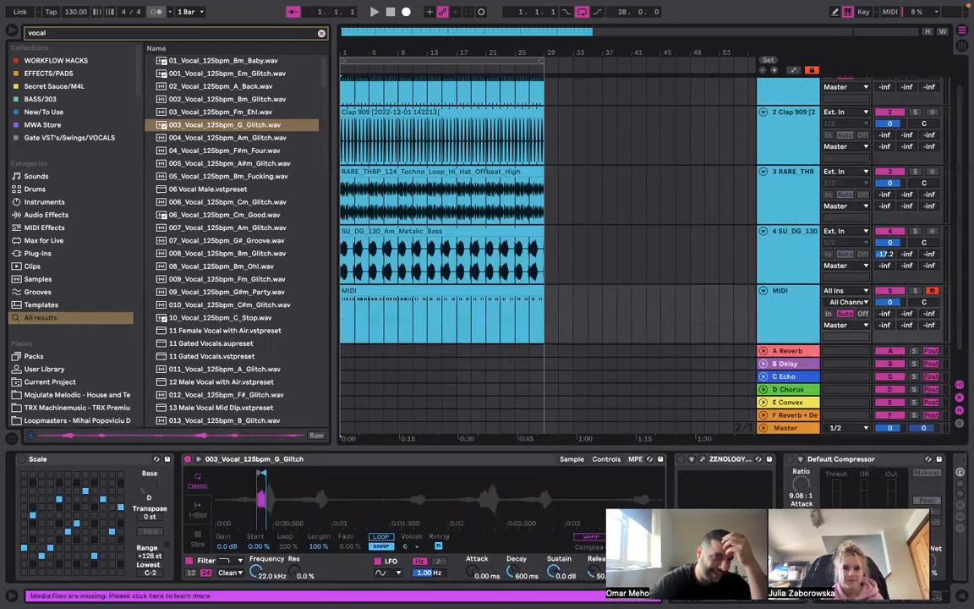
type("RC")
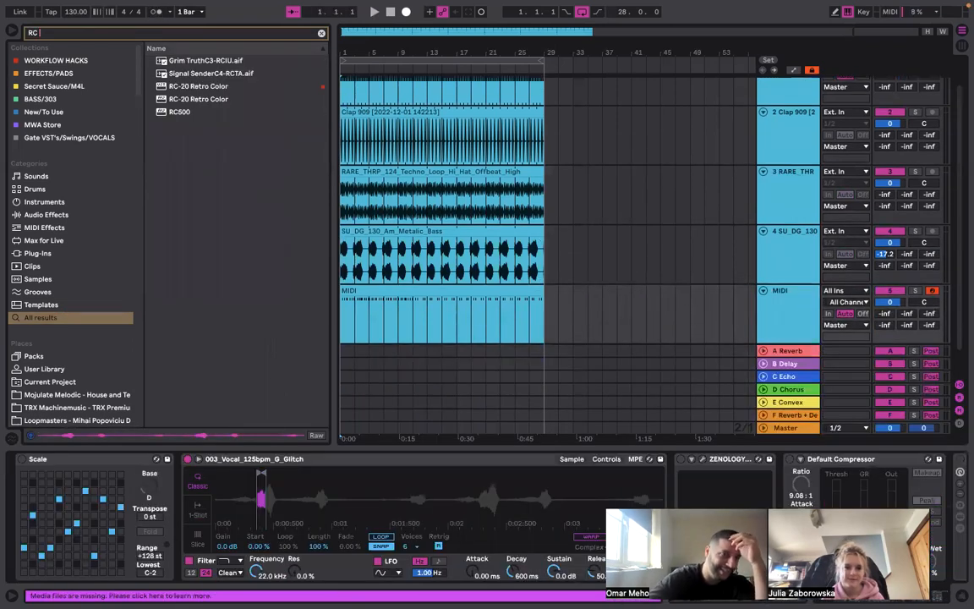
left_click(179, 111)
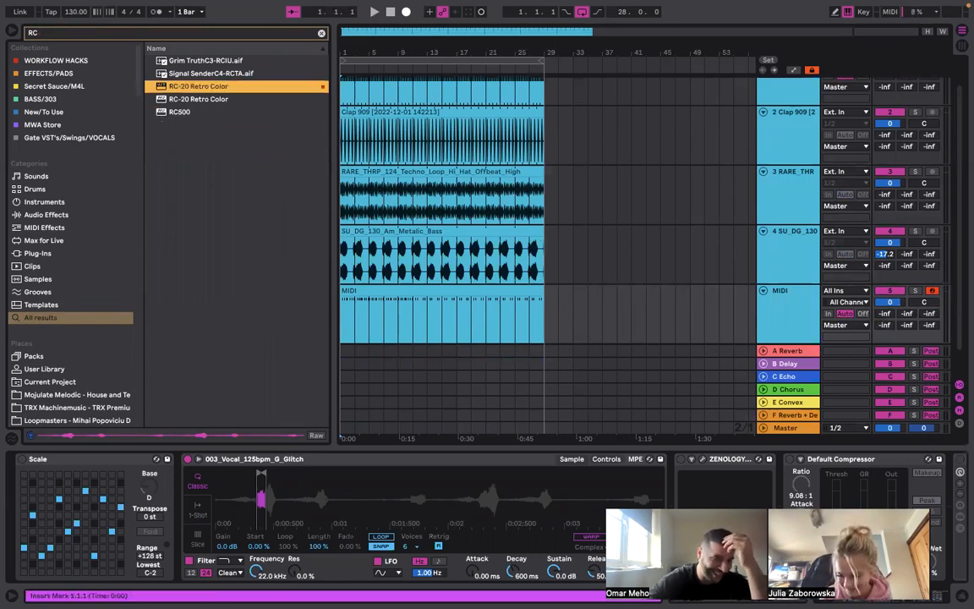
key("Return")
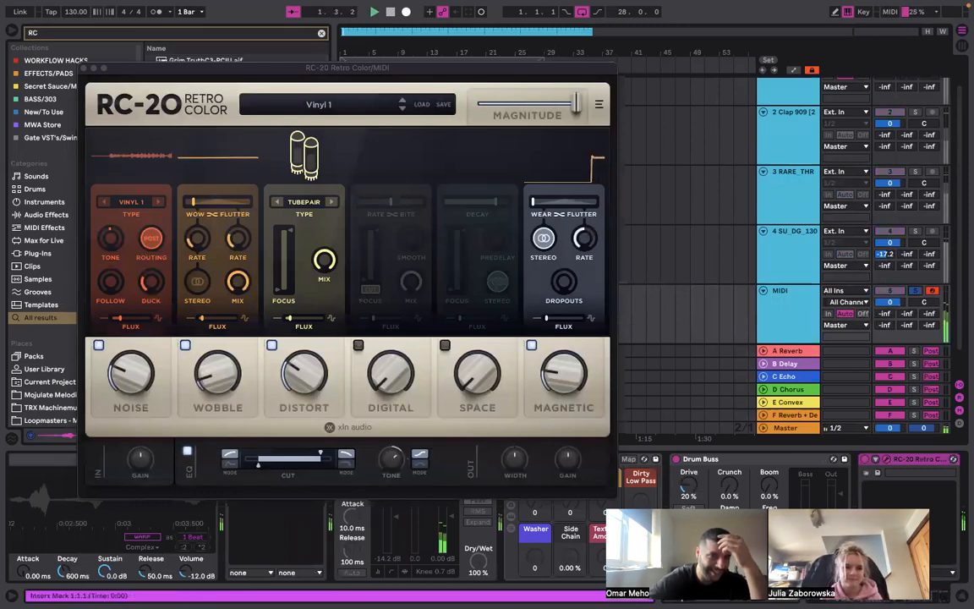
Load the Vinyl 2 preset in RC-20, unsolo the vocal track, and shift the plug-in window to uncover the arrangement
left_click(403, 109)
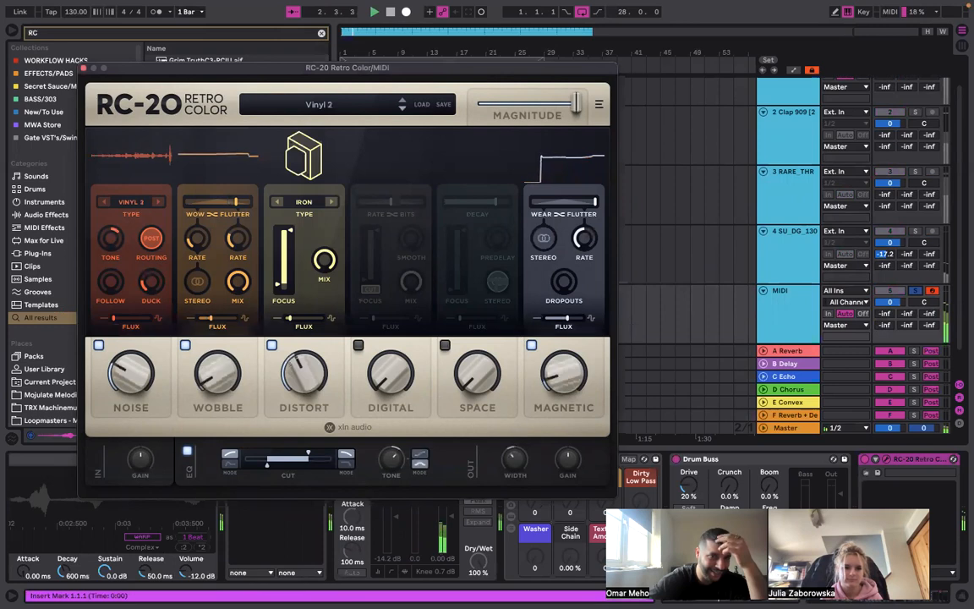
left_click(373, 104)
left_click(372, 105)
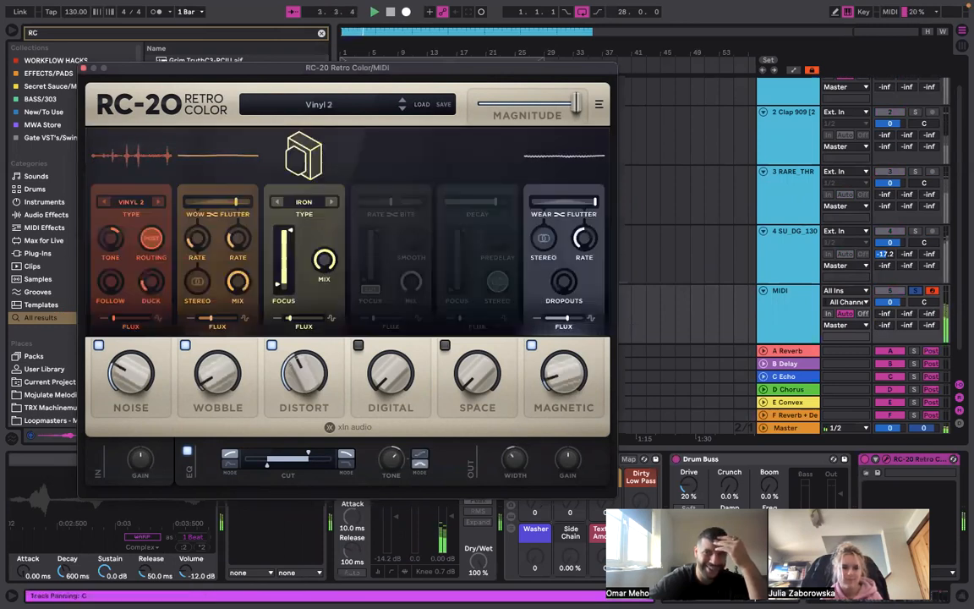
left_click(915, 290)
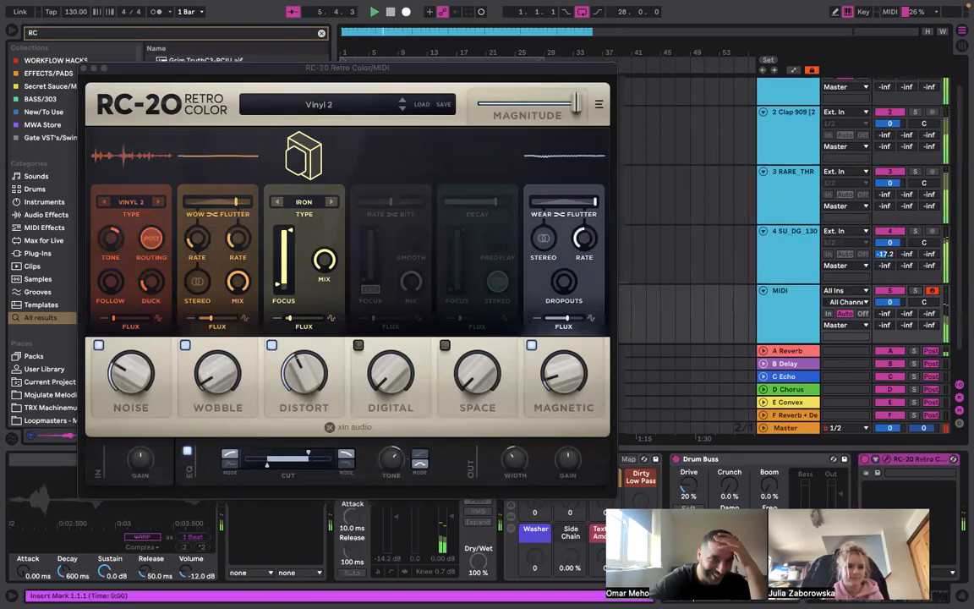
left_click_drag(348, 67, 616, 167)
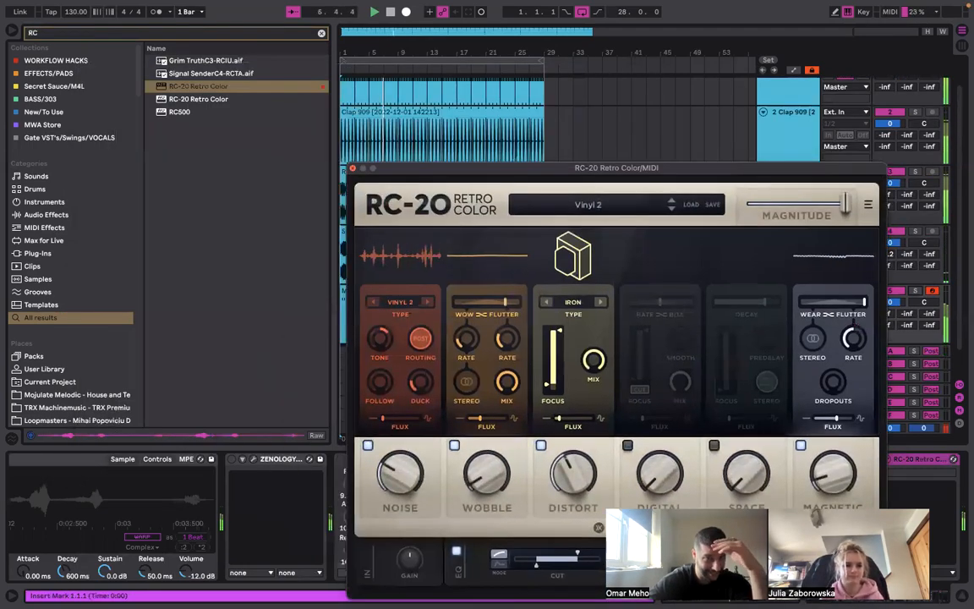
Find the Delay audio effect and add it to the vocal MIDI track after RC-20
key("super+alt+p")
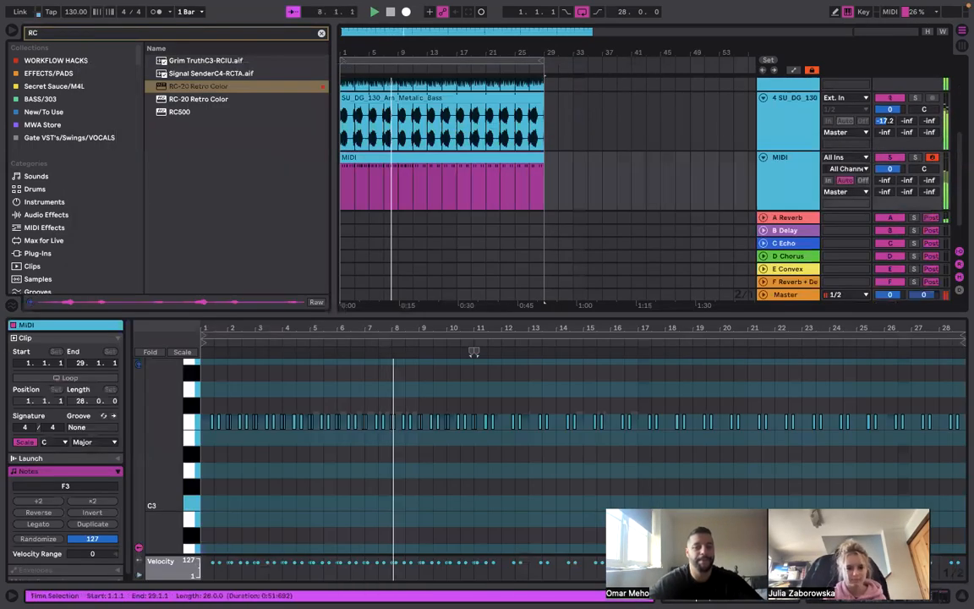
left_click(395, 188)
key("super+alt+l")
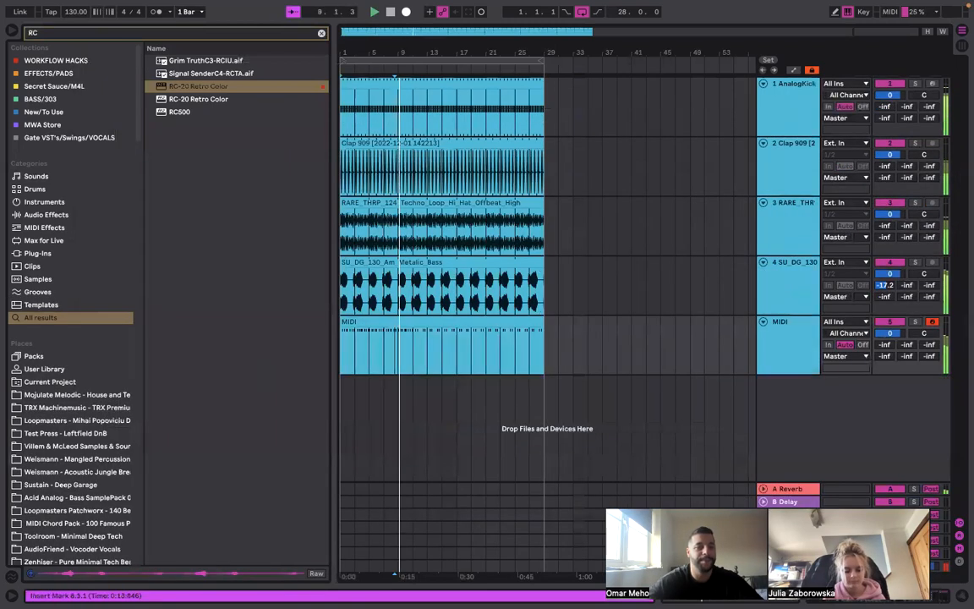
key("super+f")
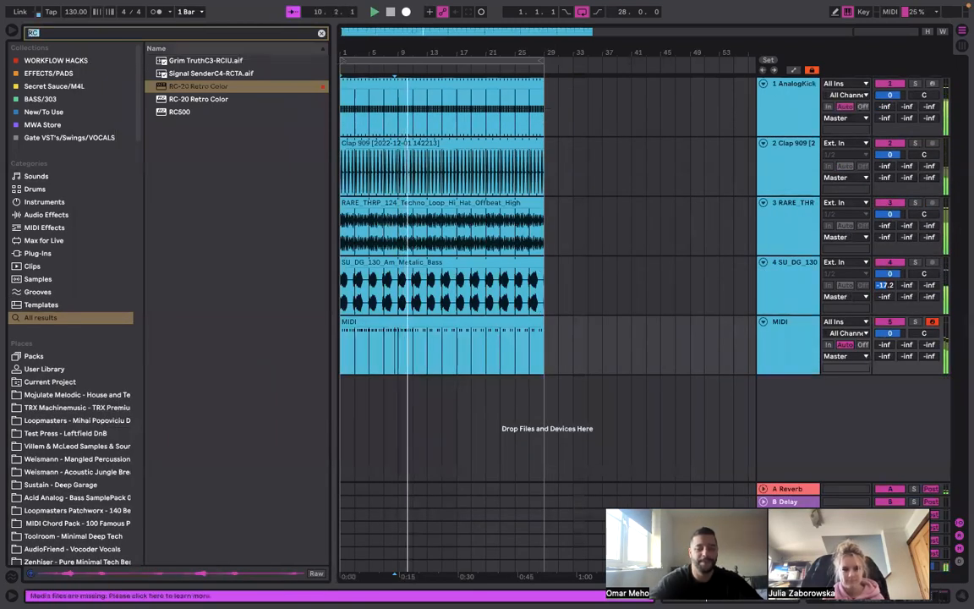
type("DELA")
key("Down")
key("Down")
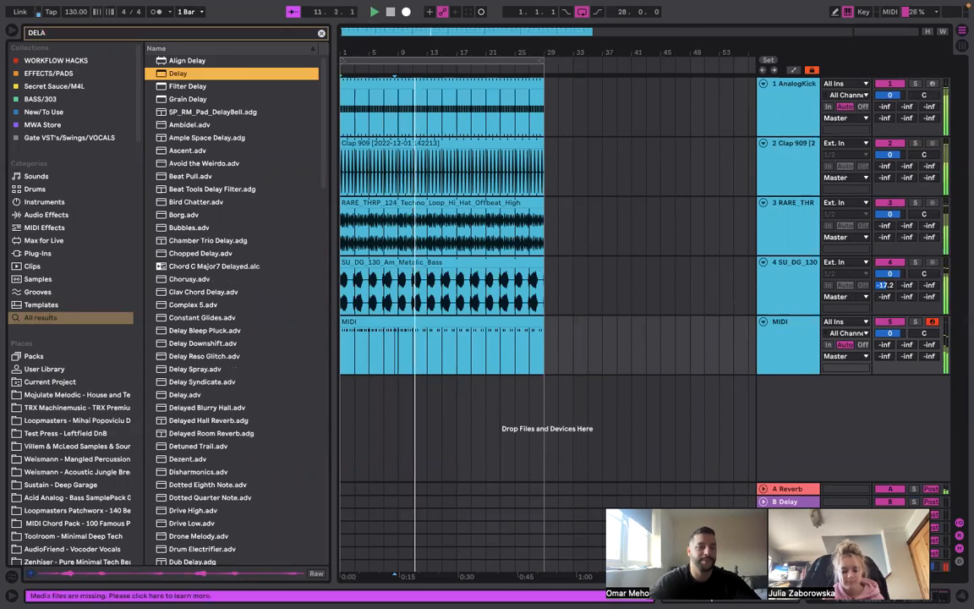
key("Return")
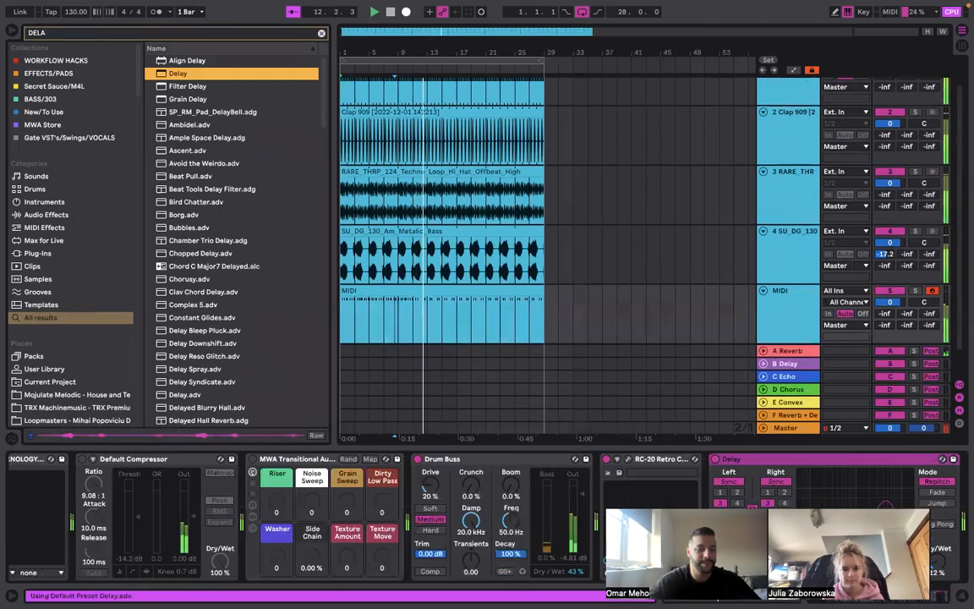
Set the Delay to 77% Dry/Wet with Ping Pong on, left and right sync at 1, and its filter at 1.08 kHz, width 0.50
left_click_drag(937, 562, 937, 506)
left_click(937, 524)
left_click_drag(884, 524, 863, 524)
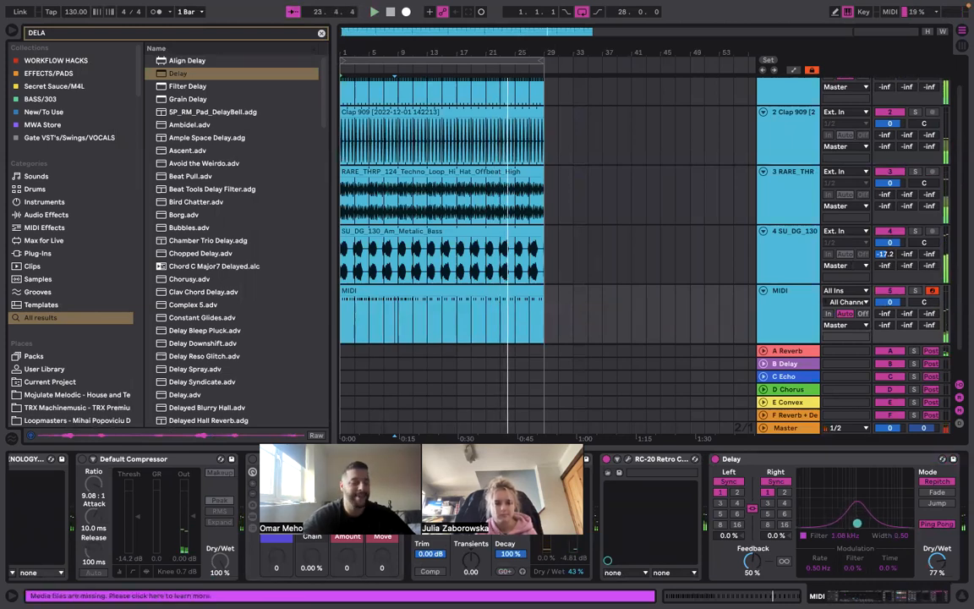
Find EQ Eight and insert it on the vocal track just before the Default Compressor
key("super+f")
type("EQ")
left_click_drag(181, 74, 137, 490)
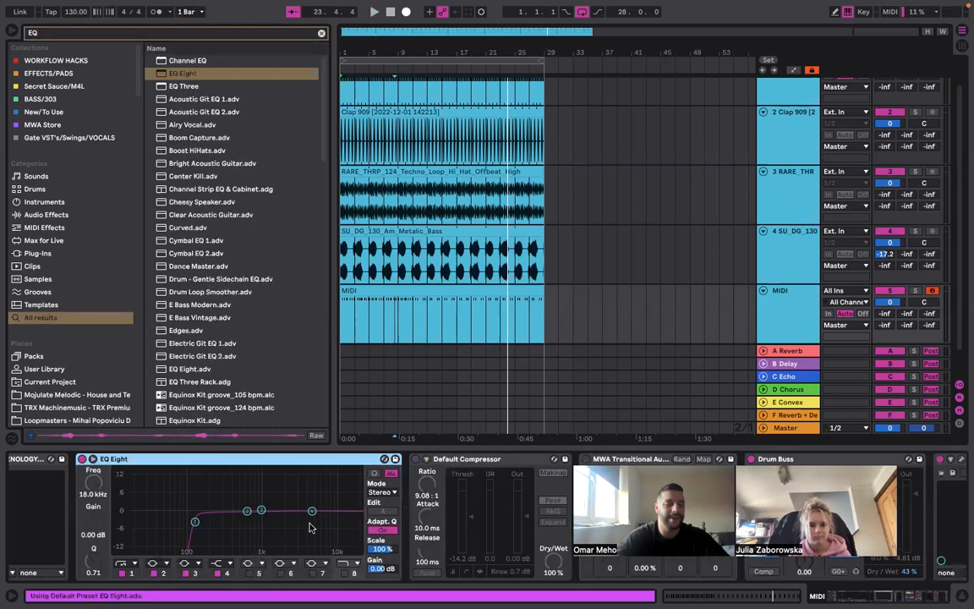
Enable EQ Eight's band 8, lower its frequency, and raise band 1's low cut slightly during playback
left_click(345, 574)
key("space")
left_click_drag(353, 519, 326, 521)
left_click_drag(195, 522, 201, 522)
Open the vocal MIDI clip, listen to its start, and delete the F3 notes from the end of bar 2 through bar 8
double_click(410, 293)
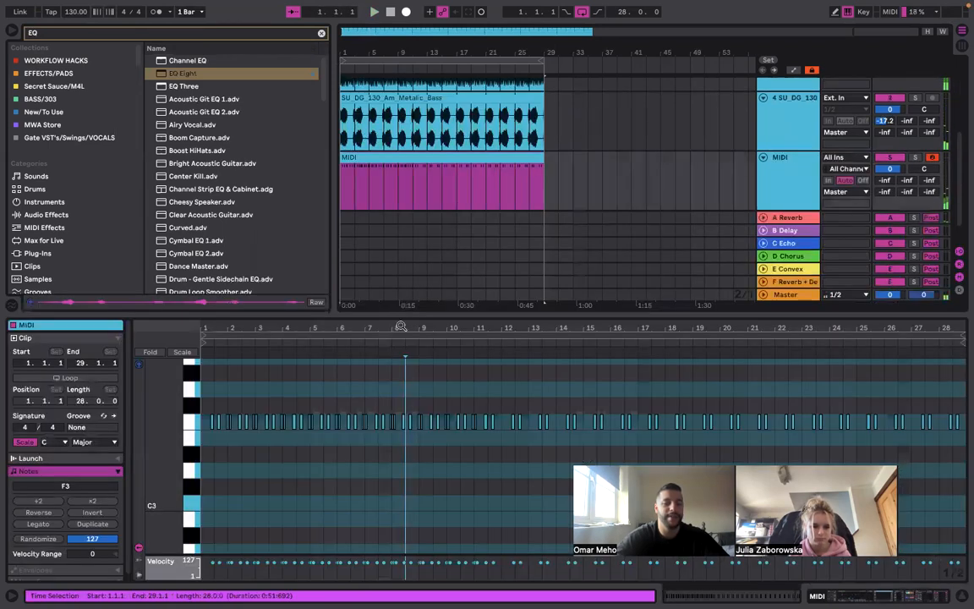
key("space")
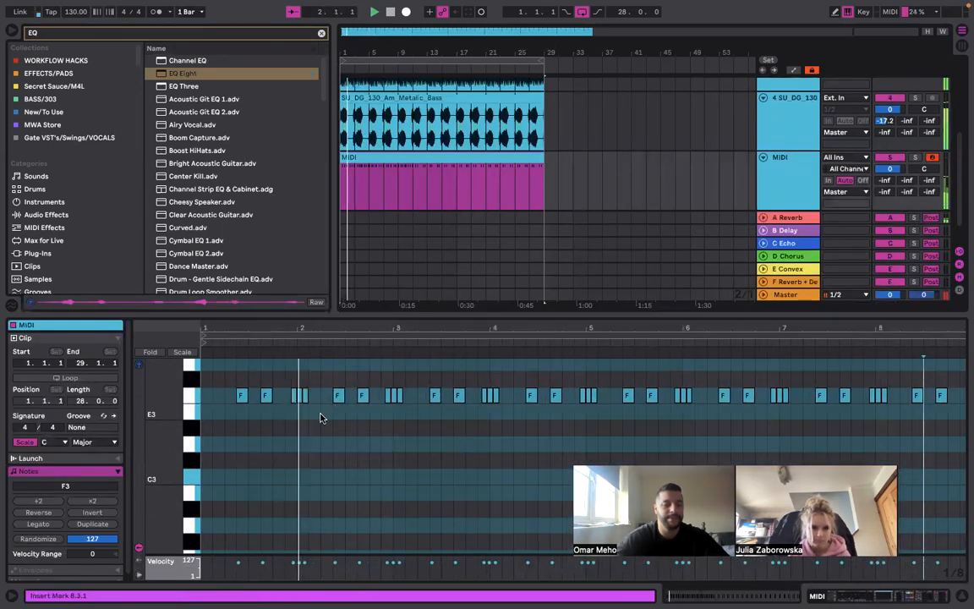
left_click(377, 420)
key("space")
left_click_drag(386, 417, 966, 345)
key("Delete")
key("Delete")
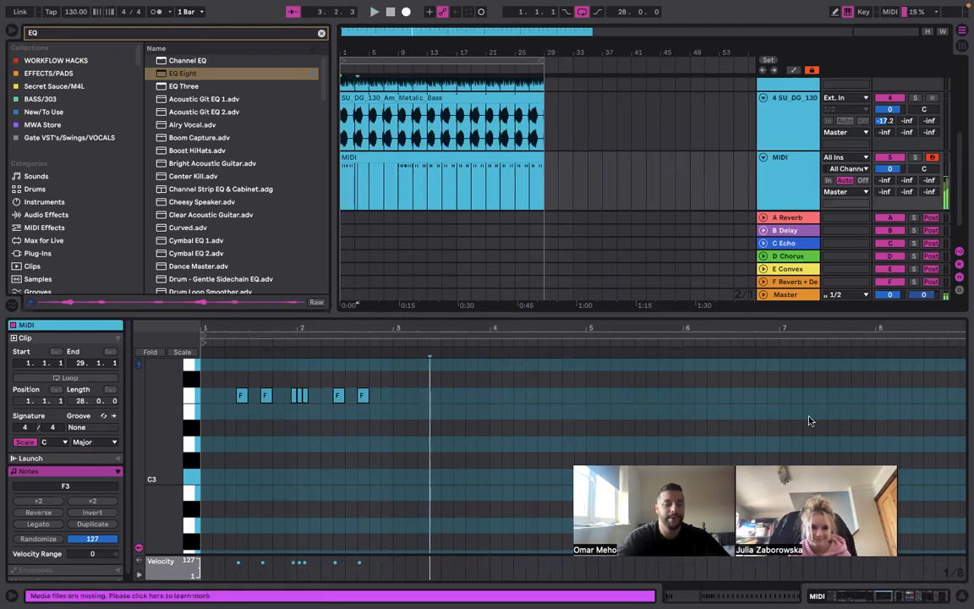
left_click(385, 454)
left_click_drag(385, 454, 143, 387)
key("ctrl+d")
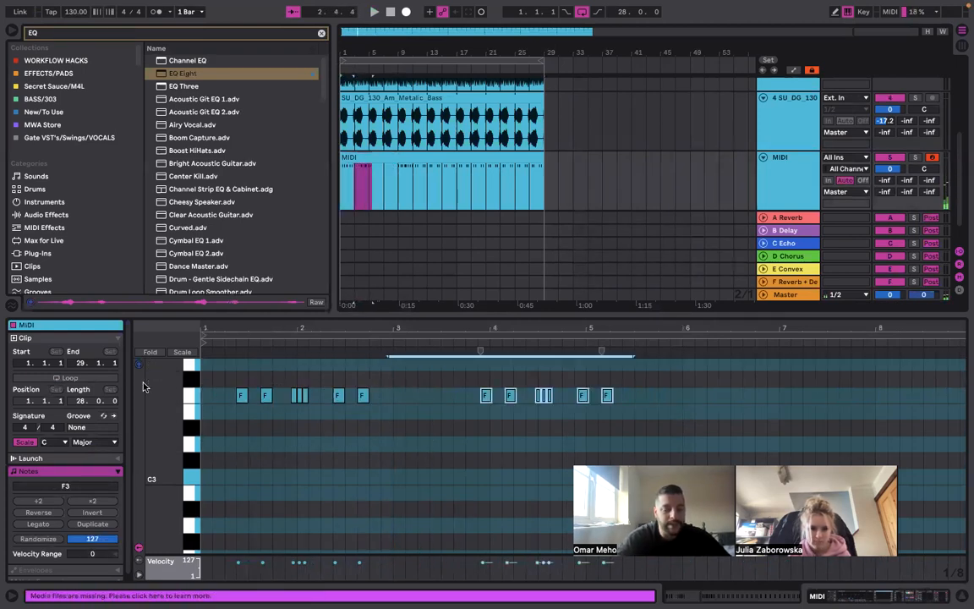
key("ctrl+z")
Duplicate the vocal notes of bars 1–2 as a full two-bar selection so the copy starts at bar 3, and play it back
left_click_drag(389, 443, 78, 357)
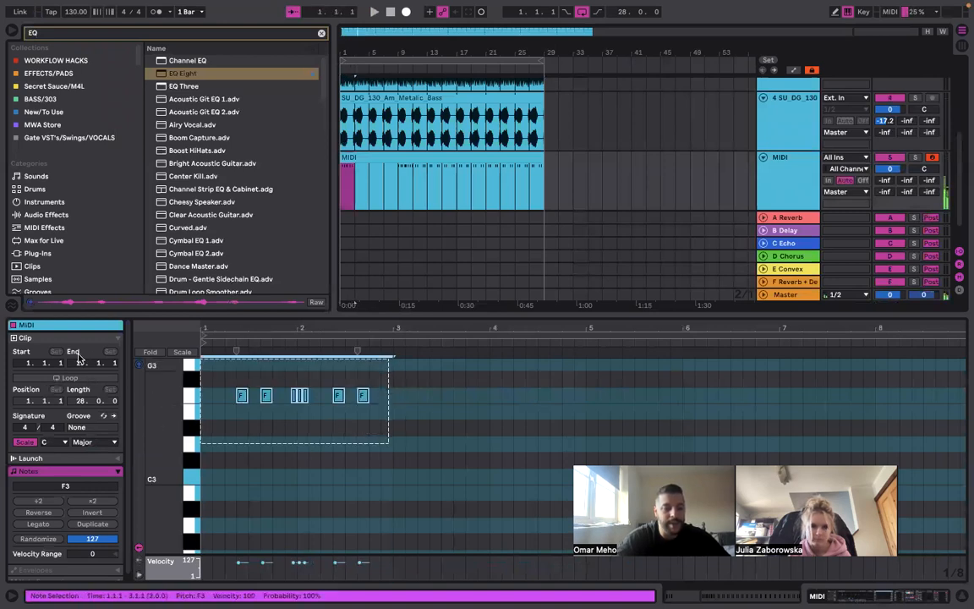
key("ctrl+d")
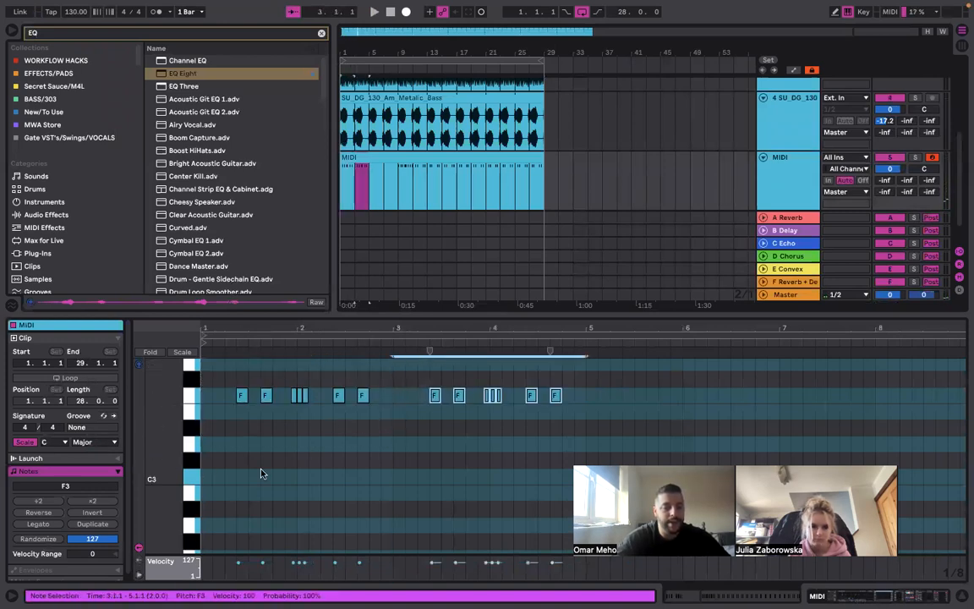
key("space")
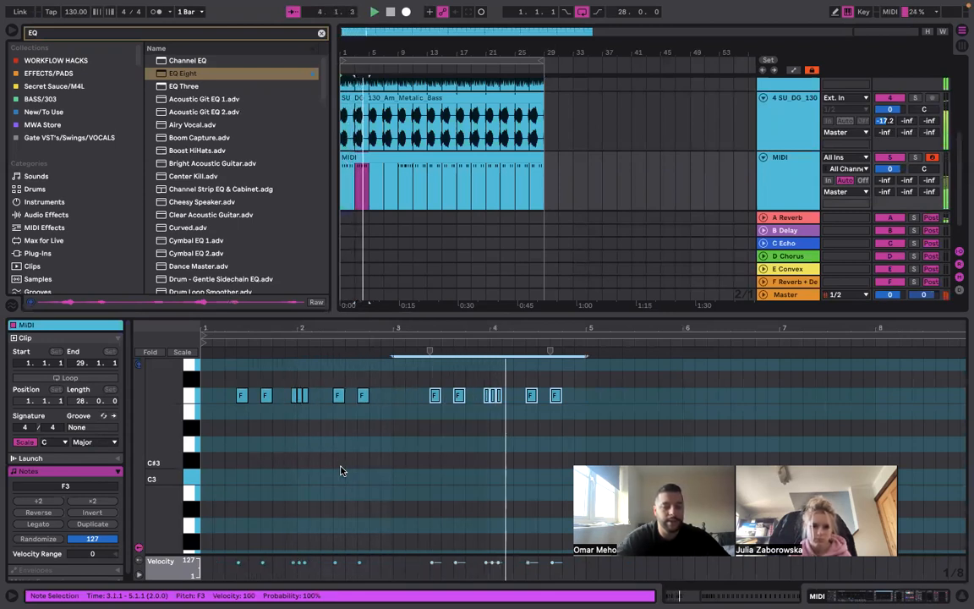
Keep duplicating the two-bar vocal pattern during playback until it fills the clip up to bar 29, and stop playback
key("super+d")
key("super+d")
key("super+d")
key("super+d")
scroll(343, 468, "down", 5)
key("super+d")
key("super+d")
key("super+d")
key("super+d")
key("super+d")
key("super+d")
key("super+d")
key("super+d")
key("super+d")
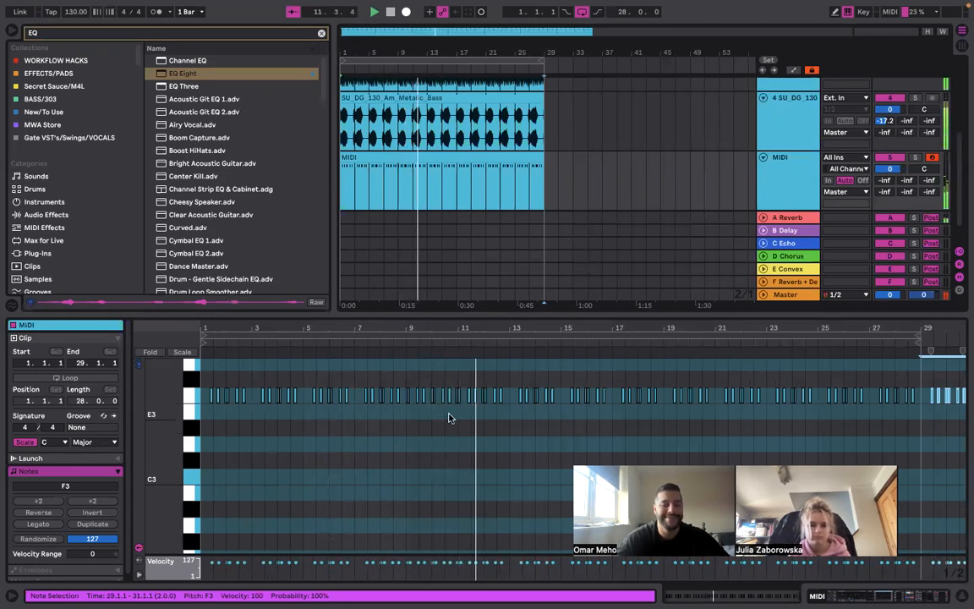
key("space")
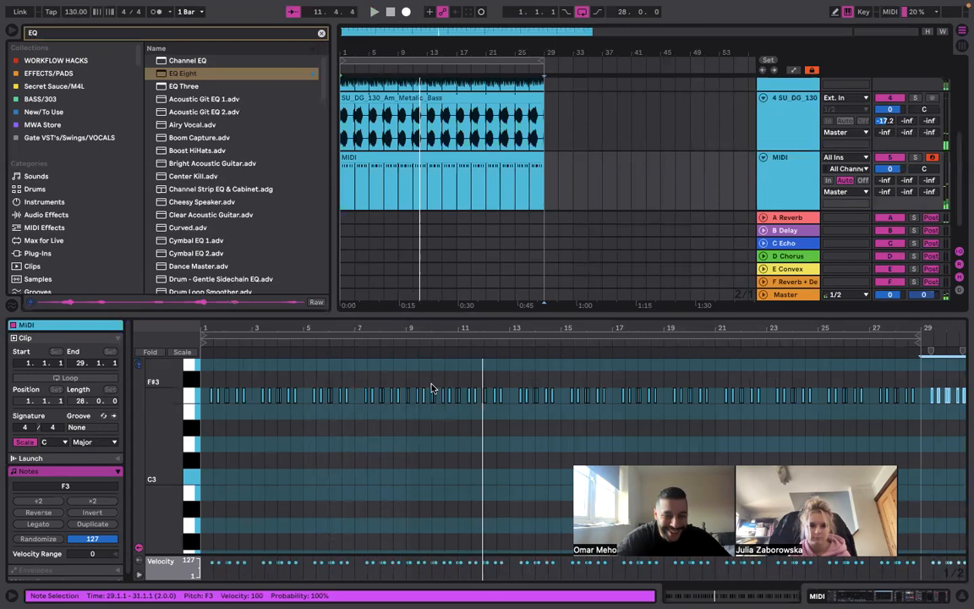
Delete all vocal notes from bar 7 onward, keeping only the clean two-bar patterns in bars 1–6
scroll(457, 395, "up", 3)
left_click(782, 414)
left_click_drag(415, 400, 966, 419)
key("Delete")
scroll(424, 460, "down", 1)
scroll(423, 460, "down", 3)
left_click_drag(626, 416, 967, 374)
key("Delete")
left_click(432, 438)
left_click_drag(362, 443, 188, 347)
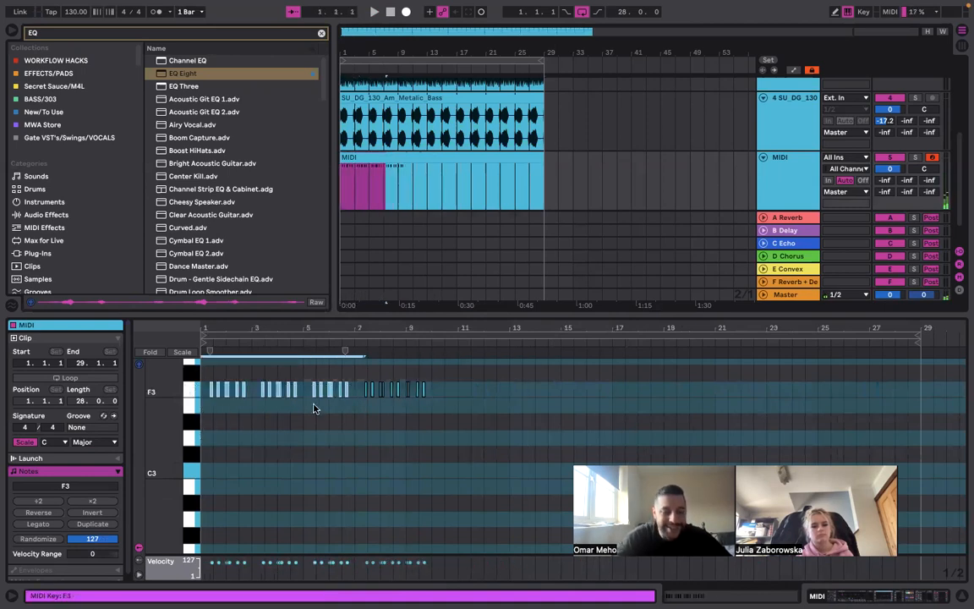
left_click_drag(423, 423, 363, 373)
key("Delete")
Select the six-bar vocal pattern and duplicate it four times to fill the rest of the clip
key("ctrl+a")
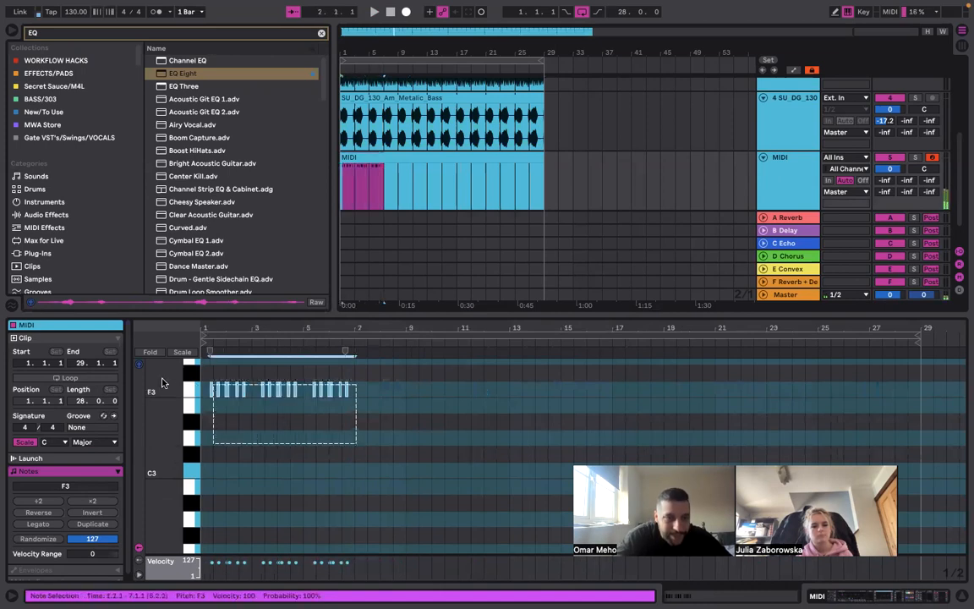
key("ctrl+d")
key("ctrl+d")
key("ctrl+d")
key("ctrl+d")
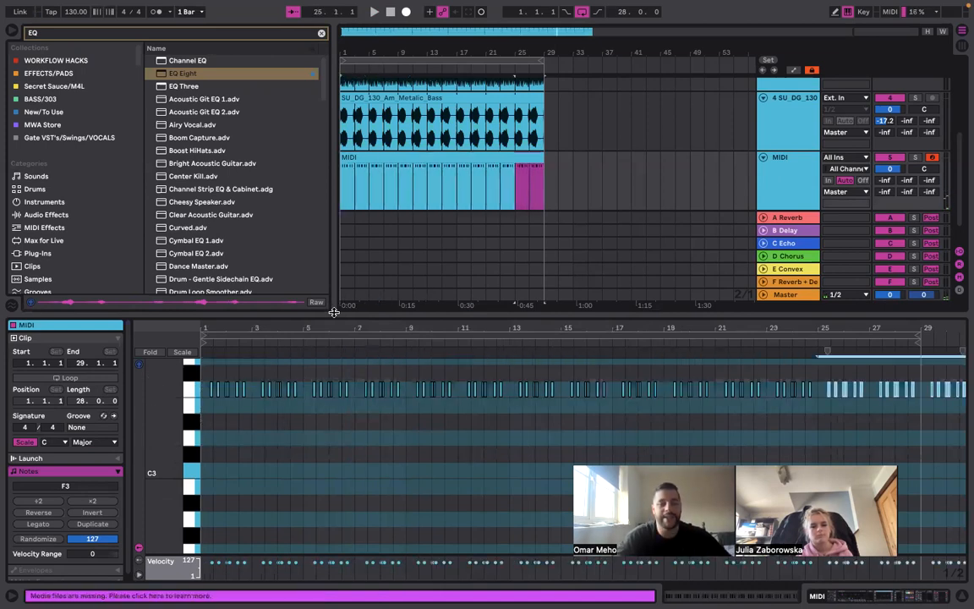
Play the arrangement, show the vocal track's devices, and set EQ Eight's band 2 to -3.60 dB at 681 Hz
key("space")
key("super+alt+l")
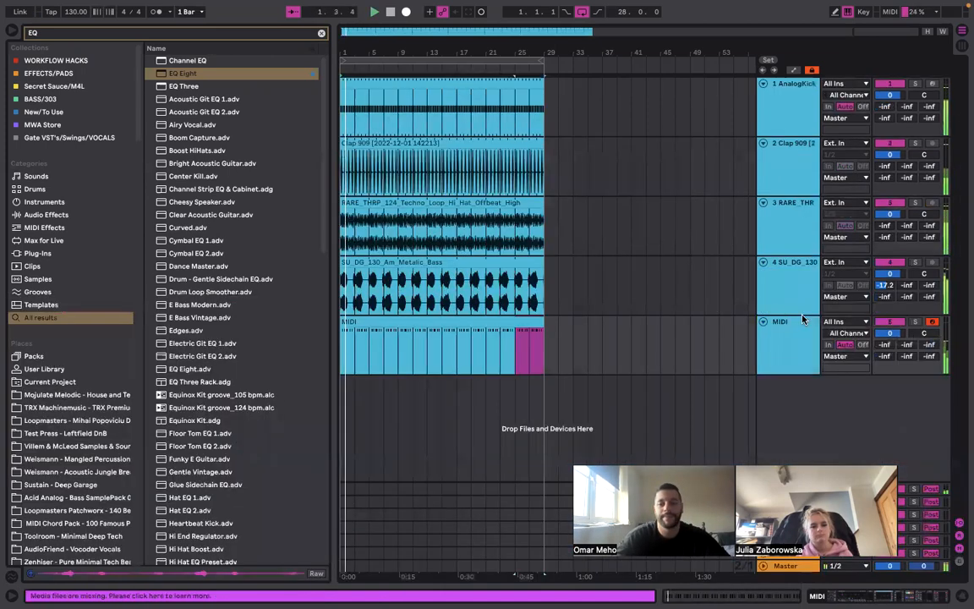
double_click(794, 333)
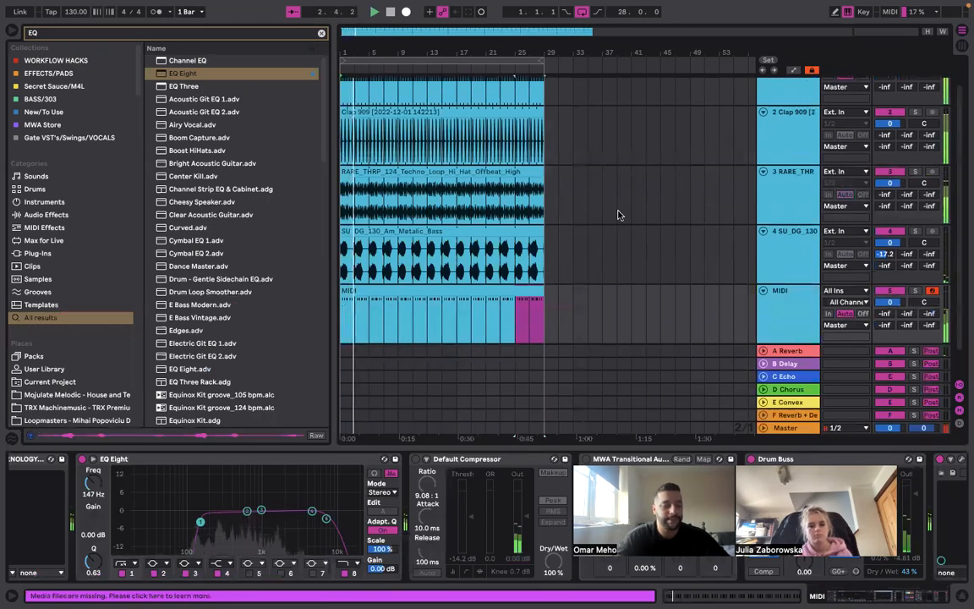
left_click_drag(246, 511, 249, 522)
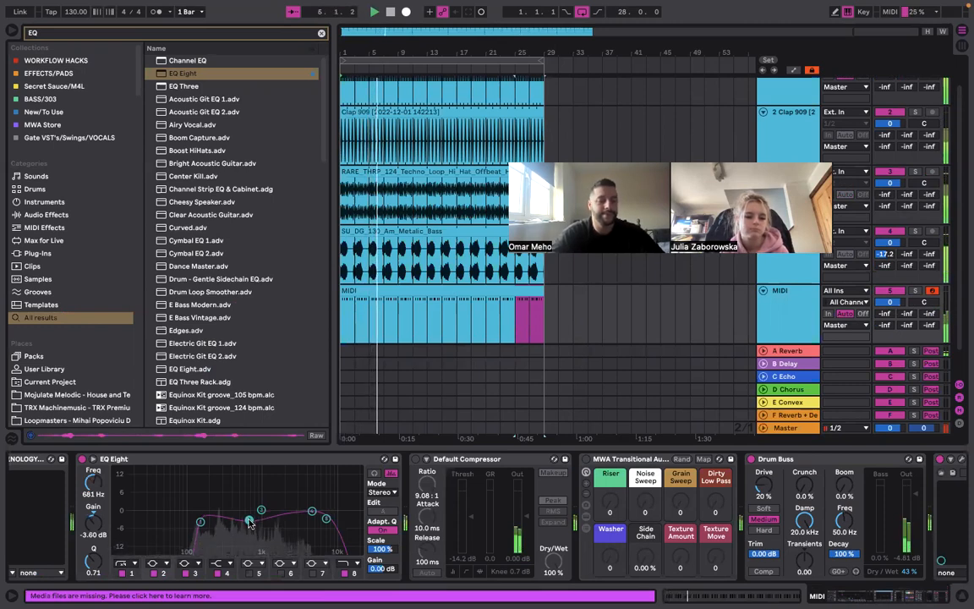
Open RC-20 on the metallic bass track, lower Magnetic, try Distort at 48% and turn it back down, and close the plug-in
scroll(250, 522, "right", 5)
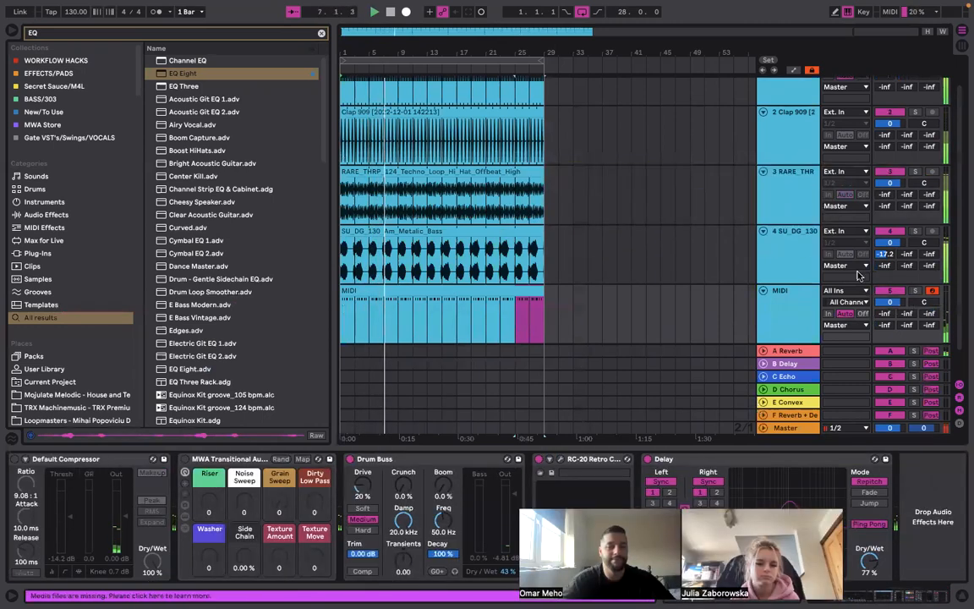
left_click(807, 258)
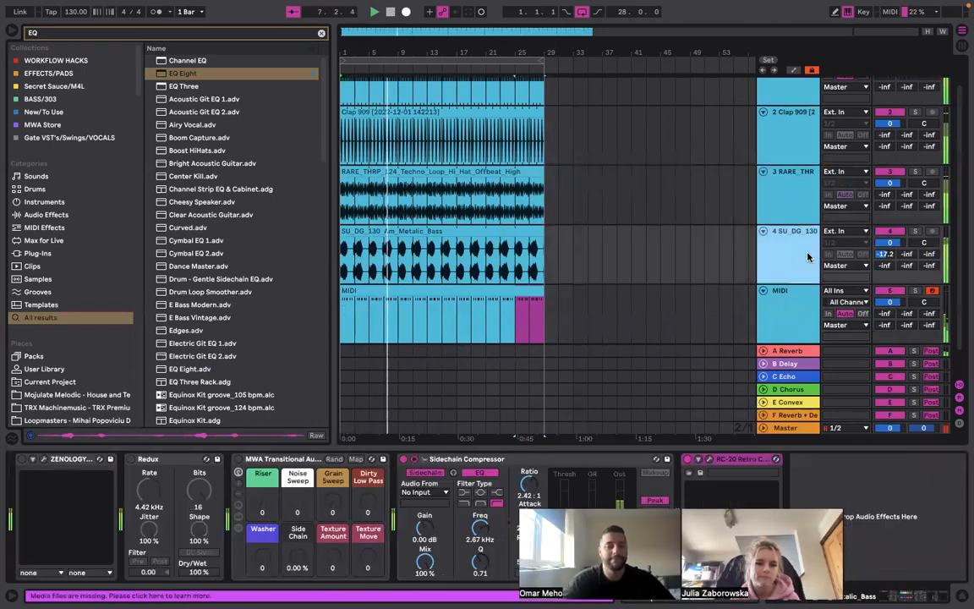
left_click(708, 458)
left_click_drag(558, 377, 558, 439)
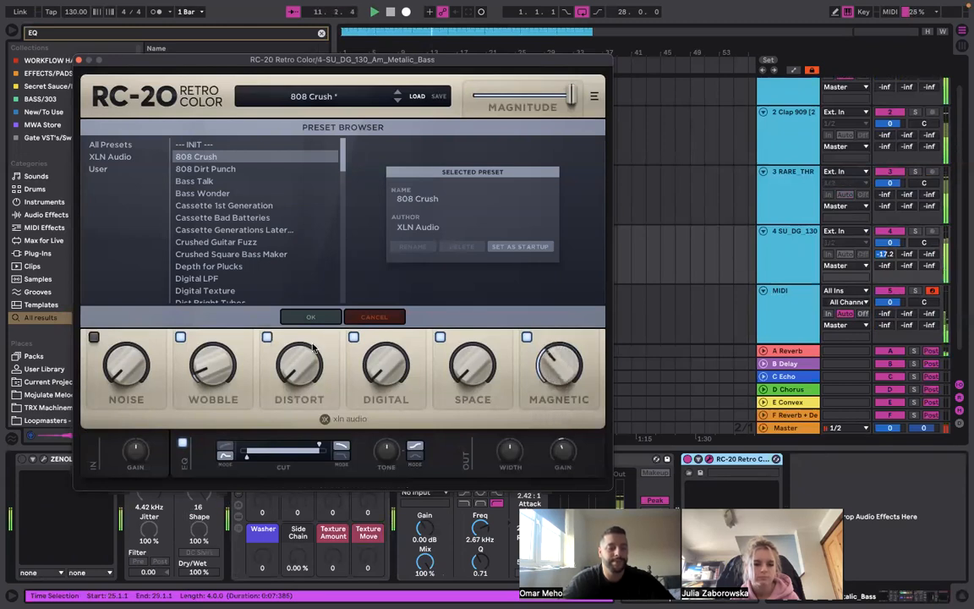
left_click_drag(313, 348, 313, 330)
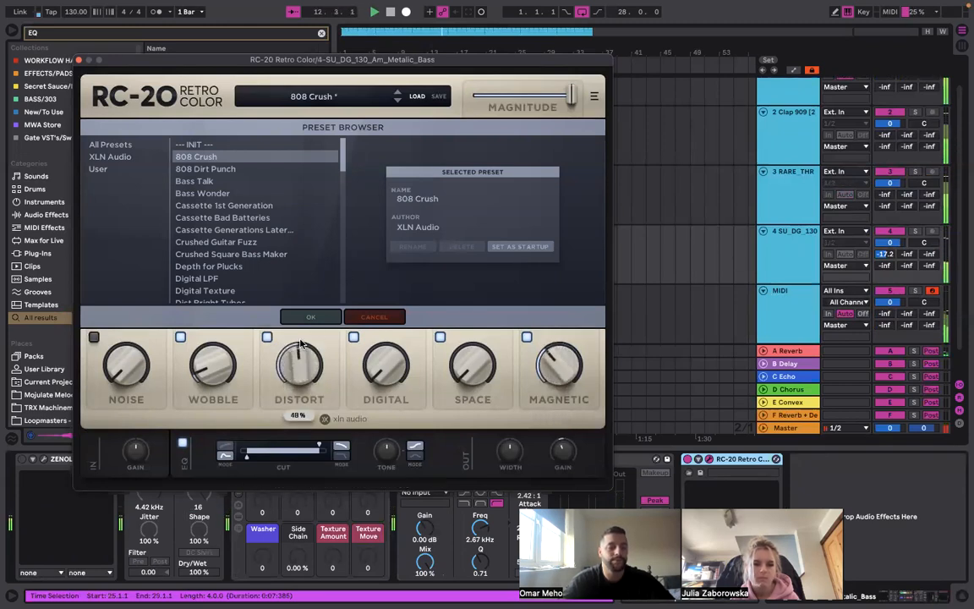
left_click_drag(302, 365, 297, 405)
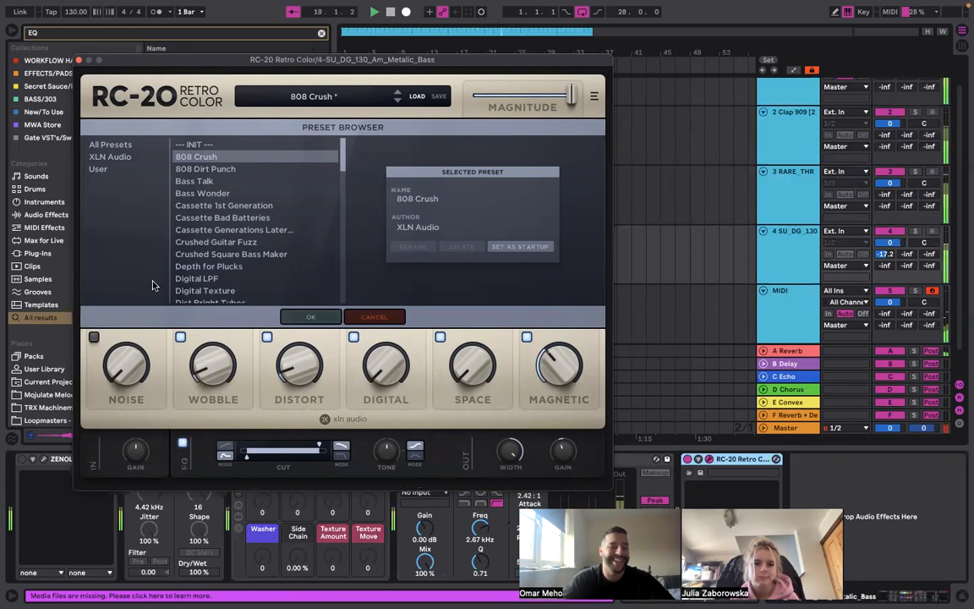
left_click(78, 61)
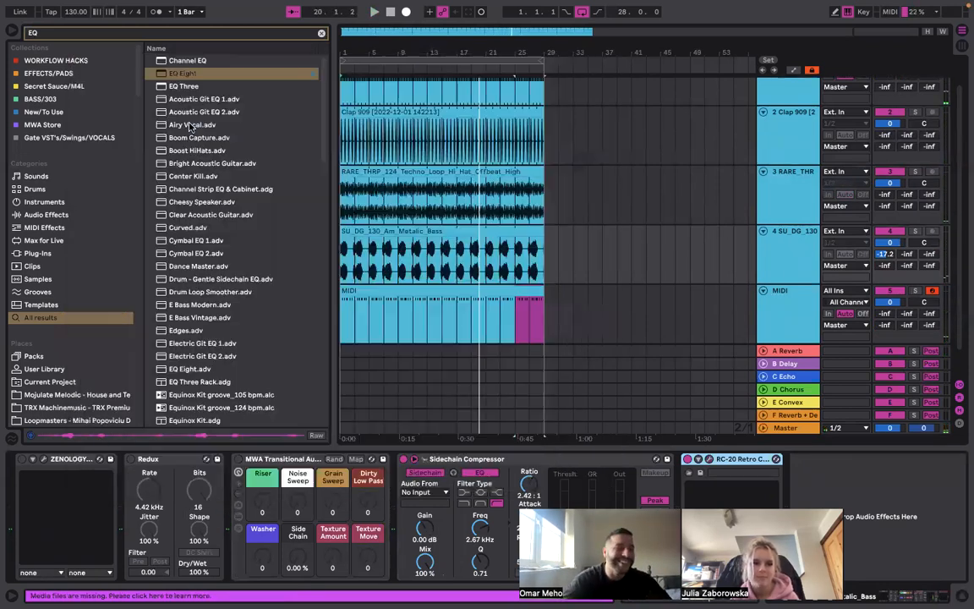
Return to the vocal MIDI track's device chain and show the sample device at its start
left_click(778, 318)
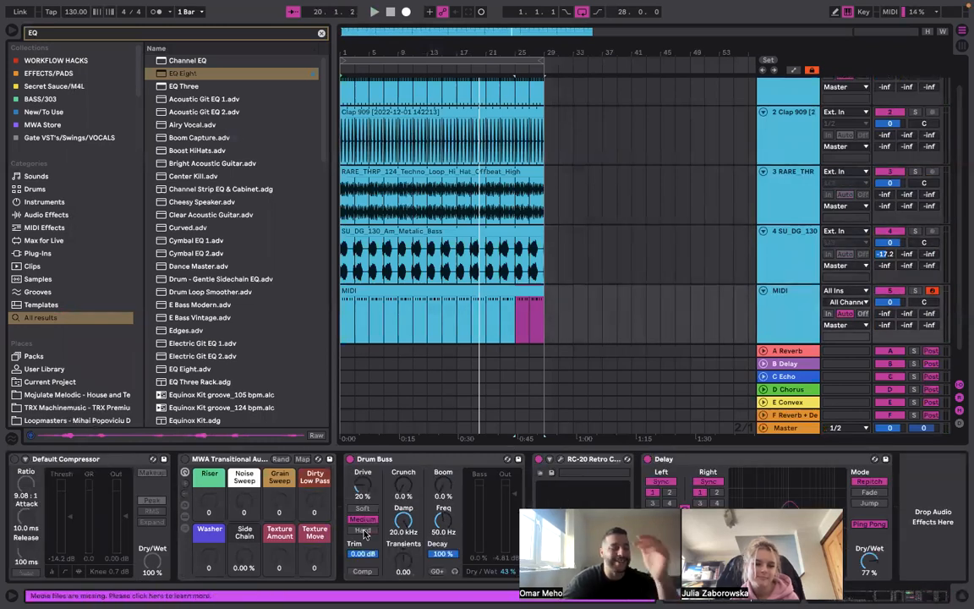
scroll(364, 533, "left", 15)
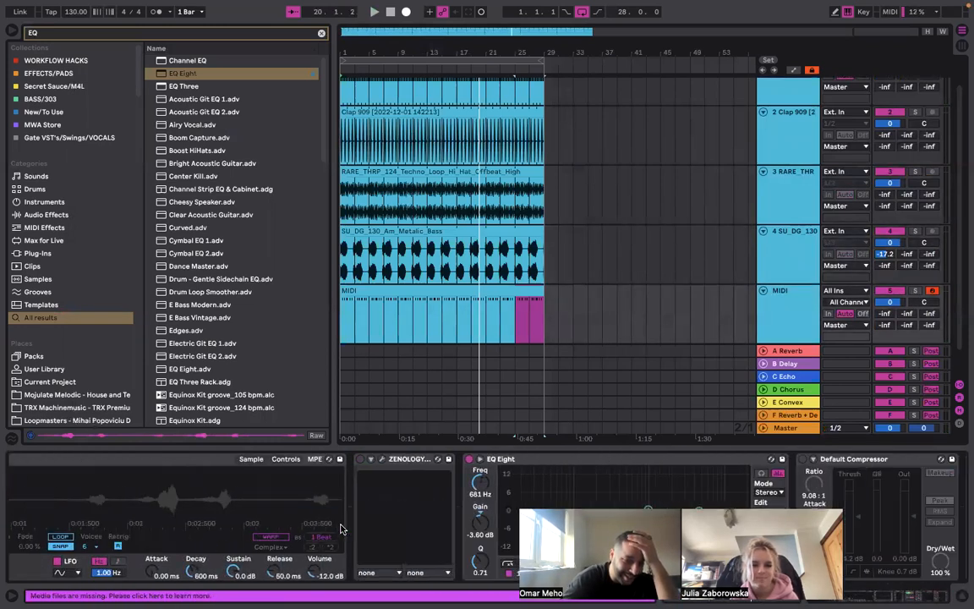
Save the set, leaving the temporary project files in place, and play the arrangement
scroll(341, 529, "right", 5)
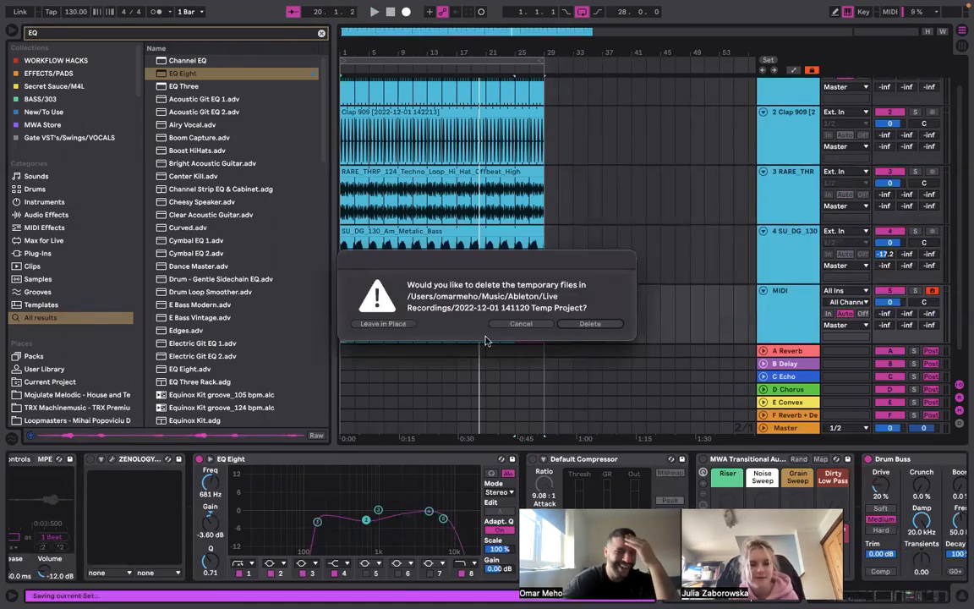
left_click(407, 325)
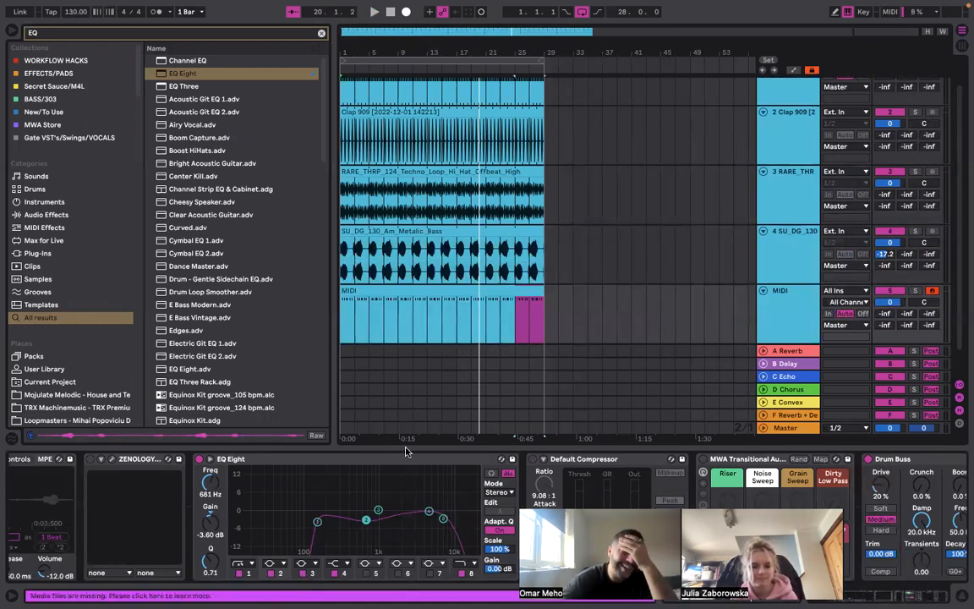
key("super+alt+l")
key("space")
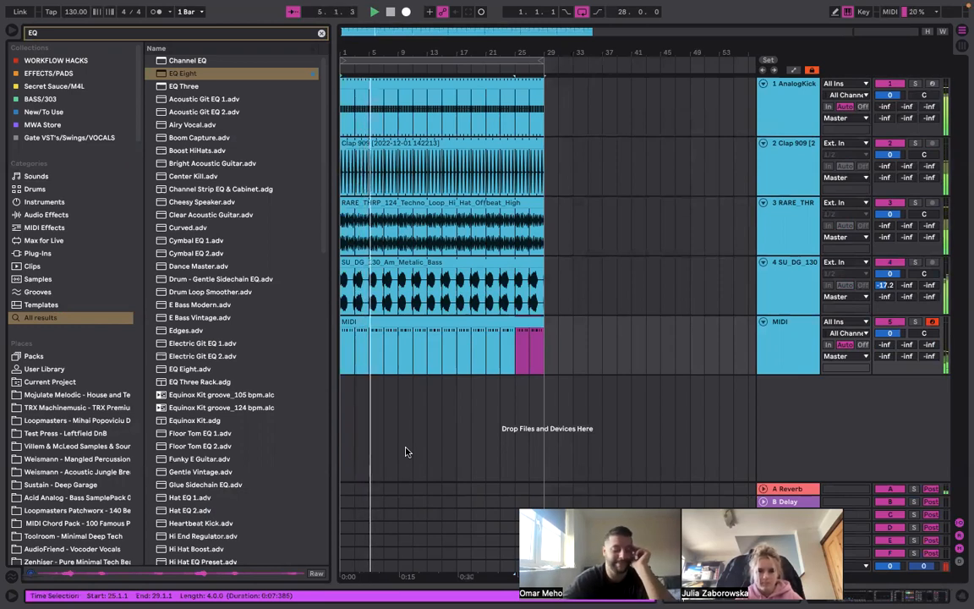
Search for "comp", add a Compressor to the MIDI track and set its sidechain source to 1-AnalogKick-1
left_click(286, 33)
type("comp")
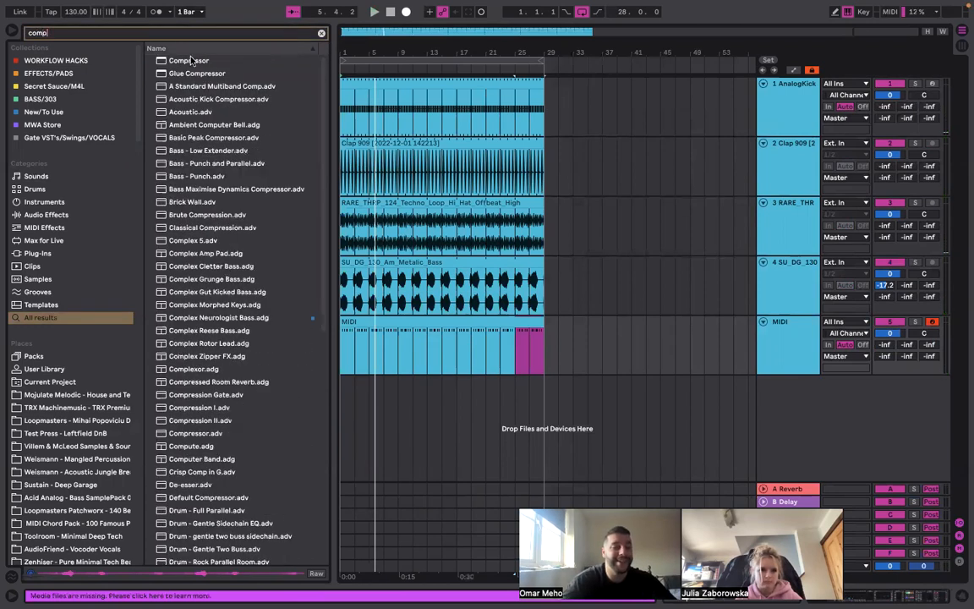
left_click_drag(192, 60, 393, 290)
left_click_drag(385, 342, 383, 347)
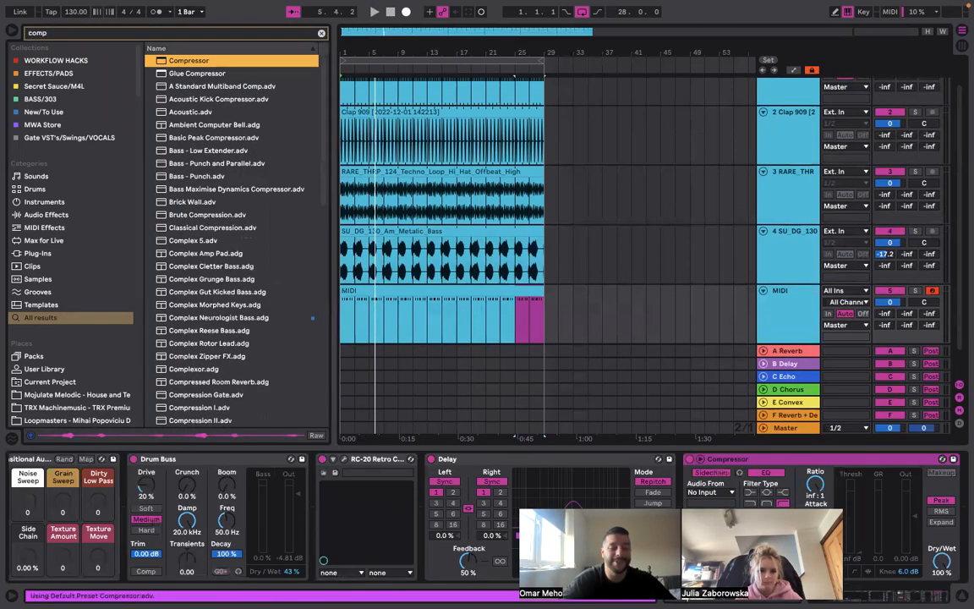
left_click(715, 492)
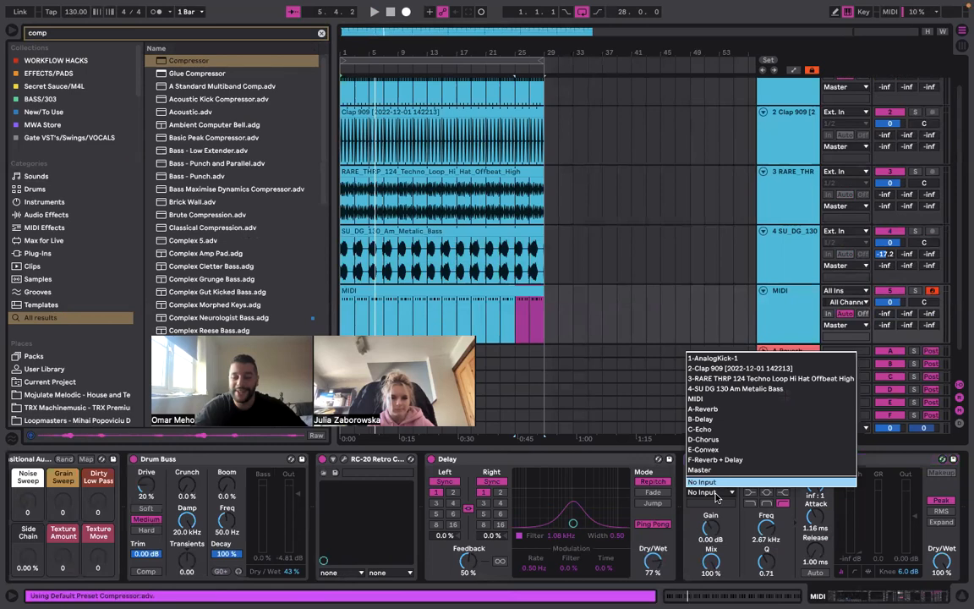
left_click(719, 354)
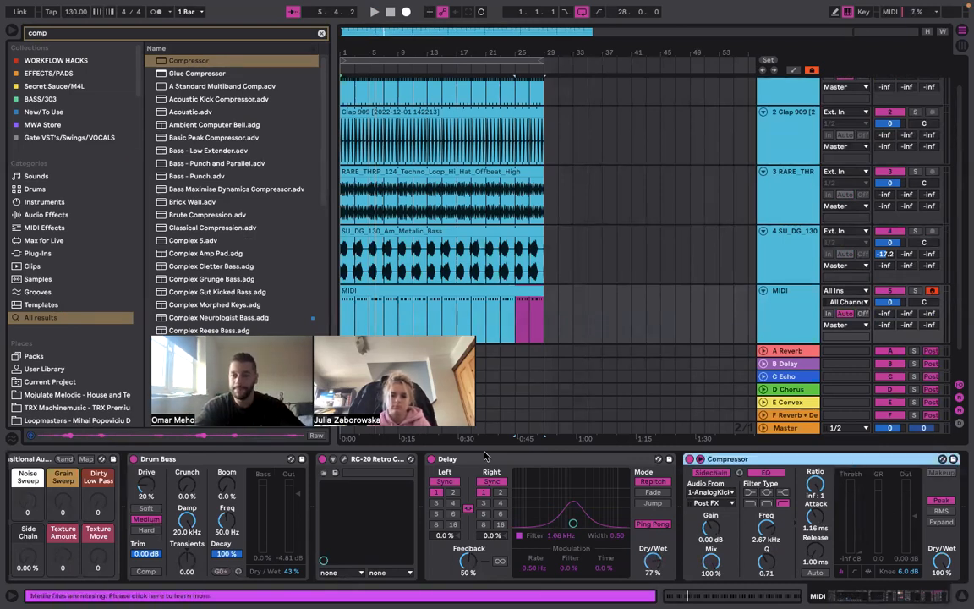
Add a Compressor to the SU_DG_130_Am_Metalic_Bass track and set its sidechain source to 1-AnalogKick-1
left_click(708, 232)
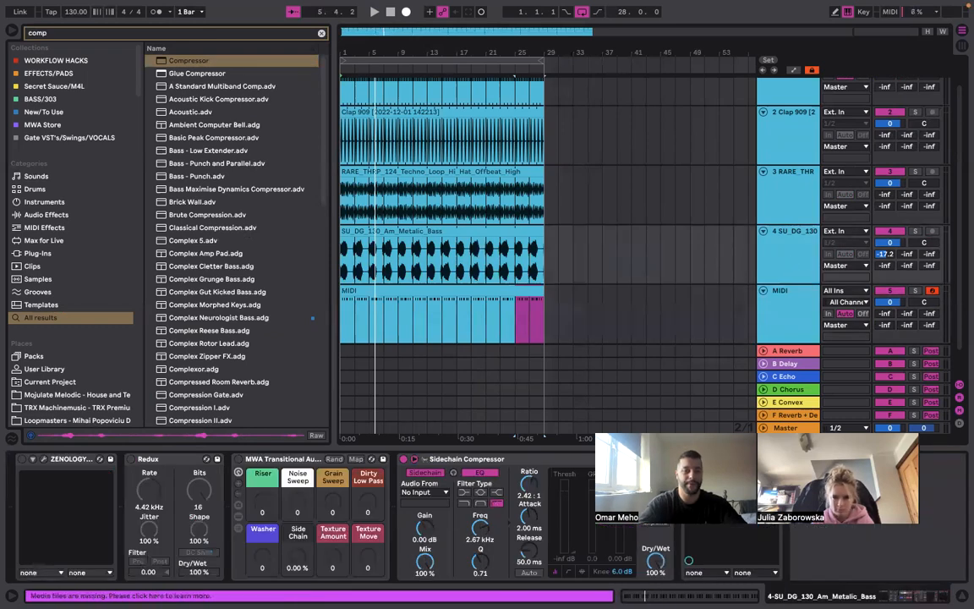
left_click(204, 61)
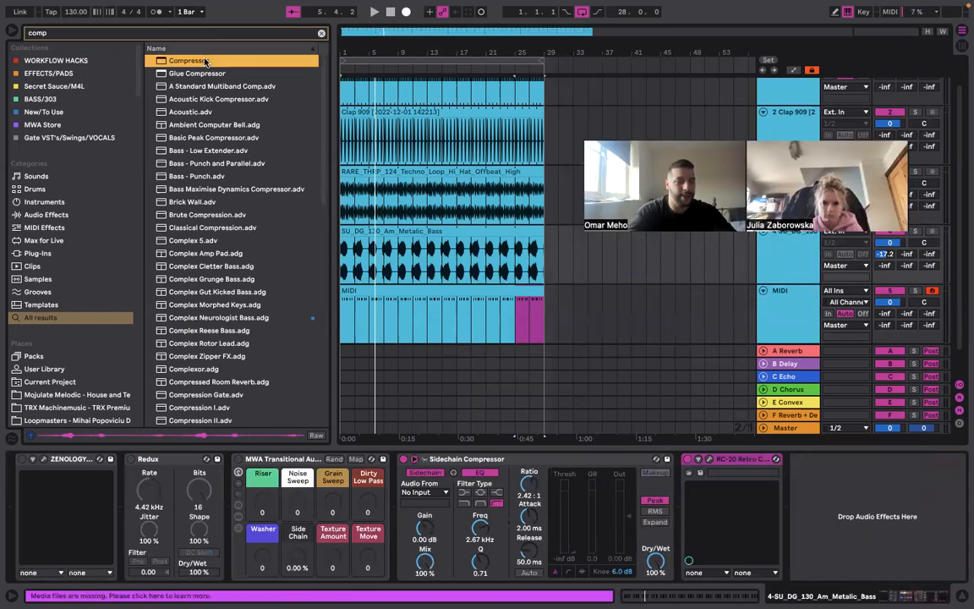
left_click_drag(383, 258, 380, 255)
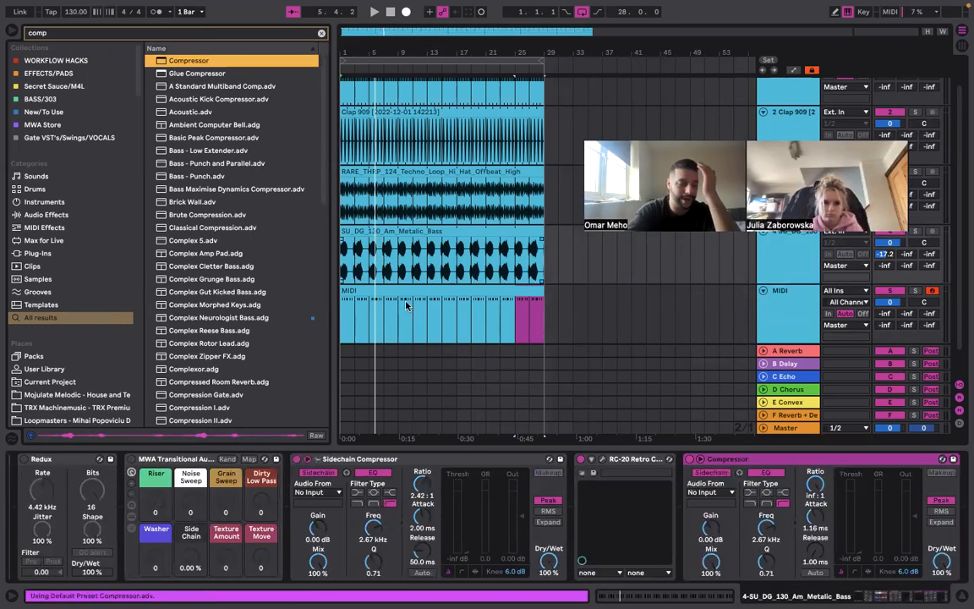
left_click(700, 459)
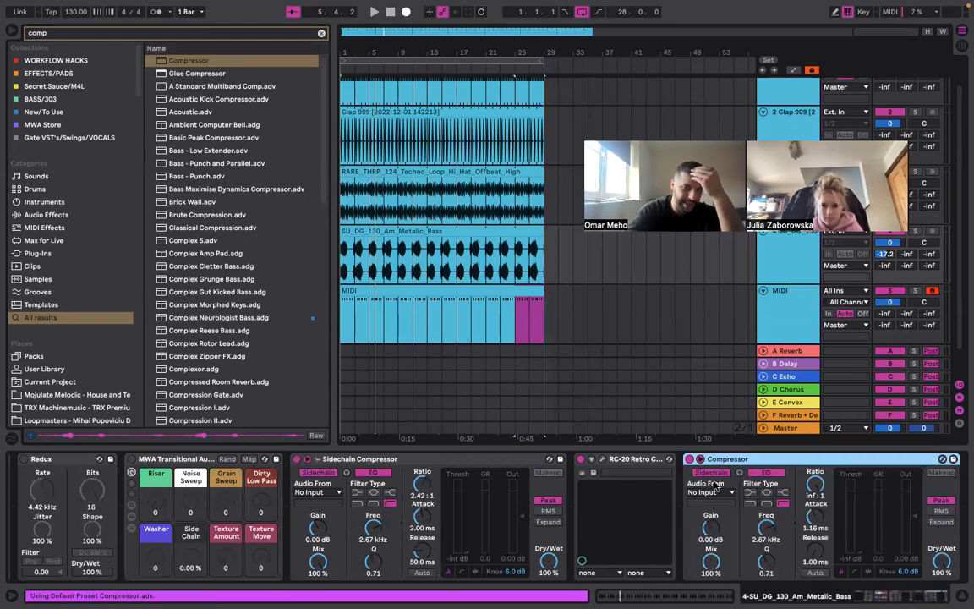
left_click(717, 493)
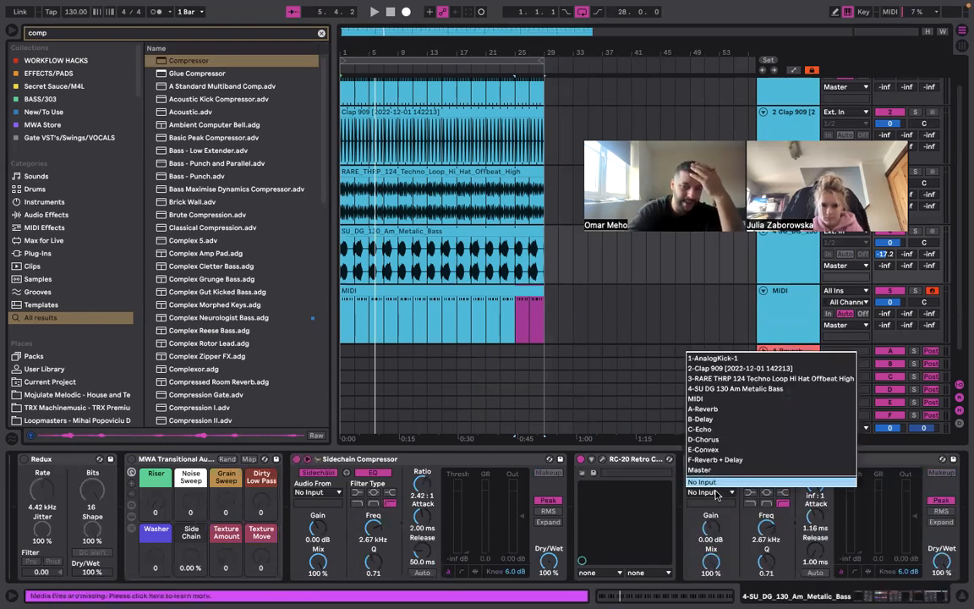
left_click(720, 358)
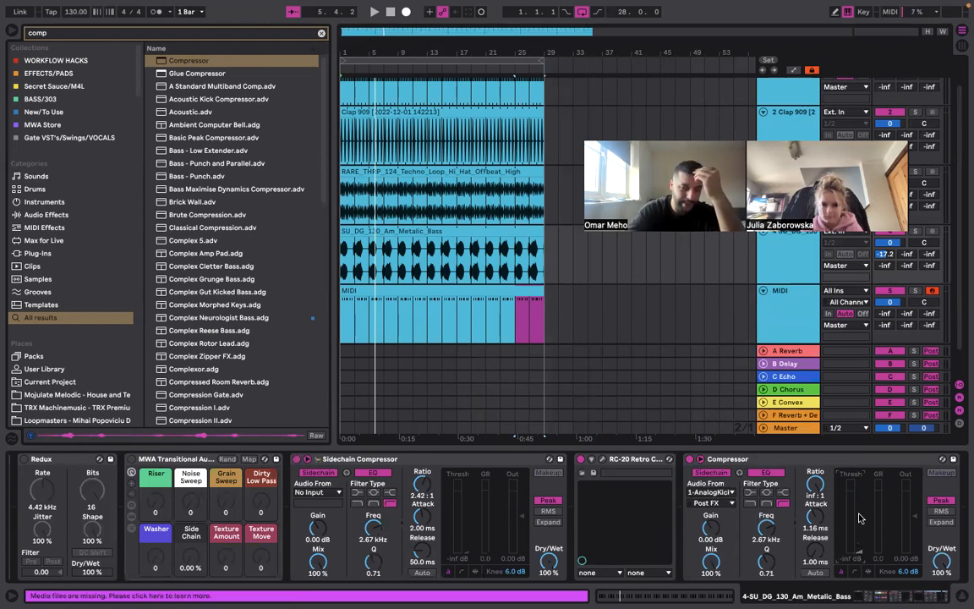
Set the attack to 2.00 ms and the release to 24.8 ms on the bass track's new Compressor during playback
key("space")
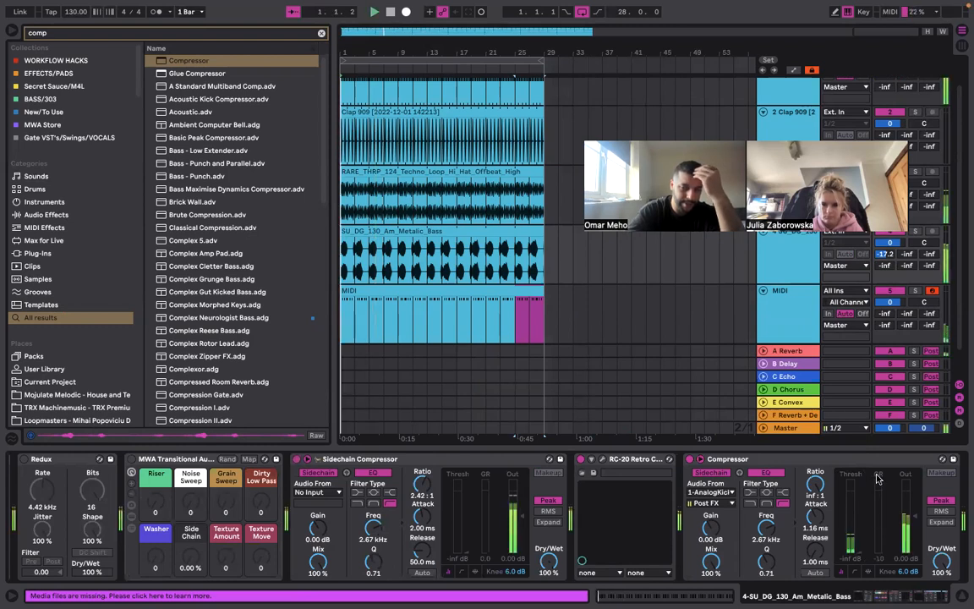
left_click(812, 463)
left_click(813, 485)
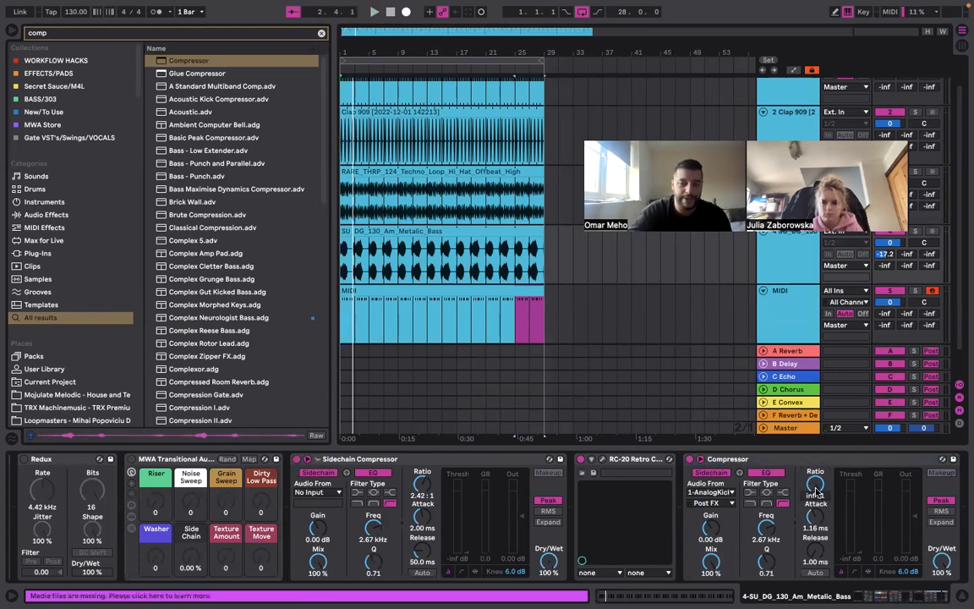
left_click_drag(814, 514, 814, 495)
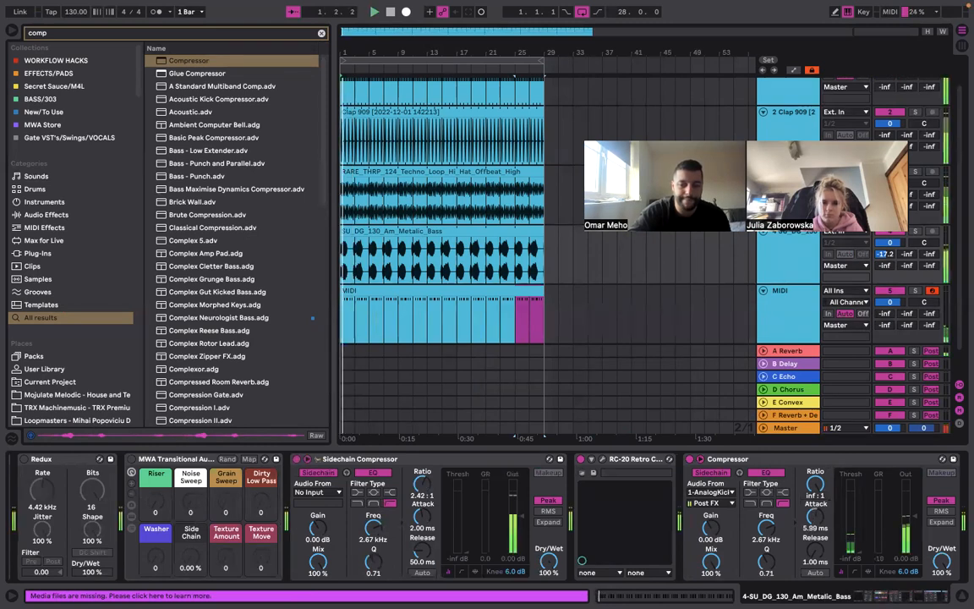
mouse_move(815, 551)
left_mouse_down()
mouse_move(814, 487)
mouse_move(817, 545)
left_mouse_up()
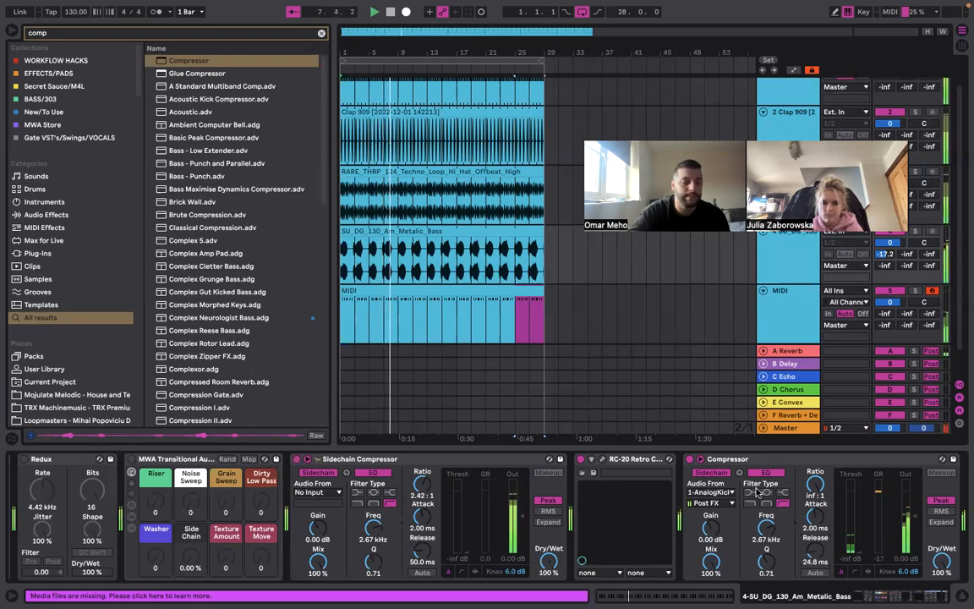
Set the release of the MIDI track's Compressor to 85.7 ms while listening, and stop playback
left_click(662, 451)
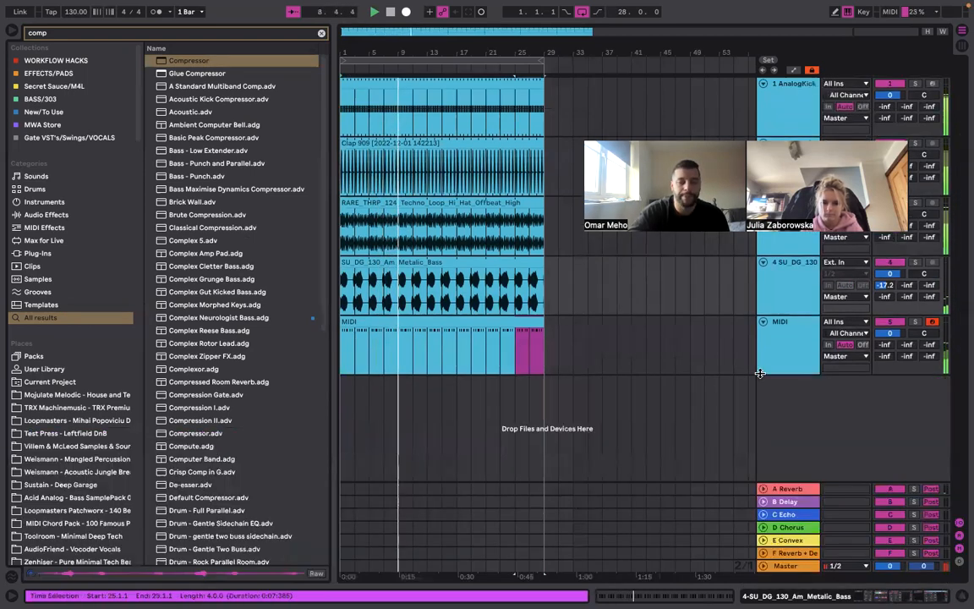
double_click(772, 355)
left_click_drag(815, 550, 815, 504)
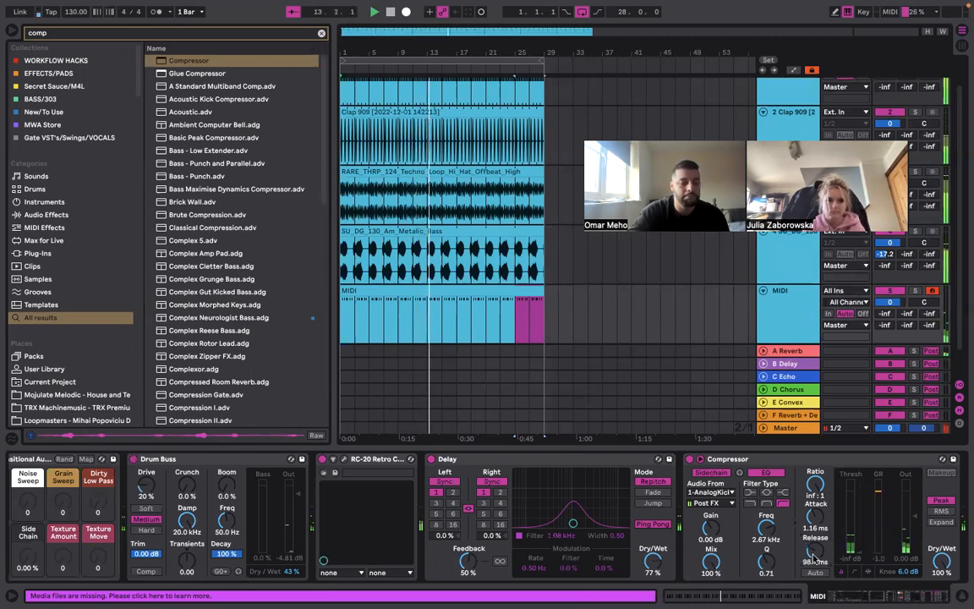
left_click_drag(818, 545, 818, 547)
key("space")
Save the settings of the MIDI track's Compressor as its default preset
left_click(816, 459)
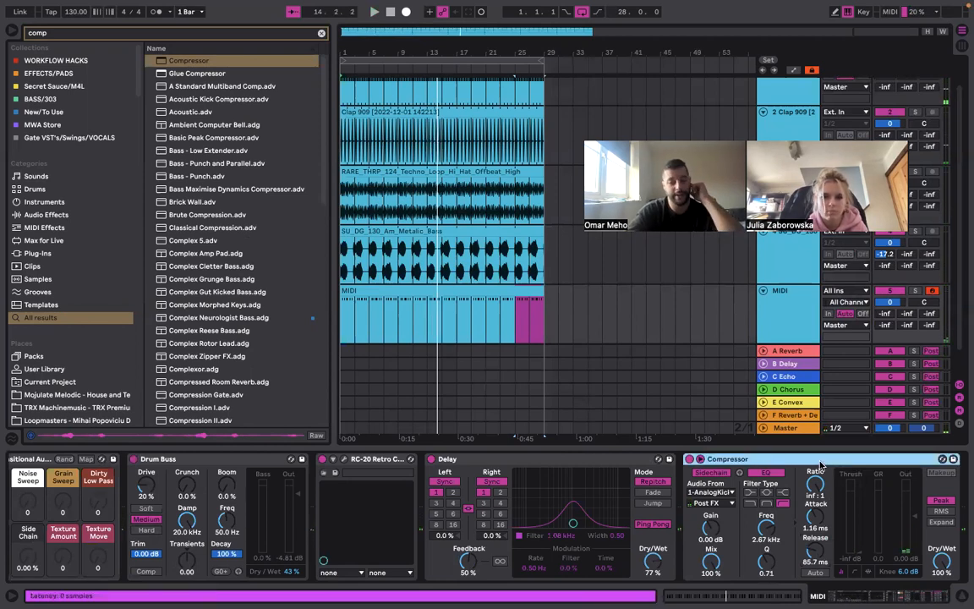
right_click(808, 456)
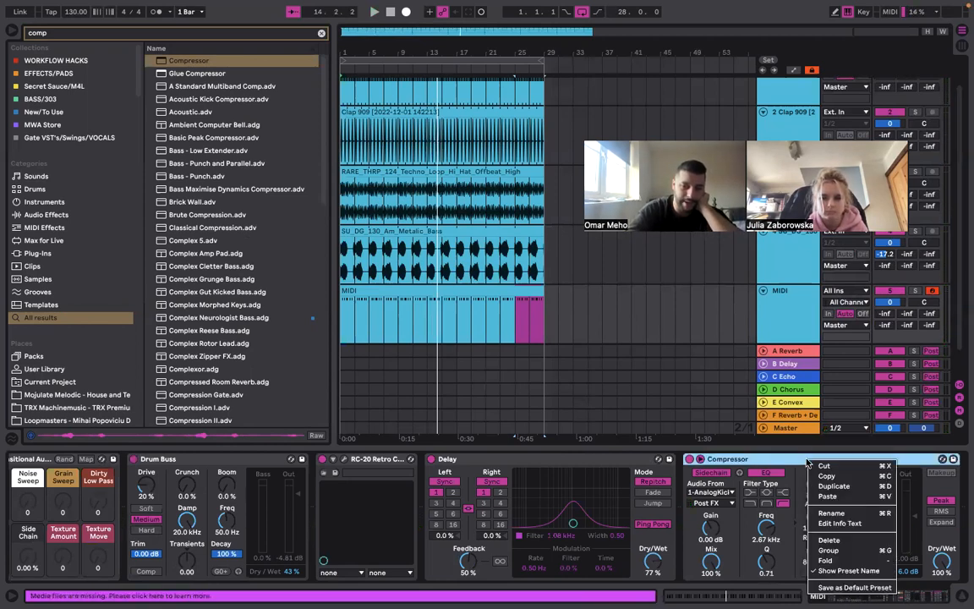
left_click(845, 587)
left_click(567, 324)
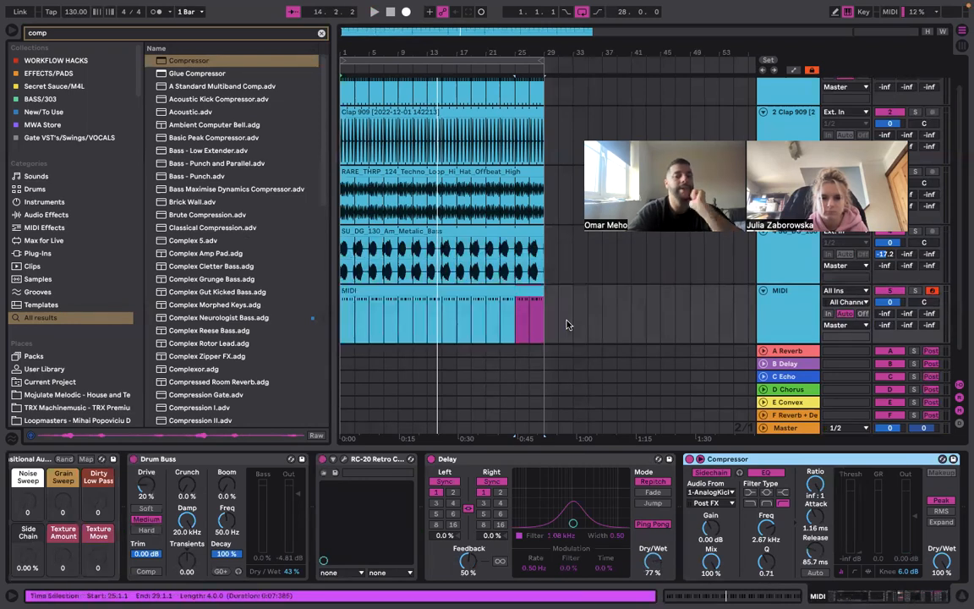
Save the set again, keeping the temporary files, and listen to the arrangement from bar 1
left_click(362, 446)
key("super+s")
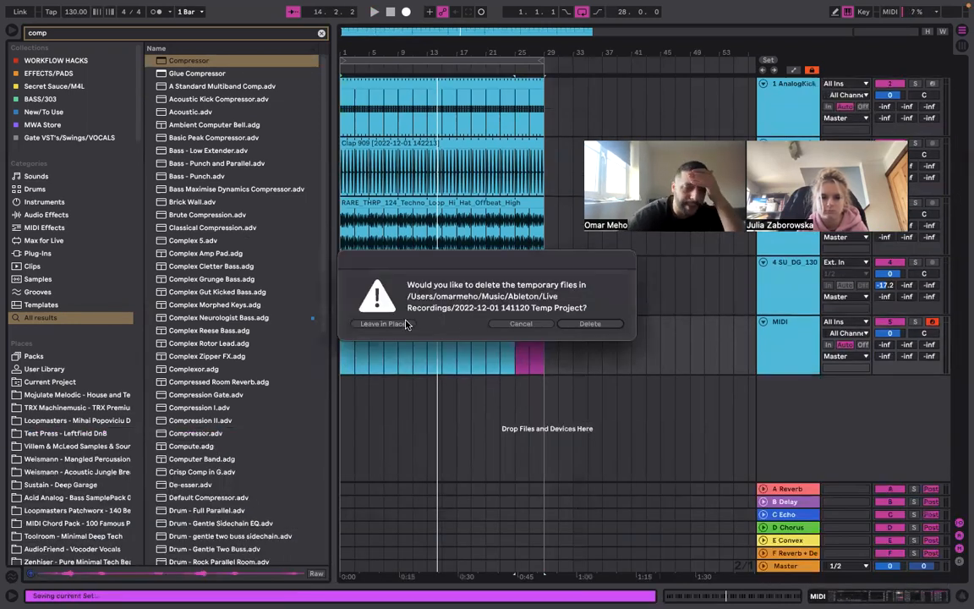
left_click(405, 326)
left_click(345, 339)
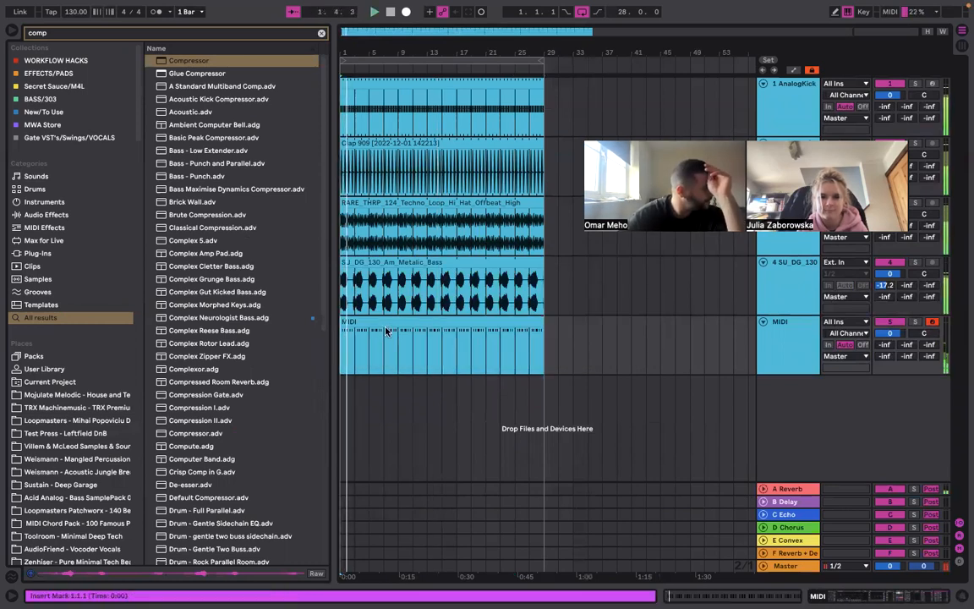
key("space")
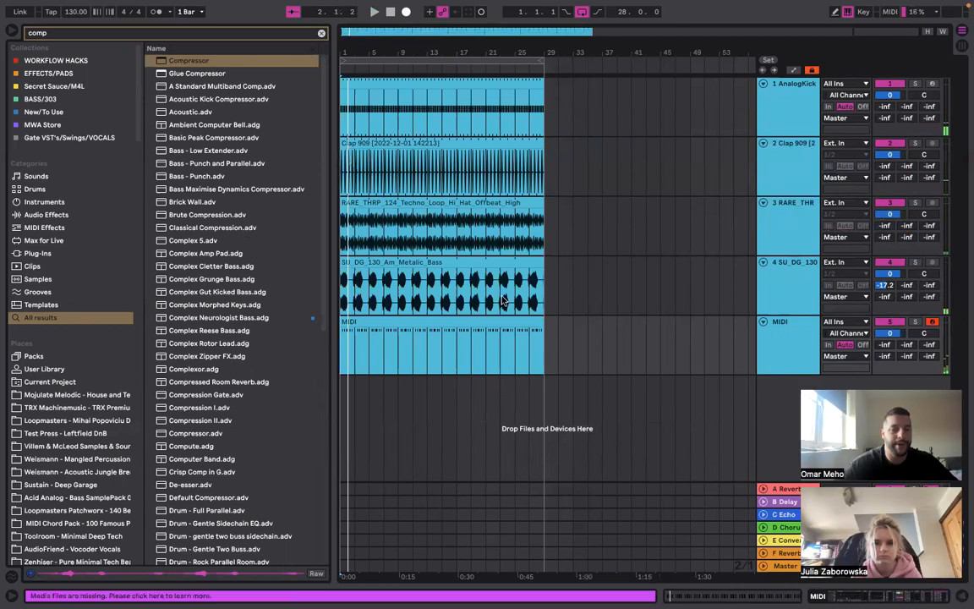
Search for "rc 20", add RC-20 Retro Color to the RARE_THRP hi-hat track and close the plug-in window
left_click(502, 303)
left_click(220, 34)
type("r")
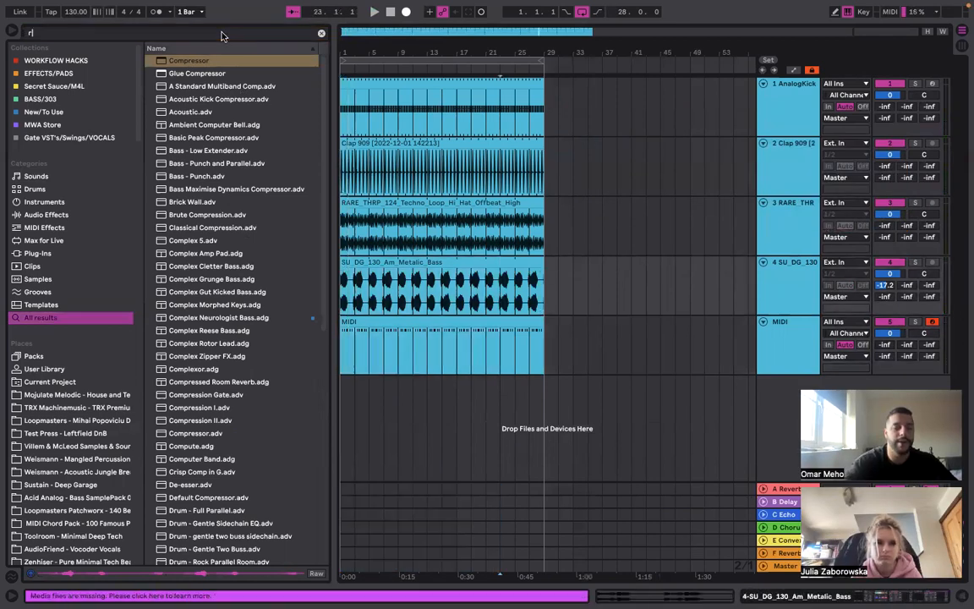
type("c 20")
left_click_drag(183, 60, 381, 216)
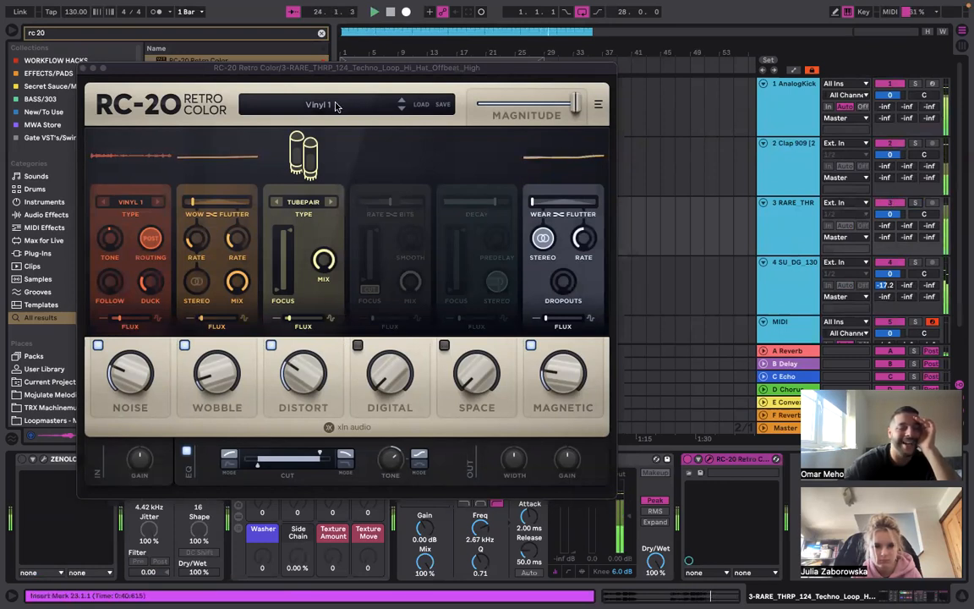
left_click(83, 68)
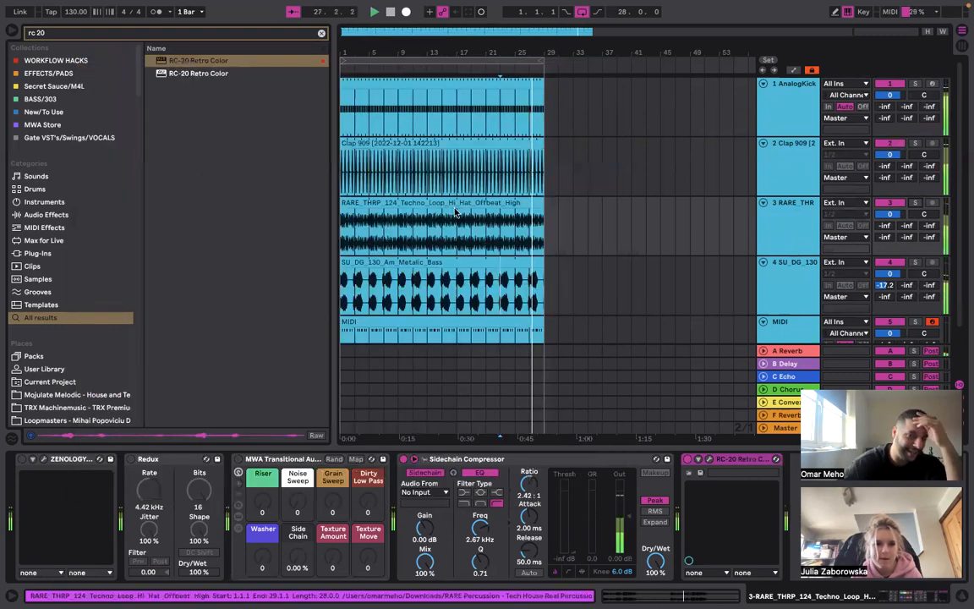
Solo the Clap 909 track and add RC-20 Retro Color to it with the Sampler 8-bit (Noisy) preset
left_click(706, 142)
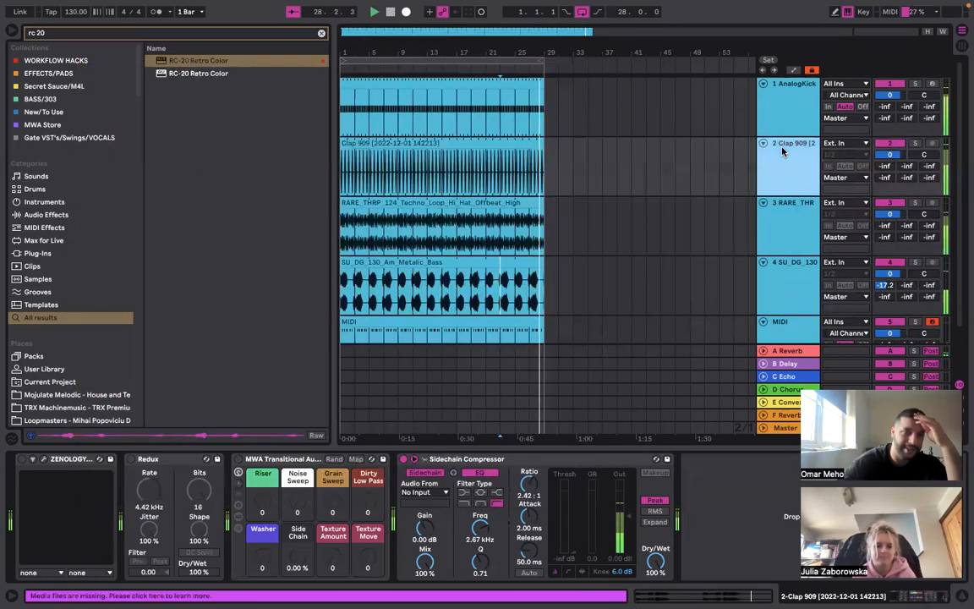
left_click(916, 143)
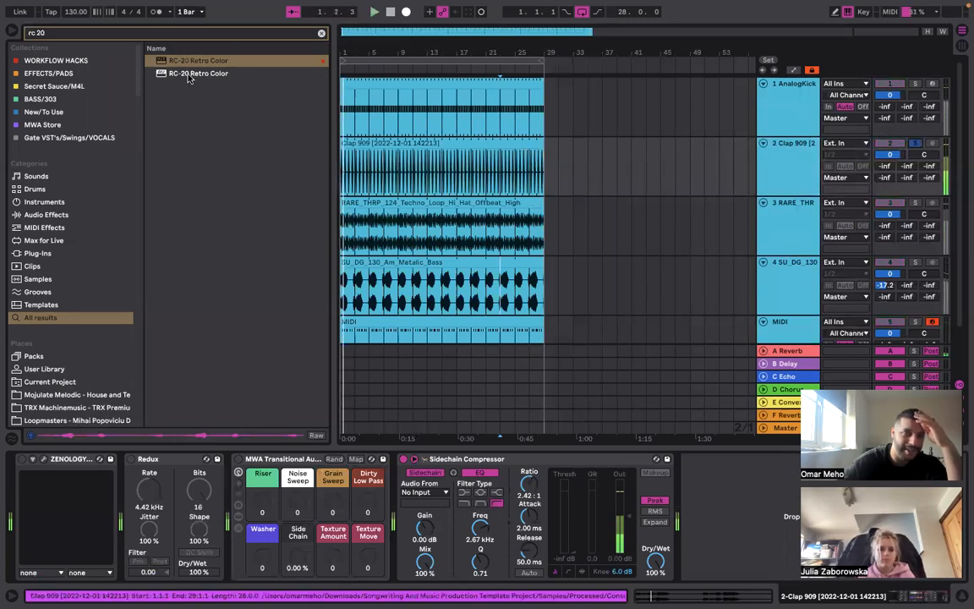
left_click_drag(182, 56, 372, 163)
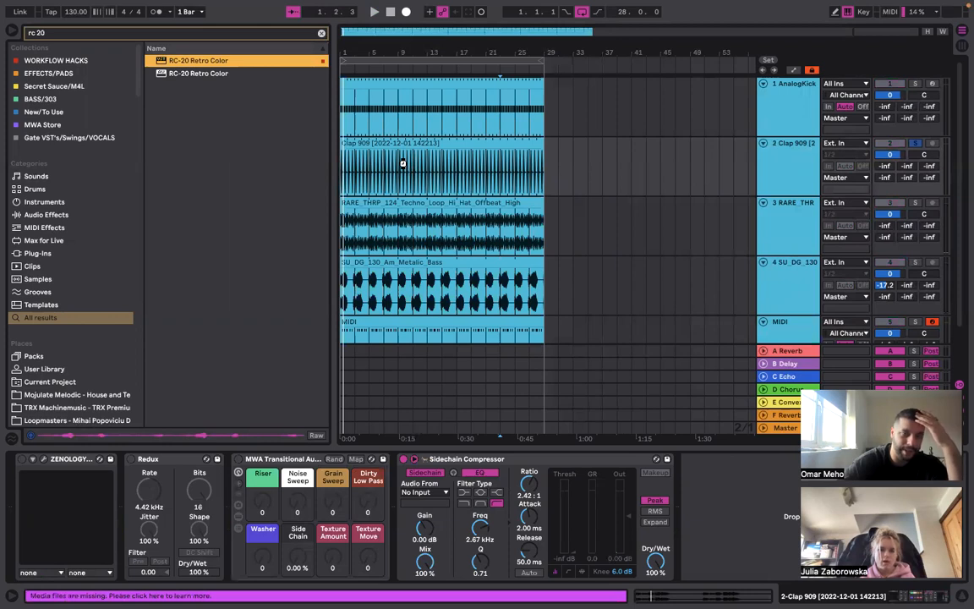
left_click_drag(403, 163, 404, 166)
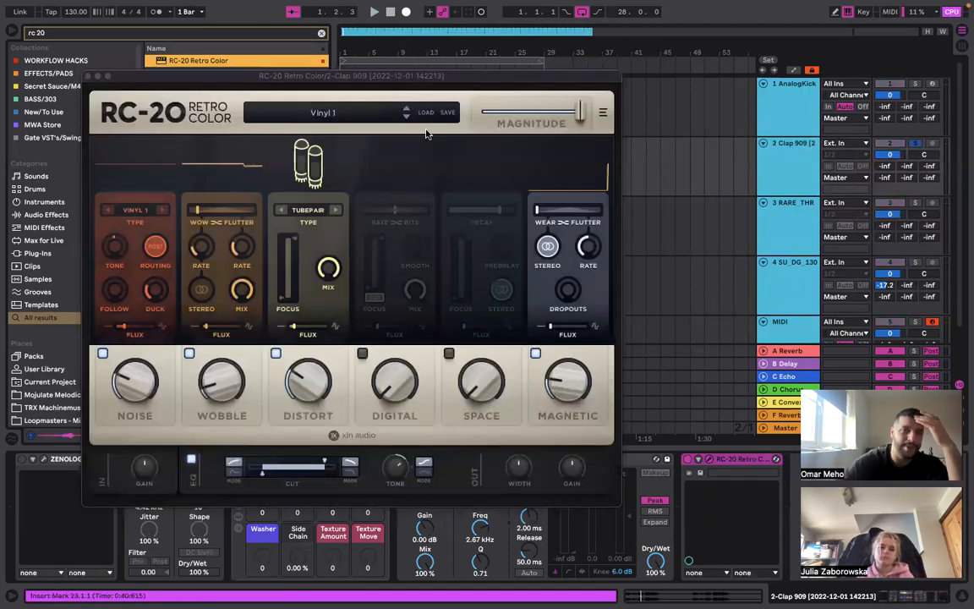
left_click(322, 111)
left_click(261, 203)
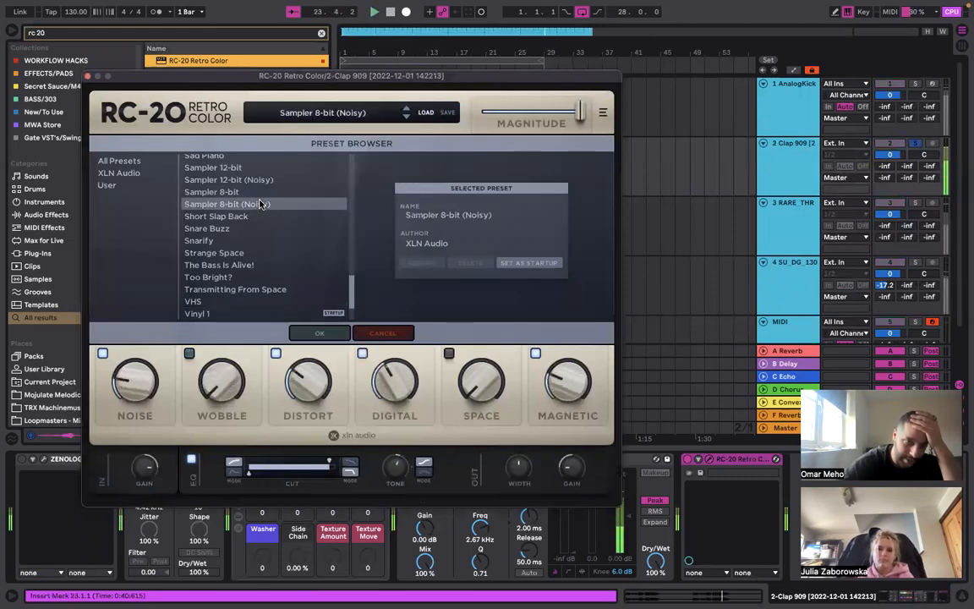
Unsolo the clap track and raise both the low and high limits of the RC-20 EQ cut range during playback
left_click(915, 144)
key("space")
key("space")
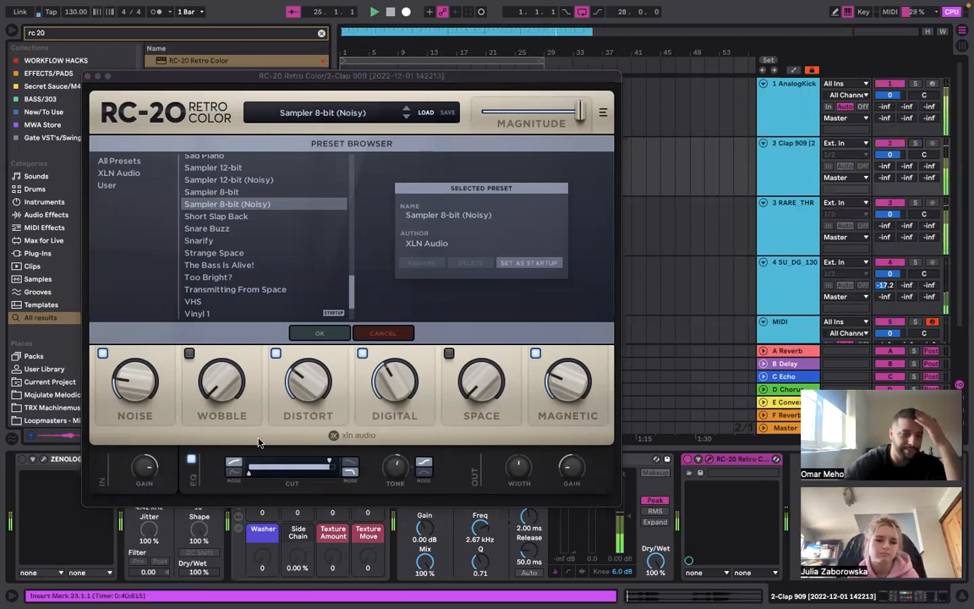
mouse_move(328, 468)
left_mouse_down()
mouse_move(269, 465)
mouse_move(346, 465)
left_mouse_up()
mouse_move(281, 474)
left_mouse_down()
mouse_move(245, 476)
mouse_move(270, 478)
left_mouse_up()
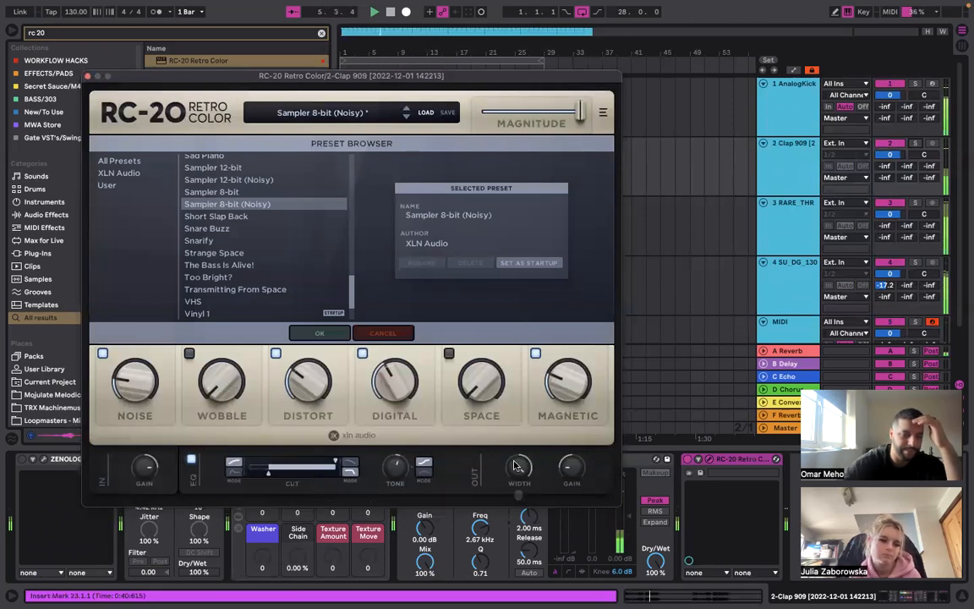
Reduce the output stereo width of the clap track's RC-20 to 55% and close the plug-in window
left_click_drag(516, 482, 519, 533)
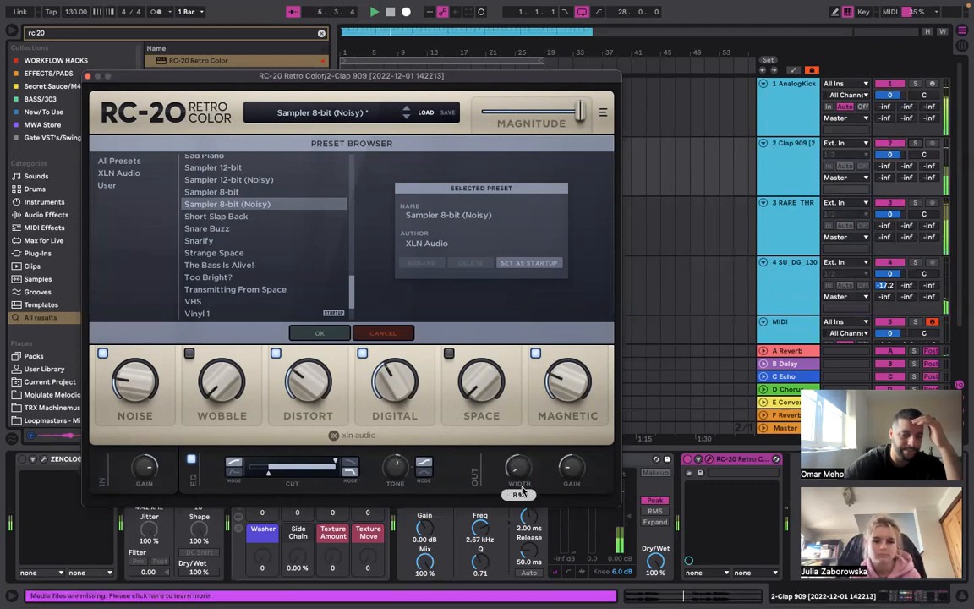
left_click_drag(518, 477, 517, 465)
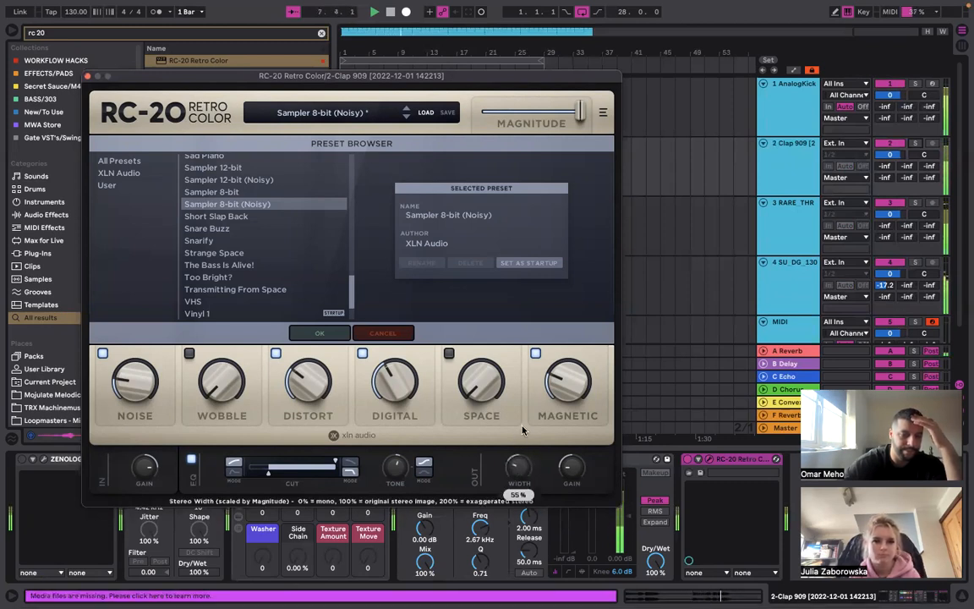
left_click(90, 77)
Open RC-20 on the soloed RARE_THRP hi-hat track and audition other noise types during playback, ending on Vinyl 1
left_click(888, 212)
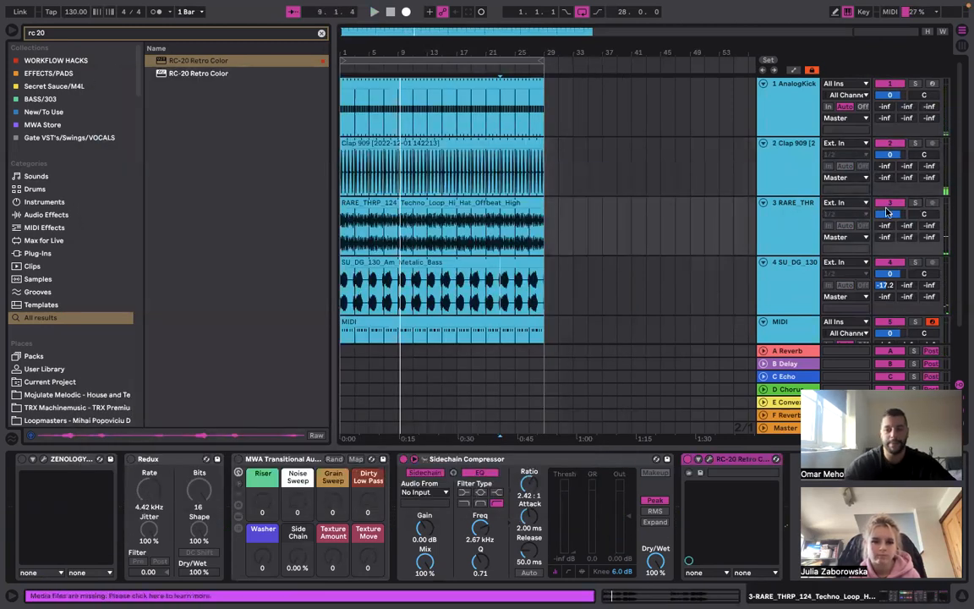
left_click(709, 459)
key("space")
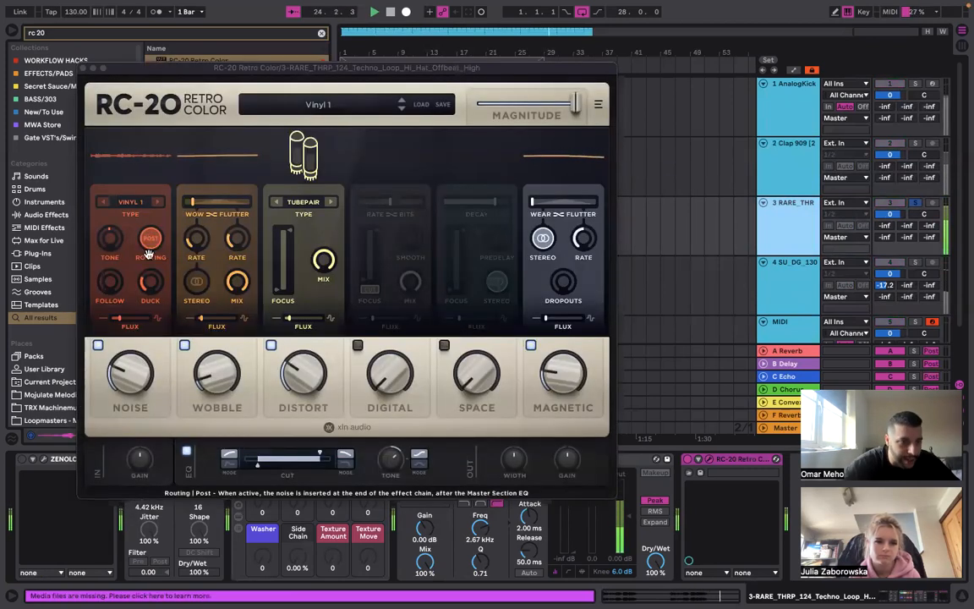
left_click(156, 202)
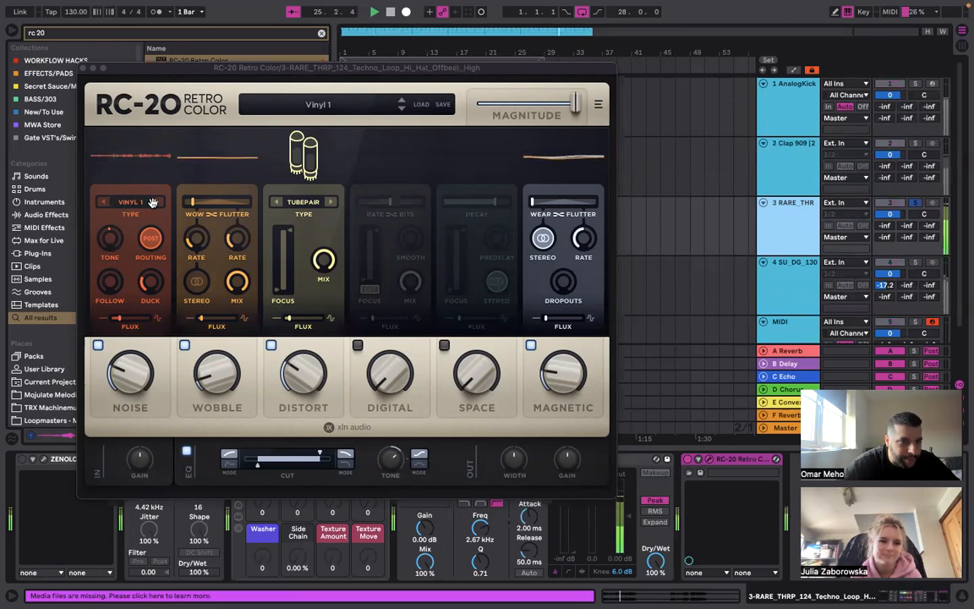
left_click(156, 203)
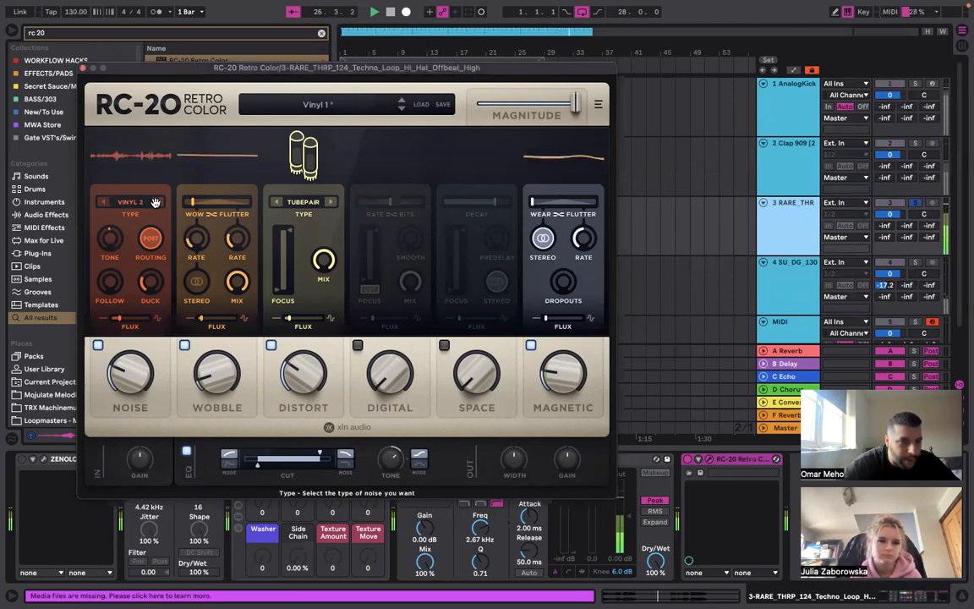
left_click(104, 202)
left_click(104, 202)
left_click(104, 202)
Lower the RC-20 noise tone to -2.9 dB, adjust its amount, follow and duck, unsolo the hi-hat and close the plug-in window
left_click_drag(108, 252, 121, 300)
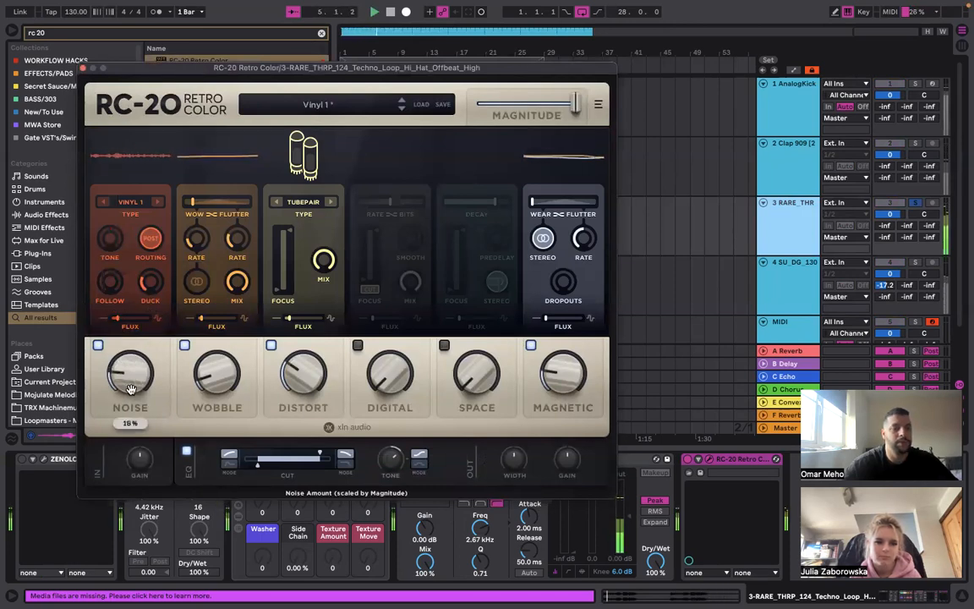
left_click_drag(132, 385, 132, 378)
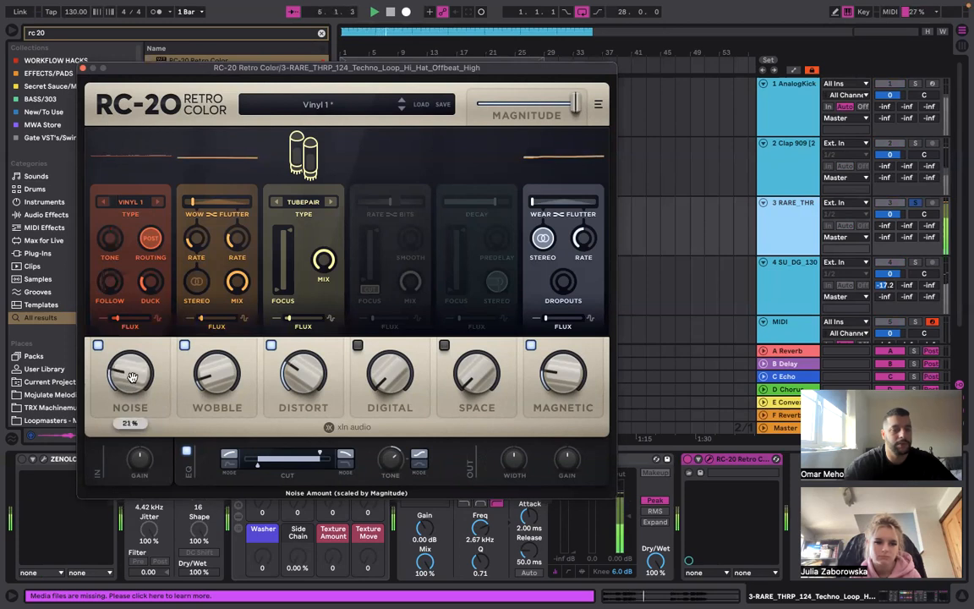
left_click_drag(119, 270, 129, 352)
mouse_move(150, 285)
left_mouse_down()
mouse_move(169, 239)
mouse_move(149, 265)
left_mouse_up()
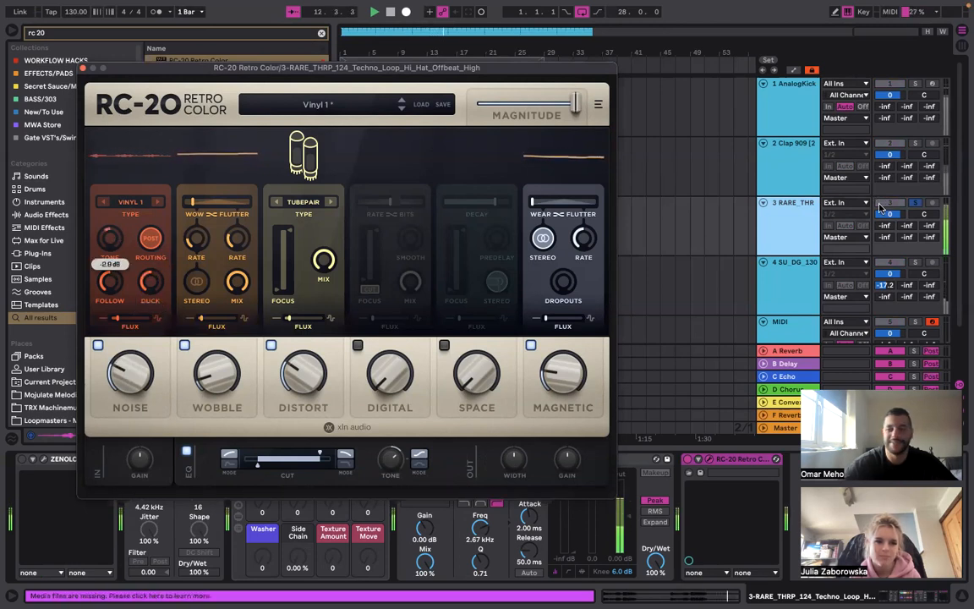
left_click(688, 180)
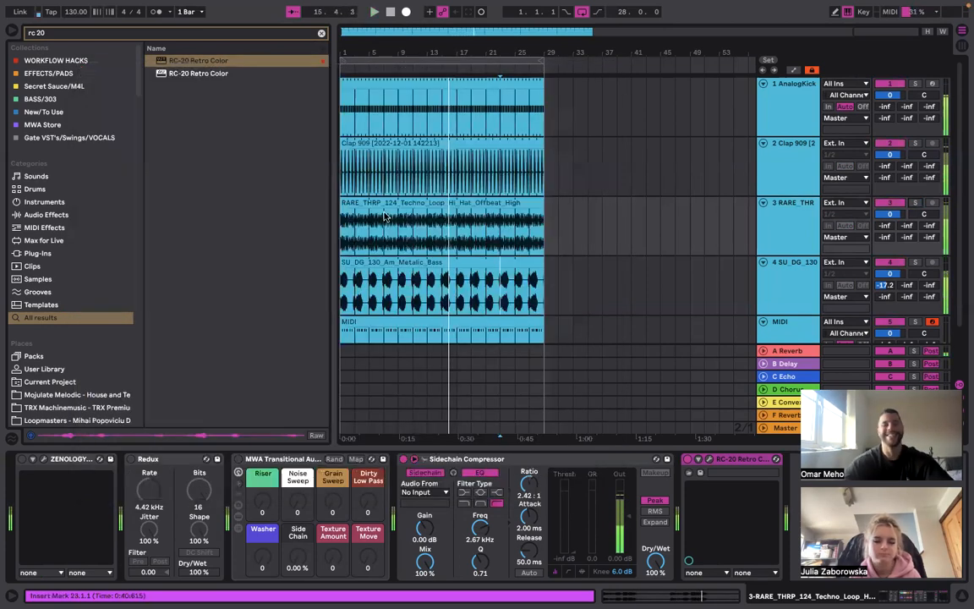
left_click(93, 68)
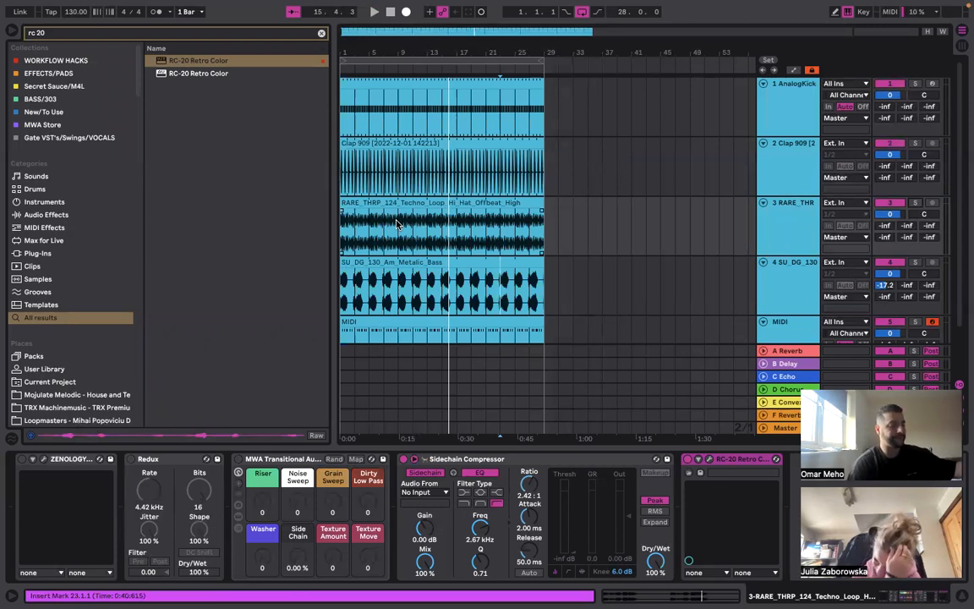
Select all the clips on the five tracks from bar 1 to bar 29 and duplicate them three times
double_click(518, 448)
scroll(519, 450, "down", 1)
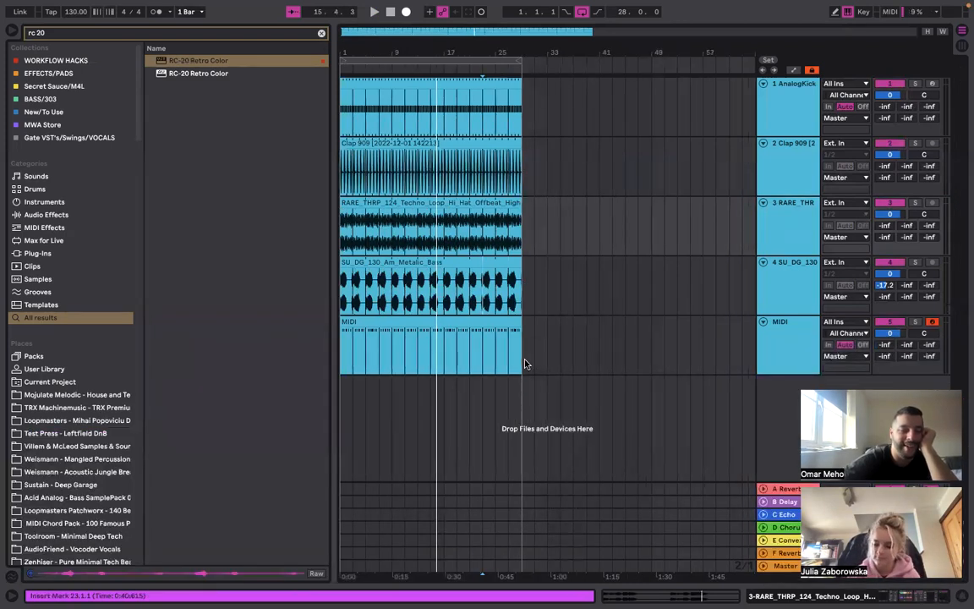
left_click_drag(524, 364, 232, 37)
key("ctrl+d")
key("ctrl+d")
key("ctrl+d")
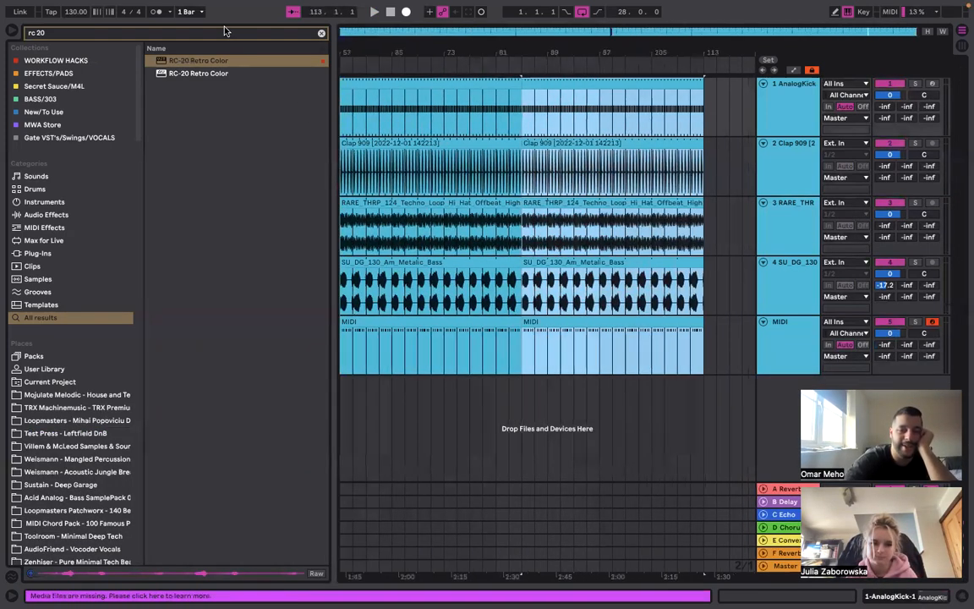
key("minus")
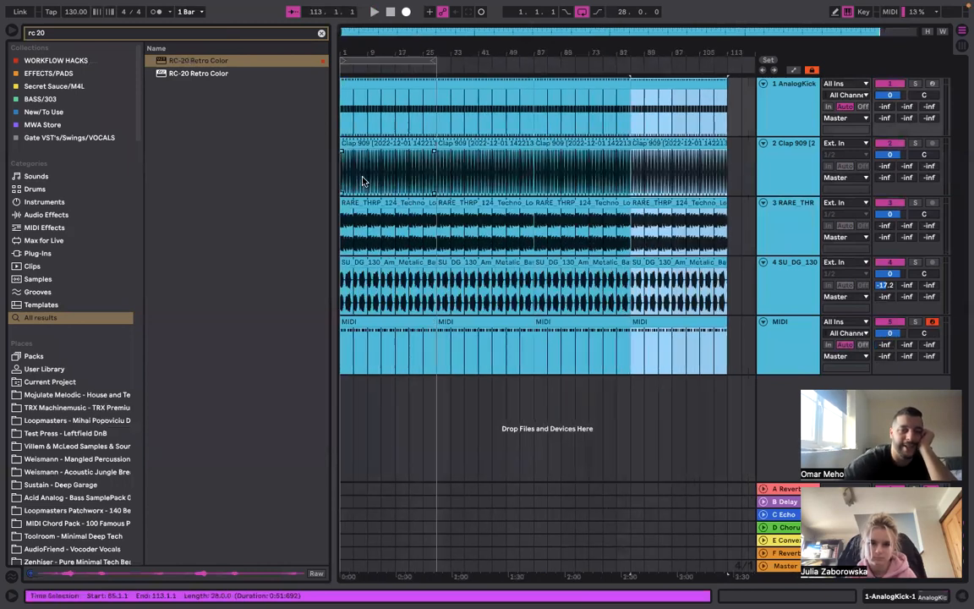
Place the insert marker at bar 29 and save the set, leaving the temporary files in place
right_click(371, 60)
left_click(426, 137)
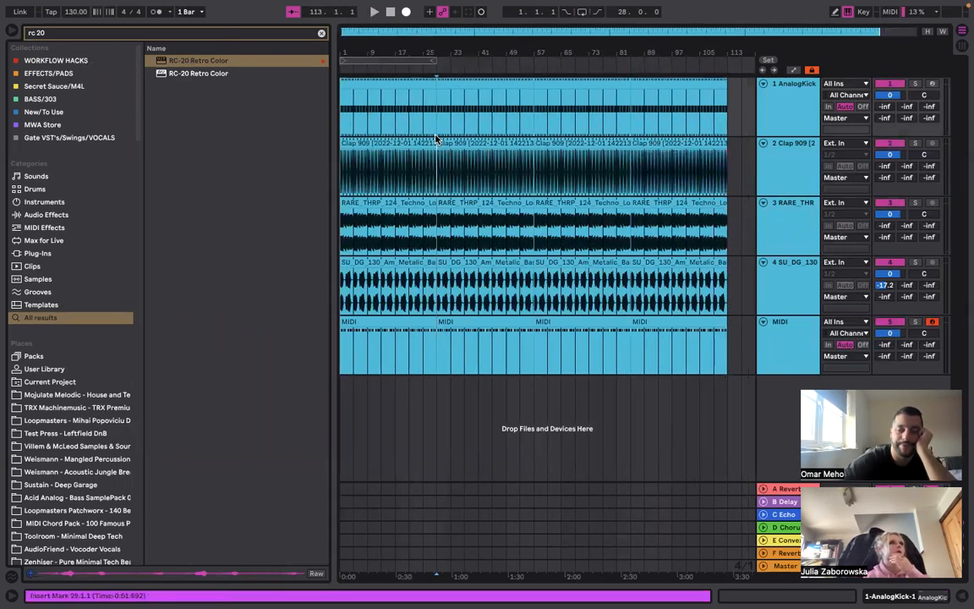
left_click(437, 138)
key("super+s")
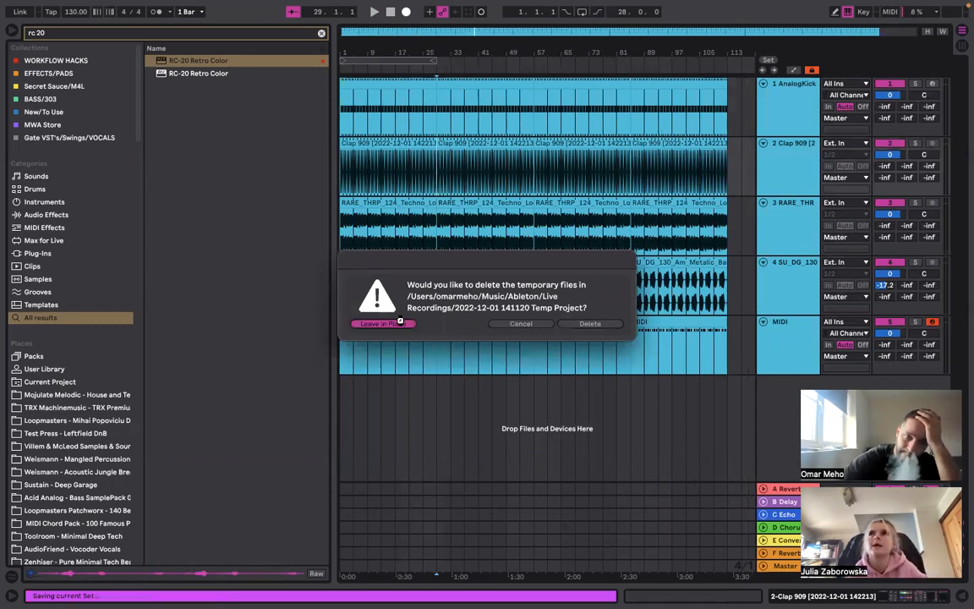
left_click(400, 323)
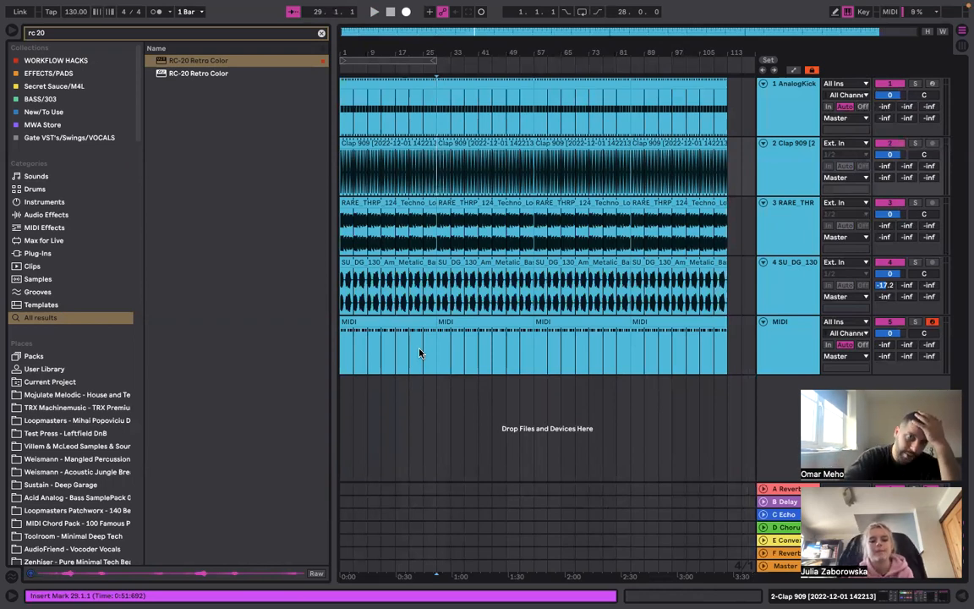
Delete bars 1 to 33 on all five tracks and play the arrangement from bar 33
left_click_drag(452, 347, 306, 7)
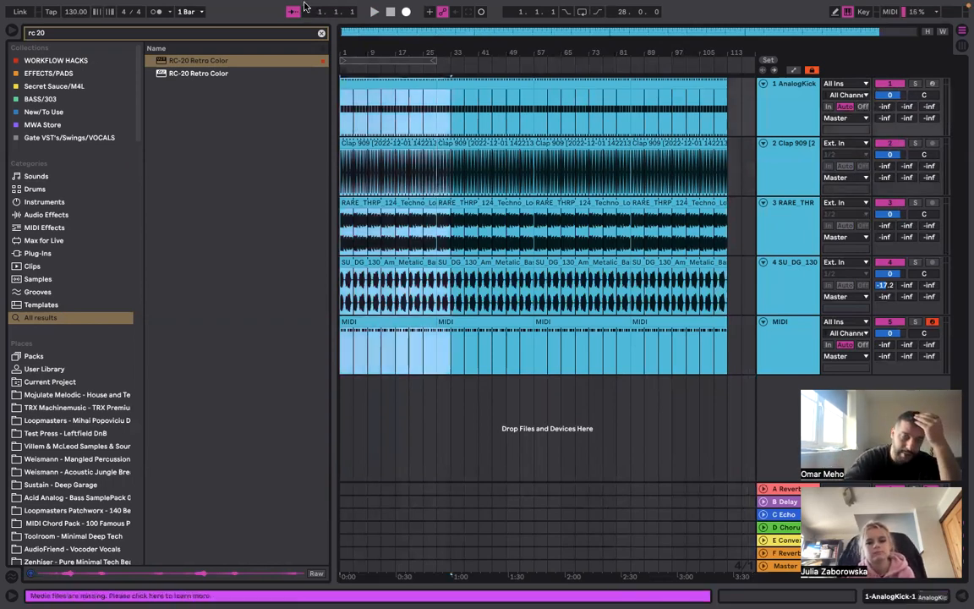
key("Delete")
left_click(424, 215)
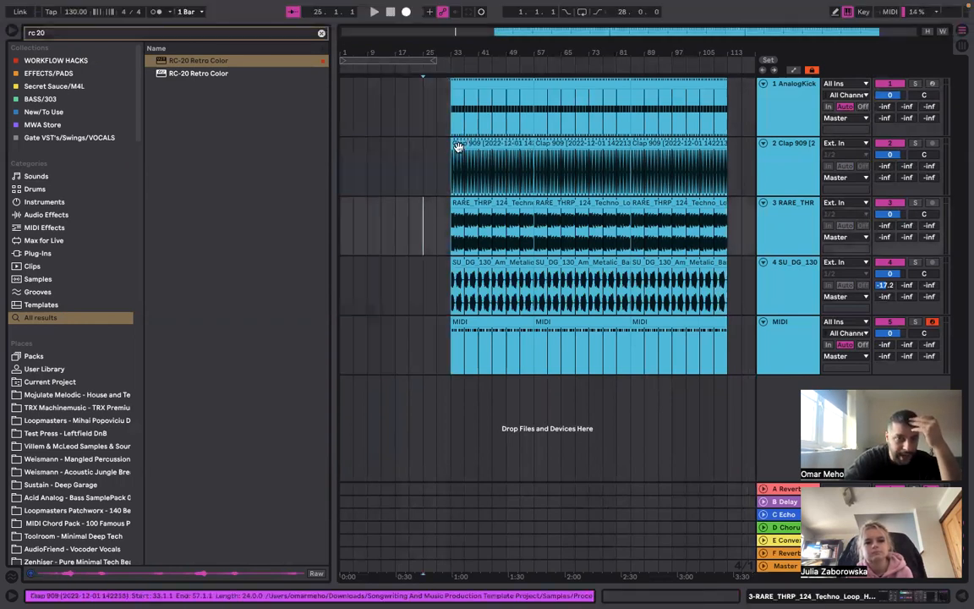
left_click(453, 163)
key("space")
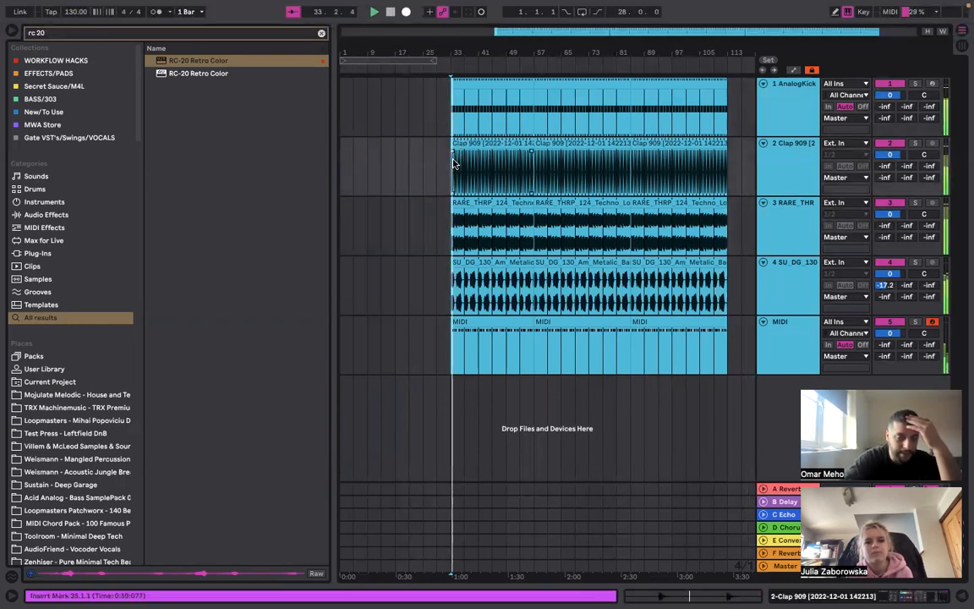
Copy the first AnalogKick clip to bar 1, extend its end to bar 33 and play it back briefly
left_click(472, 87)
left_click(345, 102)
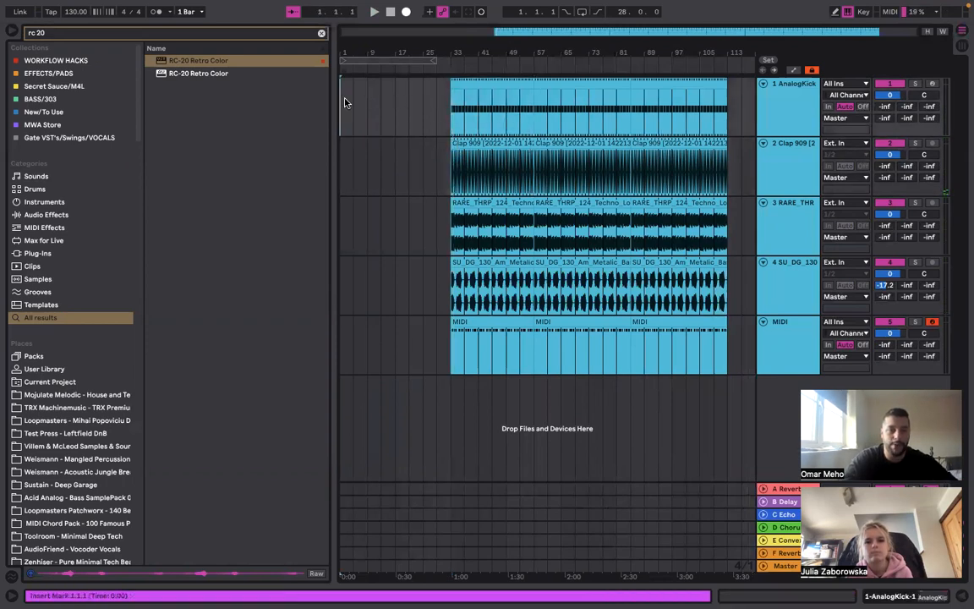
key("ctrl+v")
left_click_drag(421, 81, 450, 81)
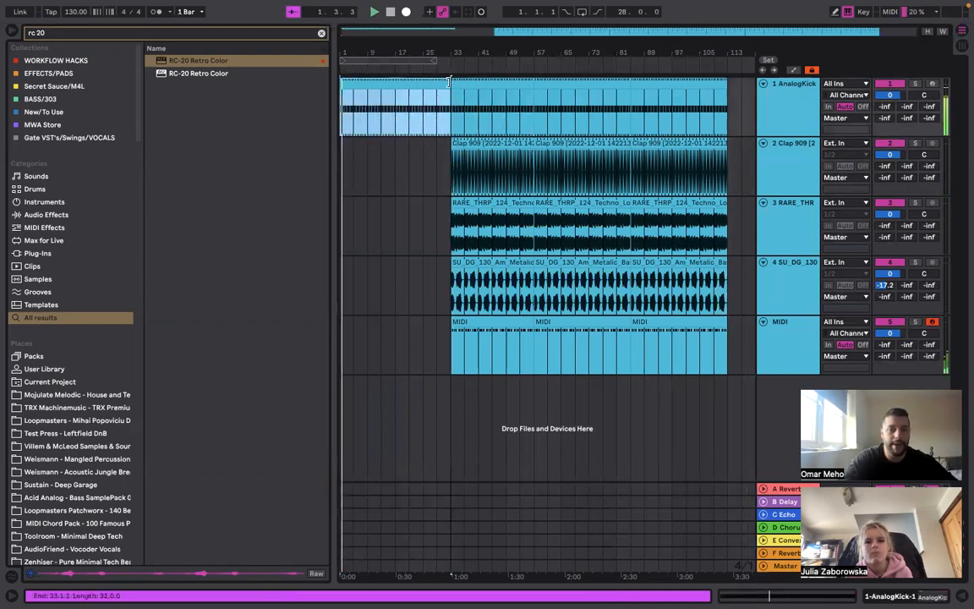
left_click(762, 118)
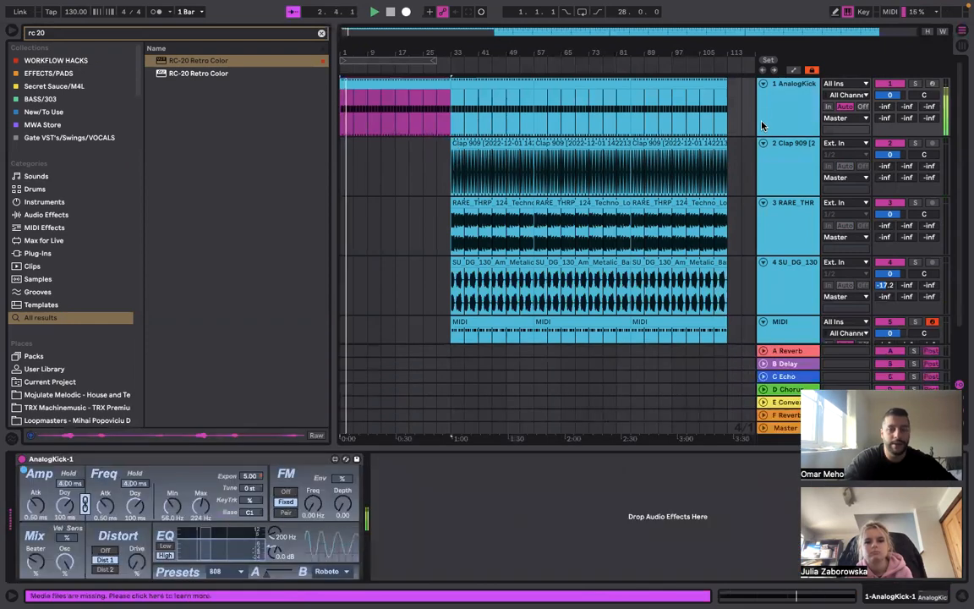
double_click(771, 154)
key("space")
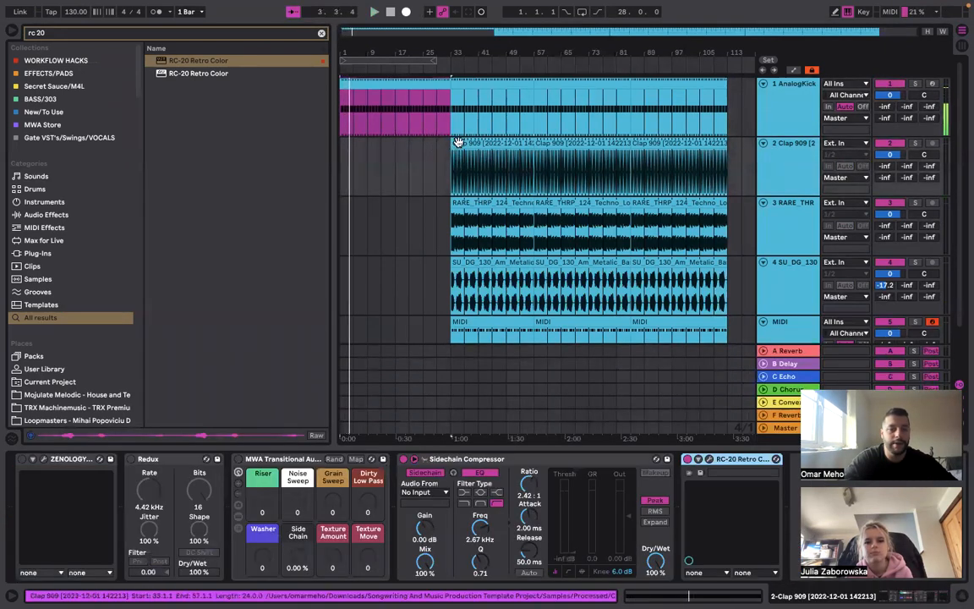
Extend the first Clap 909 clip and the first RARE_THRP hi-hat clip back so that both start at bar 1
left_click(457, 144)
left_click(718, 110)
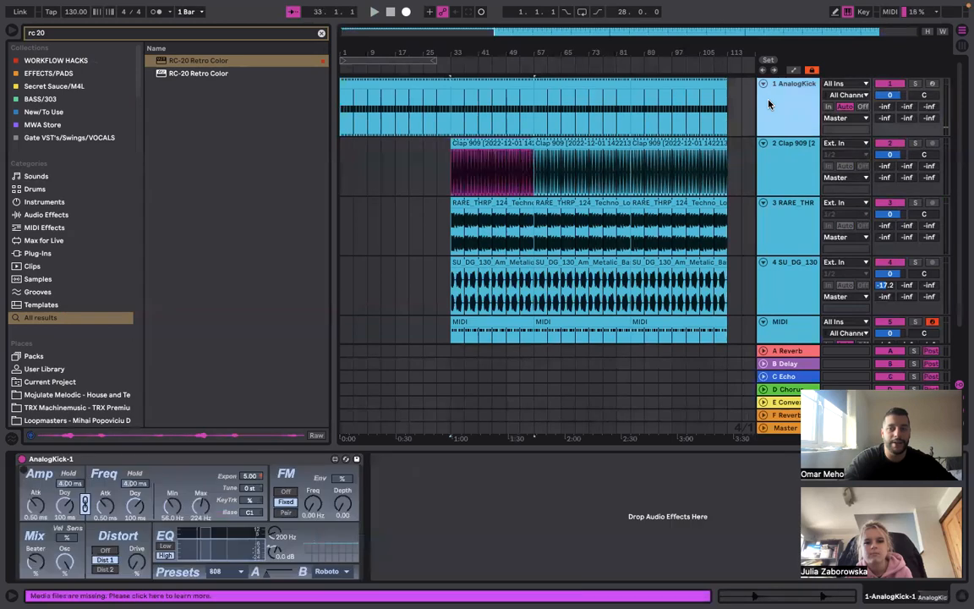
left_click(779, 145)
left_click(774, 123)
left_click(778, 171)
left_click_drag(451, 145, 254, 132)
key("space")
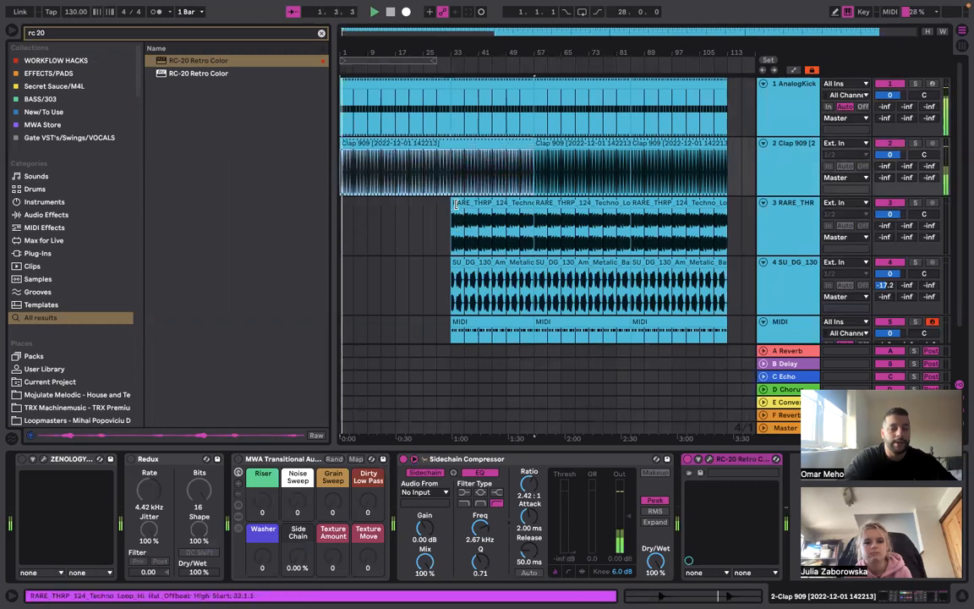
left_click_drag(452, 217, 342, 218)
scroll(425, 251, "down", 1)
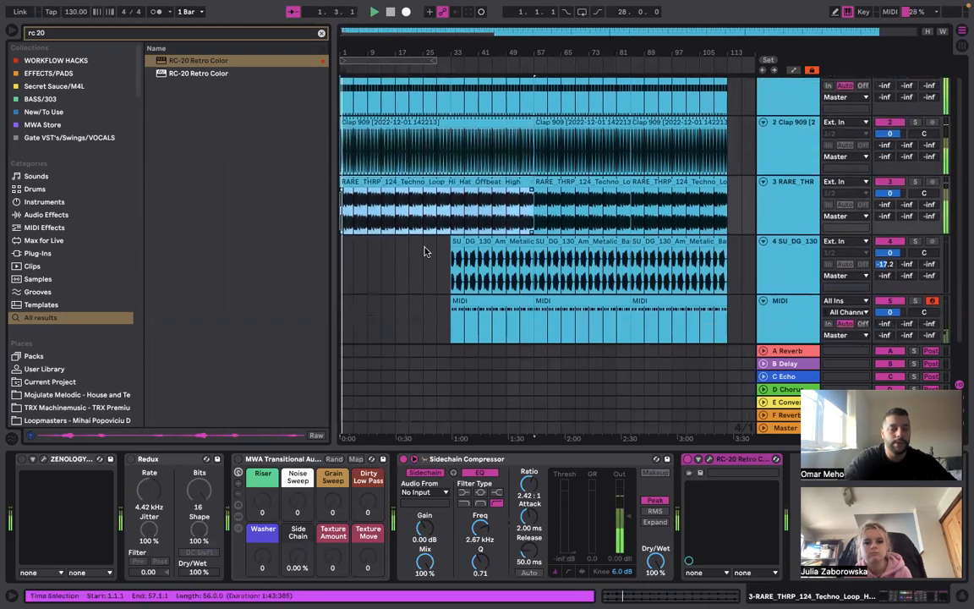
scroll(439, 254, "down", 2)
left_click_drag(452, 258, 293, 261)
key("super+z")
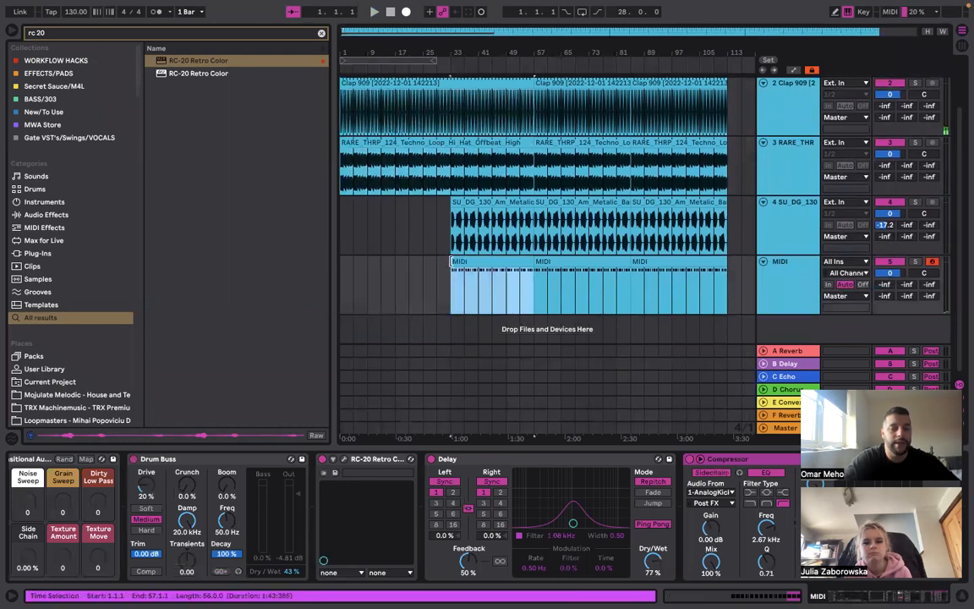
Paste a copy of the MIDI clip at bar 1, trim its end to bar 17, duplicate it once and play from the start
left_click(347, 277)
key("super+v")
key("Left")
key("super+d")
key("super+z")
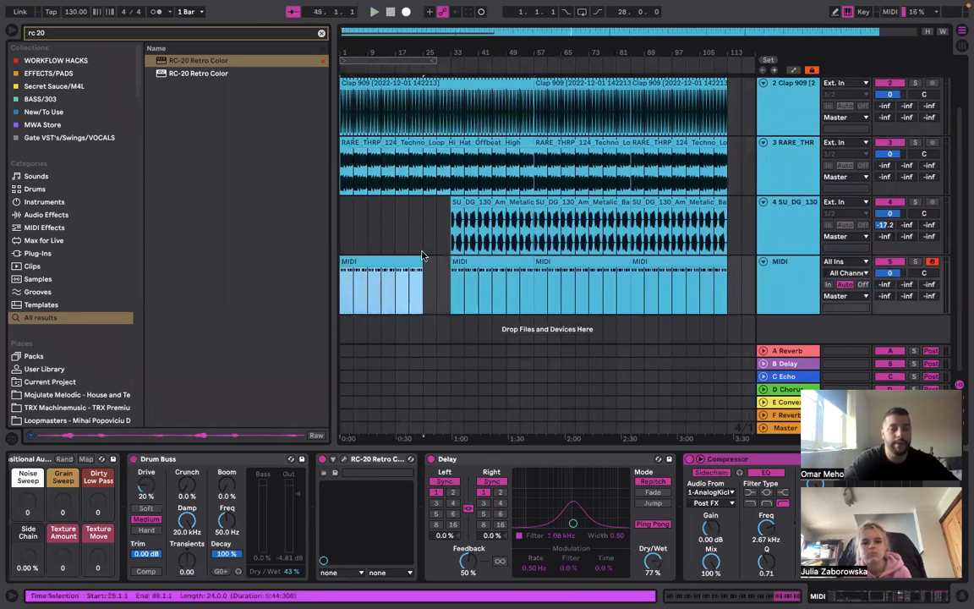
left_click_drag(413, 259, 398, 263)
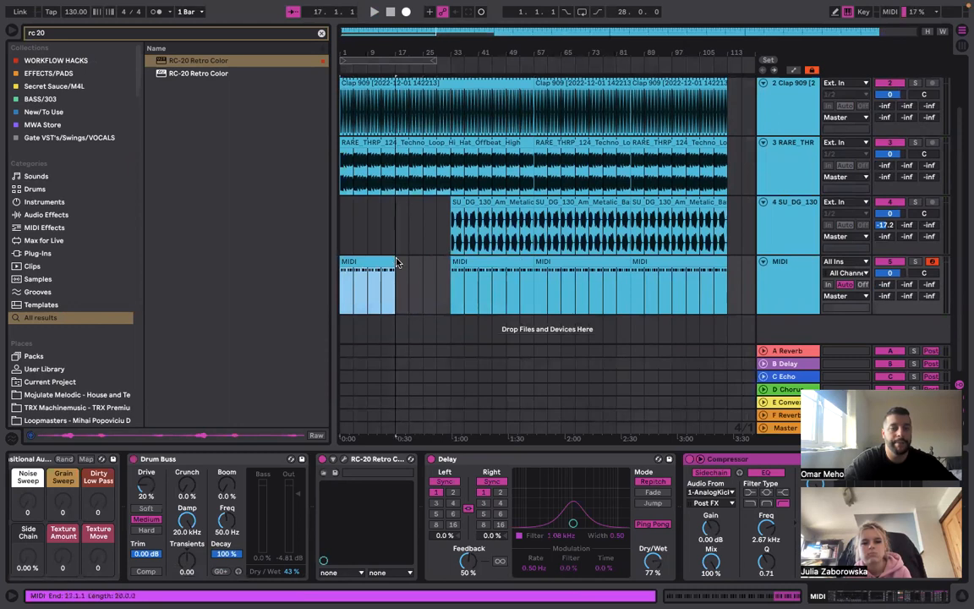
key("super+d")
left_click(341, 245)
key("space")
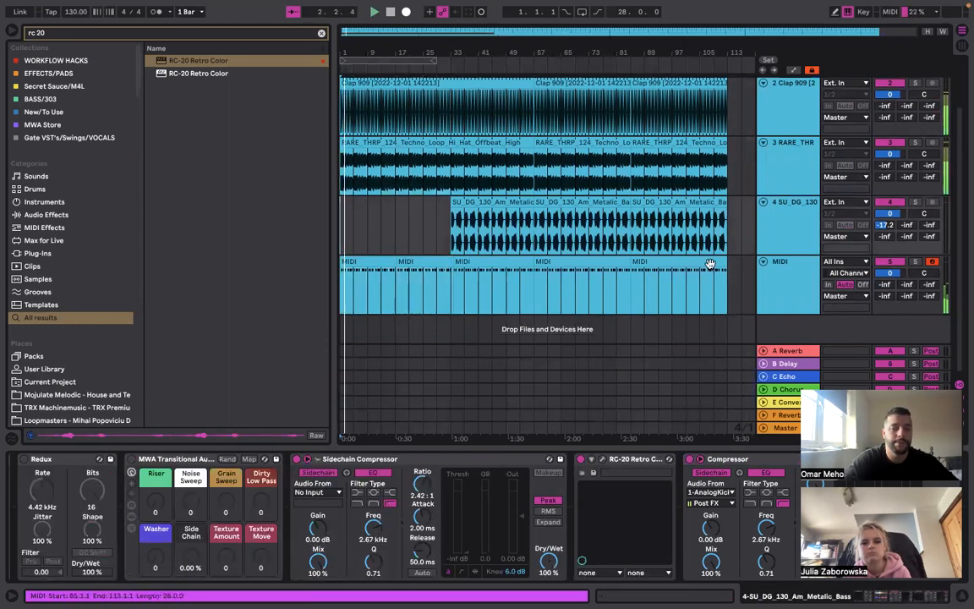
Search the browser for "auto" and add Auto Filter to the MIDI track
left_click(770, 293)
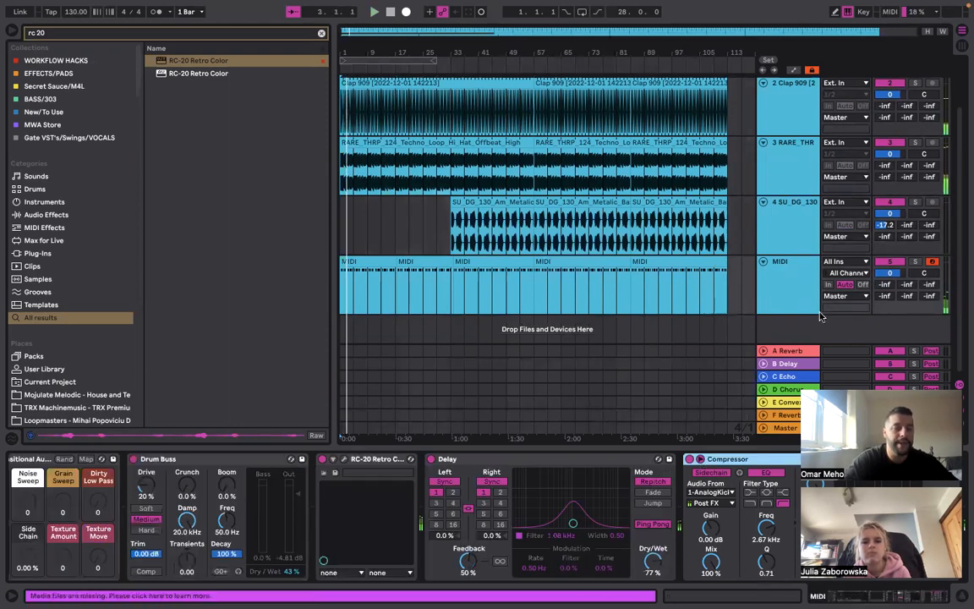
double_click(273, 35)
type("a")
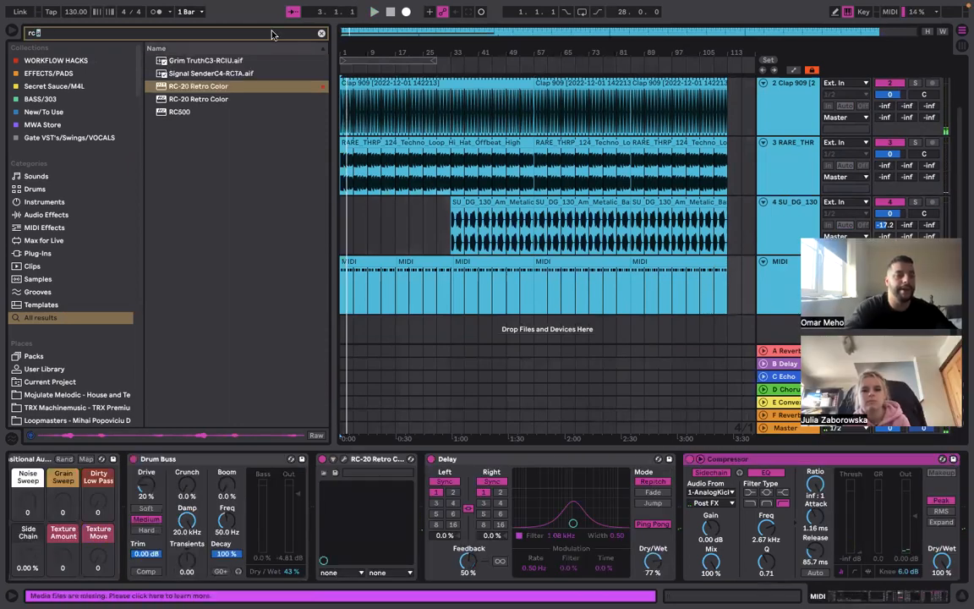
key("BackSpace")
key("BackSpace")
key("BackSpace")
key("BackSpace")
type("auto")
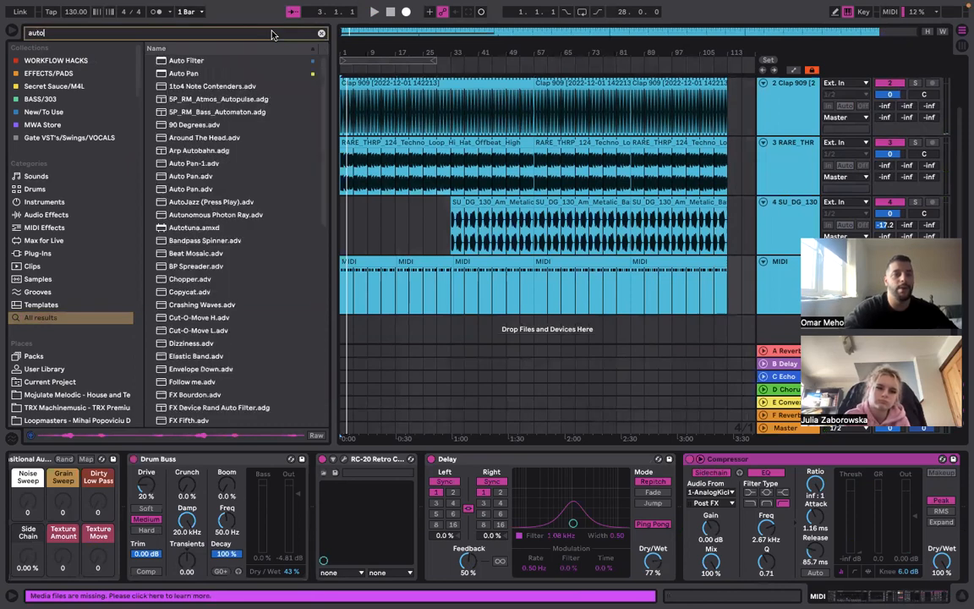
left_click_drag(204, 64, 411, 292)
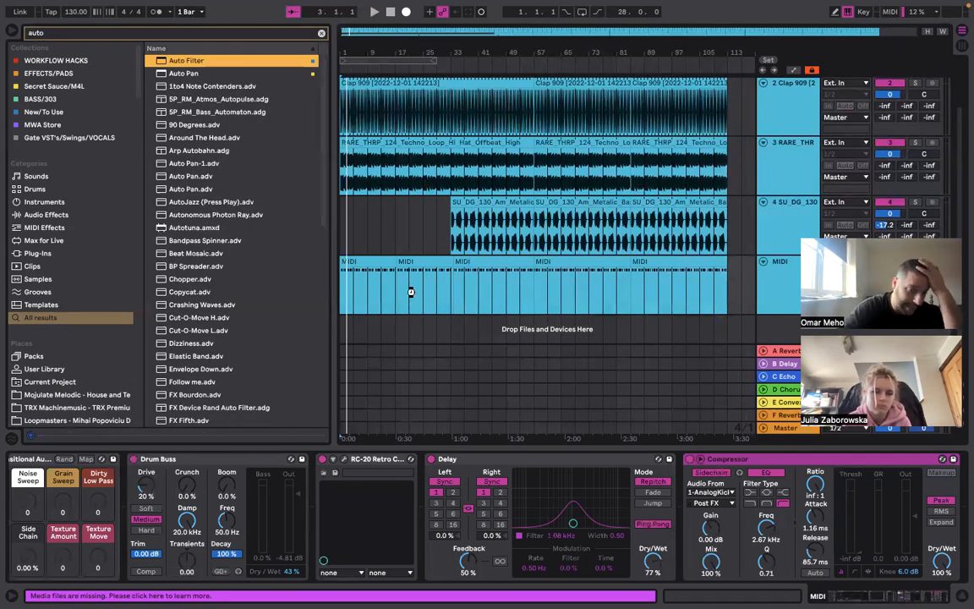
Automate the MIDI track's Auto Filter frequency to rise from about 561 Hz at bar 1 until bar 33, play it and hide the automation
left_click(884, 490)
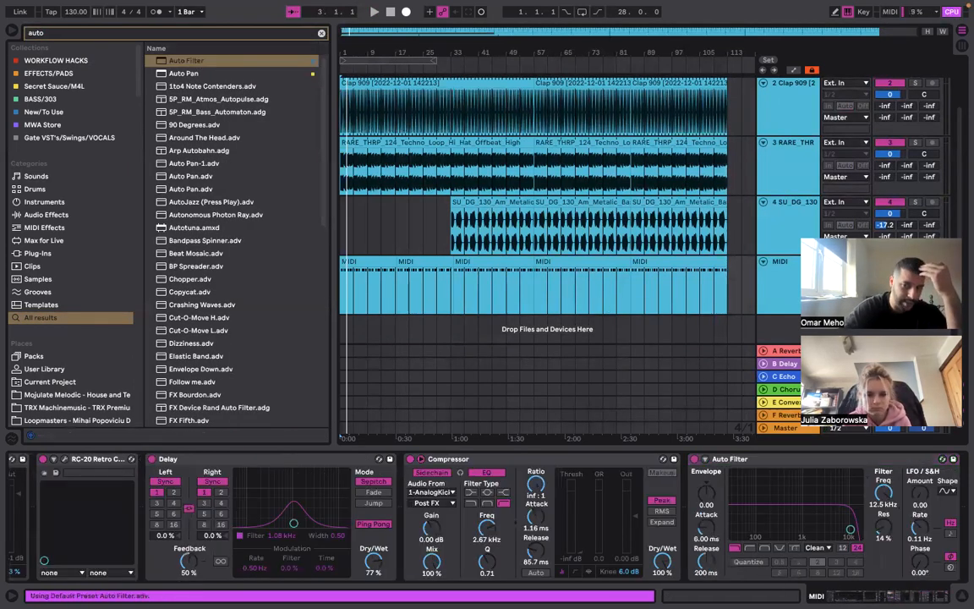
left_click_drag(885, 490, 885, 504)
right_click(886, 490)
left_click(874, 493)
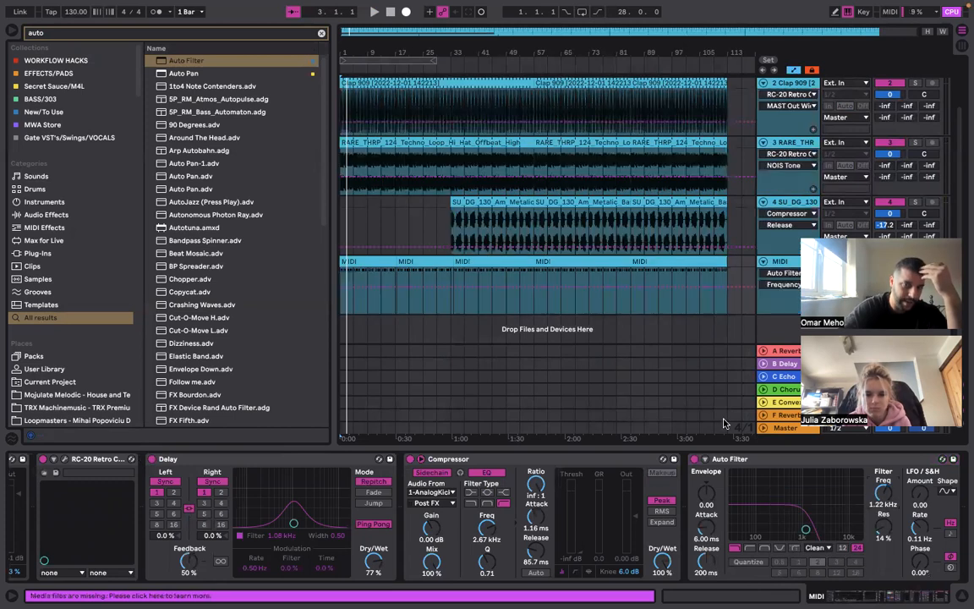
mouse_move(342, 269)
left_mouse_down()
mouse_move(340, 305)
mouse_move(341, 290)
left_mouse_up()
key("space")
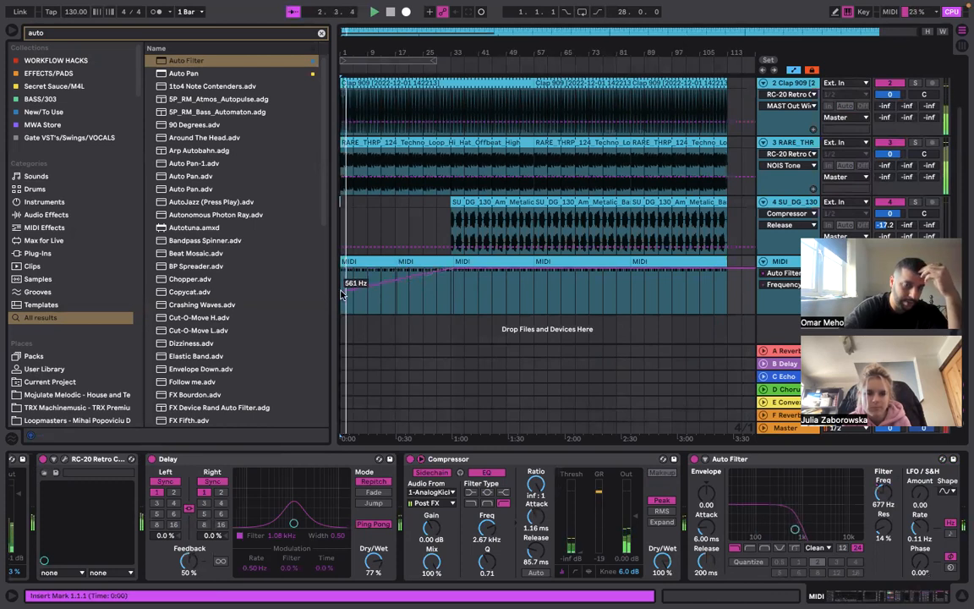
left_click(793, 71)
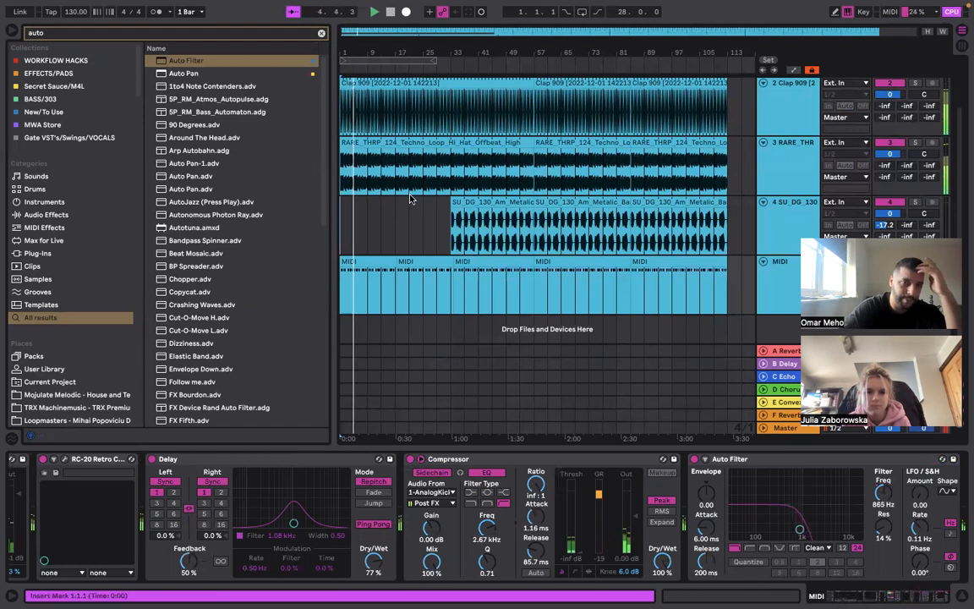
scroll(379, 279, "up", 2)
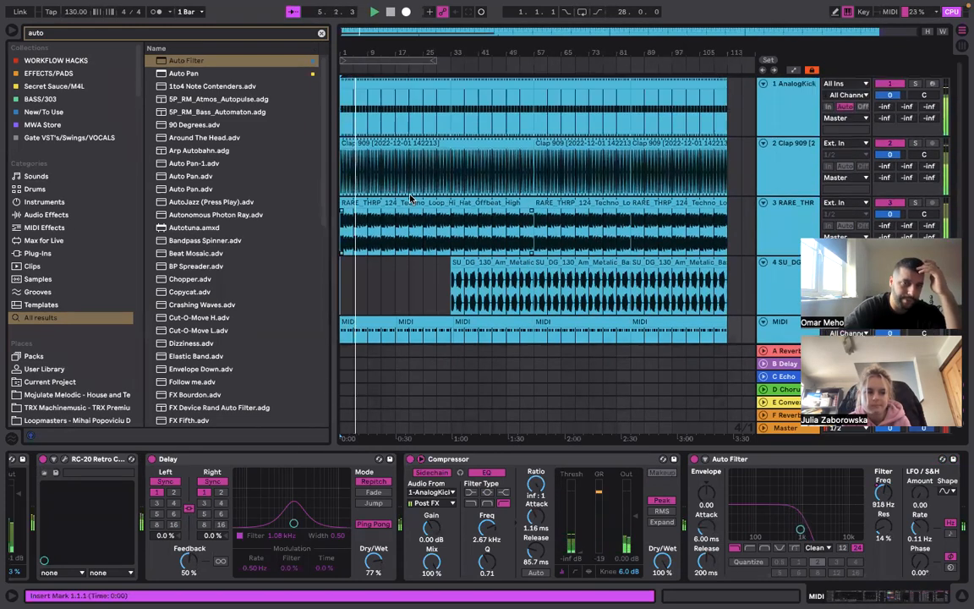
Search the browser for "drum" and add Drum Buss to the AnalogKick track
left_click(321, 33)
left_click_drag(325, 103, 203, 103)
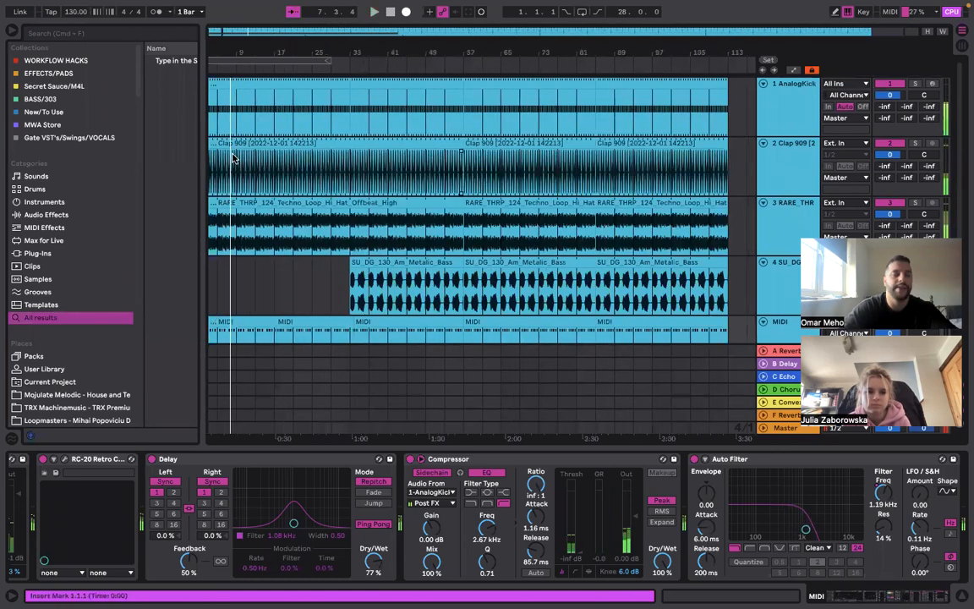
left_click(800, 94)
left_click(118, 37)
type("drum")
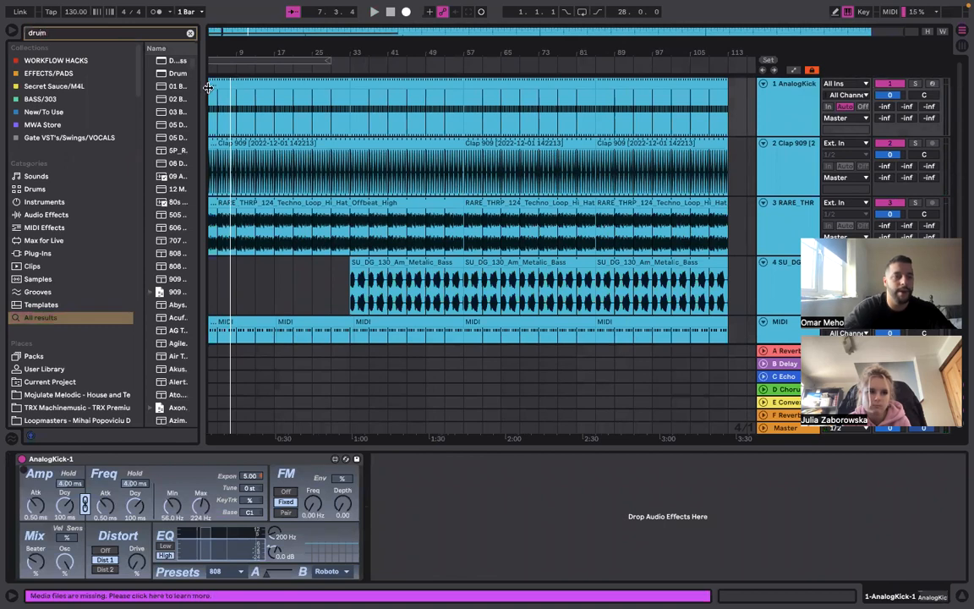
left_click_drag(208, 88, 320, 81)
left_click_drag(195, 65, 423, 491)
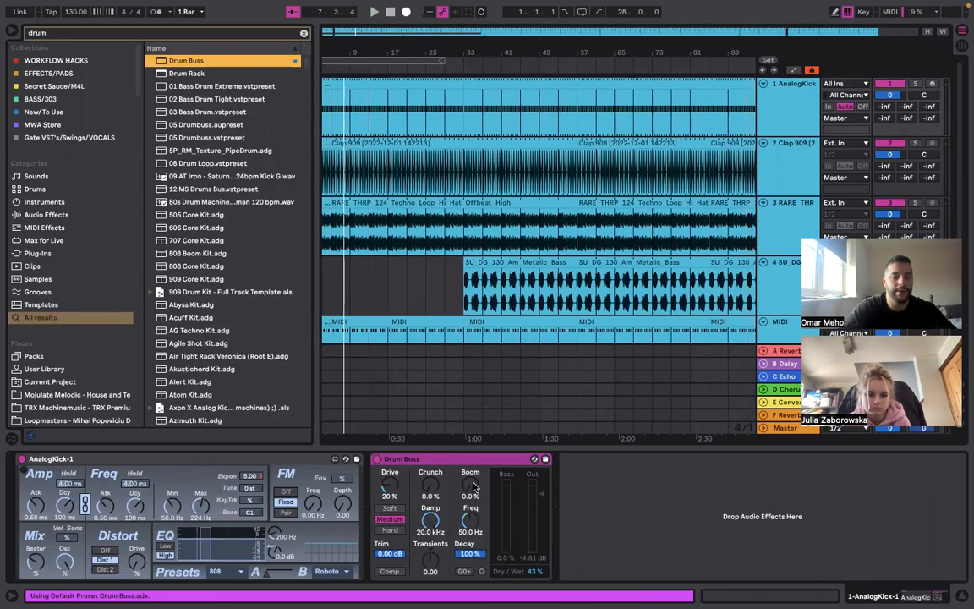
left_click(409, 463)
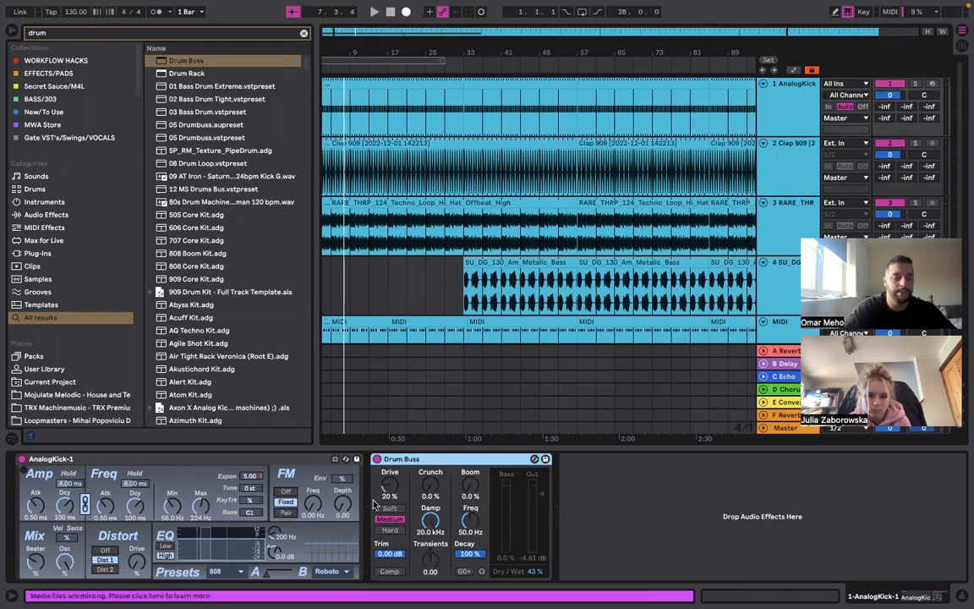
Set the kick's Drum Buss Boom to 2.4 % during playback and compare the sound with the device off and on
key("space")
left_click_drag(467, 490, 469, 517)
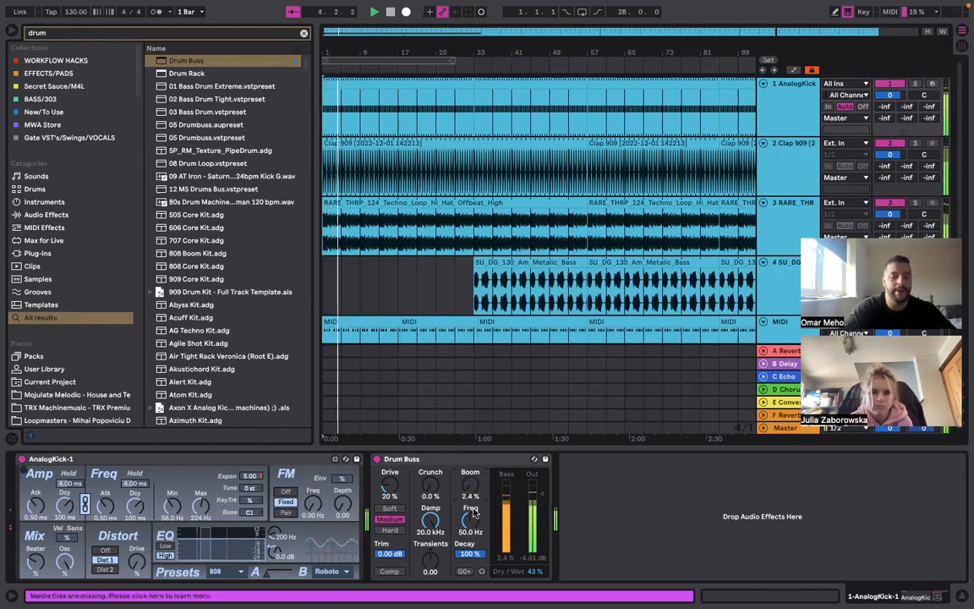
left_click(377, 459)
left_click(377, 459)
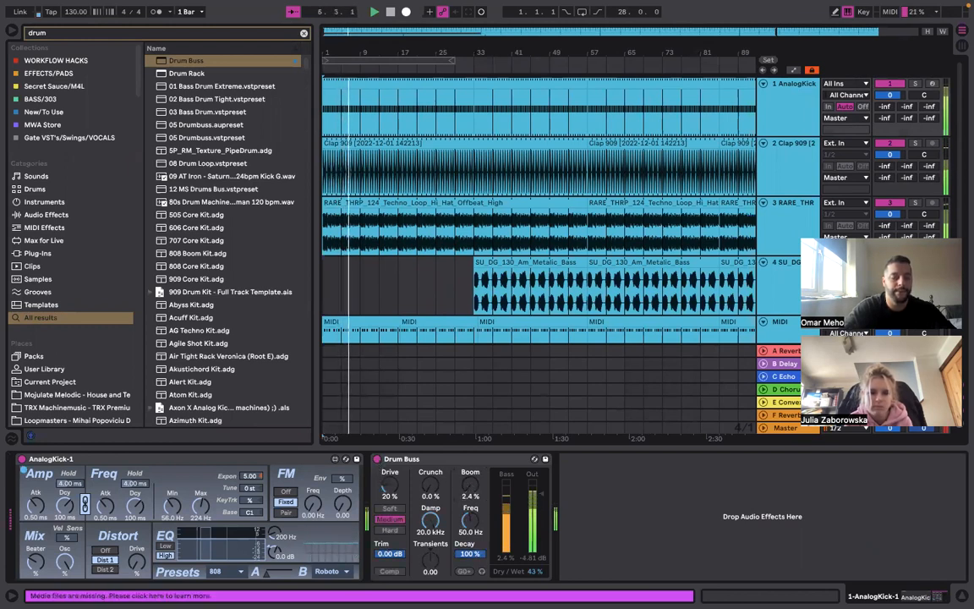
key("space")
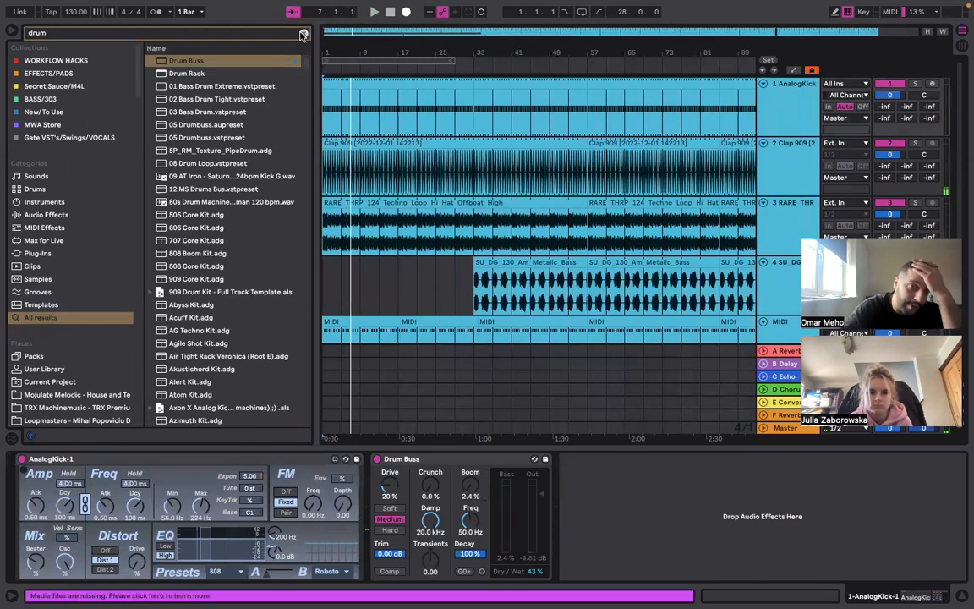
Preview pads in the Sustain - Deep Garage folder and place SU_DG_130_Fm7_Bliss_Pad.wav on a new audio track from bar 1 to bar 33
left_click(303, 35)
scroll(92, 331, "down", 5)
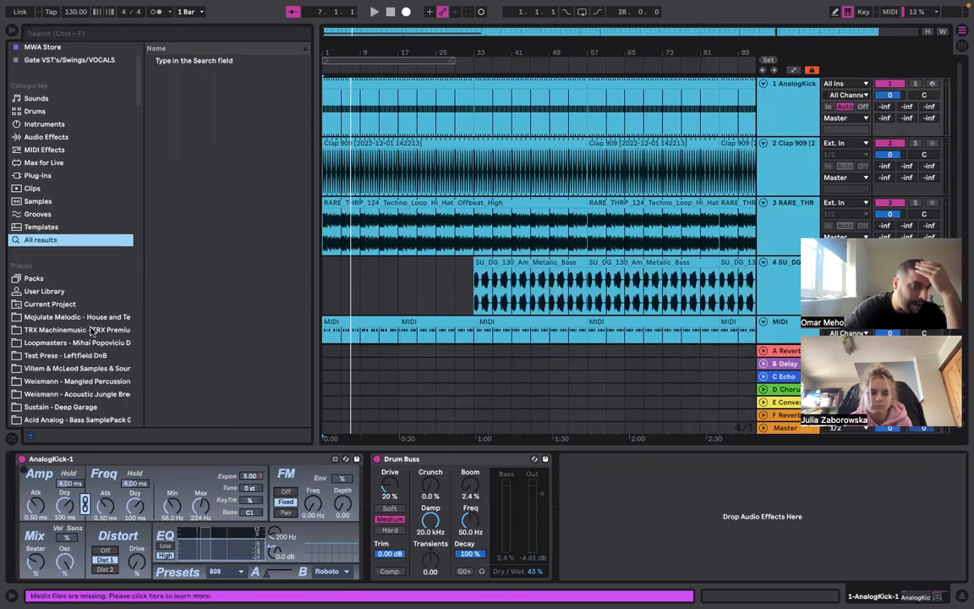
scroll(92, 331, "down", 2)
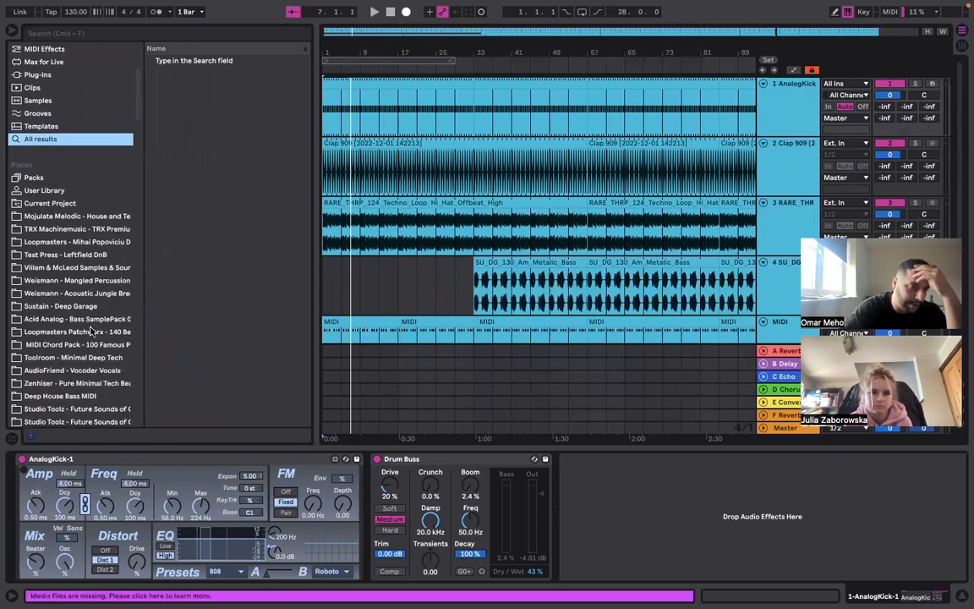
left_click(90, 306)
scroll(91, 314, "down", 1)
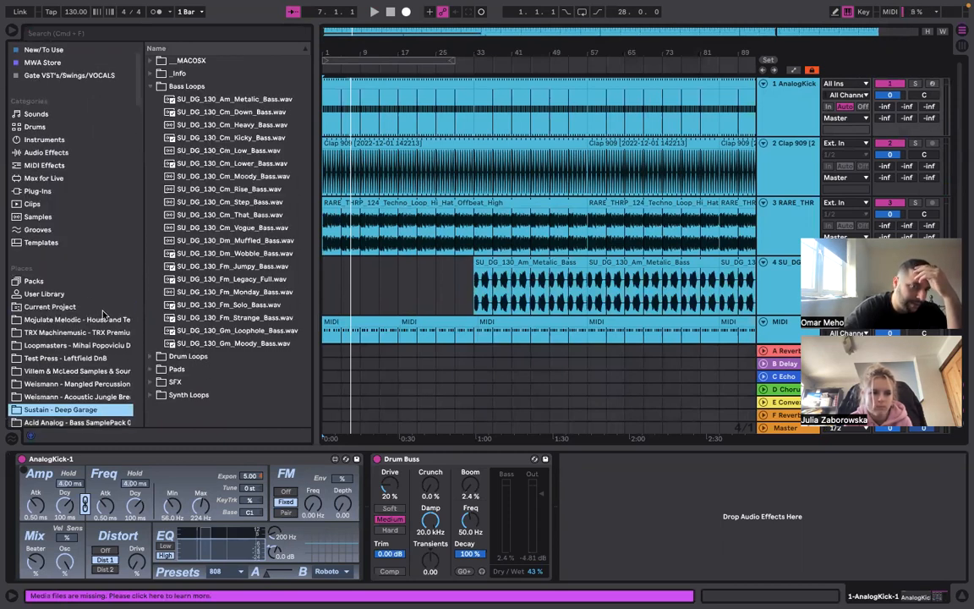
left_click(153, 373)
left_click(181, 192)
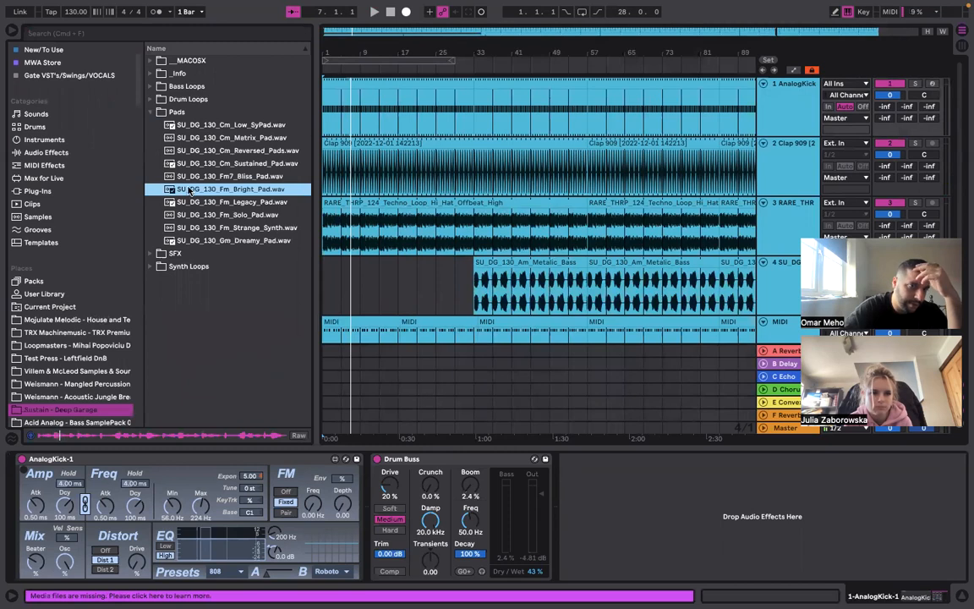
left_click(194, 177)
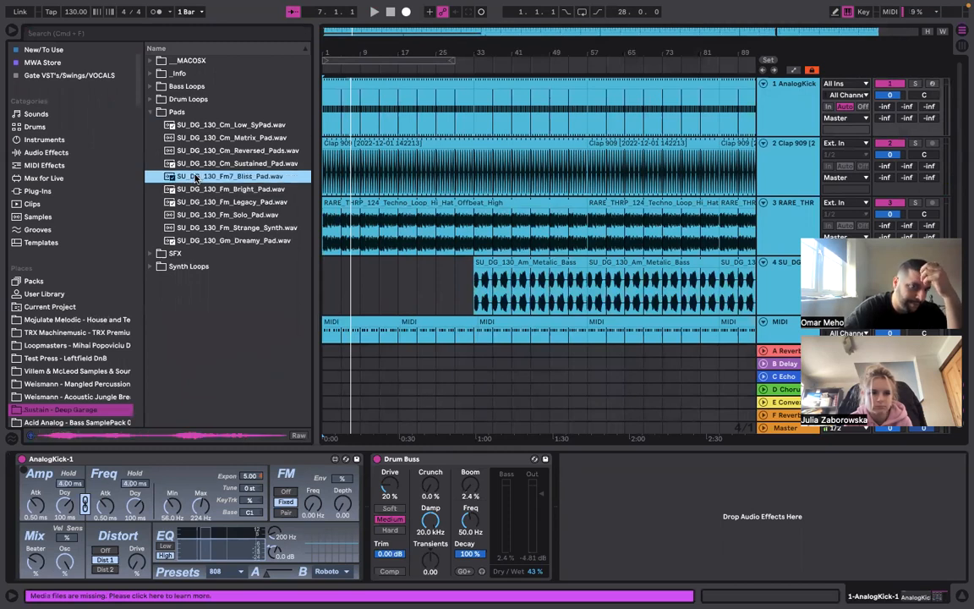
left_click_drag(195, 177, 472, 301)
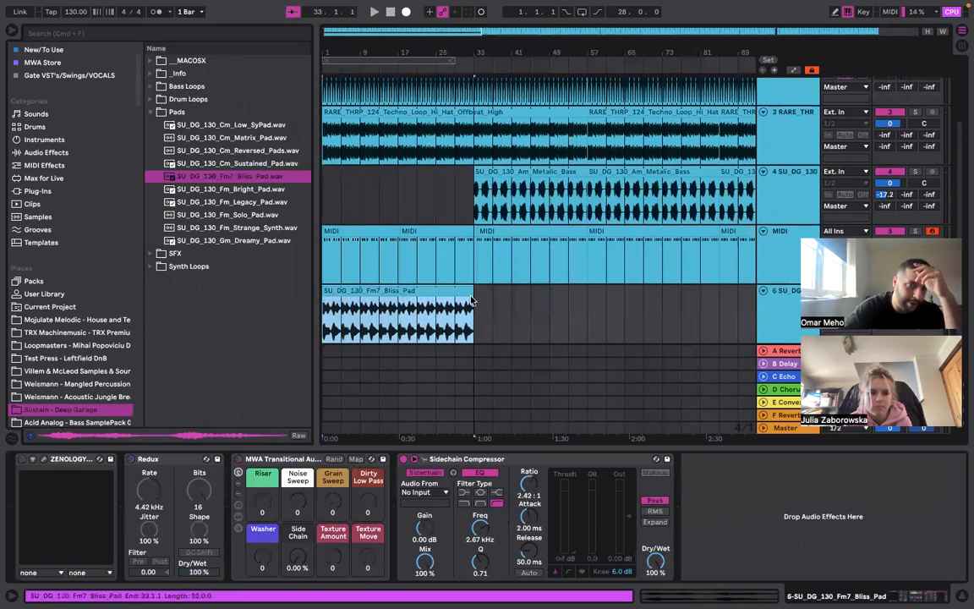
Listen to the arrangement with the new pad from bar 21 and again from the start
left_click(424, 268)
key("space")
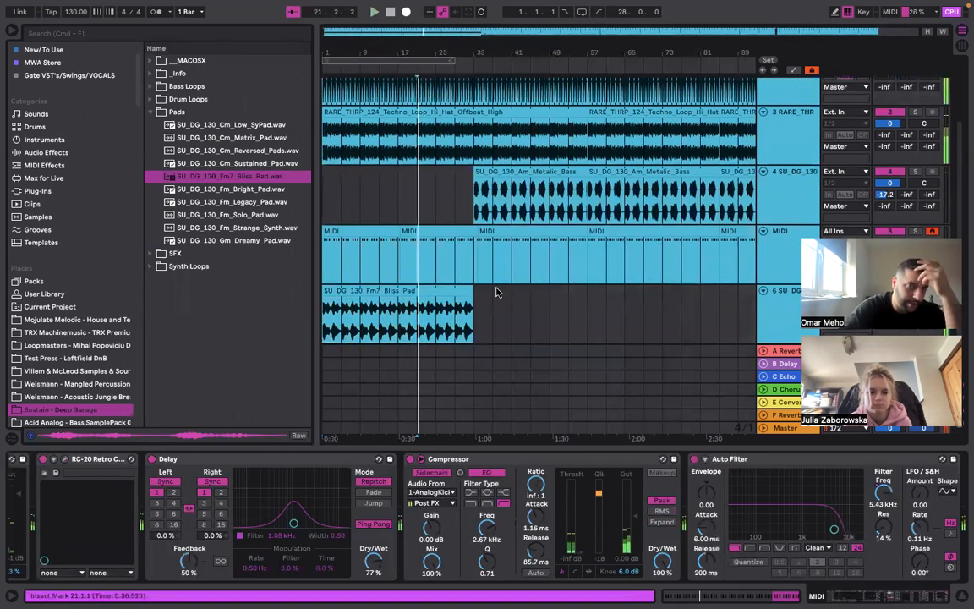
left_click(391, 11)
left_click(391, 11)
key("space")
Search all browser results for "tantra" and add DS Tantra 2 to the Bliss_Pad track
left_click(247, 37)
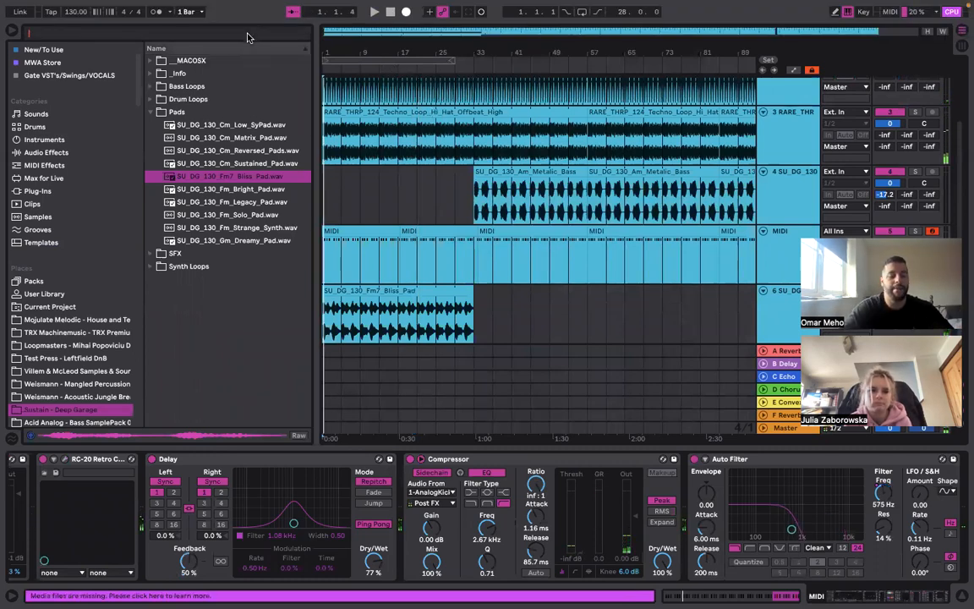
type("tantra")
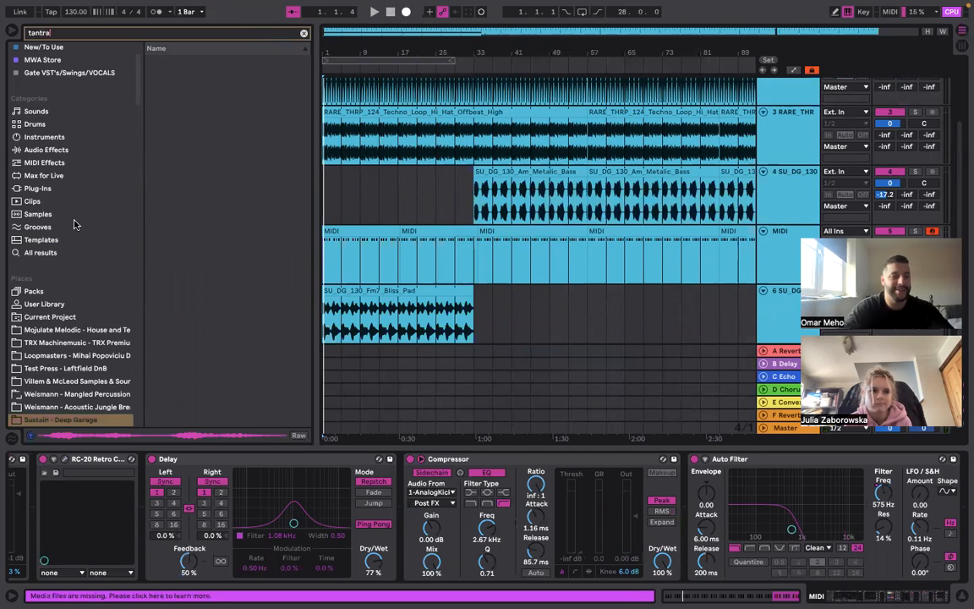
left_click(52, 252)
left_click(183, 86)
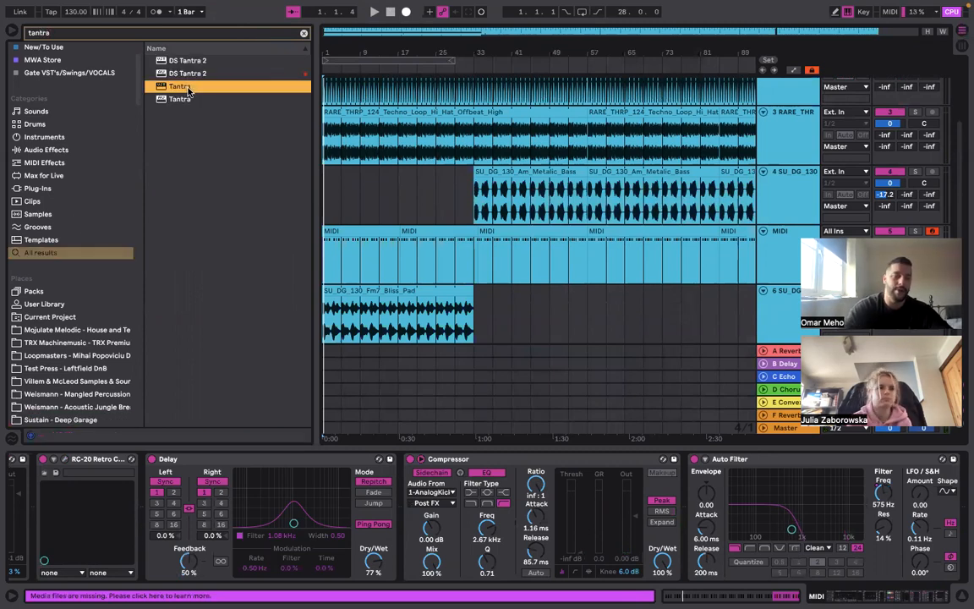
left_click(193, 76)
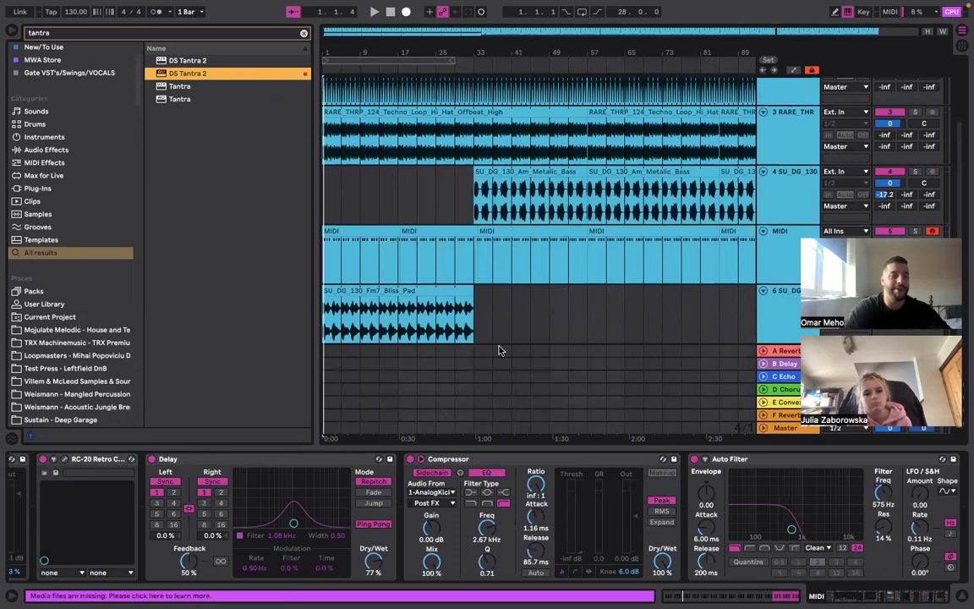
left_click_drag(499, 350, 634, 302)
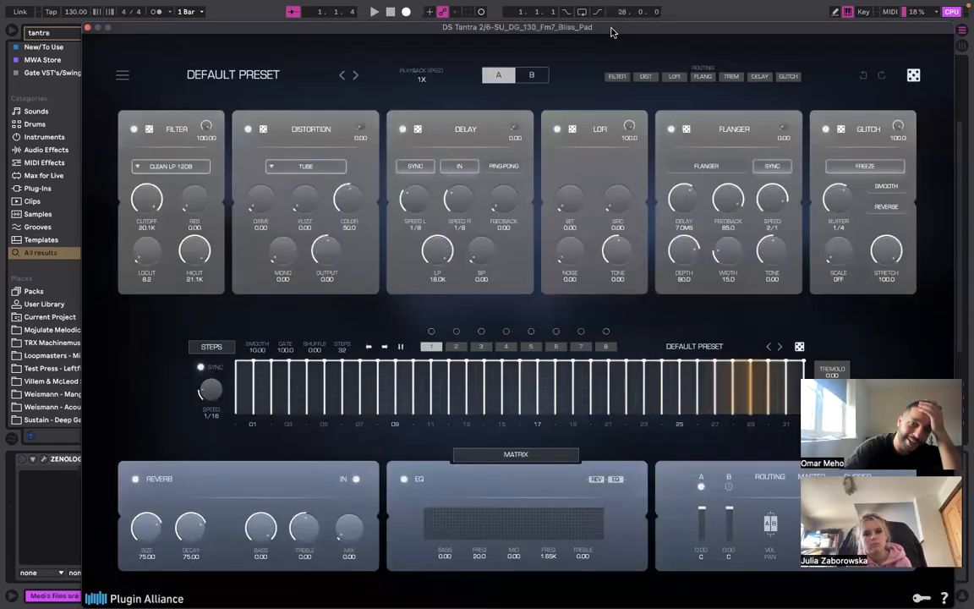
Solo the Bliss_Pad track and loop playback over its clip, keeping the DS Tantra 2 window accessible
left_click_drag(613, 32, 481, 33)
left_click(826, 261)
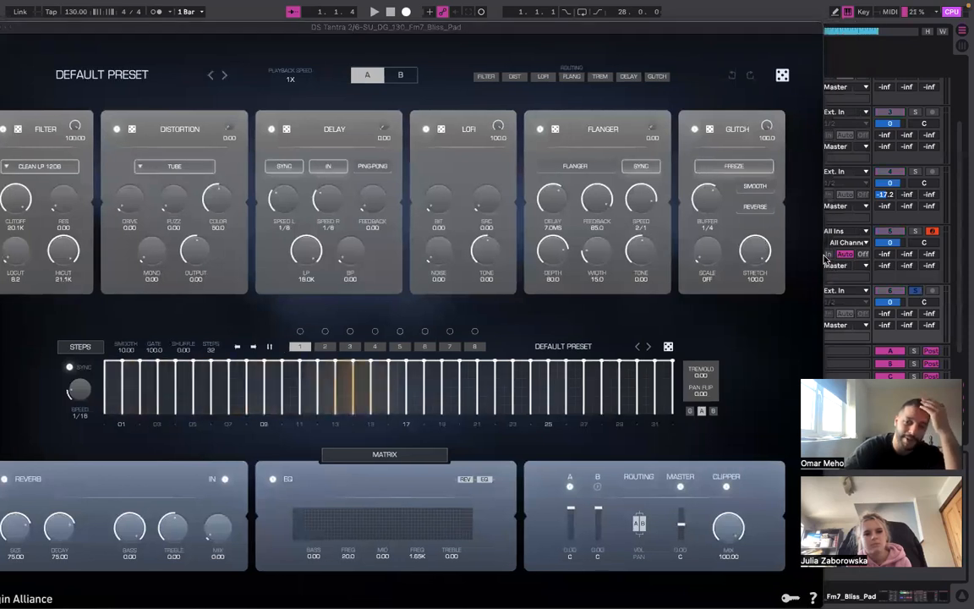
key("space")
key("space")
left_click_drag(419, 30, 651, 401)
left_click(422, 290)
key("super+l")
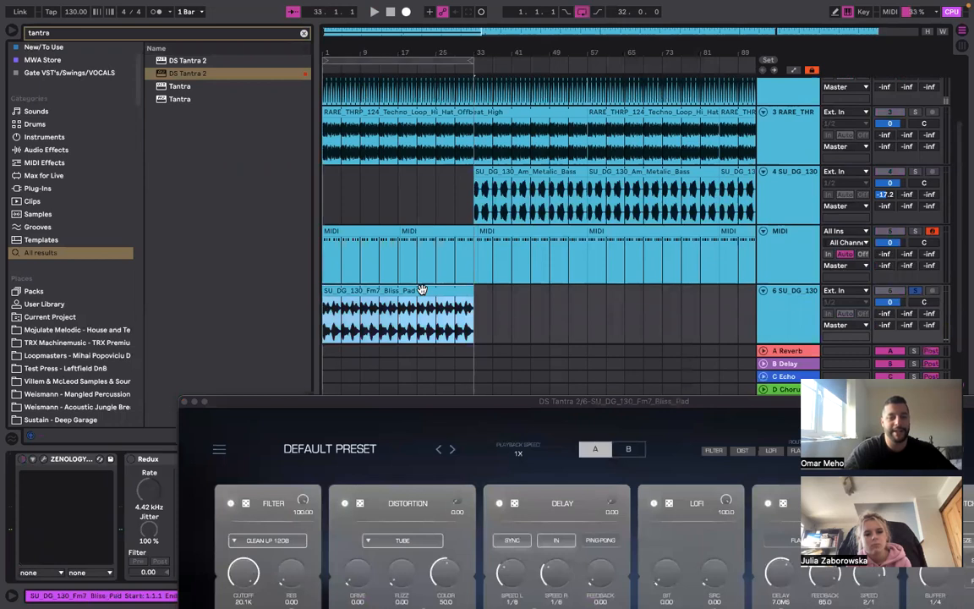
left_click_drag(392, 402, 295, 151)
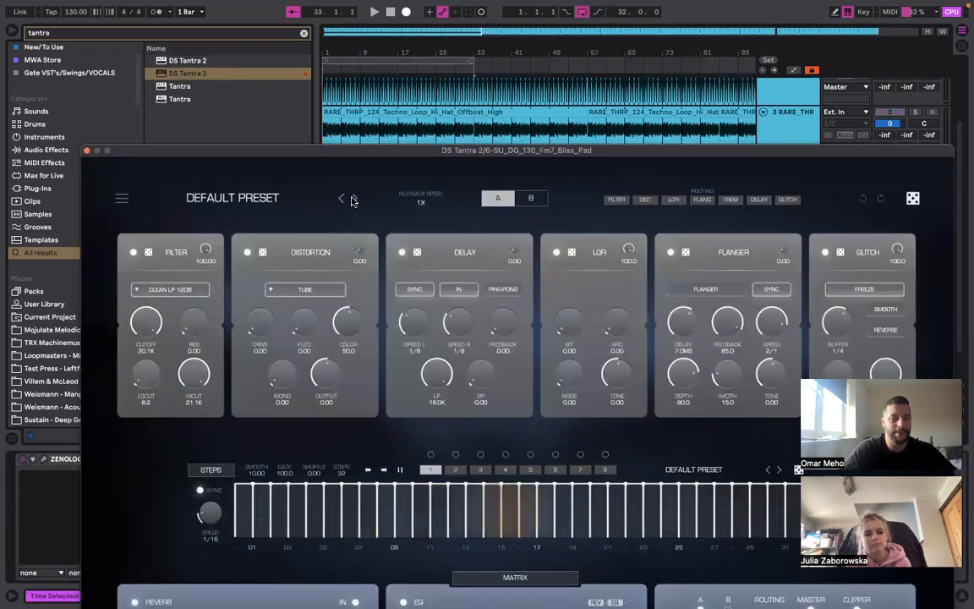
Audition the DS Tantra 2 presets FLT Aurora and Seq Loop Shaper on the looping pad, and load another preset from the list
left_click(352, 200)
key("space")
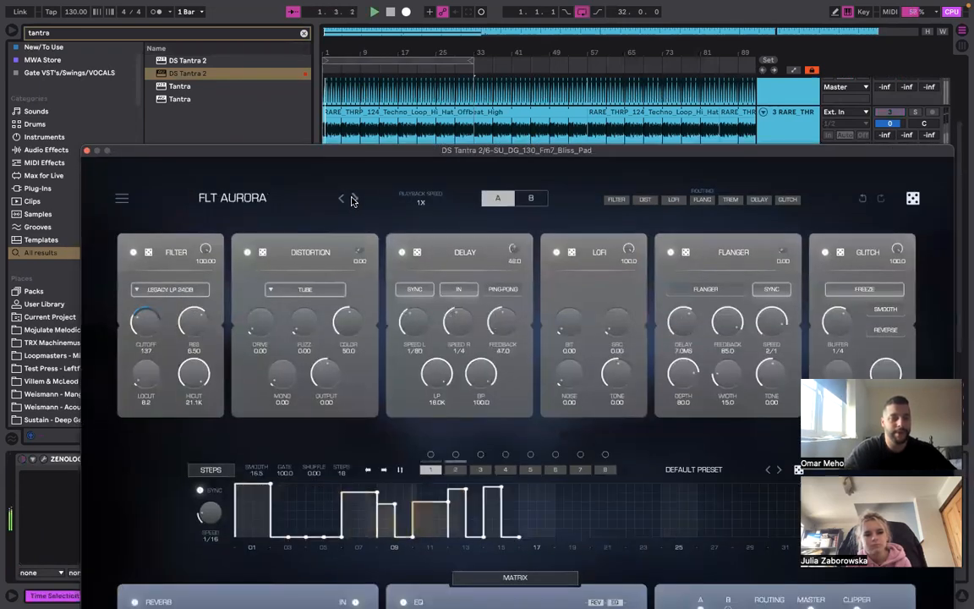
left_click(259, 200)
mouse_move(322, 317)
left_click(453, 325)
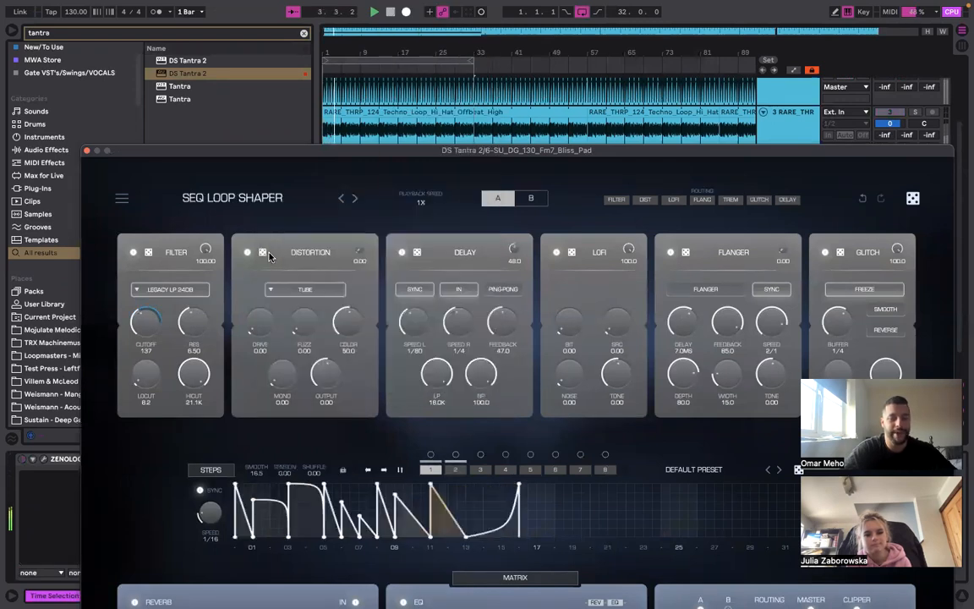
left_click(252, 201)
mouse_move(296, 346)
left_click(414, 362)
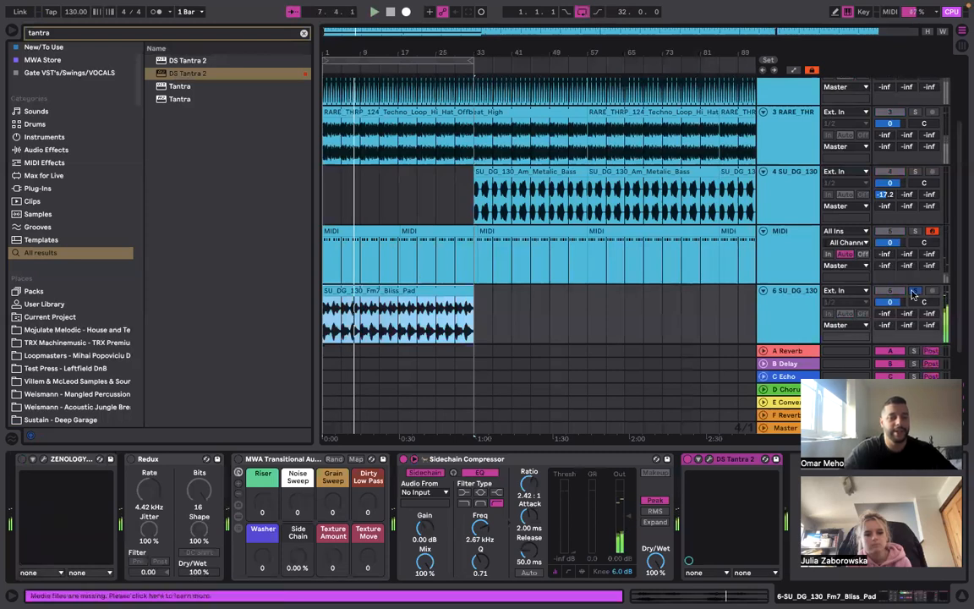
Unsolo the Bliss_Pad track and lower its volume to -12 dB while the full mix plays
left_click(918, 291)
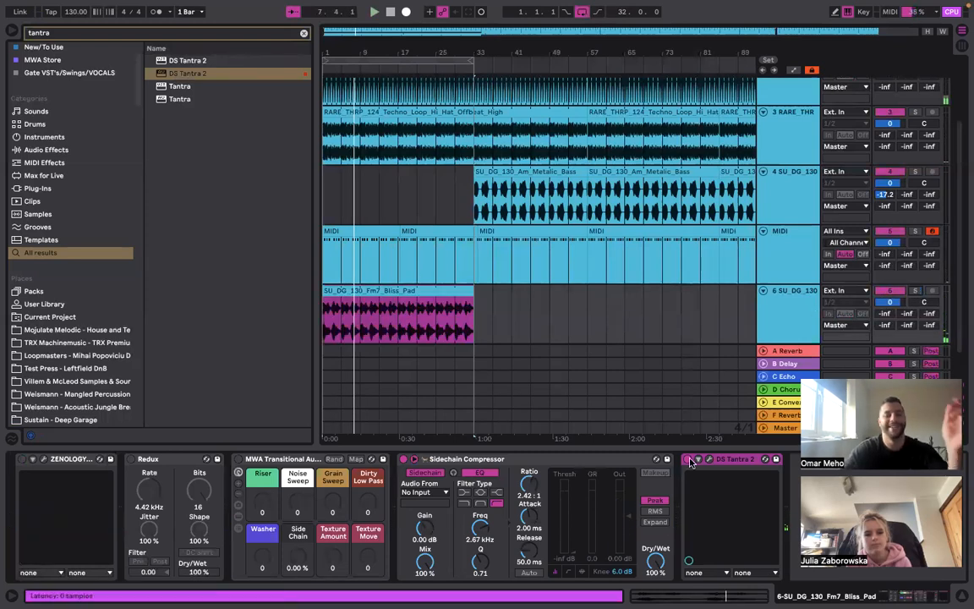
key("space")
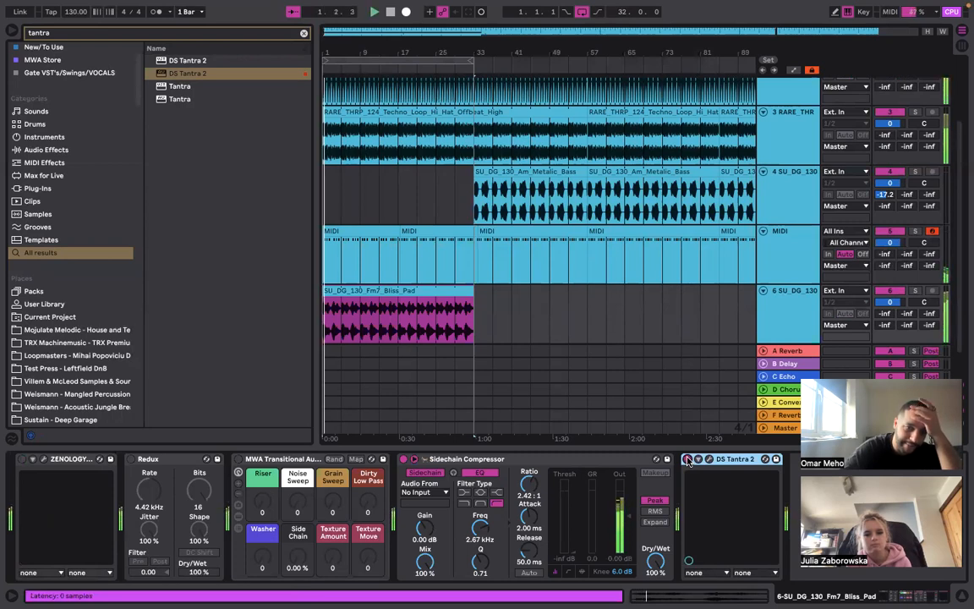
left_click_drag(894, 303, 894, 332)
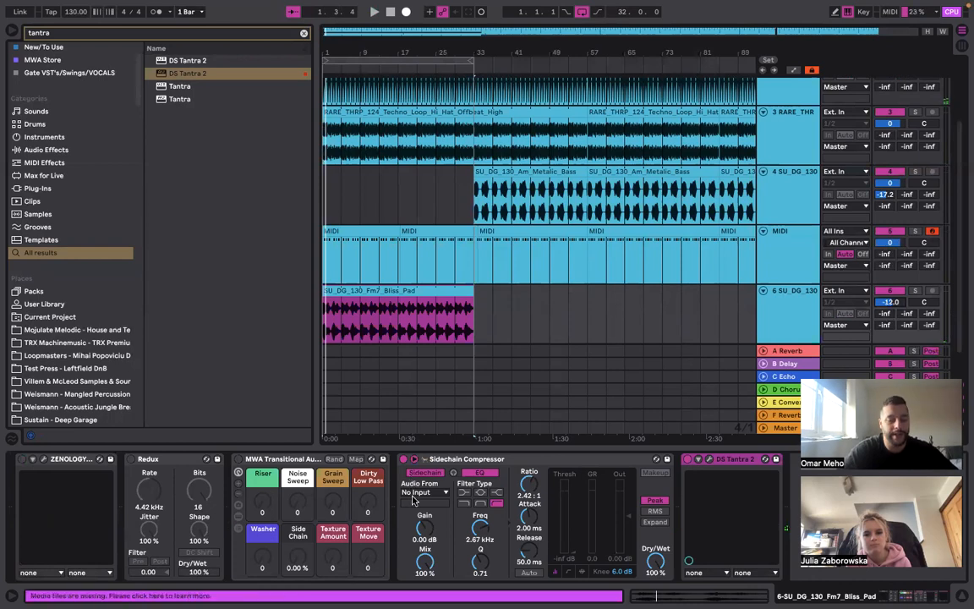
Set the pad track's Sidechain Compressor to take its audio from 1-AnalogKick and play the loop
left_click(415, 494)
left_click(449, 353)
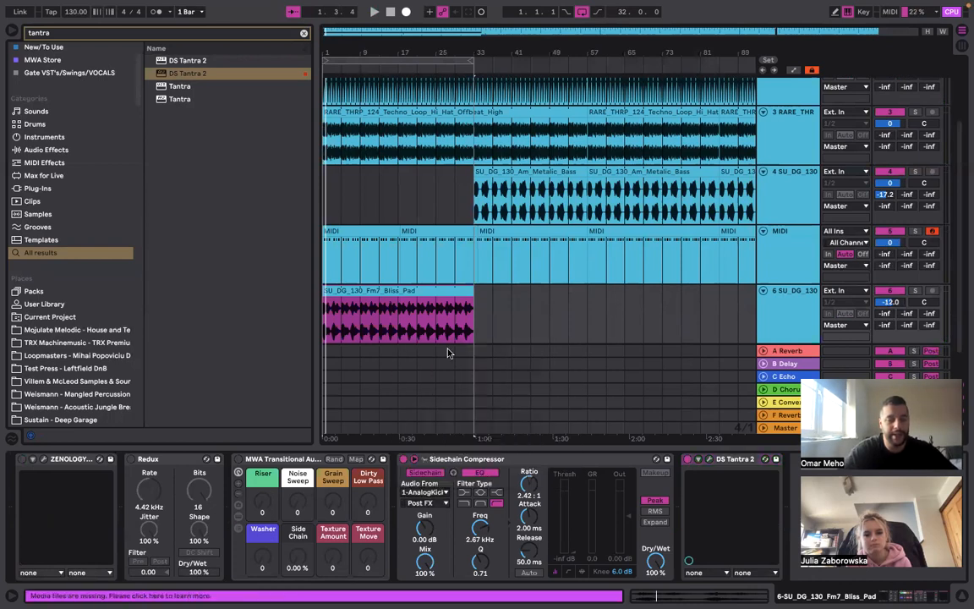
key("space")
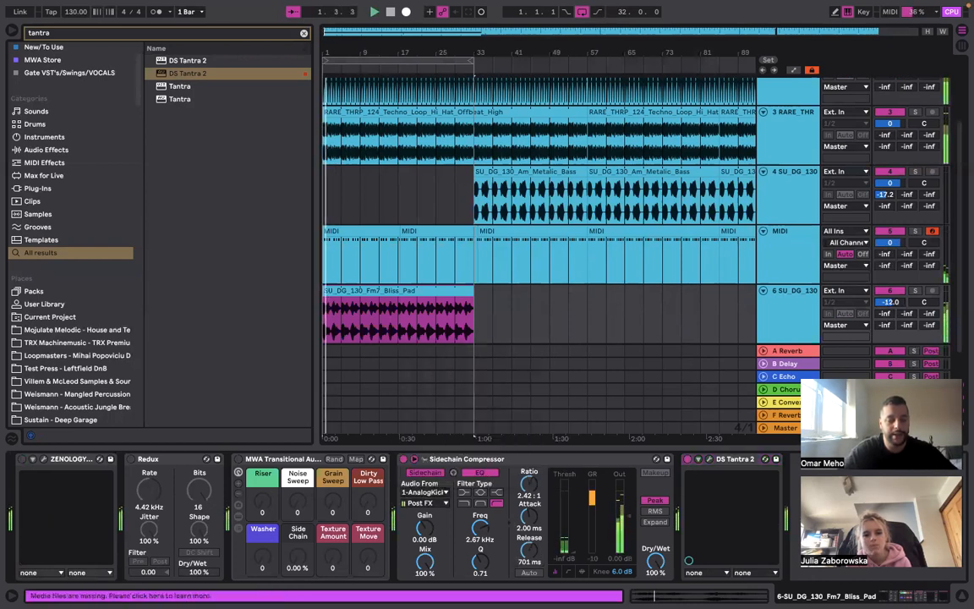
Set the pad's Sidechain Compressor to a ratio of inf:1 and an attack of 10.4 ms
left_click_drag(532, 484, 532, 414)
mouse_move(530, 516)
left_mouse_down()
mouse_move(531, 538)
mouse_move(531, 496)
left_mouse_up()
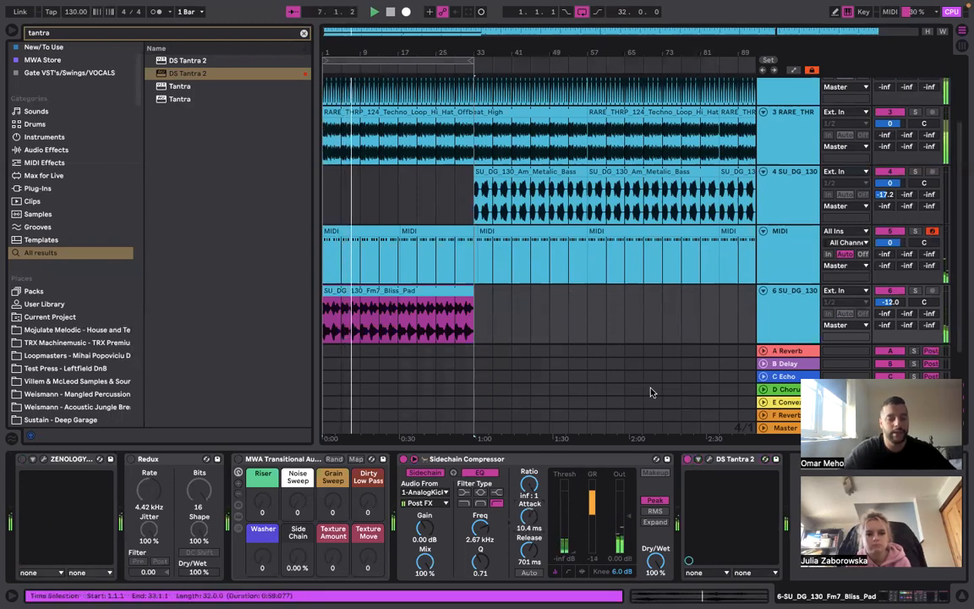
scroll(346, 163, "up", 3)
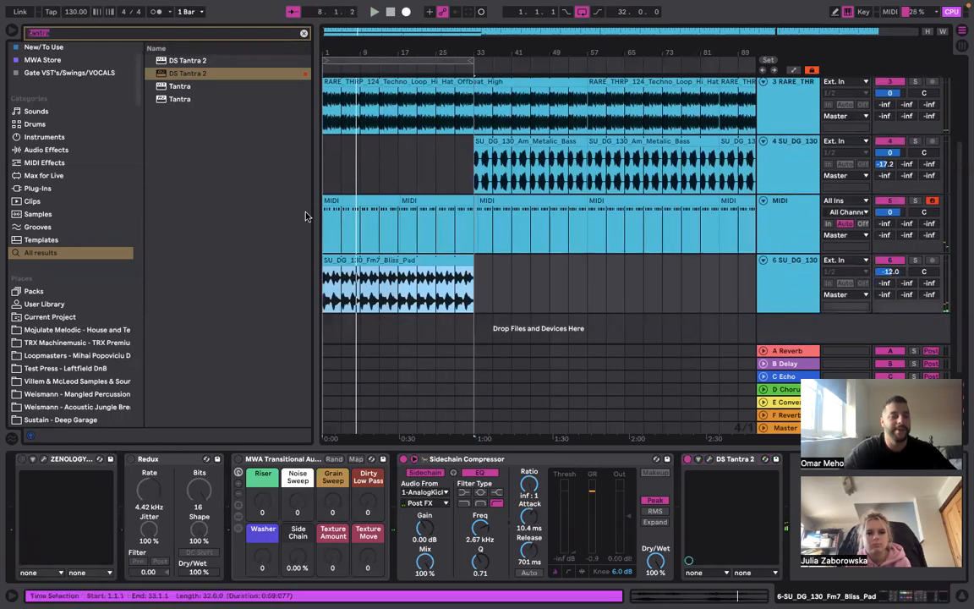
Add an EQ Eight after DS Tantra 2 on the Bliss_Pad track and enable band 8 as a high cut at 12.9 kHz
type("qeq")
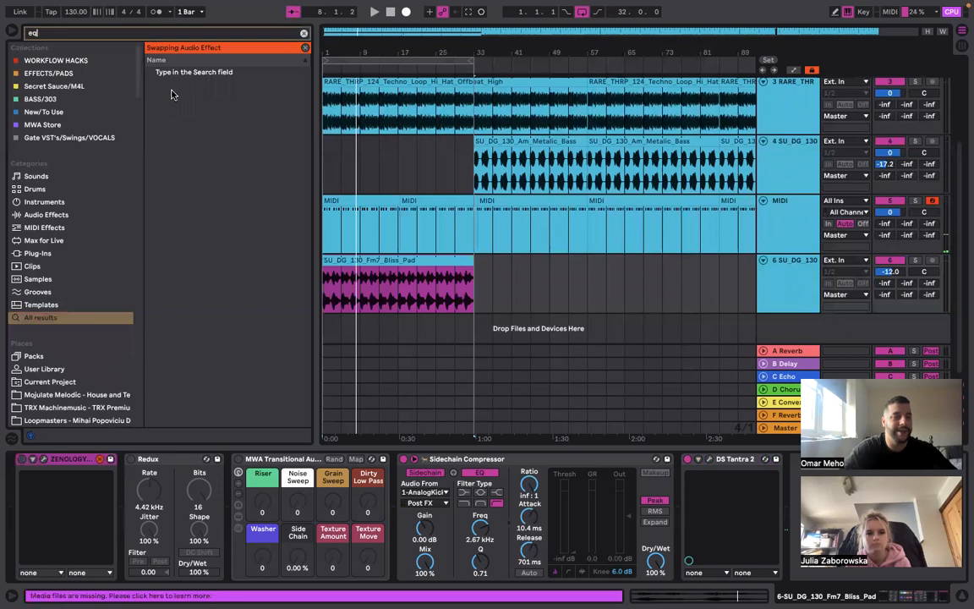
left_click(171, 85)
left_click_drag(172, 85, 801, 501)
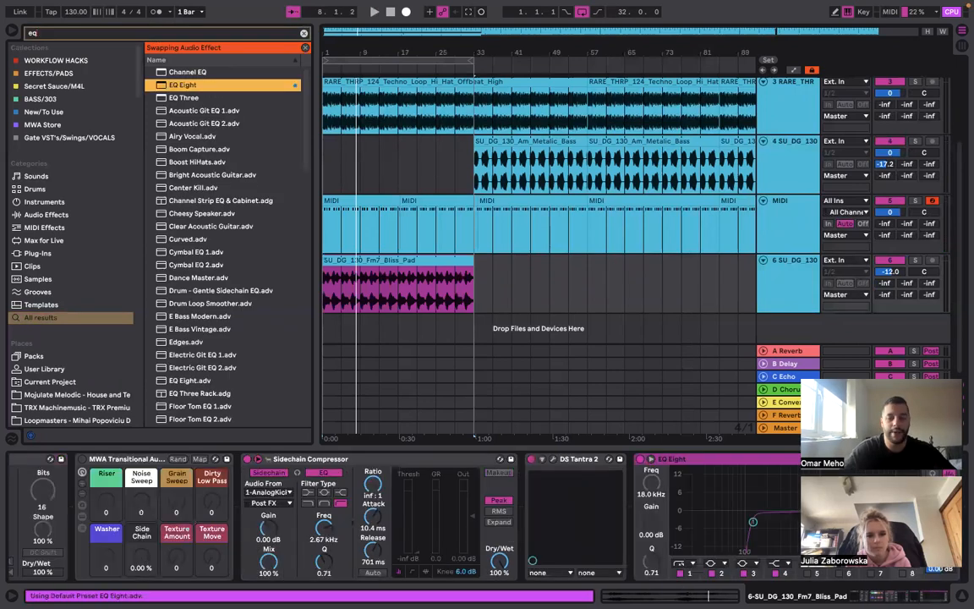
left_click(904, 575)
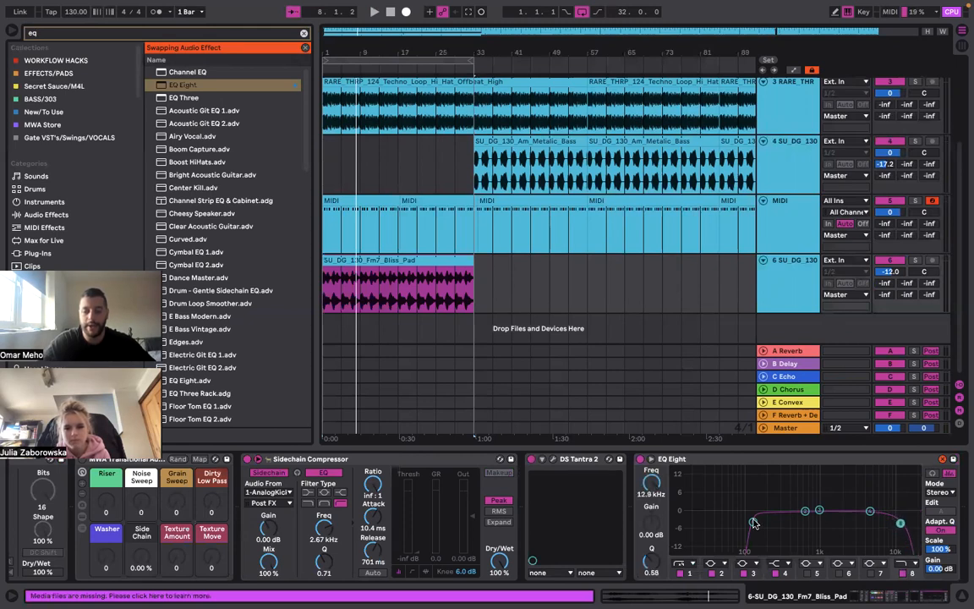
Play the loop and dip the pad's EQ Eight by -3.84 dB at 791 Hz, then hide the device view
key("space")
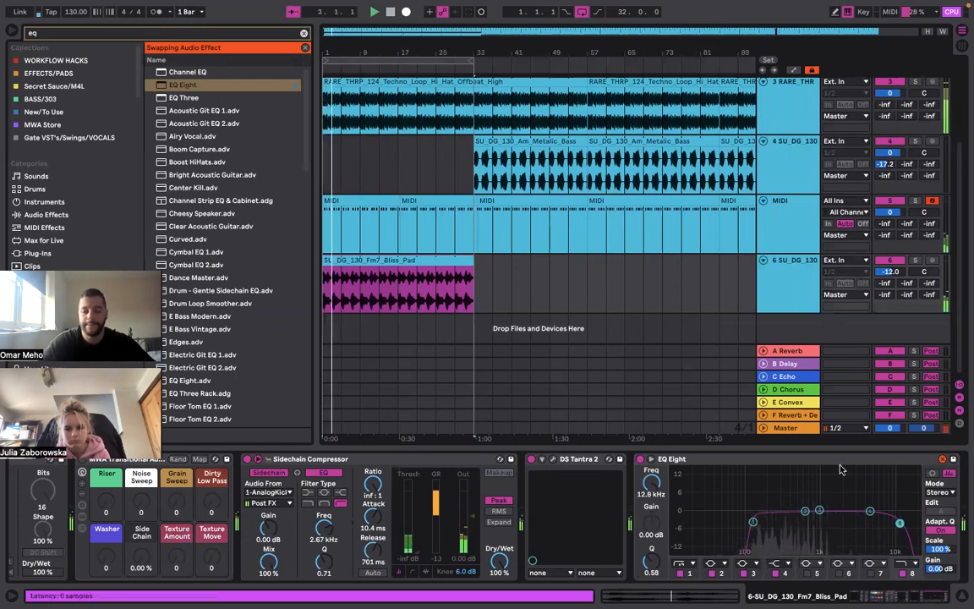
left_click_drag(806, 510, 812, 521)
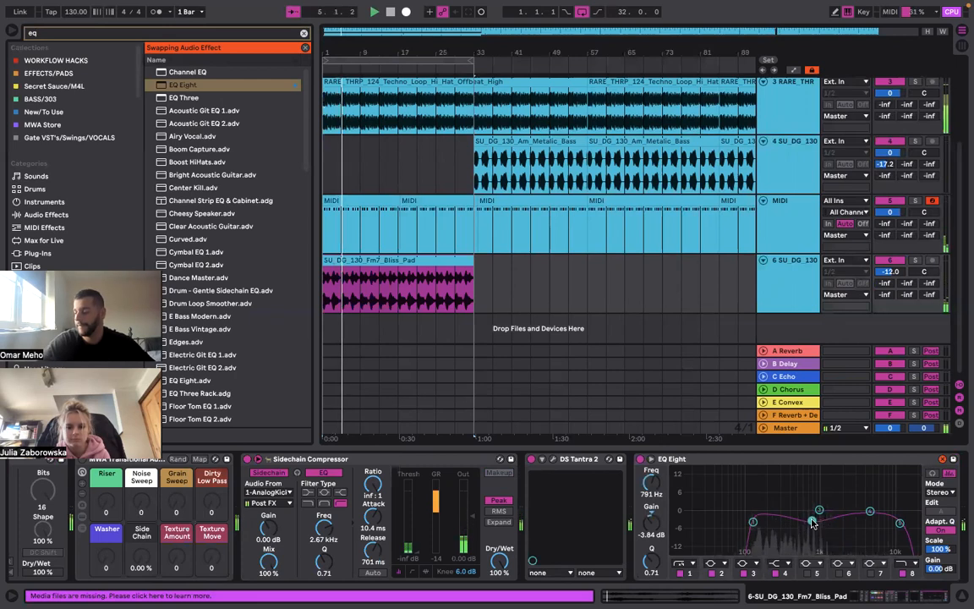
left_click(747, 451)
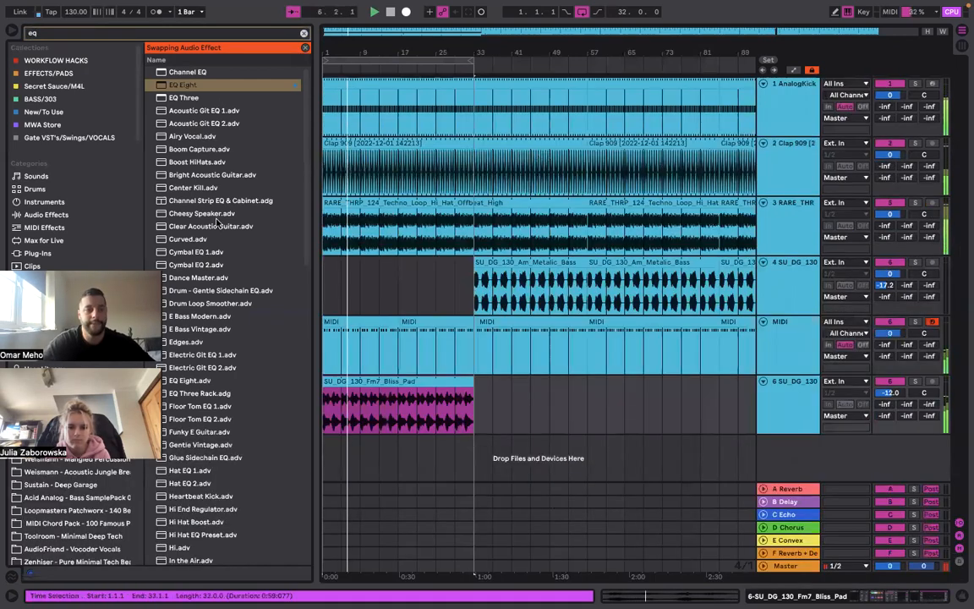
Stop playback at bar 9, save the current set and delete its temporary project files
left_click(370, 291)
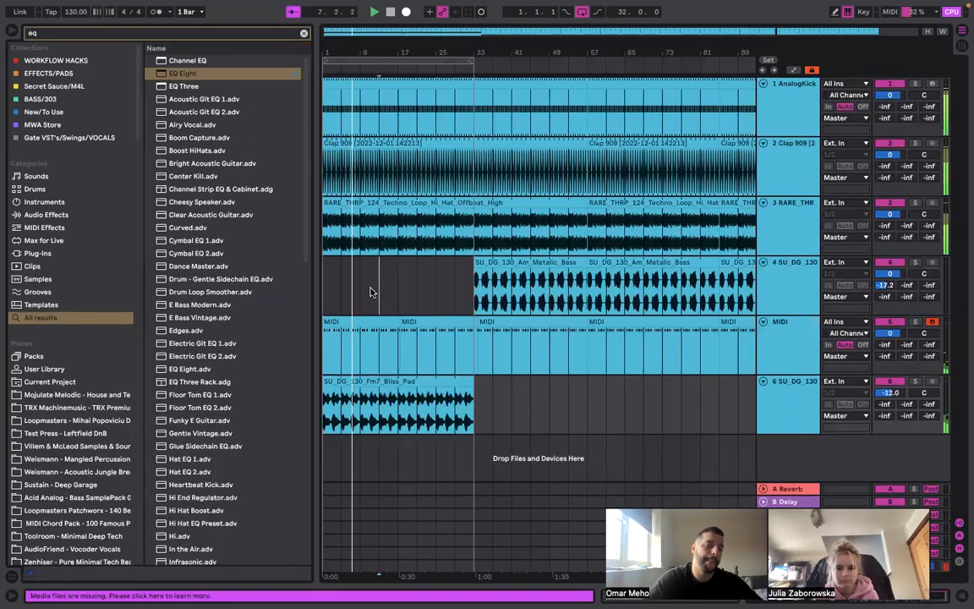
left_click_drag(372, 291, 327, 542)
left_click(357, 292)
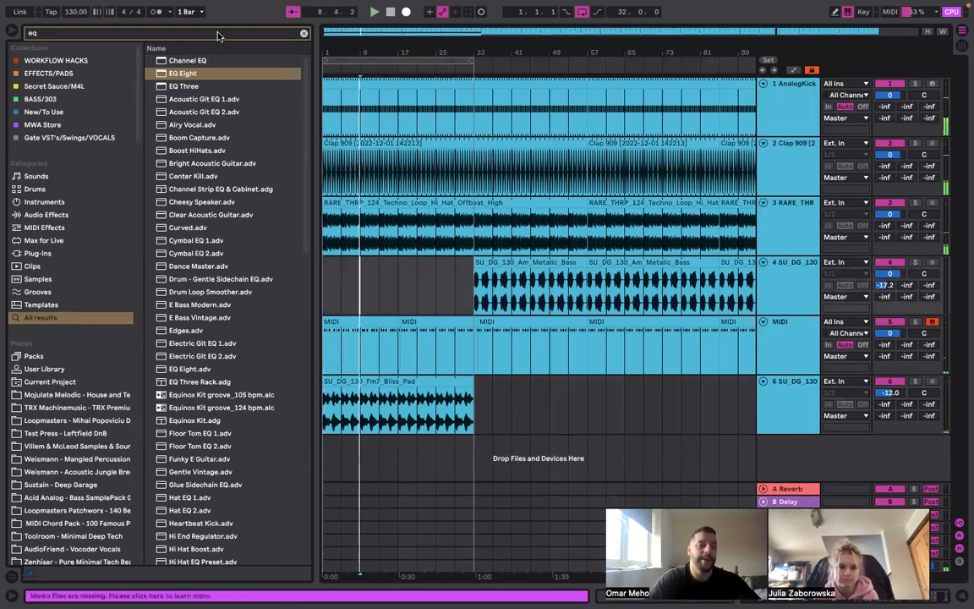
right_click(408, 63)
left_click(419, 68)
key("space")
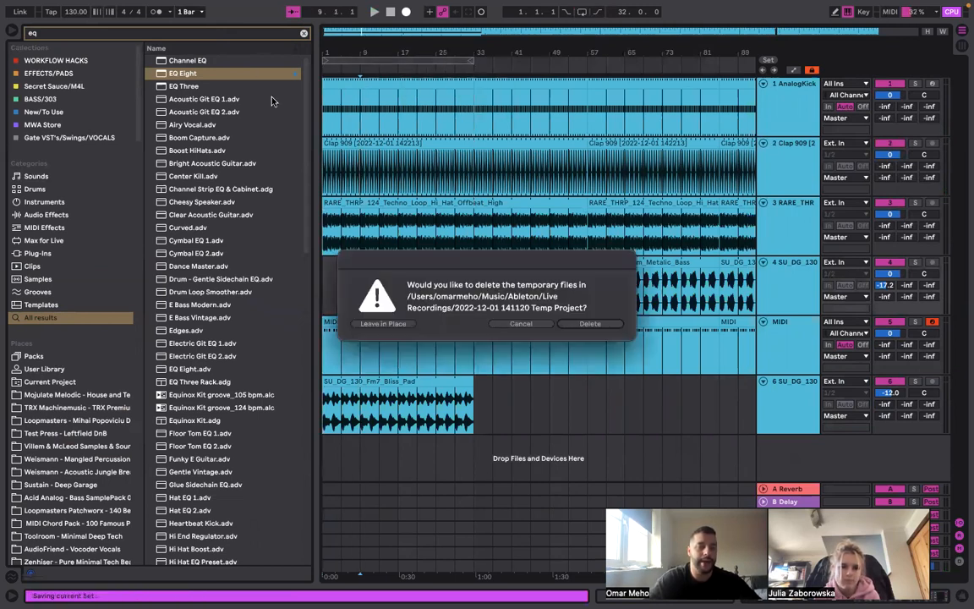
left_click(589, 325)
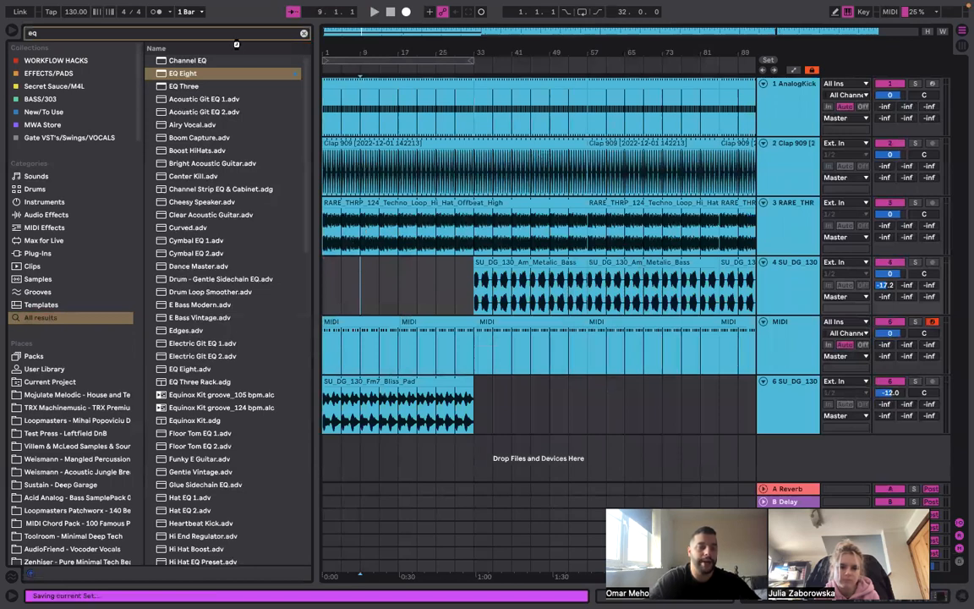
Search the browser for "hi hat" and place Elec_HiHats_2_130_D.wav on a new audio track, spanning bars 9 to 33
double_click(231, 32)
type("hi")
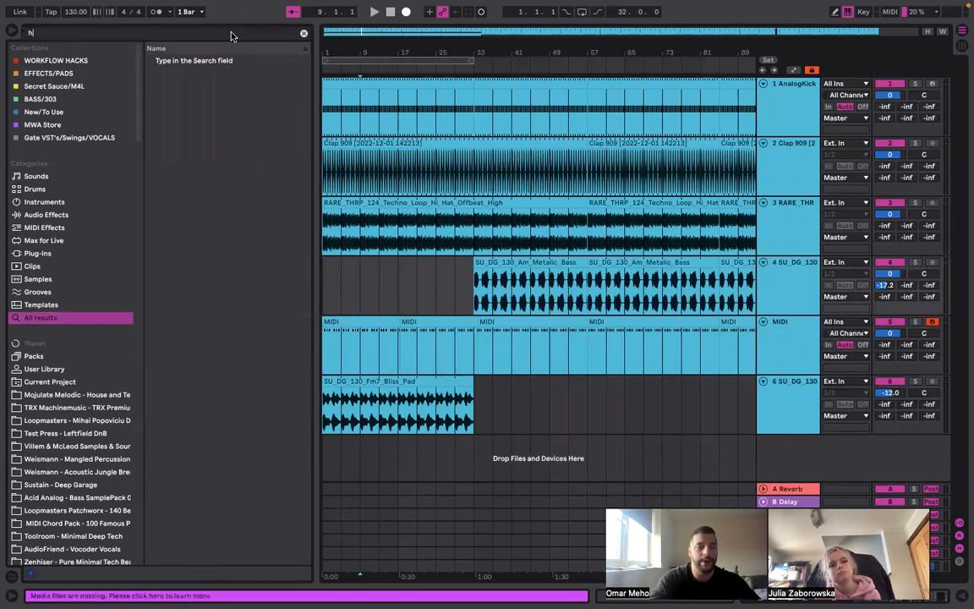
type(" hat")
left_click(232, 305)
left_click(230, 291)
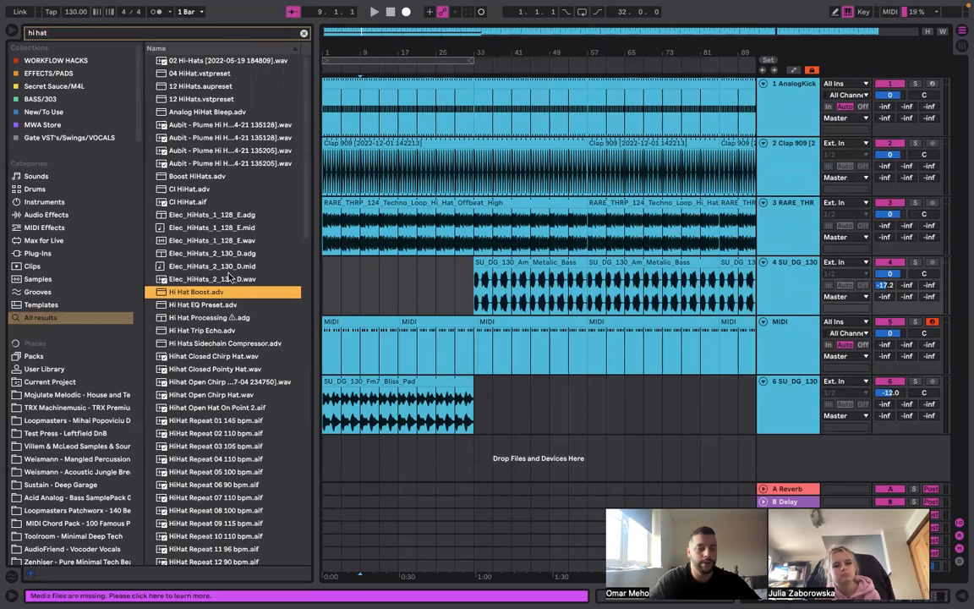
left_click(228, 276)
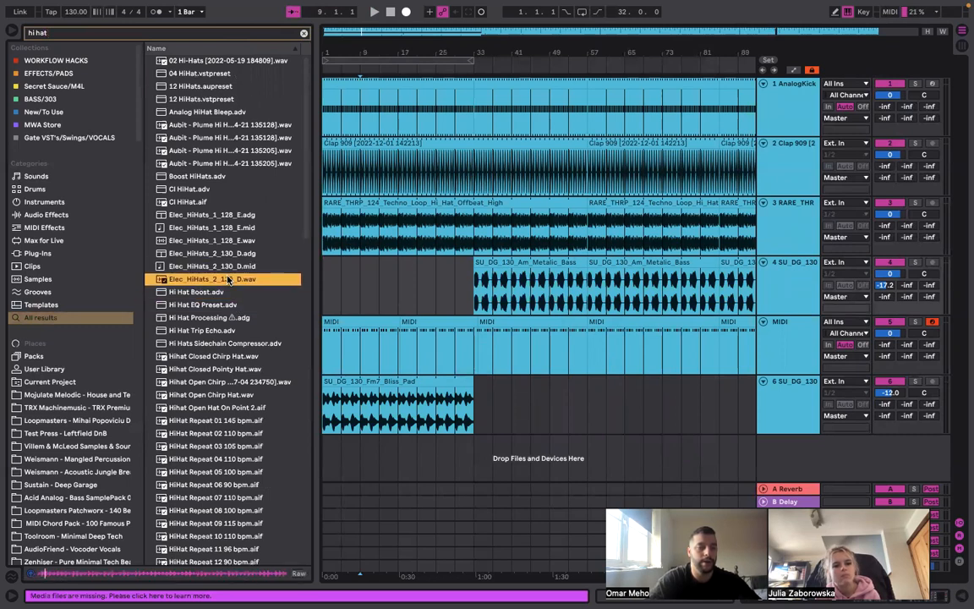
left_click_drag(214, 281, 375, 455)
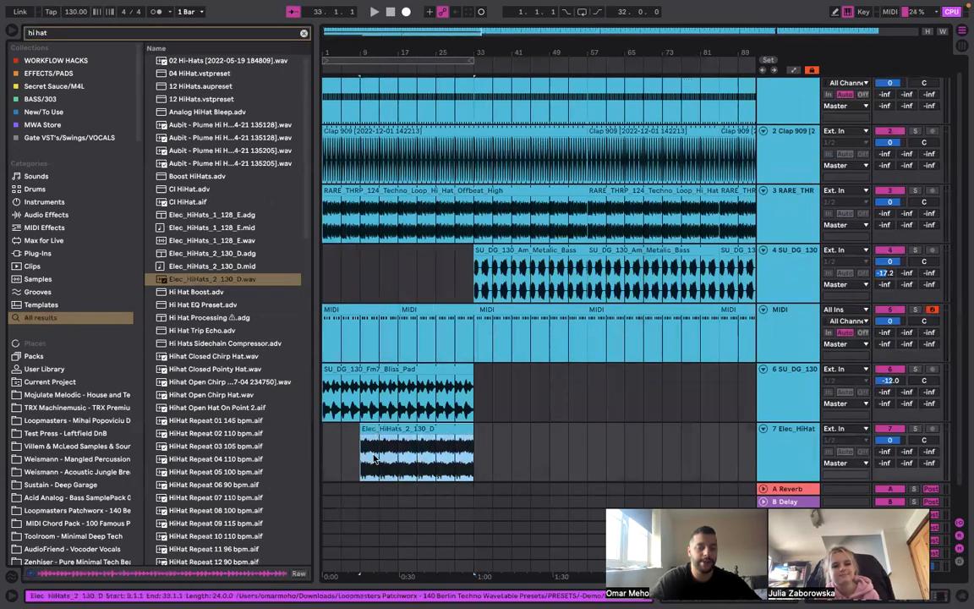
Lower the Elec_HiHats track to -11.2 dB, split its stereo pan to 50L and 50R, and play from bar 5
key("space")
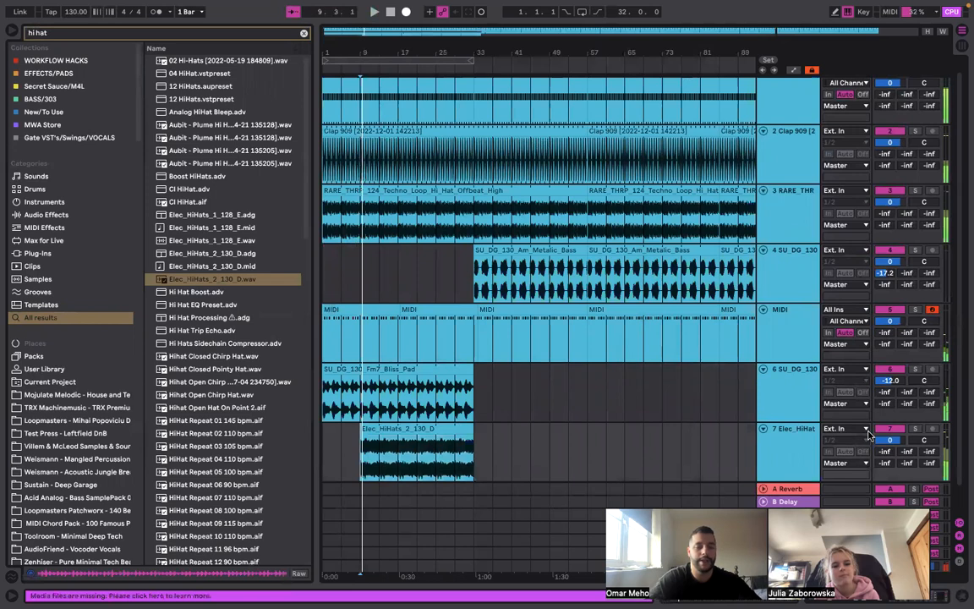
right_click(913, 440)
left_click(901, 443)
left_click(342, 434)
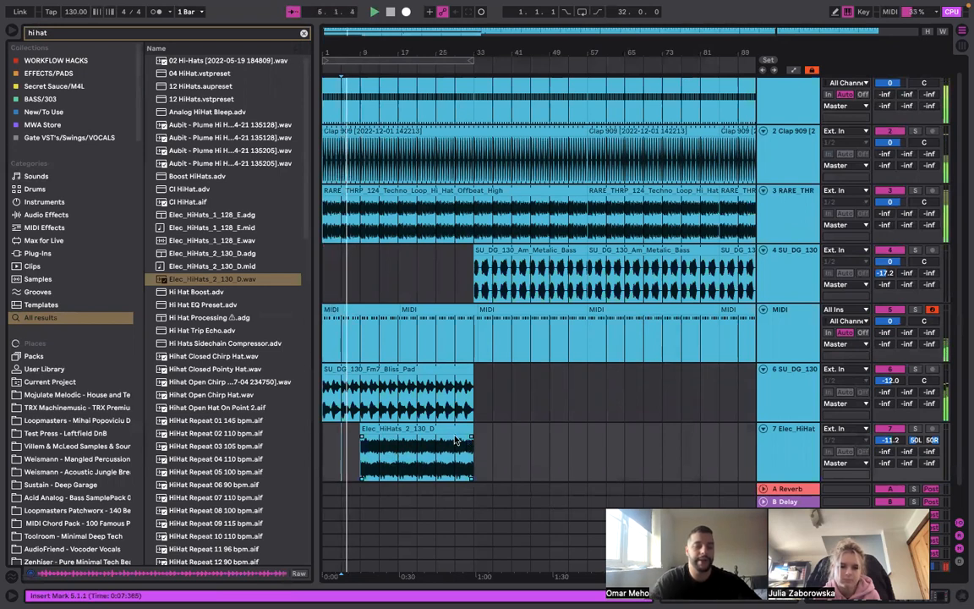
Extend the Elec_HiHats clip to the end of the arrangement at bar 113
key("plus")
scroll(352, 434, "down", 1)
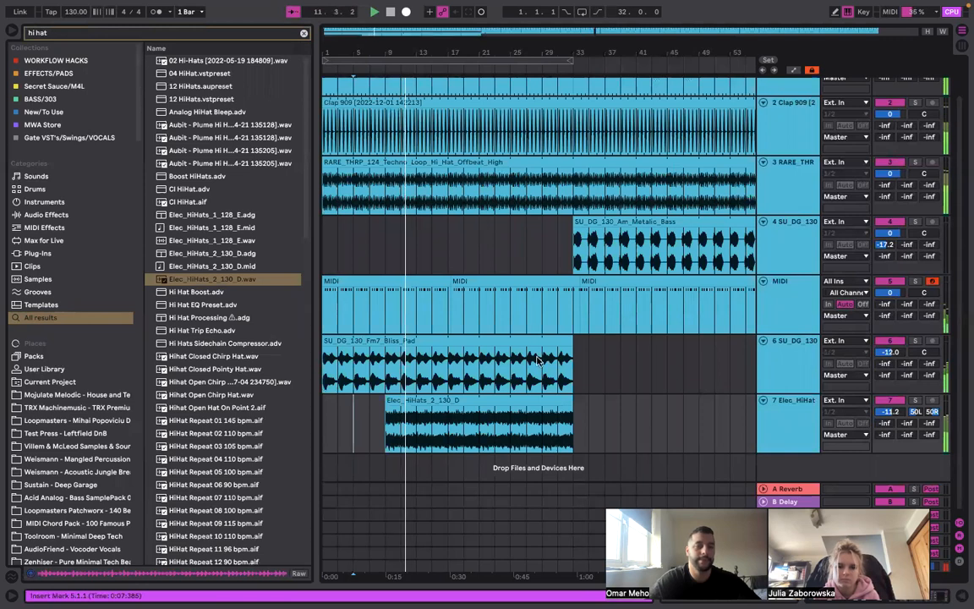
key("w")
left_click_drag(437, 401, 728, 417)
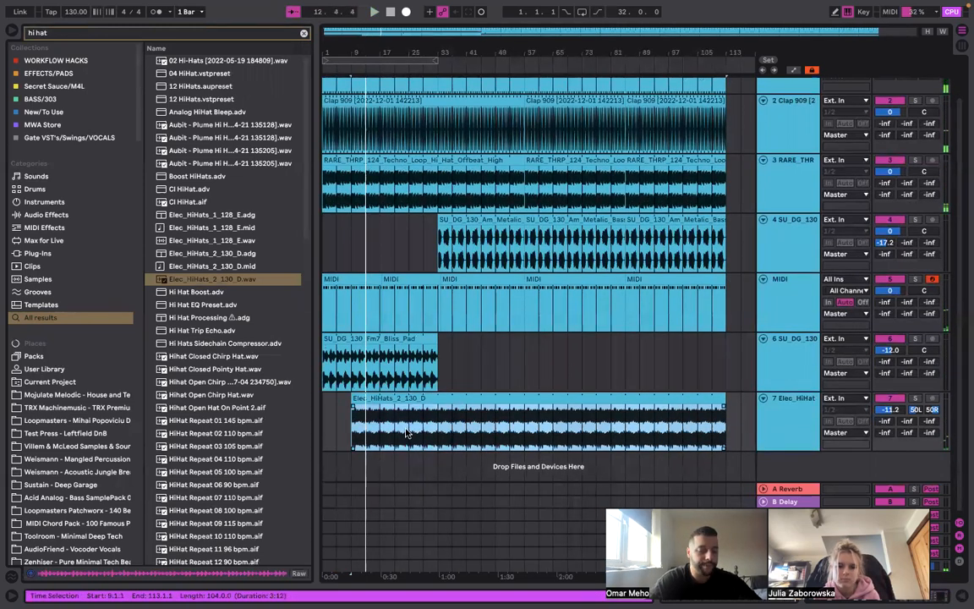
Insert an empty audio track below the Elec_HiHats track
right_click(770, 467)
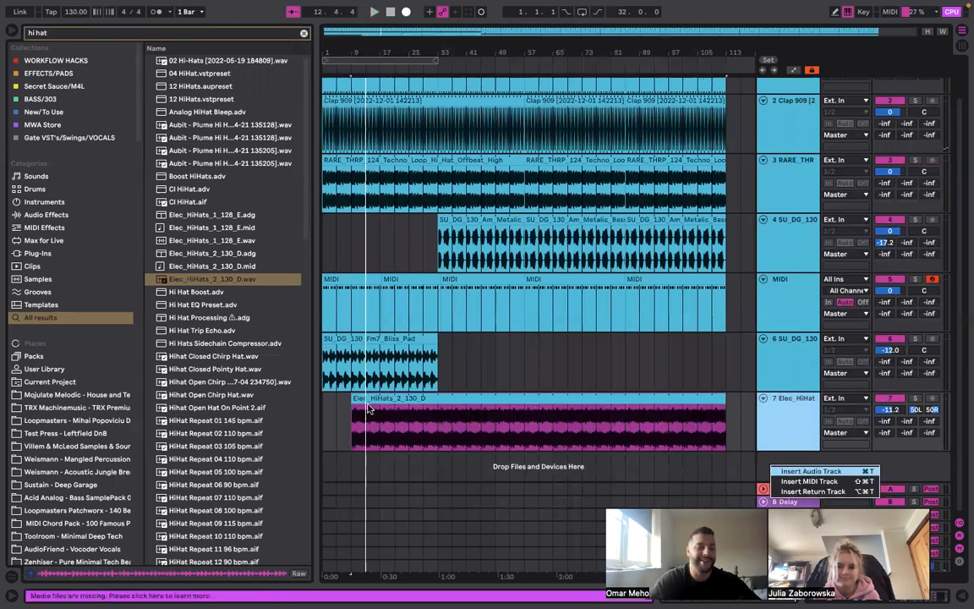
key("Return")
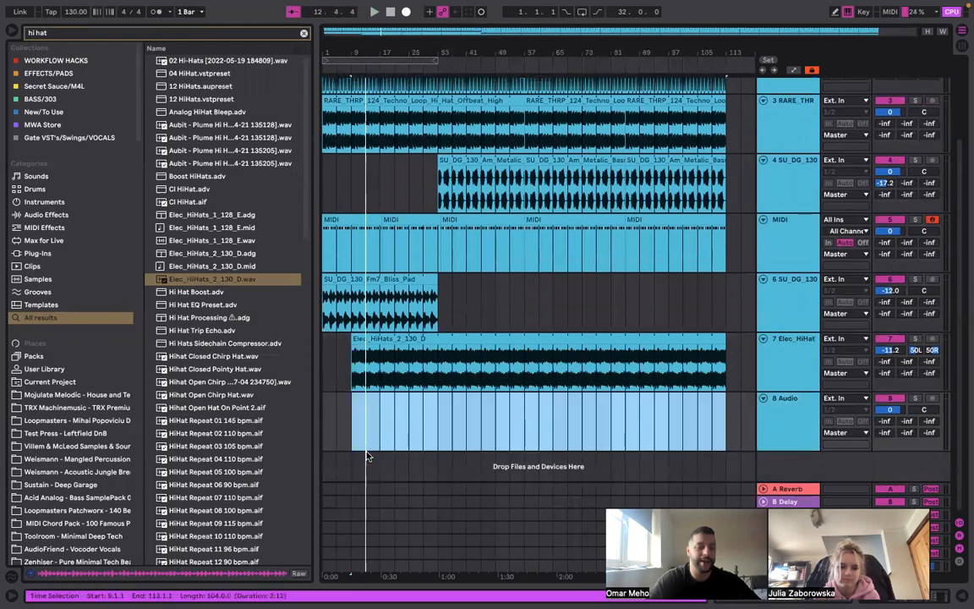
left_click(366, 431)
scroll(367, 430, "up", 3)
Search the browser for "909 open" and place Hihat Open 909.aif on the new audio track at bar 11
left_click(244, 35)
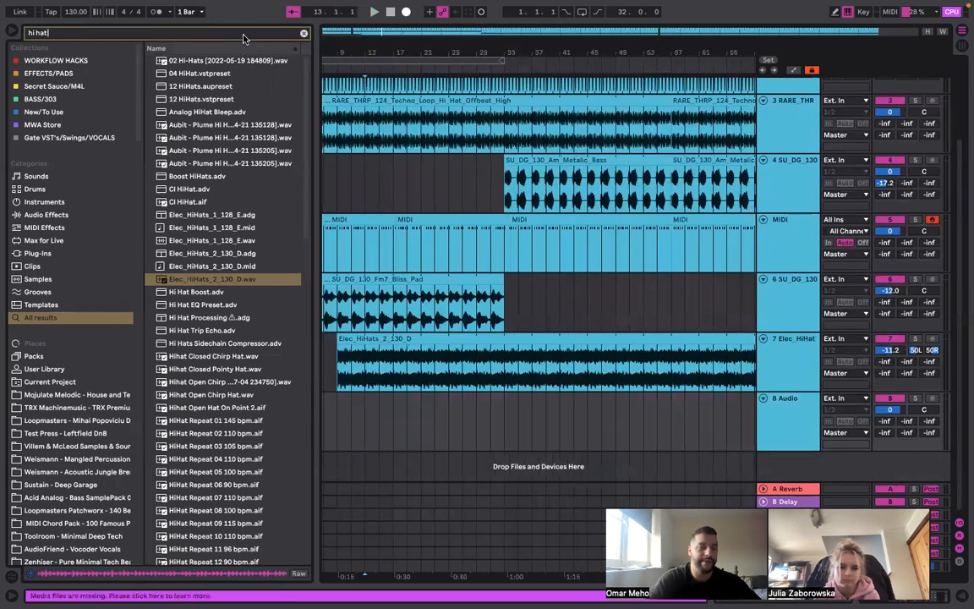
type("9")
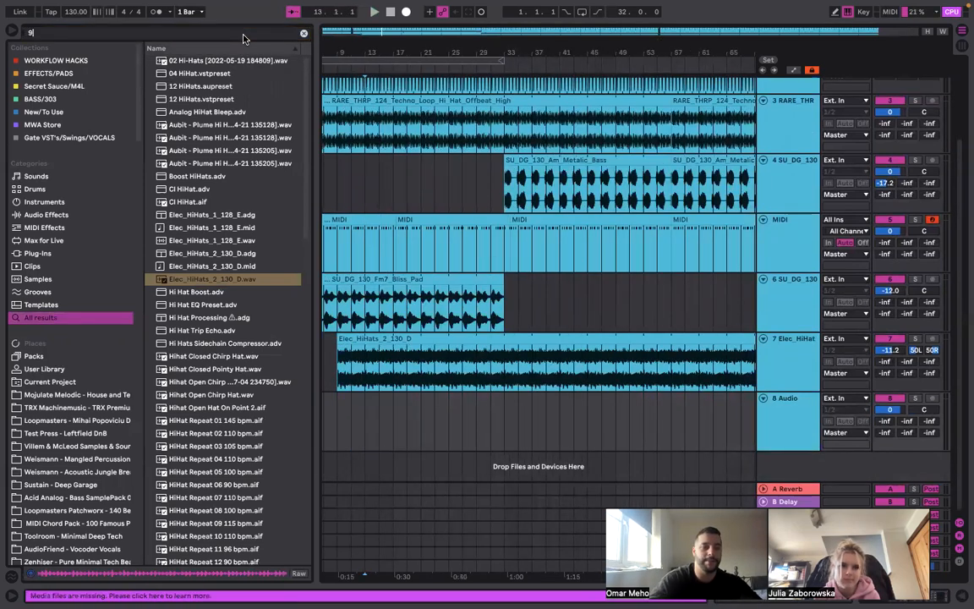
type("09 open")
left_click(201, 64)
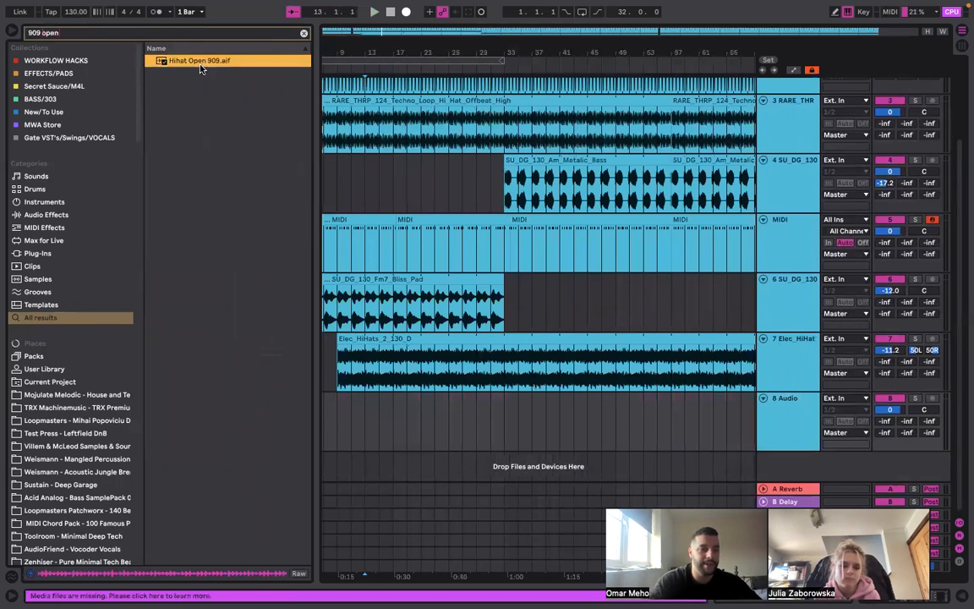
left_click_drag(294, 230, 352, 415)
Cut the Hihat Open 909 clip from bar 11 and paste it at the offbeat position 11.1.3
scroll(354, 419, "up", 10)
key("Delete")
scroll(355, 420, "left", 2)
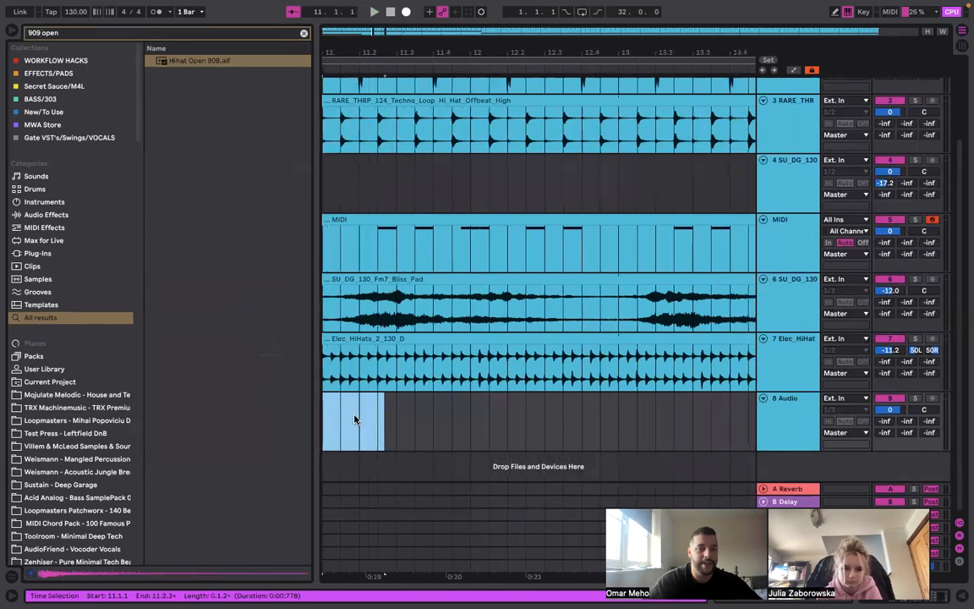
left_click(352, 422)
scroll(350, 424, "up", 6)
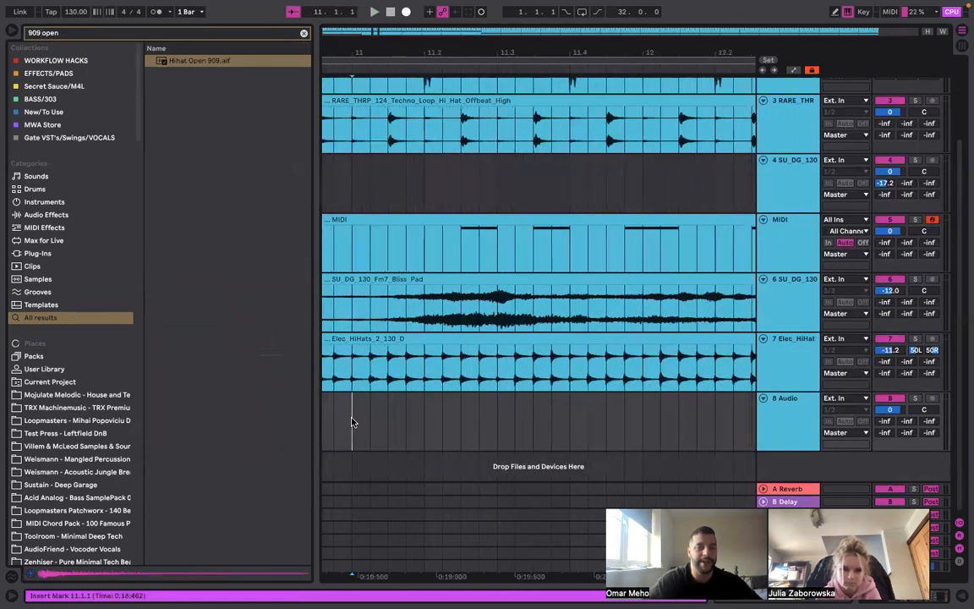
left_click(414, 426)
scroll(413, 426, "up", 4)
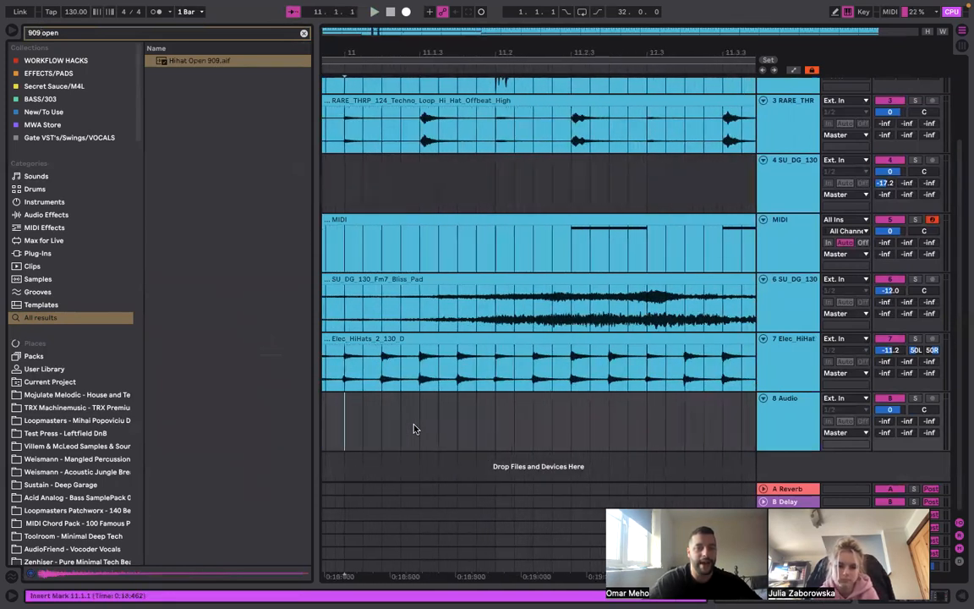
key("ctrl+v")
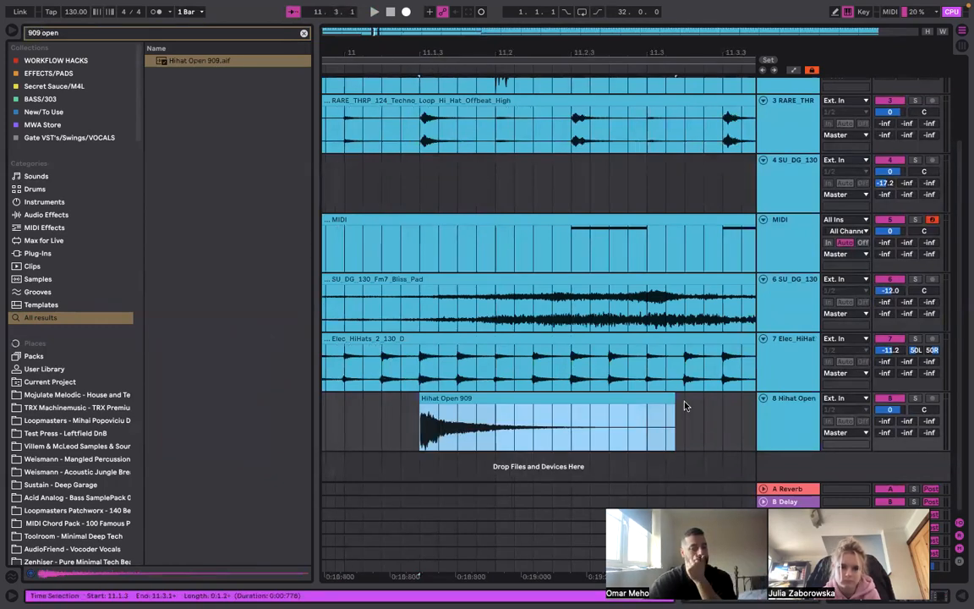
Shorten the open hat to end at 11.2, paste a copy at 11.2.3 and trim that copy to end at 11.3
left_click_drag(671, 401, 495, 404)
left_click(574, 423)
key("ctrl+v")
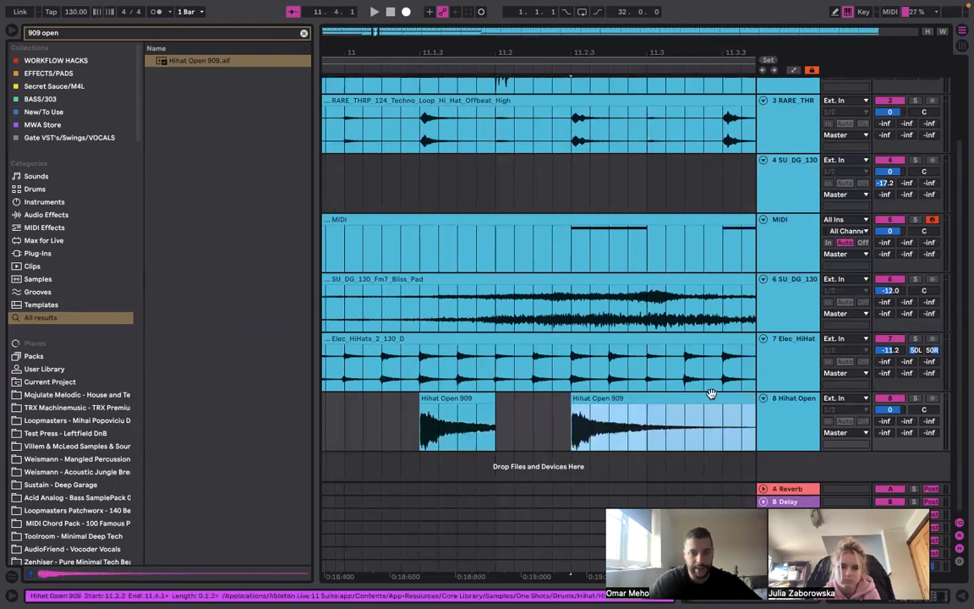
scroll(708, 395, "down", 3)
scroll(702, 394, "down", 2)
left_click_drag(713, 398, 628, 401)
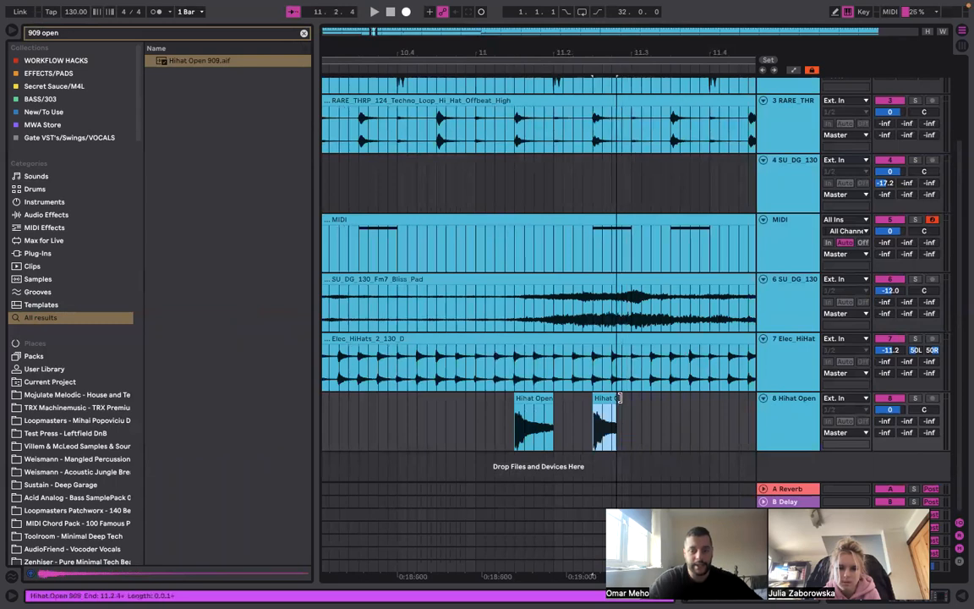
scroll(628, 401, "up", 2)
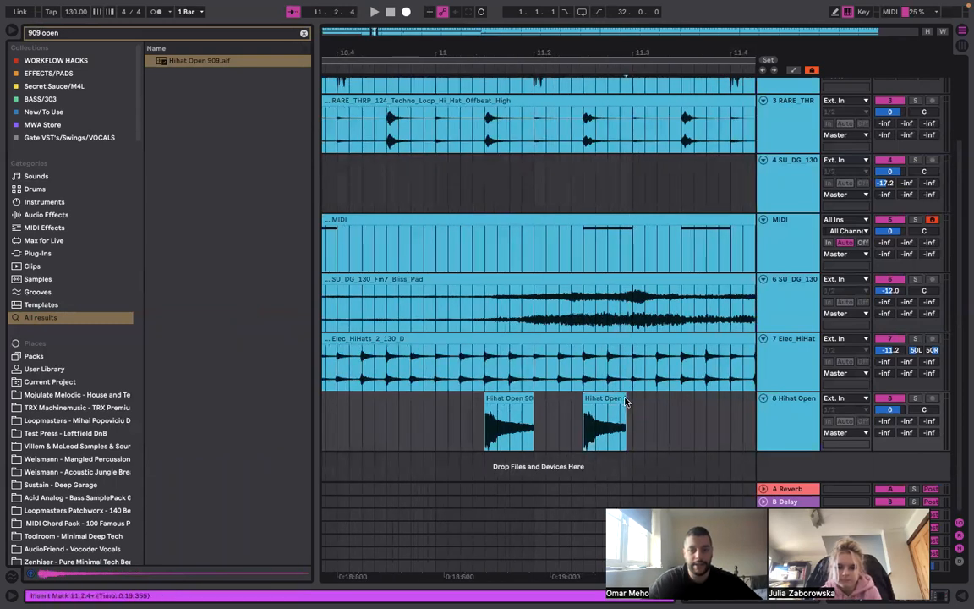
Play the open hats from bar 11, then consolidate the range 11.1.1 to 11.3.1 into one clip
left_click(431, 424)
key("space")
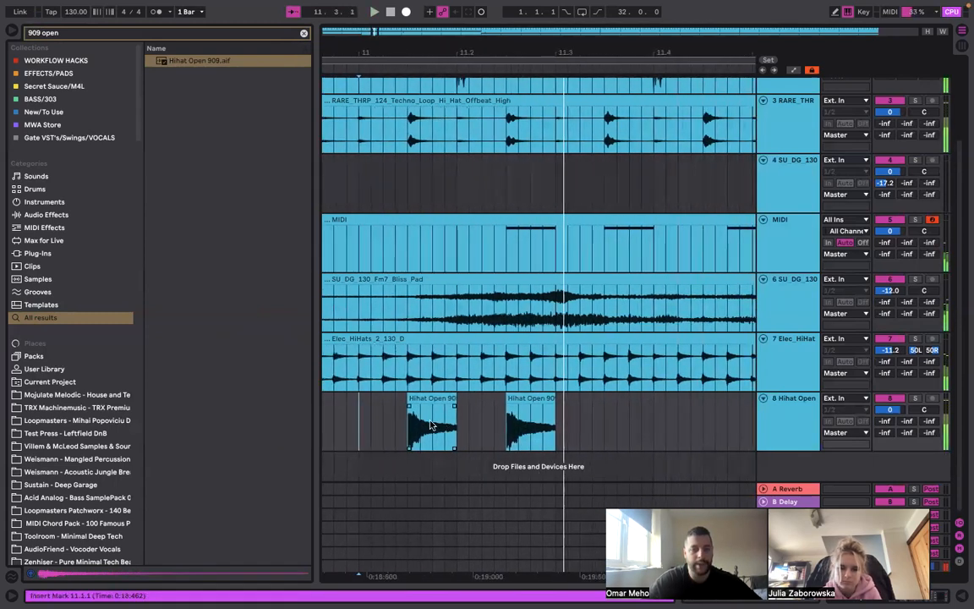
left_click_drag(381, 418, 546, 421)
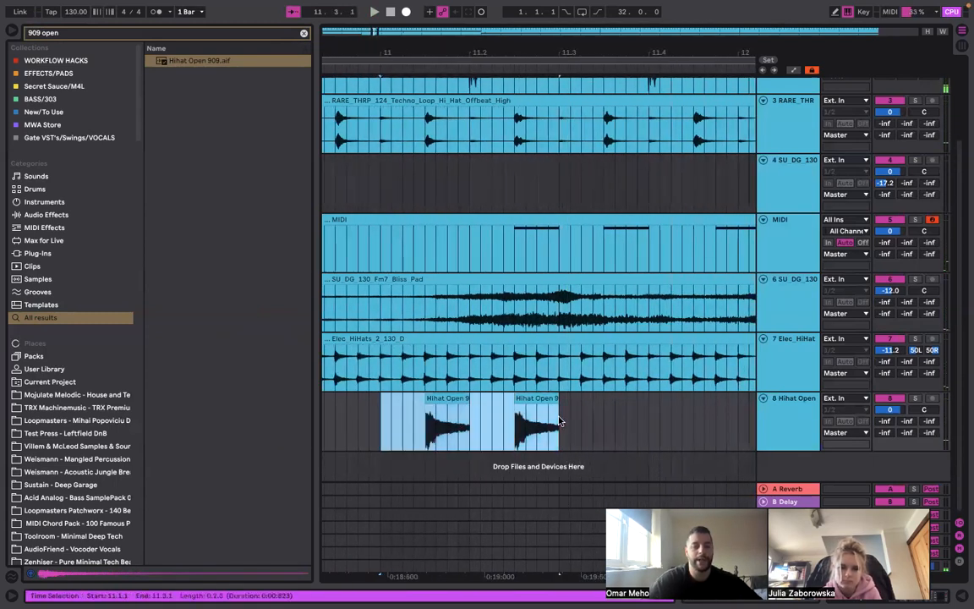
key("super+j")
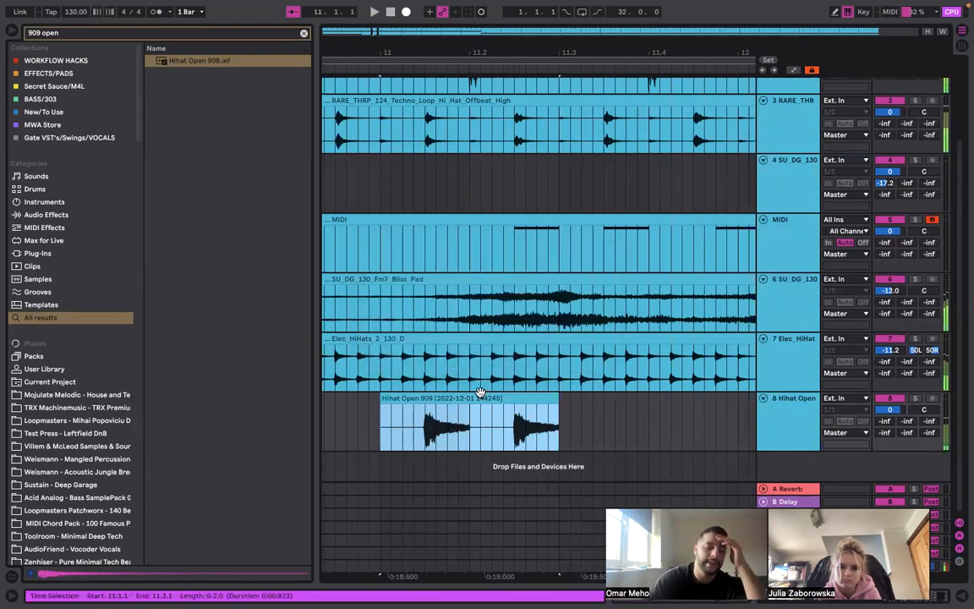
Turn on looping for the consolidated Hihat Open 909 clip, extend it to 115.3.1 and play the arrangement
double_click(481, 397)
left_click(80, 400)
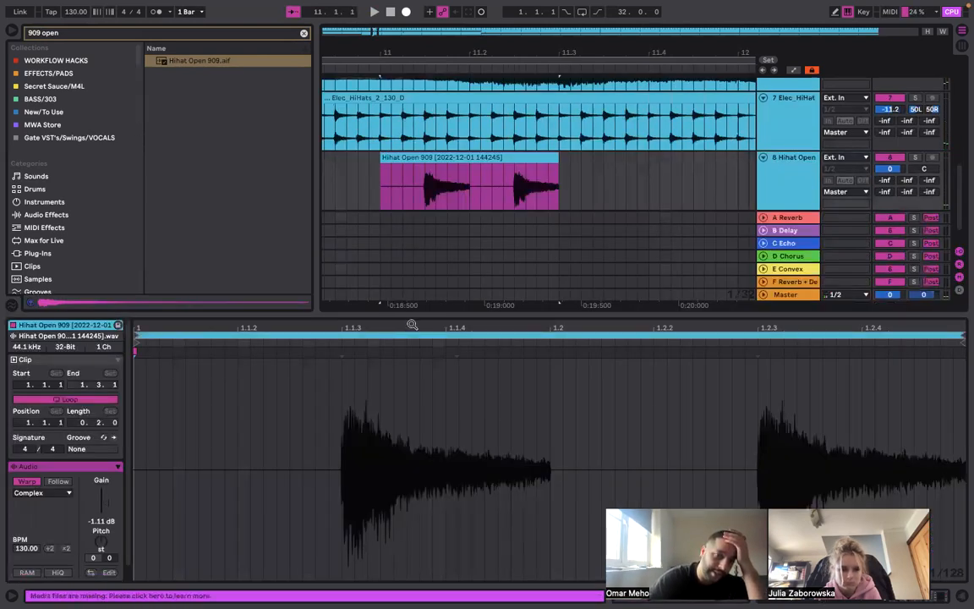
key("super+alt+l")
scroll(425, 326, "down", 5)
left_click_drag(453, 400, 782, 428)
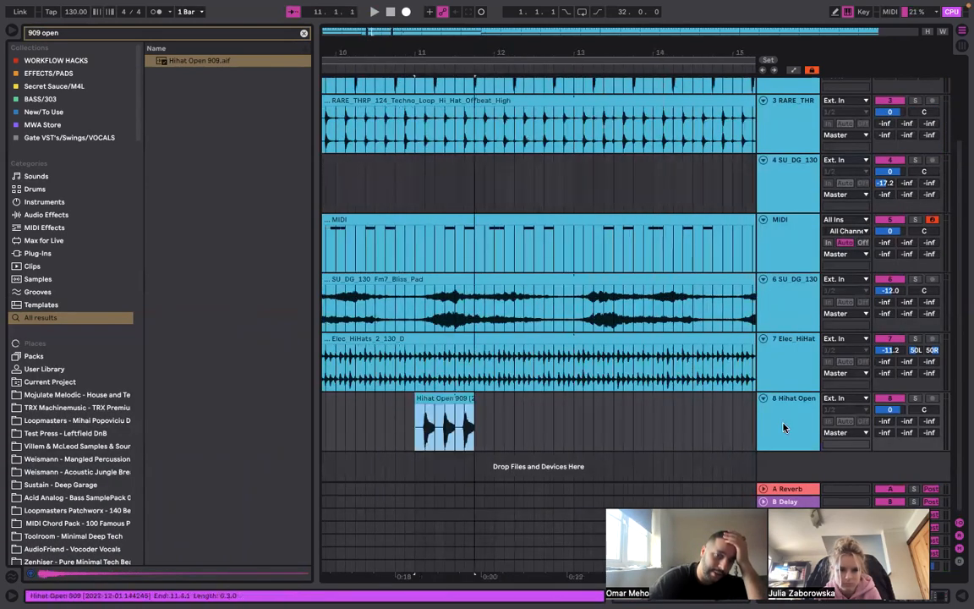
scroll(531, 426, "down", 8)
left_click_drag(386, 399, 723, 400)
key("space")
scroll(526, 400, "down", 2)
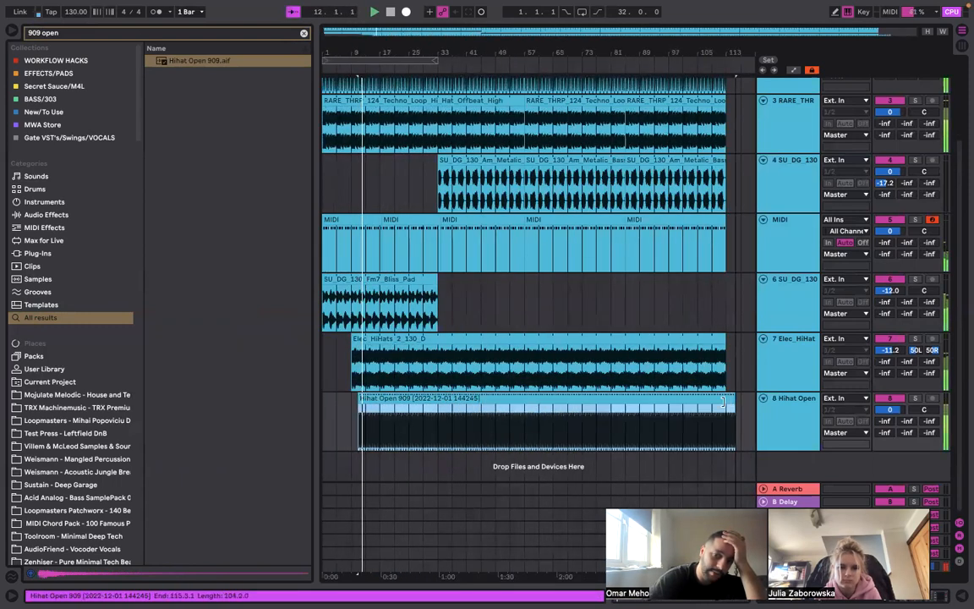
Set the open hat track to -13.6 dB with split stereo panning, and trim its clip to end at bar 113
left_click_drag(888, 410, 892, 440)
key("space")
right_click(924, 410)
left_click(908, 415)
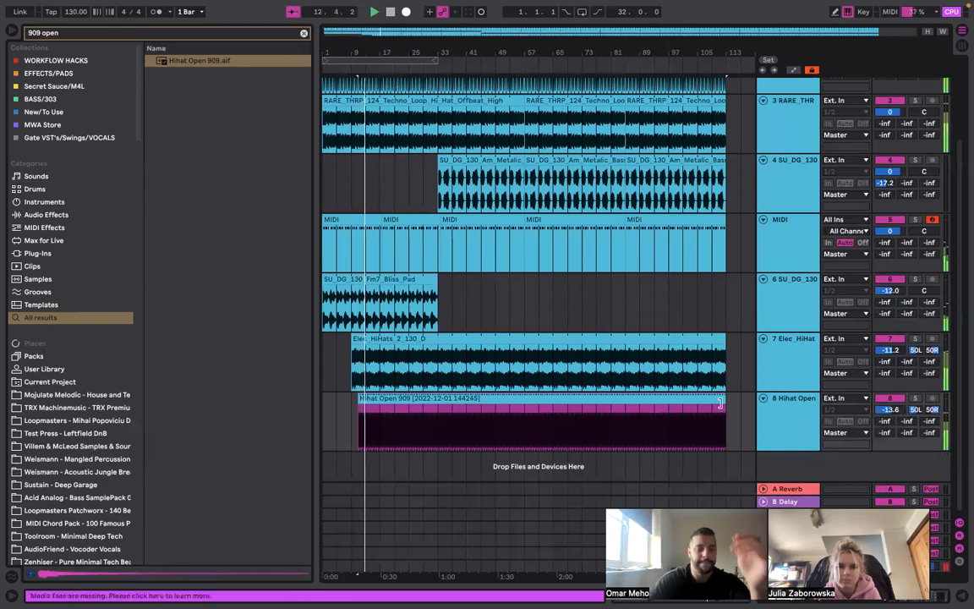
left_click(630, 398)
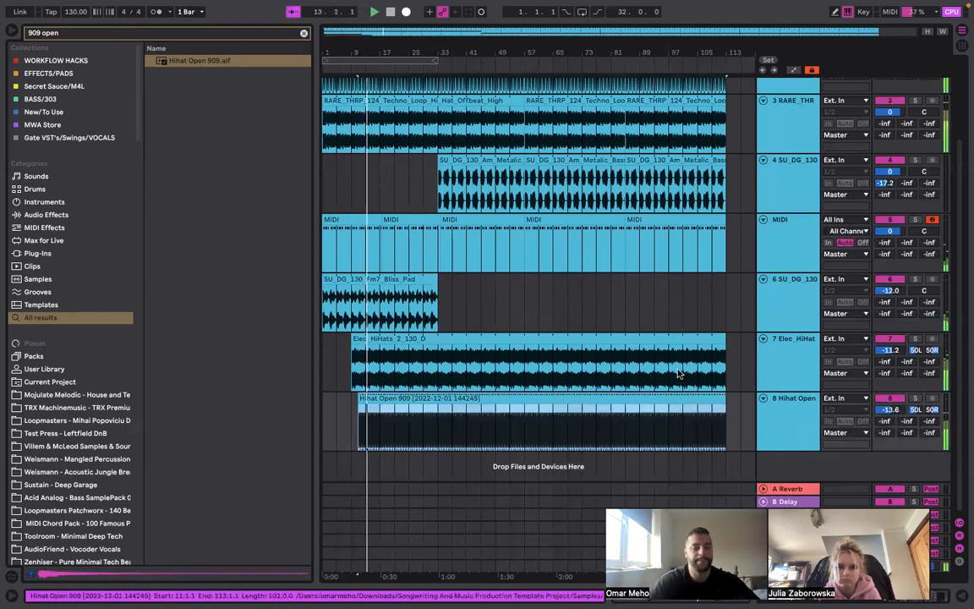
Search the browser for "eq" and add EQ Eight to the Hihat Open track
left_click(795, 357)
left_click(785, 413)
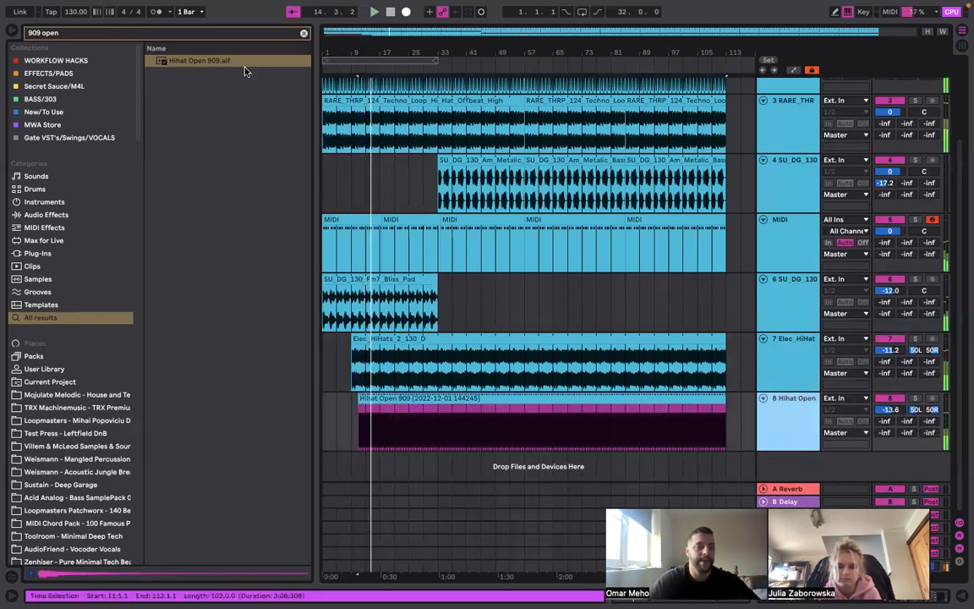
left_click(203, 34)
type("eq")
left_click_drag(181, 73, 428, 362)
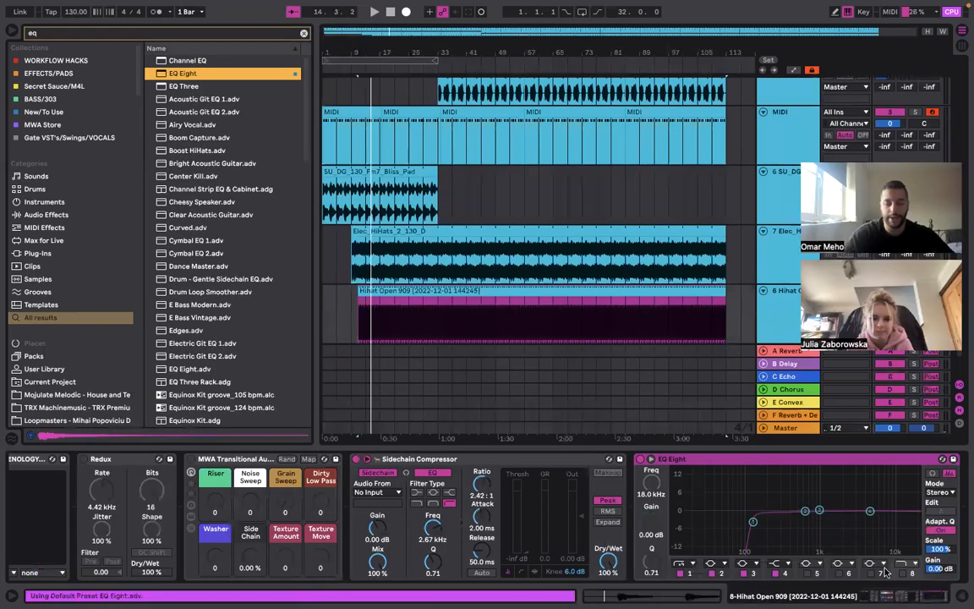
Enable band 8 as a high cut at 10.0 kHz on the open hat's EQ Eight and raise band 1's low-cut frequency
left_click(901, 573)
left_click_drag(911, 520, 816, 526)
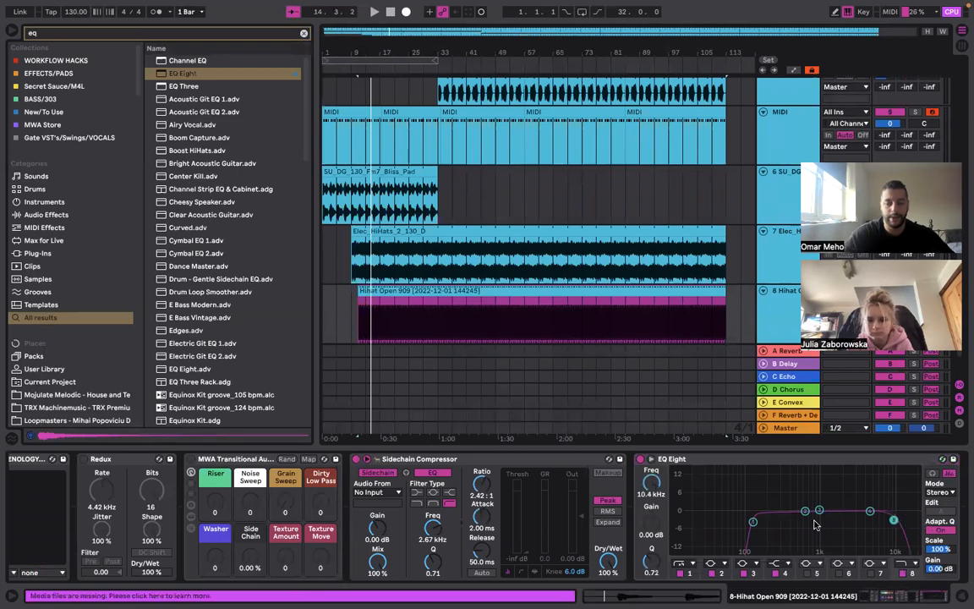
key("space")
mouse_move(894, 520)
left_mouse_down()
mouse_move(892, 530)
mouse_move(893, 519)
left_mouse_up()
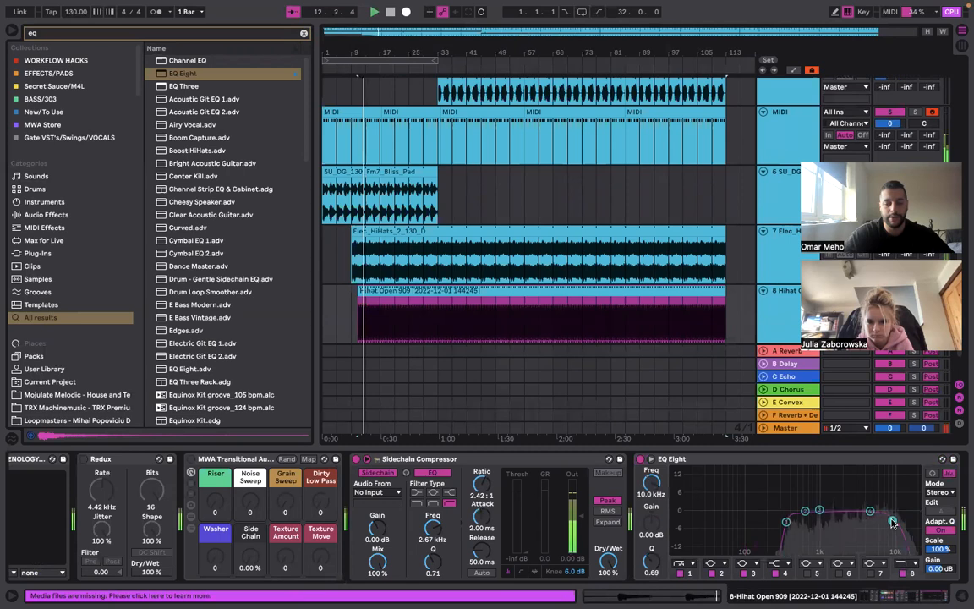
Add EQ Eight to the Elec_HiHats track and enable band 8 as a high cut at 15.3 kHz
left_click_drag(186, 75, 401, 268)
left_click(861, 581)
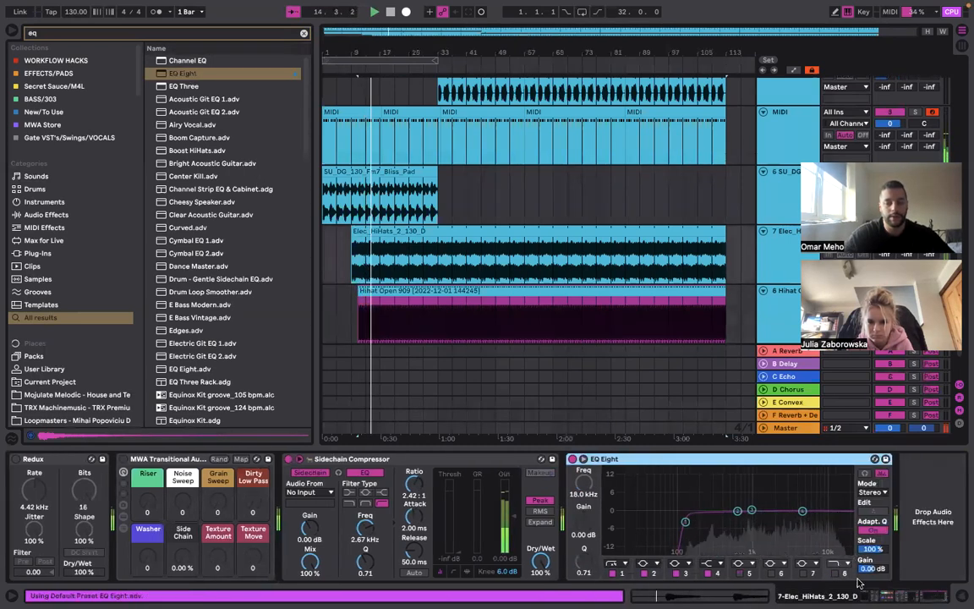
left_click(836, 573)
left_click_drag(844, 520, 839, 520)
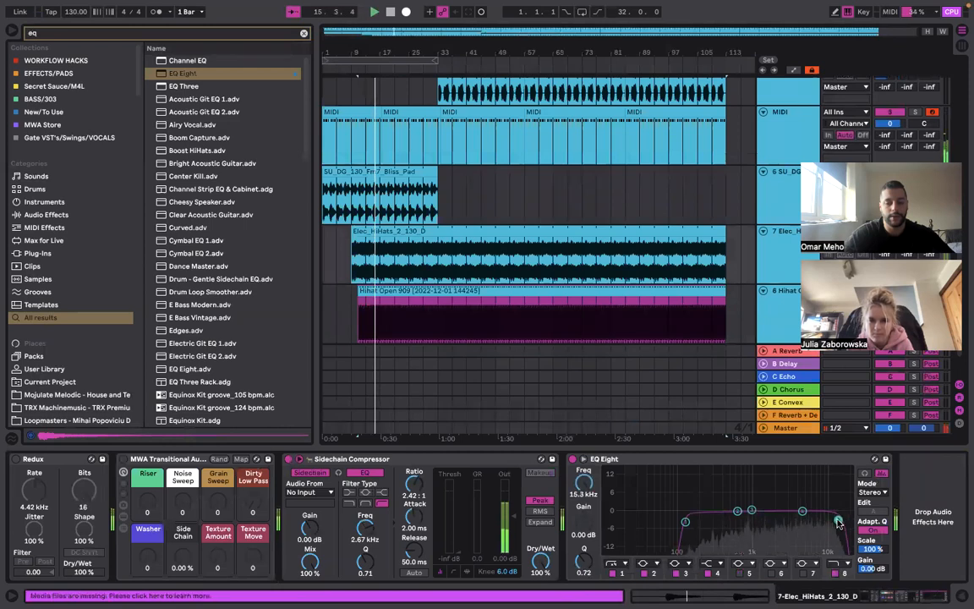
On the Elec_HiHats EQ Eight, set band 3 to 791 Hz at -1.12 dB and the low cut to 126 Hz with Q 0.63
left_click_drag(752, 510, 743, 512)
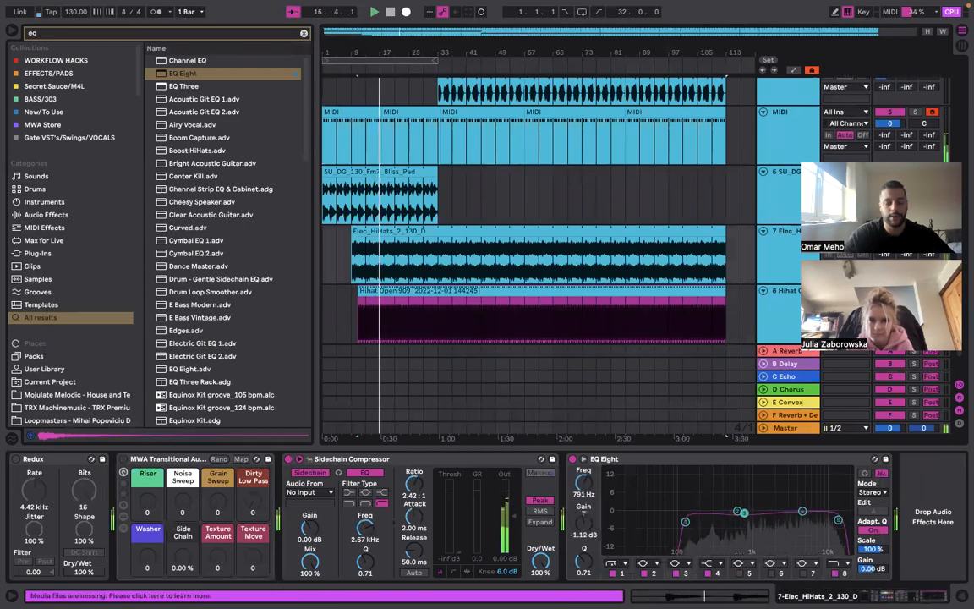
left_click(686, 521)
left_click_drag(686, 522, 686, 522)
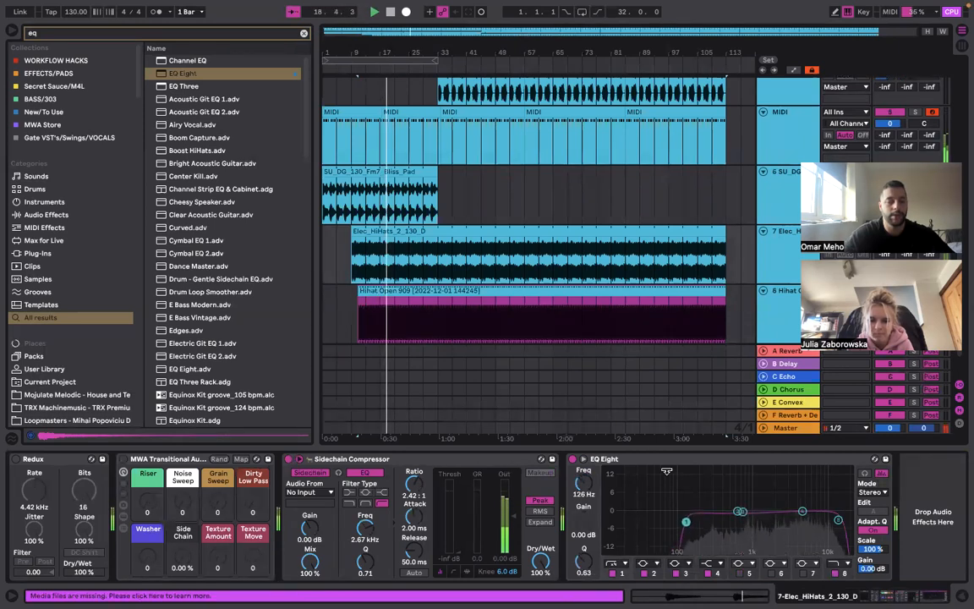
left_click(961, 597)
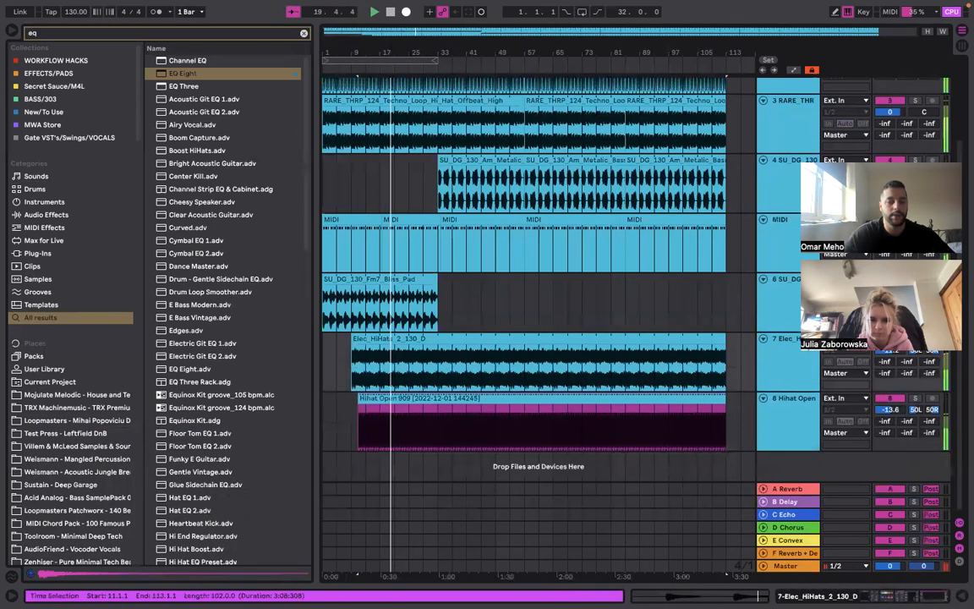
Sidechain the Elec_HiHats track's compressor to 1-AnalogKick-1 with 0.46 ms attack and 1.00 ms release
double_click(804, 371)
scroll(616, 462, "left", 2)
left_click(559, 460)
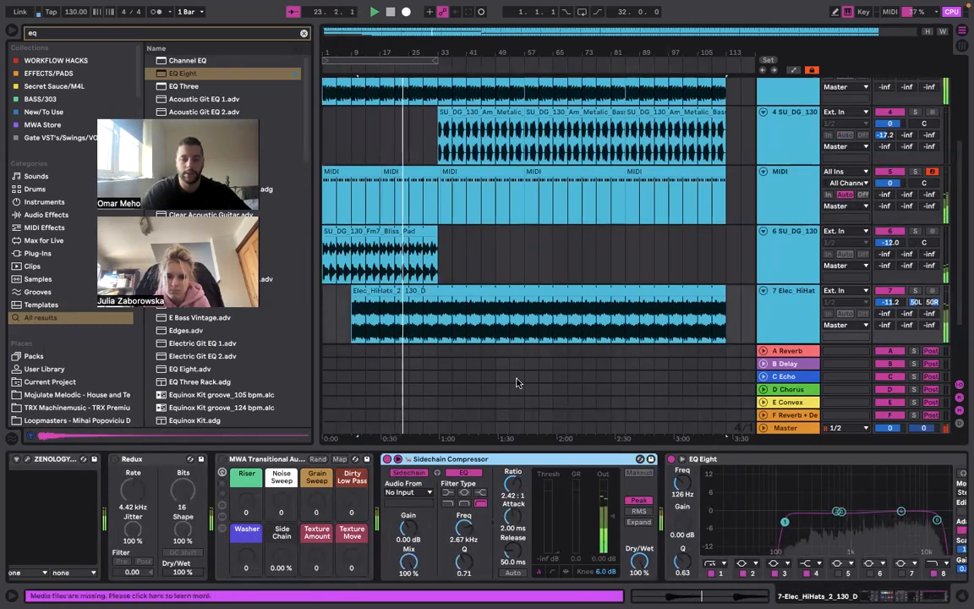
left_click(408, 491)
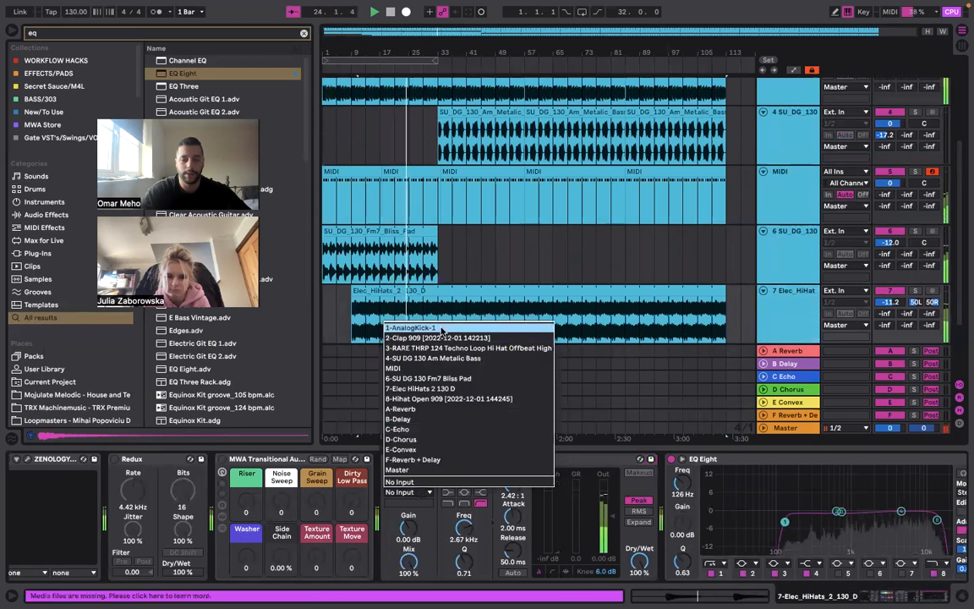
left_click(441, 329)
left_click_drag(511, 554, 512, 596)
left_click_drag(513, 516, 519, 526)
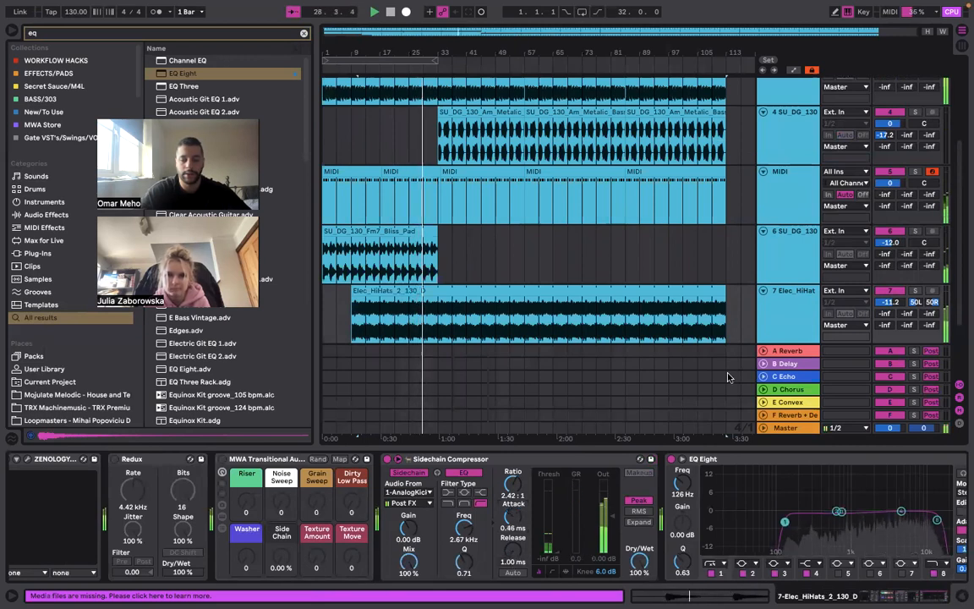
Sidechain the Hihat Open track's compressor to 1-AnalogKick-1 with 3.80 ms attack and 2.90 ms release
left_click(777, 330)
scroll(777, 329, "down", 3)
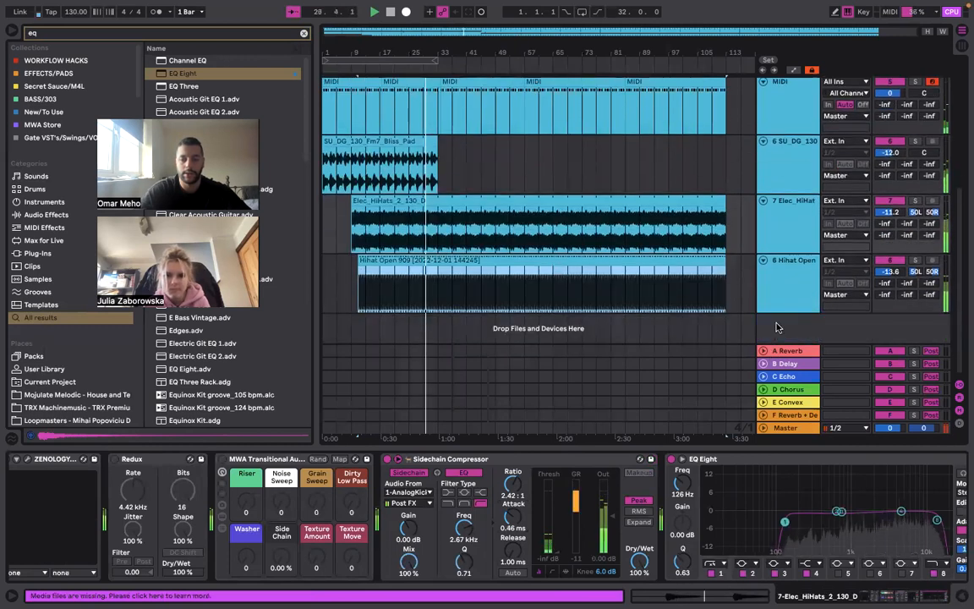
left_click(783, 279)
scroll(795, 480, "right", 3)
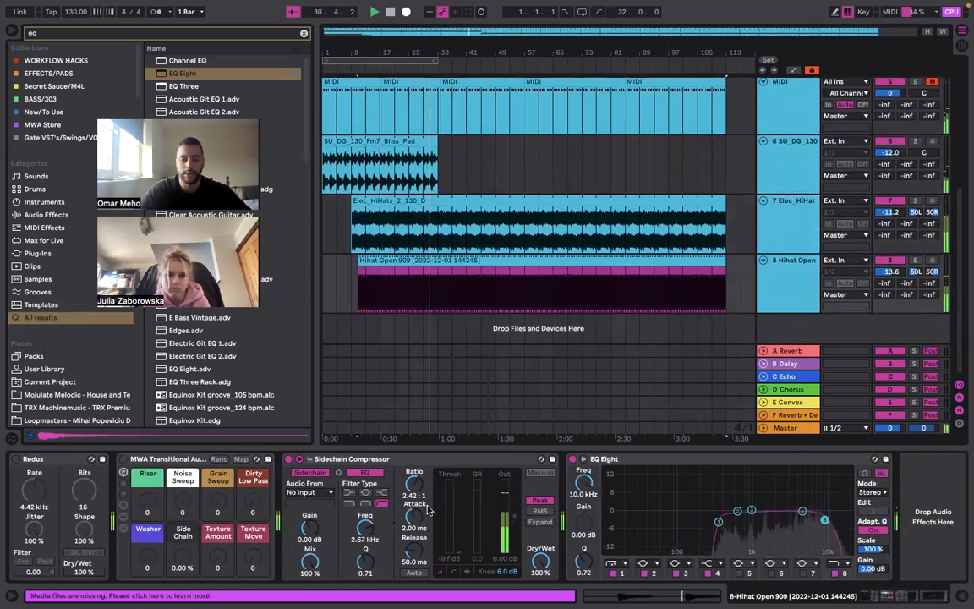
left_click(310, 492)
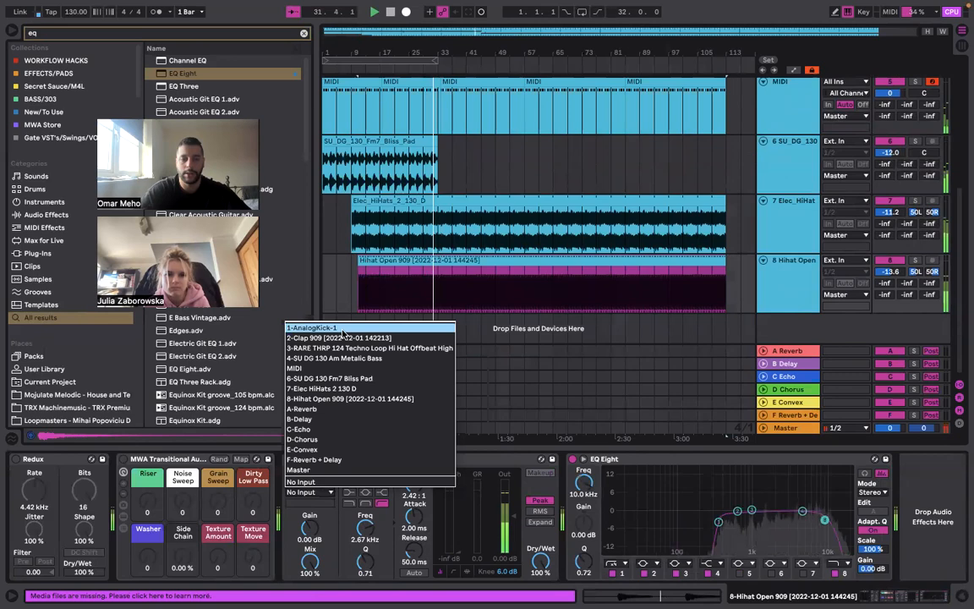
left_click(342, 329)
scroll(427, 284, "up", 5)
scroll(427, 304, "down", 4)
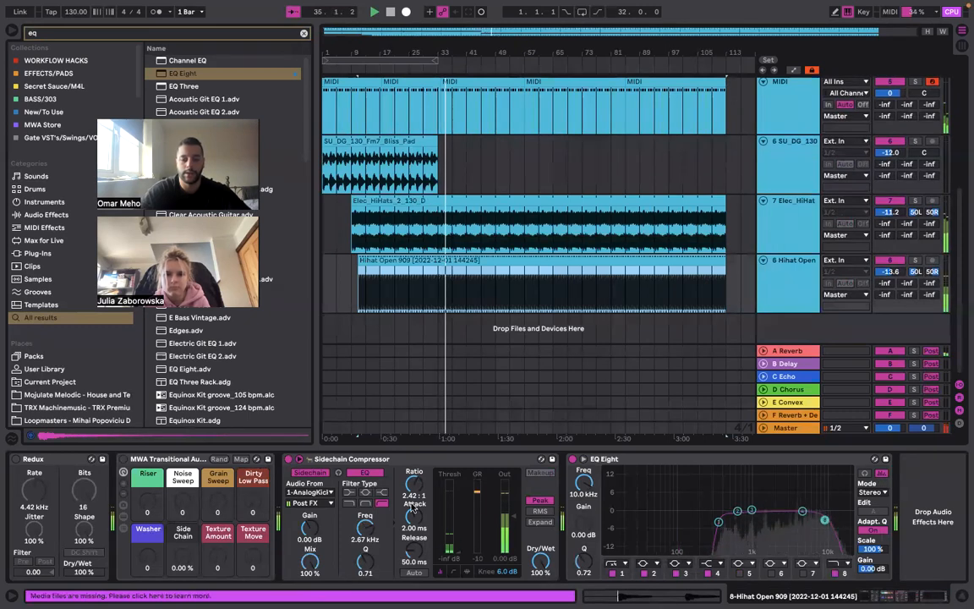
left_click_drag(415, 516, 415, 507)
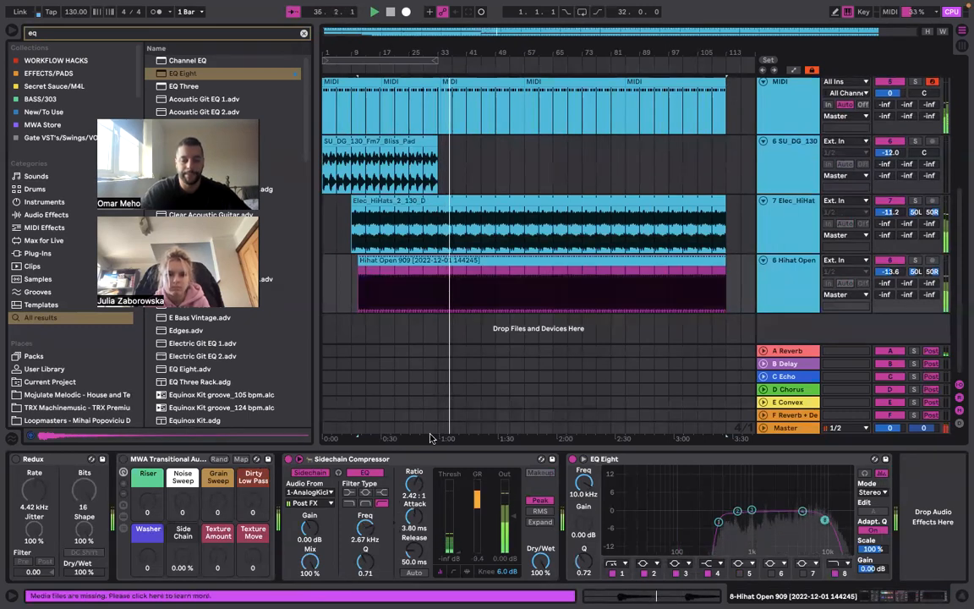
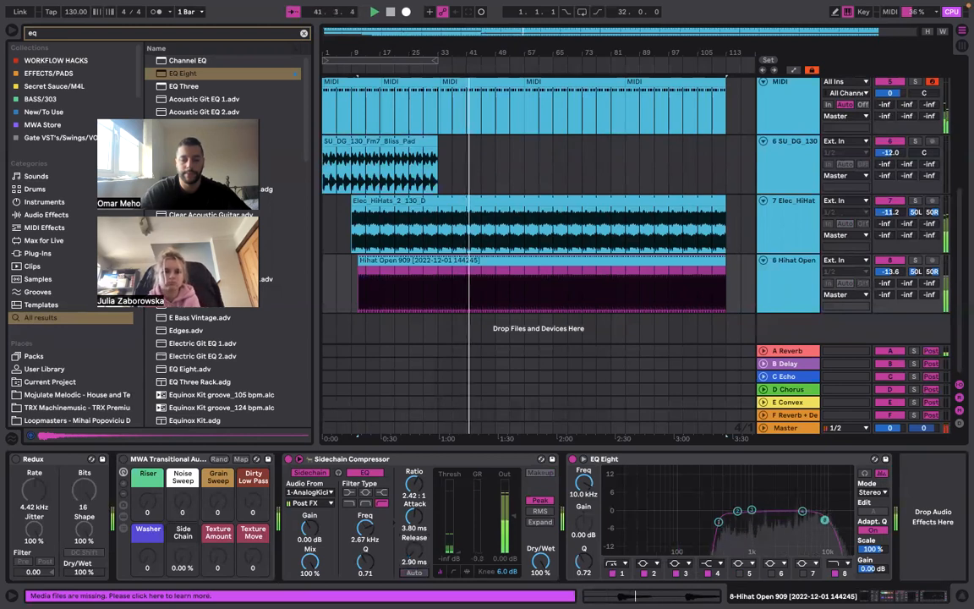
Delete the material between bars 25 and 33 across all tracks
left_click(456, 269)
left_click(436, 284)
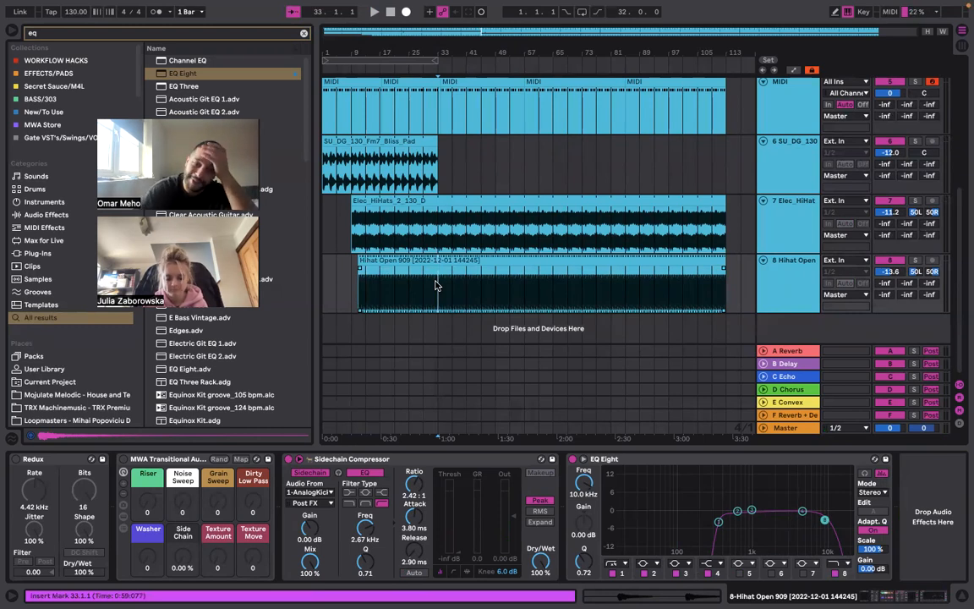
left_click(432, 256)
scroll(433, 253, "up", 3)
scroll(433, 253, "left", 2)
scroll(433, 252, "up", 2)
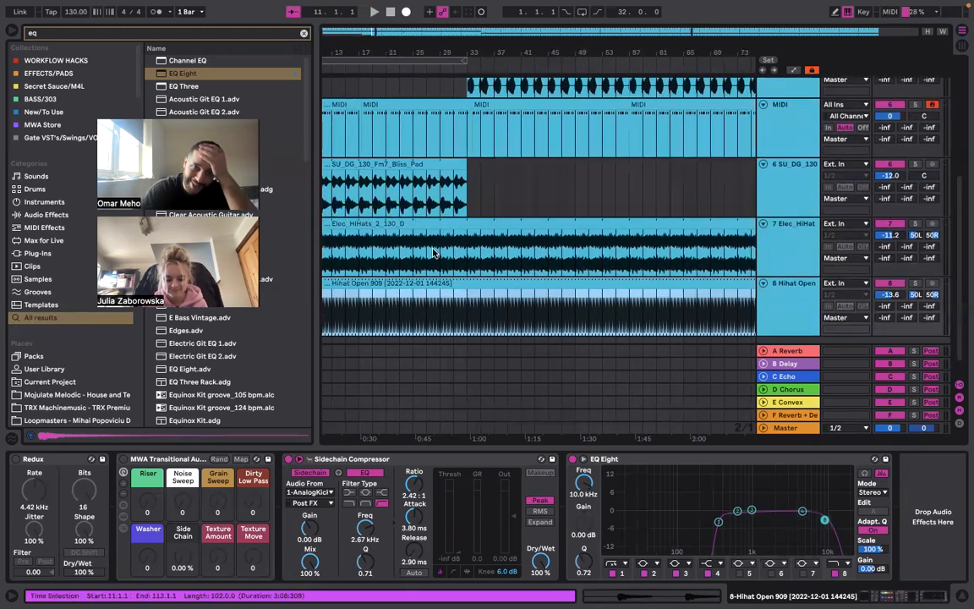
scroll(436, 220, "up", 5)
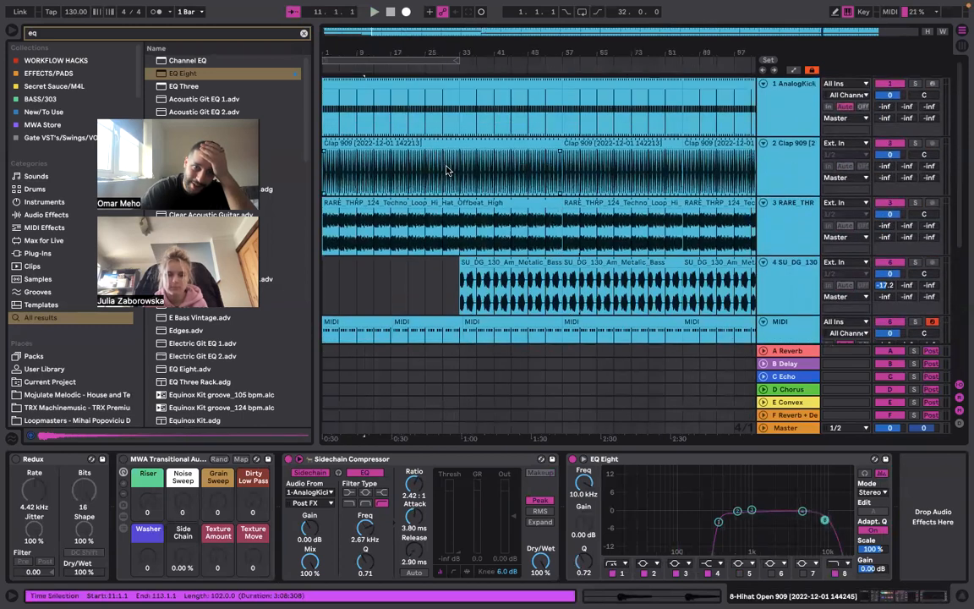
left_click_drag(460, 110, 429, 468)
key("Delete")
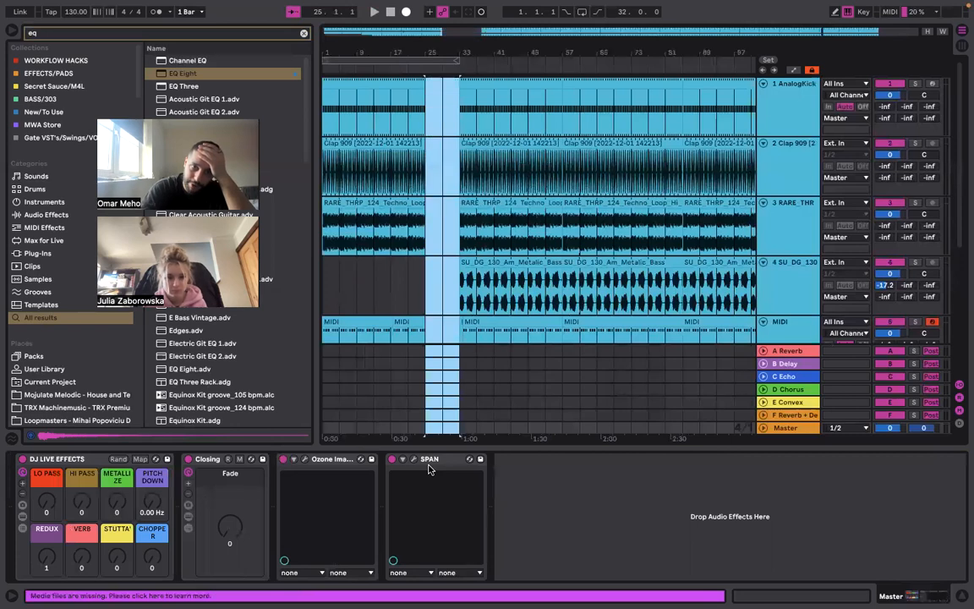
Extend the Elec_HiHats and Hihat Open 909 clips from bar 25 to bar 33 to fill their gaps
left_click(425, 240)
scroll(424, 221, "down", 5)
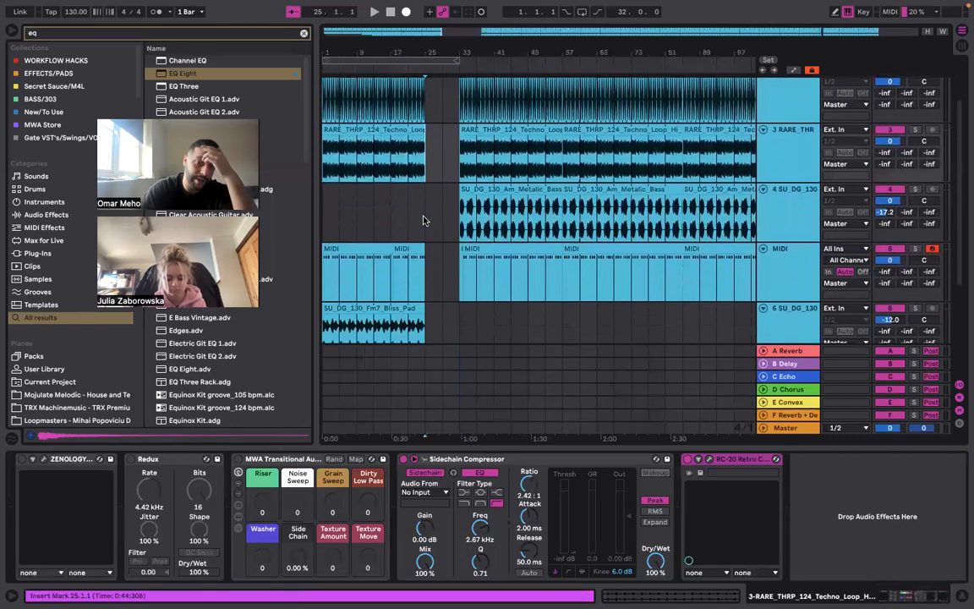
scroll(425, 221, "down", 1)
left_click_drag(425, 230, 461, 233)
left_click_drag(421, 289, 458, 289)
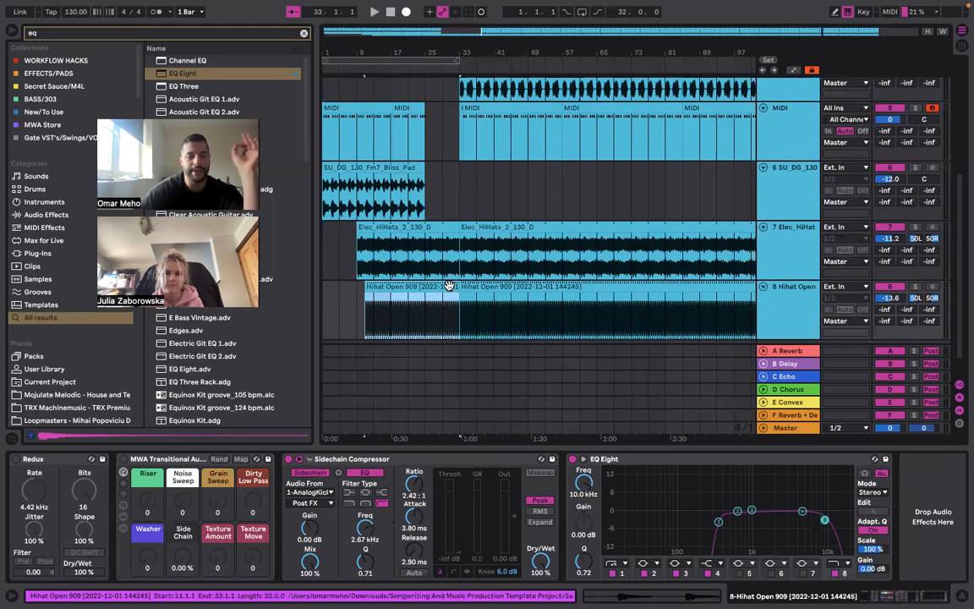
Search for "oper", add Operator on a new track below the open hat, unfold it and set its oscillator wave to Noise White
left_click(276, 35)
type("oper")
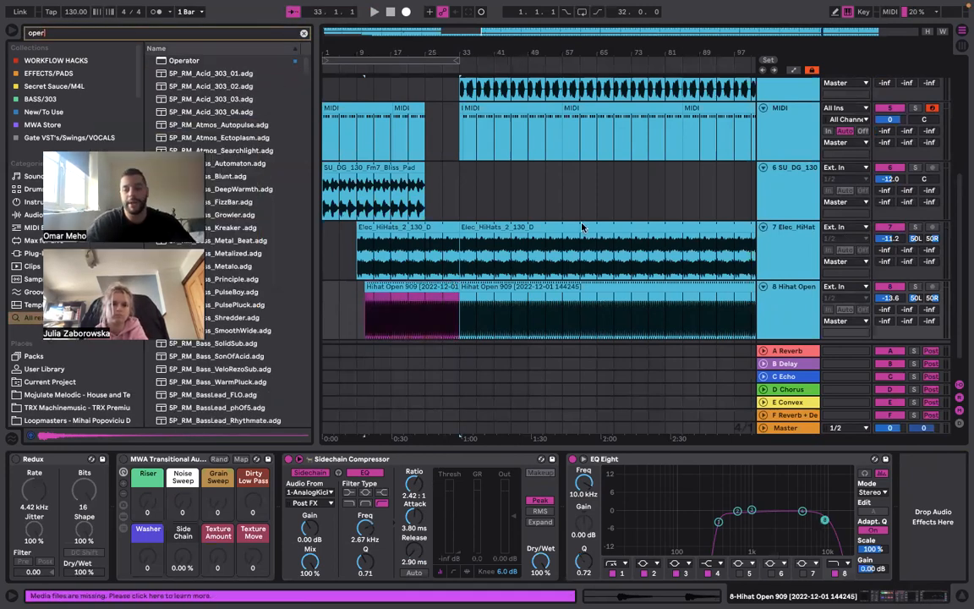
scroll(581, 226, "down", 1)
left_click_drag(203, 65, 440, 326)
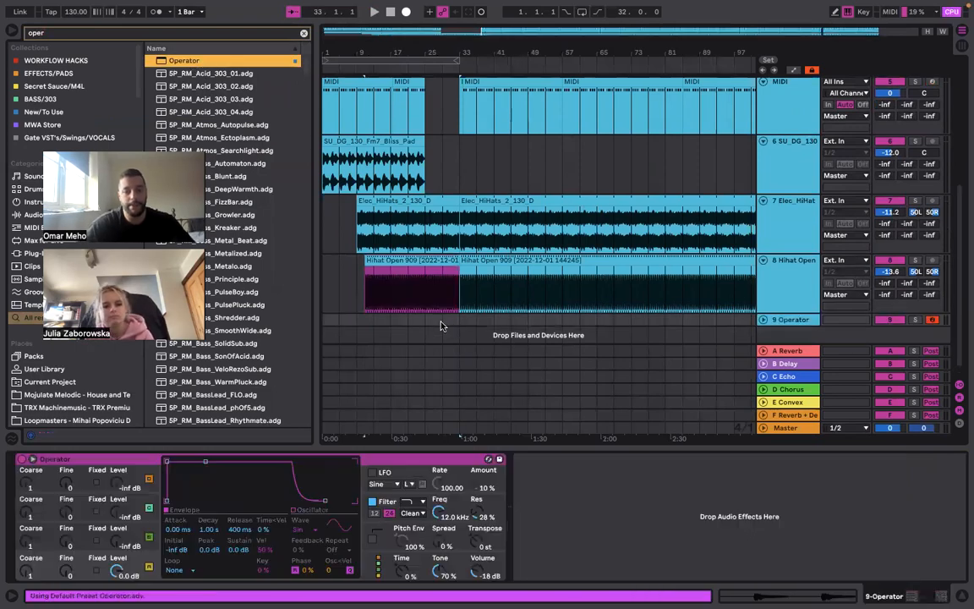
left_click(769, 322)
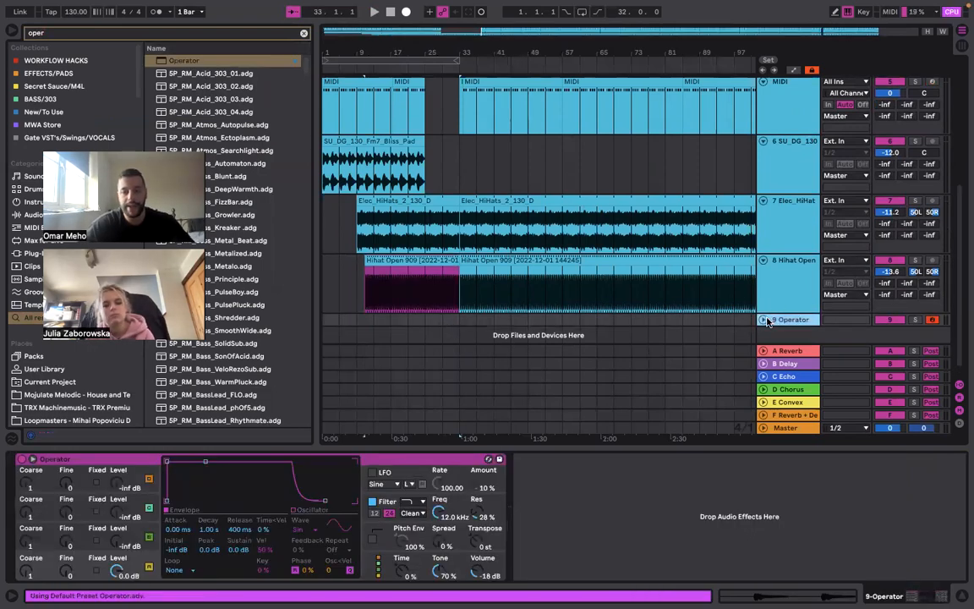
left_click(764, 320)
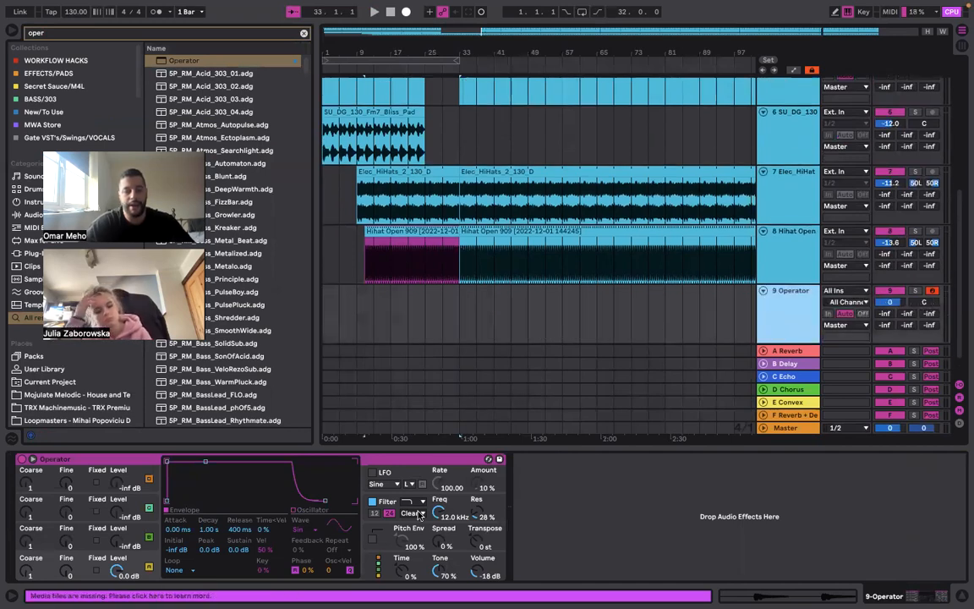
left_click(316, 529)
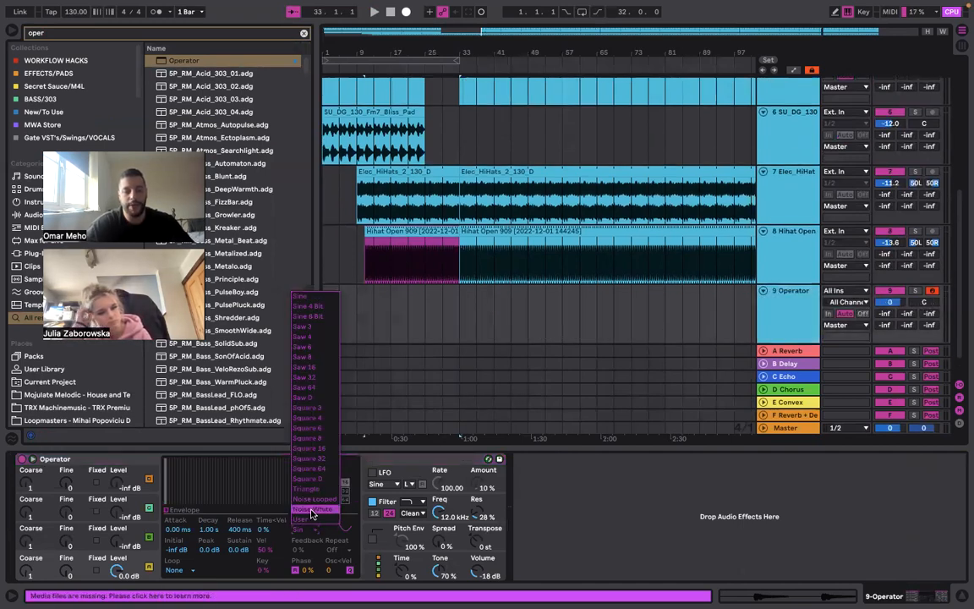
left_click(313, 511)
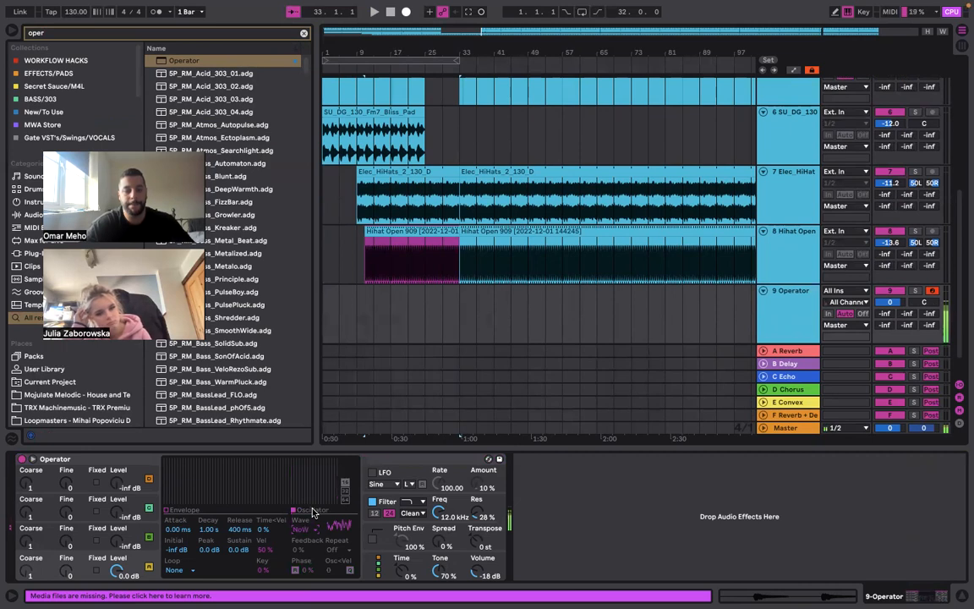
Create one eight-bar MIDI clip on the Operator track from bar 25 to bar 33, filled with a single sustained C3 note
double_click(436, 297)
left_click(435, 159)
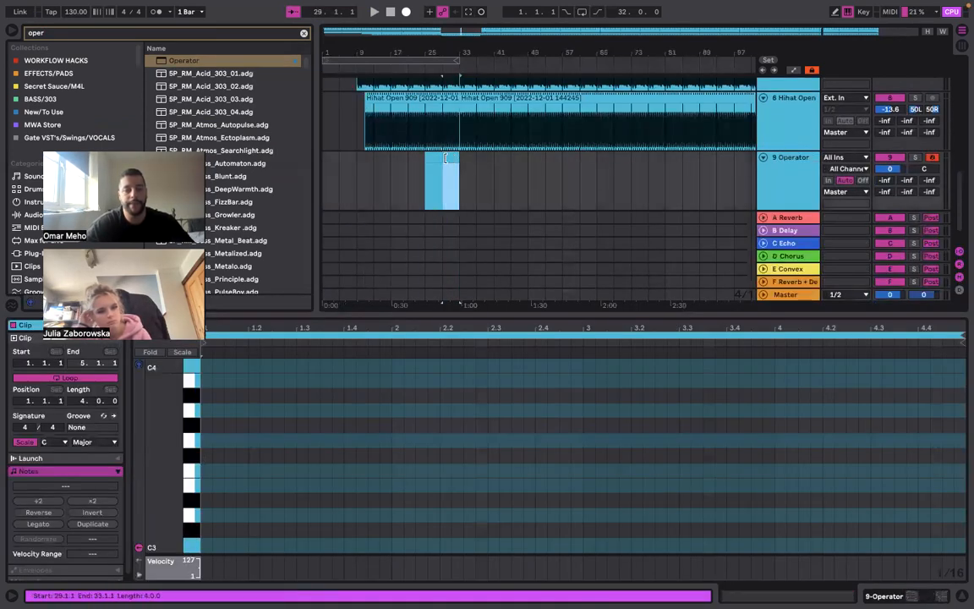
key("ctrl+d")
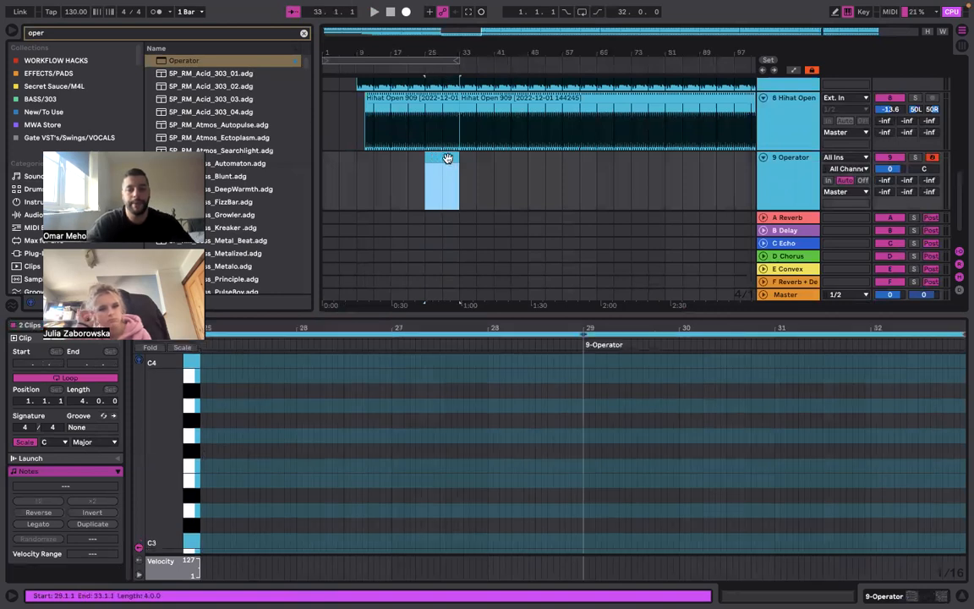
key("ctrl+j")
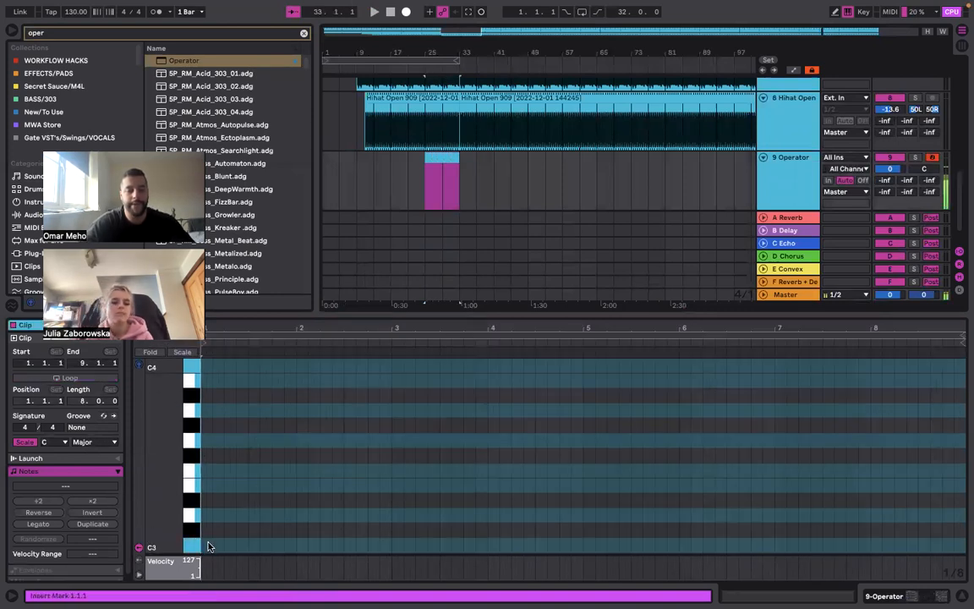
double_click(208, 547)
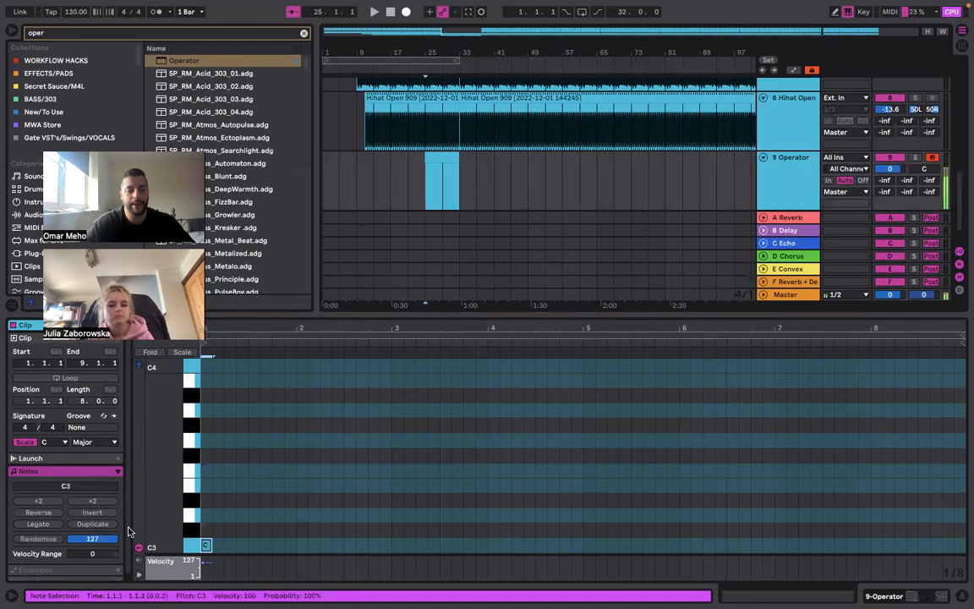
left_click(38, 525)
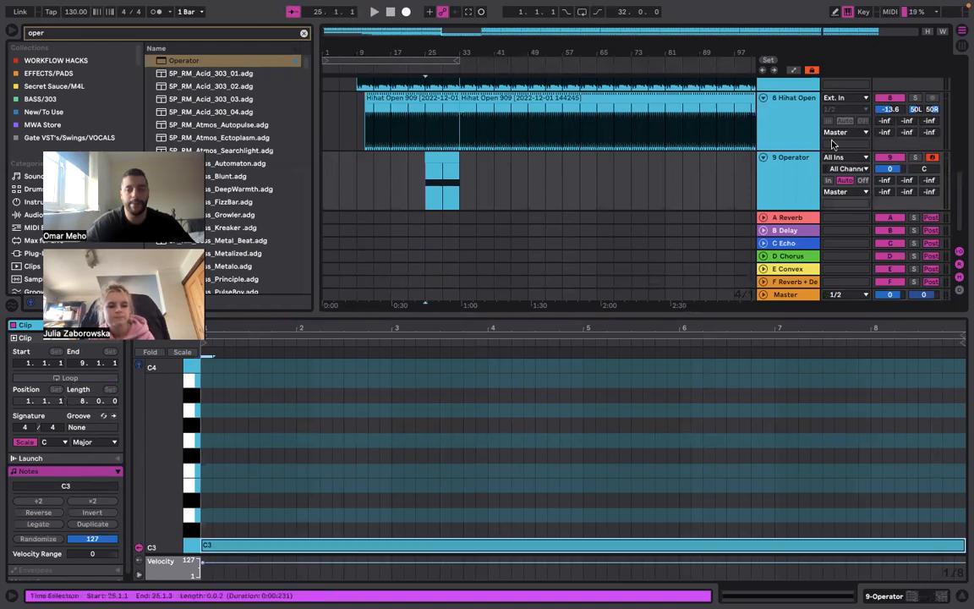
Search for "auto" and add Auto Filter to the Operator track
key("space")
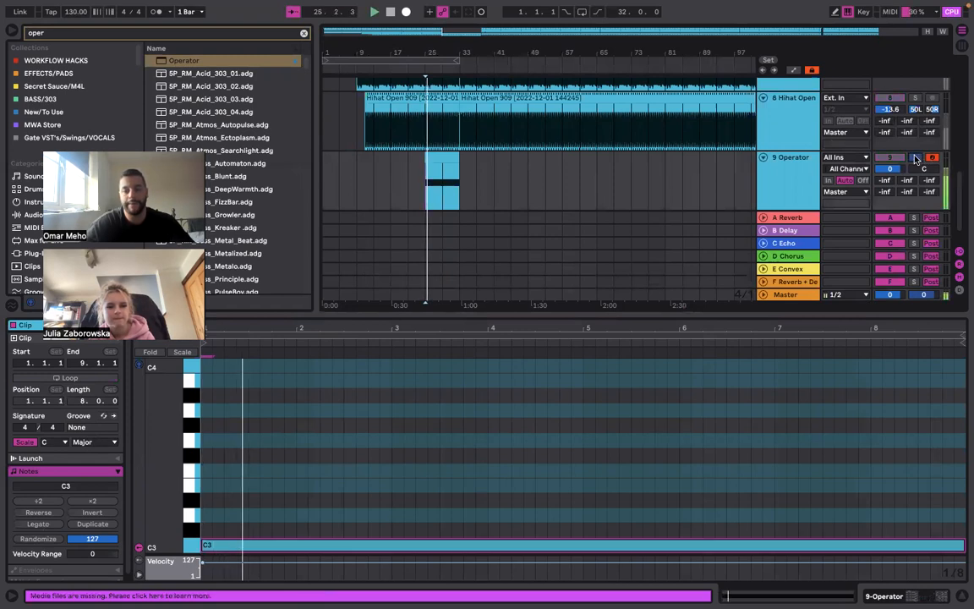
left_click(281, 33)
type("auto")
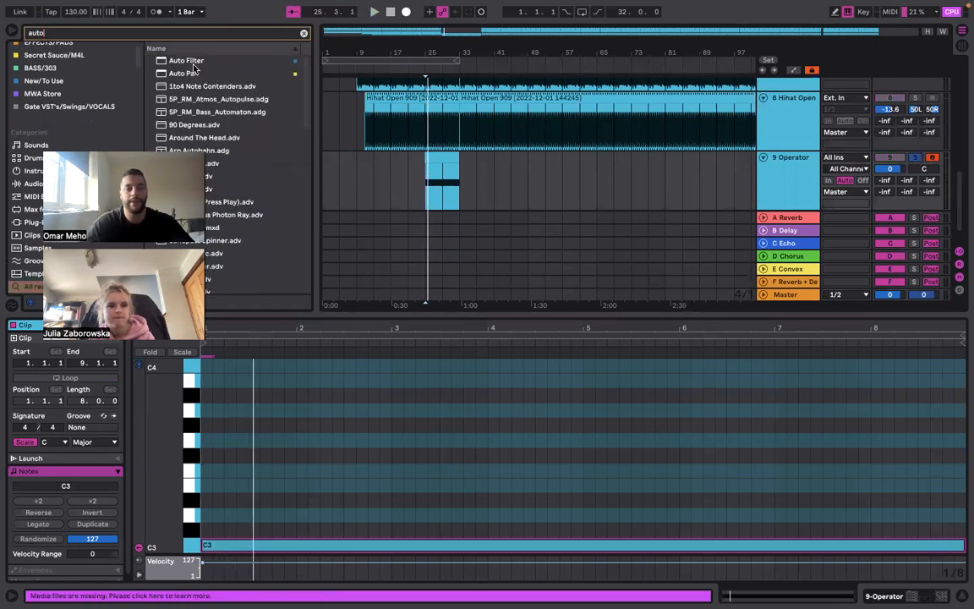
left_click_drag(193, 64, 294, 64)
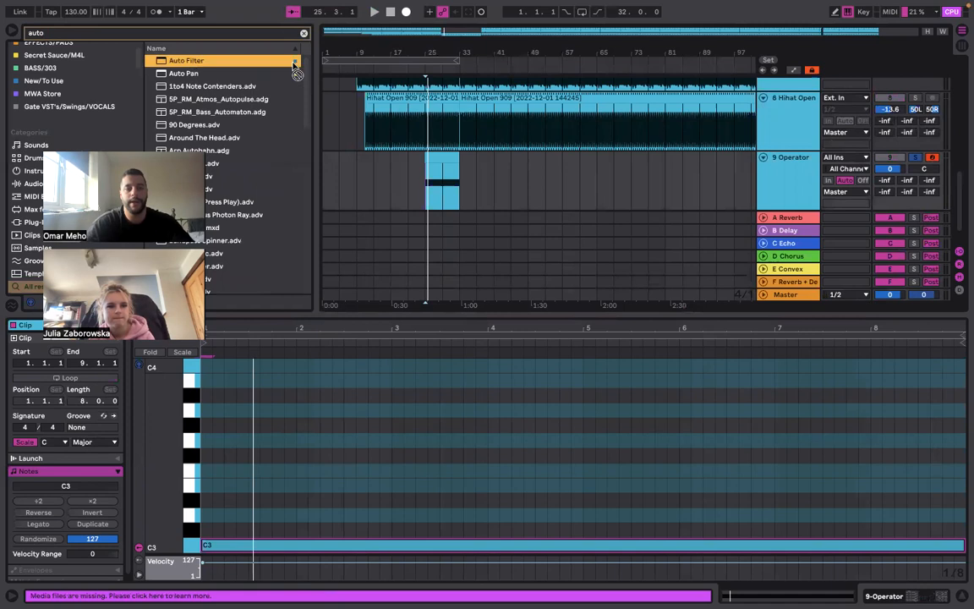
left_click_drag(423, 177, 432, 181)
Automate the Operator track's Auto Filter frequency to rise from 26.0 Hz at bar 25 to 19.9 kHz at bar 33
right_click(711, 491)
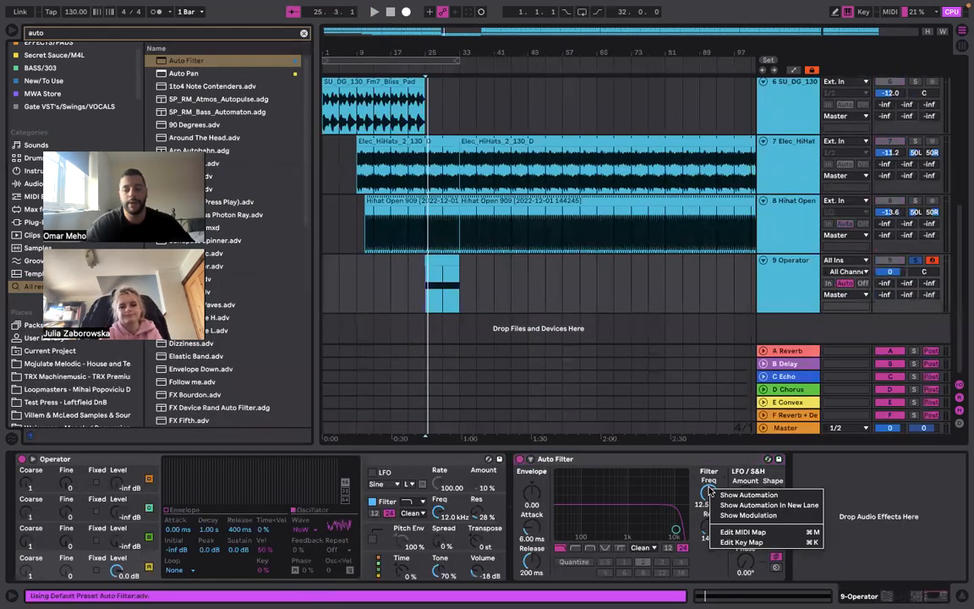
left_click(741, 496)
left_click_drag(434, 281, 435, 313)
Automate the Operator track volume to rise from -inf at bar 25 to 6.0 dB at bar 33, and play from bar 25
left_click(885, 272)
left_click_drag(463, 277, 459, 270)
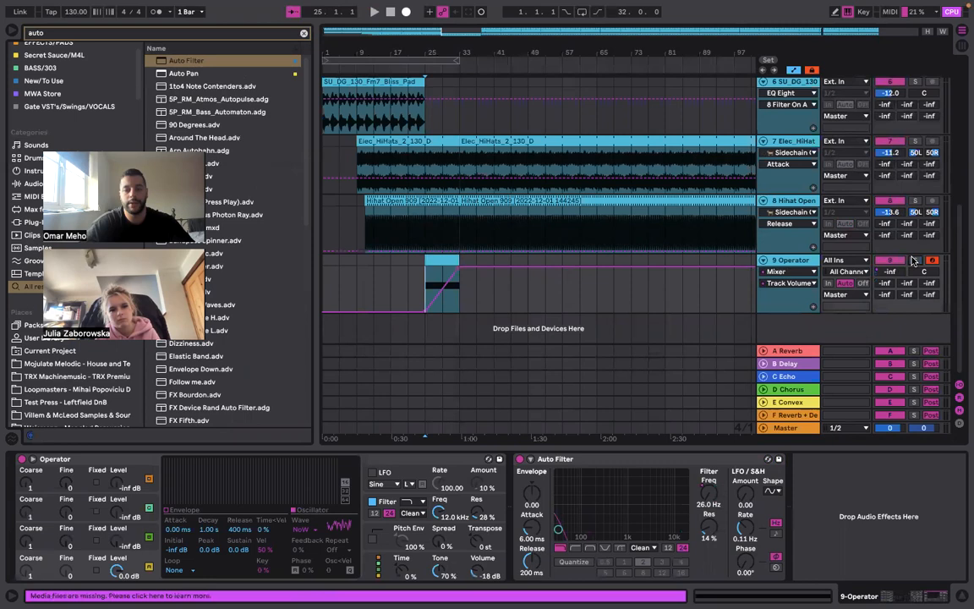
key("space")
key("plus")
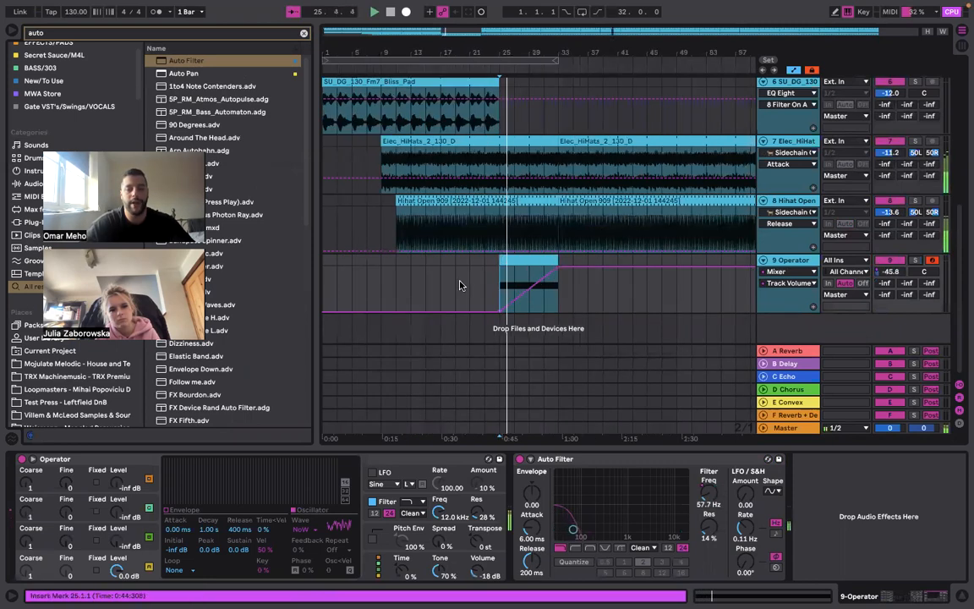
Automate Operator's A-Reverb send from -inf at bar 25 to 0 dB at bar 33, and set the Auto Filter LFO amount to 30.0
scroll(460, 285, "up", 3)
scroll(460, 285, "right", 2)
scroll(460, 285, "down", 3)
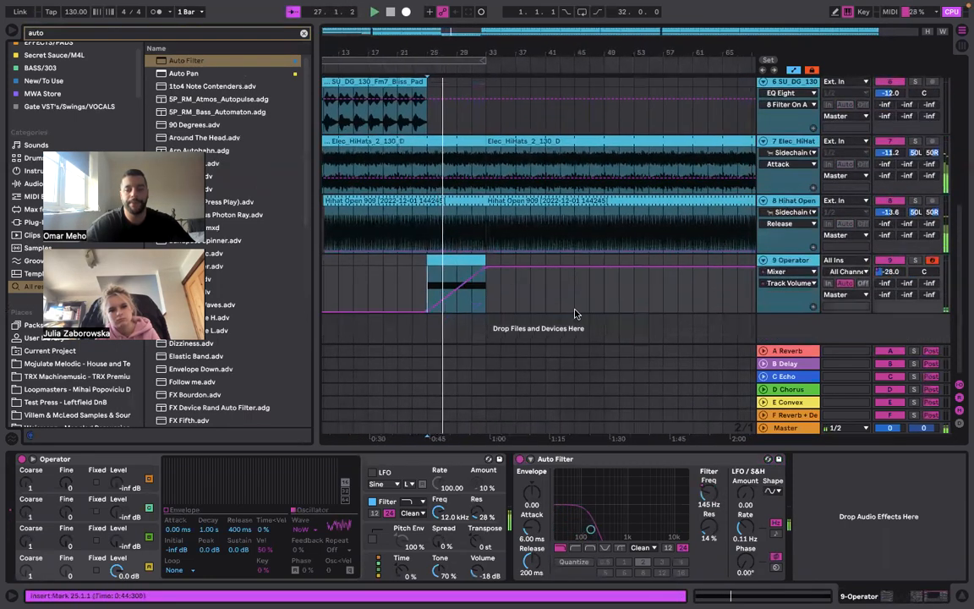
left_click(788, 284)
left_click(795, 315)
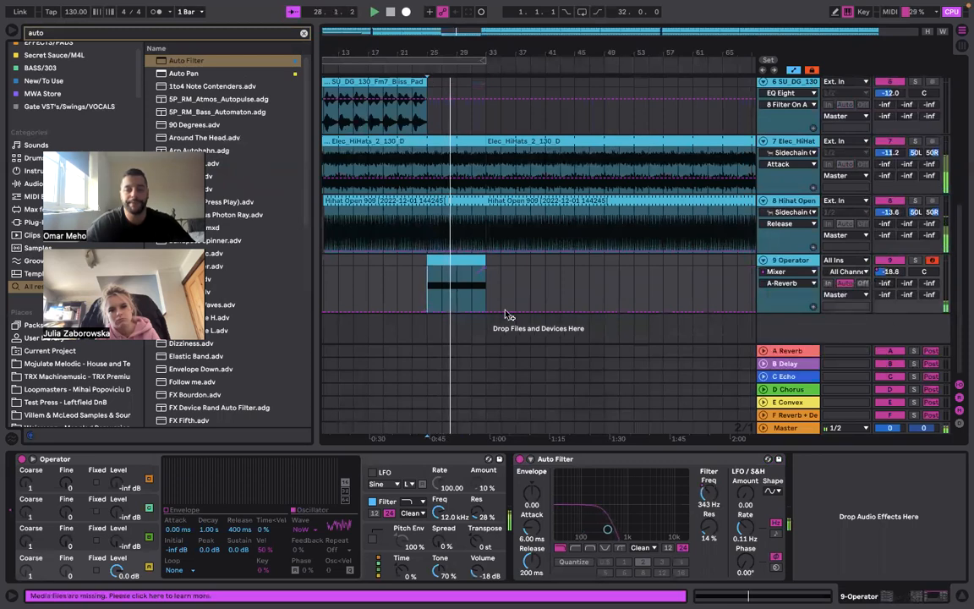
left_click(428, 313)
left_click_drag(477, 312, 486, 267)
left_click_drag(745, 493, 745, 406)
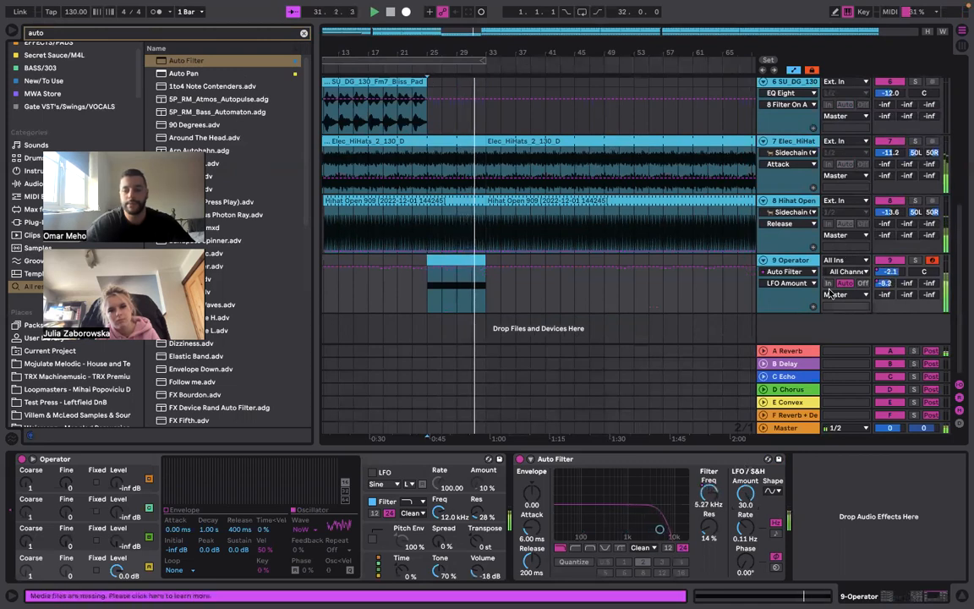
left_click(649, 298)
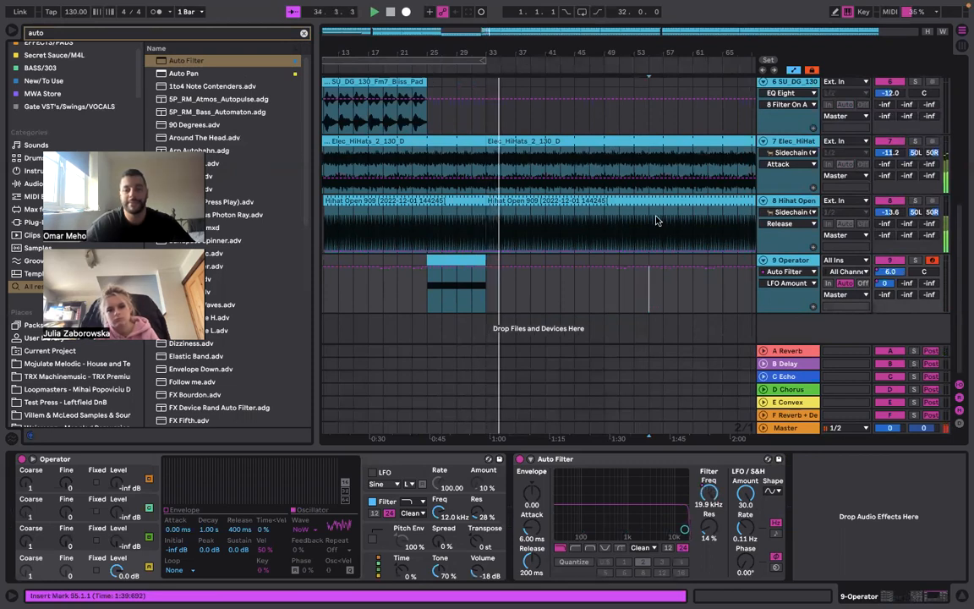
Set the Operator track volume automation point at bar 33 to 0 dB
right_click(880, 273)
left_click(803, 276)
right_click(486, 268)
left_click(497, 276)
type("0")
key("Return")
left_click(433, 275)
scroll(434, 276, "up", 1)
scroll(434, 276, "left", 1)
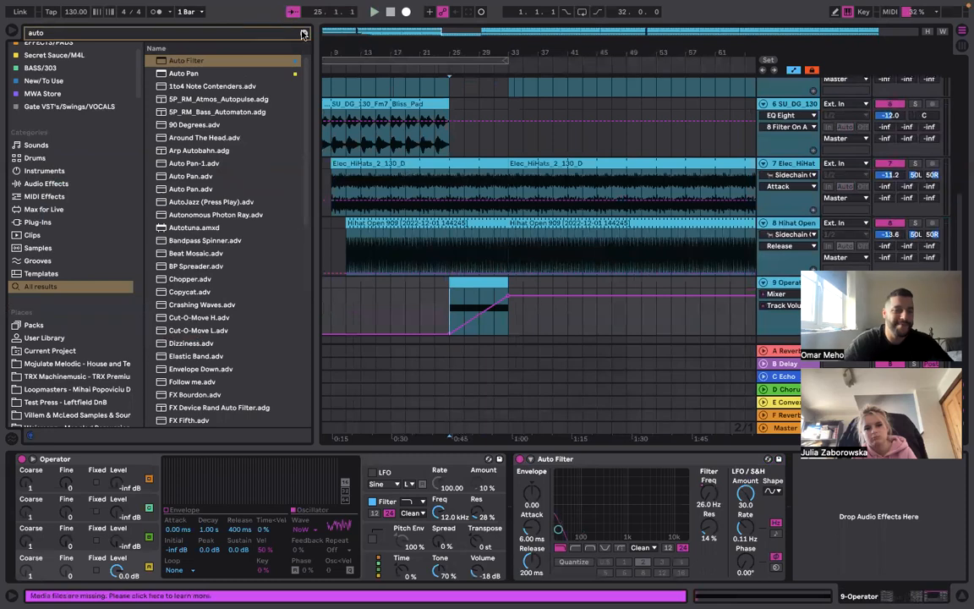
Clear the browser search, hide the automation and extend the Bliss_Pad clip from bar 25 to bar 33
left_click(304, 34)
scroll(441, 131, "left", 2)
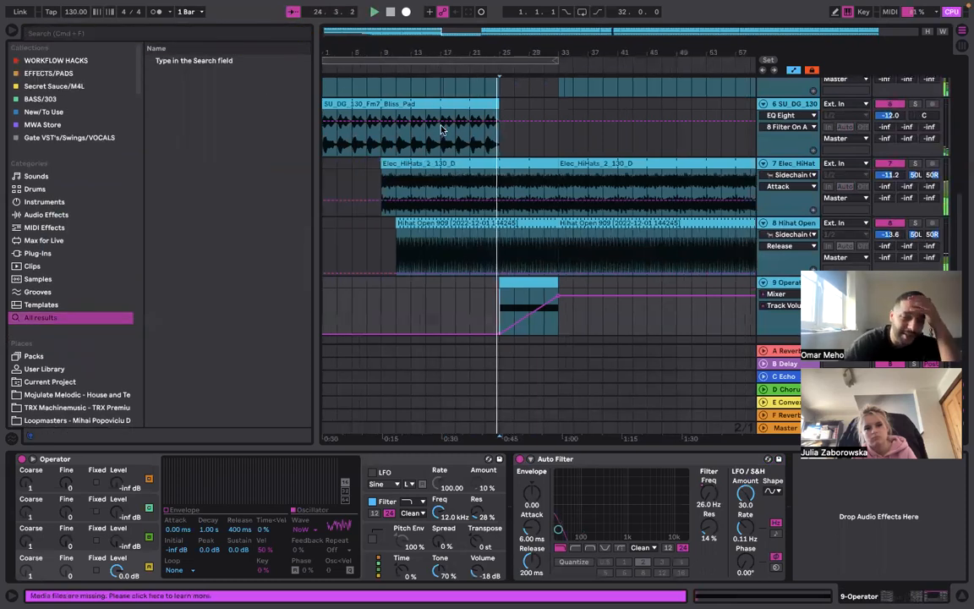
scroll(449, 165, "down", 1)
scroll(448, 165, "up", 3)
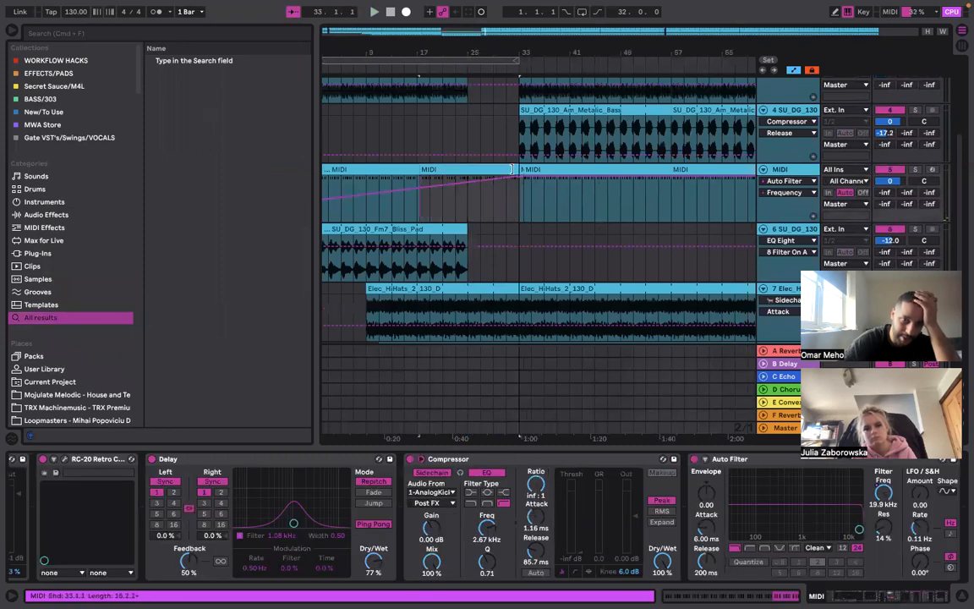
left_click(457, 148)
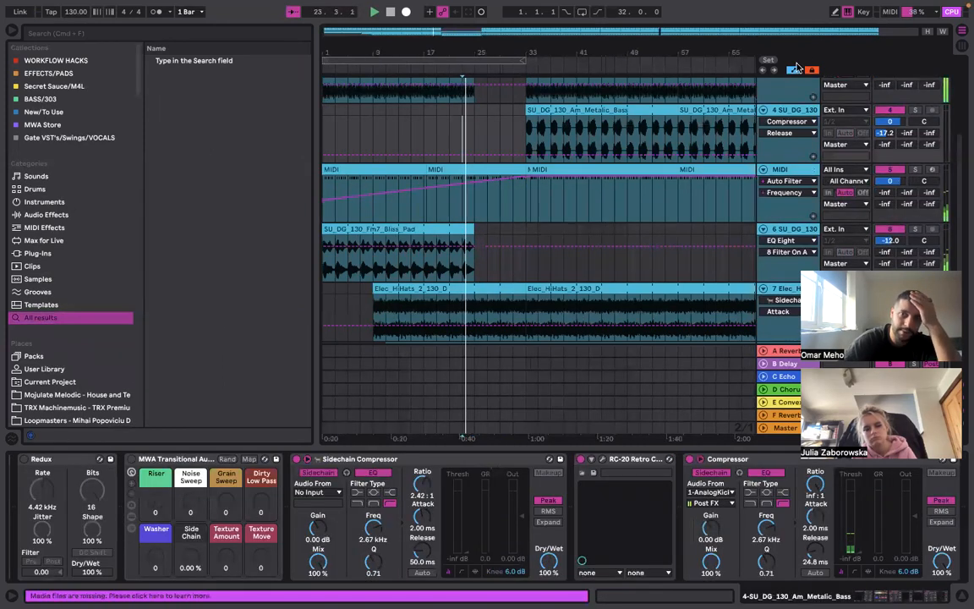
key("super+a")
scroll(602, 198, "down", 1)
scroll(602, 198, "down", 1)
left_click_drag(470, 158, 522, 158)
Automate the Bliss_Pad track volume to fall from -12.0 dB at bar 25 to -20.0 dB at bar 33
right_click(880, 169)
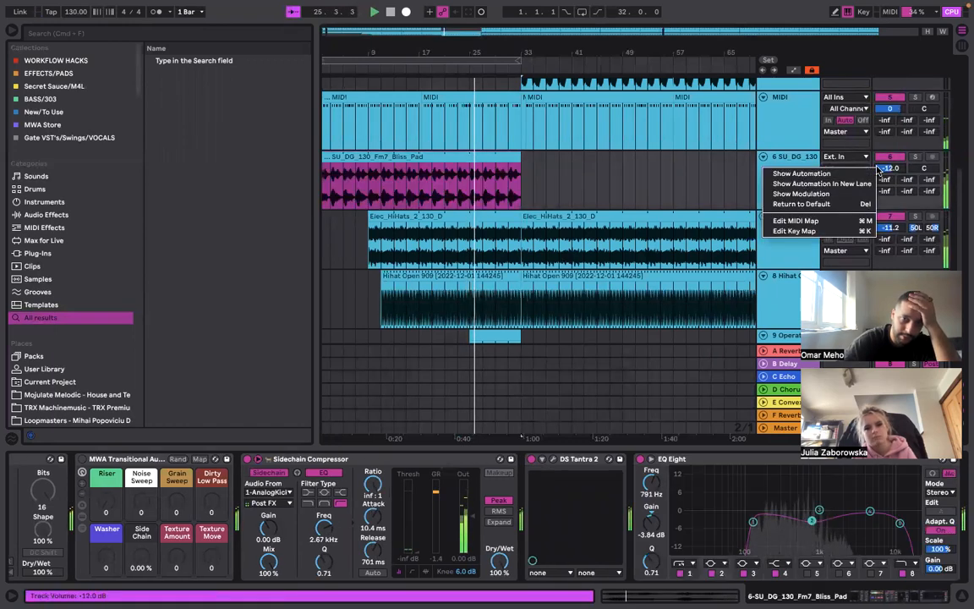
left_click(833, 174)
left_click(470, 184)
left_click_drag(521, 183, 520, 192)
Bend the Operator track's volume ramp between bars 25 and 33 into an upward curve
scroll(520, 197, "down", 3)
scroll(439, 202, "up", 1)
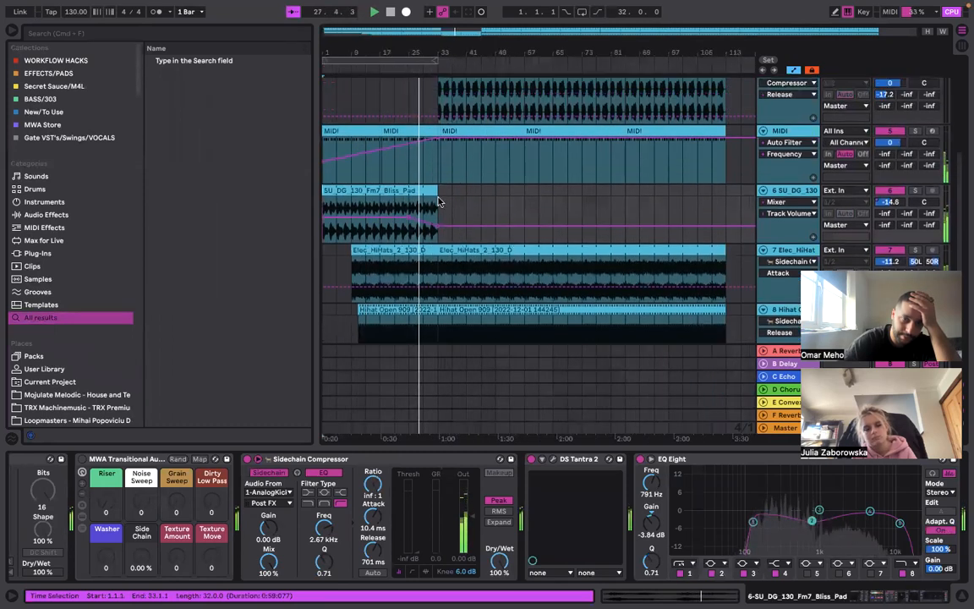
scroll(439, 202, "up", 2)
scroll(439, 202, "down", 3)
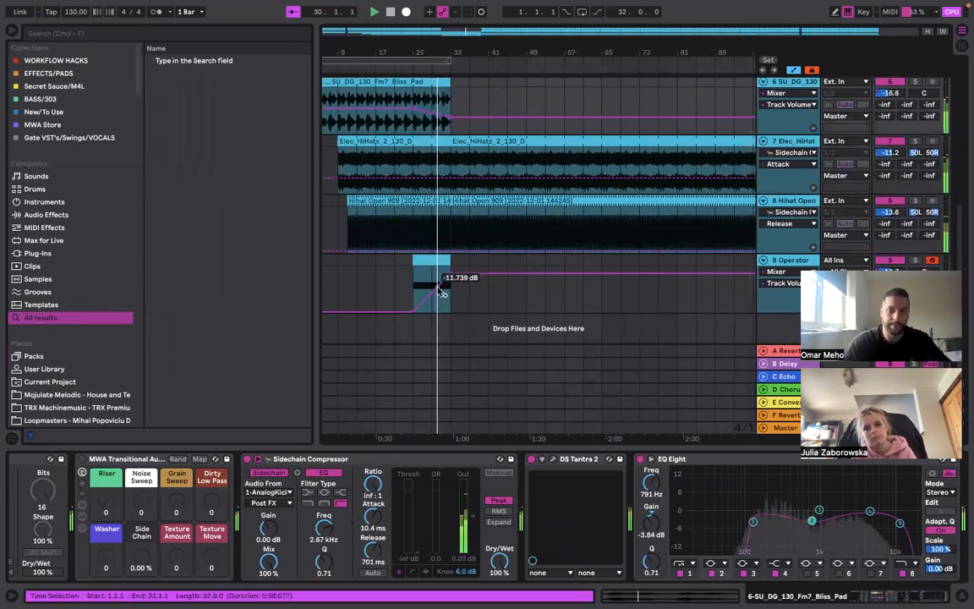
left_click_drag(437, 288, 437, 279)
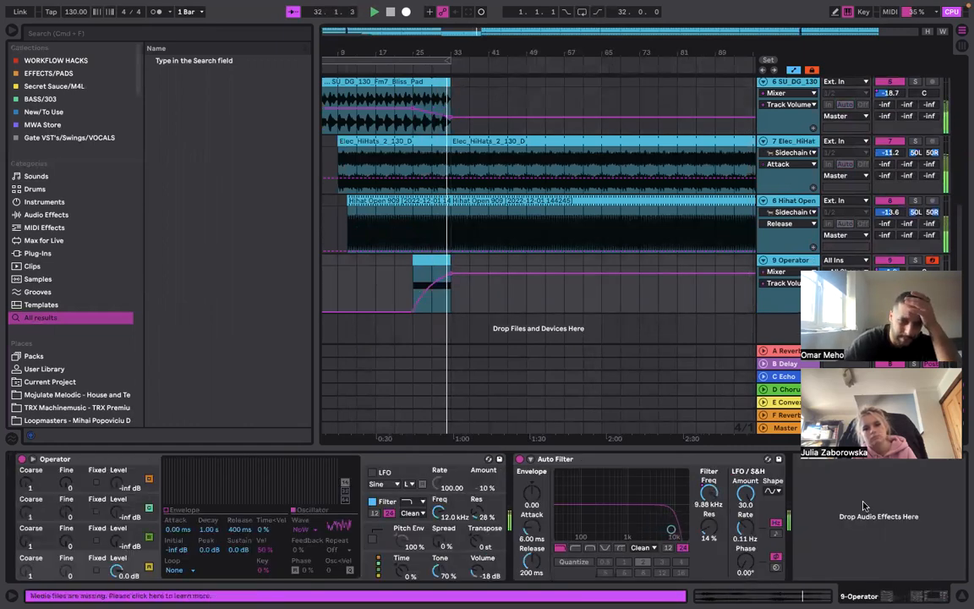
key("super+z")
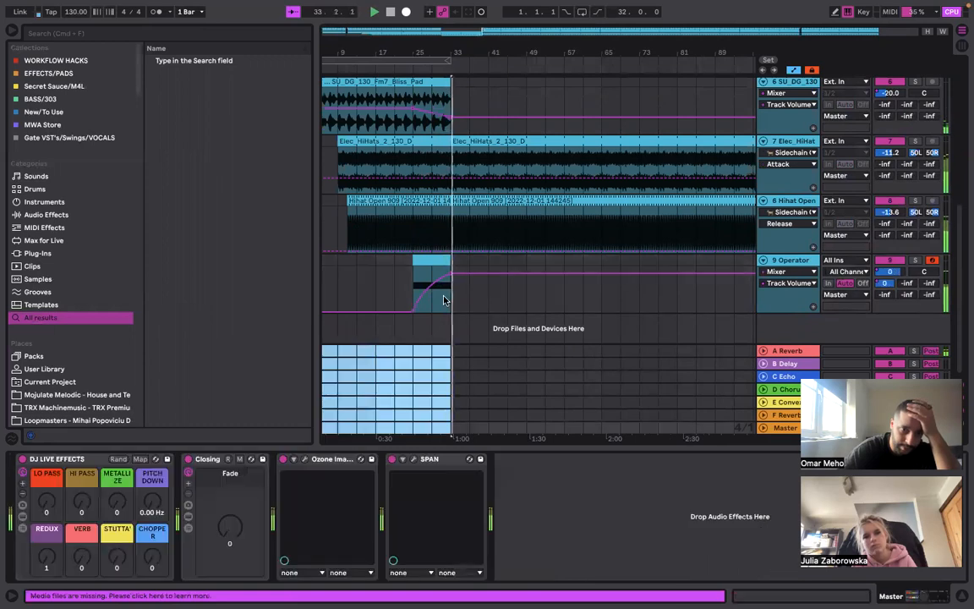
Add an Operator volume point just before bar 33, lower the level from bar 33 to about -14.0 dB, and save the set
scroll(444, 297, "up", 5)
left_click(461, 281)
left_click_drag(464, 277, 464, 293)
left_click(466, 275)
scroll(465, 277, "down", 5)
left_click(400, 73)
key("ctrl+s")
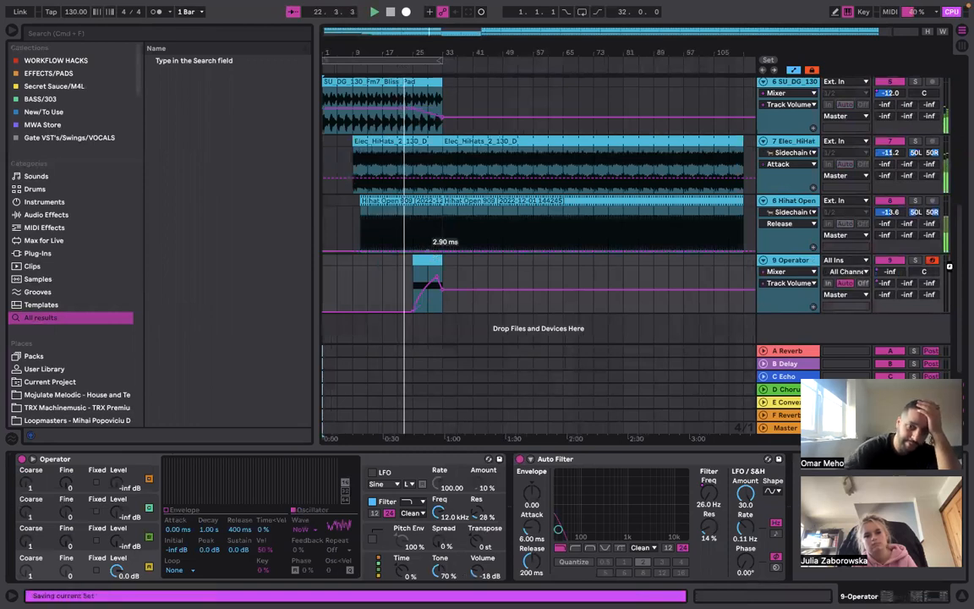
Switch Operator's Auto Filter to band-pass and bend its frequency automation between bars 25 and 33 into an upward curve
left_click(591, 548)
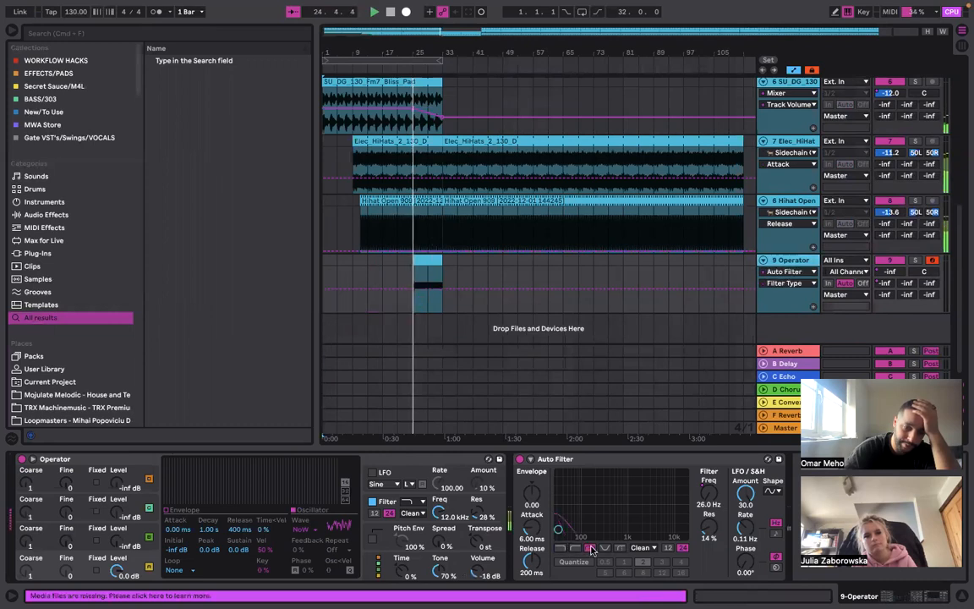
right_click(714, 500)
left_click(719, 501)
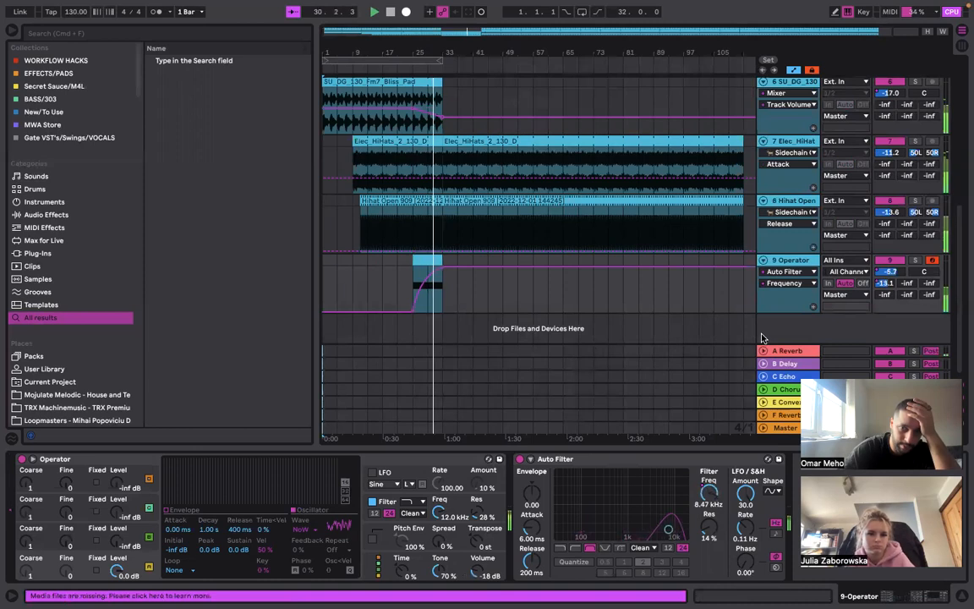
left_click(795, 71)
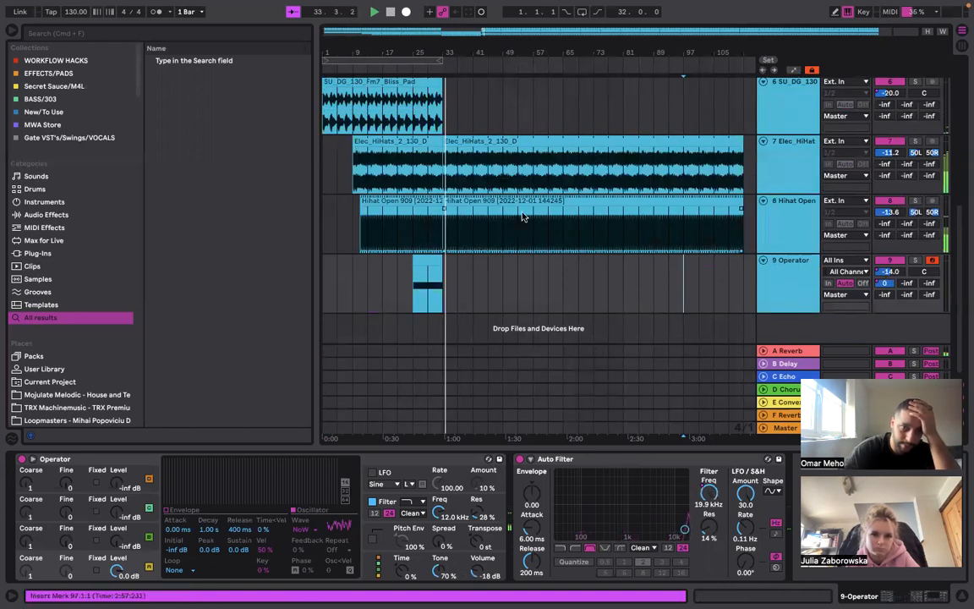
Fold all the arrangement tracks and save the set
scroll(522, 210, "up", 3)
scroll(732, 141, "up", 5)
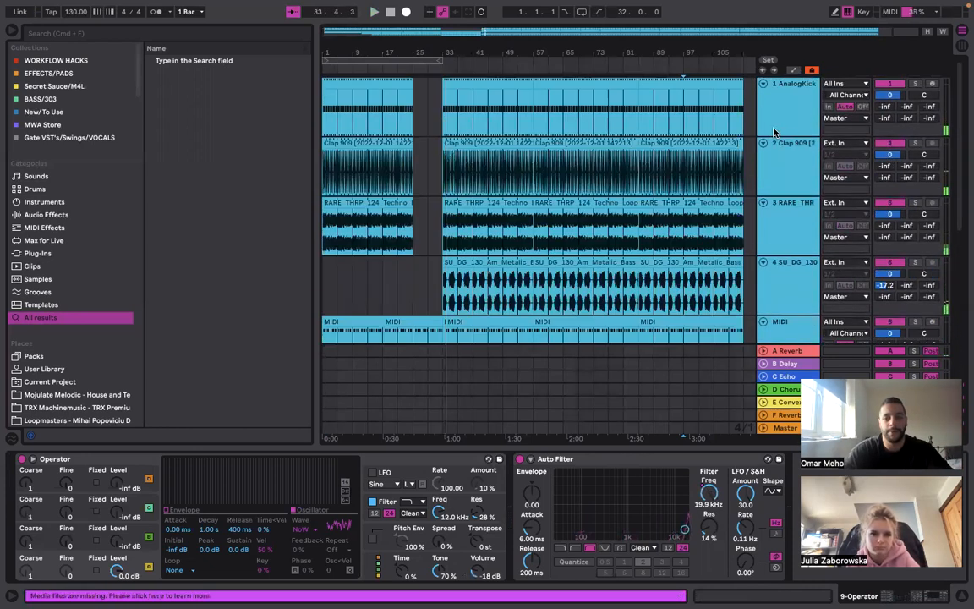
left_click(782, 127)
key("u")
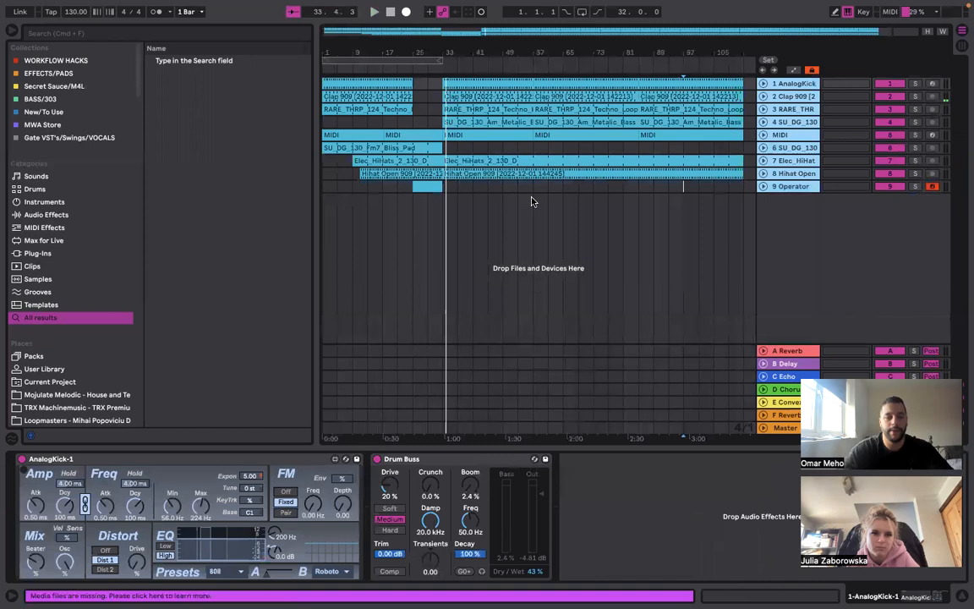
left_click(446, 188)
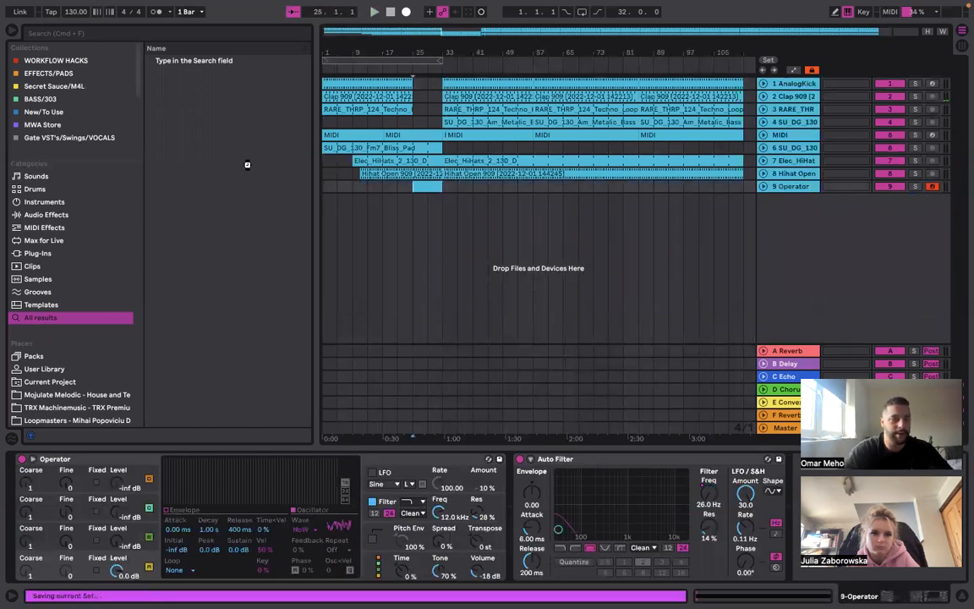
Search the browser for "fall" and step through the results from Lil Peep - Falling Down to Post Malone - Fall Apart
left_click(164, 34)
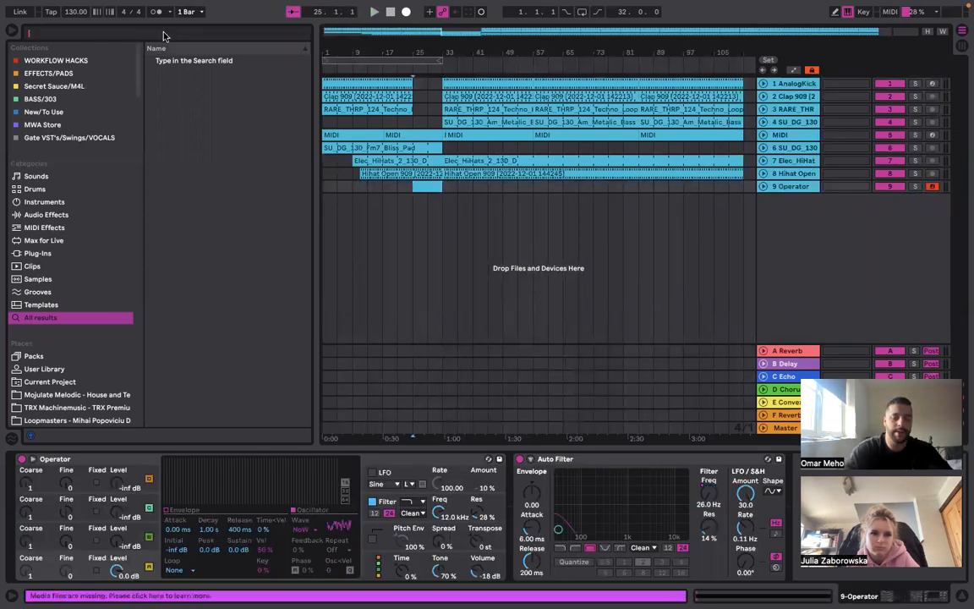
type("fall")
left_click(193, 63)
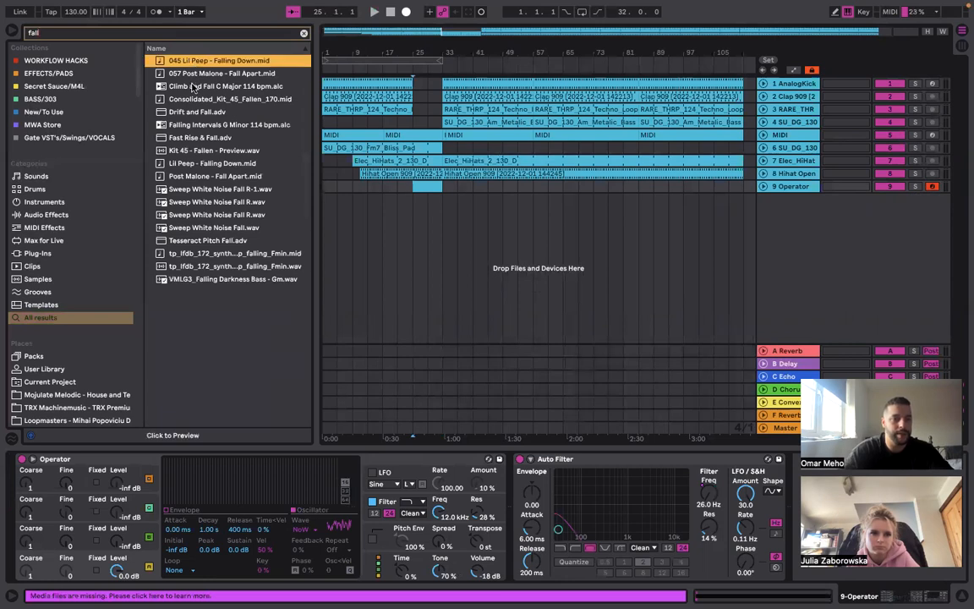
left_click(191, 86)
left_click(192, 100)
left_click(192, 112)
left_click(191, 126)
left_click(189, 138)
left_click(185, 176)
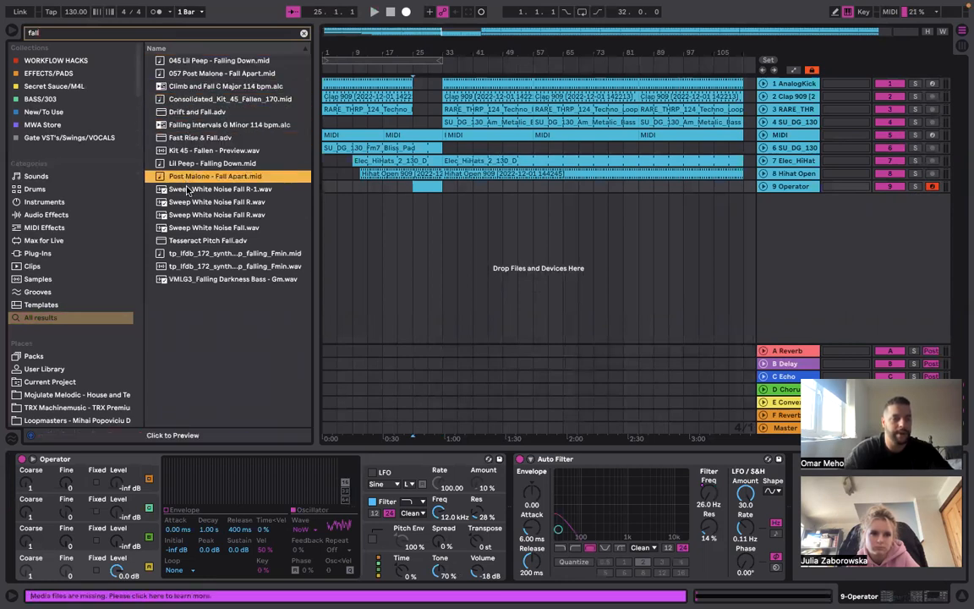
Audition the white noise fall samples, place Sweep White Noise Fall.wav on a new track at bar 25, and start playback
left_click(188, 189)
left_click(193, 203)
left_click(196, 216)
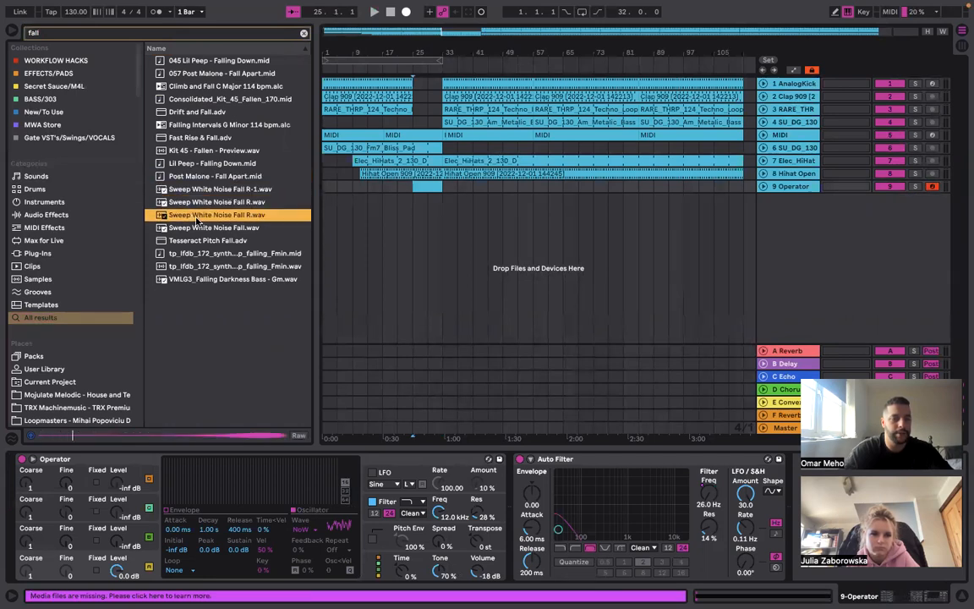
left_click(196, 228)
left_click_drag(196, 235, 416, 203)
key("space")
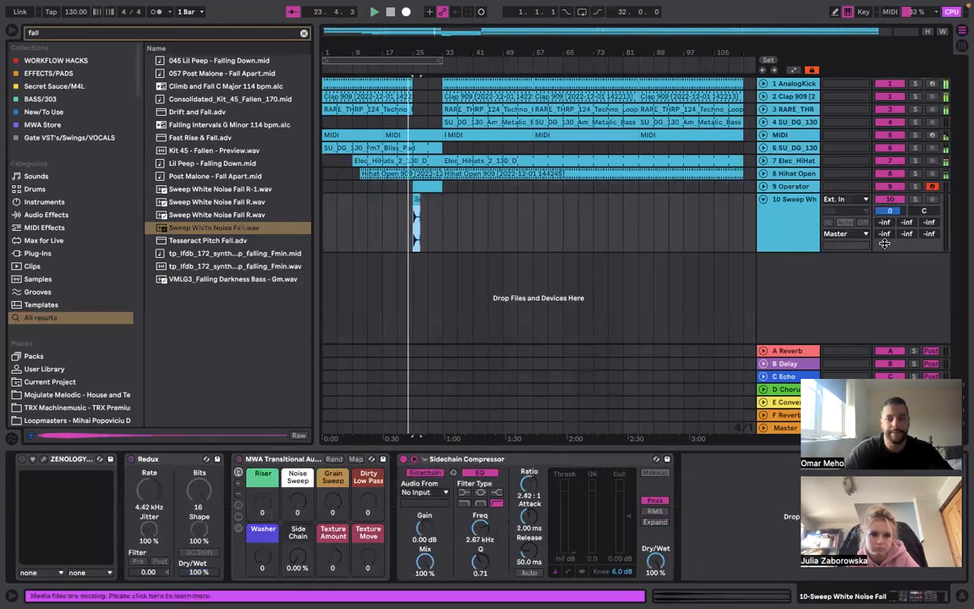
Show the sweep track's volume automation and fade it in a curve from bar 25 down to -inf at bar 27
right_click(888, 212)
left_click(871, 216)
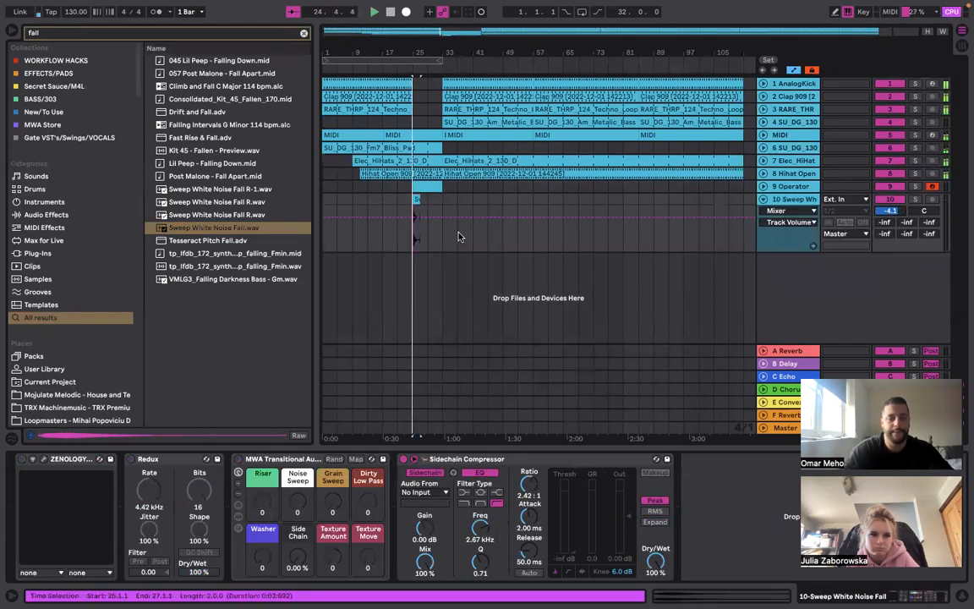
key("plus")
key("plus")
left_click(531, 218)
left_click_drag(550, 218, 550, 251)
Duplicate the sweep clip with its volume fade until four copies fill bars 25 to 33, and hide the automation
key("ctrl+d")
key("ctrl+d")
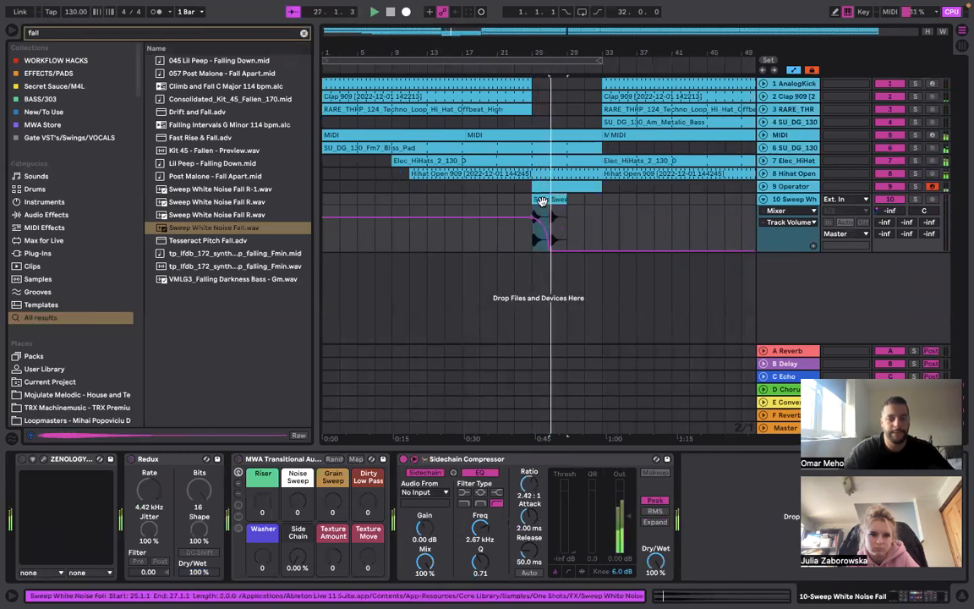
key("ctrl+z")
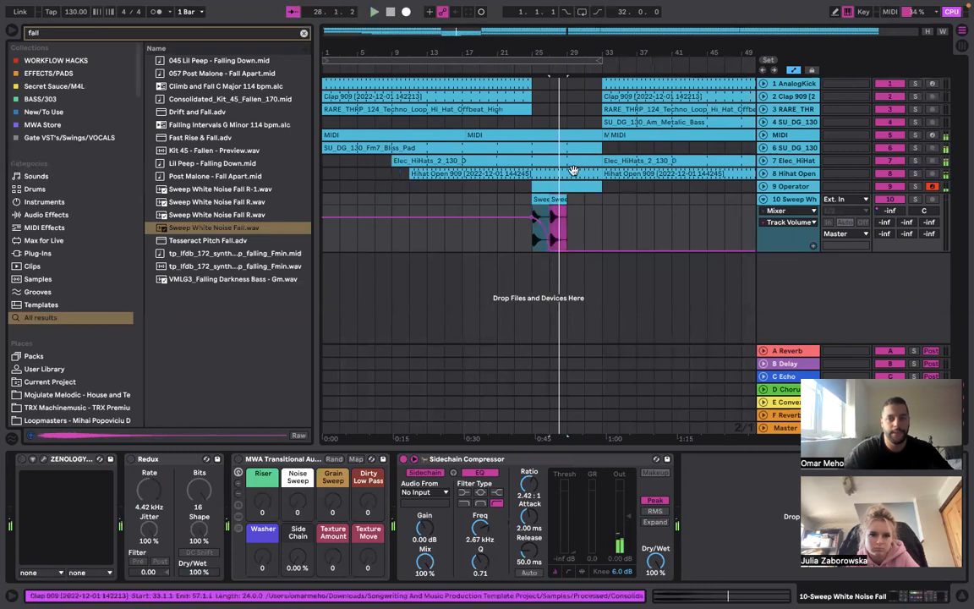
left_click(508, 205)
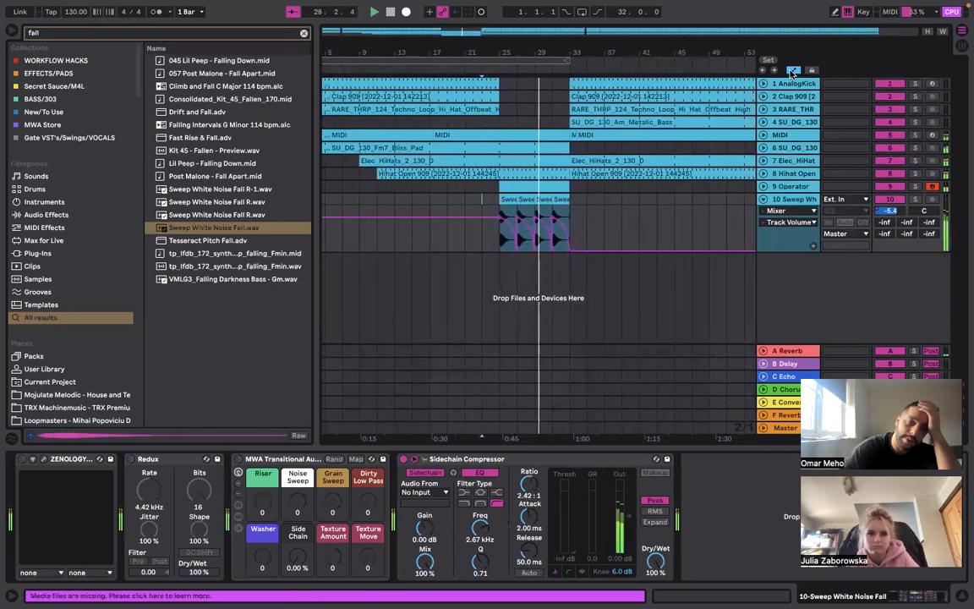
left_click(791, 71)
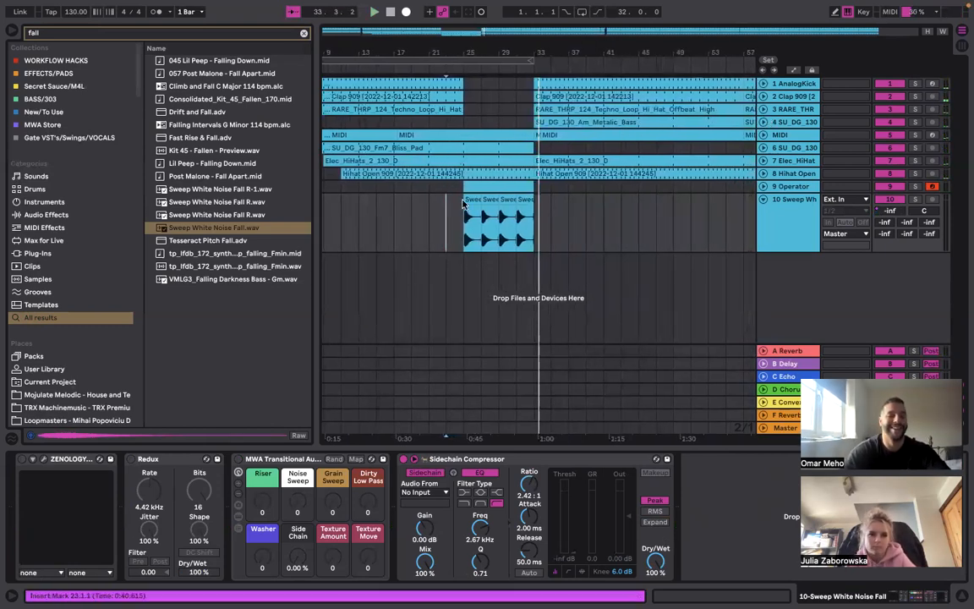
Show the sweep track's volume automation again, lower its starting level at bar 25 to about -12.3 dB, and save the set
right_click(880, 216)
left_click(803, 220)
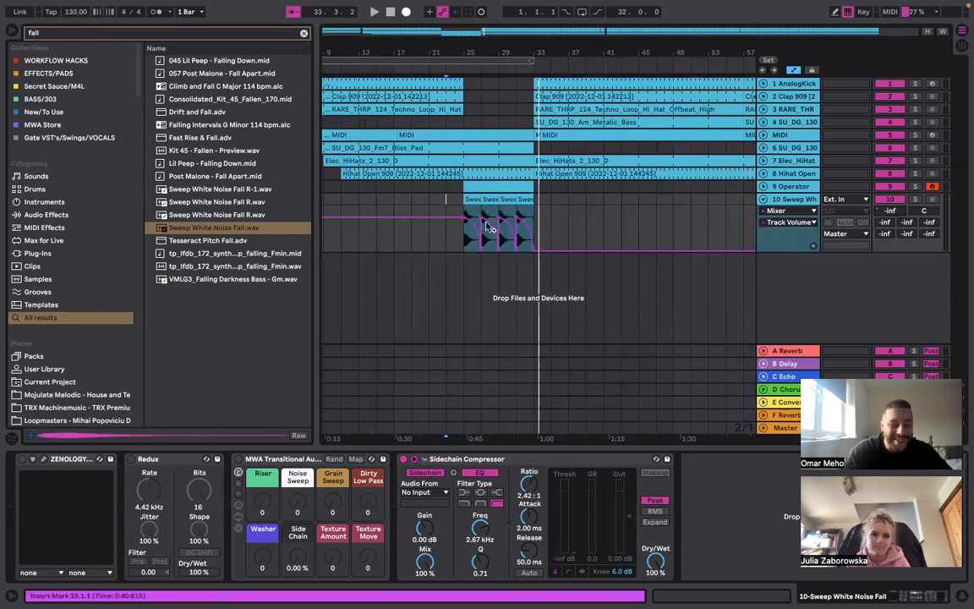
left_click_drag(463, 240, 534, 246)
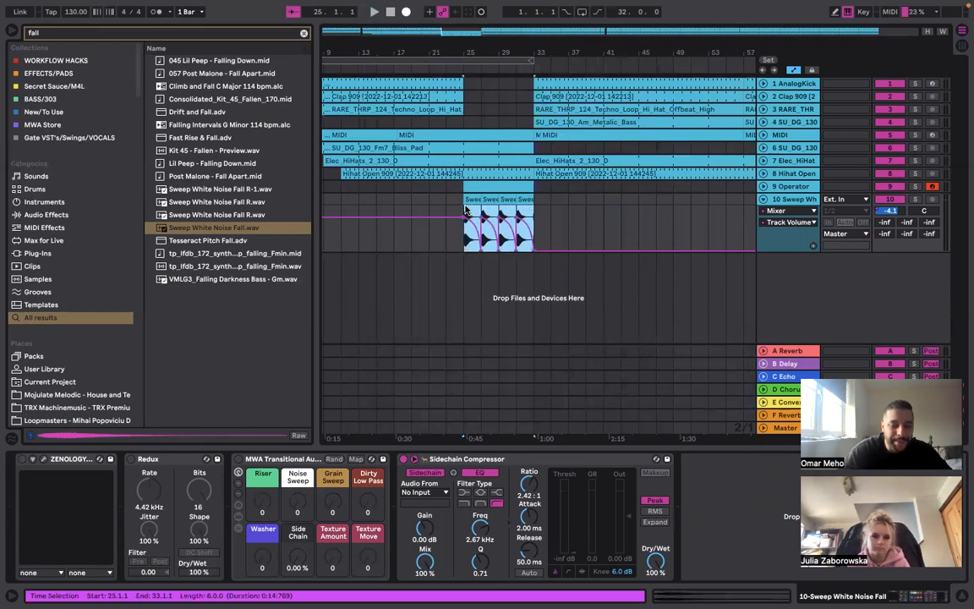
left_click(548, 224)
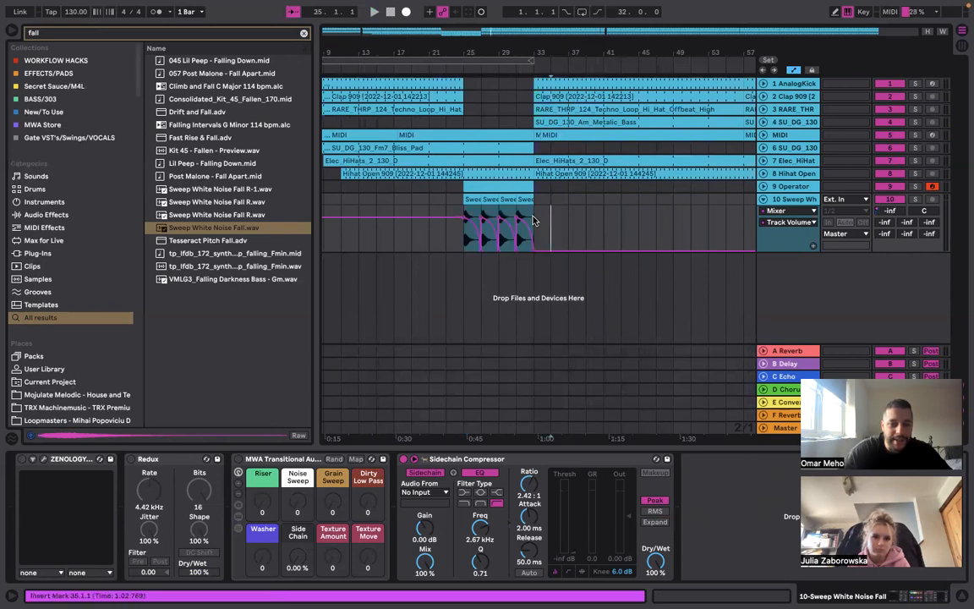
left_click_drag(462, 239, 467, 217)
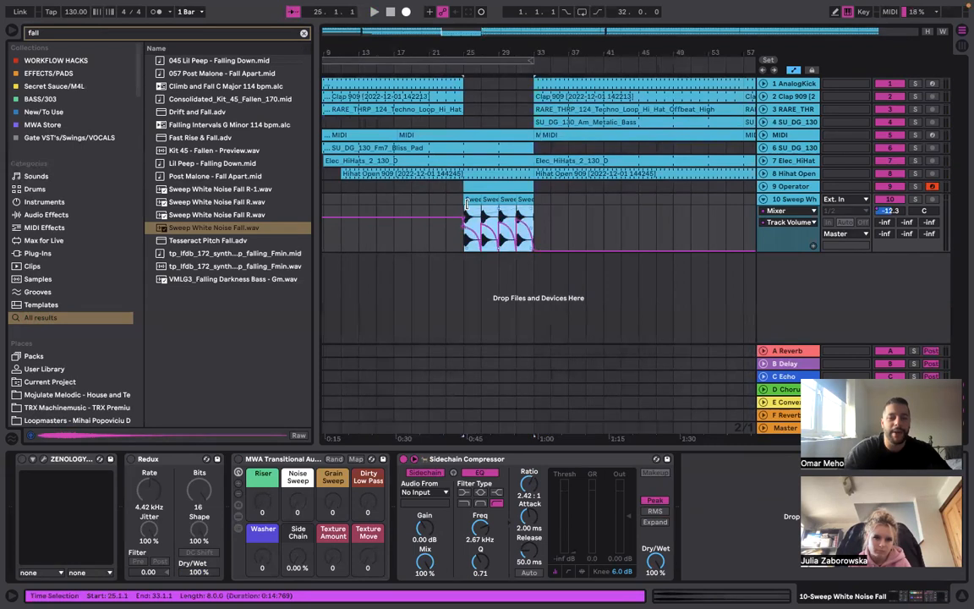
left_click(448, 248)
scroll(464, 251, "up", 5)
scroll(464, 251, "down", 5)
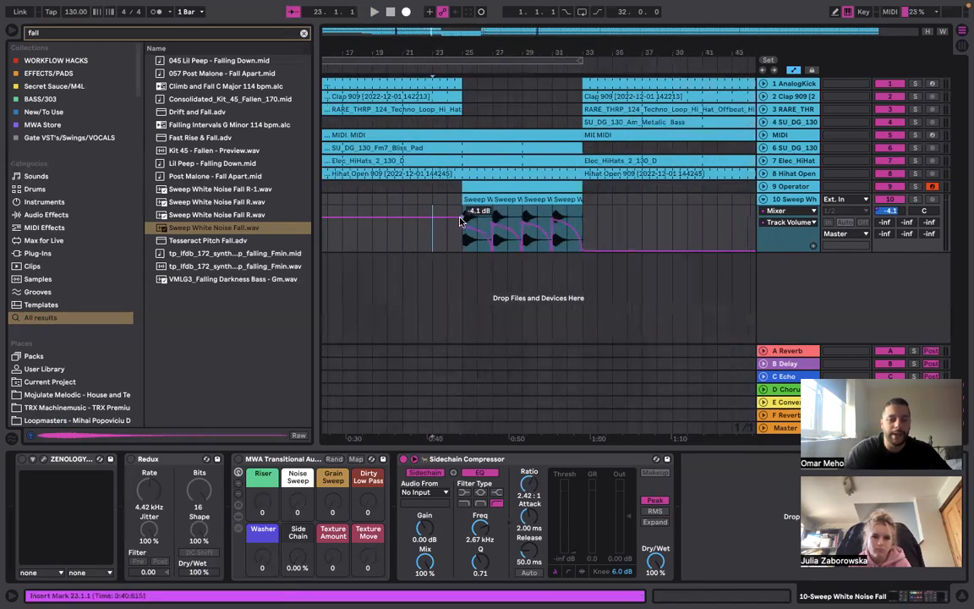
scroll(461, 221, "down", 2)
key("super+s")
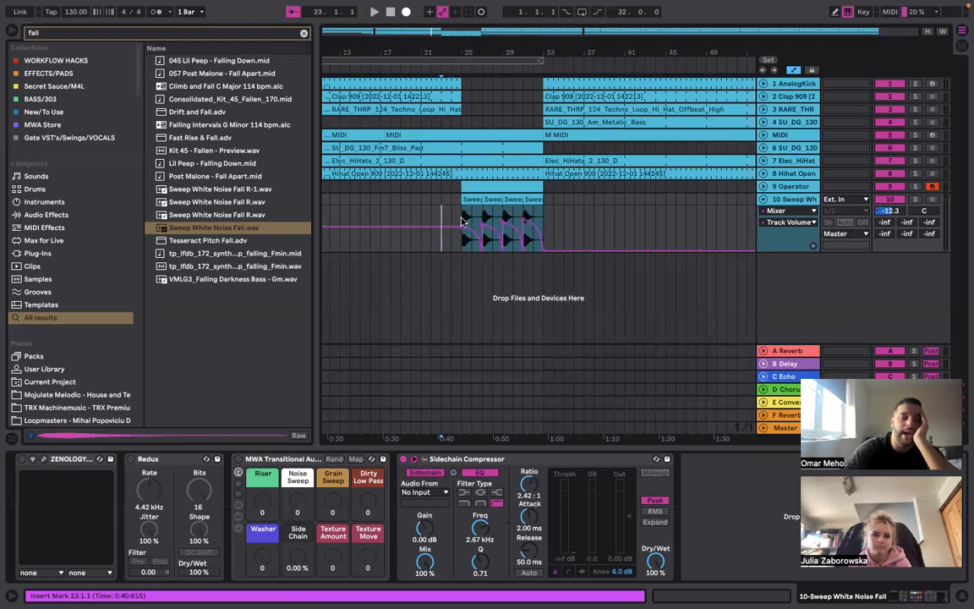
Search the browser for "snare" and preview the 02_Snare_AF-1 sample
double_click(256, 37)
type("snare")
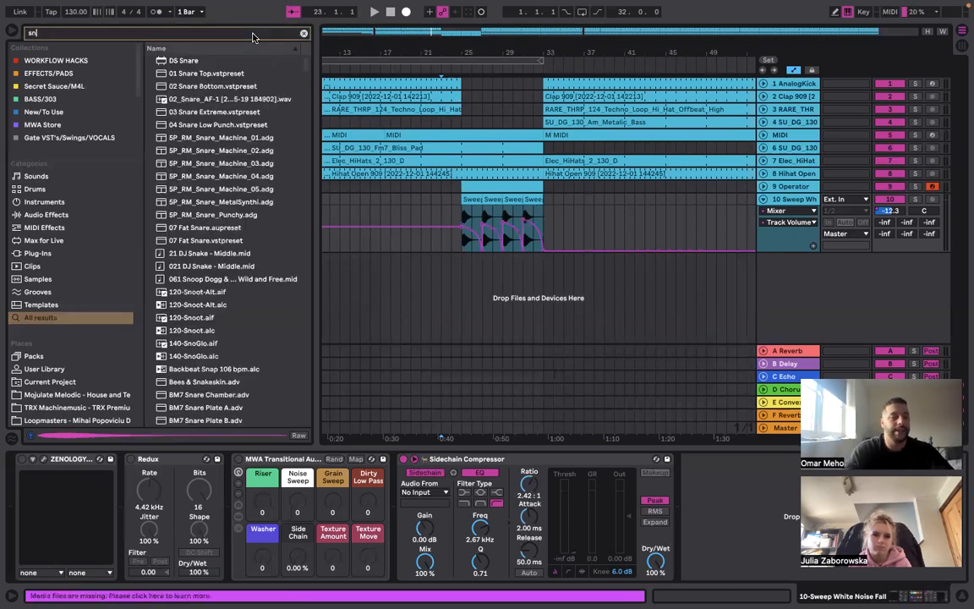
left_click(207, 90)
left_click(207, 100)
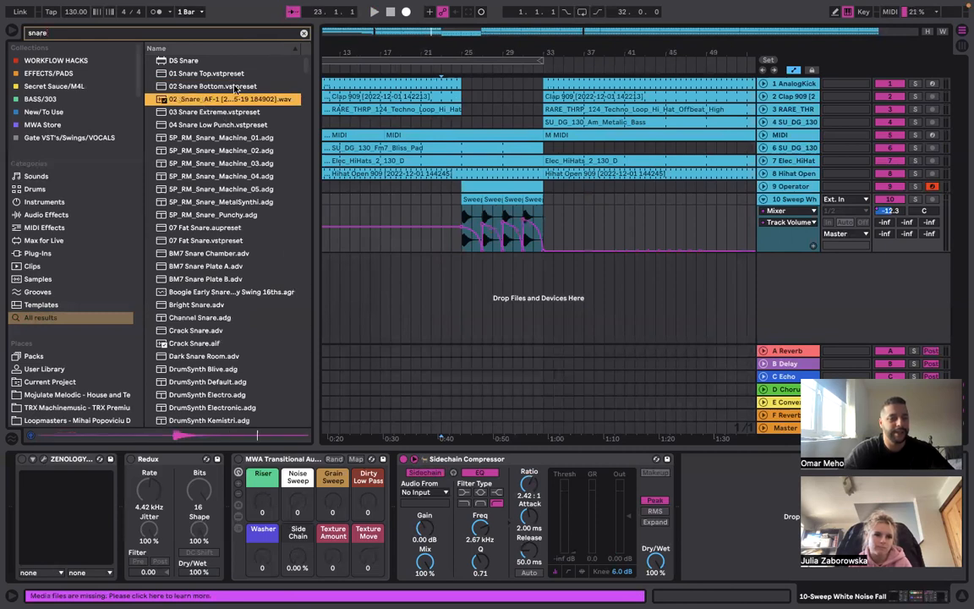
Insert a MIDI track below the sweep track and load the 02_Snare_AF-1 sample as its instrument after Scale
scroll(541, 211, "left", 3)
right_click(787, 305)
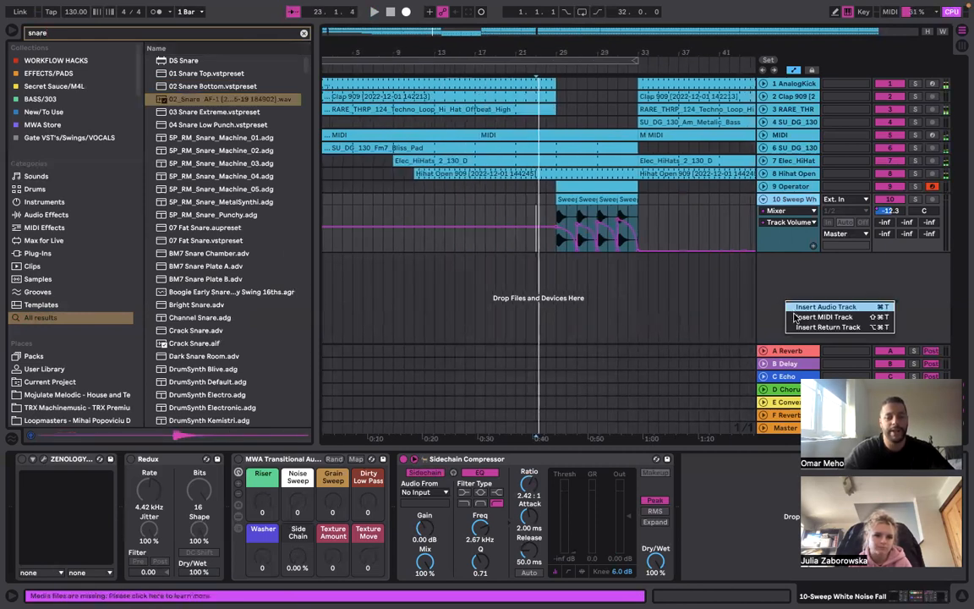
key("Return")
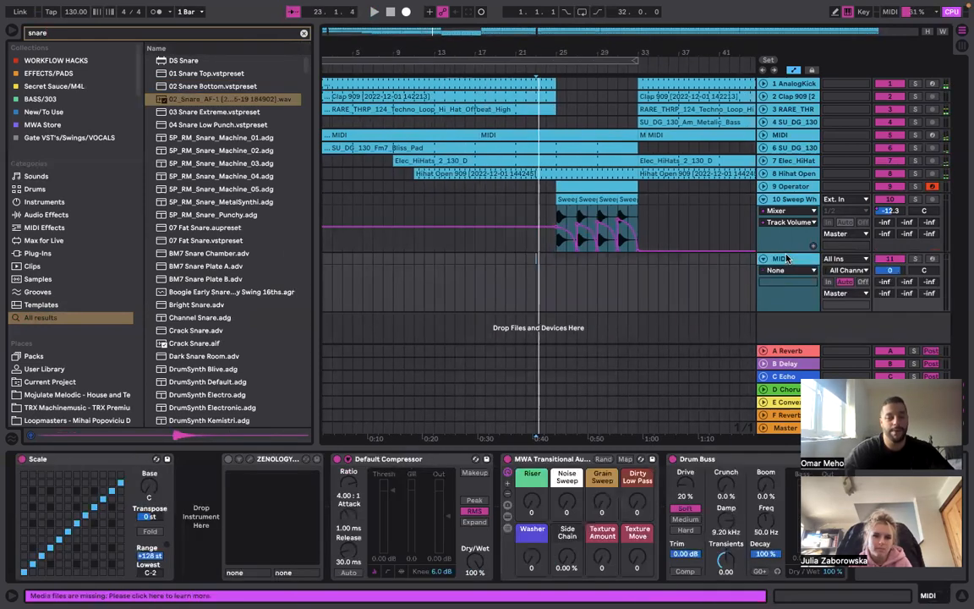
left_click(214, 99)
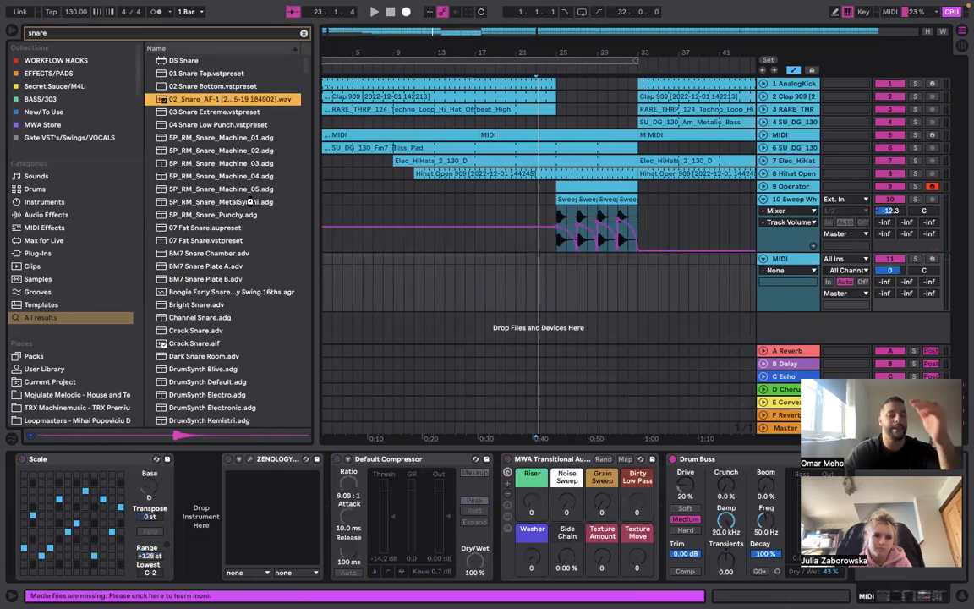
left_click_drag(249, 202, 203, 508)
left_click_drag(222, 471, 407, 478)
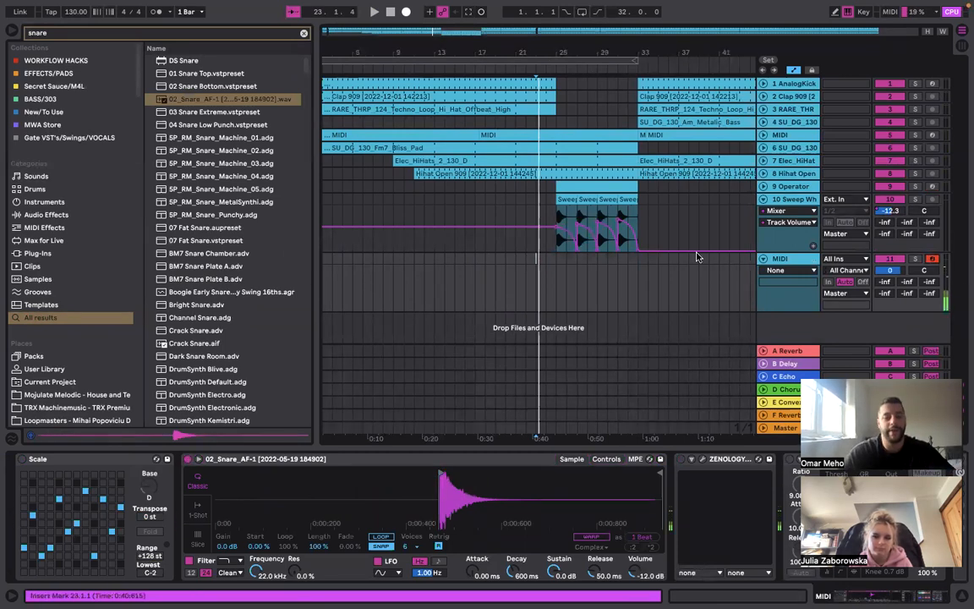
Play the break from bar 25, create a one-bar snare clip at bar 32, and draw three consecutive C3 sixteenths from its start
left_click(564, 273)
key("space")
key("plus")
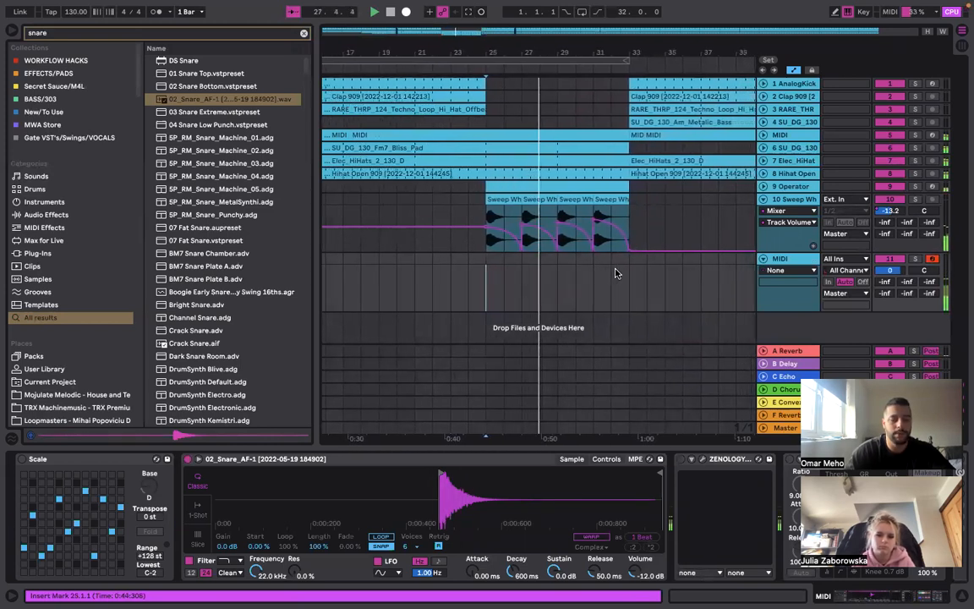
double_click(544, 260)
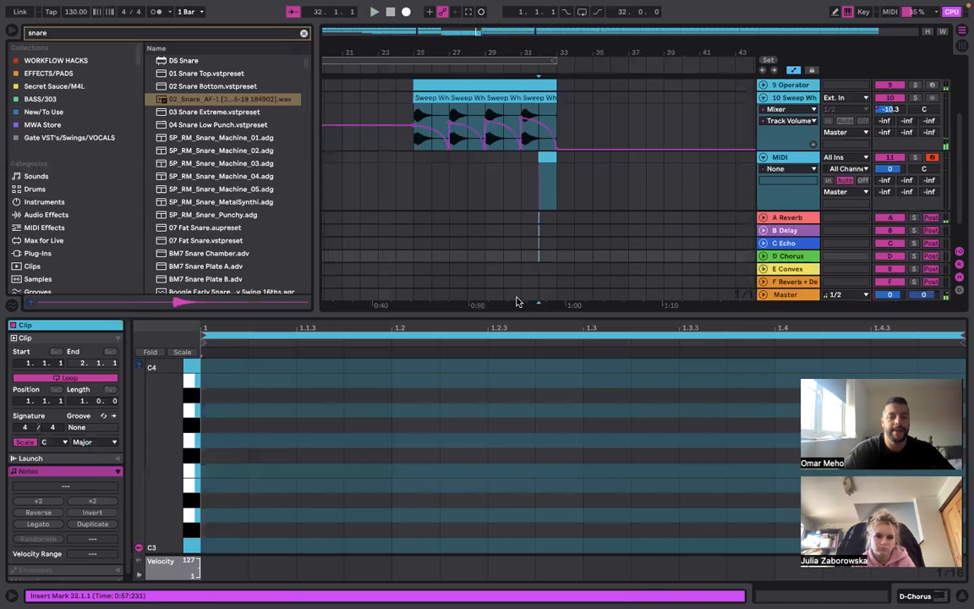
double_click(224, 545)
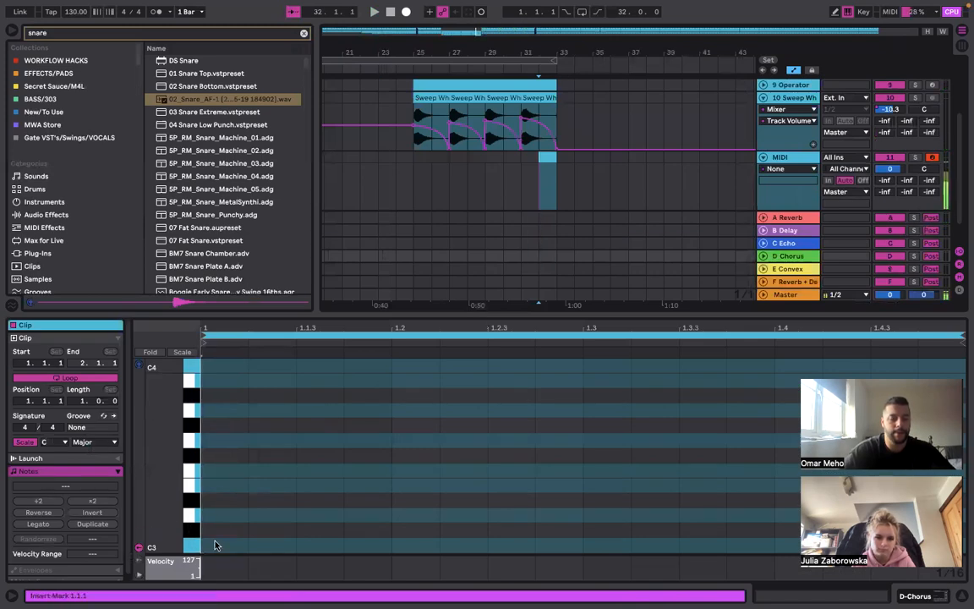
double_click(271, 544)
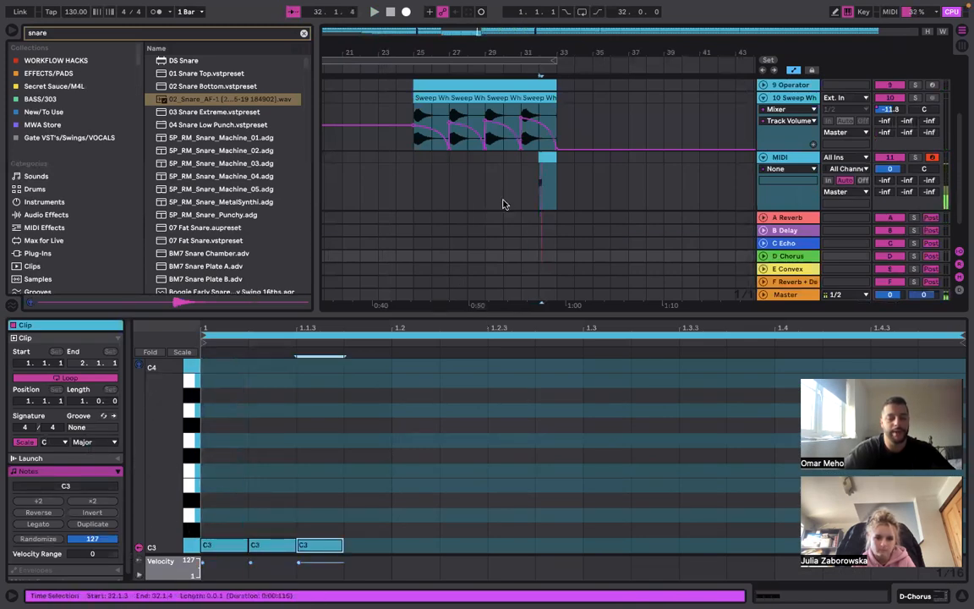
Copy the one-bar snare clip to bar 31 and play back the end of the break
left_click(521, 191)
key("plus")
left_click_drag(555, 157, 525, 169)
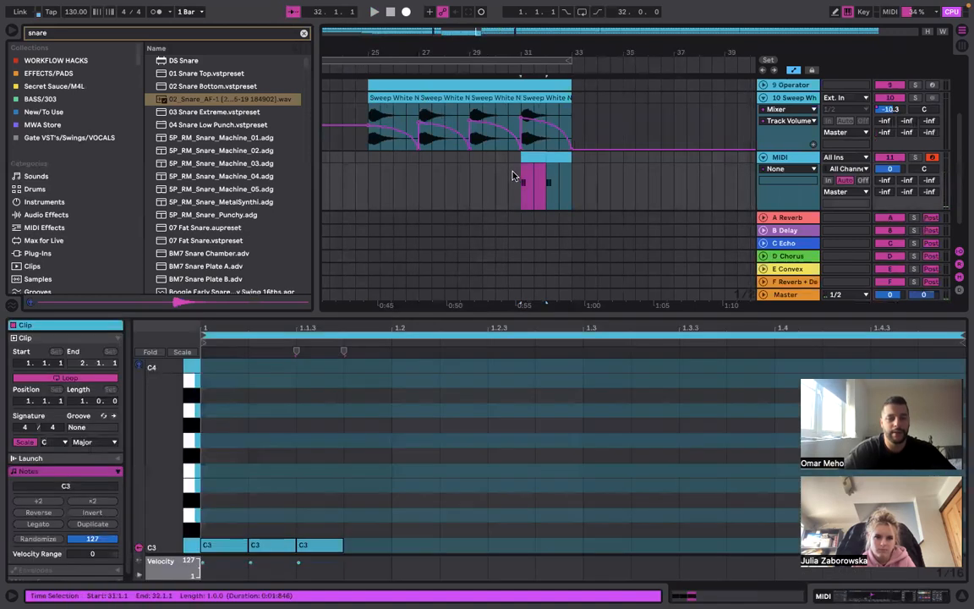
left_click(514, 176)
key("space")
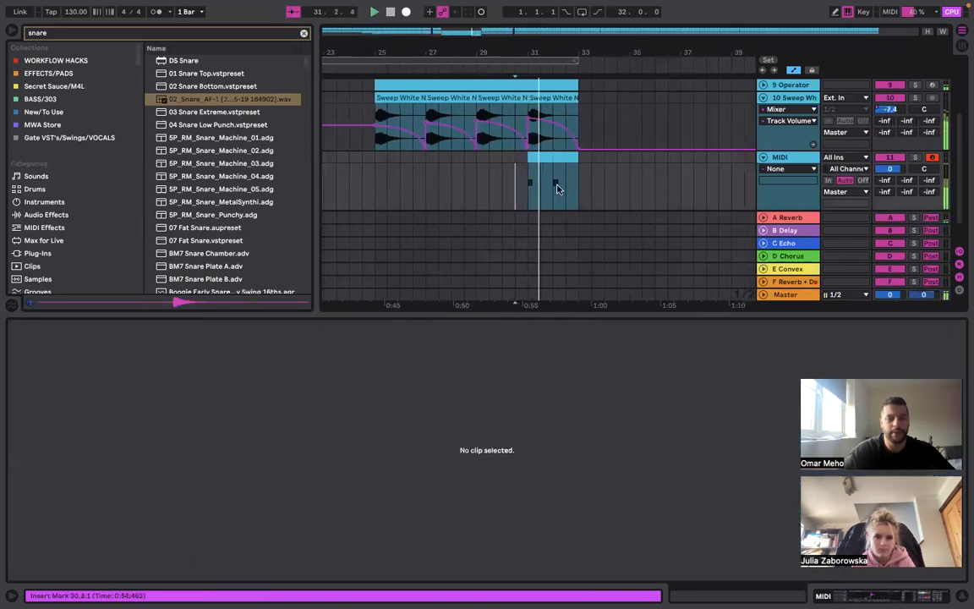
key("space")
Add C3 notes at 1.2.4 and 1.3 in the bar 31 snare clip, copy it over bar 32, and play it back
left_click(517, 158)
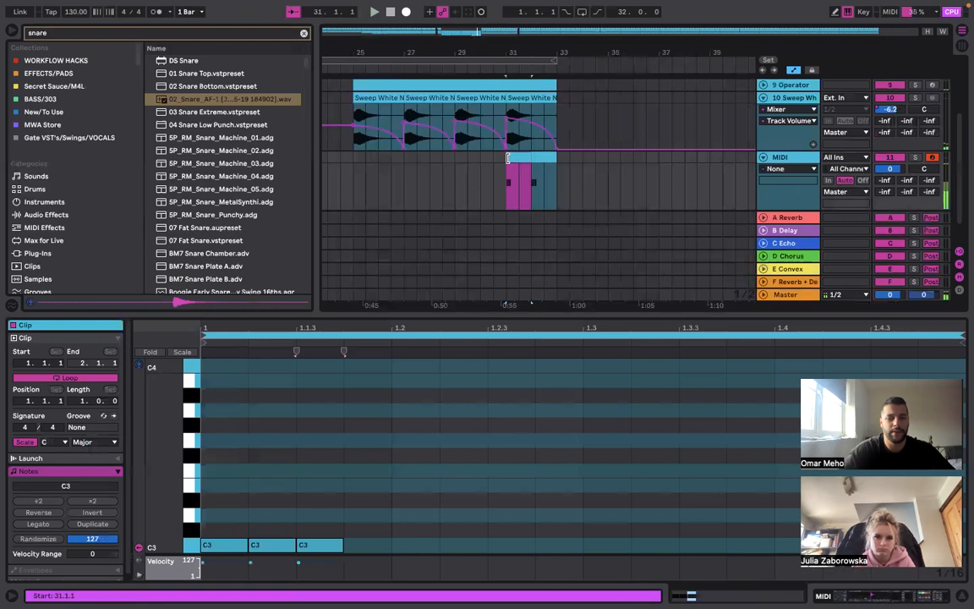
double_click(541, 544)
left_click(505, 177)
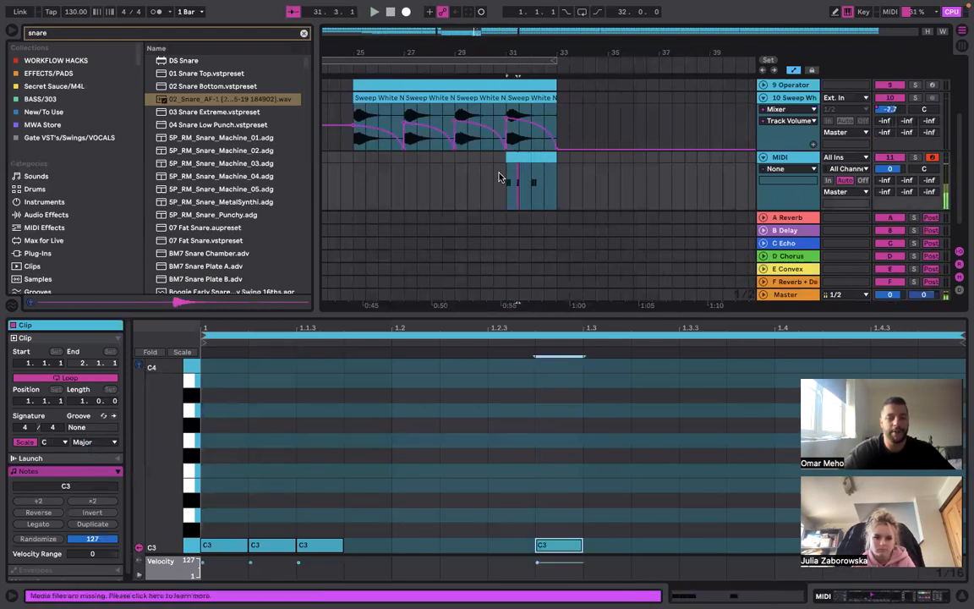
double_click(613, 545)
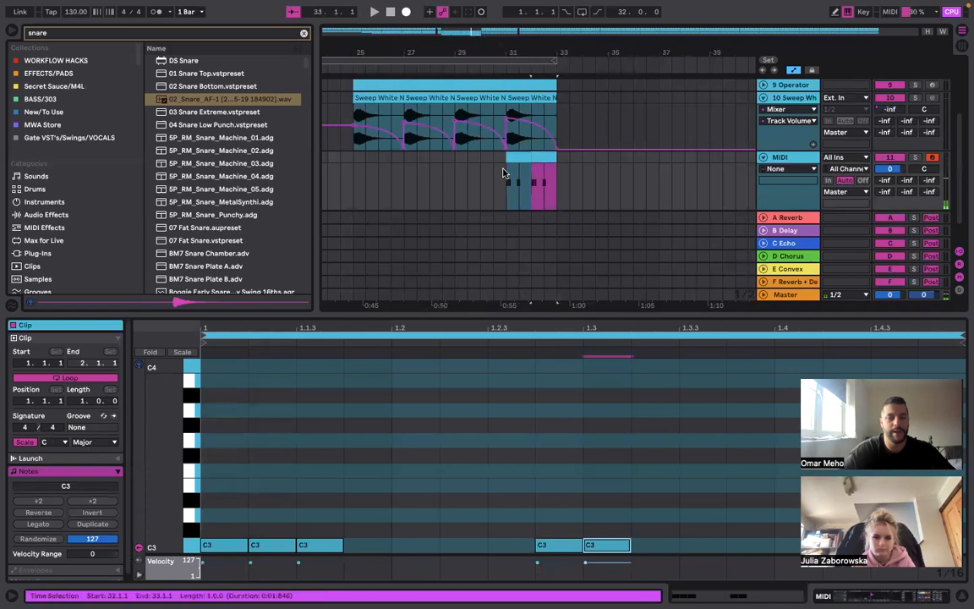
key("space")
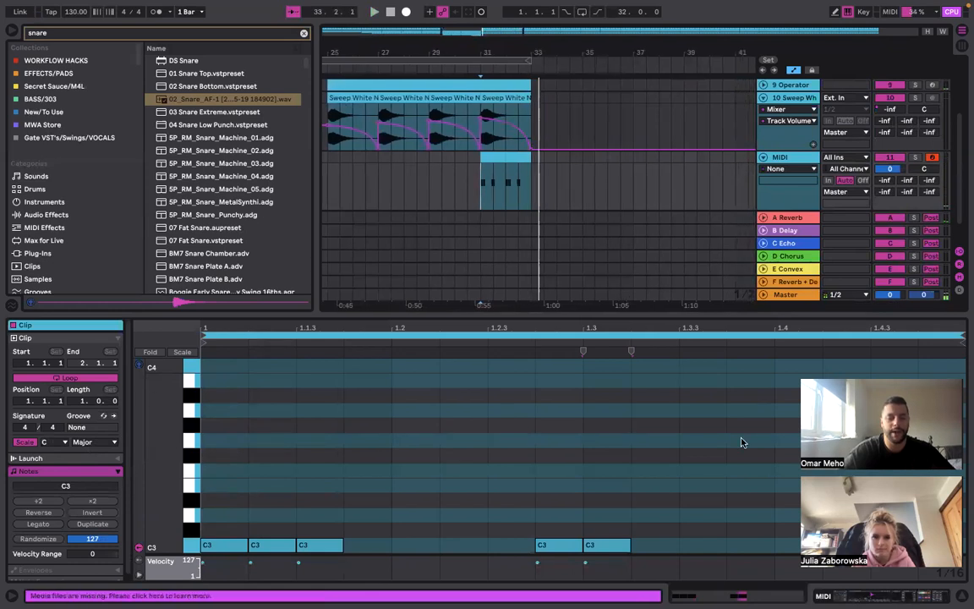
Add C3 sixteenth notes at 1.3.4, 1.4 and 1.4.2 in the bar 31 snare clip
double_click(748, 544)
left_click(805, 553)
double_click(804, 546)
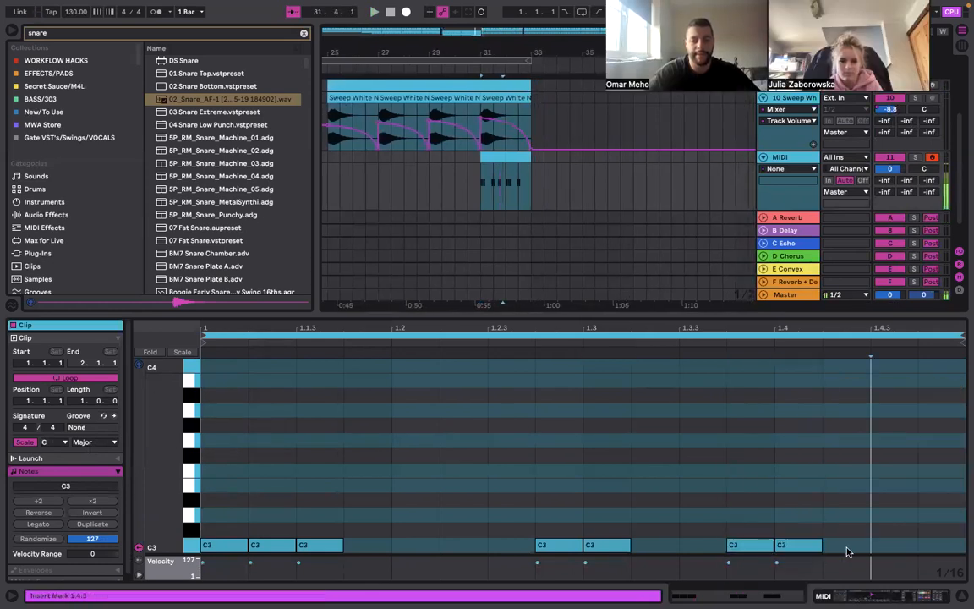
double_click(848, 546)
Duplicate the bar 31 snare clip over bar 32 and add a C3 note at 1.3.3 in the copy
left_click(520, 158)
left_click(488, 157)
key("super+d")
left_click(491, 157)
left_click(525, 157)
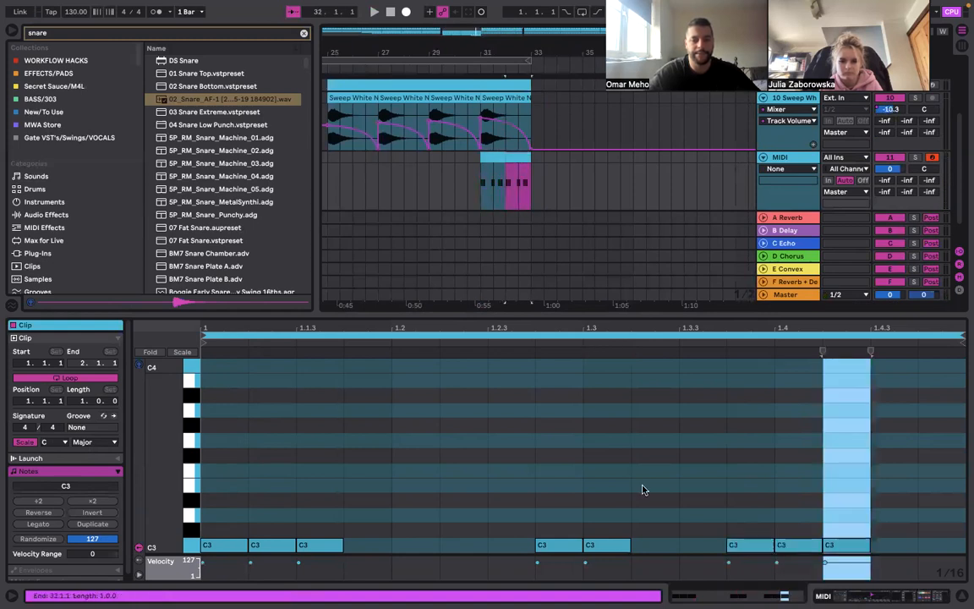
double_click(692, 543)
left_click(517, 194)
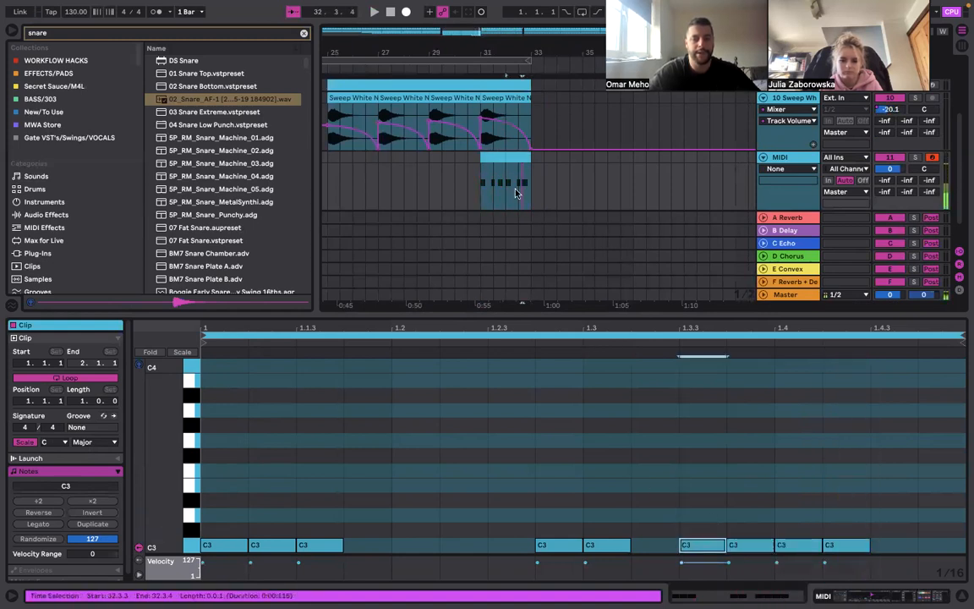
Add a C3 note at 1.4.3 in the bar 32 snare clip and play the fill back from bar 31
double_click(889, 544)
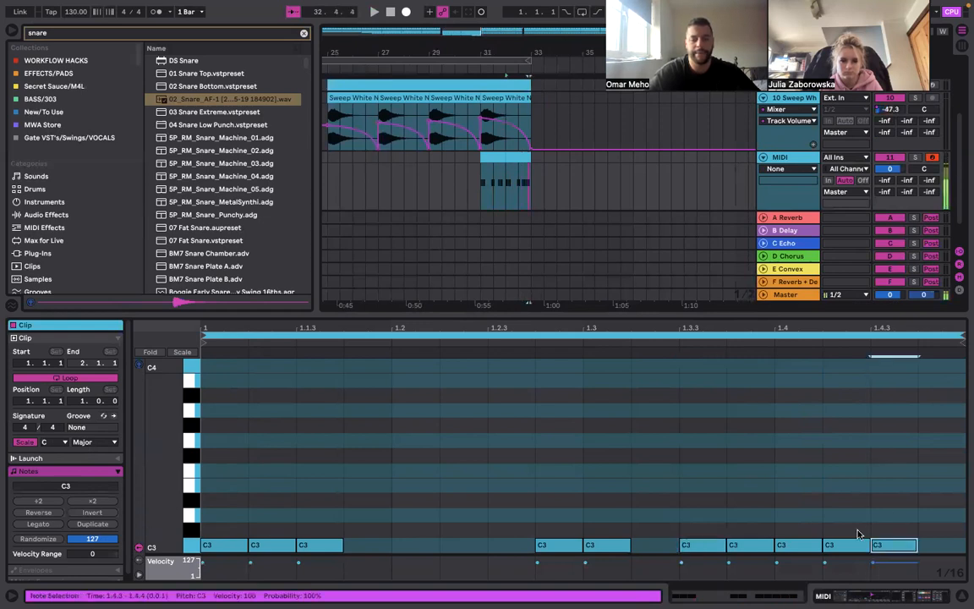
key("super+z")
key("super+z")
left_click(482, 189)
key("space")
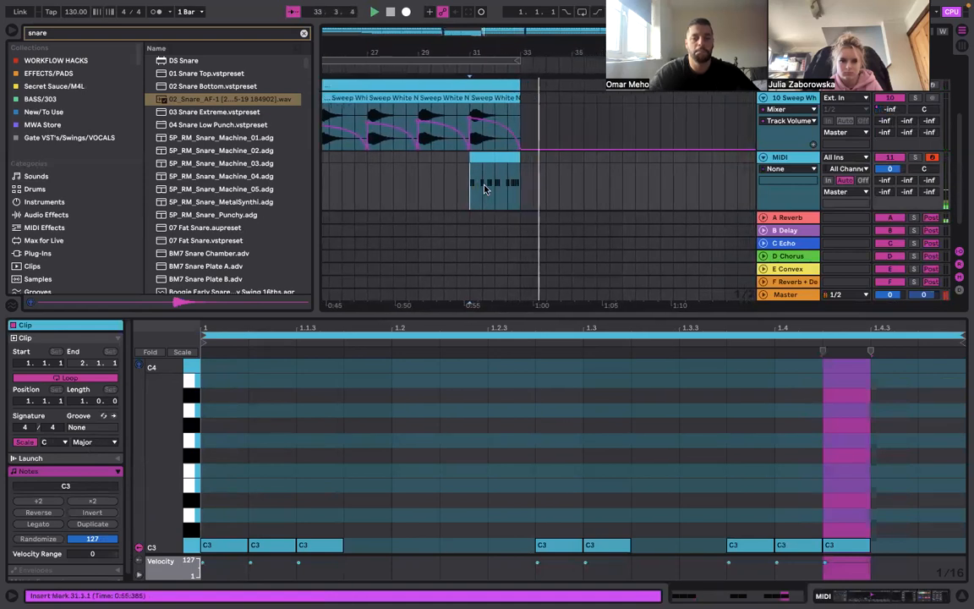
key("space")
Add a C3 note at 1.2.3 in the bar 31 snare clip and at 1.4.4 and 1.1.4 in the bar 32 clip, and play them back
left_click(479, 156)
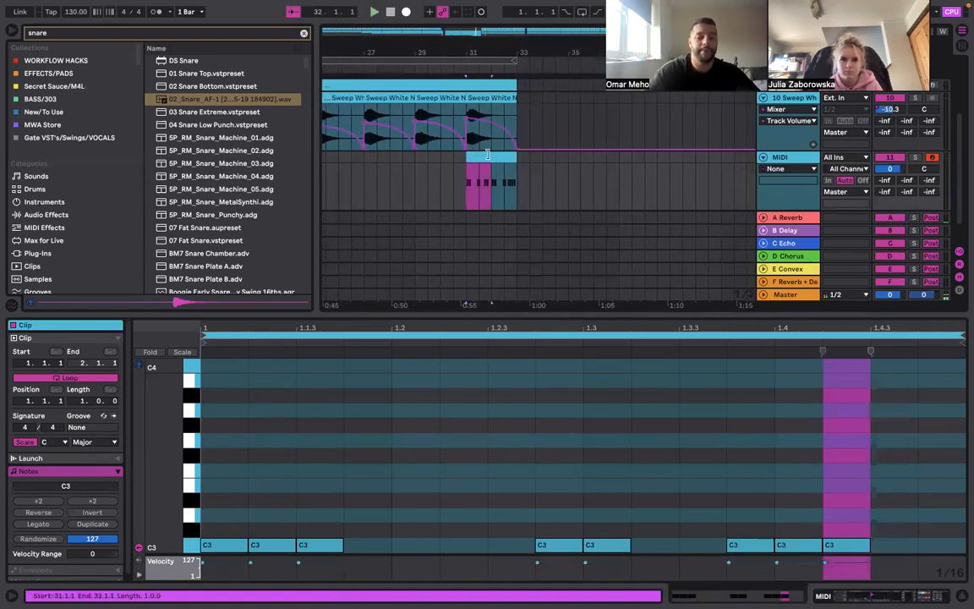
double_click(508, 545)
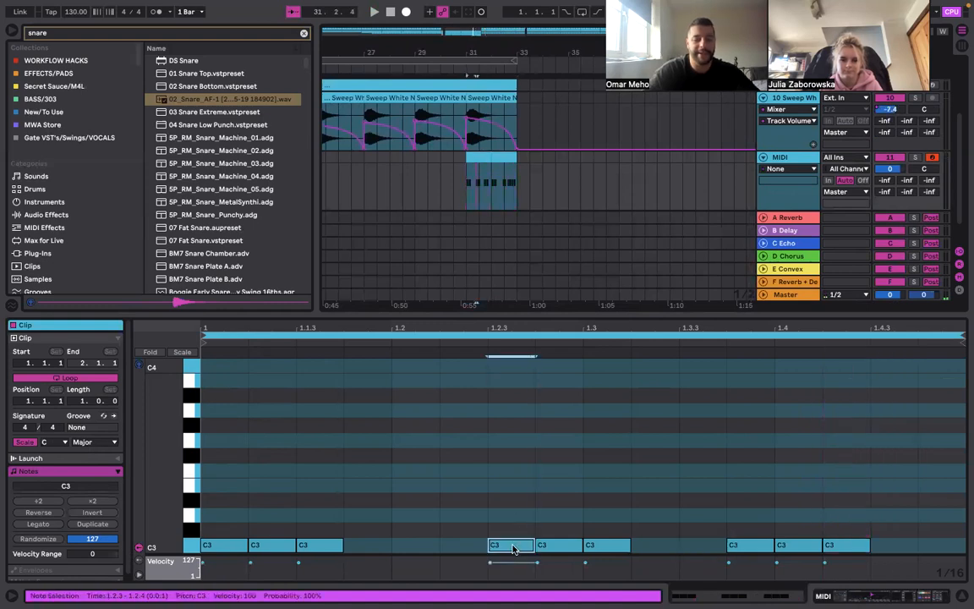
left_click(508, 199)
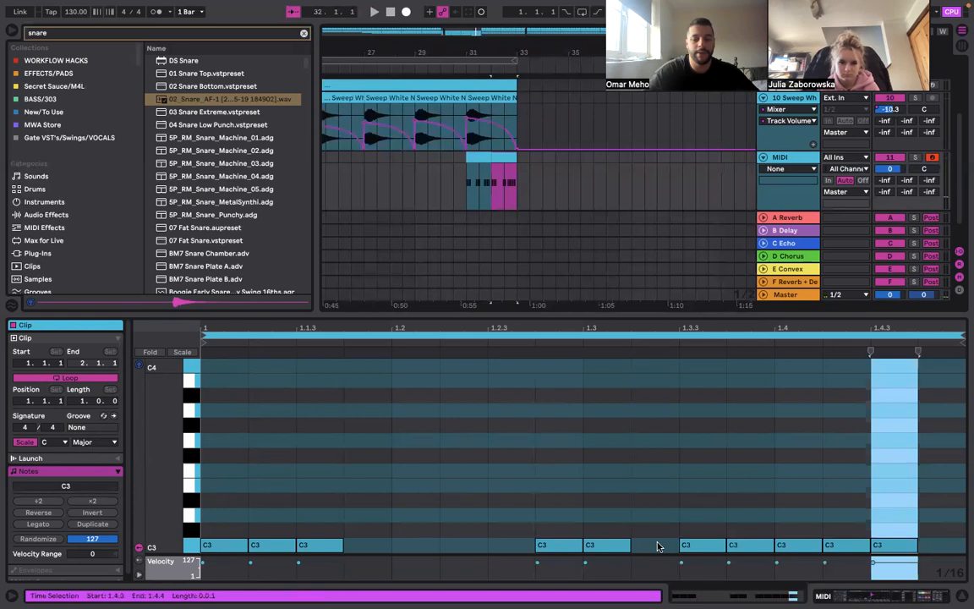
double_click(943, 544)
double_click(366, 544)
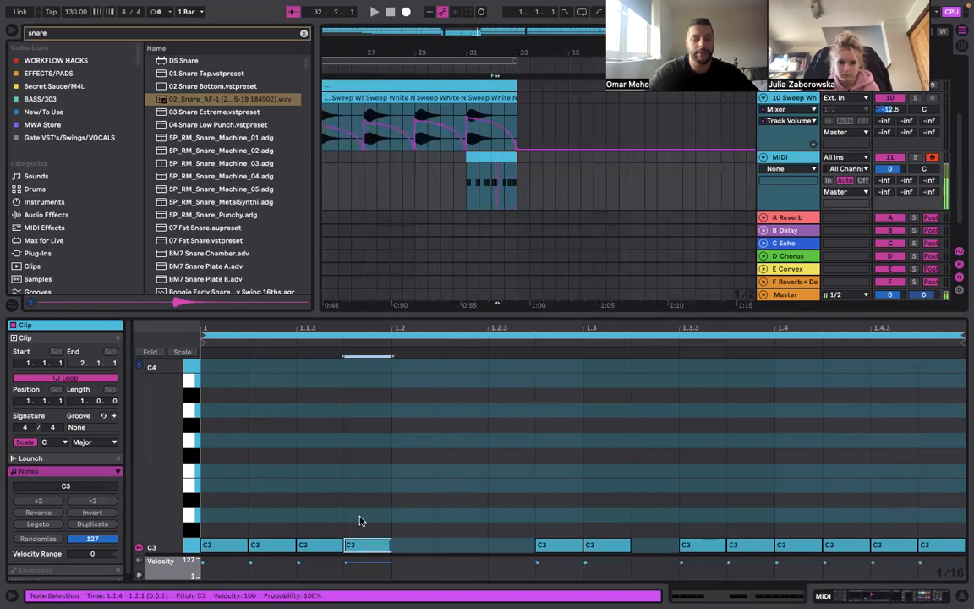
left_click(465, 188)
key("space")
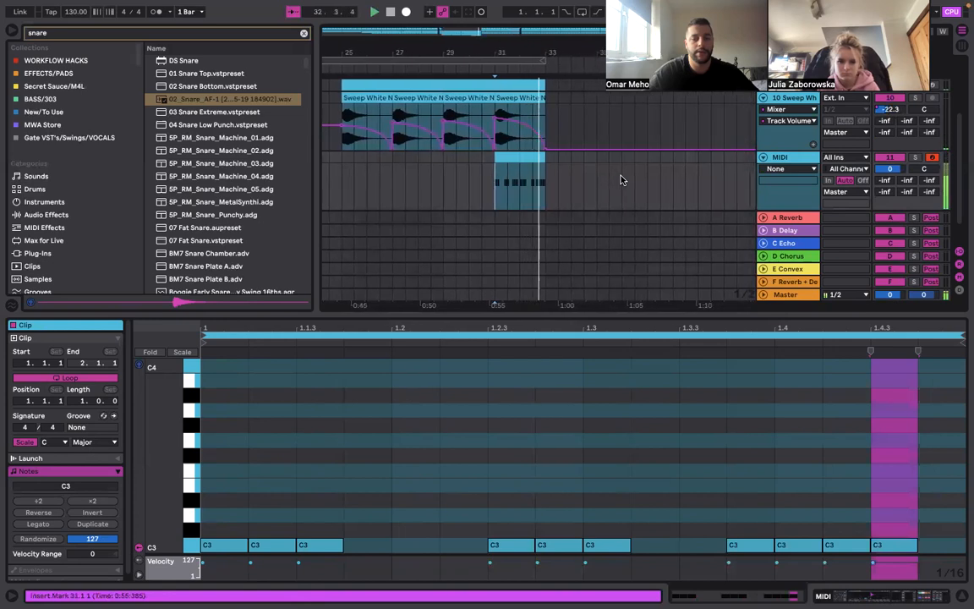
Automate the snare track's volume to curve up from silence at bar 31 to 0 dB at bar 33, and play it back
left_click(795, 169)
left_click(787, 179)
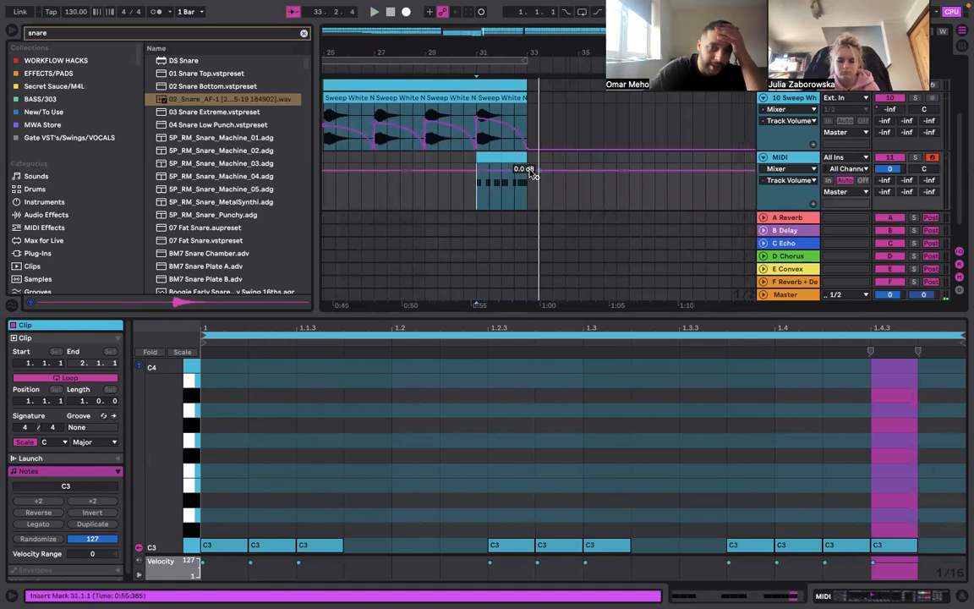
left_click_drag(506, 168, 526, 169)
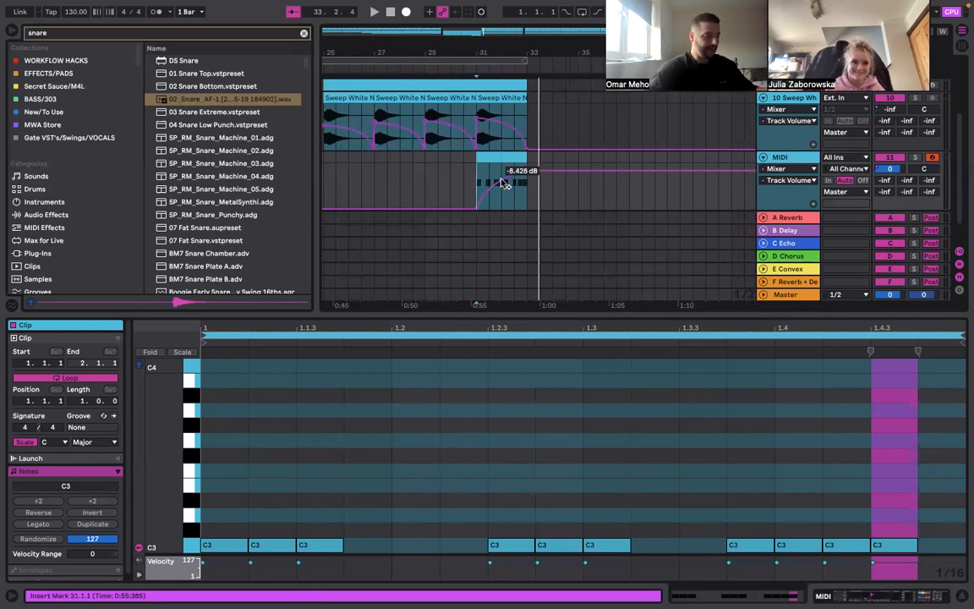
left_click(464, 180)
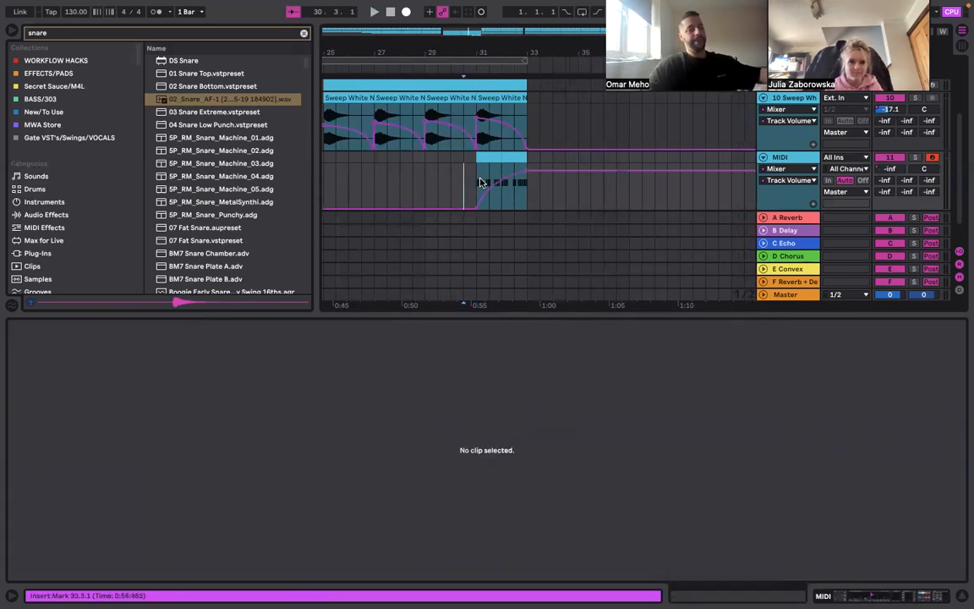
left_click(479, 182)
key("space")
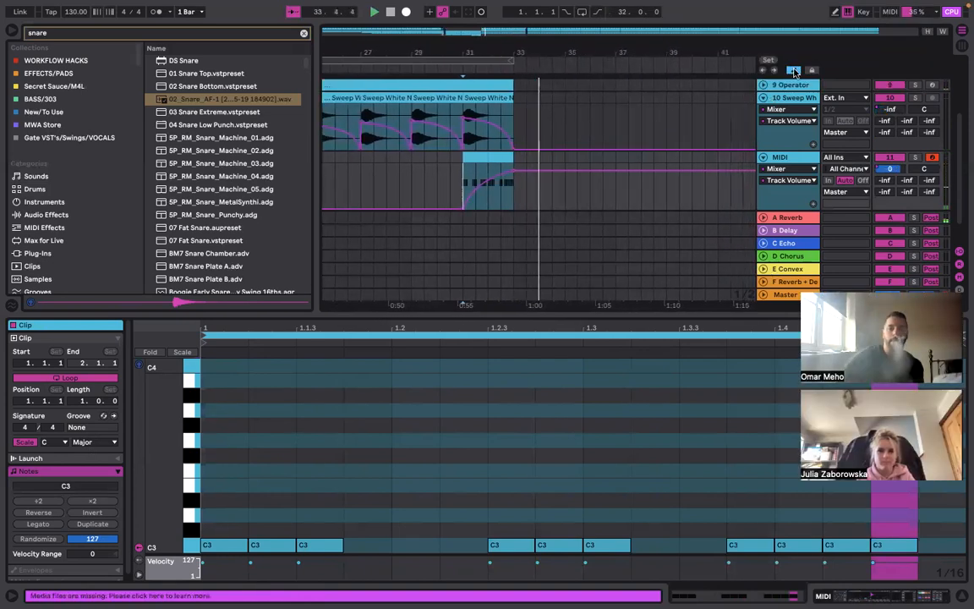
Add a volume breakpoint shortly before bar 33 on the snare track, lower the bar 33 point to about -11 dB, and play it back
scroll(493, 174, "up", 5)
left_click(508, 174)
left_click_drag(530, 171, 530, 184)
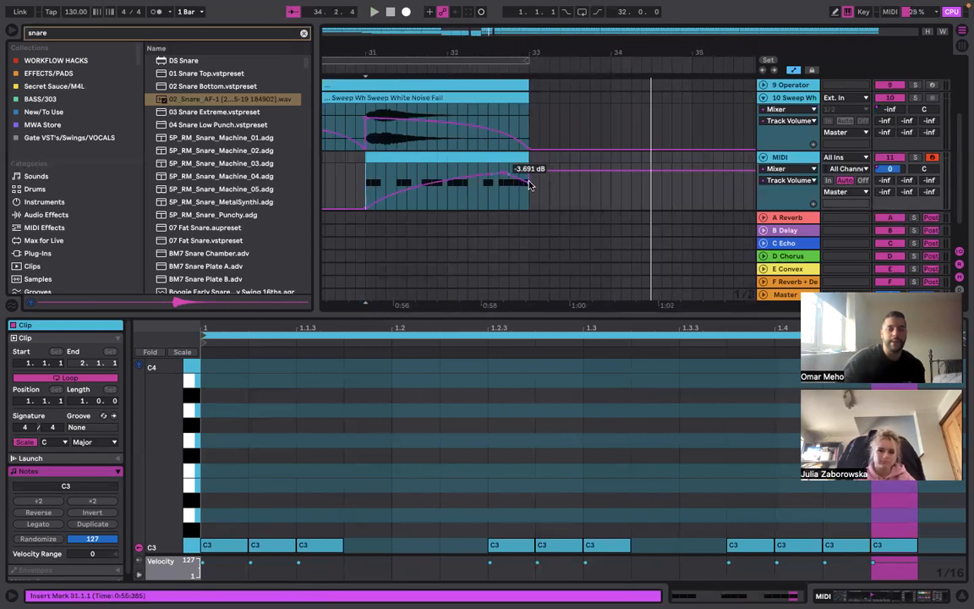
scroll(528, 170, "down", 5)
key("space")
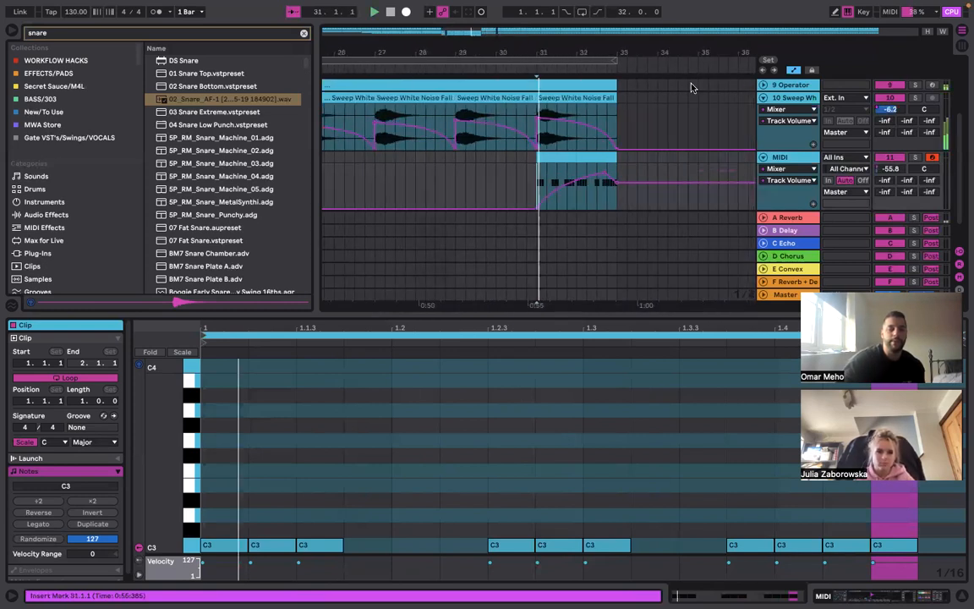
Automate the snare track's A-Reverb send to rise from about -44 dB at bar 31 to about 0 dB at bar 33, and audition it
left_click_drag(885, 180, 885, 127)
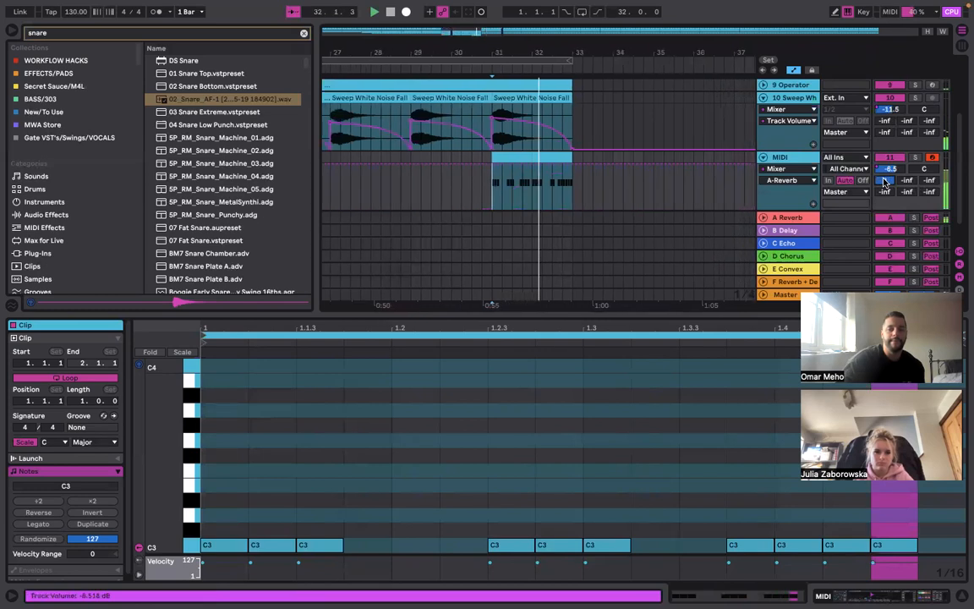
right_click(885, 182)
left_click(856, 213)
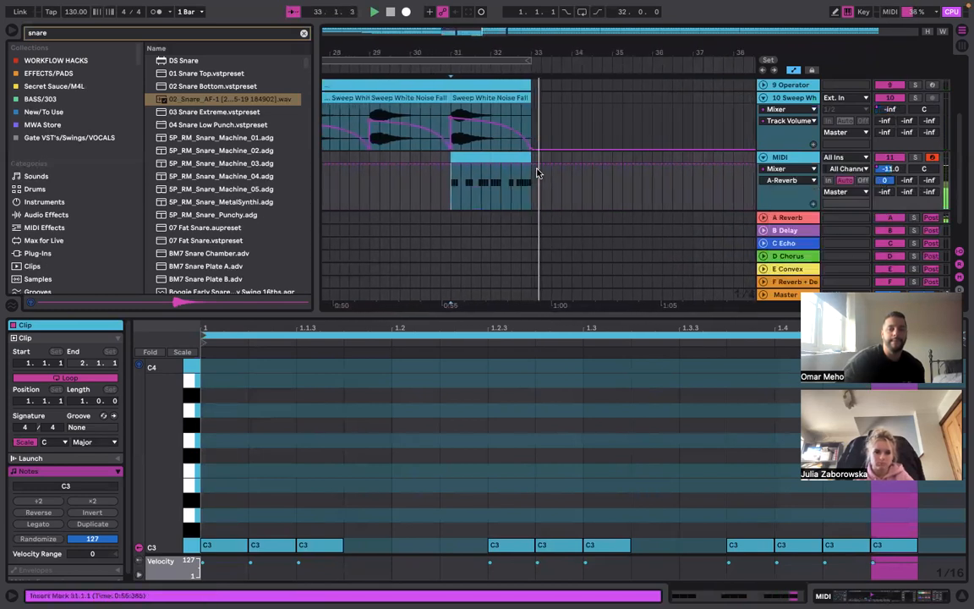
left_click_drag(448, 167, 492, 184)
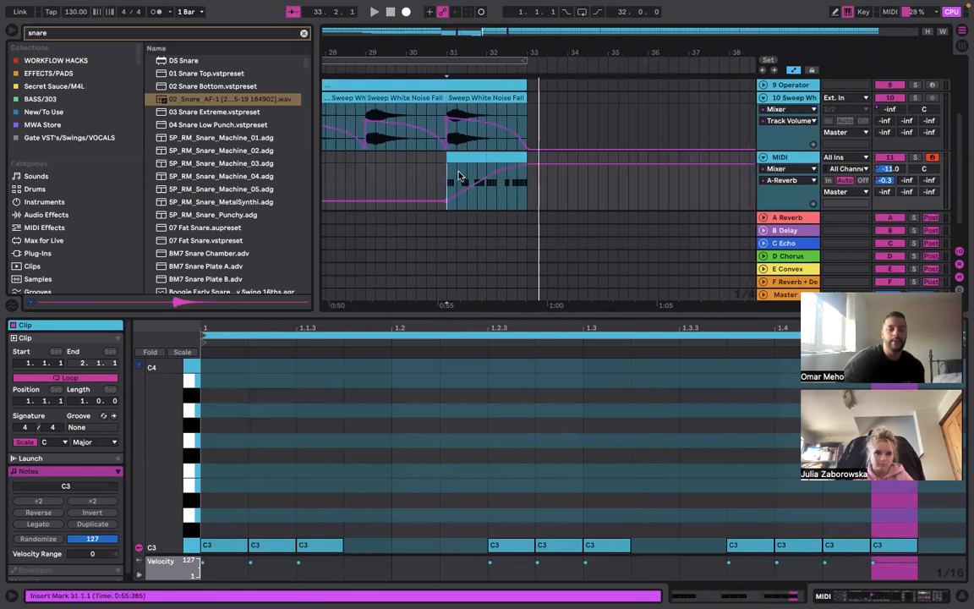
key("space")
Search the browser for "rc", load RC-20 Retro Color onto the snare track and audition the track soloed
left_click(262, 32)
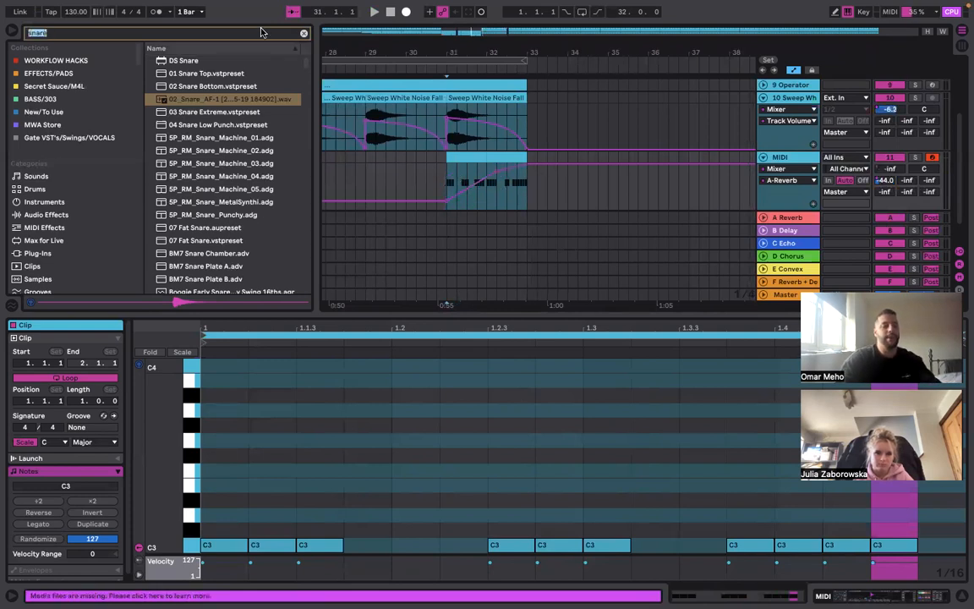
type("rc")
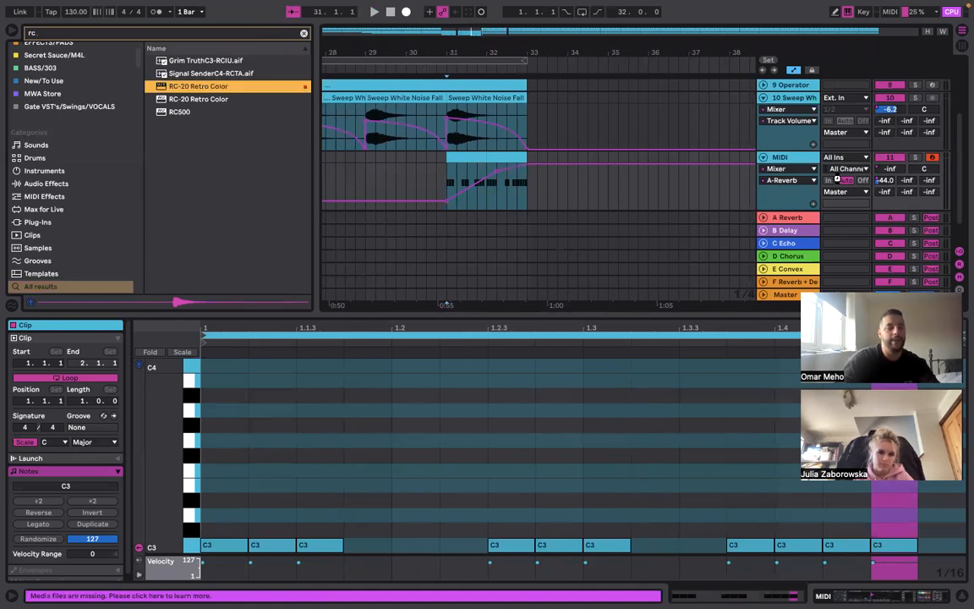
key("Return")
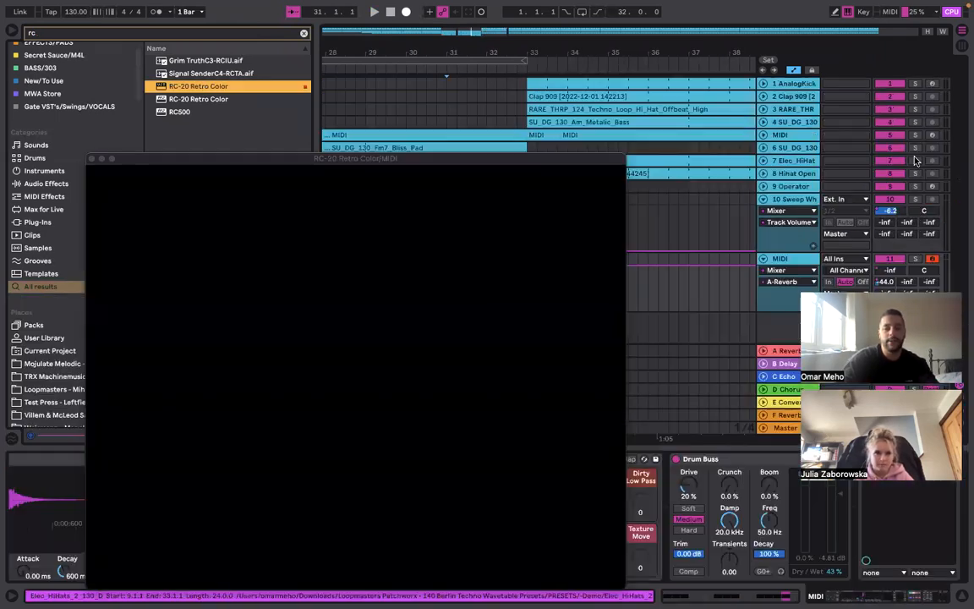
key("space")
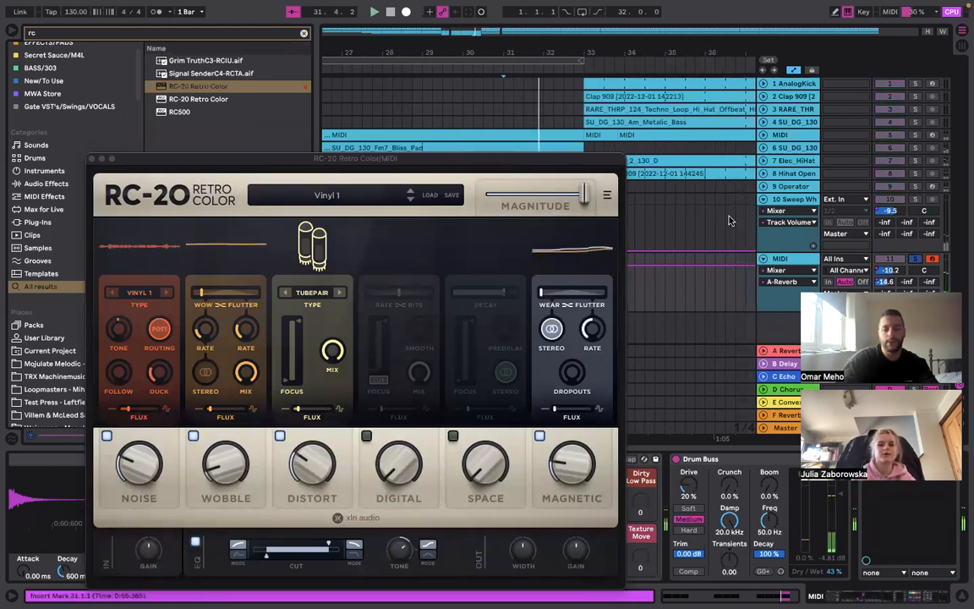
Unsolo the snare track, close its RC-20 Retro Color window and play the full mix from bar 31
left_click_drag(488, 160, 546, 115)
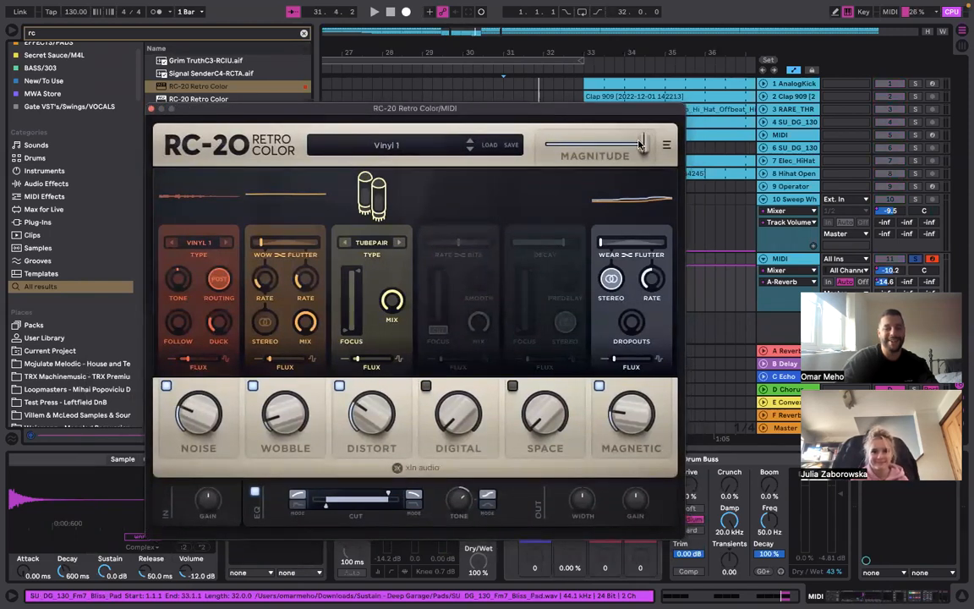
left_click(919, 259)
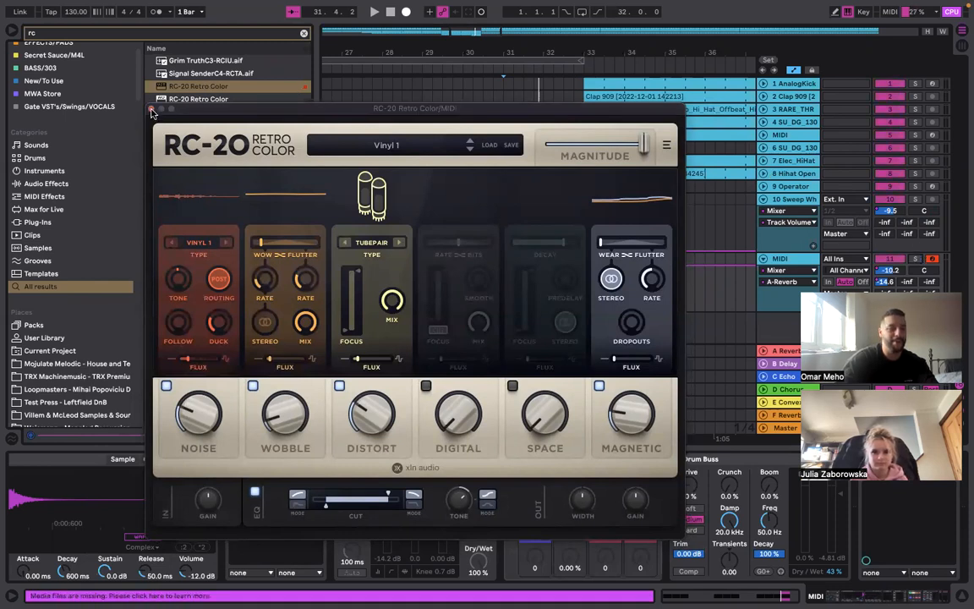
left_click(152, 110)
left_click(504, 278)
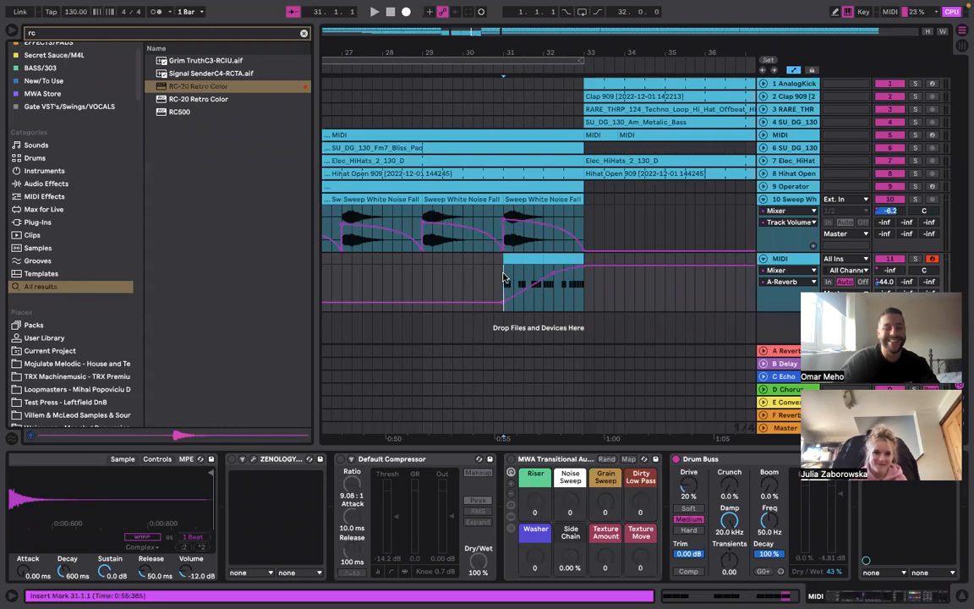
key("space")
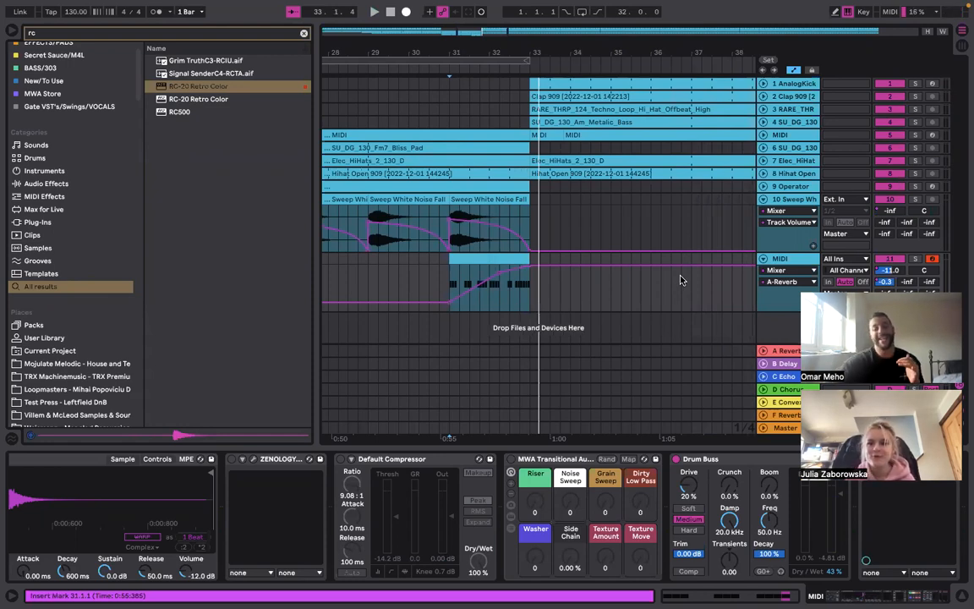
Hide the automation lanes and add RC-20 Retro Color to the Sweep White Noise track
key("a")
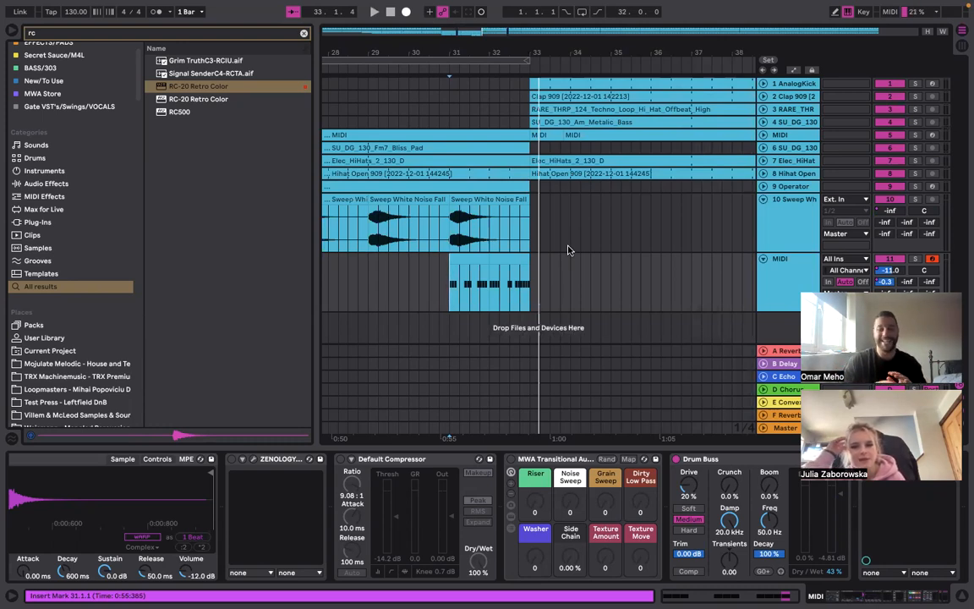
scroll(568, 249, "down", 5)
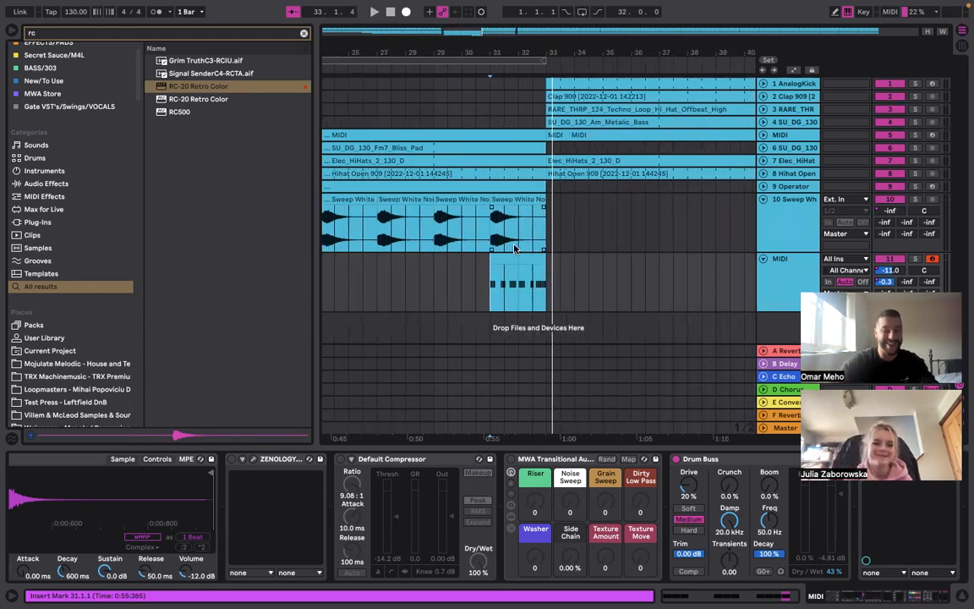
left_click(486, 269)
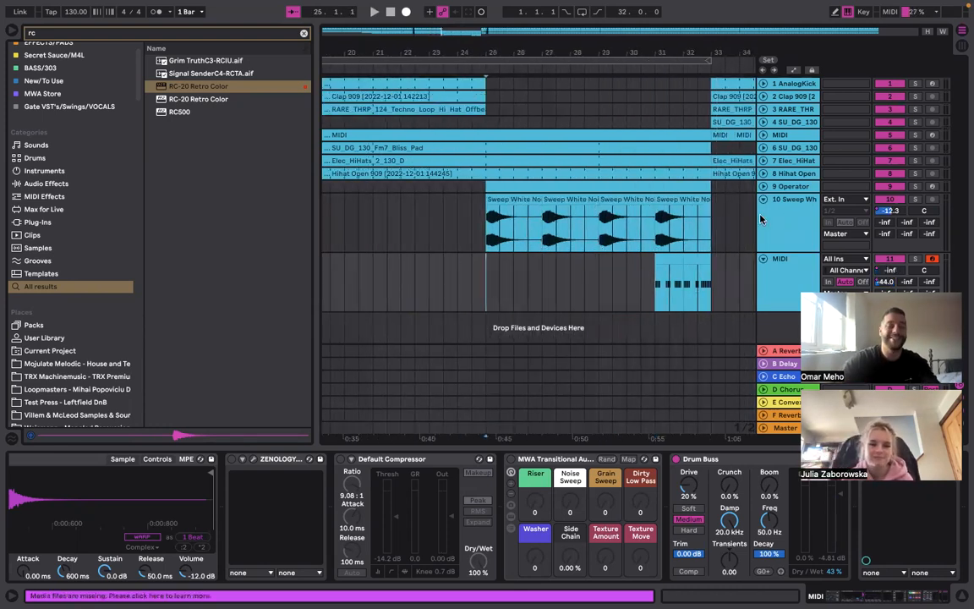
left_click(791, 229)
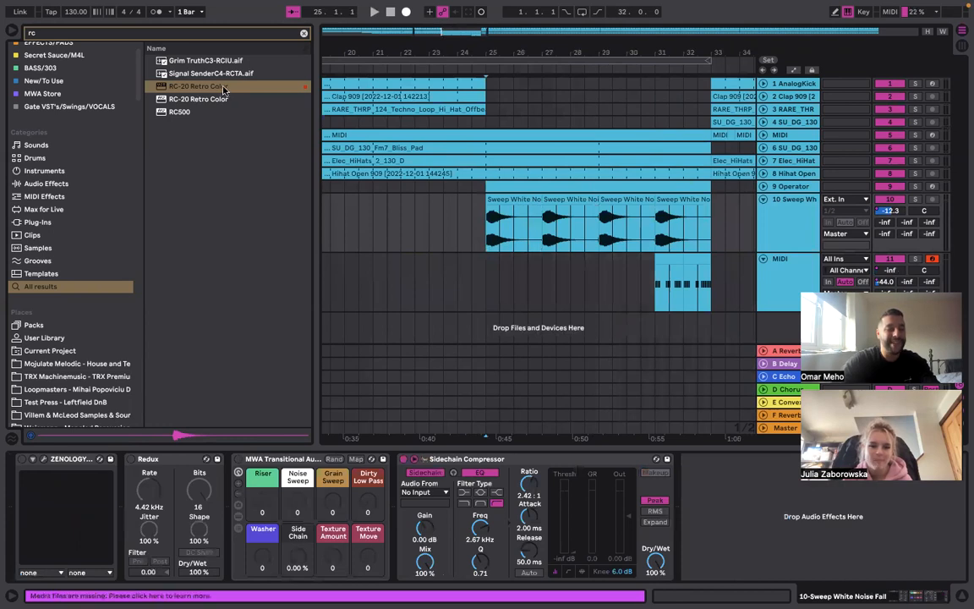
left_click_drag(211, 87, 543, 232)
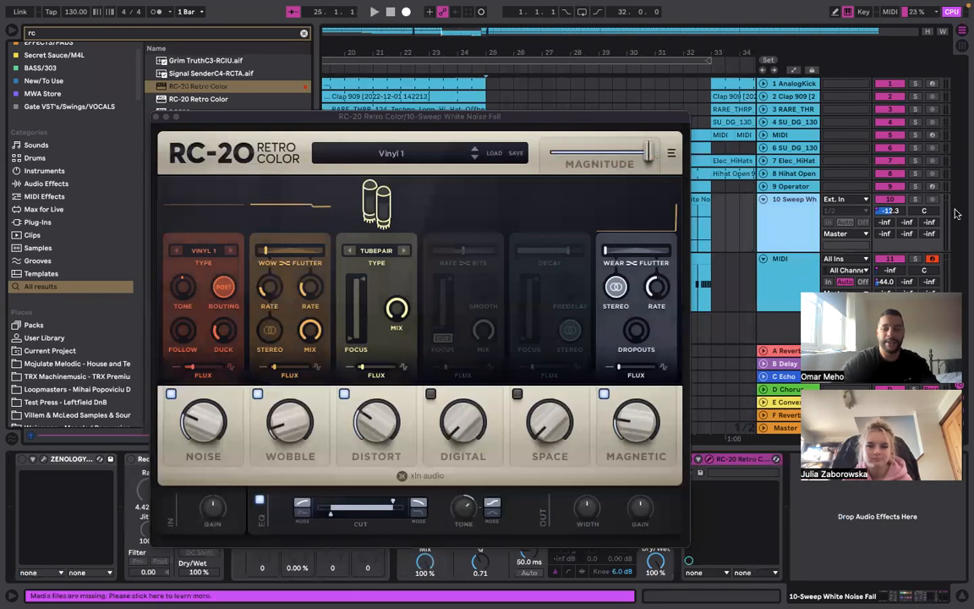
Solo the Sweep White Noise track, load RC-20's Snarify preset, turn up Wobble and Digital during playback, and close the plug-in window
left_click(916, 200)
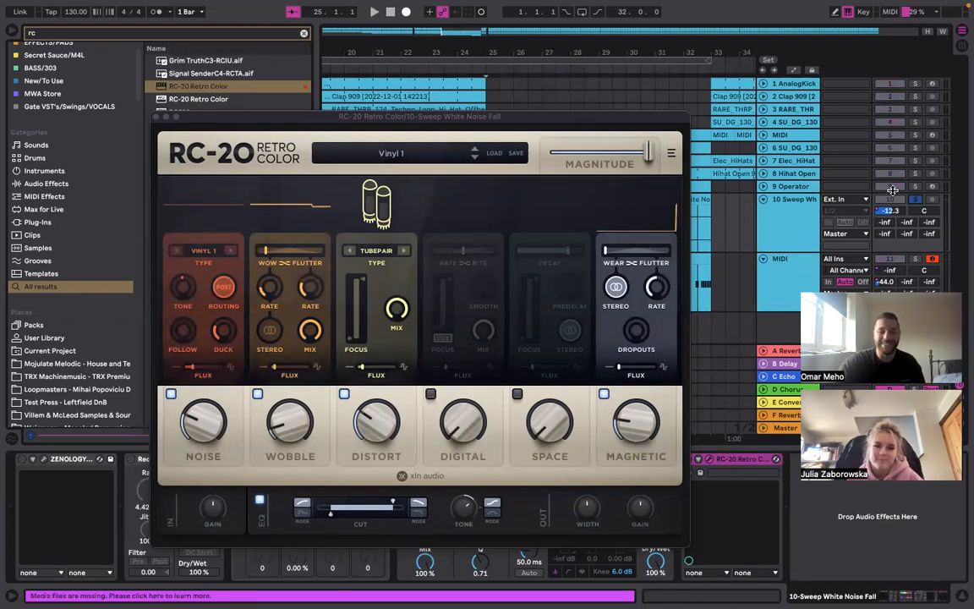
left_click(430, 162)
left_click(327, 233)
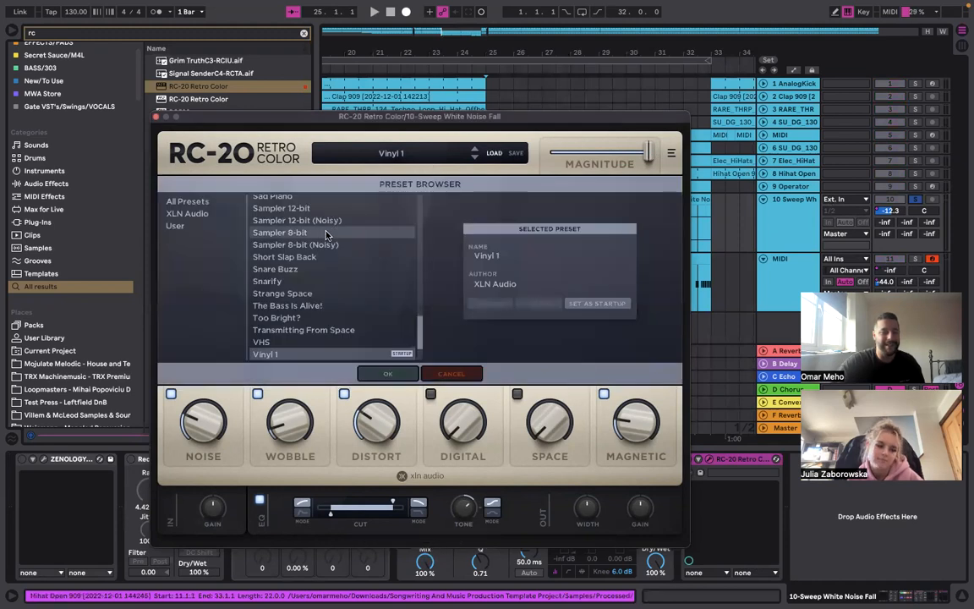
left_click(293, 281)
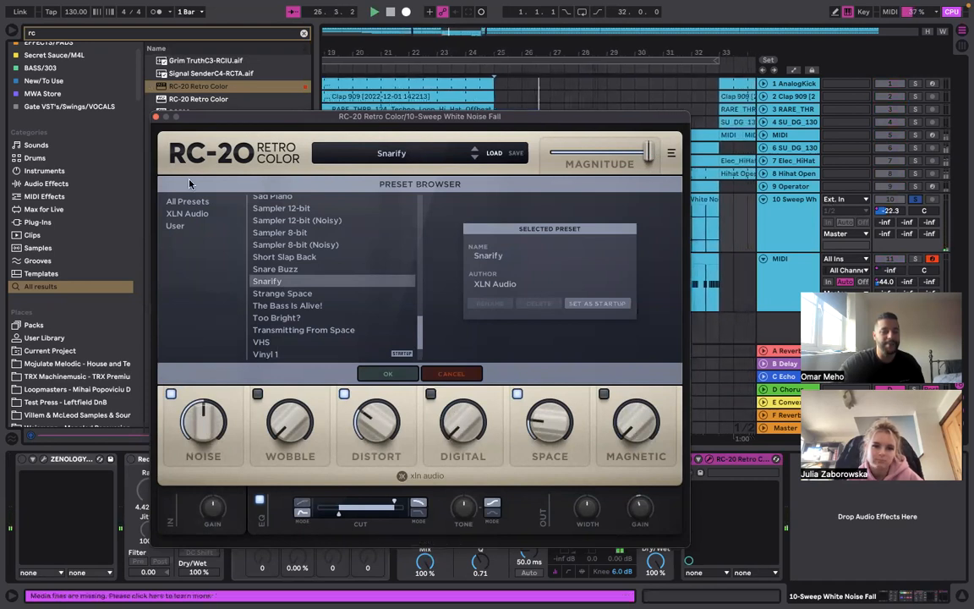
left_click_drag(284, 426, 331, 197)
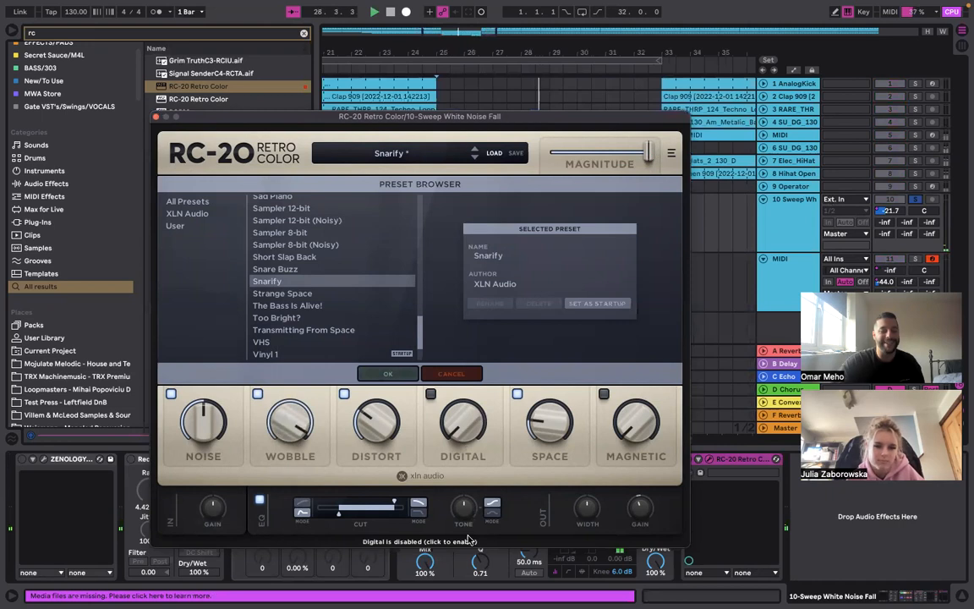
left_click_drag(463, 424, 490, 412)
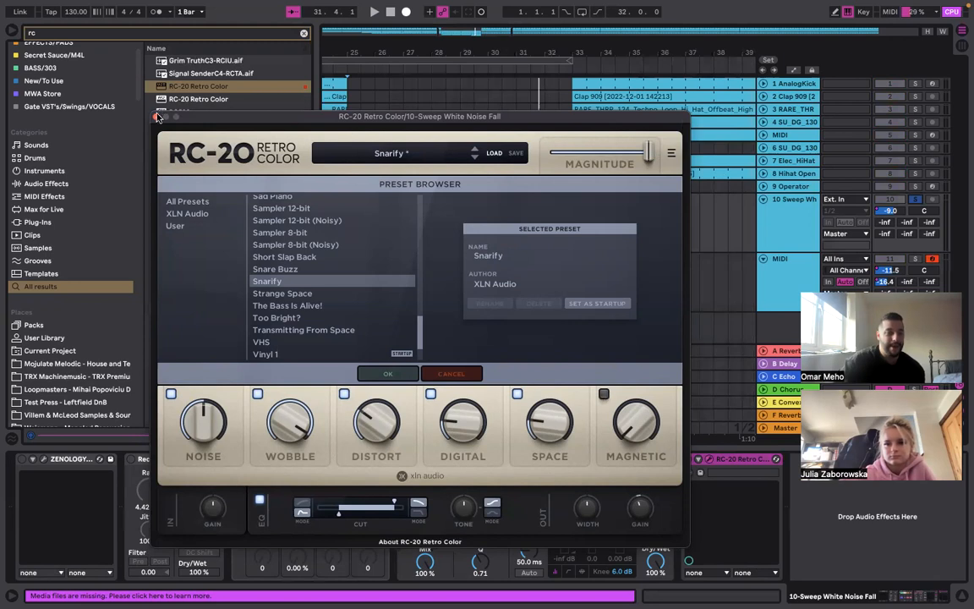
left_click(156, 118)
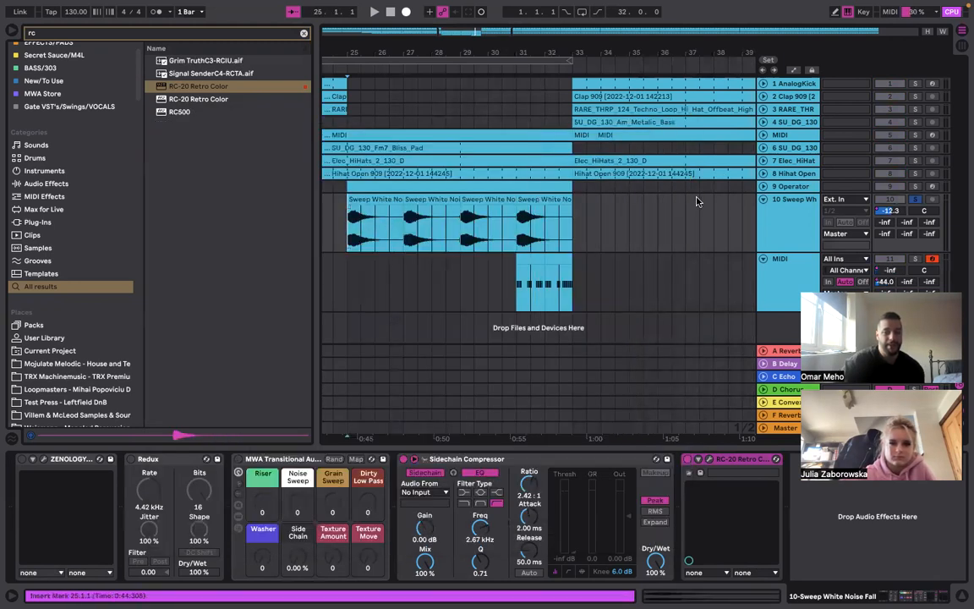
Show the Sweep White Noise track's volume automation and pull the level before bar 25 down to silence
right_click(888, 210)
left_click(885, 215)
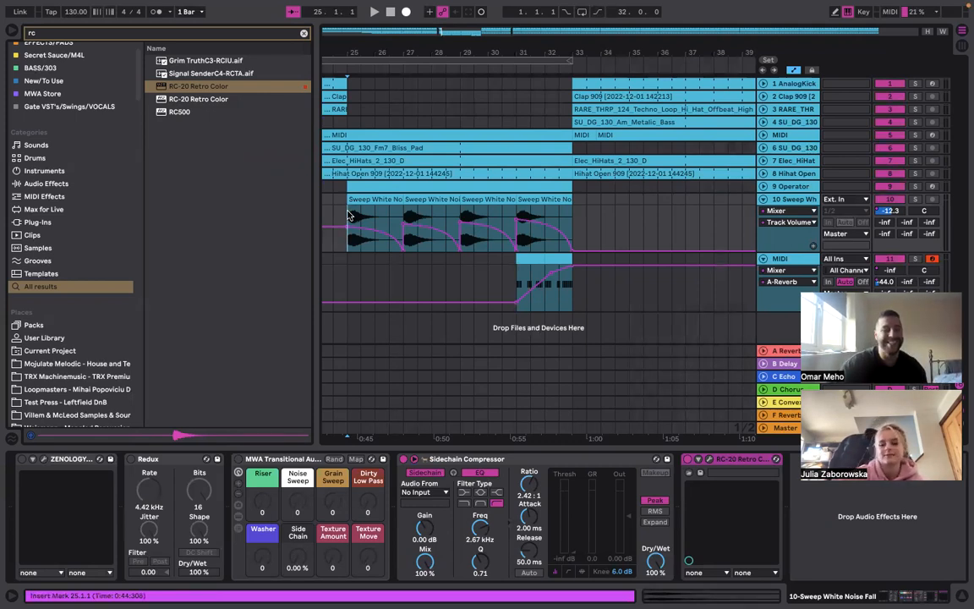
left_click_drag(342, 234, 347, 253)
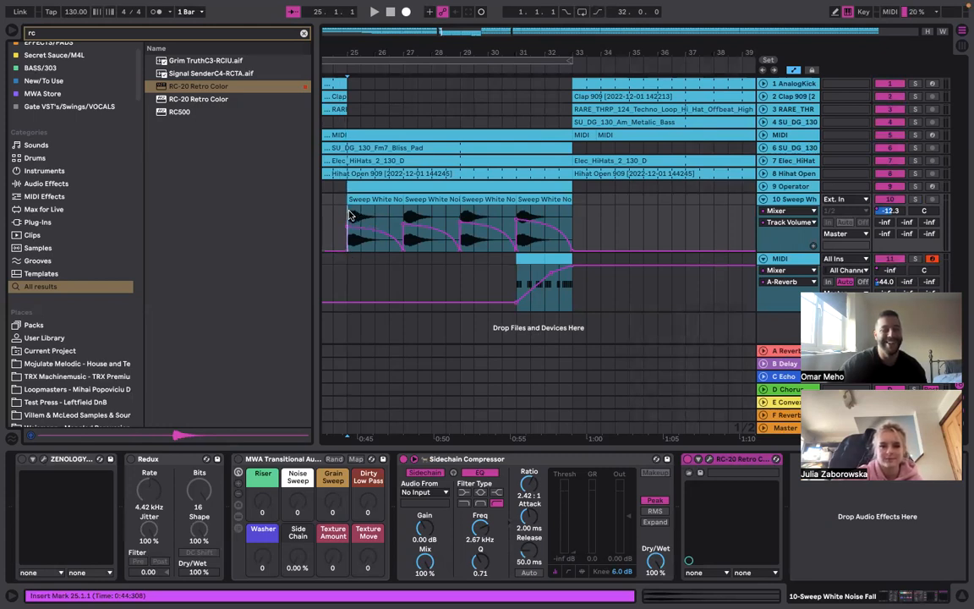
left_click(794, 71)
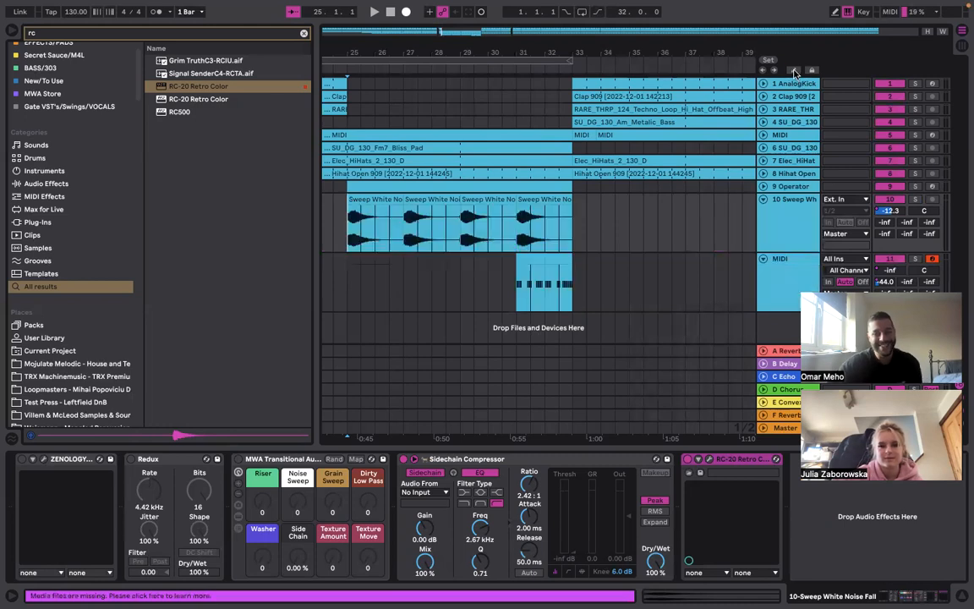
left_click(793, 71)
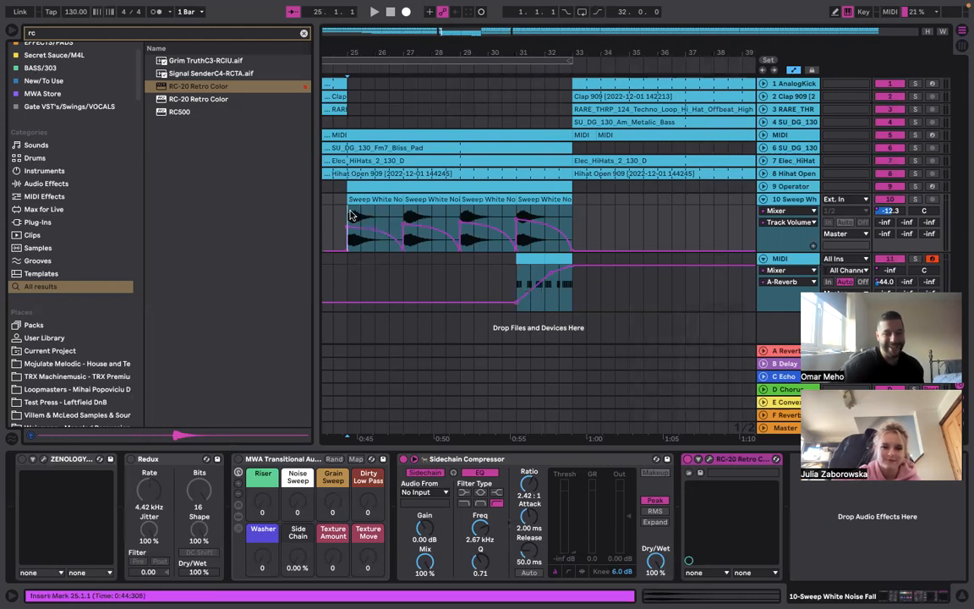
Play the first break from bar 25 into the drop, hide the automation lanes and save the Set
key("space")
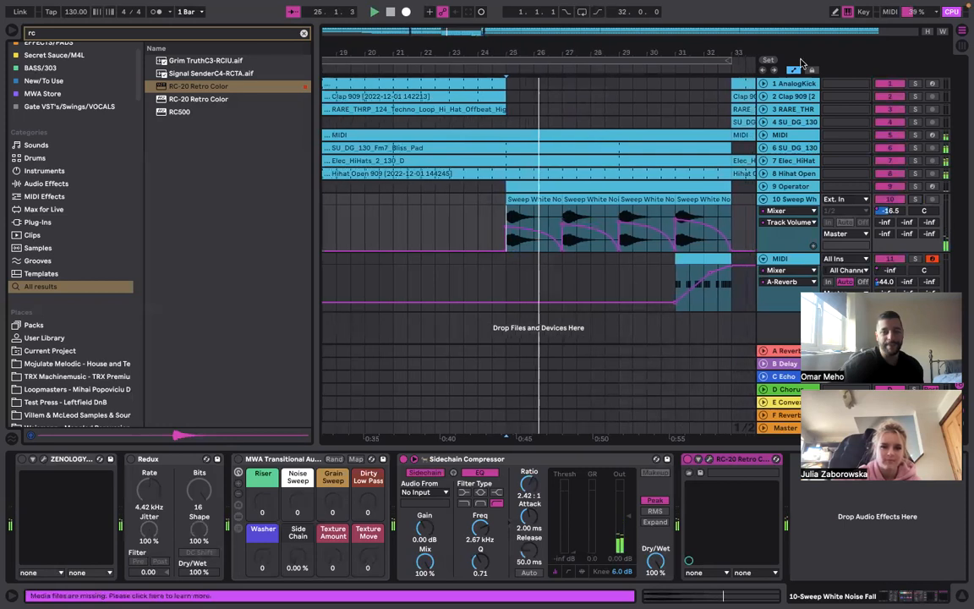
key("a")
key("minus")
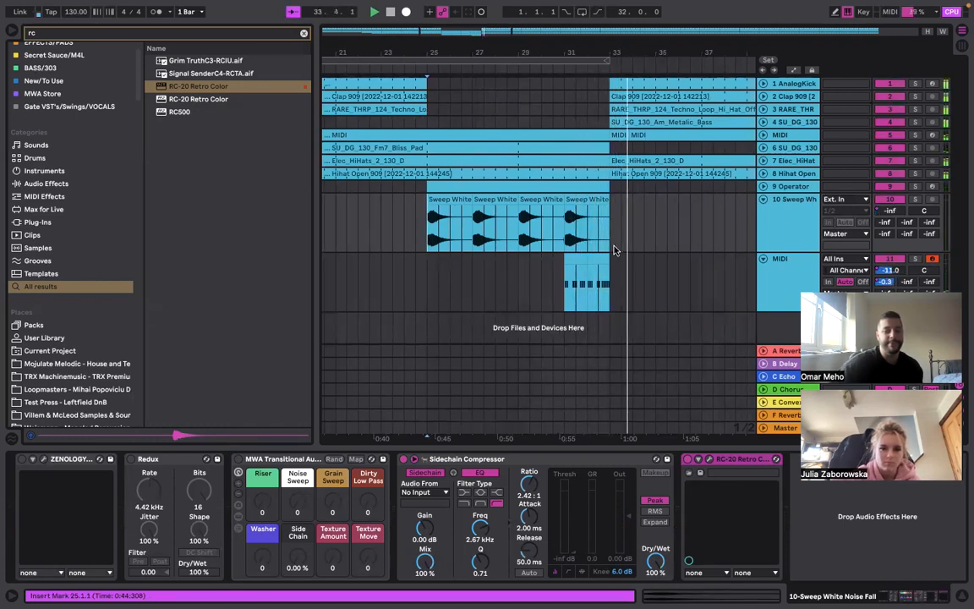
scroll(607, 254, "down", 5)
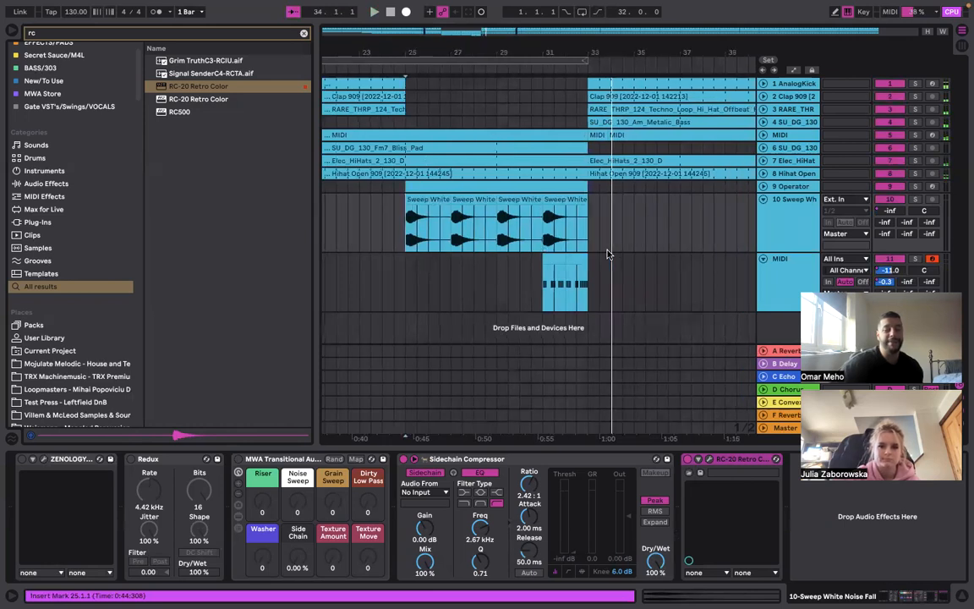
key("super+s")
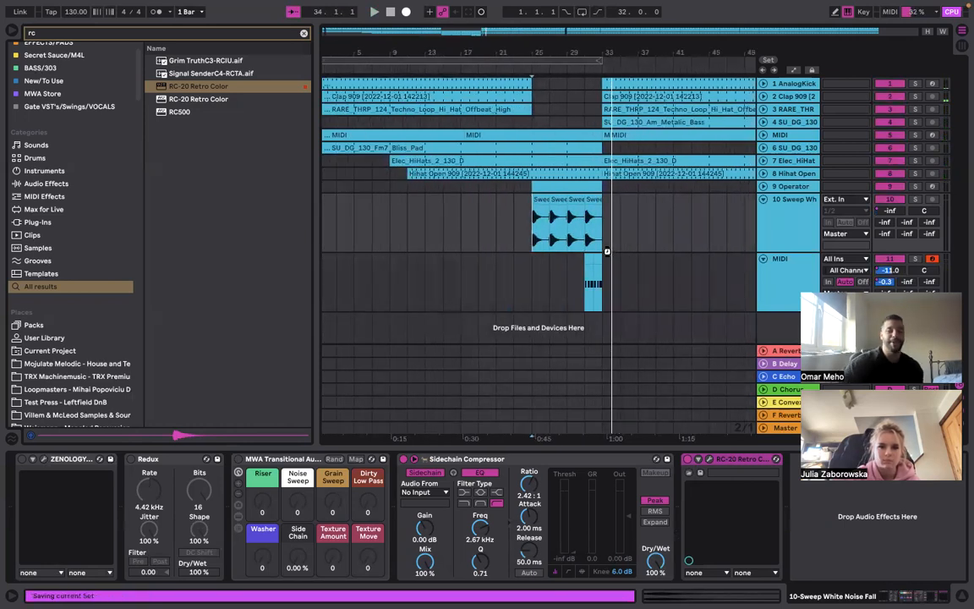
Clear the clips on all tracks between bars 65 and 81 to open a second break
left_click(777, 230)
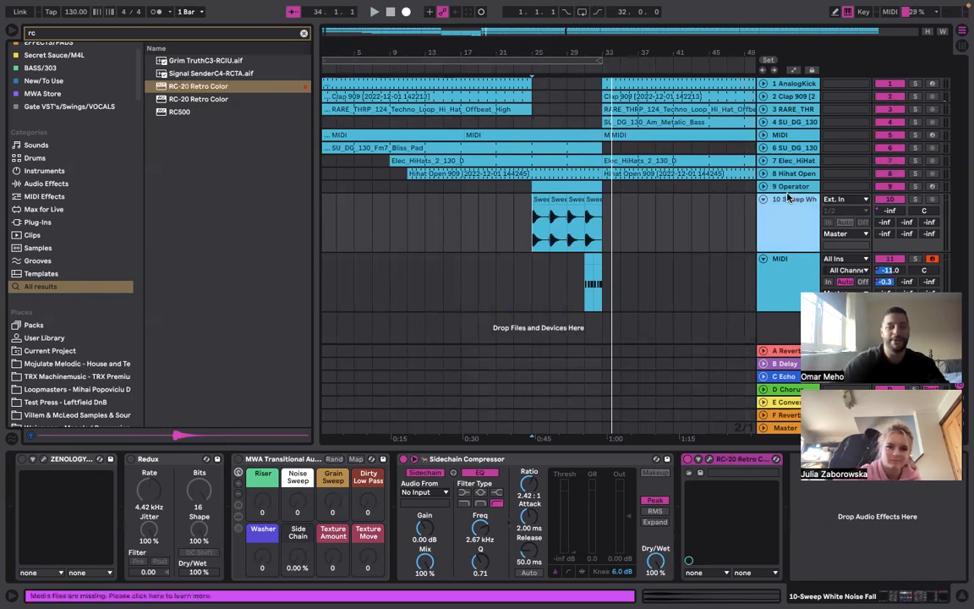
key("minus")
key("minus")
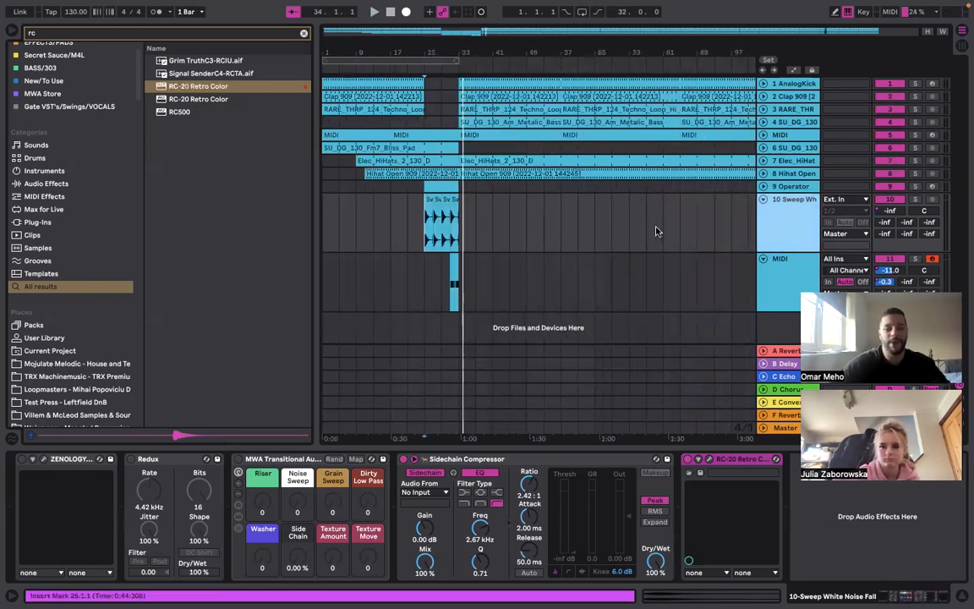
left_click_drag(560, 215, 626, 148)
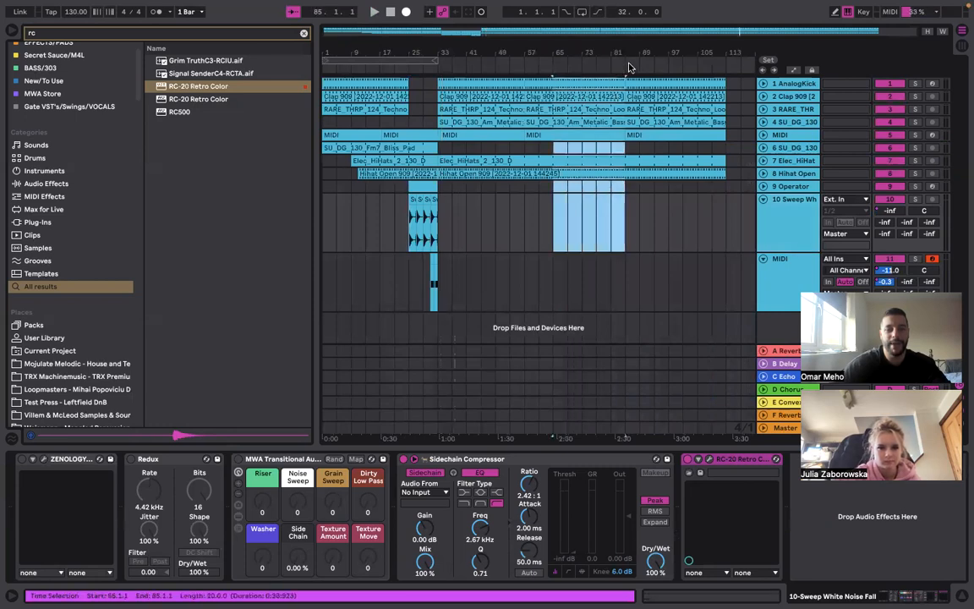
key("Delete")
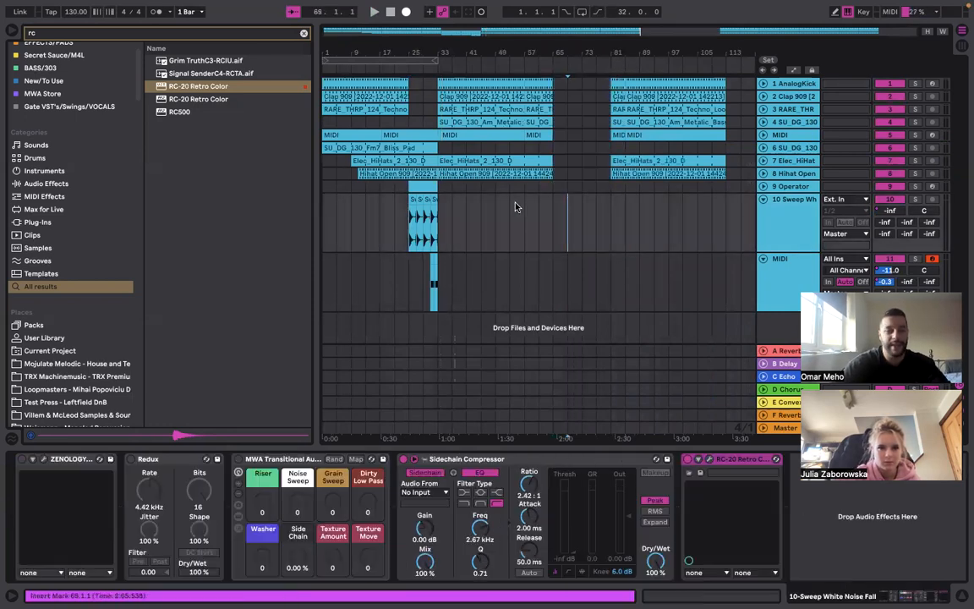
Copy the Fm7 Bliss Pad clip to bar 65 and trim it to end at bar 81
left_click(394, 148)
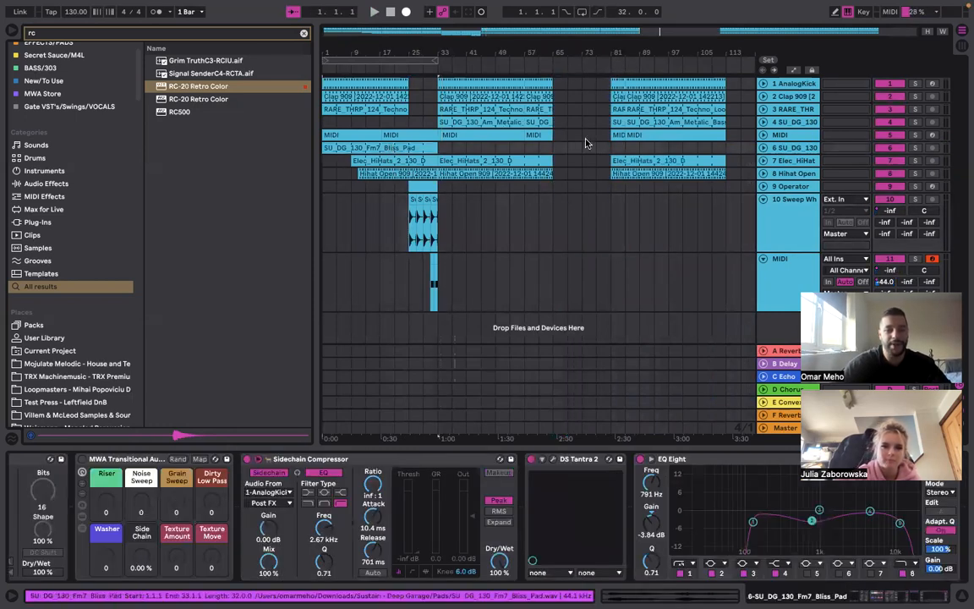
left_click(553, 148)
key("super+v")
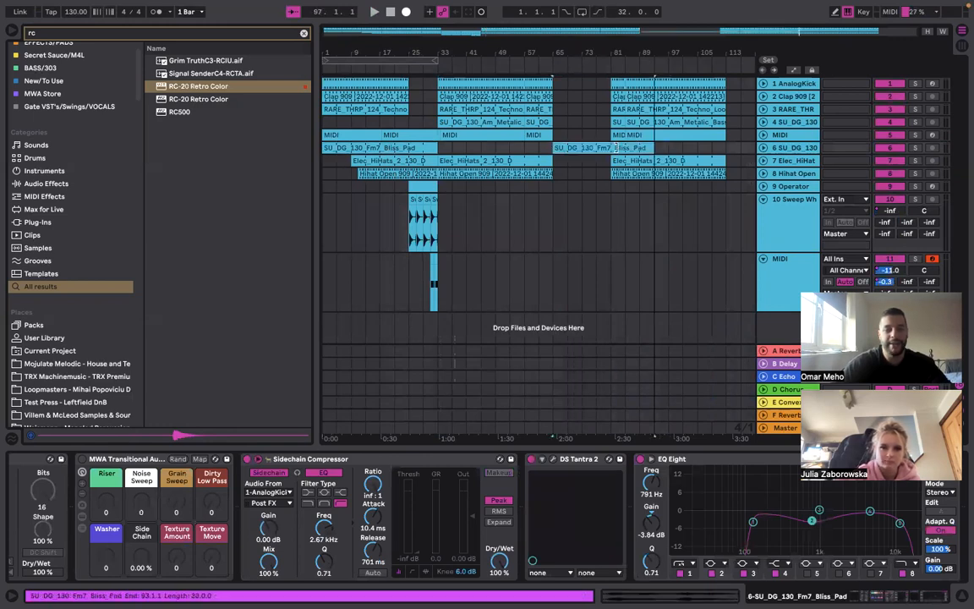
left_click_drag(616, 148, 611, 148)
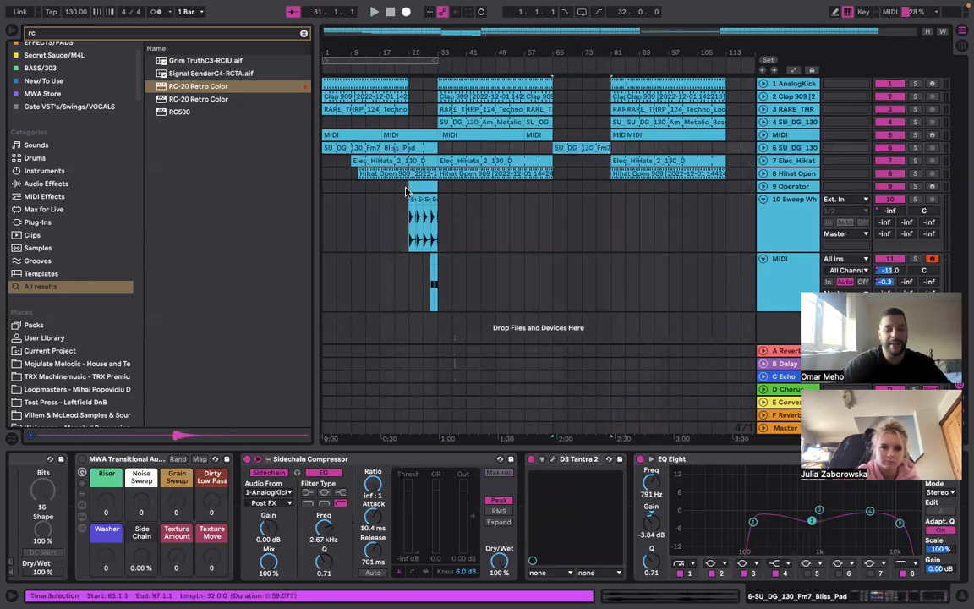
Copy the riser, noise sweeps and snare fill from bars 25 to 33 and paste them at bar 73
left_click(427, 281)
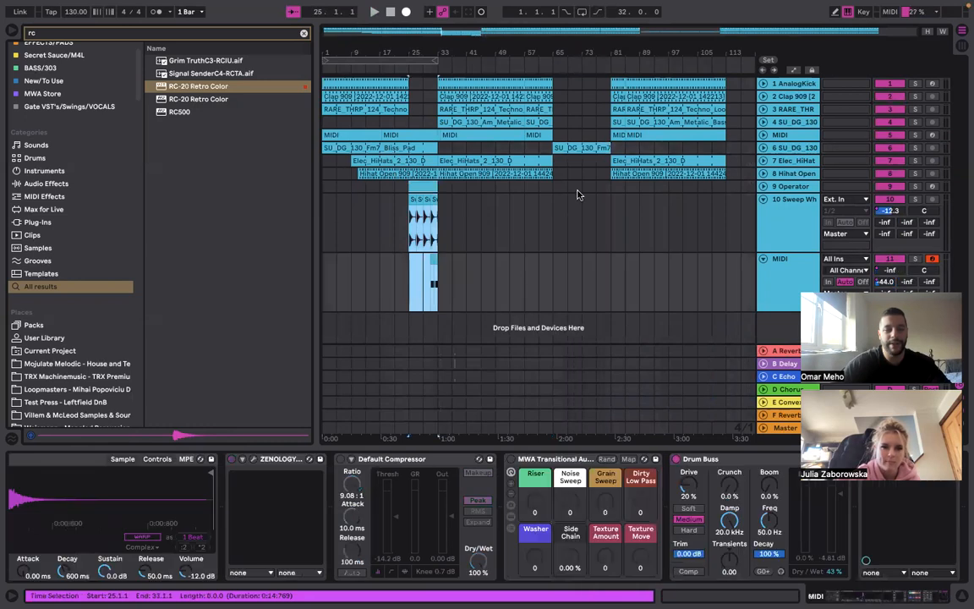
key("super+c")
left_click(579, 196)
key("super+v")
left_click(587, 188)
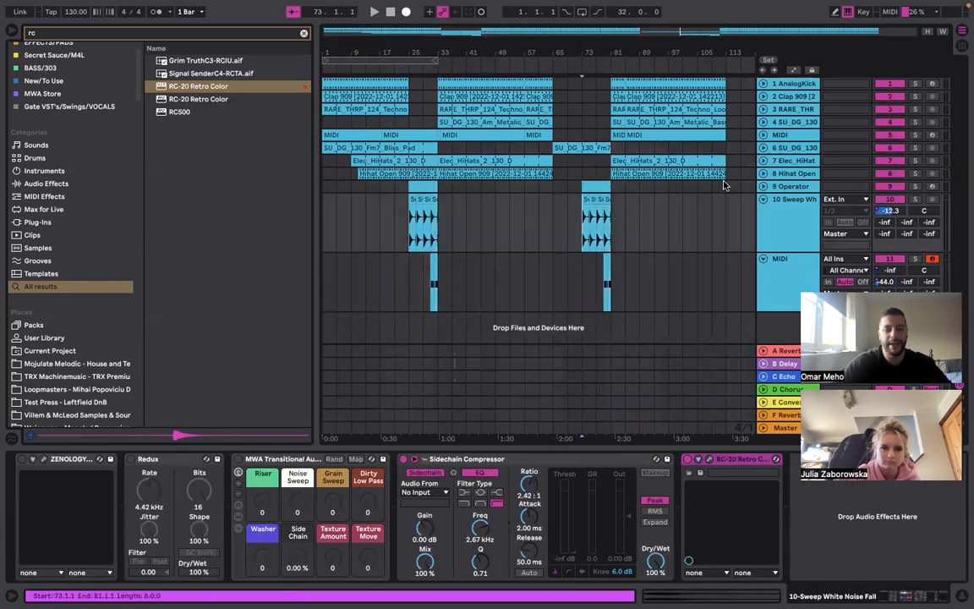
Unfold the Operator track, extend the white noise sweeps back to bar 65 and show their track volume automation
left_click(766, 188)
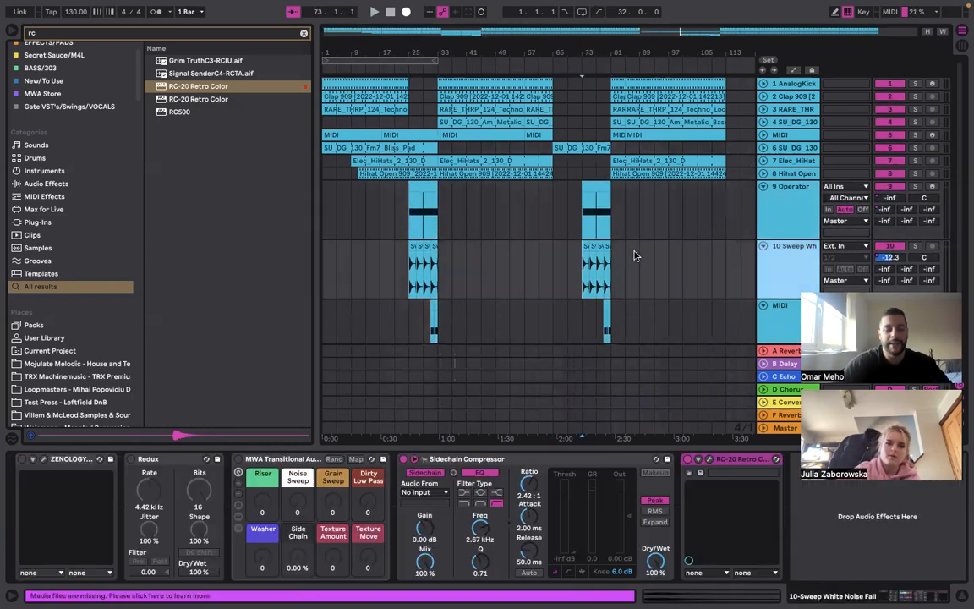
left_click_drag(578, 260, 555, 263)
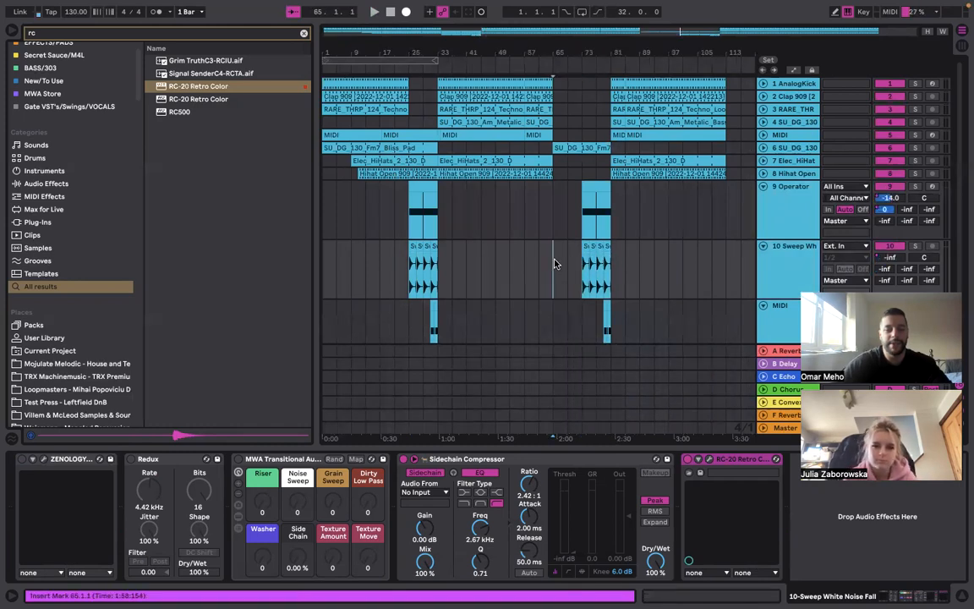
right_click(897, 260)
left_click(886, 265)
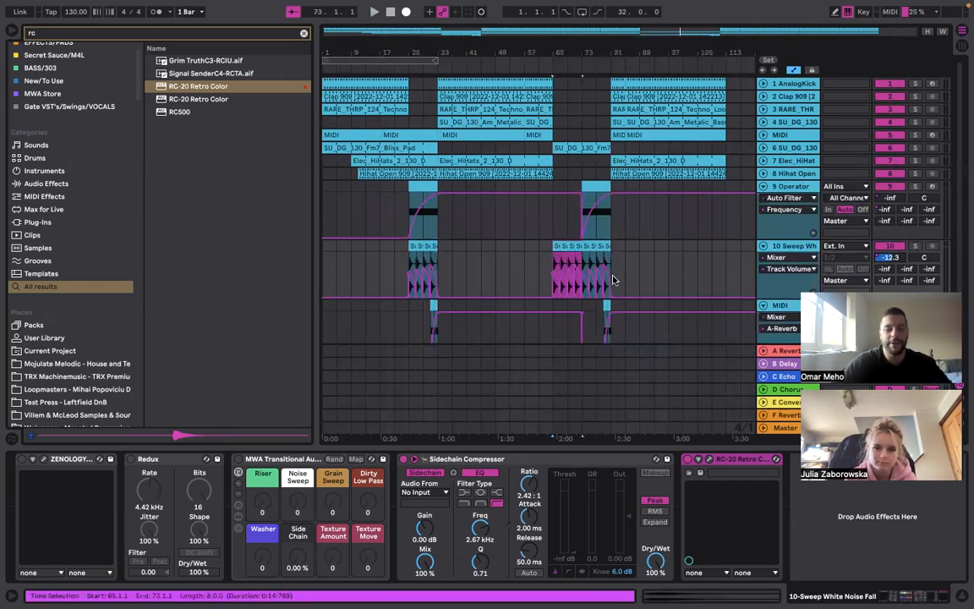
Replace the second break's pulsing sweep volume automation with one curved rise from bar 65 to about -7 dB at bar 81
scroll(613, 280, "up", 5)
scroll(615, 280, "left", 1)
scroll(615, 280, "left", 1)
left_click(564, 254)
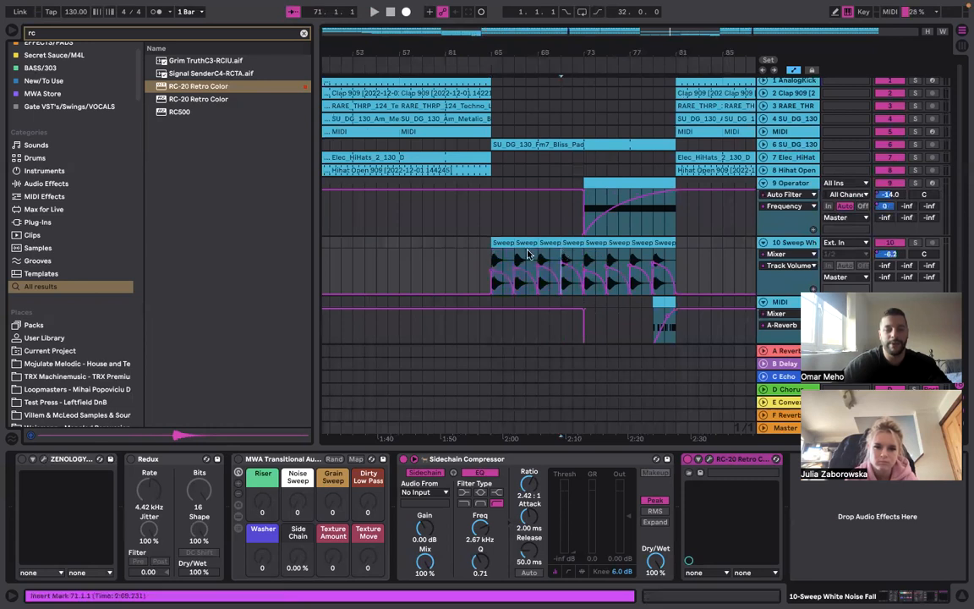
left_click_drag(491, 271, 675, 257)
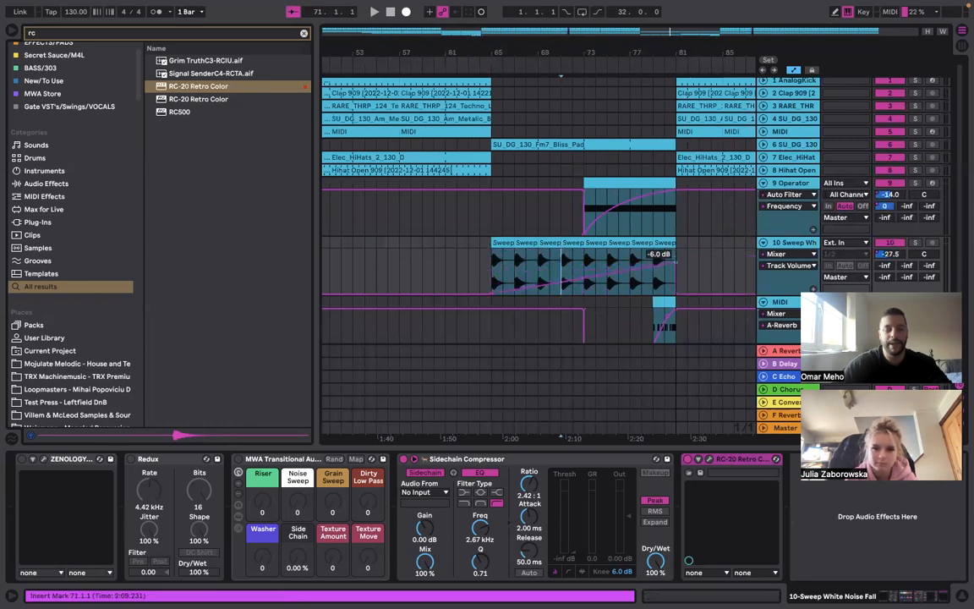
left_click_drag(610, 277, 608, 269)
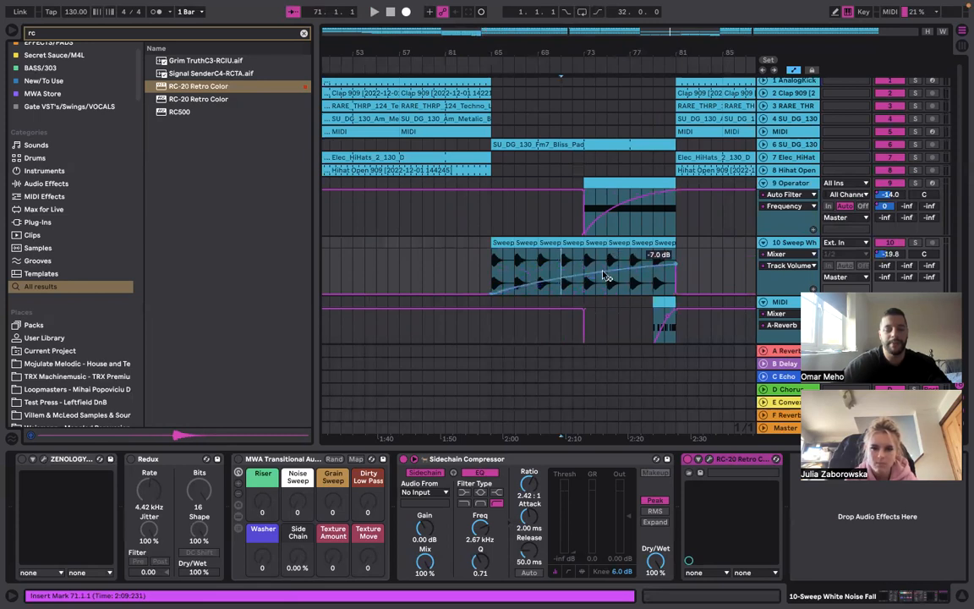
Play the second break from bar 65 and hide the automation lanes
left_click(493, 271)
key("space")
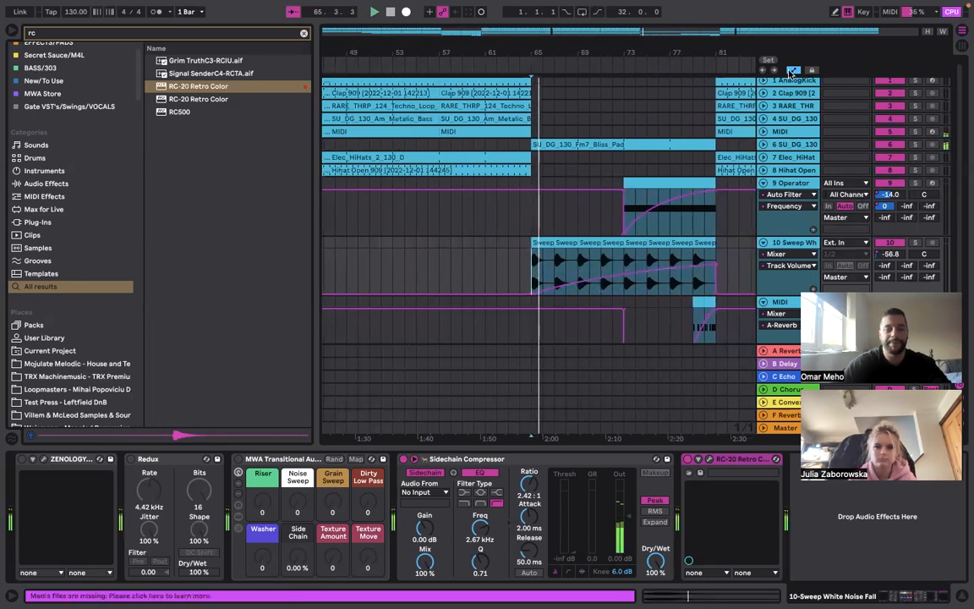
left_click(793, 70)
scroll(637, 215, "right", 2)
Unfold the Fm7 Bliss Pad track and duplicate its DS Tantra 2 effect
left_click(762, 131)
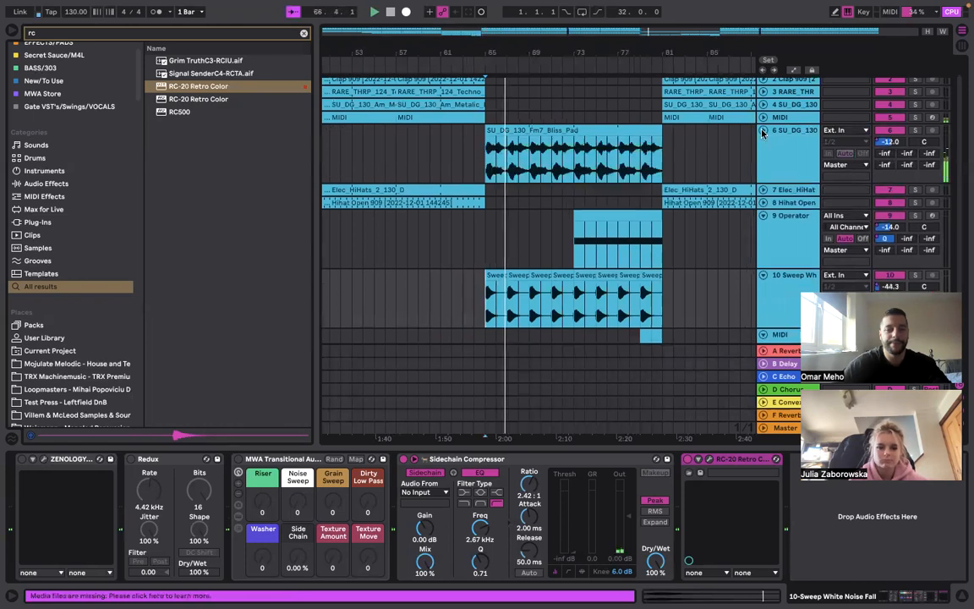
left_click(790, 141)
scroll(630, 463, "left", 3)
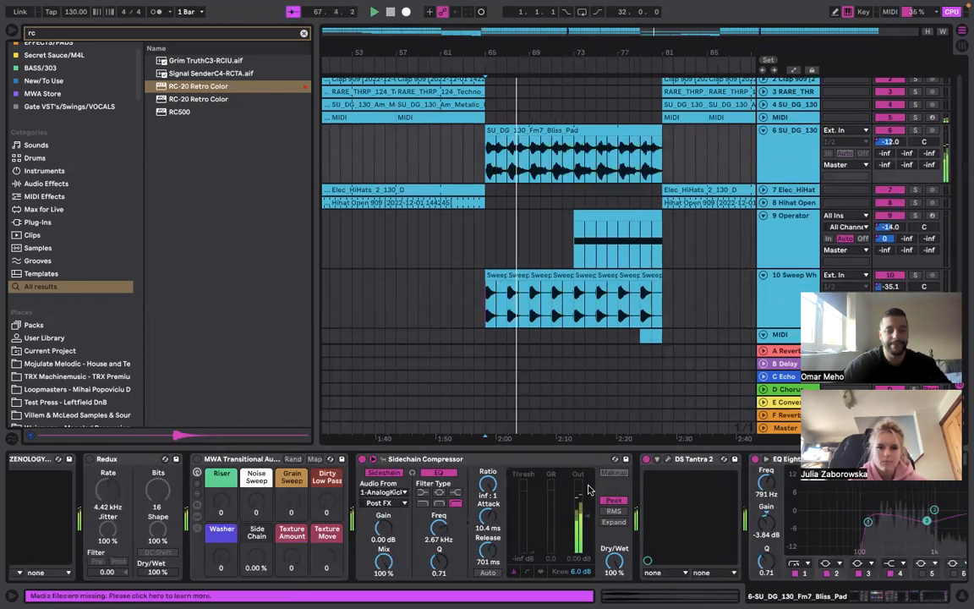
left_click(636, 461)
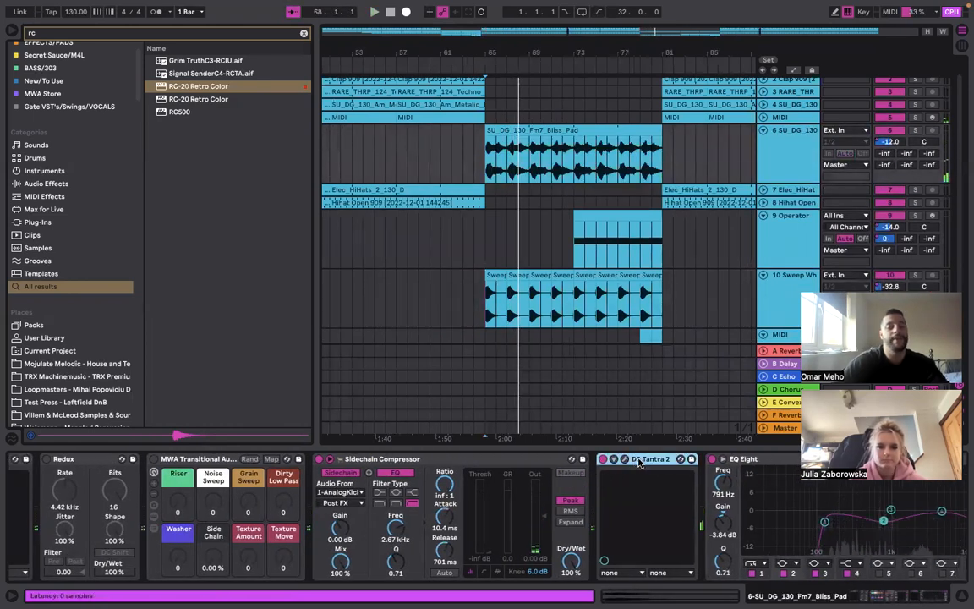
right_click(639, 462)
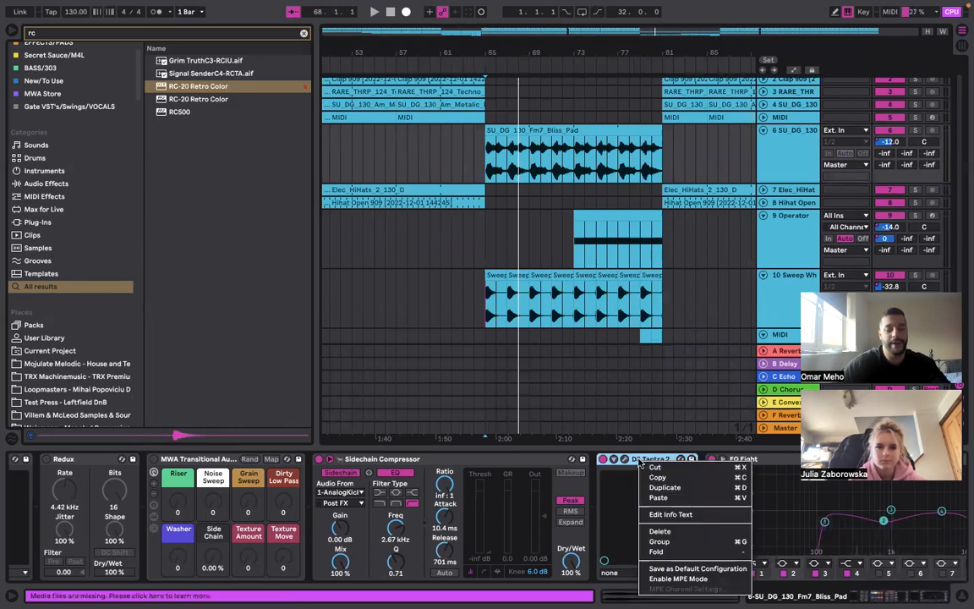
left_click(640, 461)
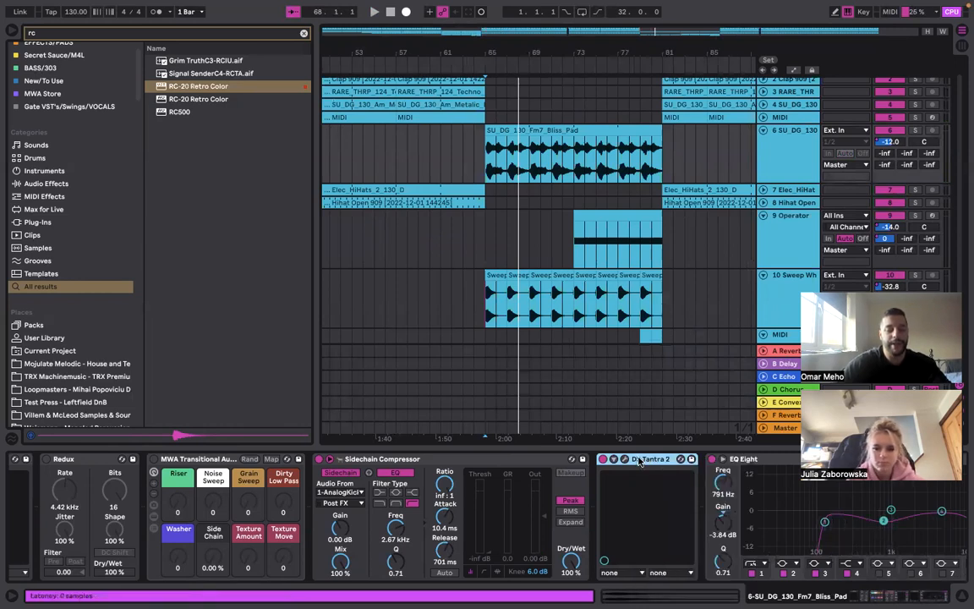
key("super+d")
Automate the first DS Tantra 2's Device On to switch off between the two pad sections
right_click(605, 461)
left_click(622, 468)
scroll(508, 212, "down", 5)
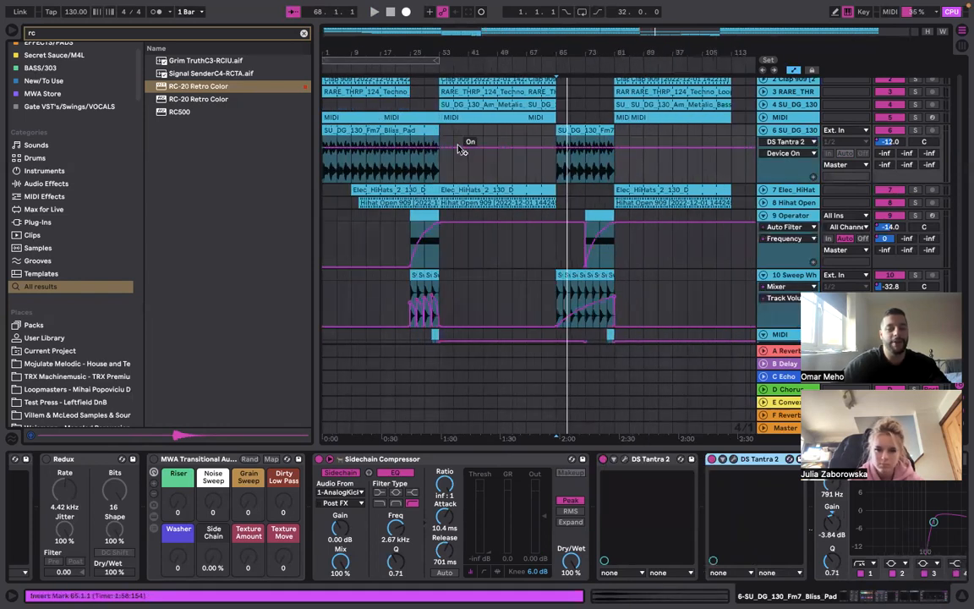
left_click(458, 148)
left_click_drag(484, 148, 484, 171)
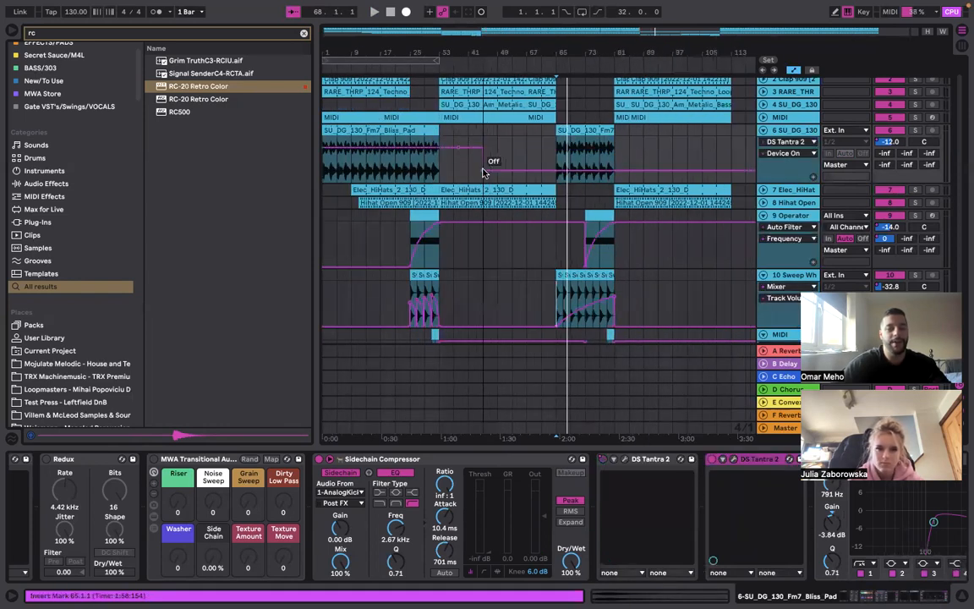
Automate the second DS Tantra 2's Device On to stay off for the first pad section and switch on before bar 65
right_click(713, 460)
left_click(720, 466)
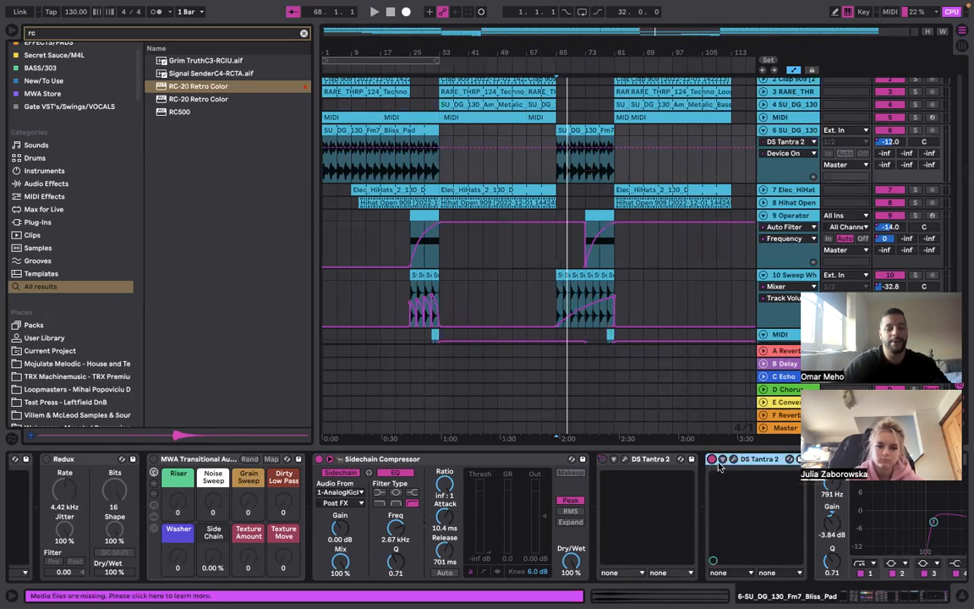
left_click(519, 148)
left_click_drag(498, 148, 497, 171)
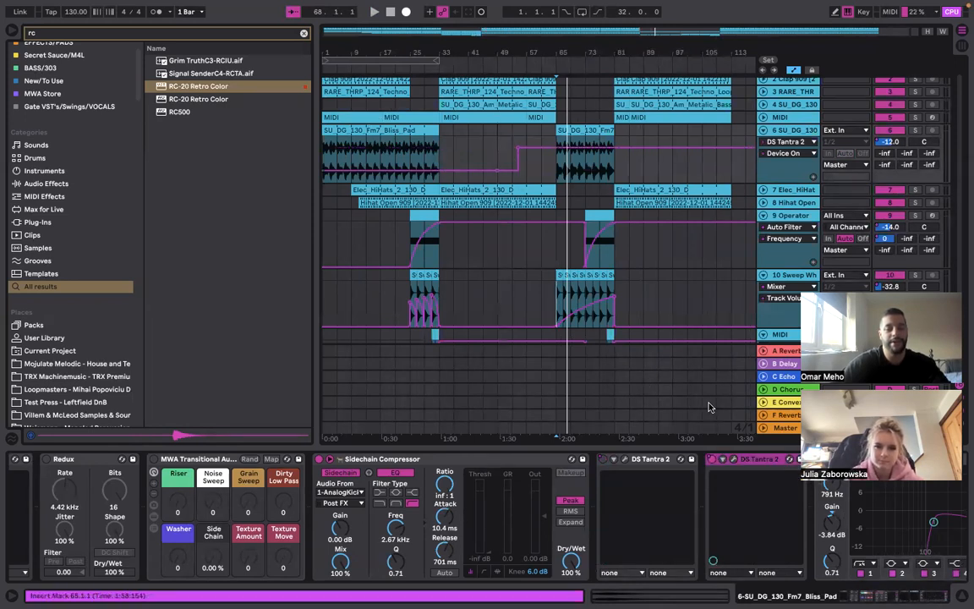
Open the second DS Tantra 2's window, move it aside and play the pad in the second break
left_click(733, 461)
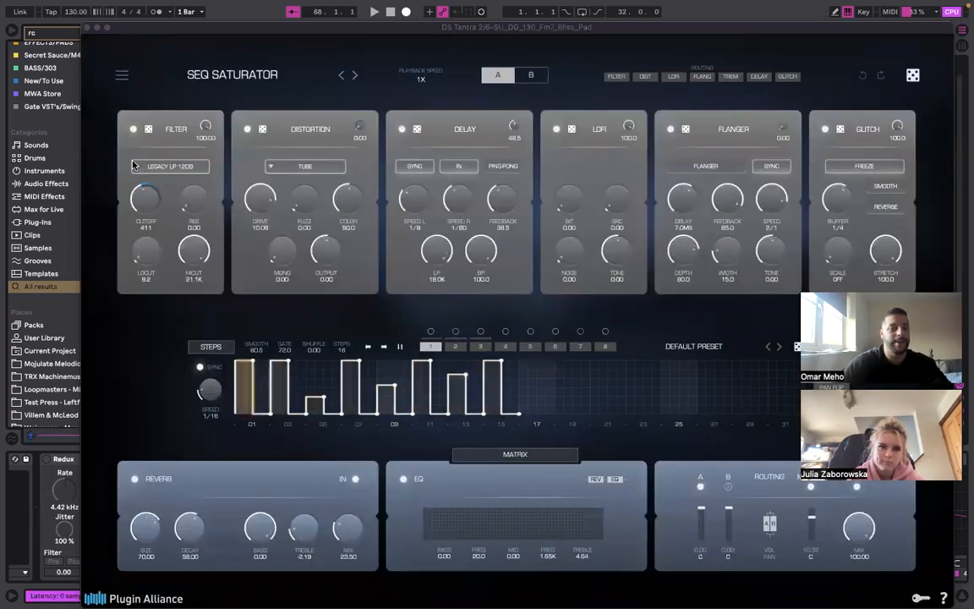
left_click_drag(524, 27, 518, 167)
left_click(565, 118)
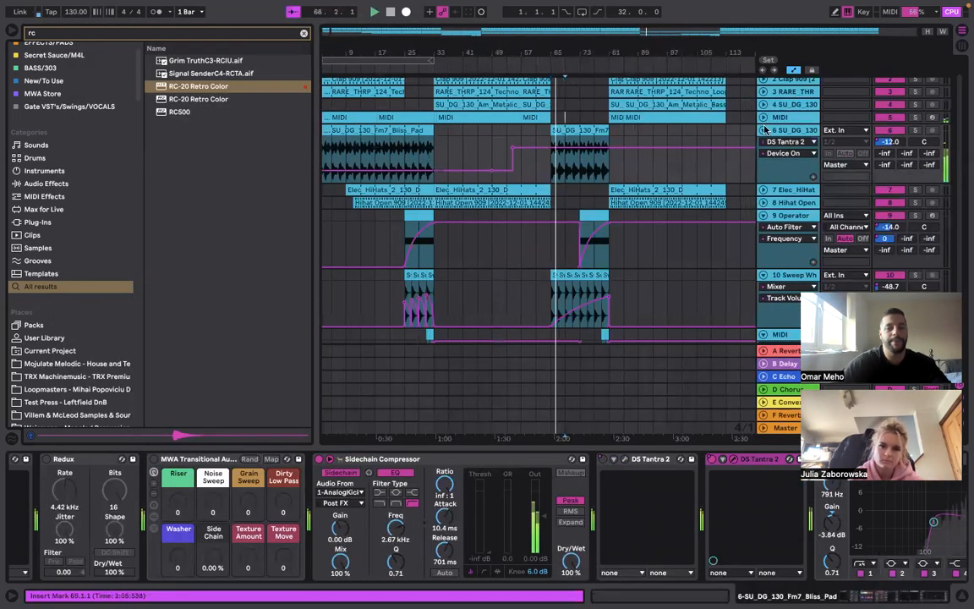
Randomize all settings of the pad's second DS Tantra 2 and close its window
key("space")
left_click(799, 129)
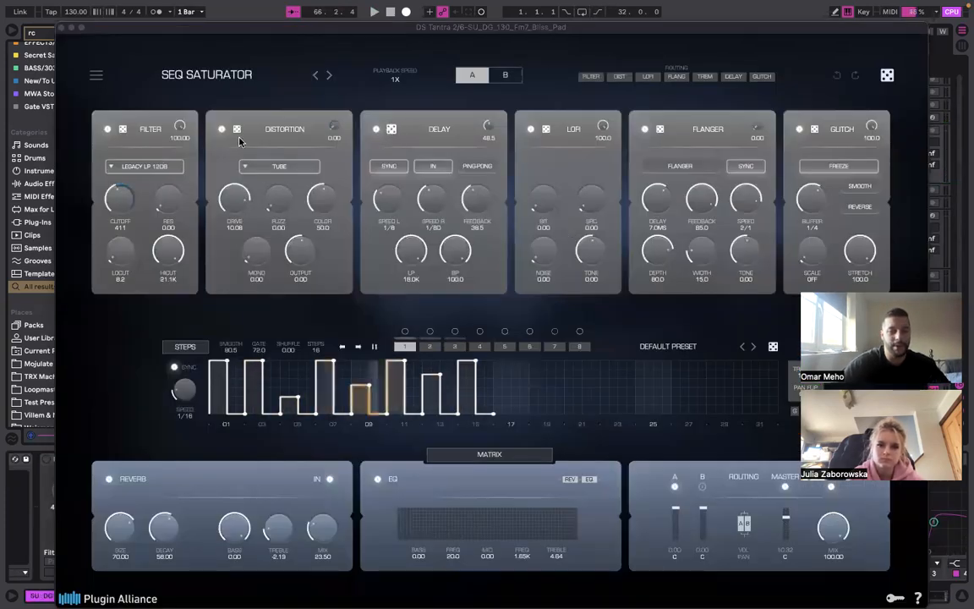
left_click_drag(472, 31, 469, 216)
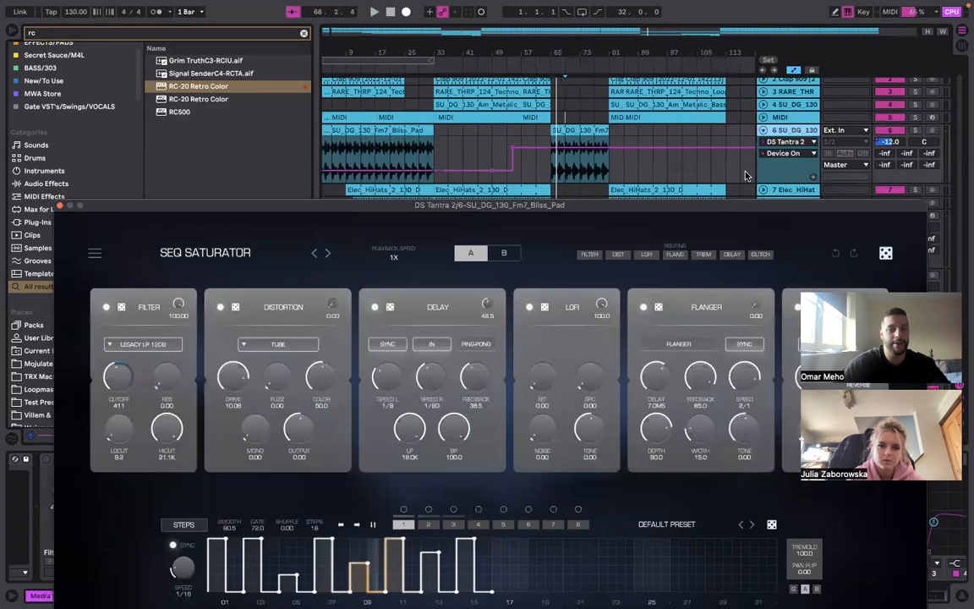
left_click(885, 260)
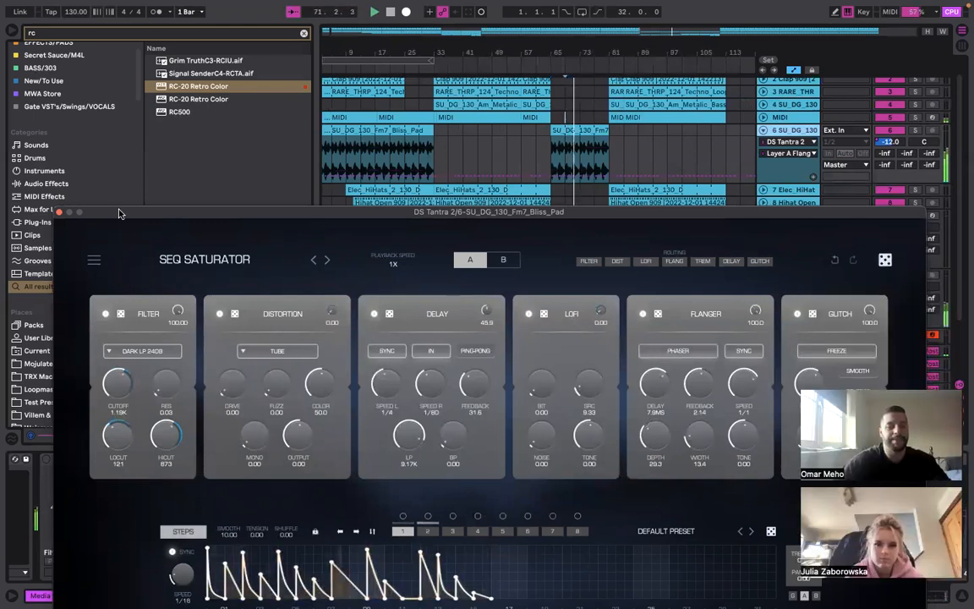
key("super+w")
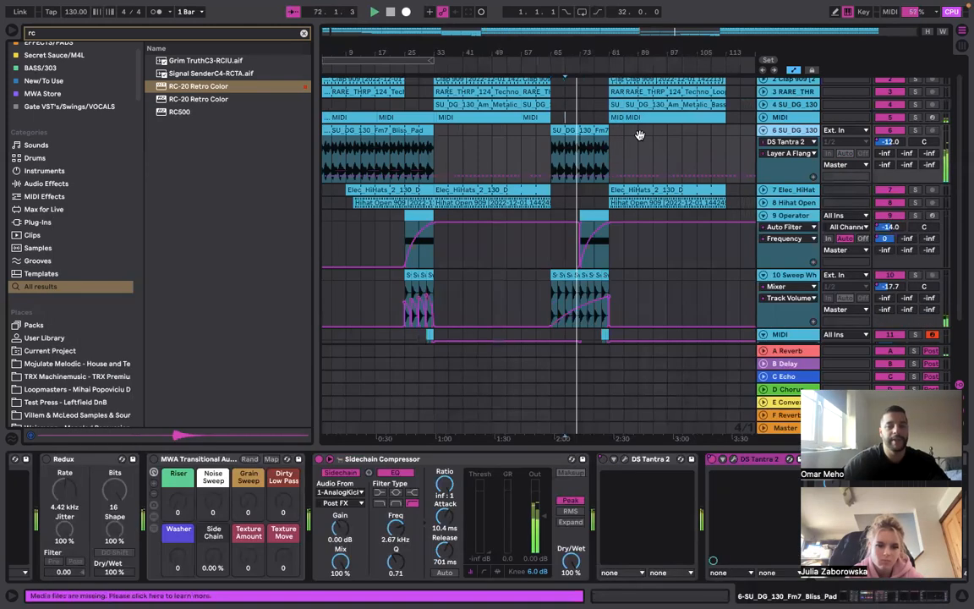
Open the second-break Fm7 Bliss Pad clip and set its warp mode to Beats
double_click(604, 145)
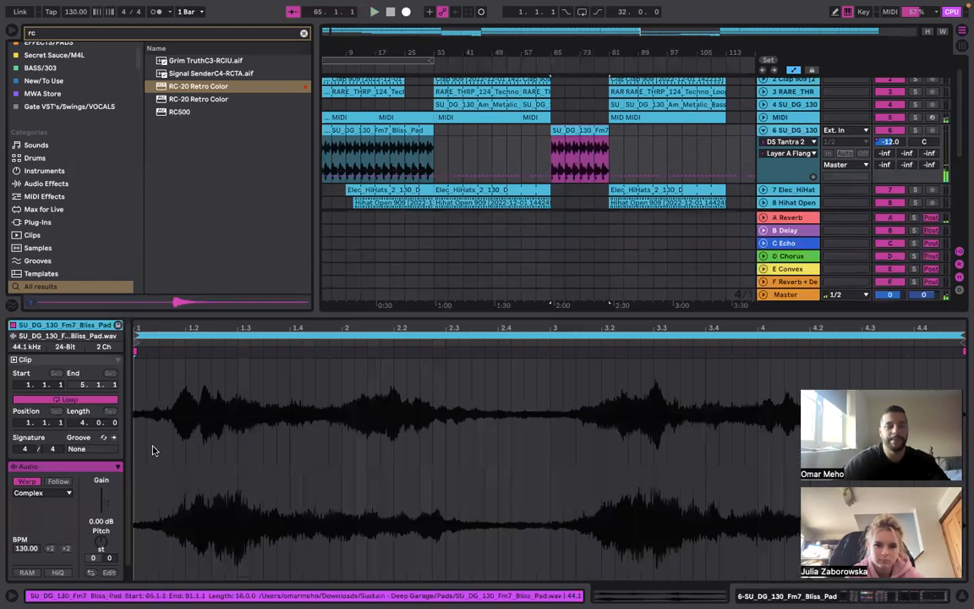
left_click(46, 493)
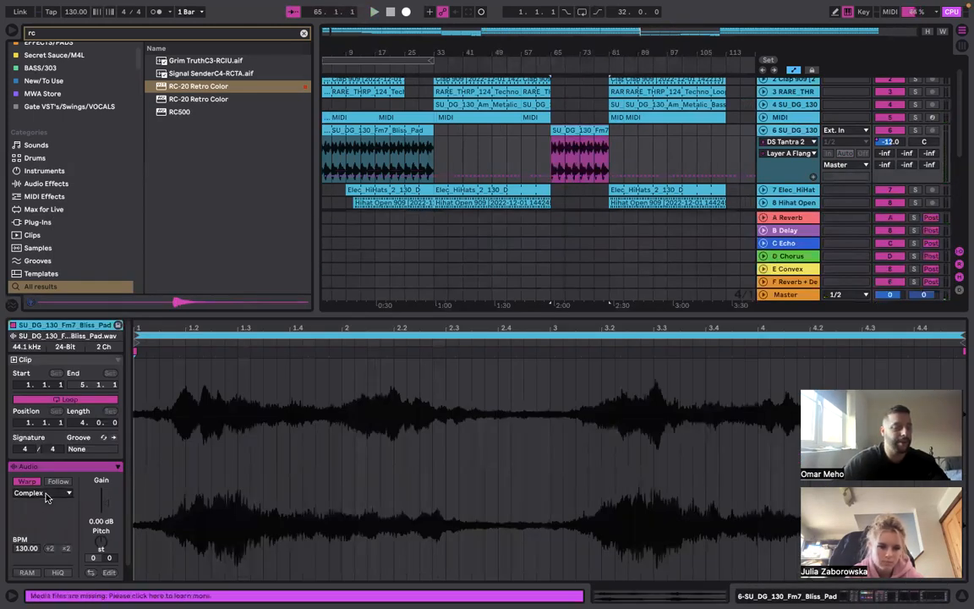
left_click(40, 511)
left_click(39, 494)
left_click(36, 504)
left_click(29, 524)
left_click(30, 533)
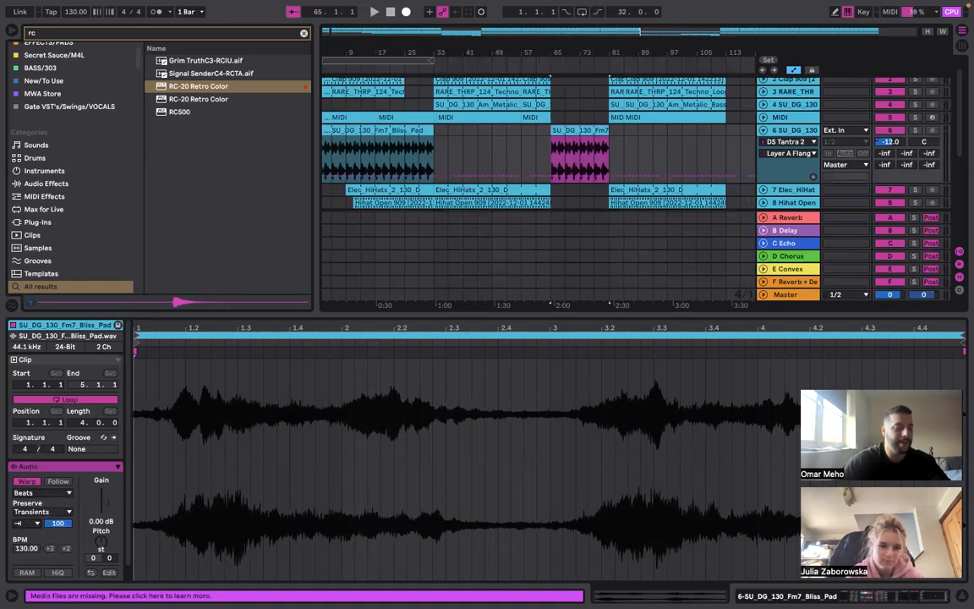
Play the pad clip while setting its Beats envelope to 50 and Preserve to 1/32
key("space")
mouse_move(56, 526)
left_mouse_down()
mouse_move(57, 514)
mouse_move(65, 527)
left_mouse_up()
left_click(55, 513)
left_click(39, 572)
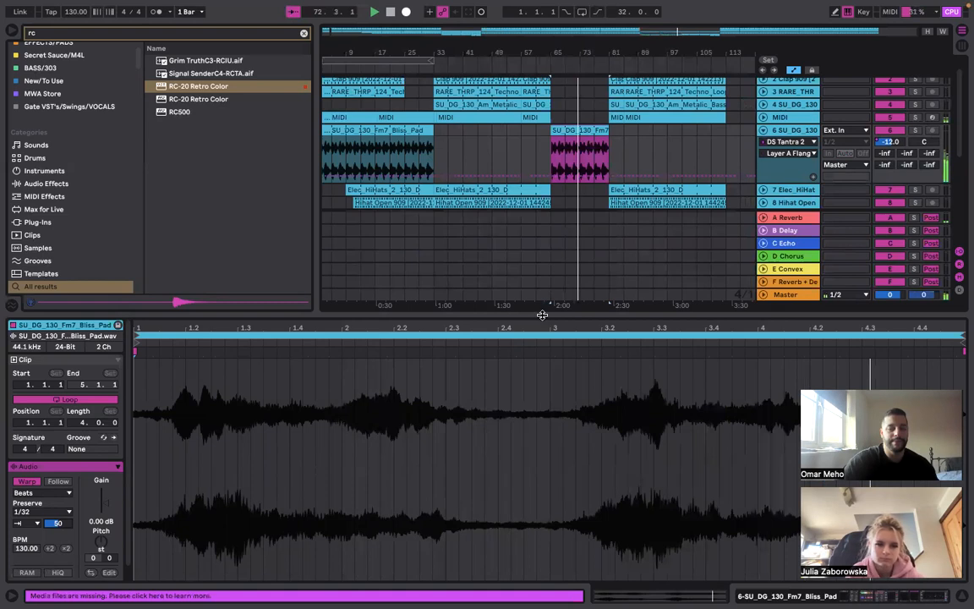
Hide the clip detail view and focus the arrangement on the second break
left_click_drag(542, 316, 548, 333)
left_click(805, 234)
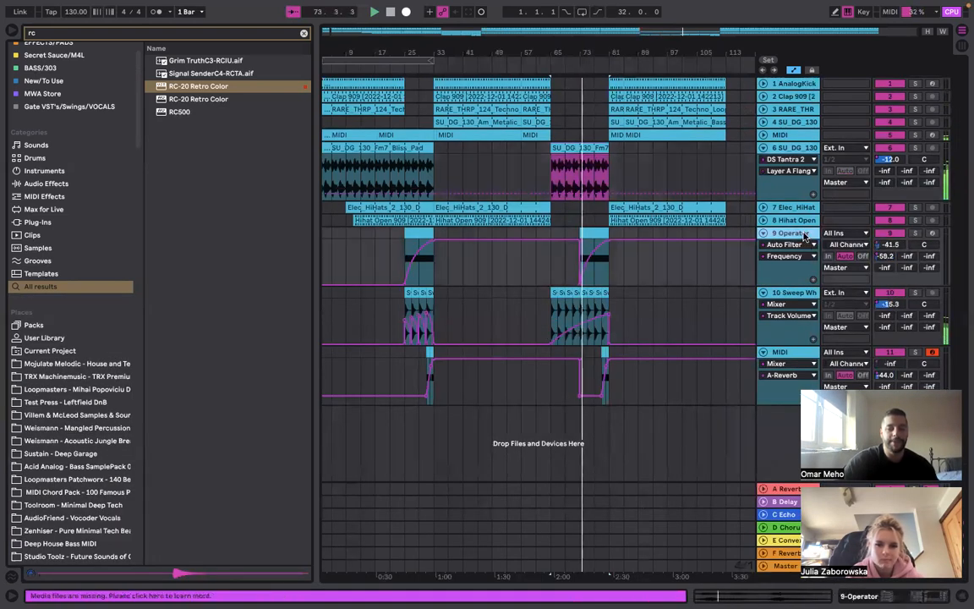
double_click(804, 235)
left_click_drag(618, 446, 616, 463)
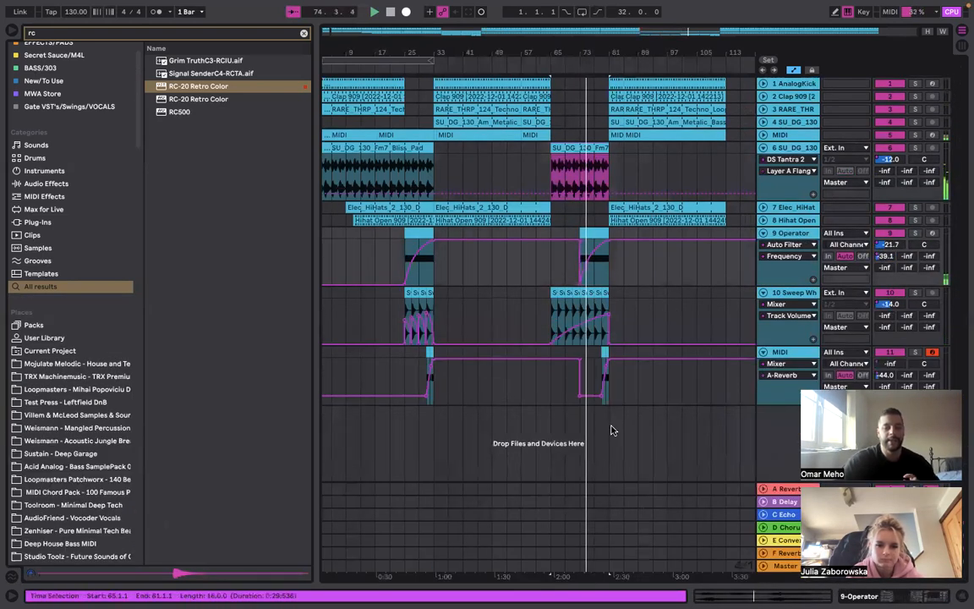
scroll(613, 431, "up", 5)
left_click(581, 358)
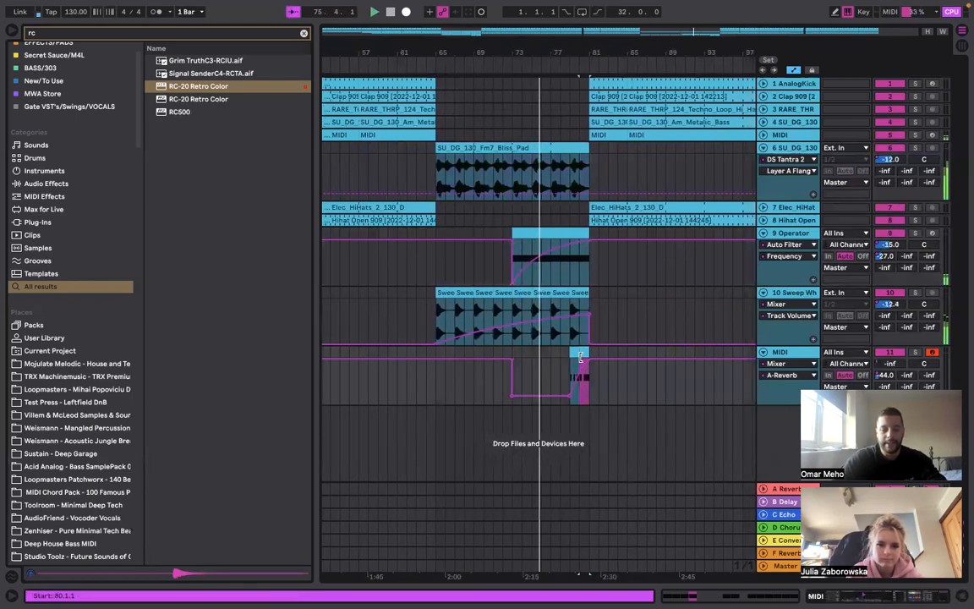
left_click_drag(573, 371, 587, 353)
key("super+c")
left_click(542, 355)
key("super+v")
key("super+v")
key("super+v")
key("super+z")
key("super+z")
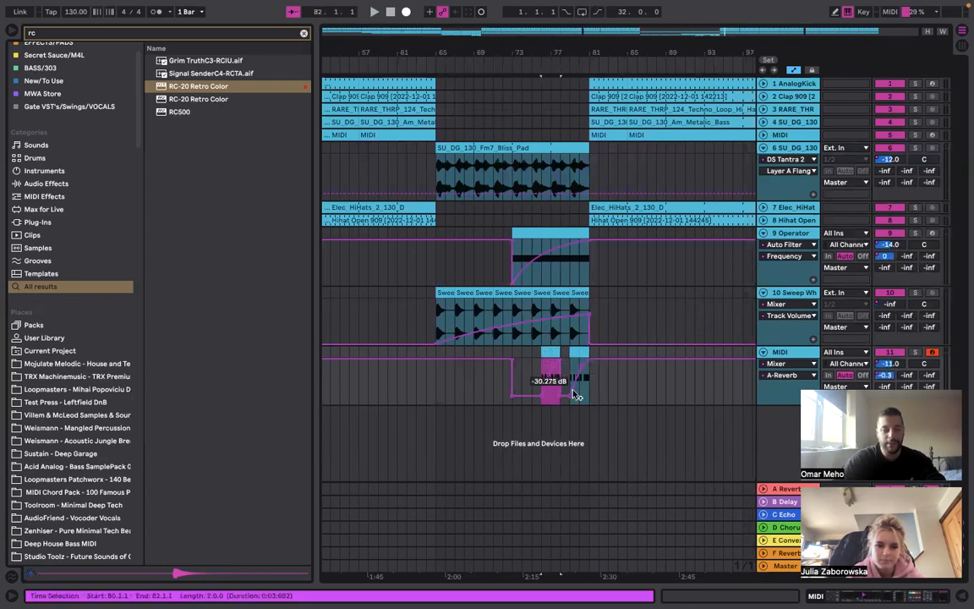
key("super+z")
Copy the two-bar snare fill to bar 77 and make its A-Reverb send one ramp up to bar 81
scroll(571, 368, "up", 3)
left_click(594, 353)
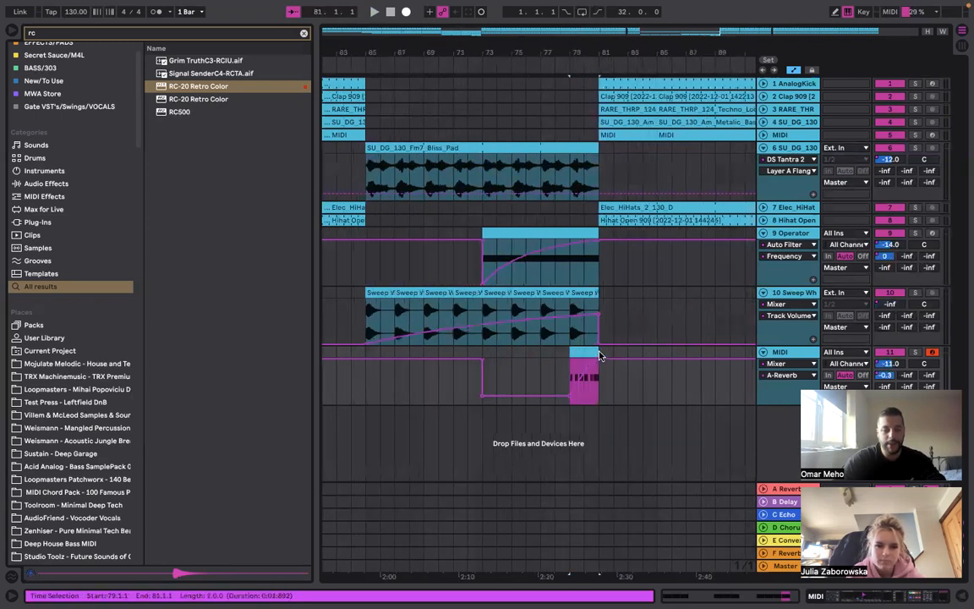
left_click(541, 361)
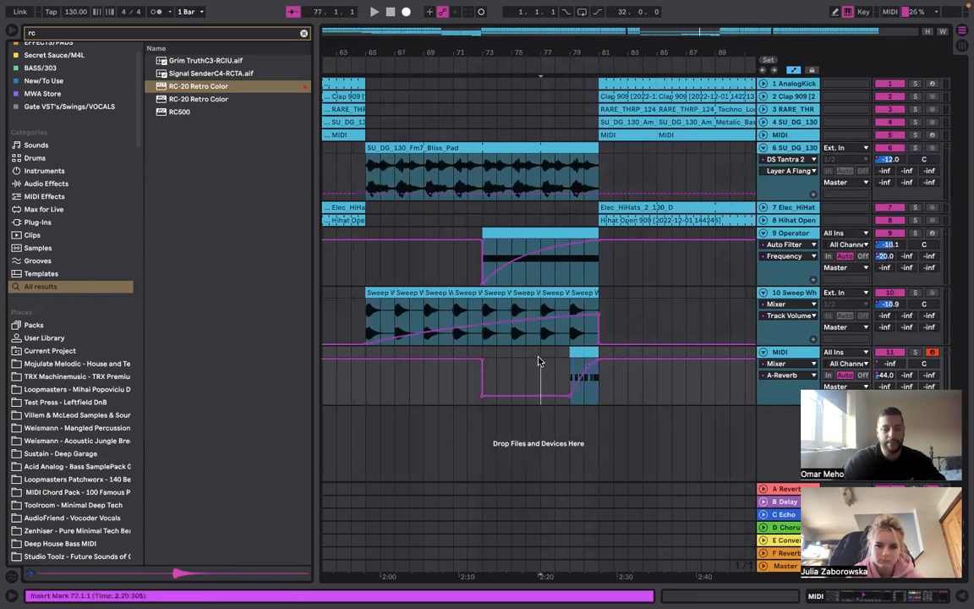
key("super+v")
left_click(613, 376)
left_click_drag(568, 360, 599, 361)
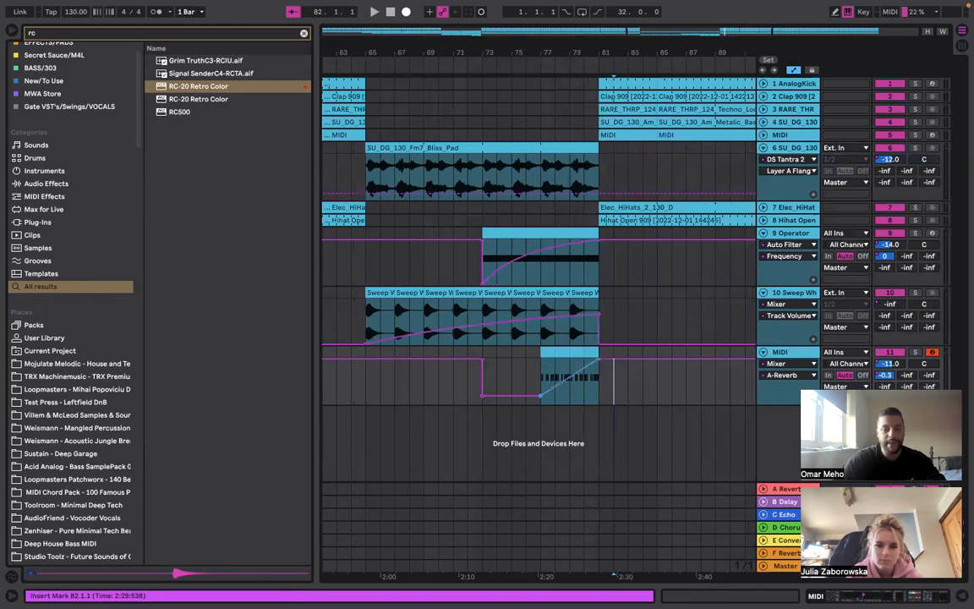
Play the snare fill from bar 77 and bend its A-Reverb ramp into a curve
left_click(474, 386)
key("space")
key("space")
left_click_drag(633, 369, 618, 366)
Copy the four-bar snare fill to bar 73 and merge its A-Reverb automation into one rise up to bar 81
left_click_drag(671, 387, 522, 351)
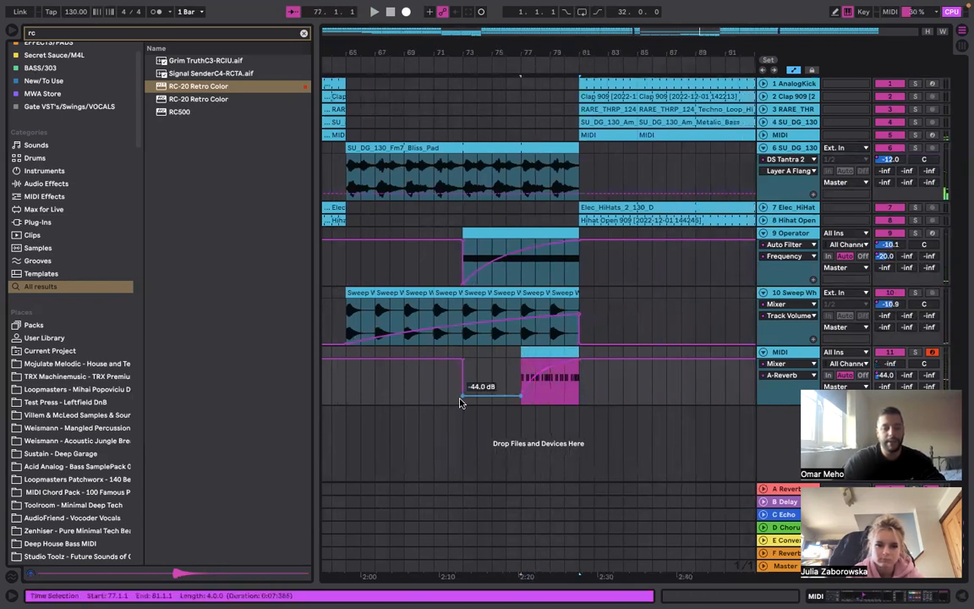
left_click_drag(461, 403, 522, 398)
left_click(492, 393)
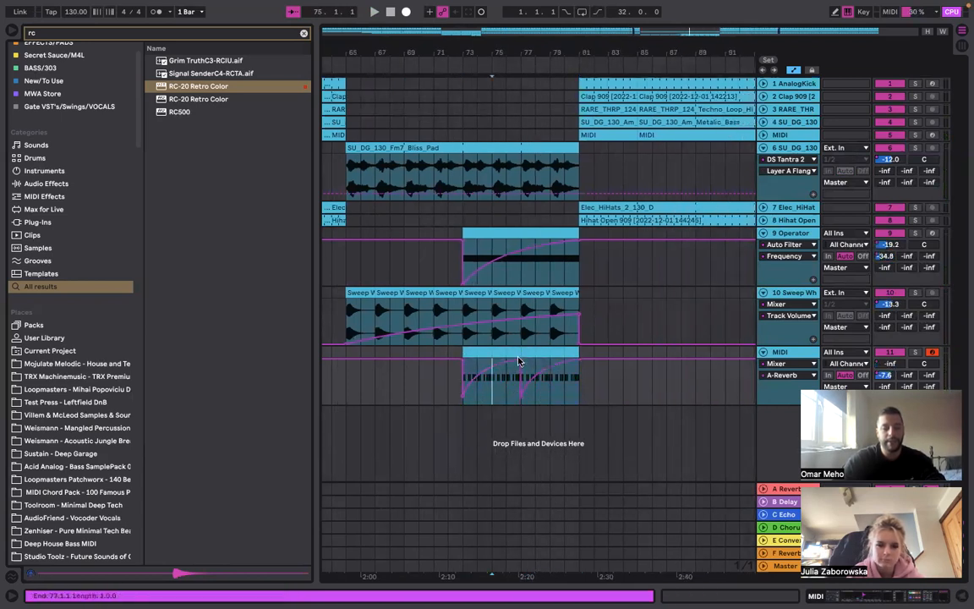
left_click_drag(521, 359, 579, 360)
Show the snare fill and Operator track devices and play the extended build-up in the second break
double_click(804, 352)
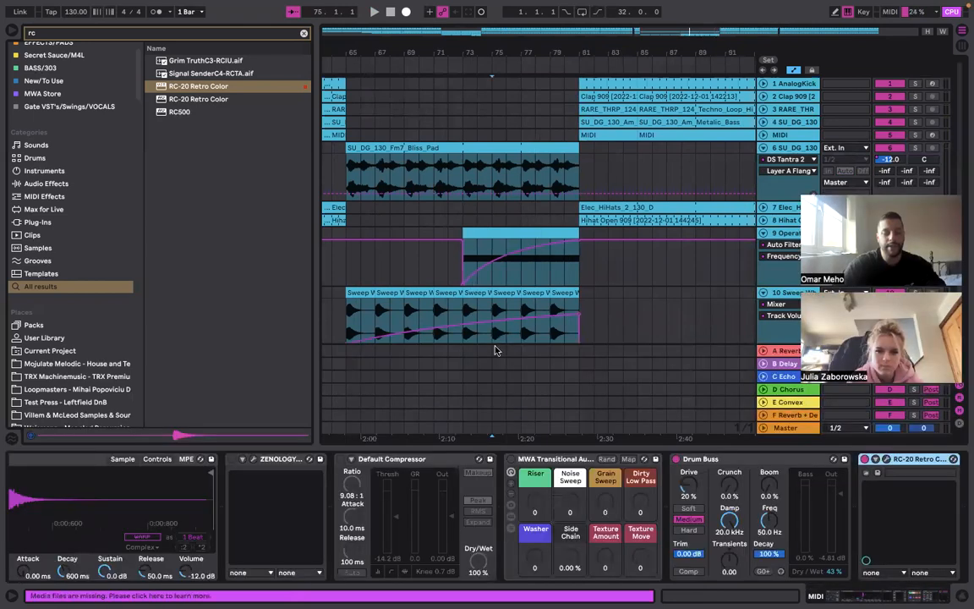
left_click(459, 243)
key("space")
scroll(463, 248, "left", 2)
scroll(462, 248, "down", 3)
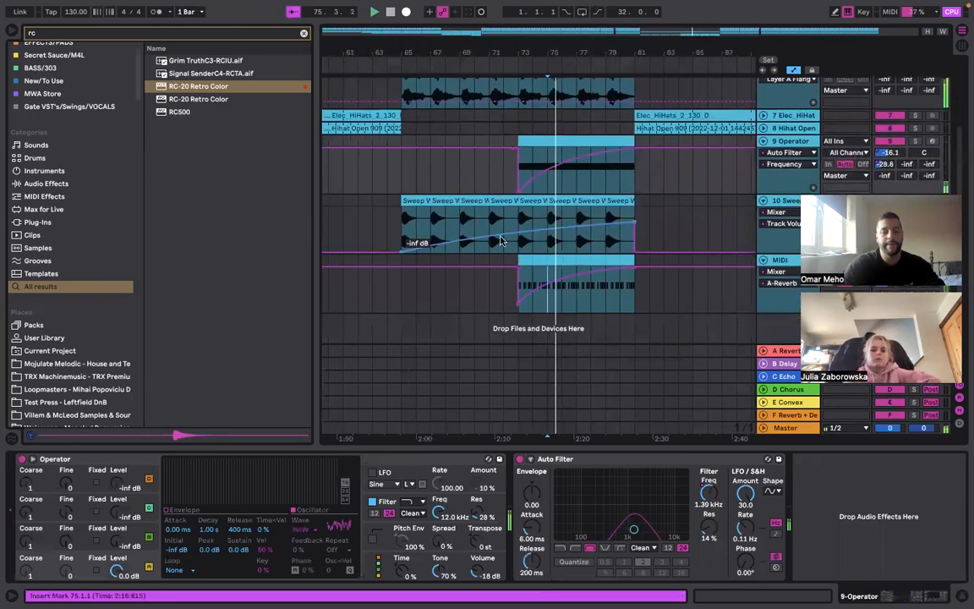
scroll(463, 248, "down", 1)
Reshape the snare fill's A-Reverb curve into a more gradual rise and save the set
left_click(562, 278)
left_click_drag(575, 278, 576, 289)
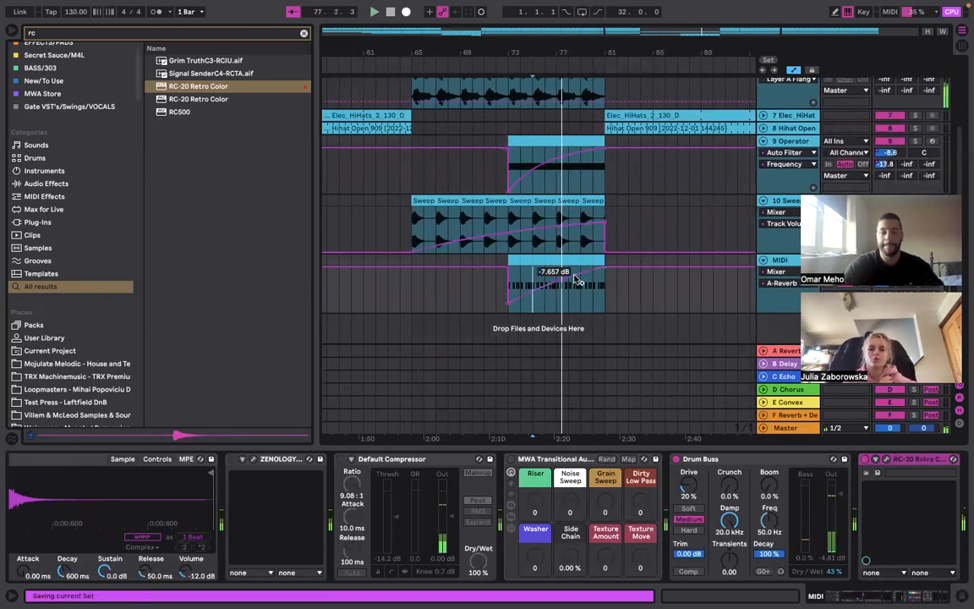
key("super+s")
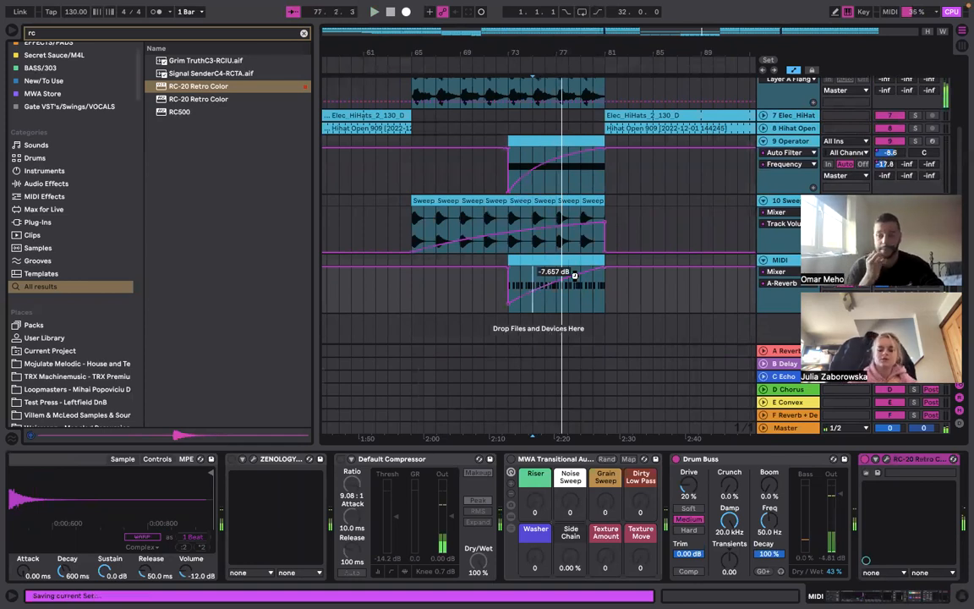